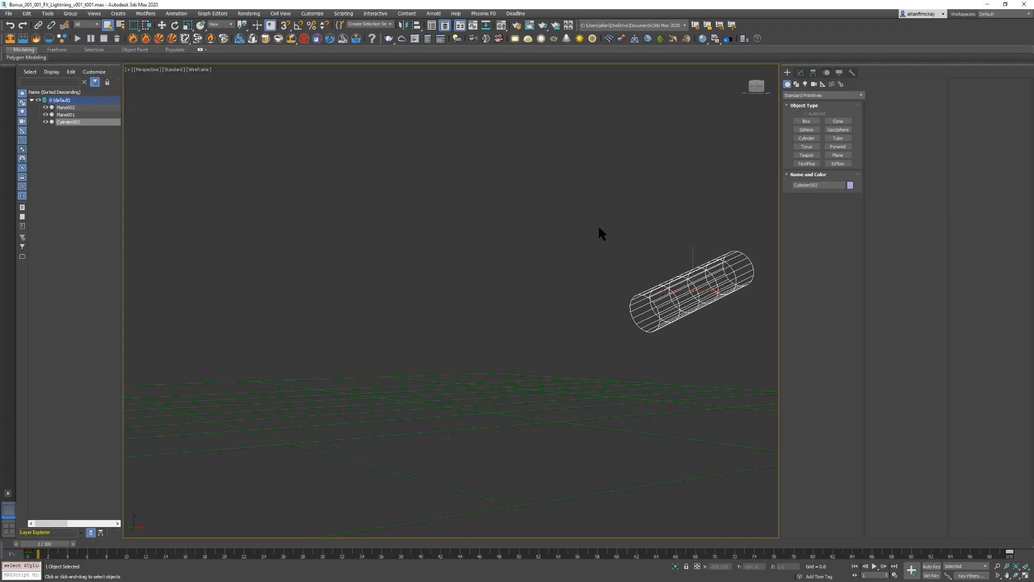
Step: Select the cylinder and scrub the timeline to review its animated motion through the scene
{"action": "left_click", "coordinate": [515, 203]}
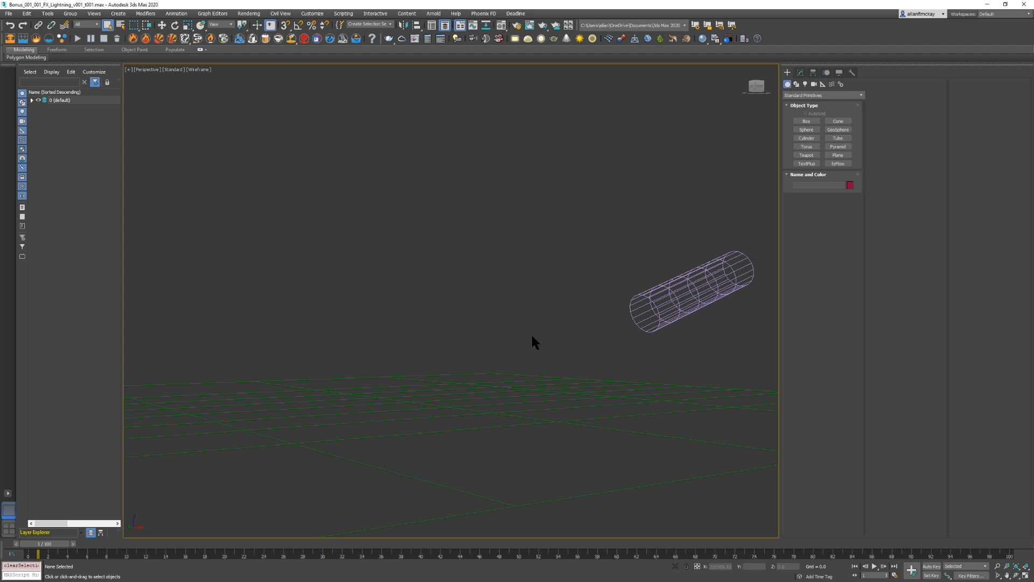
{"action": "left_click", "coordinate": [699, 297]}
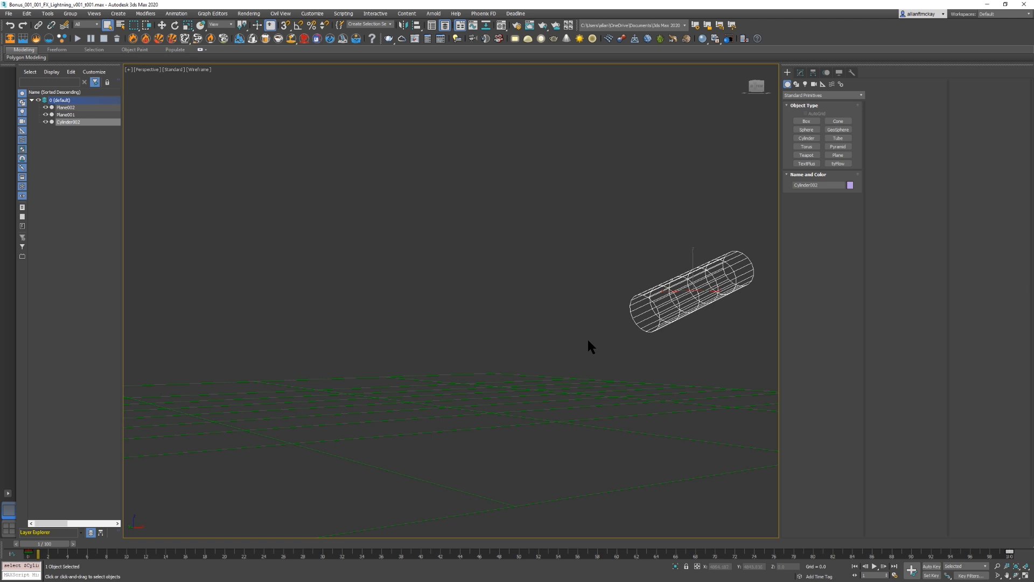
{"action": "left_click_drag", "start_coordinate": [129, 544], "coordinate": [47, 483]}
{"action": "left_click_drag", "start_coordinate": [454, 544], "coordinate": [472, 543]}
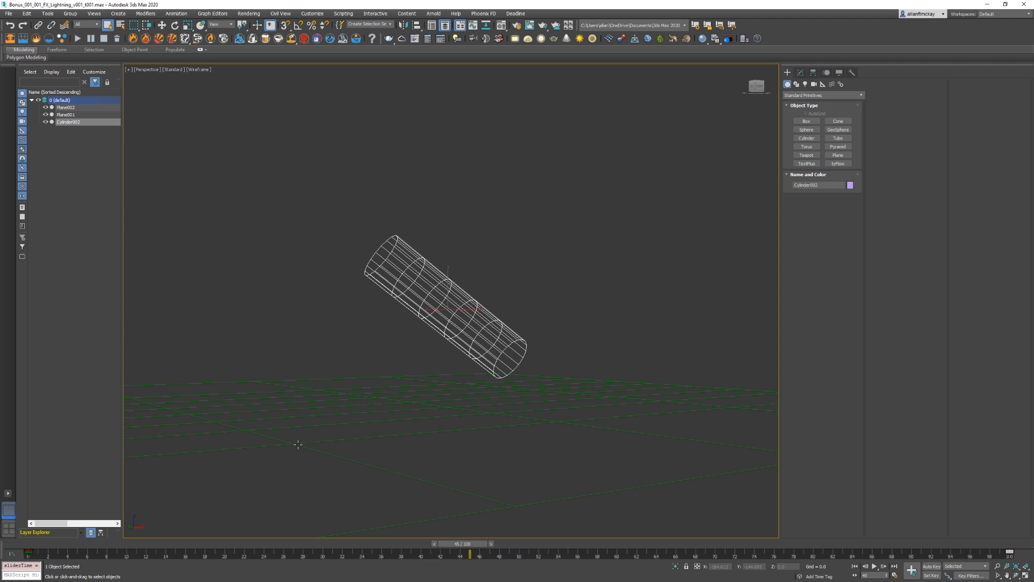
{"action": "mouse_move", "coordinate": [456, 296]}
{"action": "middle_mouse_down"}
{"action": "mouse_move", "coordinate": [475, 292]}
{"action": "mouse_move", "coordinate": [456, 304]}
{"action": "middle_mouse_up"}
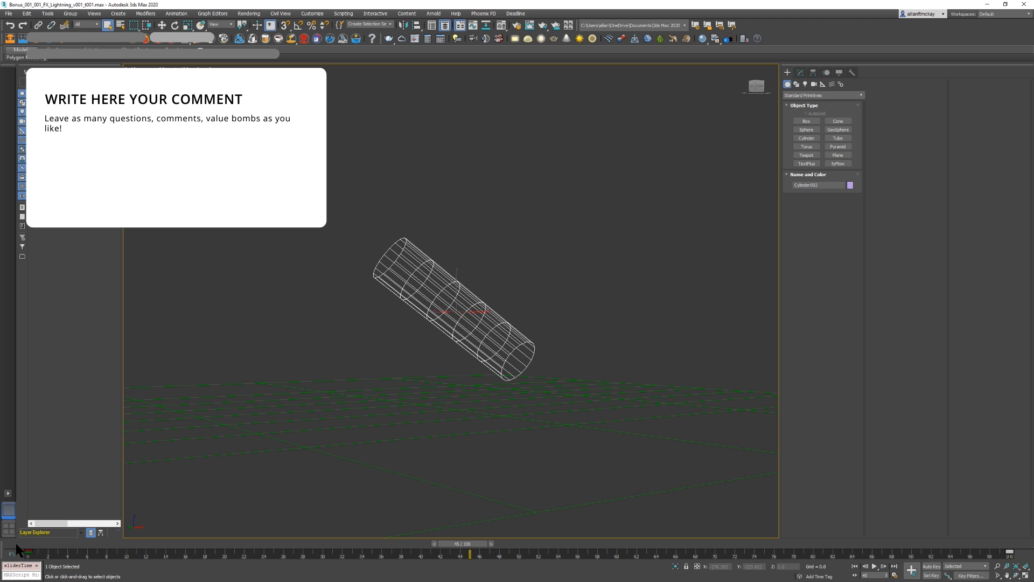
{"action": "mouse_move", "coordinate": [24, 545]}
{"action": "left_mouse_down"}
{"action": "mouse_move", "coordinate": [134, 545]}
{"action": "mouse_move", "coordinate": [97, 534]}
{"action": "mouse_move", "coordinate": [596, 525]}
{"action": "mouse_move", "coordinate": [176, 500]}
{"action": "mouse_move", "coordinate": [402, 509]}
{"action": "mouse_move", "coordinate": [359, 510]}
{"action": "left_mouse_up"}
Step: Display the Perspective view with default shading and step through the cylinder's motion frame by frame up to frame 51
{"action": "key", "text": "q"}
{"action": "key", "text": "F3"}
{"action": "key", "text": "period"}
{"action": "key", "text": "period"}
{"action": "key", "text": "period"}
{"action": "key", "text": "period"}
{"action": "key", "text": "period"}
{"action": "key", "text": "period"}
{"action": "key", "text": "period"}
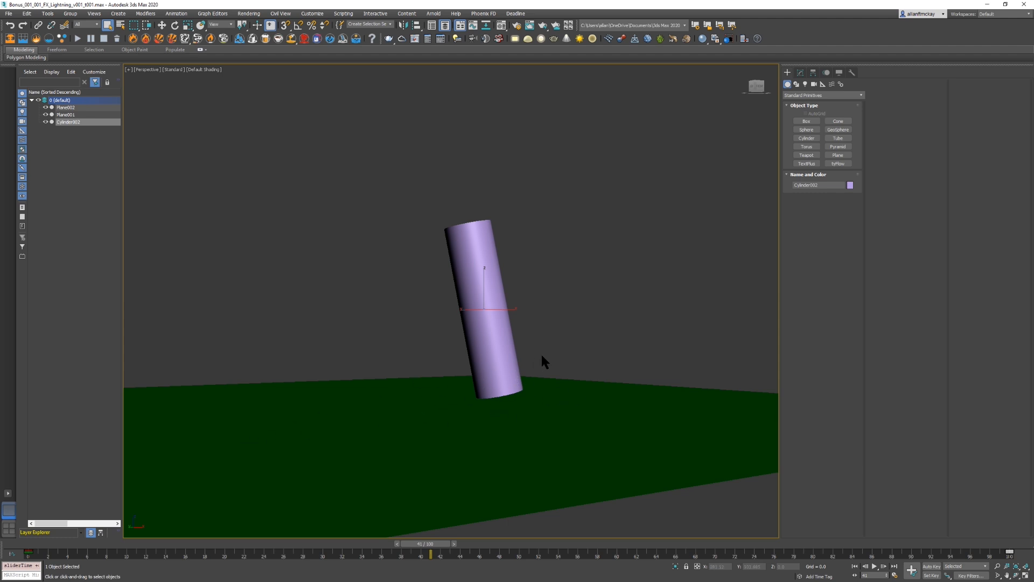
{"action": "key", "text": "period"}
{"action": "key", "text": "period"}
{"action": "key", "text": "period"}
{"action": "key", "text": "period"}
{"action": "key", "text": "period"}
{"action": "key", "text": "period"}
{"action": "key", "text": "period"}
{"action": "key", "text": "period"}
{"action": "key", "text": "period"}
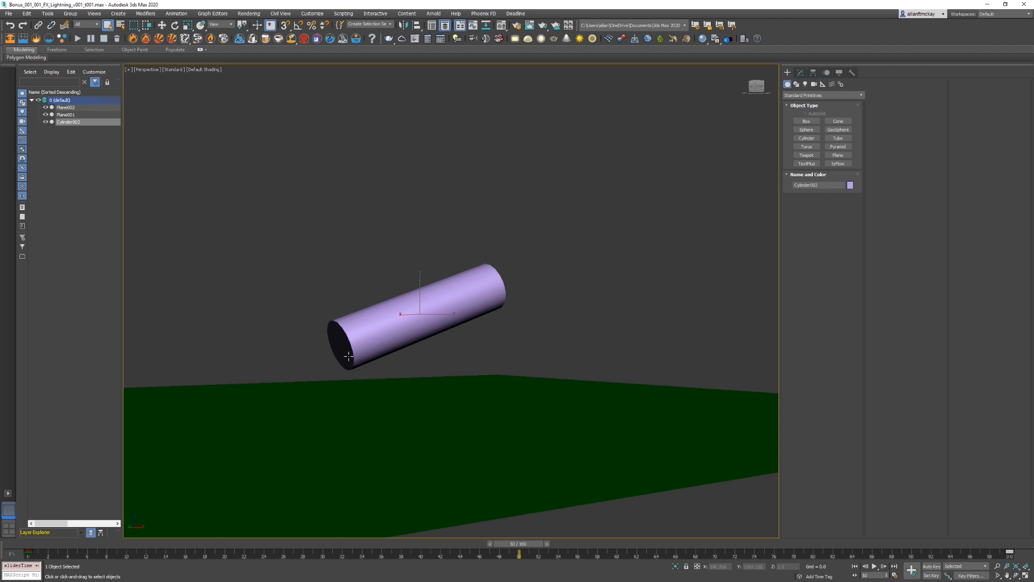
{"action": "key", "text": "period"}
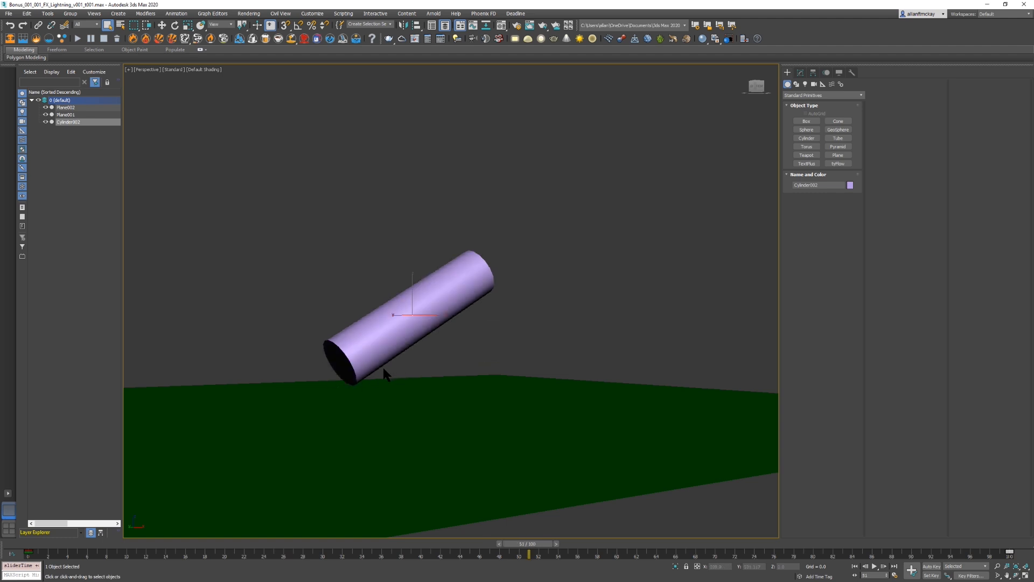
{"action": "left_click", "coordinate": [547, 235]}
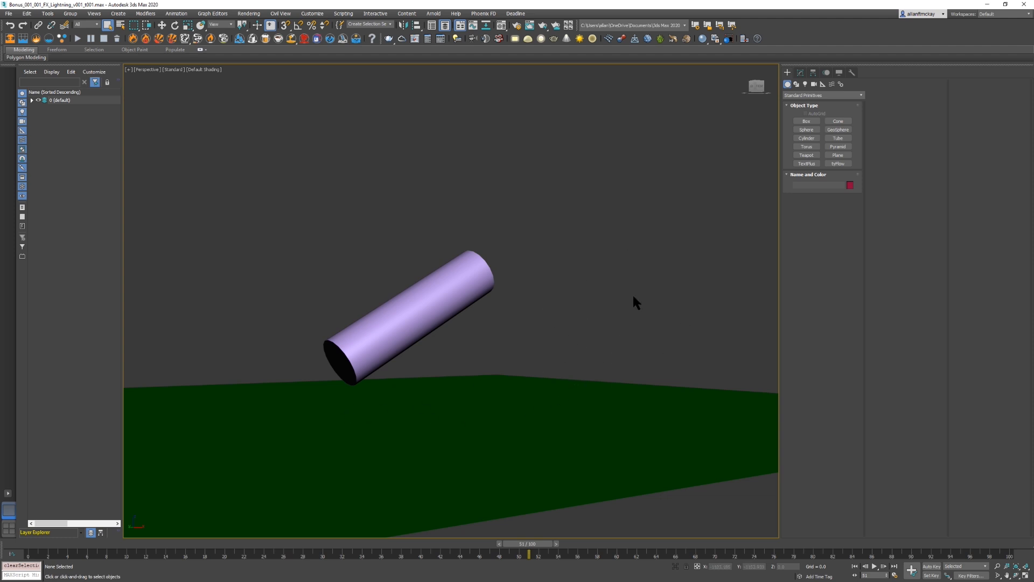
Step: Scrub through the full frame range and play back the cylinder's animation in the shaded view
{"action": "left_click_drag", "start_coordinate": [24, 544], "coordinate": [970, 544]}
{"action": "left_click_drag", "start_coordinate": [932, 515], "coordinate": [5, 474]}
{"action": "key", "text": "slash"}
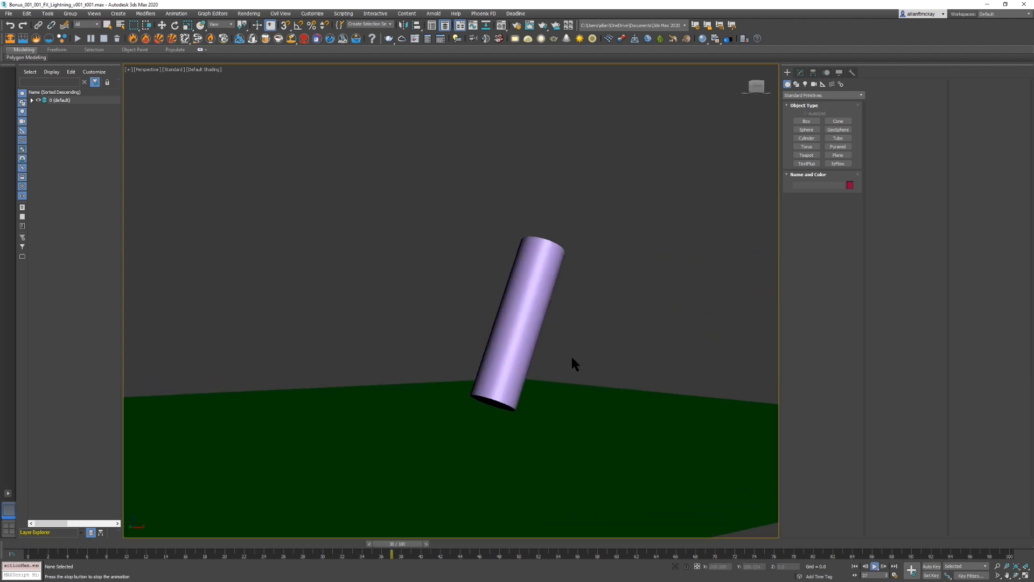
{"action": "key", "text": "slash"}
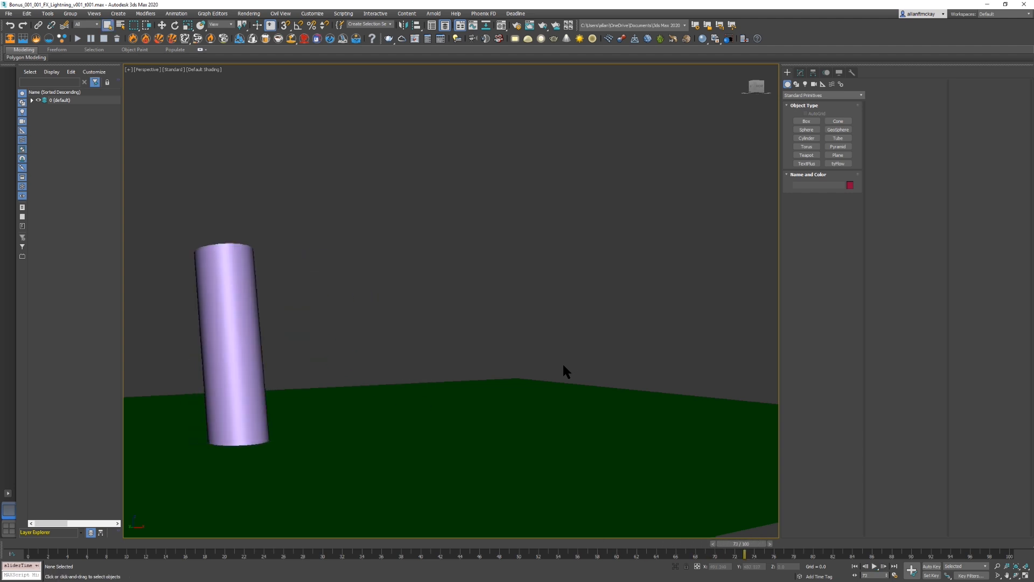
{"action": "left_click_drag", "start_coordinate": [891, 545], "coordinate": [818, 474]}
{"action": "left_click_drag", "start_coordinate": [687, 459], "coordinate": [60, 438]}
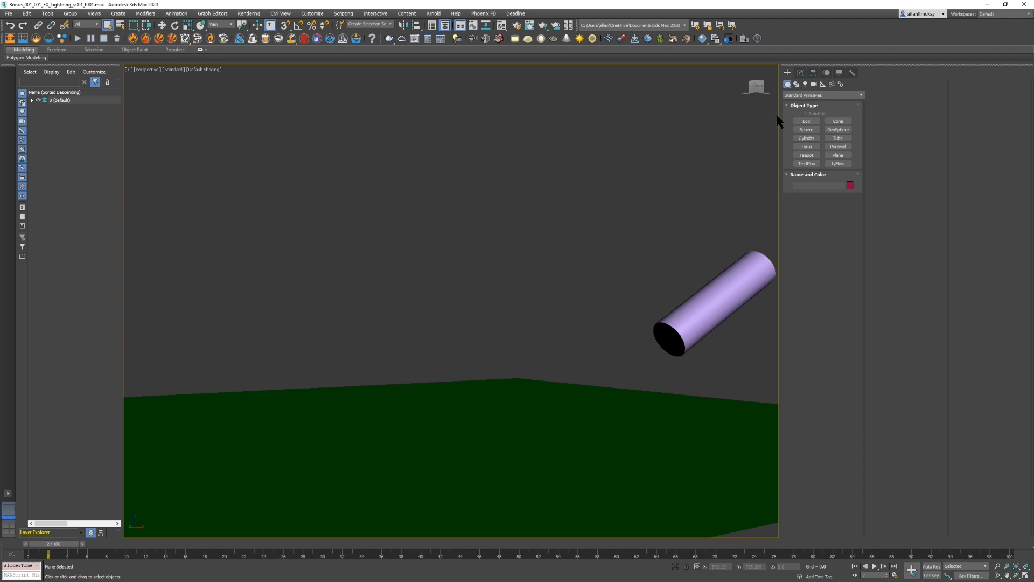
Step: Narrow the command panel and switch to the three-viewport layout, with the large viewport set to Top view without a grid
{"action": "left_click_drag", "start_coordinate": [781, 115], "coordinate": [959, 117]}
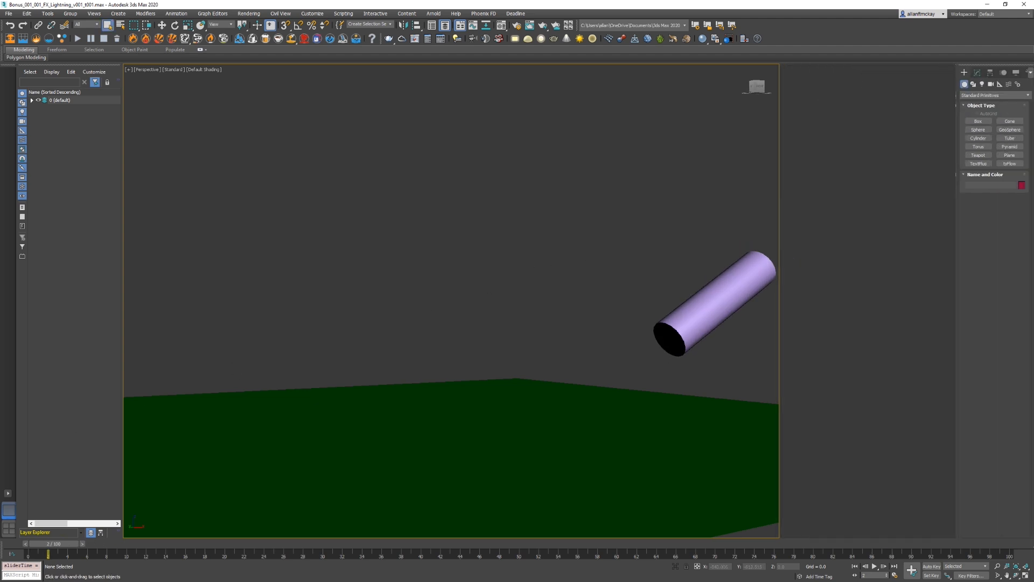
{"action": "key", "text": "alt+w"}
{"action": "left_click", "coordinate": [436, 304]}
{"action": "key", "text": "t"}
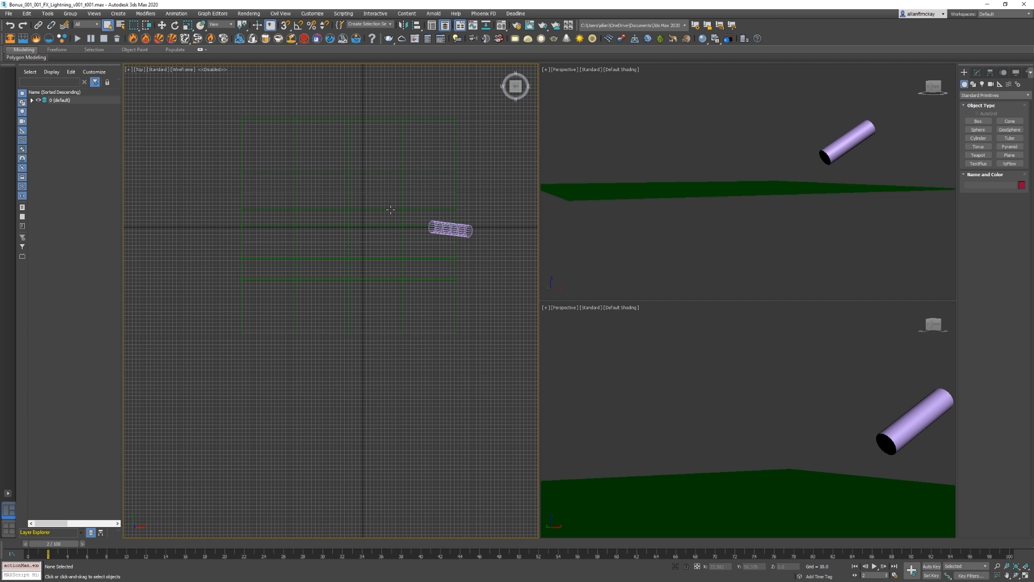
{"action": "key", "text": "g"}
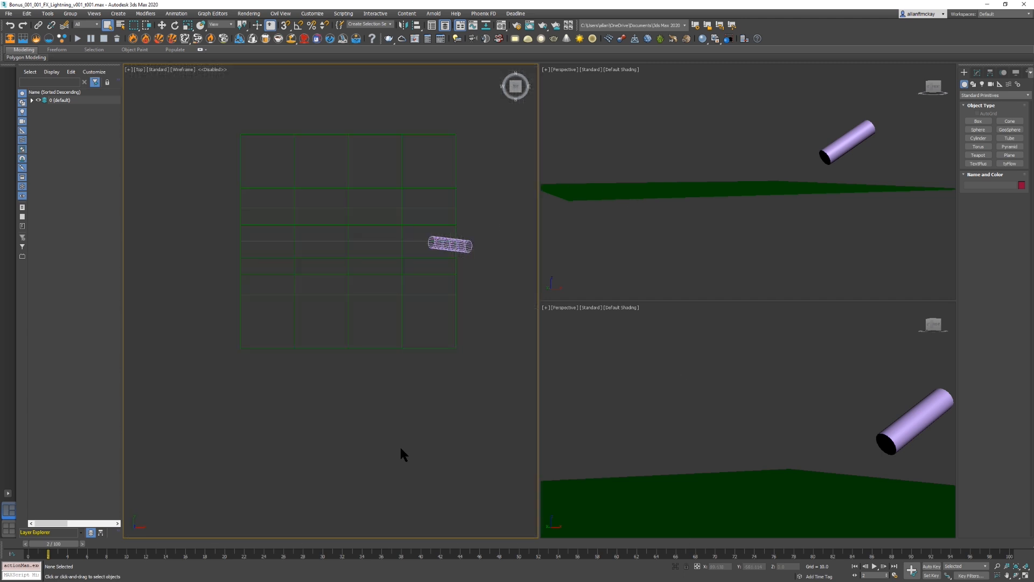
Step: Create a tyFlow object in the Top view, over the far part of the ground plane
{"action": "left_click", "coordinate": [1010, 163]}
{"action": "left_click", "coordinate": [341, 168]}
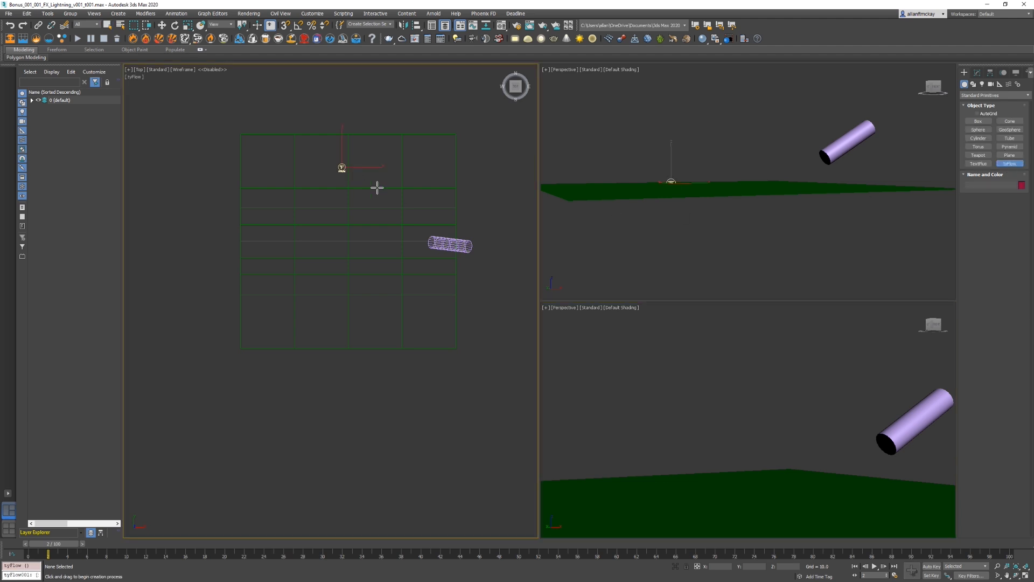
{"action": "left_click_drag", "start_coordinate": [377, 187], "coordinate": [379, 187]}
Step: Display the tyFlow object's modify settings and open its editor
{"action": "left_click", "coordinate": [977, 73]}
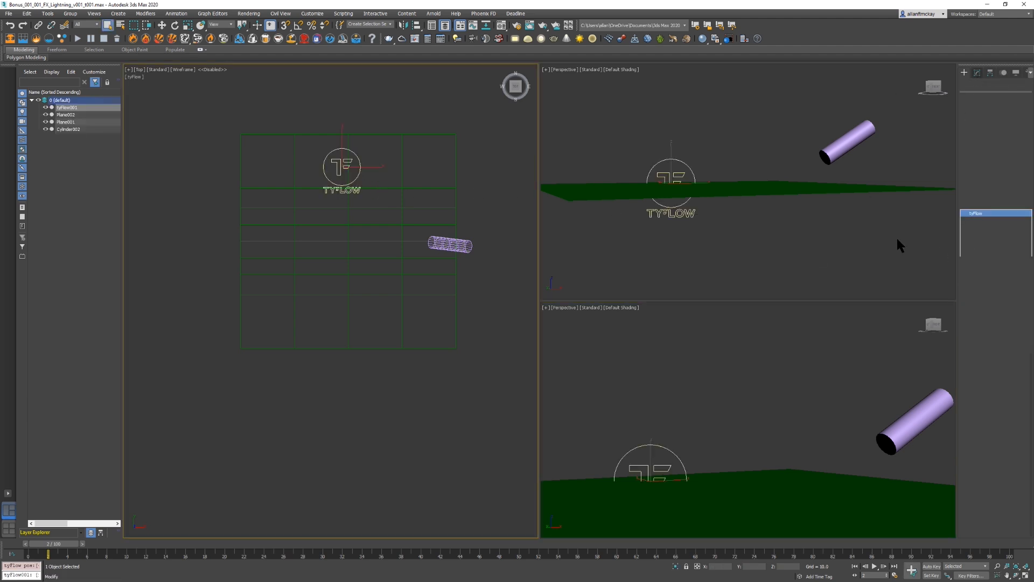
{"action": "left_click", "coordinate": [135, 76]}
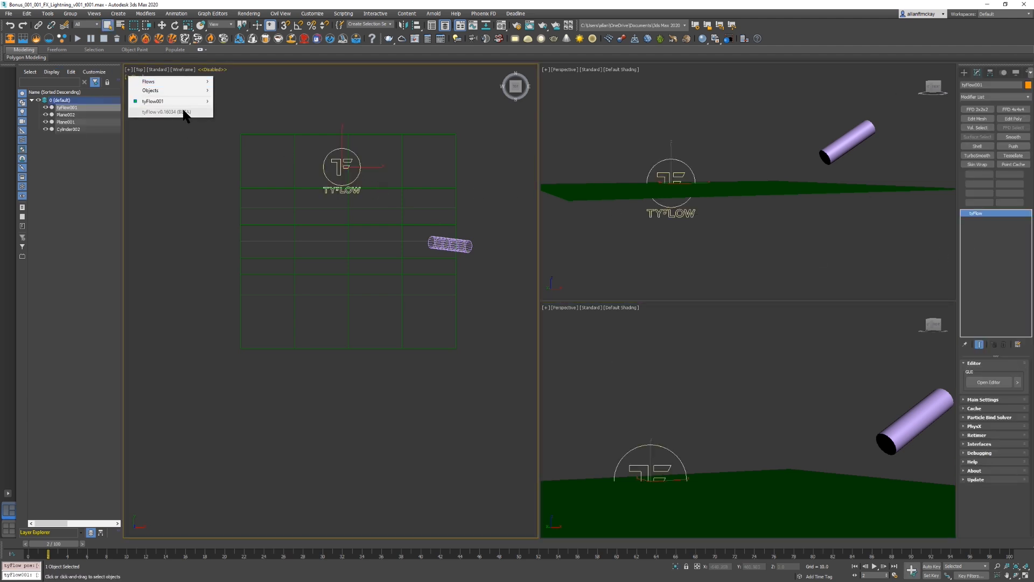
{"action": "mouse_move", "coordinate": [188, 101]}
{"action": "left_click", "coordinate": [257, 176]}
{"action": "left_click_drag", "start_coordinate": [531, 142], "coordinate": [436, 144]}
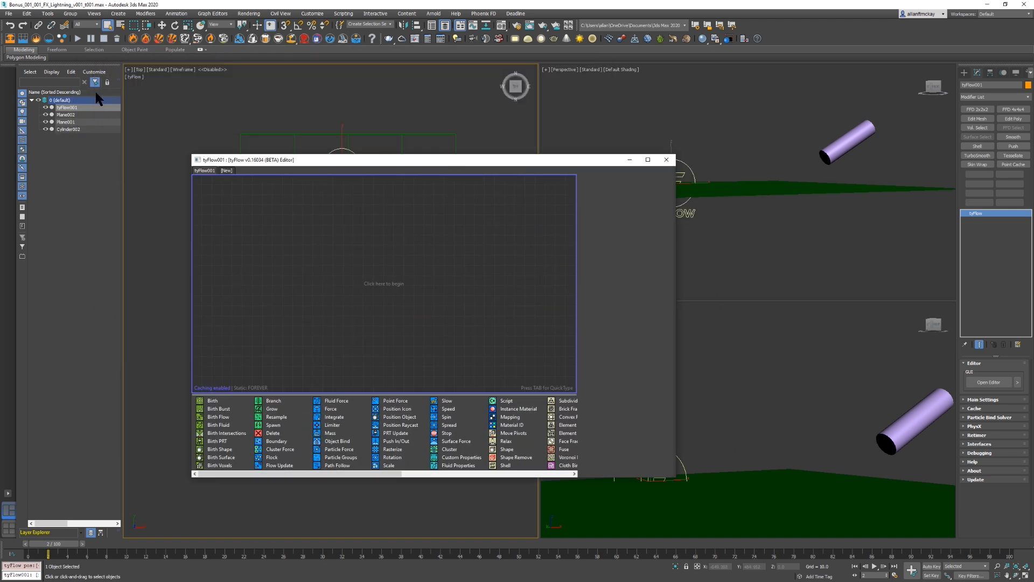
Step: Hide the scene explorer and fit the tyFlow editor over the Top viewport, with the timeline at frame 0
{"action": "left_click", "coordinate": [432, 26]}
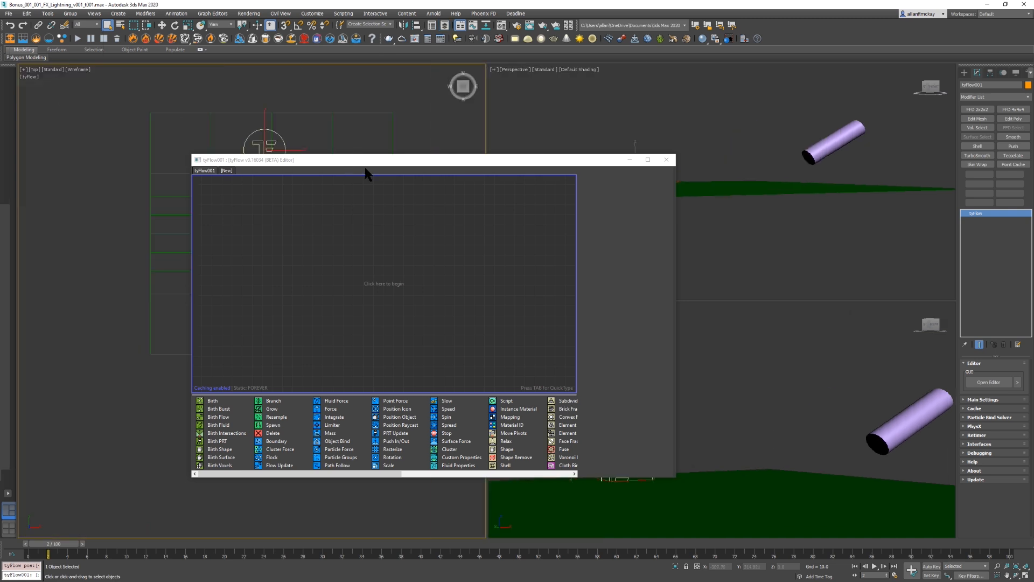
{"action": "left_click_drag", "start_coordinate": [339, 159], "coordinate": [165, 67]}
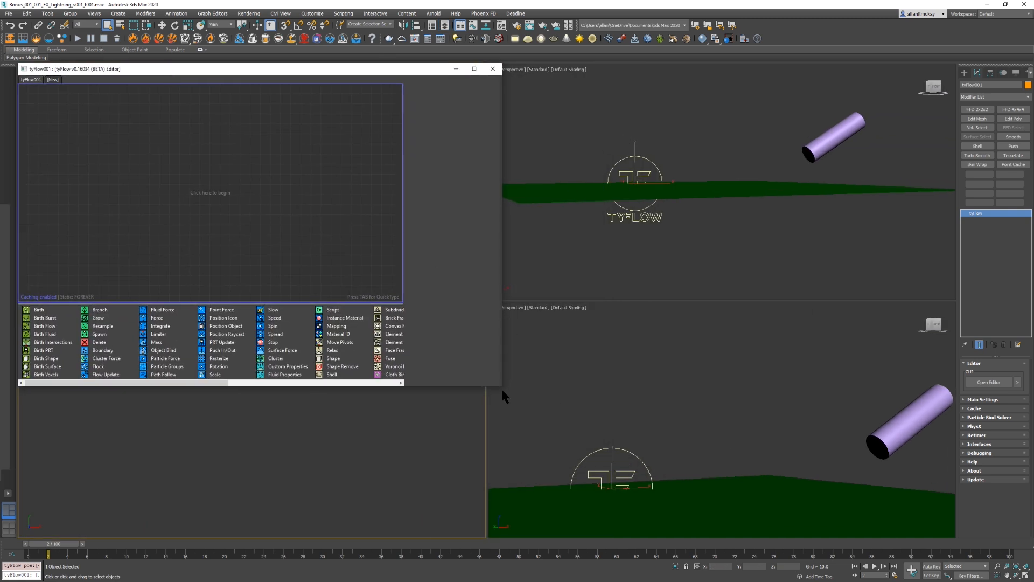
{"action": "left_click_drag", "start_coordinate": [501, 387], "coordinate": [484, 537]}
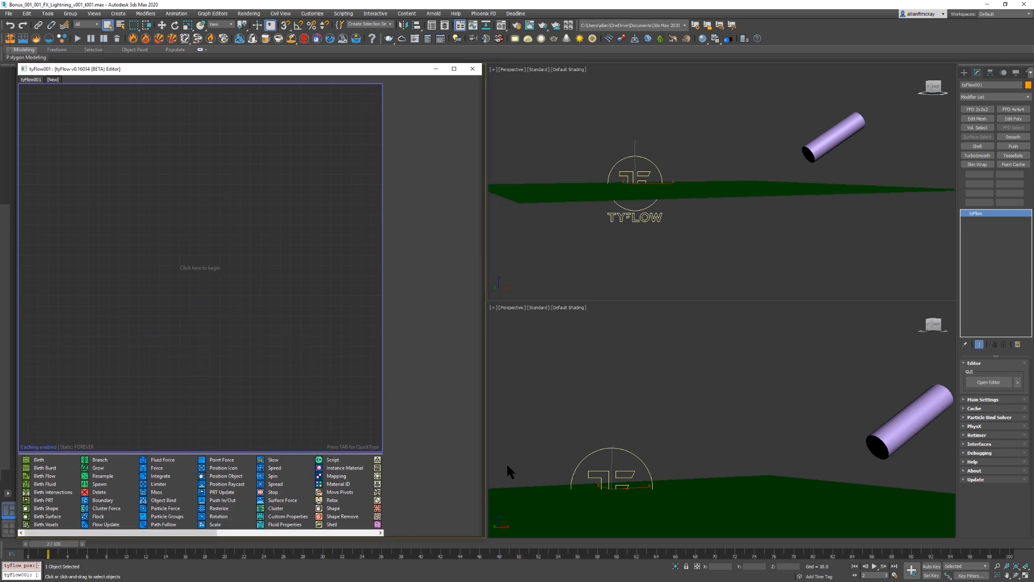
{"action": "left_click_drag", "start_coordinate": [43, 545], "coordinate": [3, 535]}
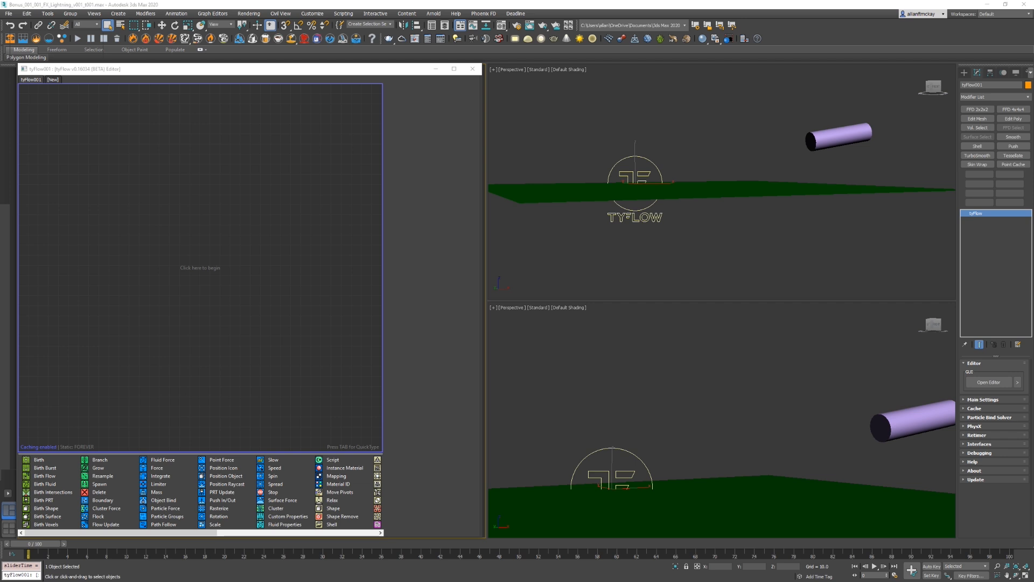
Step: Turn on edged faces in the closer Perspective view and select the narrower ground plane, Plane001
{"action": "left_click", "coordinate": [798, 509]}
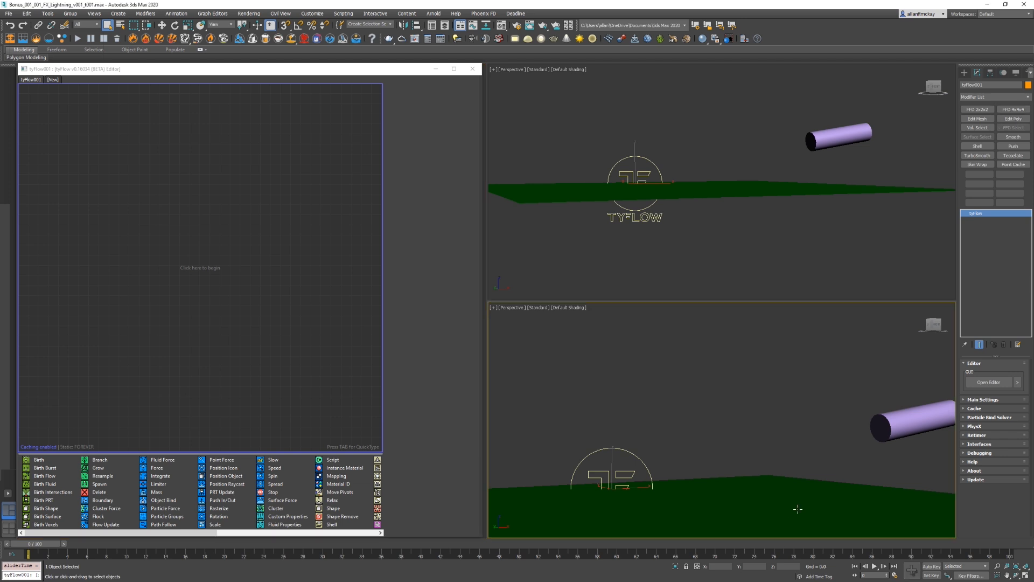
{"action": "key", "text": "F4"}
{"action": "left_click", "coordinate": [700, 480]}
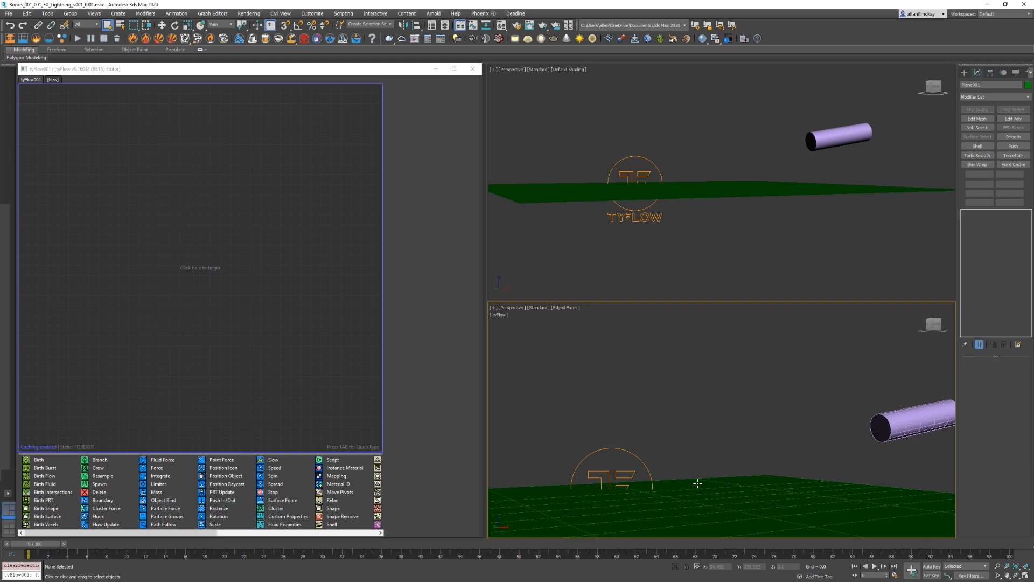
Step: Show the wider Perspective view in wireframe from a higher angle and hide the larger ground plane, Plane002
{"action": "left_click", "coordinate": [657, 176]}
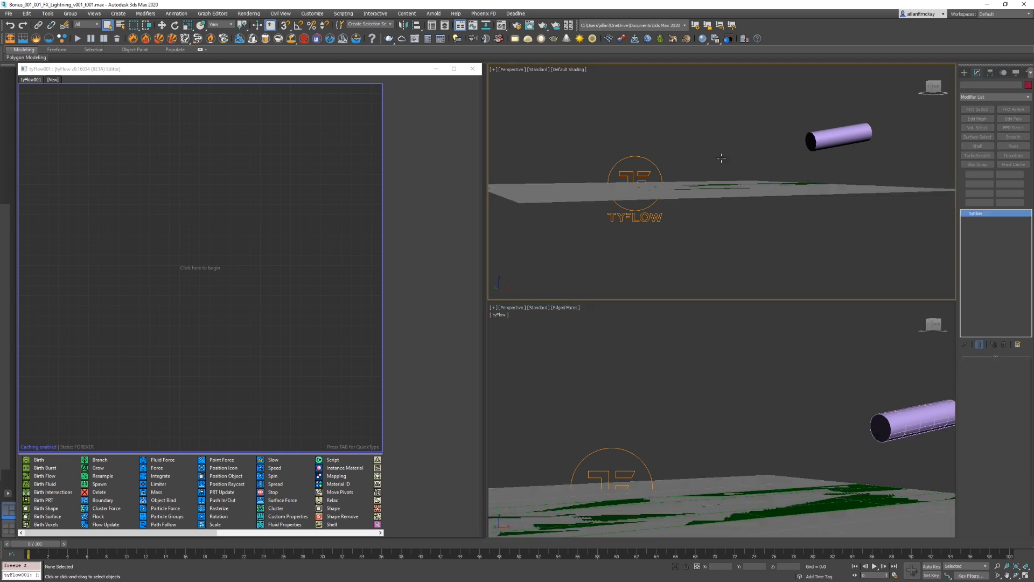
{"action": "left_click", "coordinate": [719, 125]}
{"action": "middle_click_drag", "start_coordinate": [678, 137], "coordinate": [665, 187], "text": "alt"}
{"action": "key", "text": "F3"}
{"action": "left_click", "coordinate": [813, 273]}
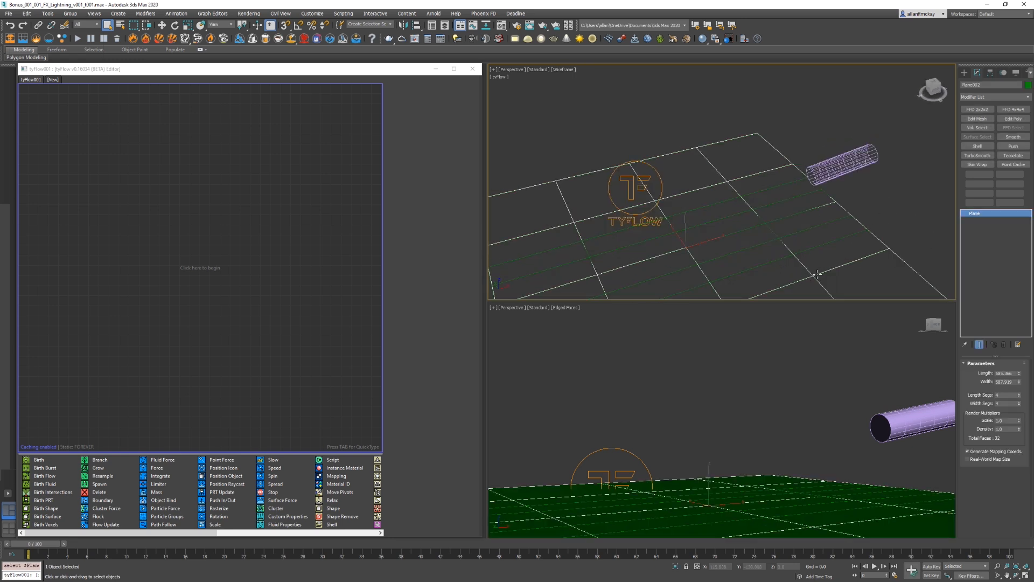
{"action": "key", "text": "alt+h"}
{"action": "left_click", "coordinate": [796, 457]}
{"action": "left_click", "coordinate": [801, 484]}
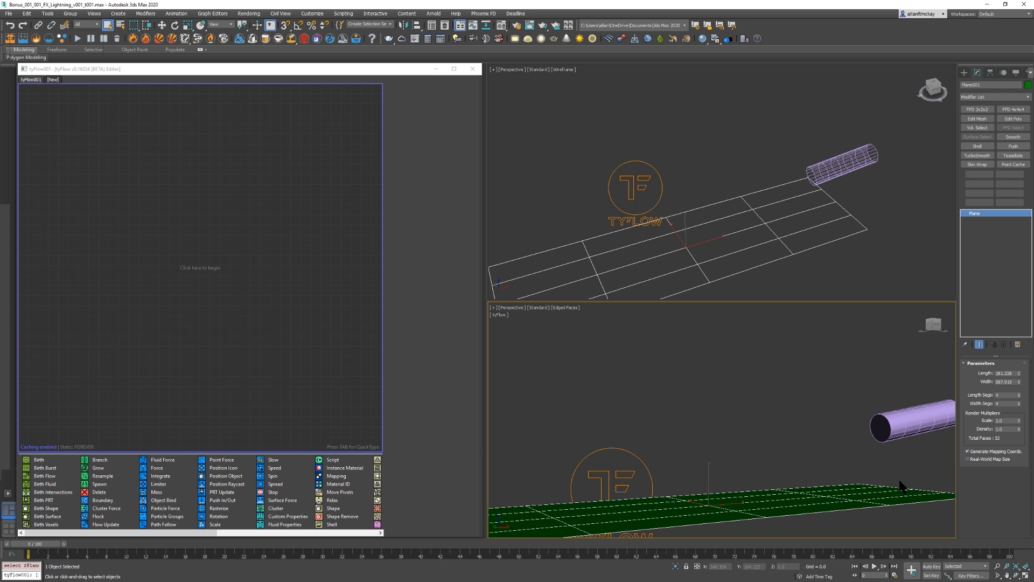
{"action": "right_click", "coordinate": [620, 335]}
{"action": "left_click", "coordinate": [547, 338]}
{"action": "left_click_drag", "start_coordinate": [90, 538], "coordinate": [30, 544]}
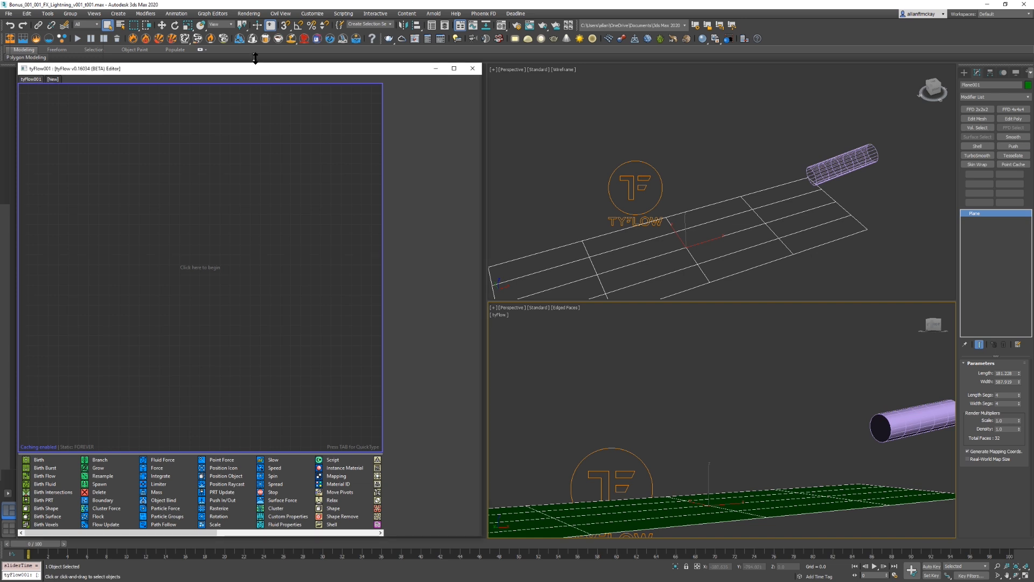
Step: Increase the tyFlow editor window's height and select the animated cylinder in the closer Perspective view
{"action": "left_click_drag", "start_coordinate": [253, 69], "coordinate": [254, 48]}
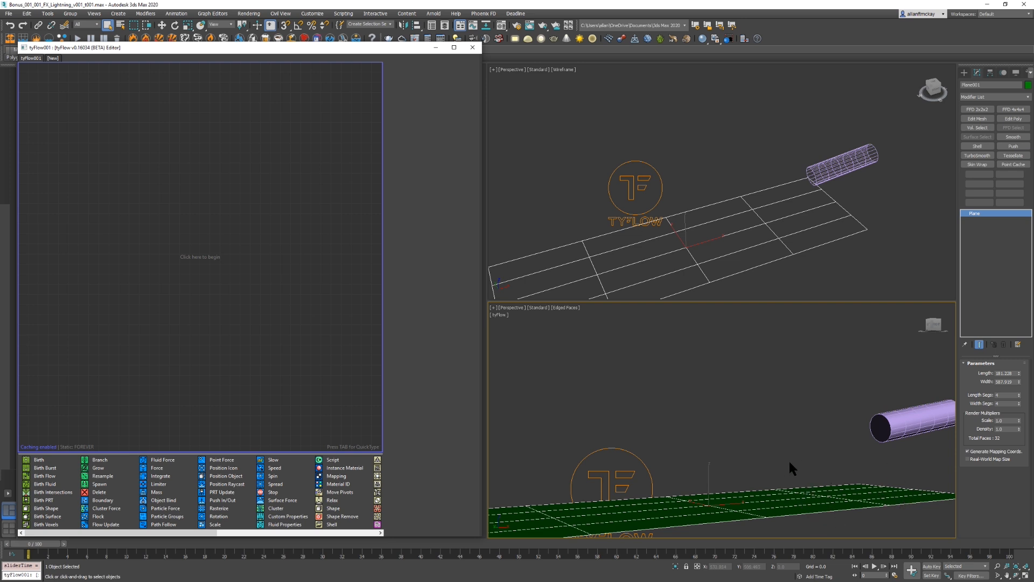
{"action": "left_click", "coordinate": [892, 423]}
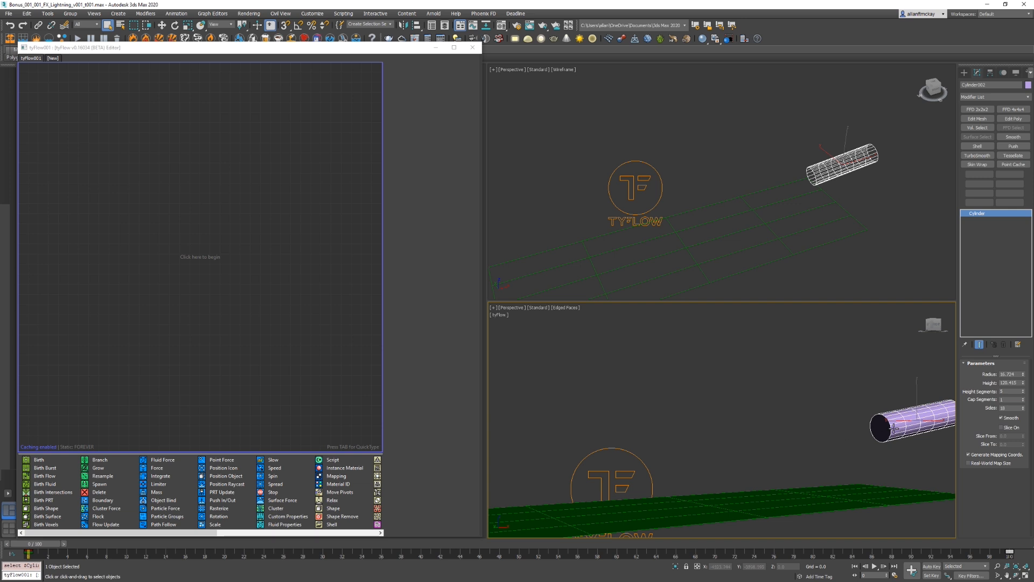
Step: Create the first tyFlow event by adding a Birth operator to the empty editor canvas
{"action": "left_click", "coordinate": [74, 140]}
{"action": "key", "text": "Tab"}
{"action": "type", "text": "birth"}
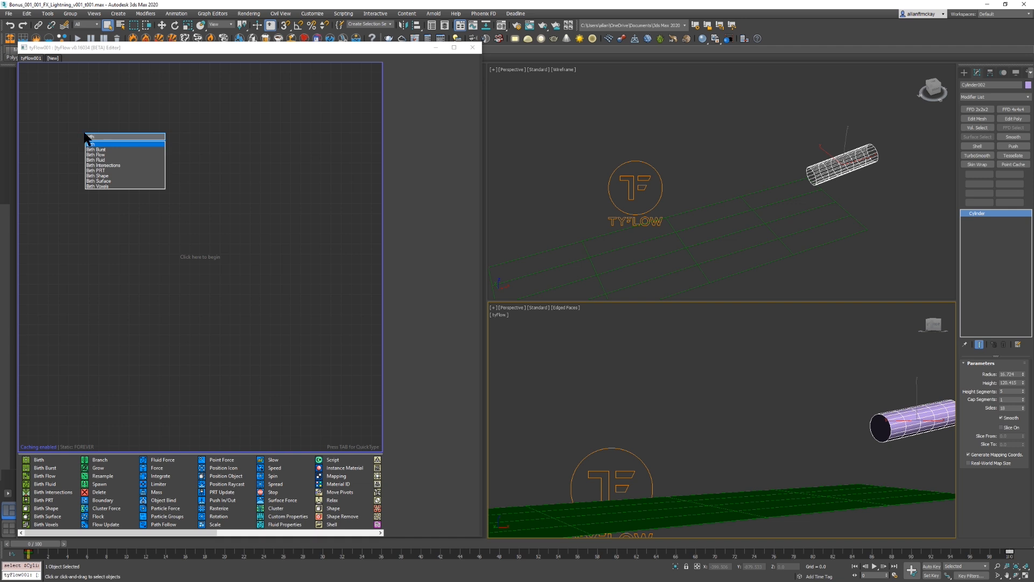
{"action": "key", "text": "Return"}
Step: Add a Position Object operator to the event, between its Birth and Display operators
{"action": "key", "text": "Tab"}
{"action": "type", "text": "s"}
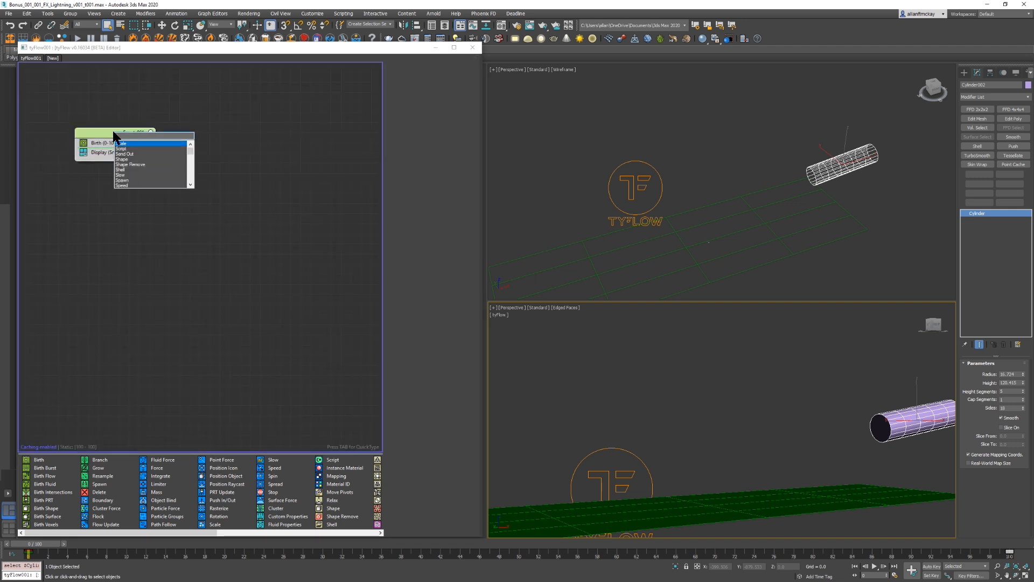
{"action": "key", "text": "BackSpace"}
{"action": "type", "text": "pos"}
{"action": "key", "text": "Down"}
{"action": "key", "text": "Down"}
{"action": "key", "text": "Up"}
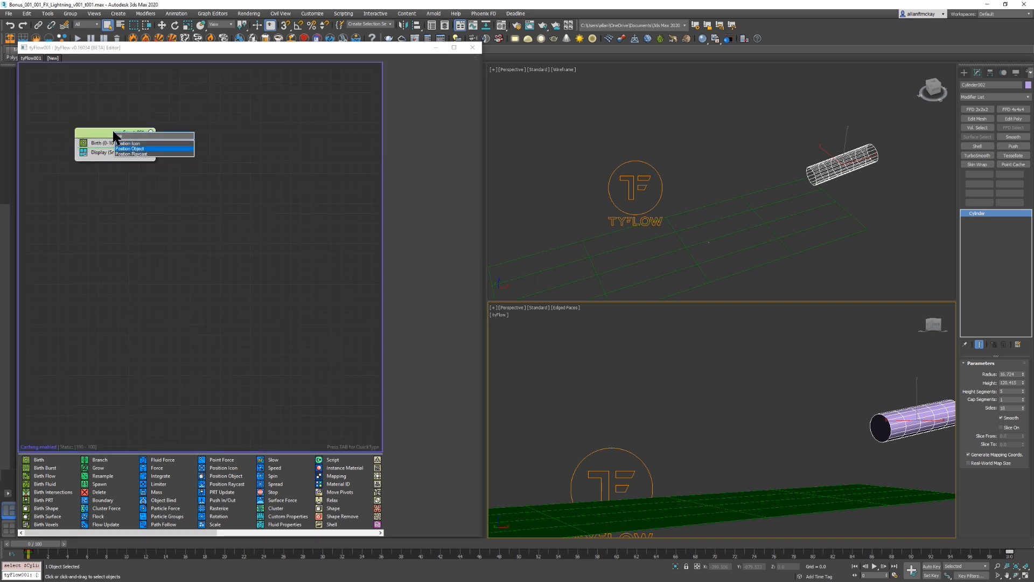
{"action": "key", "text": "Return"}
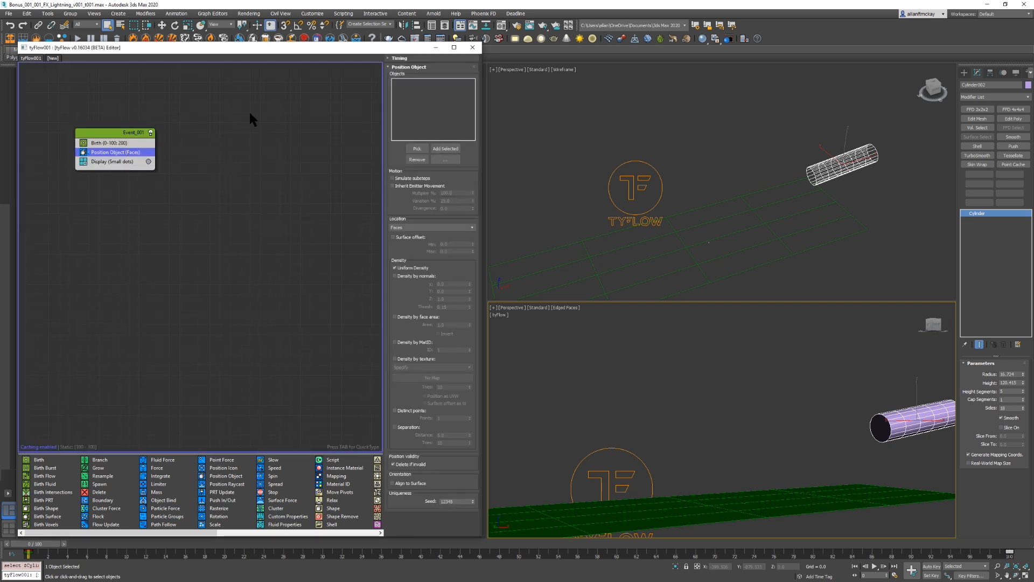
Step: Set the Birth operator to end at frame 0 with a total of 50 particles
{"action": "left_click", "coordinate": [127, 143]}
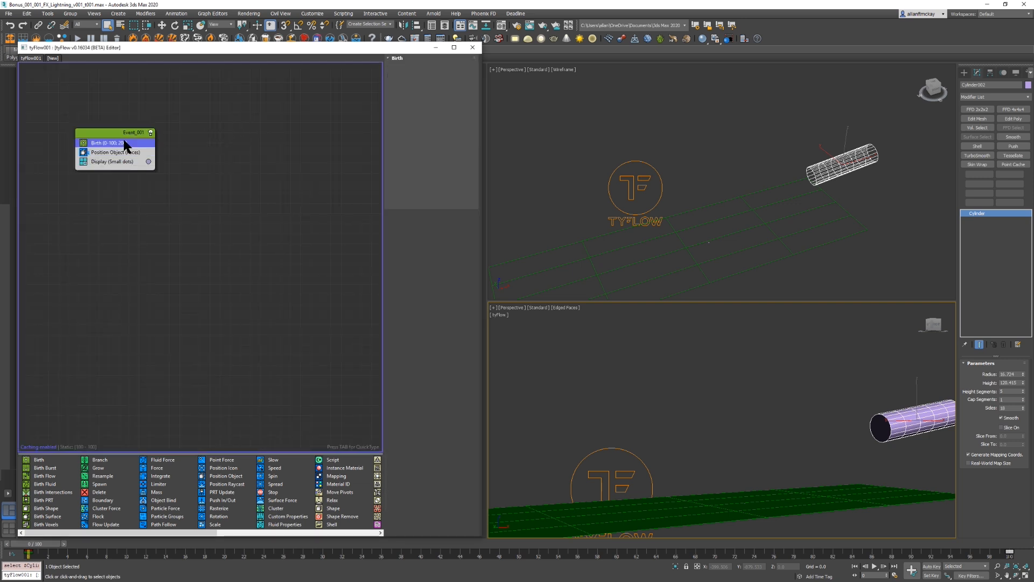
{"action": "double_click", "coordinate": [459, 84]}
{"action": "type", "text": "0"}
{"action": "key", "text": "Tab"}
{"action": "type", "text": "50"}
Step: Preview the cylinder's animation and show the lower Perspective view in wireframe
{"action": "left_click", "coordinate": [736, 395]}
{"action": "key", "text": "slash"}
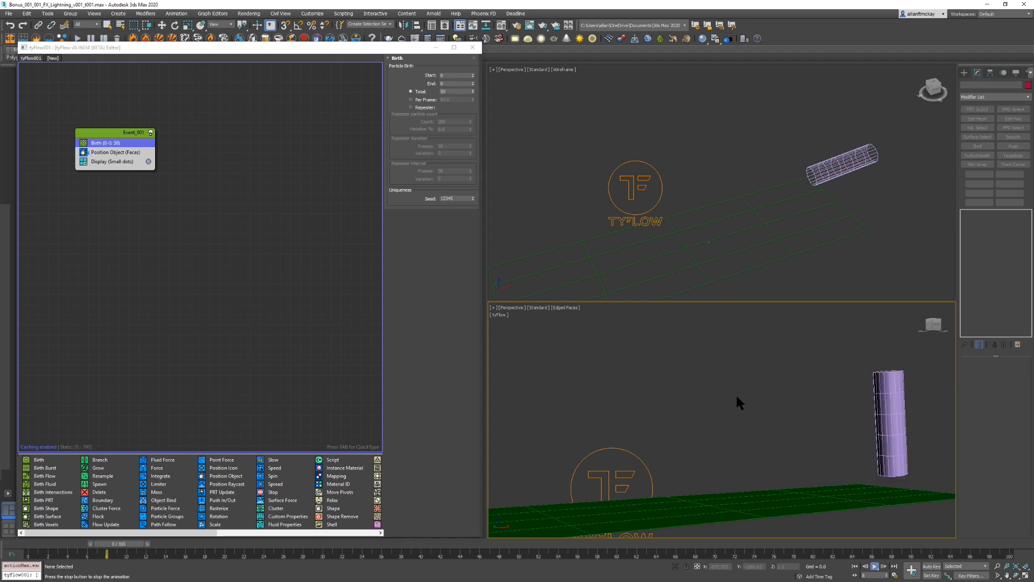
{"action": "key", "text": "slash"}
{"action": "key", "text": "F3"}
{"action": "key", "text": "Home"}
Step: Pick the ground plane, Plane001, as the Position Object emitter and review the Birth settings
{"action": "left_click", "coordinate": [143, 152]}
{"action": "left_click", "coordinate": [422, 148]}
{"action": "left_click", "coordinate": [759, 494]}
{"action": "left_click", "coordinate": [116, 144]}
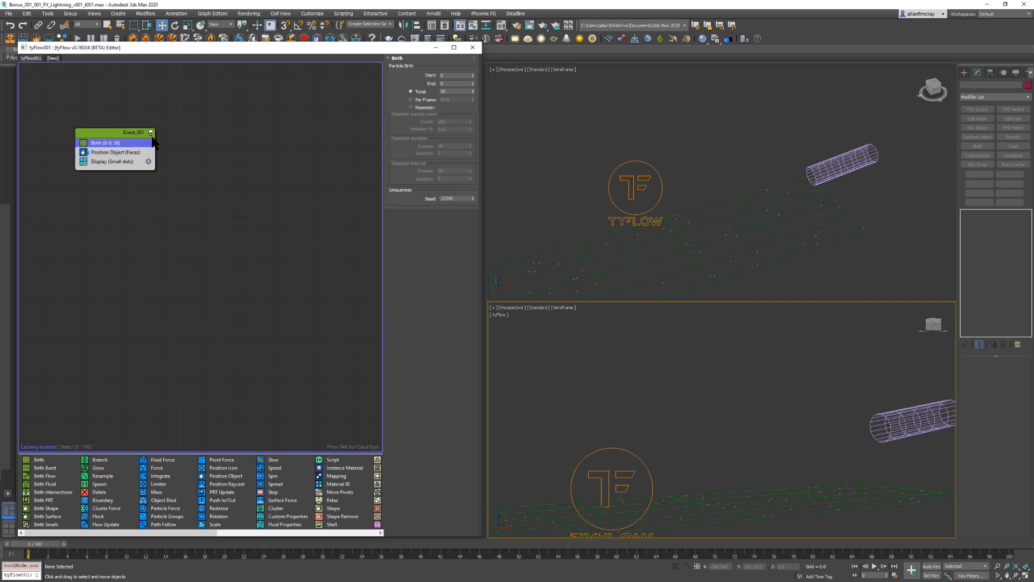
{"action": "double_click", "coordinate": [450, 92]}
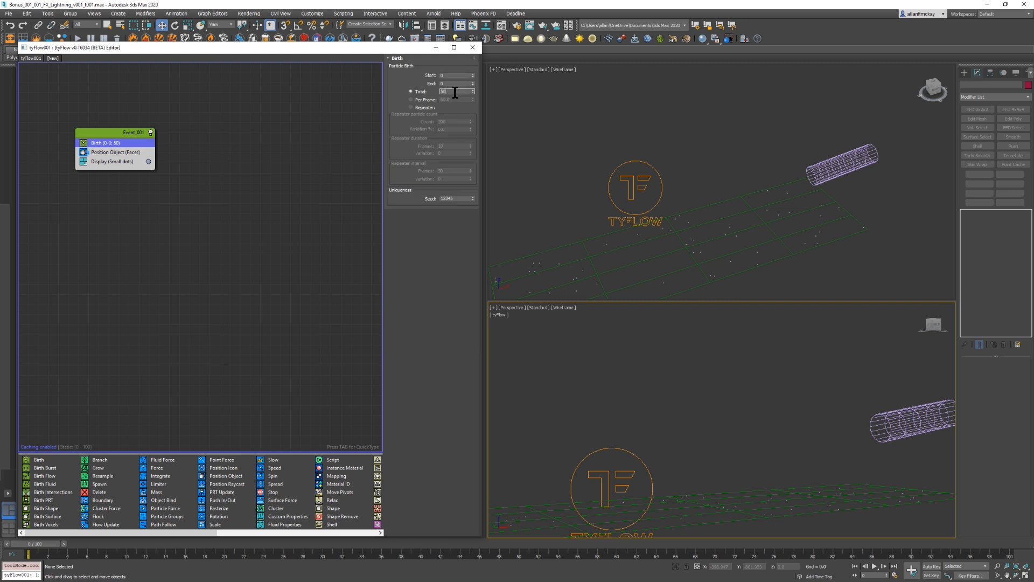
{"action": "left_click", "coordinate": [107, 153]}
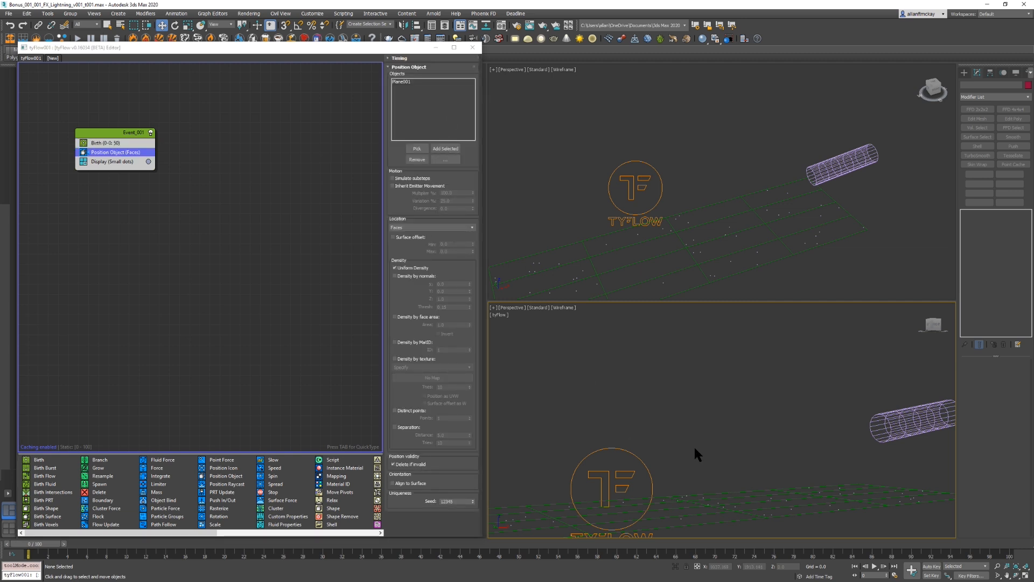
Step: Play back the cylinder's movement and examine the scattered particles from farther away in the upper Perspective view
{"action": "key", "text": "slash"}
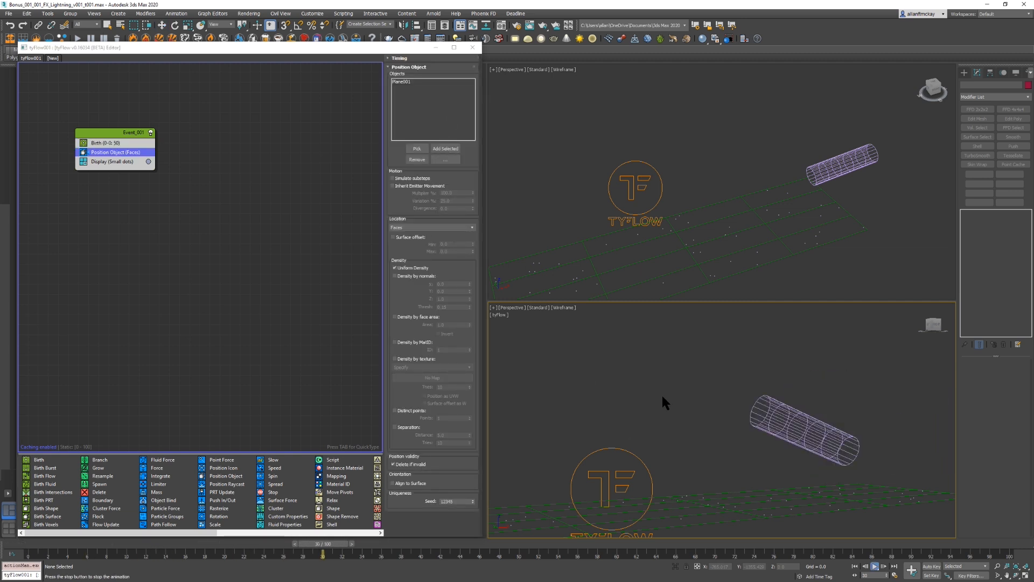
{"action": "key", "text": "slash"}
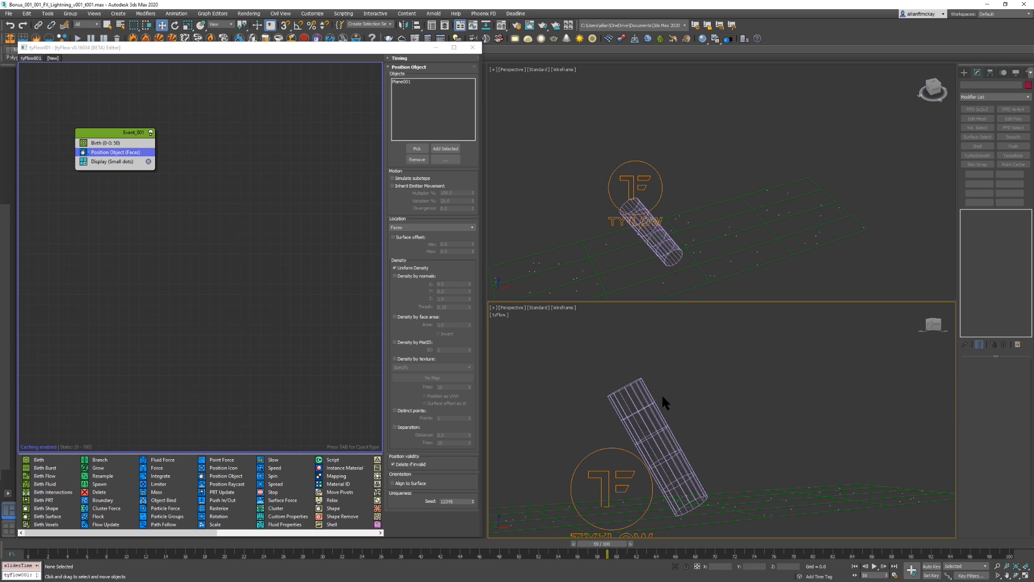
{"action": "key", "text": "Home"}
{"action": "key", "text": "slash"}
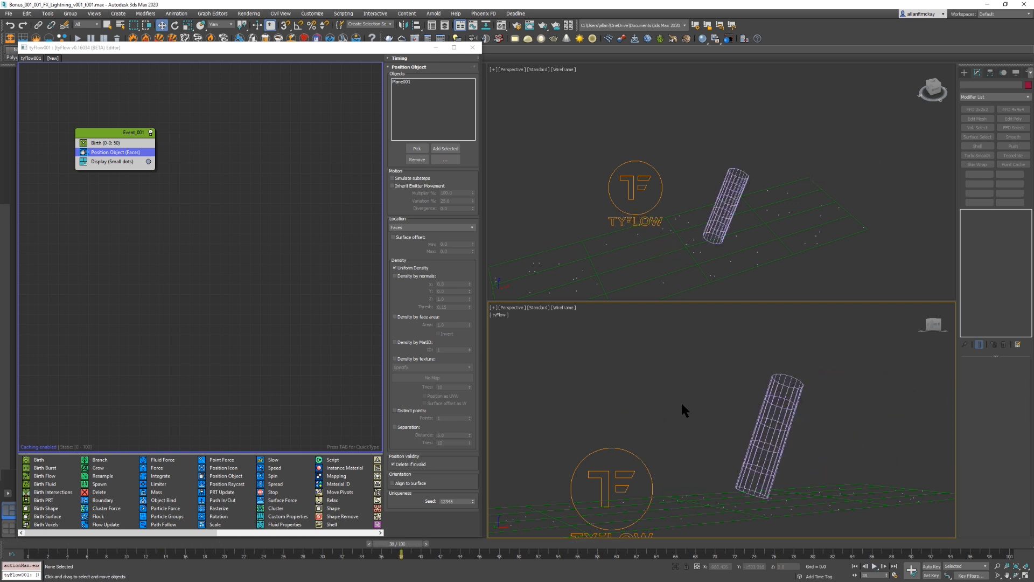
{"action": "key", "text": "slash"}
{"action": "key", "text": "Home"}
{"action": "left_click", "coordinate": [622, 462]}
{"action": "scroll", "coordinate": [692, 199], "scroll_direction": "down", "scroll_amount": 3}
{"action": "left_click_drag", "start_coordinate": [676, 187], "coordinate": [562, 215]}
{"action": "left_click", "coordinate": [657, 376]}
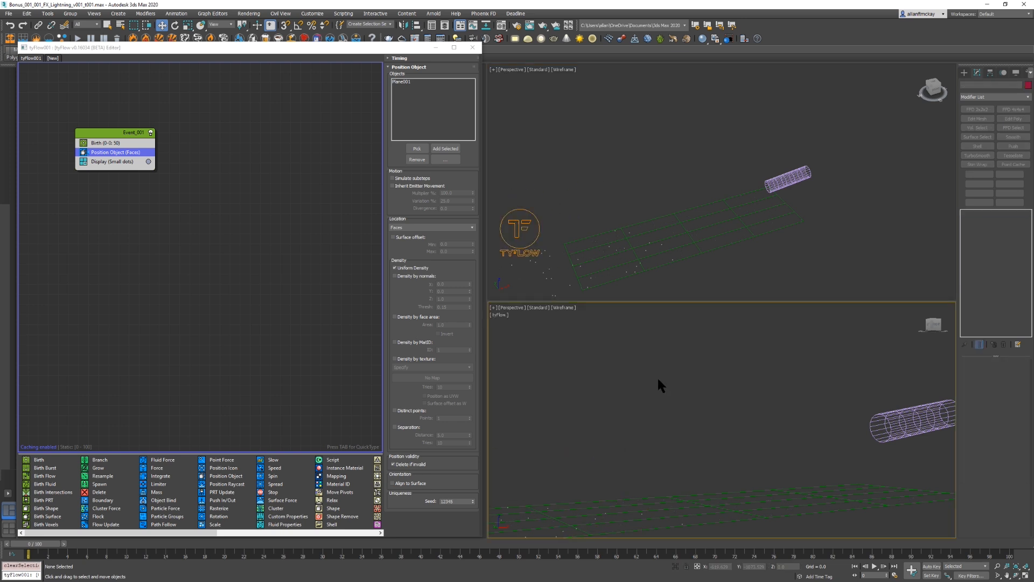
{"action": "left_click", "coordinate": [536, 233]}
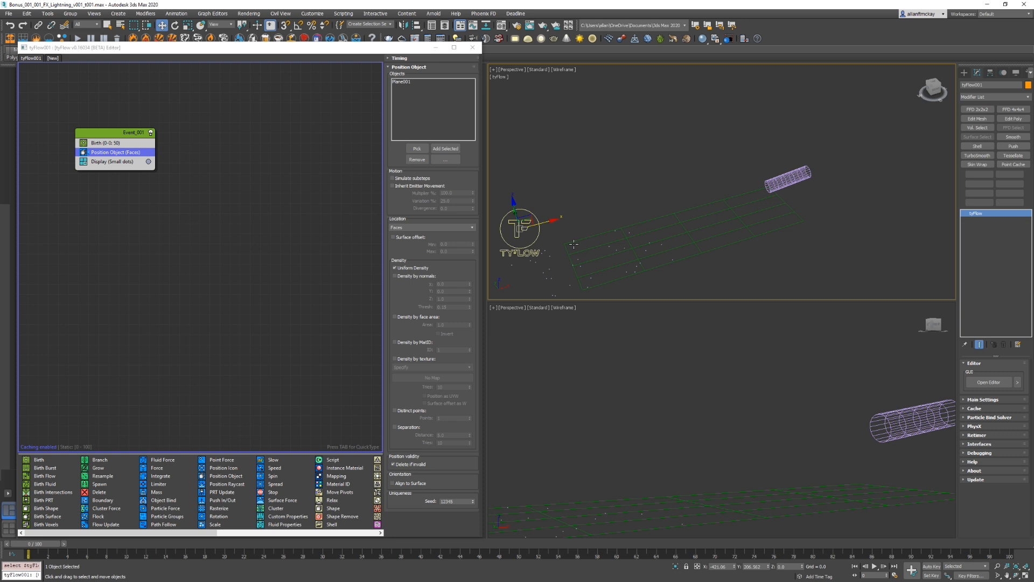
{"action": "left_click", "coordinate": [693, 386]}
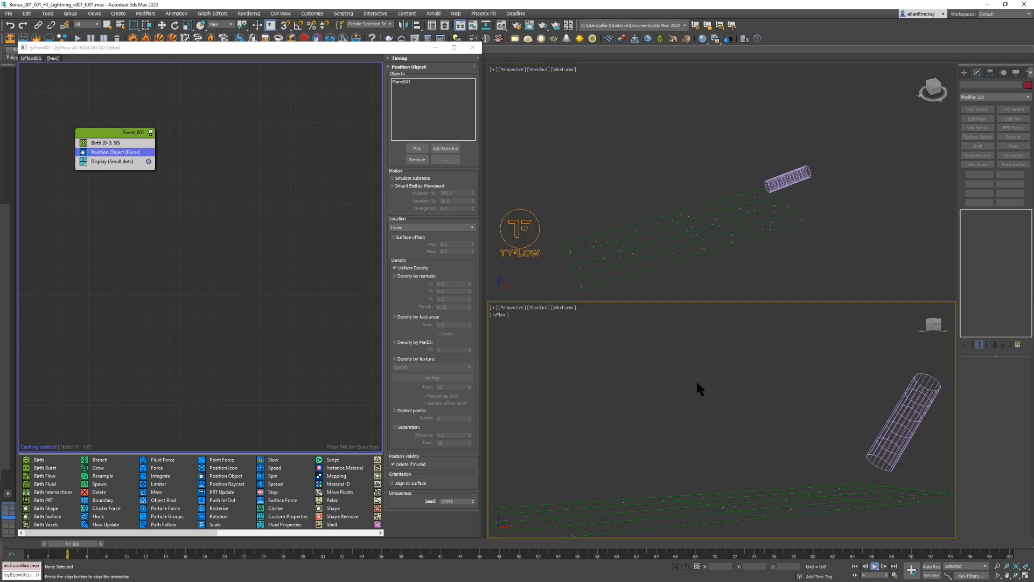
Step: Create a second tyFlow event below the first one, starting with a Display operator
{"action": "left_click", "coordinate": [186, 207]}
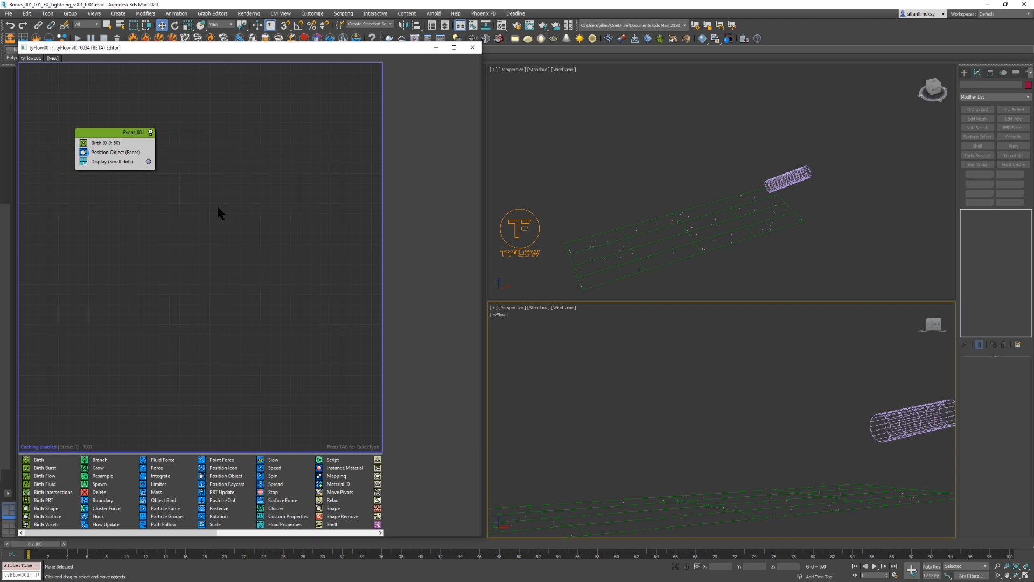
{"action": "key", "text": "Tab"}
{"action": "type", "text": "dis"}
{"action": "key", "text": "Return"}
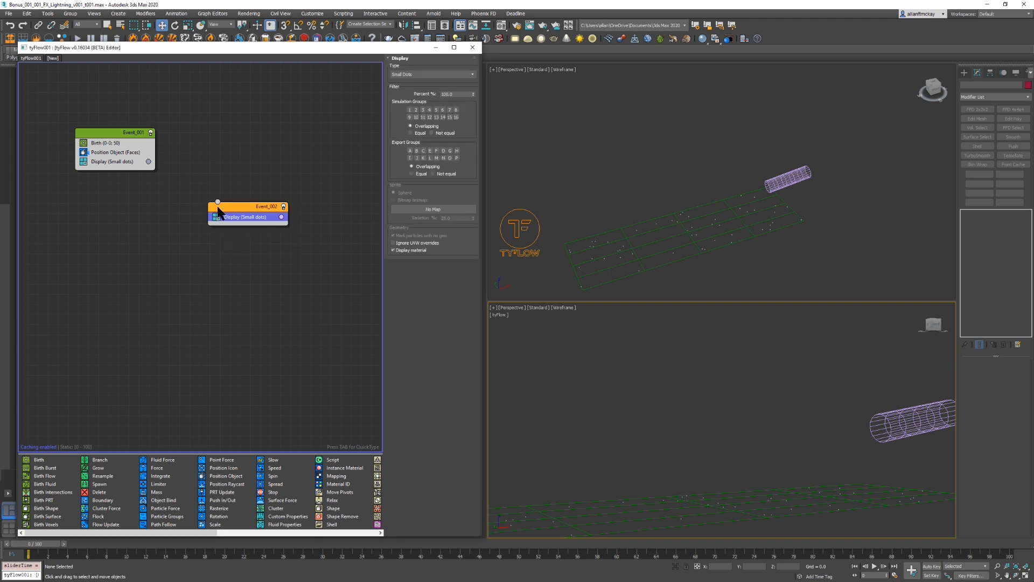
{"action": "left_click", "coordinate": [198, 195]}
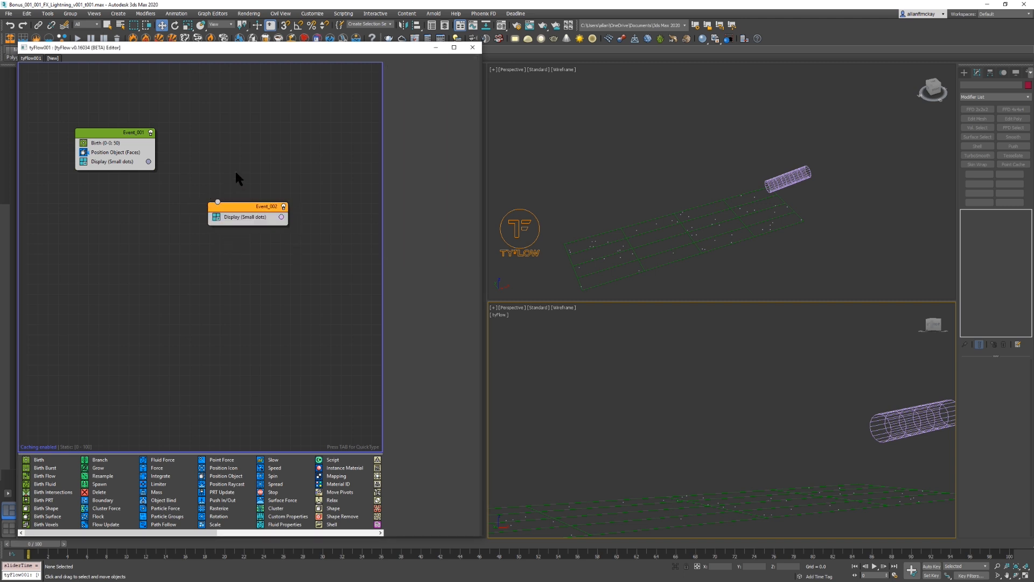
Step: Change the particle display colour of the second event to green
{"action": "left_click", "coordinate": [281, 216]}
{"action": "left_click_drag", "start_coordinate": [185, 283], "coordinate": [185, 261]}
{"action": "left_click", "coordinate": [238, 262]}
{"action": "left_click", "coordinate": [302, 333]}
Step: Add a Surface Test operator to the first event, between Position Object and Display
{"action": "left_click", "coordinate": [106, 133]}
{"action": "key", "text": "Tab"}
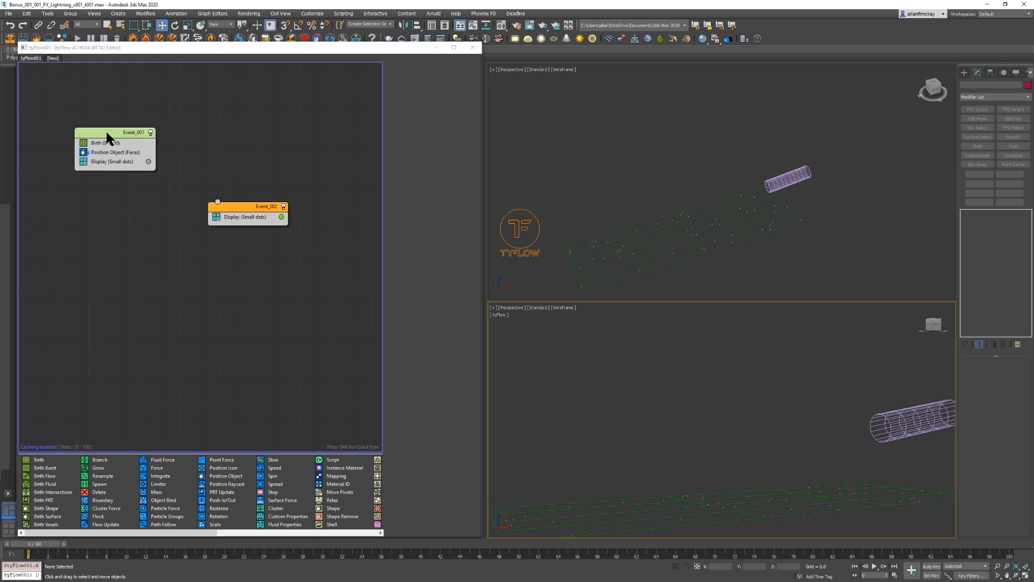
{"action": "type", "text": "sur"}
{"action": "key", "text": "Down"}
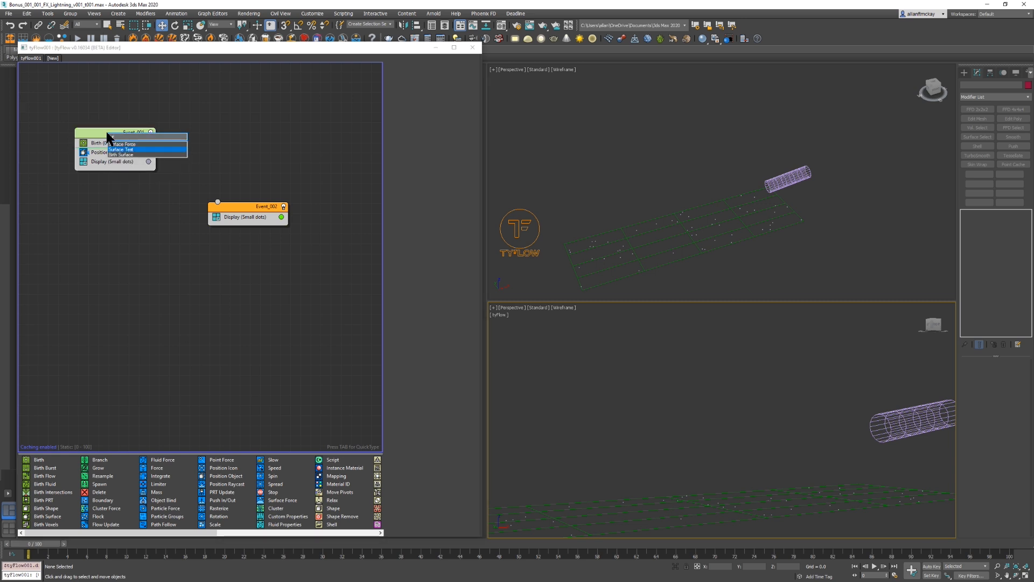
{"action": "key", "text": "Return"}
{"action": "left_click_drag", "start_coordinate": [127, 153], "coordinate": [139, 165]}
Step: Pick the animated cylinder, Cylinder002, as the Surface Test object and connect the test's output to the second event
{"action": "left_click", "coordinate": [417, 160]}
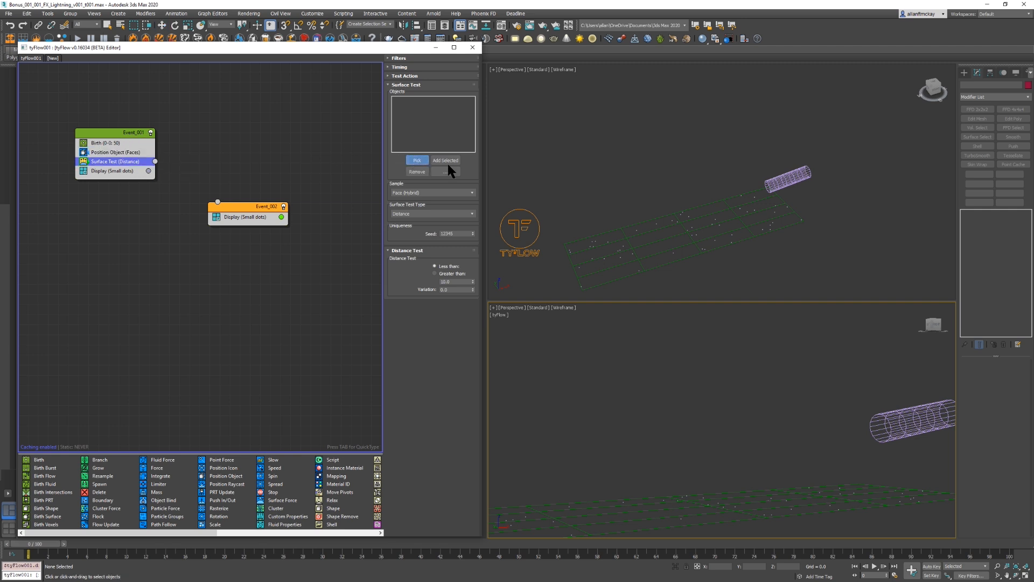
{"action": "left_click", "coordinate": [791, 181]}
{"action": "key", "text": "/"}
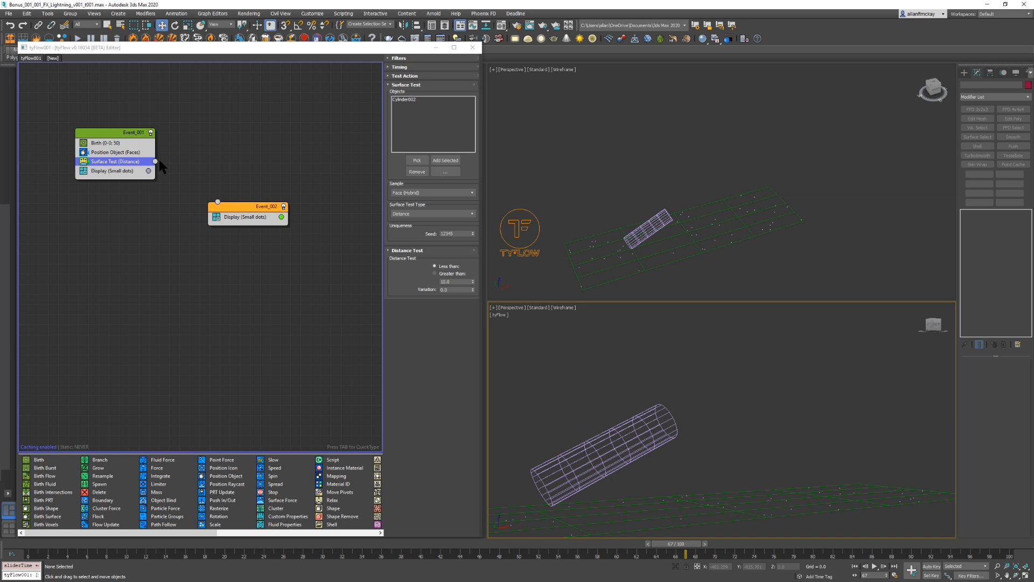
{"action": "left_click_drag", "start_coordinate": [156, 161], "coordinate": [217, 201]}
Step: Replay the animation from the first frame and freeze the ground plane
{"action": "left_click", "coordinate": [676, 399]}
{"action": "key", "text": "Home"}
{"action": "key", "text": "slash"}
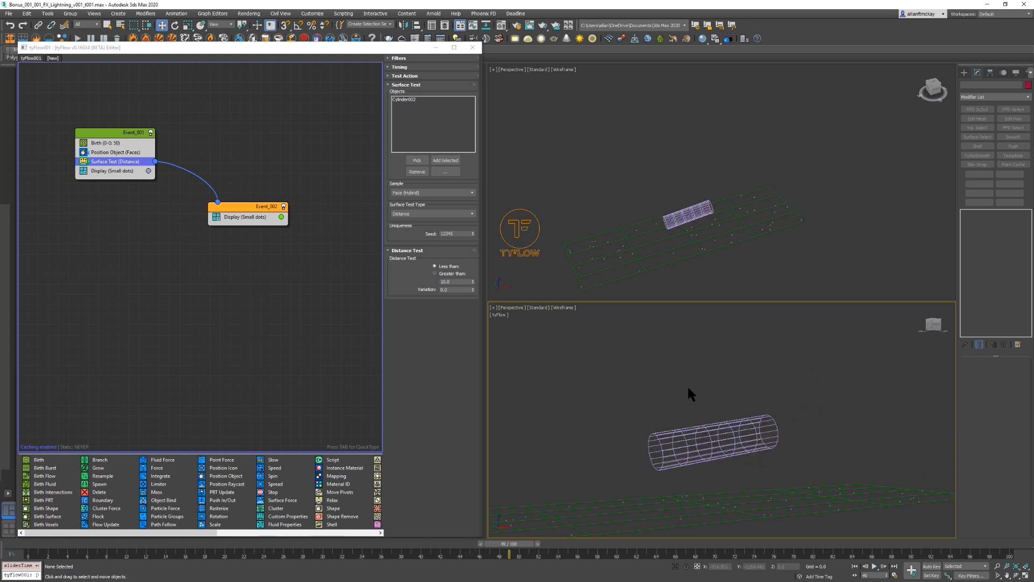
{"action": "left_click", "coordinate": [752, 496]}
{"action": "key", "text": "6"}
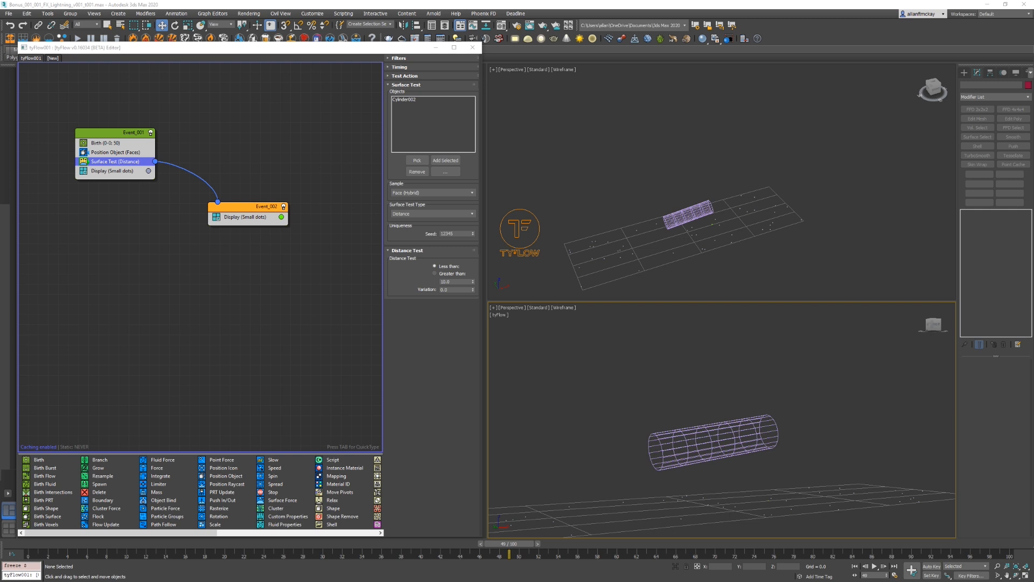
Step: Set the Surface Test's less-than distance to 65 and step through the opening frames
{"action": "double_click", "coordinate": [455, 281]}
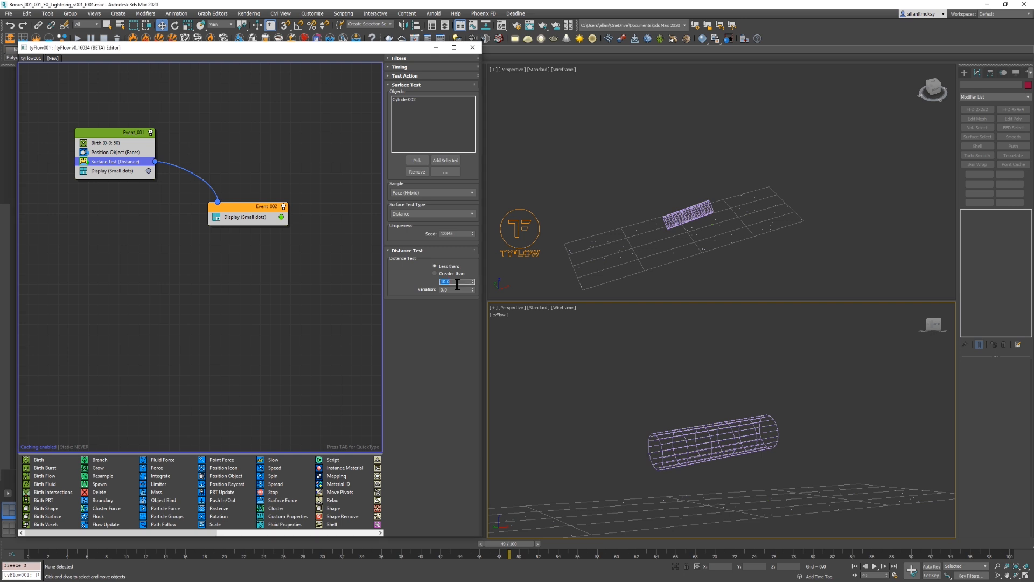
{"action": "type", "text": "65"}
{"action": "key", "text": "Return"}
{"action": "left_click", "coordinate": [623, 357]}
{"action": "key", "text": "comma"}
{"action": "key", "text": "period"}
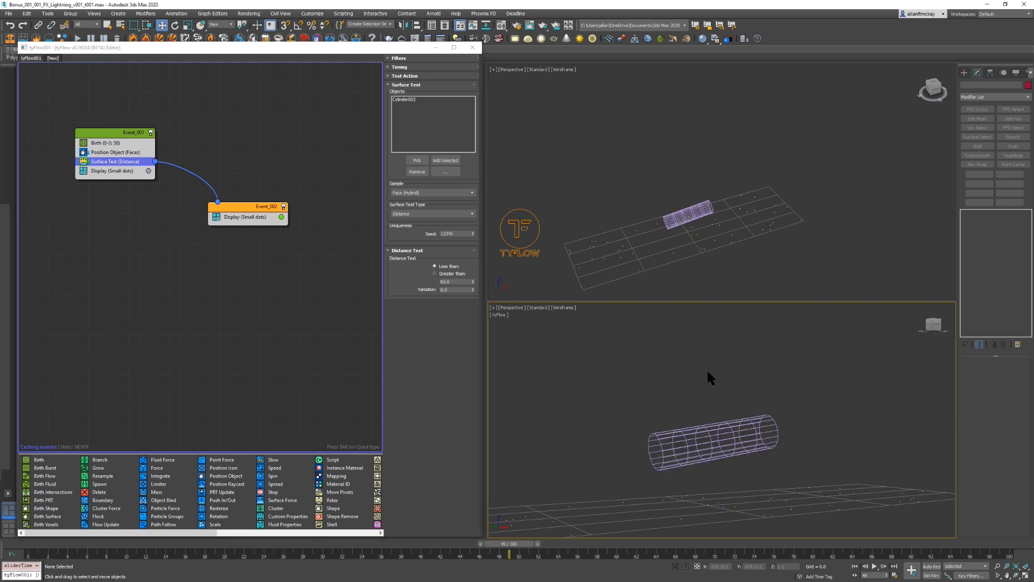
{"action": "key", "text": "Home"}
{"action": "key", "text": "period"}
{"action": "key", "text": "period"}
{"action": "key", "text": "period"}
Step: Switch the upper viewport to a Top view that shows the whole ground plane
{"action": "left_click", "coordinate": [870, 454]}
{"action": "left_click", "coordinate": [820, 411]}
{"action": "left_click", "coordinate": [819, 150]}
{"action": "key", "text": "t"}
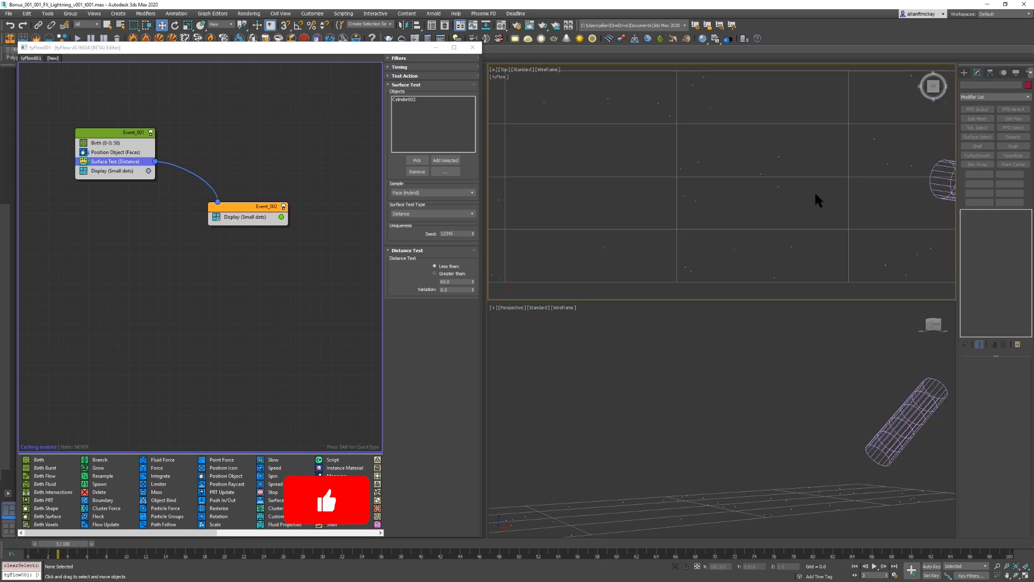
{"action": "scroll", "coordinate": [918, 92], "scroll_direction": "down", "scroll_amount": 5}
Step: Create a sphere with a radius of 65 near the cylinder in the Top view as a distance reference
{"action": "left_click", "coordinate": [964, 72]}
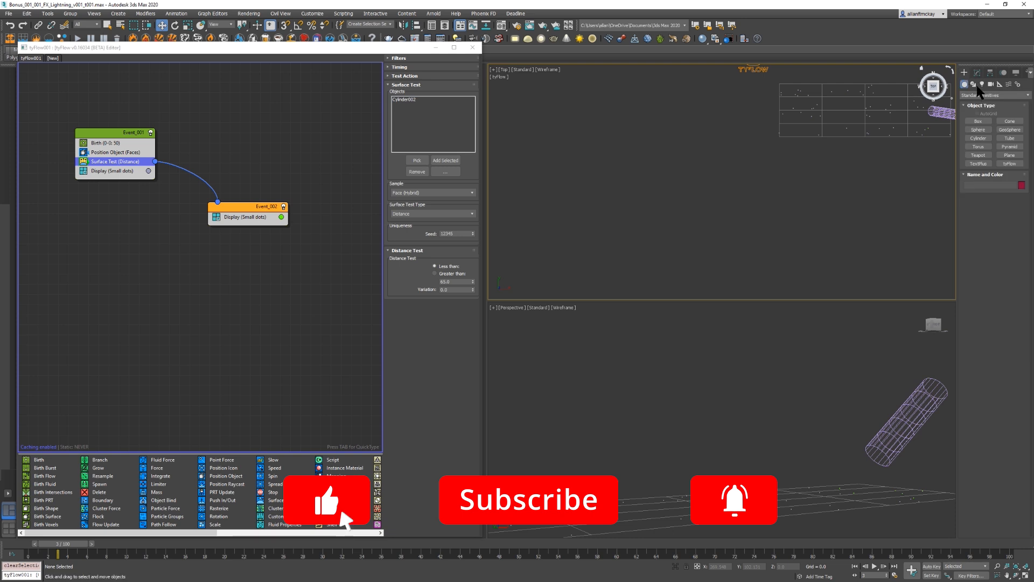
{"action": "left_click", "coordinate": [979, 129]}
{"action": "scroll", "coordinate": [757, 166], "scroll_direction": "up", "scroll_amount": 3}
{"action": "left_click_drag", "start_coordinate": [803, 131], "coordinate": [859, 162]}
{"action": "double_click", "coordinate": [1003, 241]}
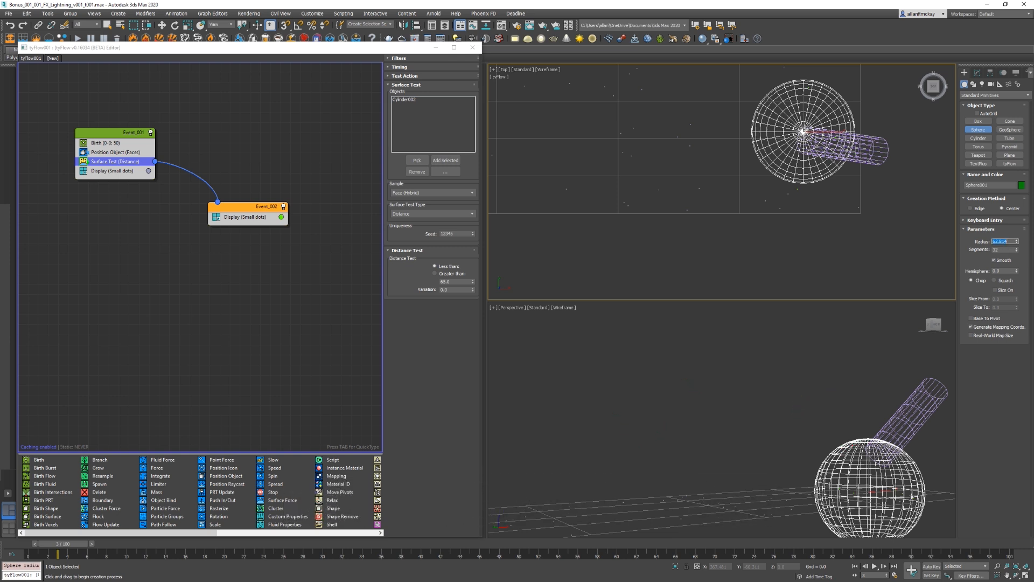
{"action": "type", "text": "65"}
{"action": "key", "text": "Return"}
Step: Move the reference sphere up and over so it is centred around the cylinder's lower end
{"action": "middle_click_drag", "start_coordinate": [812, 146], "coordinate": [719, 176]}
{"action": "key", "text": "w"}
{"action": "left_click", "coordinate": [854, 458]}
{"action": "left_click_drag", "start_coordinate": [869, 488], "coordinate": [889, 439]}
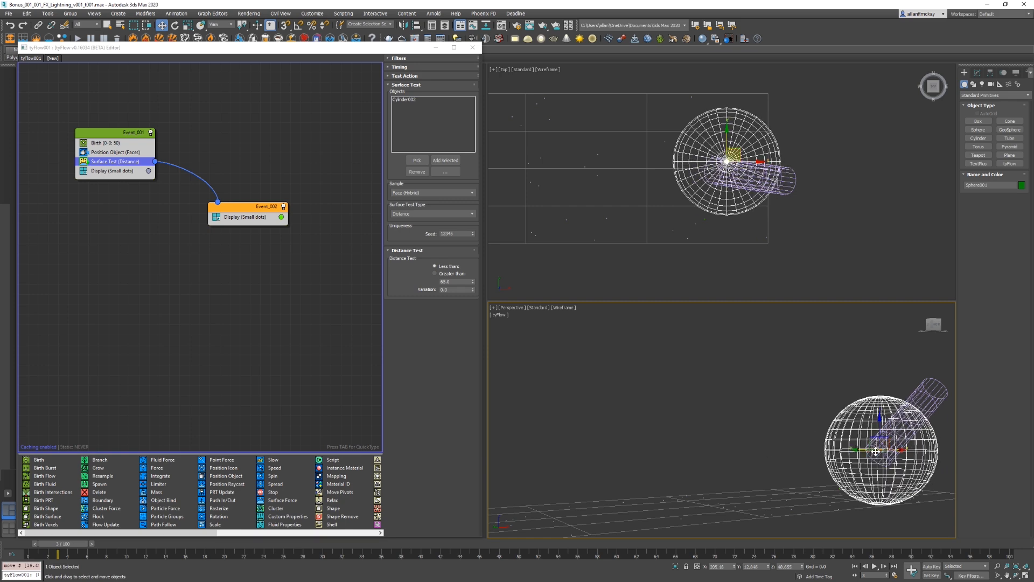
{"action": "left_click_drag", "start_coordinate": [733, 144], "coordinate": [730, 164]}
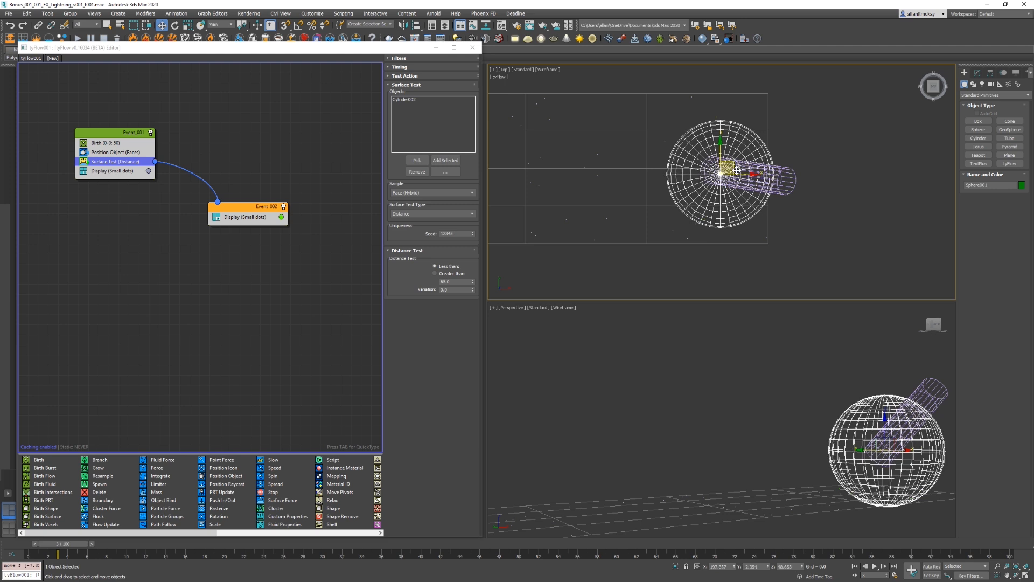
Step: Delete the reference sphere and replay the animation from the first frame
{"action": "key", "text": "Delete"}
{"action": "key", "text": "Home"}
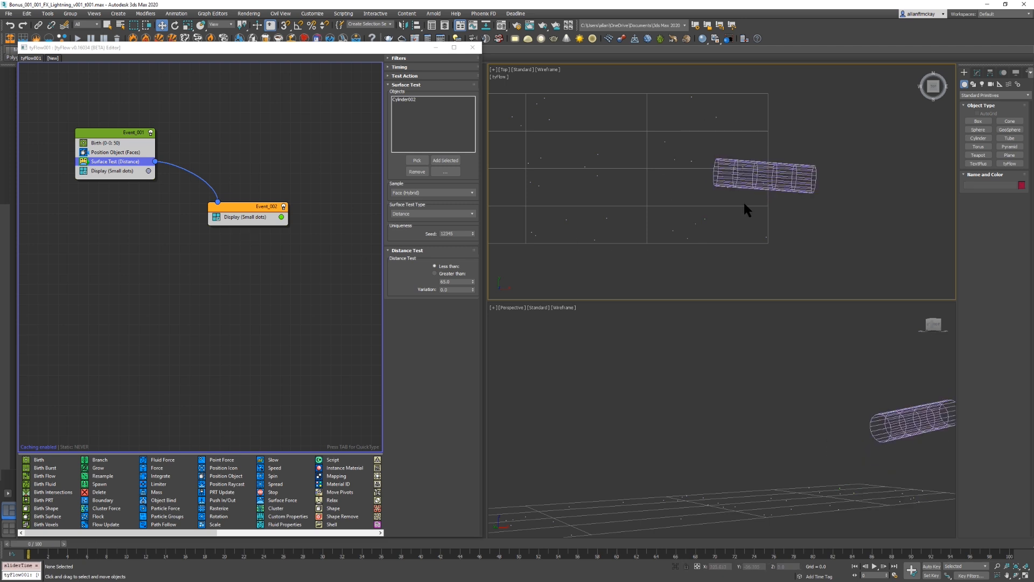
{"action": "left_click", "coordinate": [692, 395]}
{"action": "key", "text": "/"}
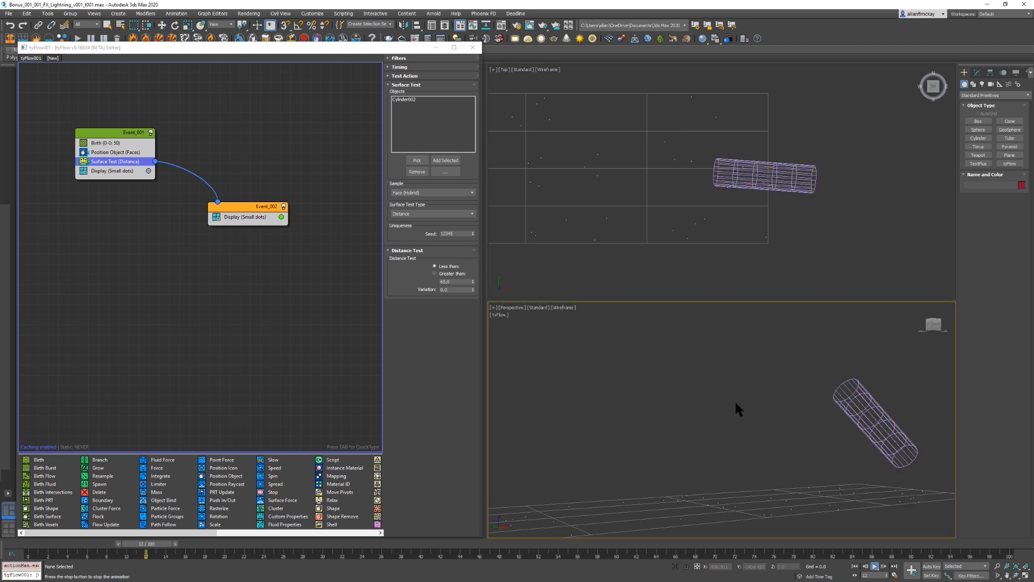
Step: Set the second event's Display type to Large Dots
{"action": "left_click", "coordinate": [248, 216]}
{"action": "left_click", "coordinate": [421, 74]}
{"action": "left_click", "coordinate": [429, 90]}
Step: Play and step through the animation to examine which particles switch to the second event as the cylinder passes
{"action": "key", "text": "/"}
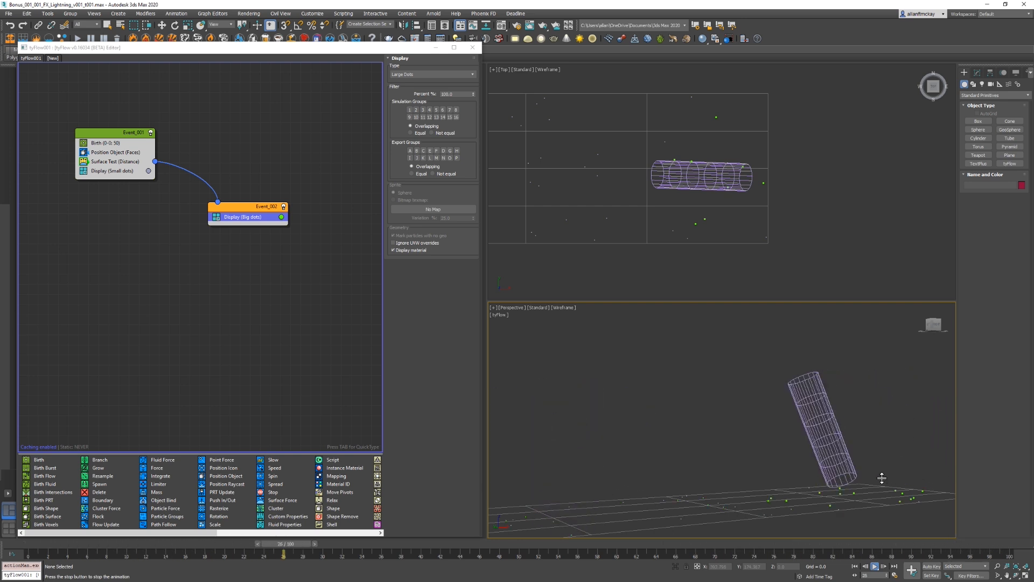
{"action": "key", "text": "/"}
{"action": "key", "text": "Home"}
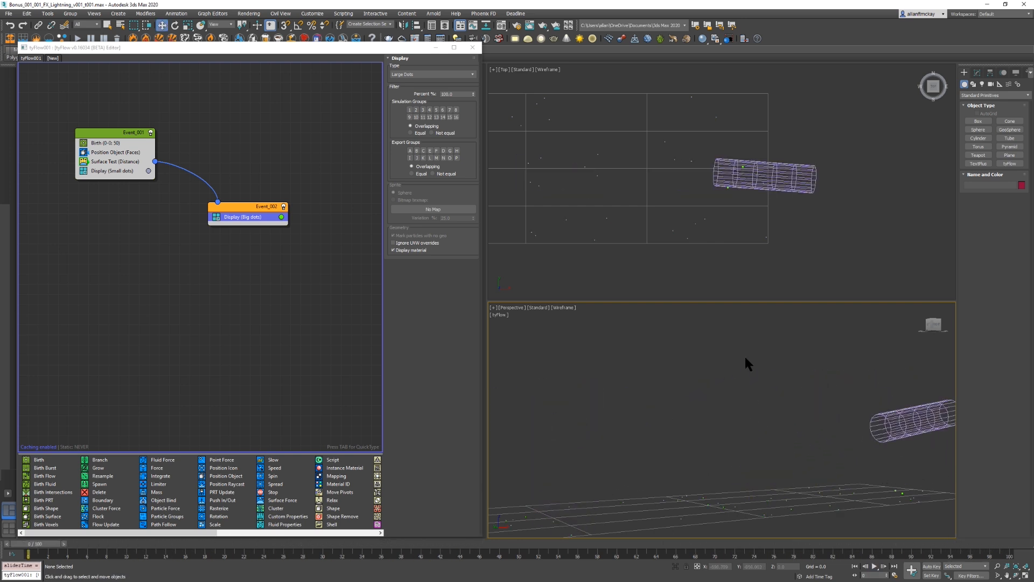
{"action": "key", "text": "/"}
{"action": "key", "text": "/"}
{"action": "left_click", "coordinate": [852, 430]}
{"action": "key", "text": "period"}
{"action": "left_click", "coordinate": [750, 417]}
{"action": "key", "text": "period"}
{"action": "key", "text": "period"}
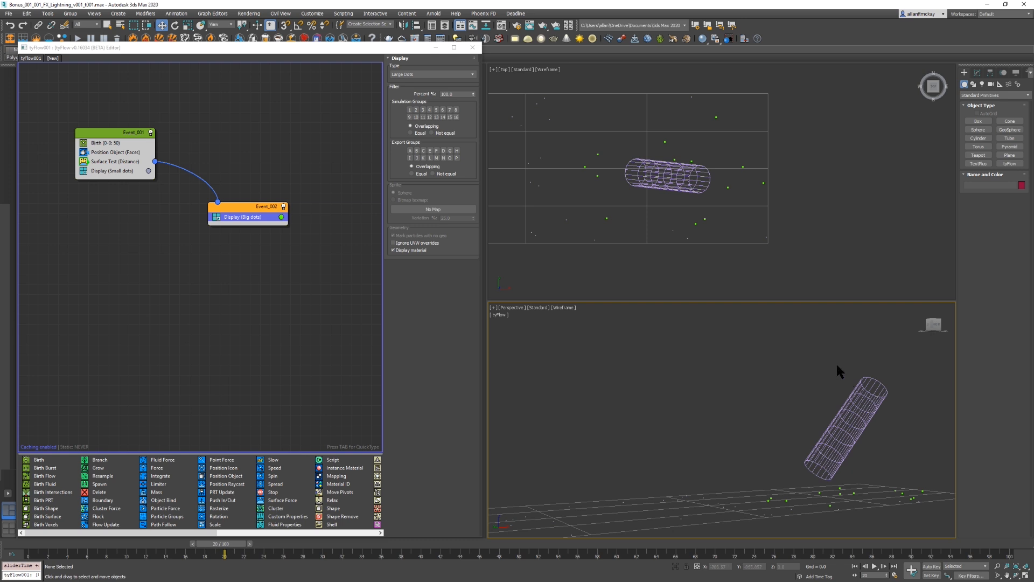
Step: Add a Spawn operator to the second event, above its Display operator
{"action": "left_click", "coordinate": [200, 251]}
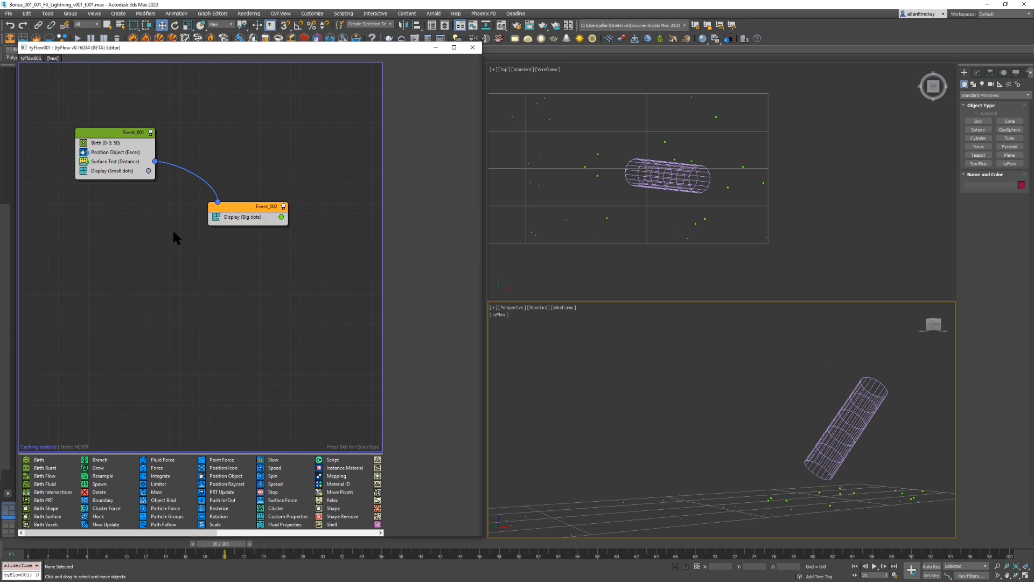
{"action": "left_click", "coordinate": [240, 206]}
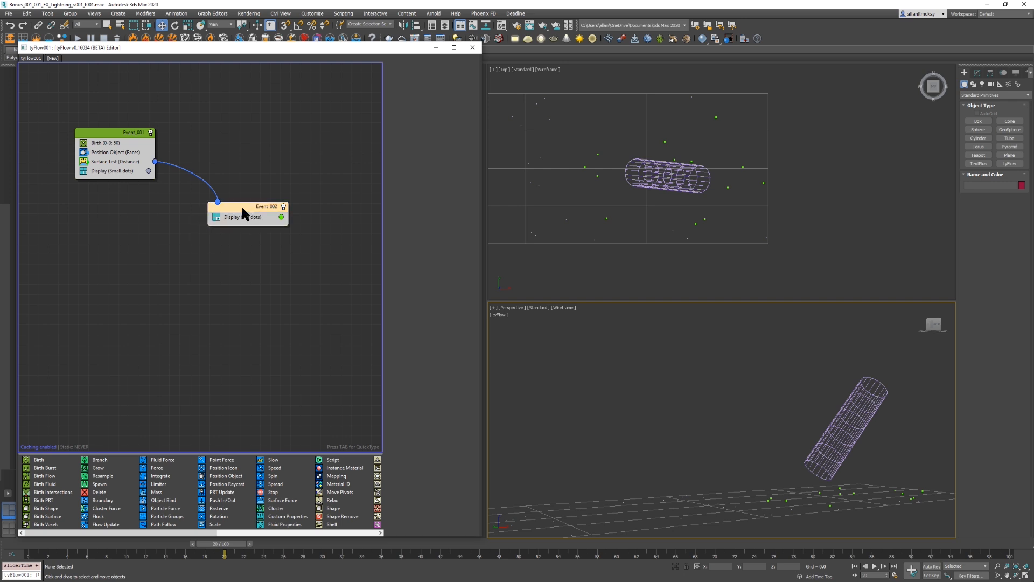
{"action": "key", "text": "Tab"}
{"action": "type", "text": "spawn"}
{"action": "key", "text": "Return"}
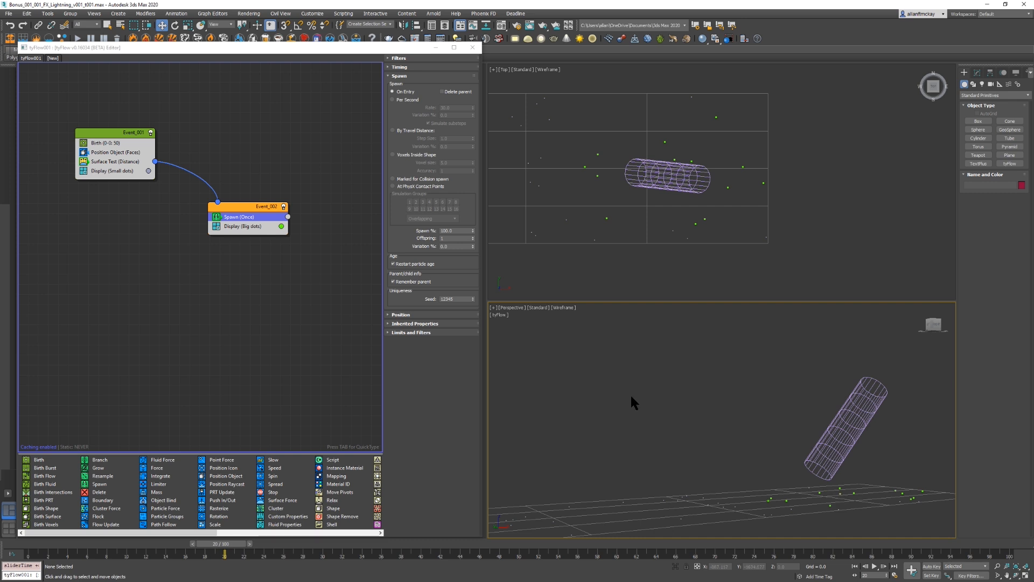
Step: Move the second event closer beneath the first one and rename it Triggerbox
{"action": "left_click_drag", "start_coordinate": [240, 212], "coordinate": [201, 208]}
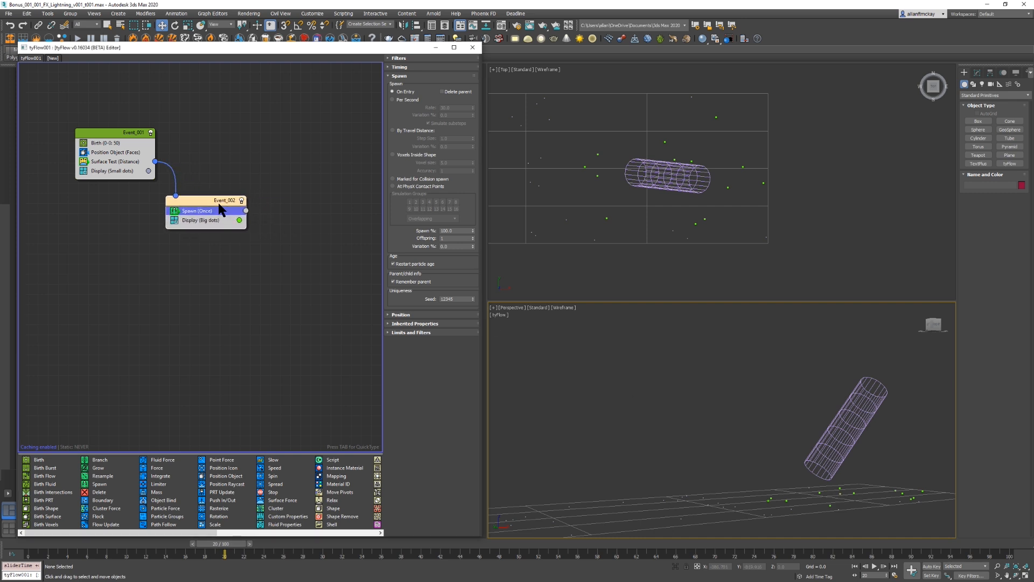
{"action": "right_click", "coordinate": [226, 200]}
{"action": "left_click", "coordinate": [261, 237]}
{"action": "type", "text": "Triggerbox"}
{"action": "key", "text": "Return"}
{"action": "left_click", "coordinate": [283, 241]}
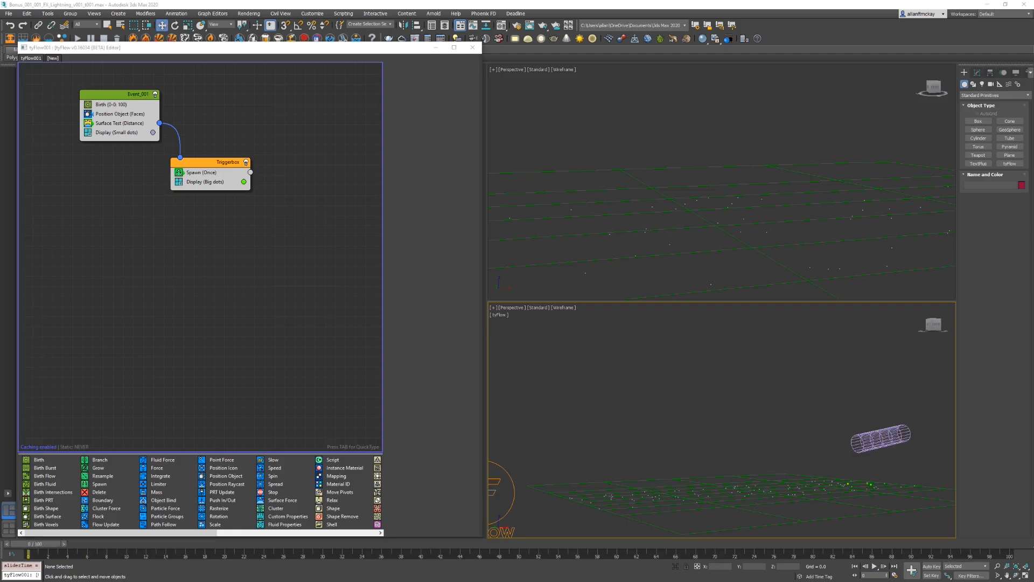
Step: Add a Find Target operator in a new event and wire the Triggerbox event's Spawn output into it
{"action": "key", "text": "/"}
{"action": "key", "text": "w"}
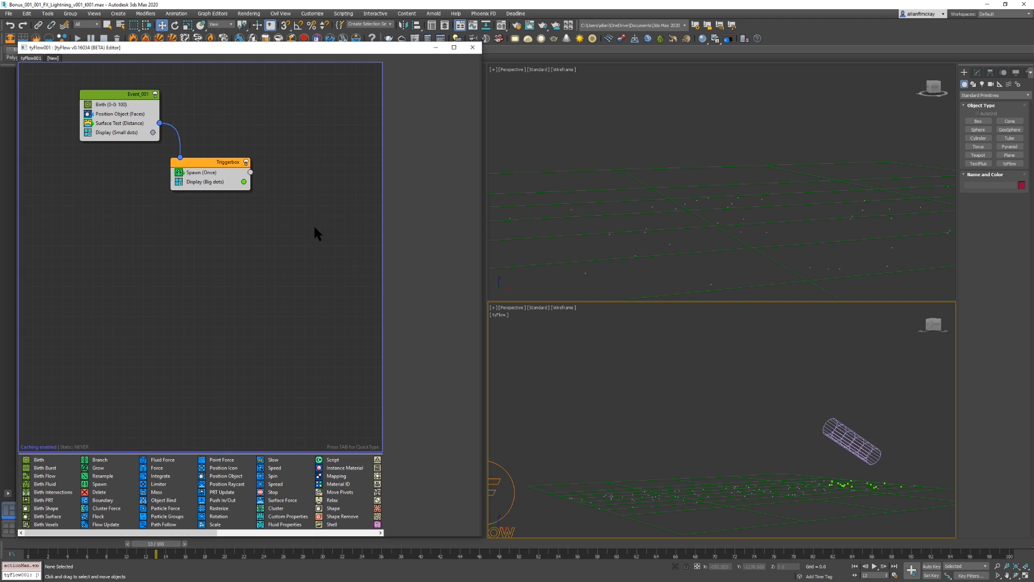
{"action": "key", "text": "Tab"}
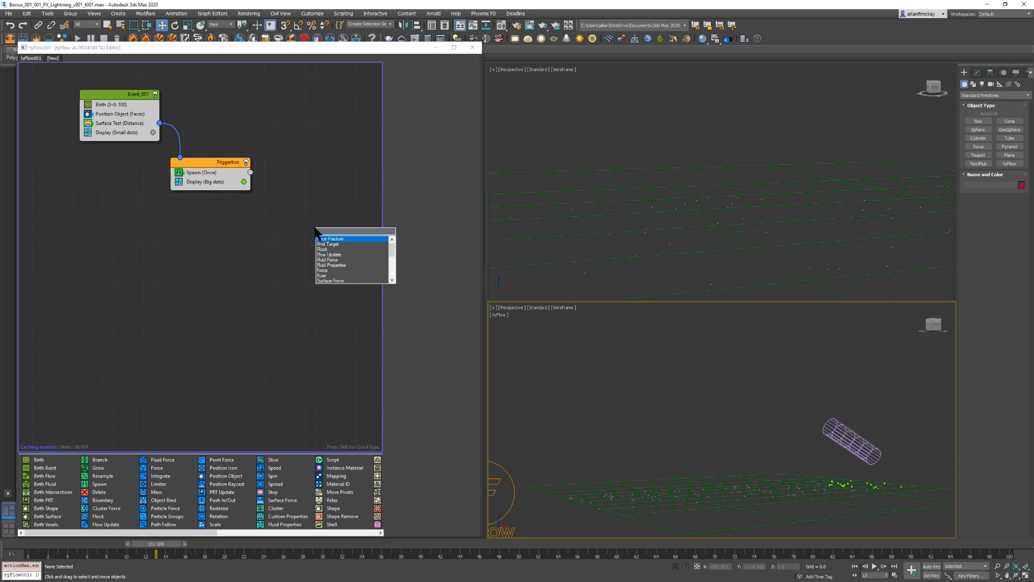
{"action": "type", "text": "find"}
{"action": "key", "text": "Return"}
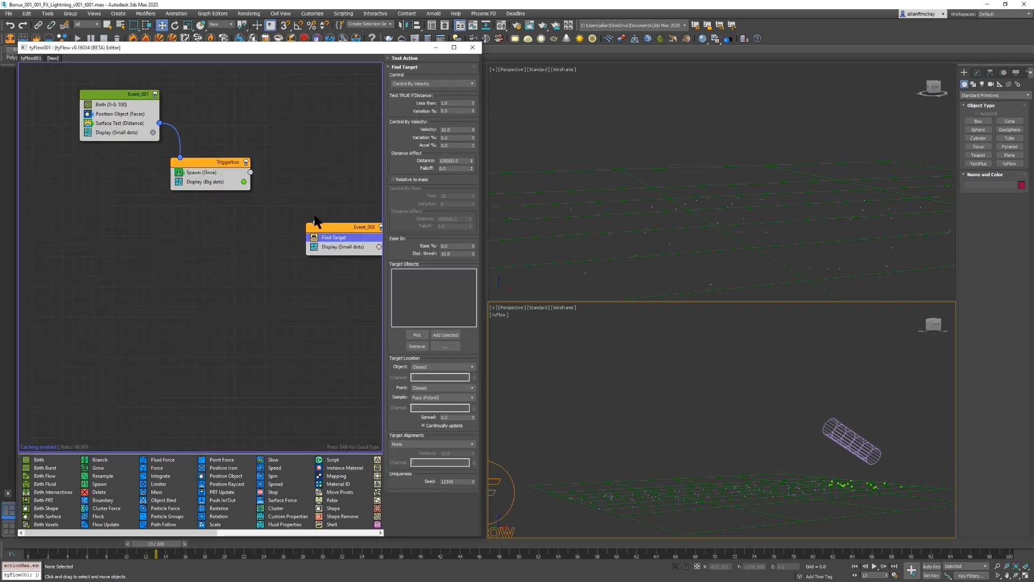
{"action": "left_click_drag", "start_coordinate": [251, 172], "coordinate": [291, 233]}
{"action": "left_click", "coordinate": [290, 233]}
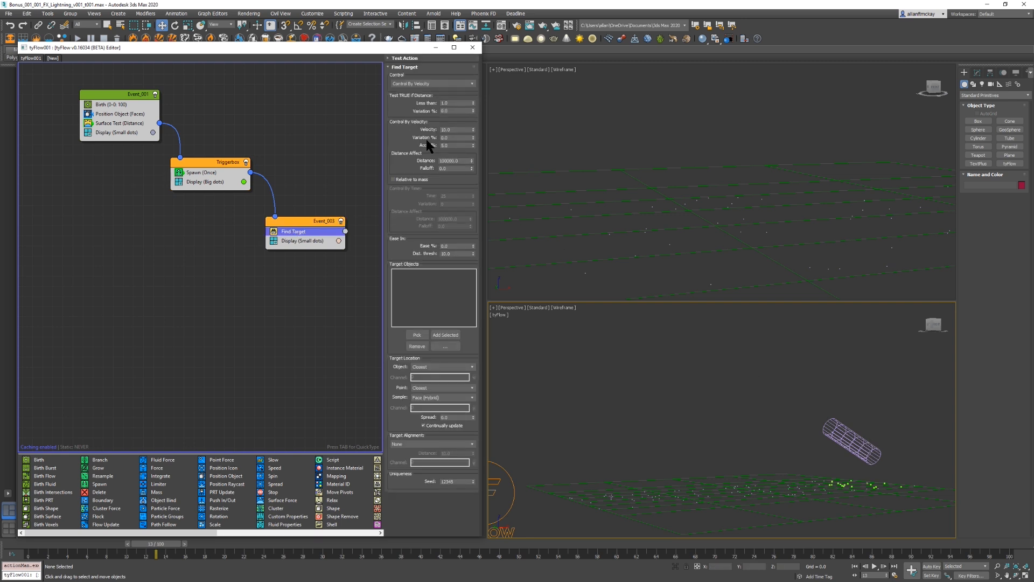
Step: Pick the animated cylinder as the Find Target object and replay the animation from the first frame
{"action": "left_click", "coordinate": [411, 334]}
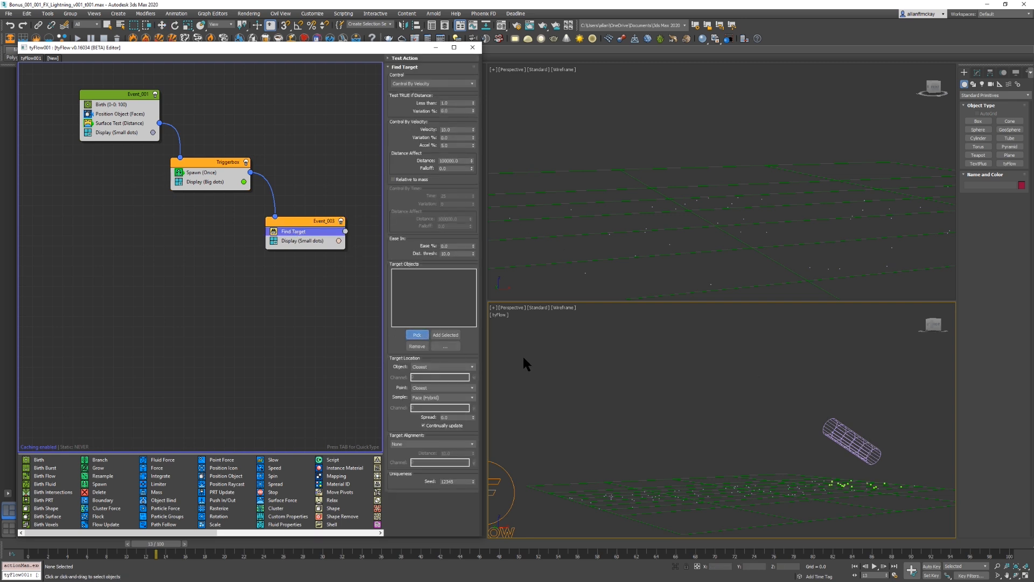
{"action": "left_click", "coordinate": [843, 437]}
{"action": "key", "text": "slash"}
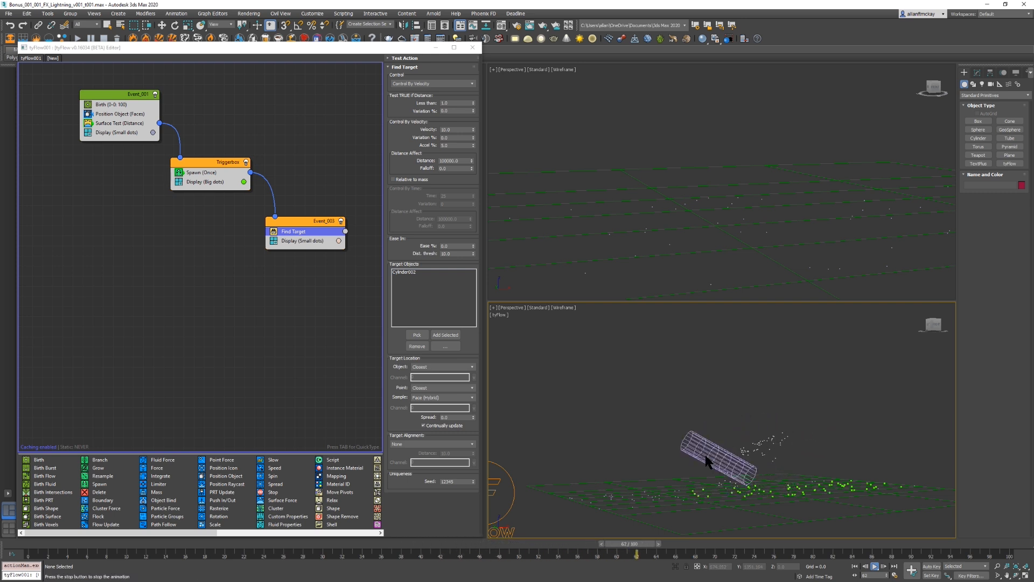
{"action": "key", "text": "slash"}
{"action": "key", "text": "Home"}
{"action": "key", "text": "slash"}
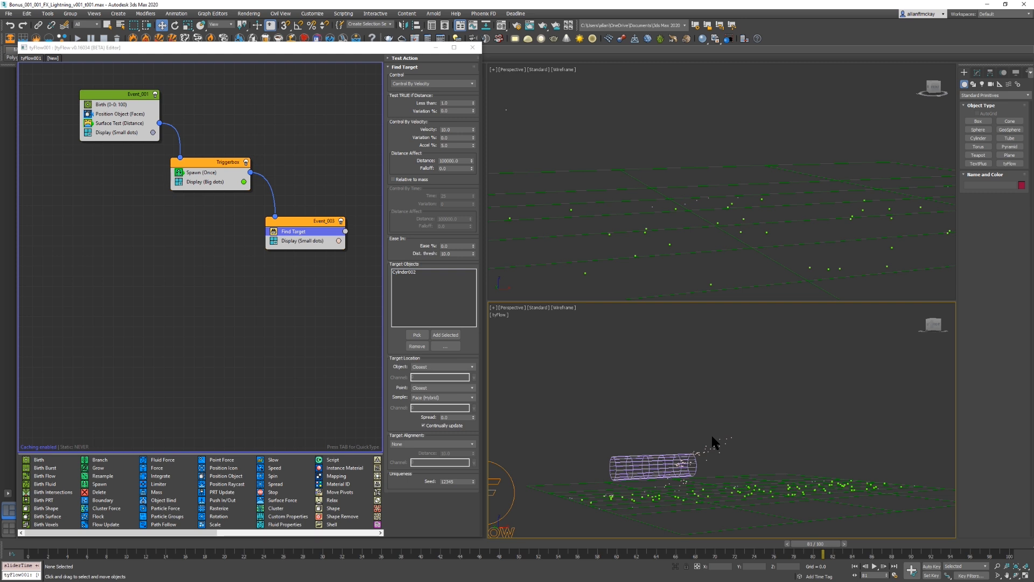
{"action": "key", "text": "slash"}
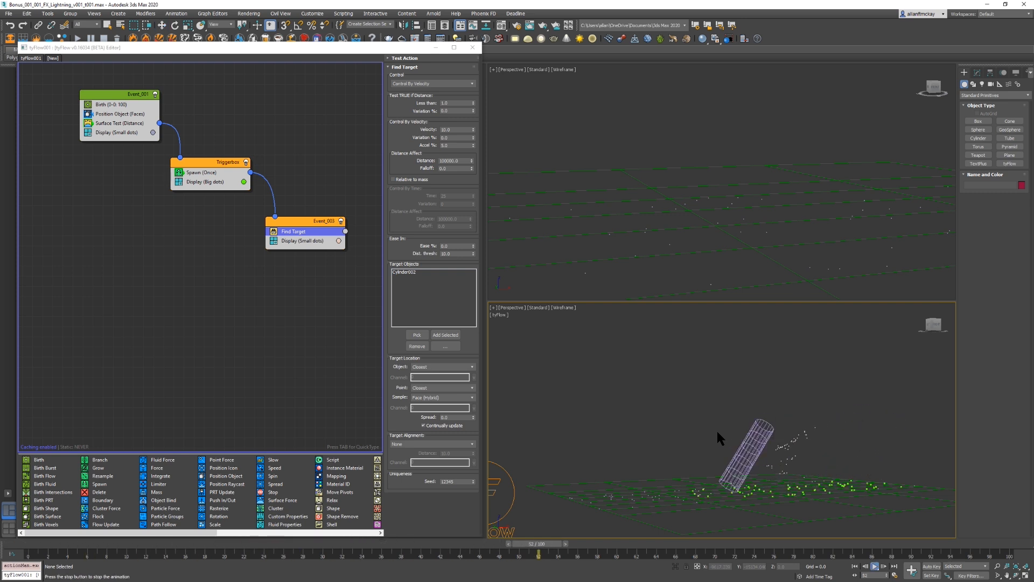
{"action": "key", "text": "Home"}
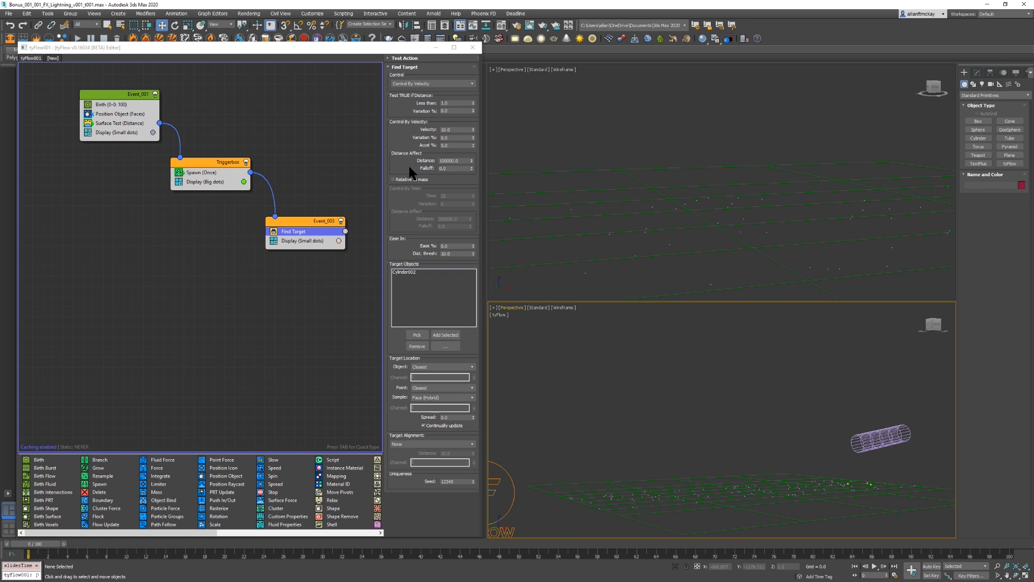
Step: Switch the Find Target control mode to Control By Time and play the animation
{"action": "left_click", "coordinate": [431, 80]}
{"action": "left_click", "coordinate": [433, 81]}
{"action": "left_click", "coordinate": [435, 96]}
{"action": "left_click", "coordinate": [434, 96]}
{"action": "left_click", "coordinate": [679, 365]}
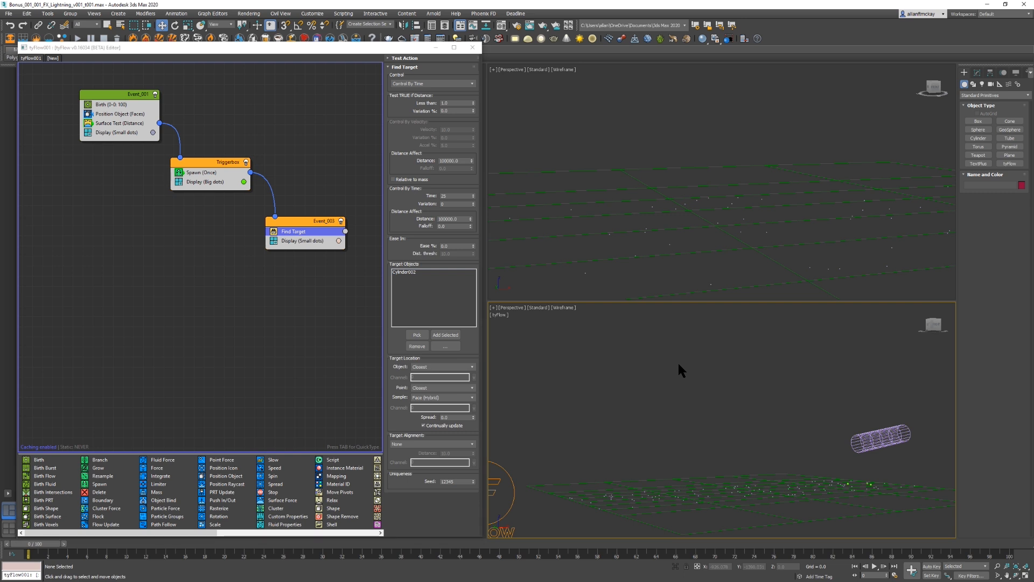
{"action": "key", "text": "/"}
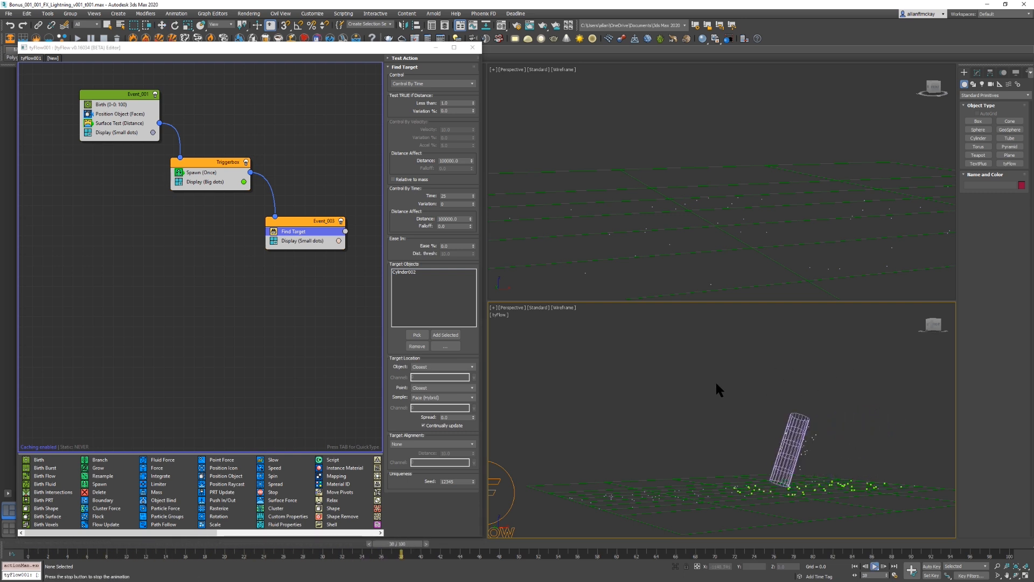
{"action": "key", "text": "/"}
Step: Give the Find Target event's Display operator a red colour and the Large Dots type
{"action": "left_click", "coordinate": [339, 241]}
{"action": "left_click_drag", "start_coordinate": [184, 271], "coordinate": [166, 259]}
{"action": "left_click_drag", "start_coordinate": [246, 305], "coordinate": [237, 263]}
{"action": "left_click", "coordinate": [302, 332]}
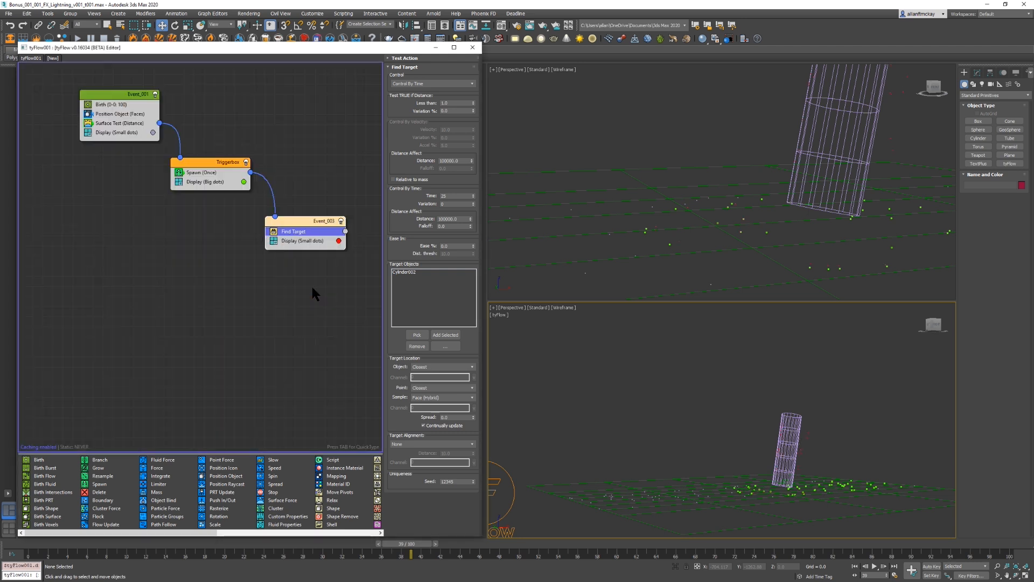
{"action": "left_click", "coordinate": [312, 240]}
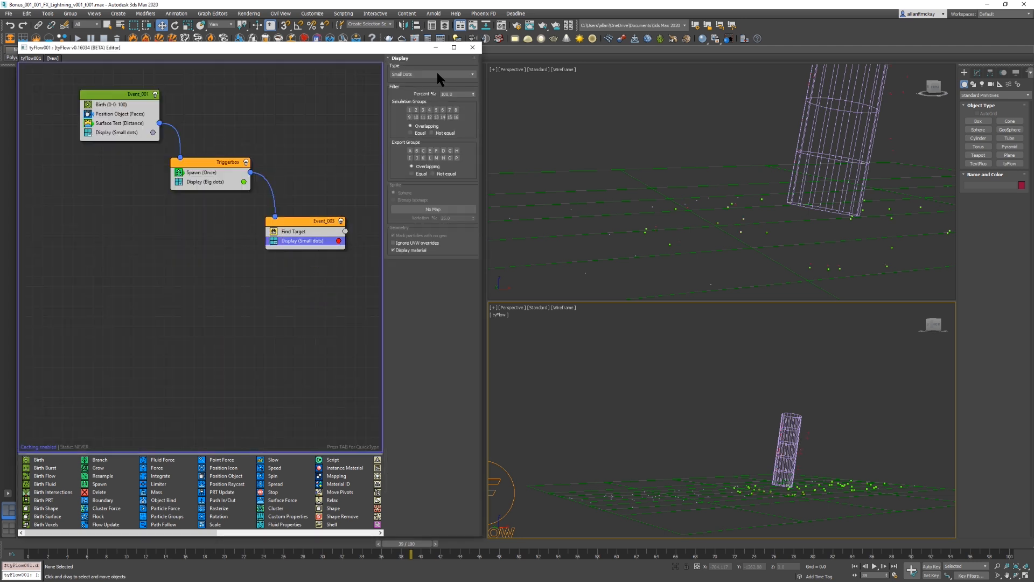
{"action": "left_click", "coordinate": [435, 74]}
{"action": "left_click", "coordinate": [438, 89]}
Step: Play the animation with the lower perspective view shaded, and return to the first frame in wireframe
{"action": "key", "text": "slash"}
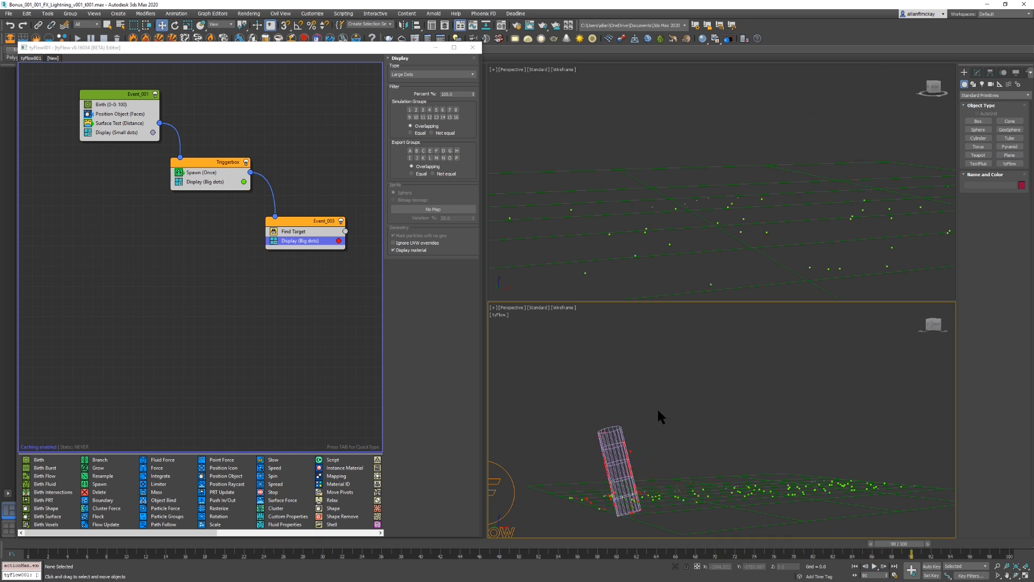
{"action": "key", "text": "F3"}
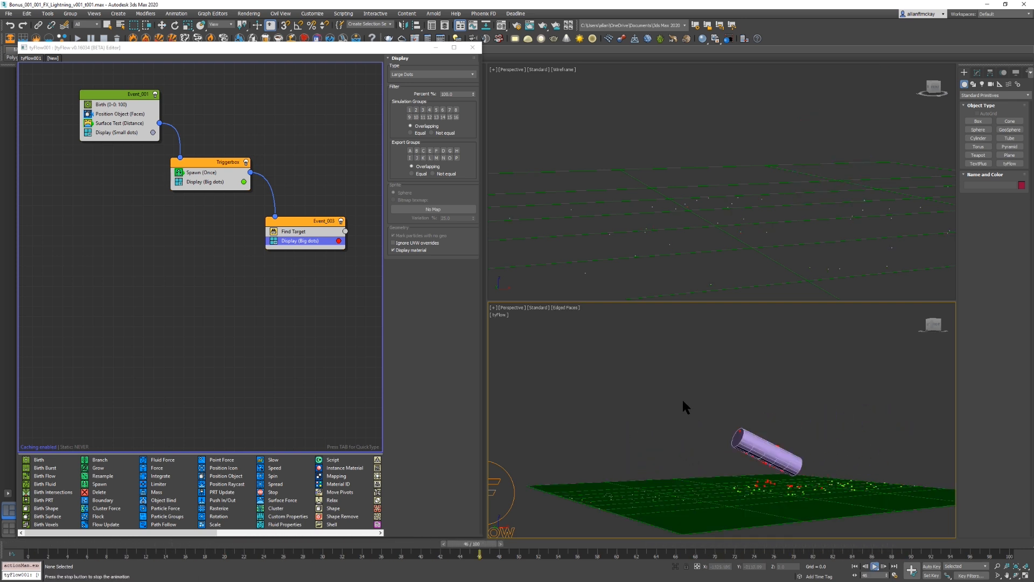
{"action": "key", "text": "slash"}
{"action": "key", "text": "Home"}
{"action": "key", "text": "F3"}
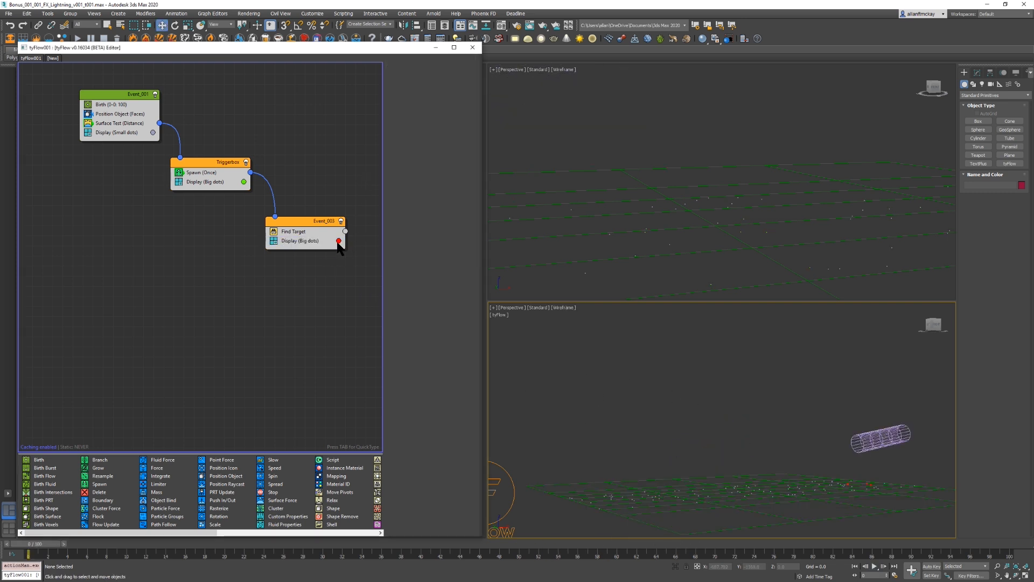
Step: In Find Target, set the Less than test distance to 0, the upper Distance Affect distance to 2 and the time to 3
{"action": "left_click", "coordinate": [316, 231]}
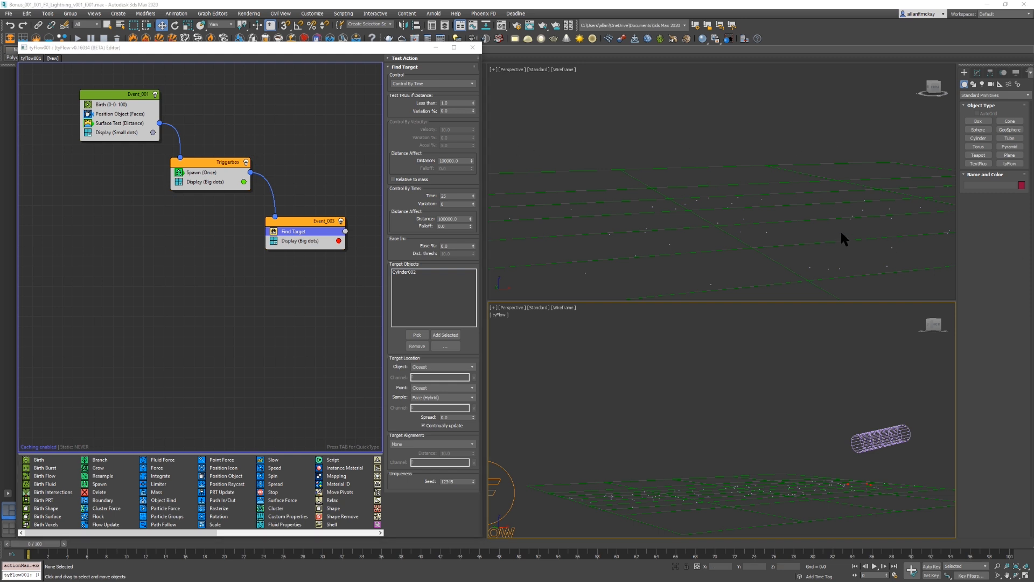
{"action": "double_click", "coordinate": [446, 104]}
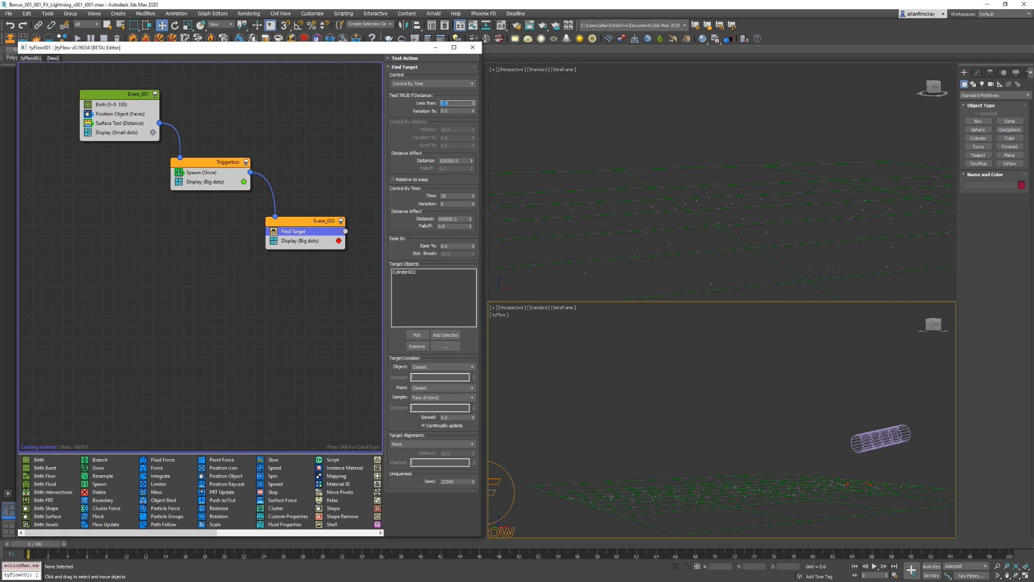
{"action": "double_click", "coordinate": [457, 161]}
{"action": "type", "text": "2"}
{"action": "double_click", "coordinate": [450, 220]}
{"action": "double_click", "coordinate": [448, 196]}
{"action": "type", "text": "3"}
Step: Play the animation to examine how the red particles travel from the ground to the cylinder
{"action": "left_click", "coordinate": [658, 387]}
{"action": "key", "text": "slash"}
{"action": "left_click", "coordinate": [539, 278]}
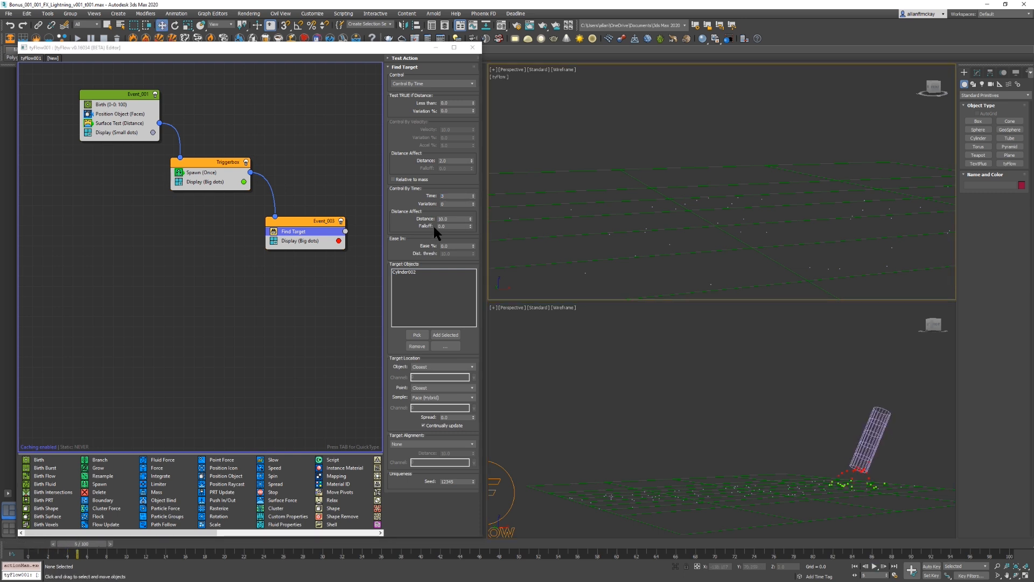
{"action": "type", "text": "2"}
{"action": "key", "text": "Return"}
{"action": "left_click", "coordinate": [659, 353]}
{"action": "key", "text": "slash"}
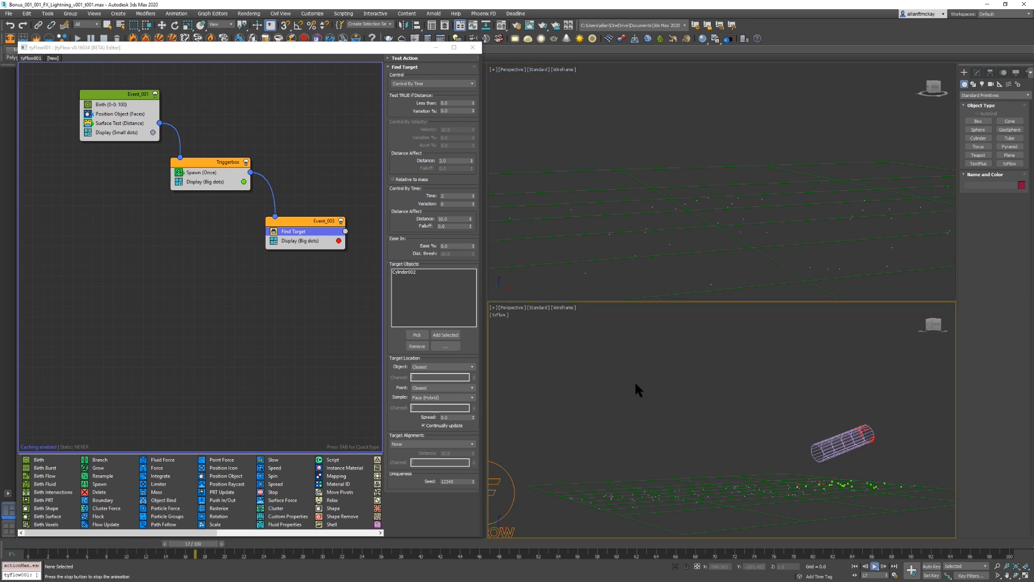
{"action": "key", "text": "slash"}
Step: Try a Find Target time of 1 and replay the animation from the first frame
{"action": "double_click", "coordinate": [444, 195]}
{"action": "type", "text": "1"}
{"action": "key", "text": "Return"}
{"action": "key", "text": "Home"}
{"action": "key", "text": "slash"}
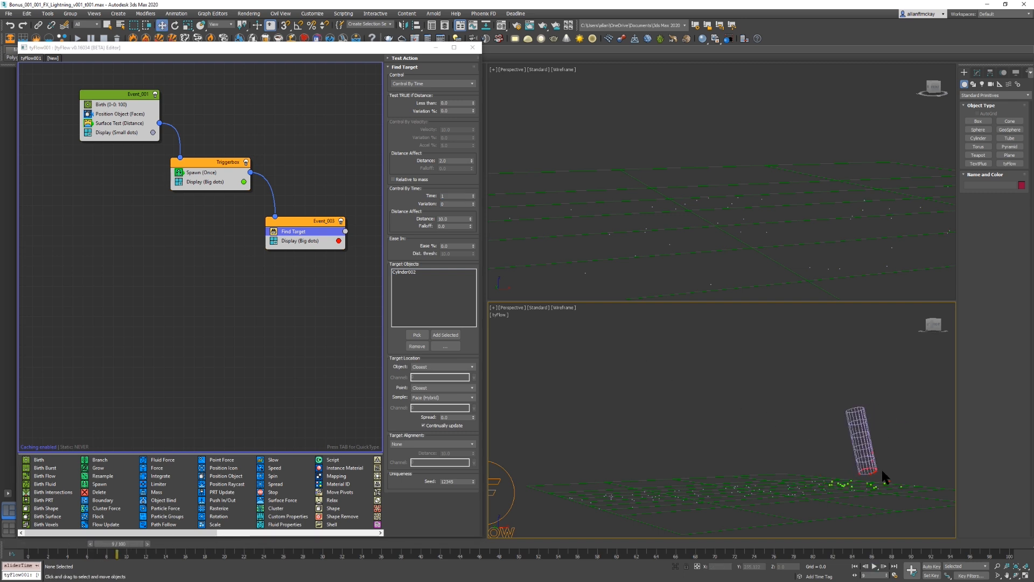
{"action": "key", "text": "Home"}
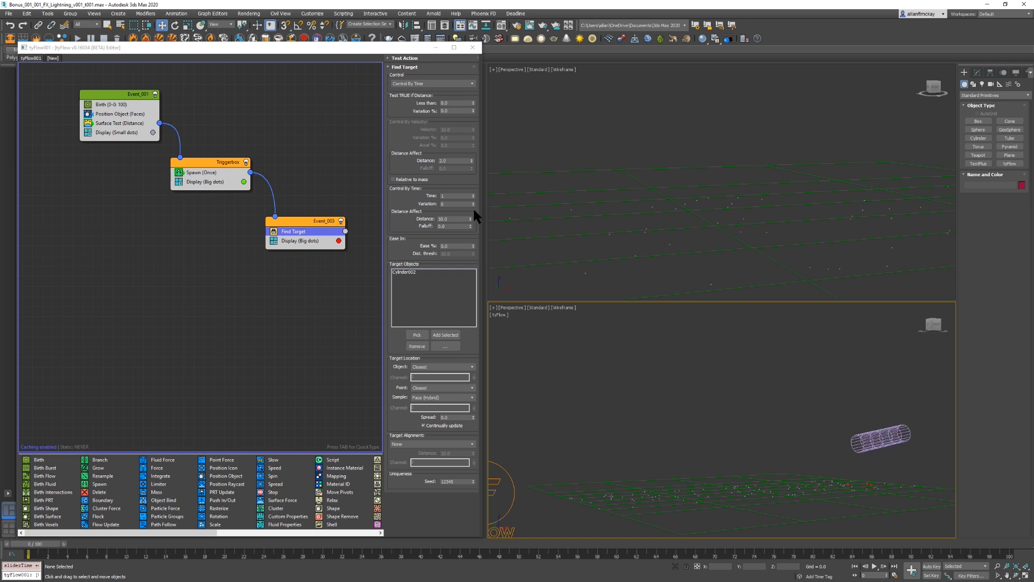
Step: Set the Find Target time to 3 and replay the animation
{"action": "double_click", "coordinate": [469, 196]}
{"action": "type", "text": "3"}
{"action": "left_click", "coordinate": [684, 381]}
{"action": "key", "text": "slash"}
{"action": "key", "text": "slash"}
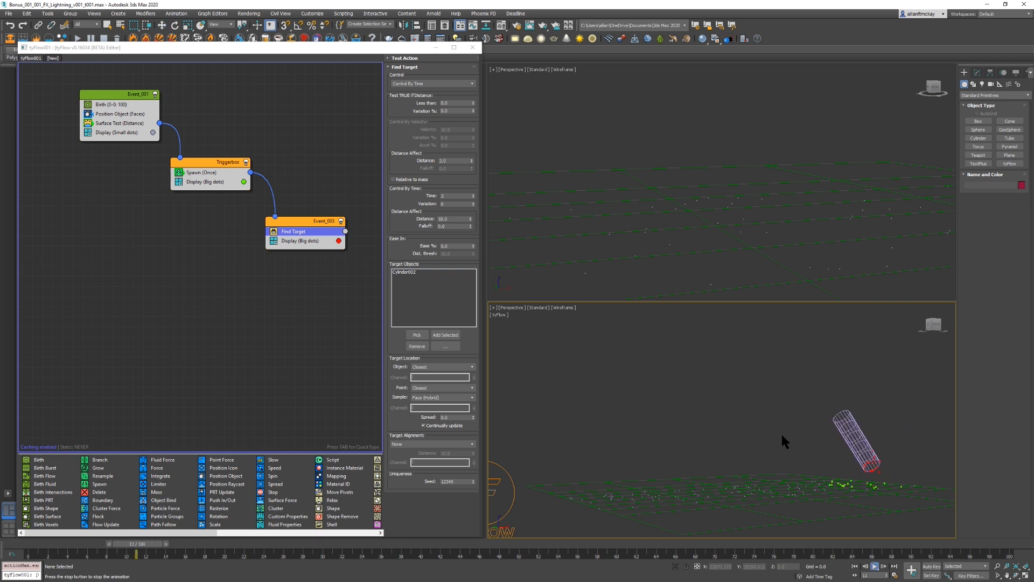
{"action": "key", "text": "slash"}
{"action": "key", "text": "Home"}
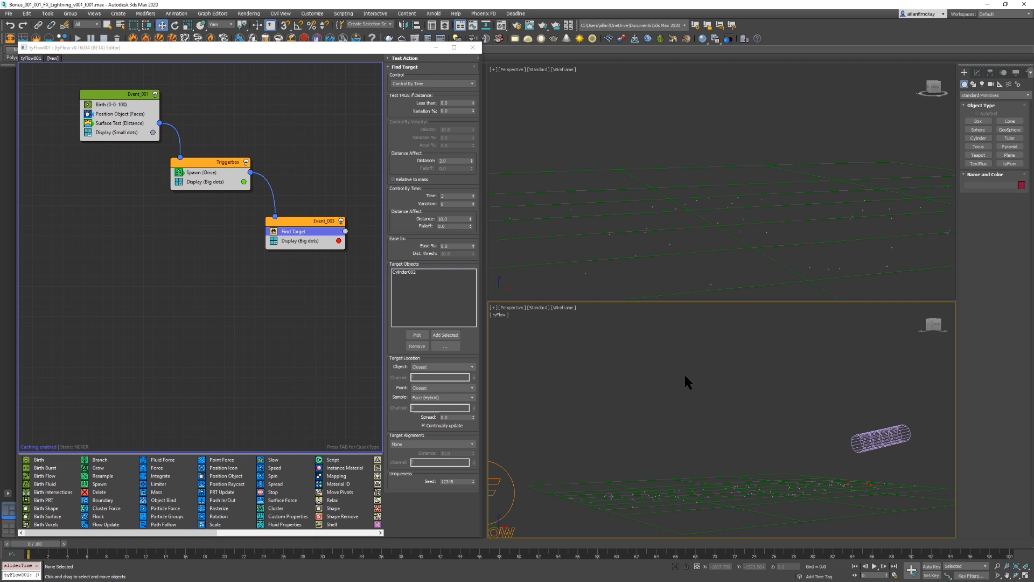
Step: Set the Find Target Ease In percentage to 50
{"action": "double_click", "coordinate": [455, 247]}
{"action": "type", "text": "50"}
{"action": "key", "text": "Return"}
Step: Step through the opening frames and play onward to examine how the red particles ease towards the cylinder
{"action": "key", "text": "period"}
{"action": "key", "text": "period"}
{"action": "key", "text": "period"}
{"action": "key", "text": "comma"}
{"action": "key", "text": "period"}
{"action": "key", "text": "period"}
{"action": "key", "text": "period"}
{"action": "key", "text": "period"}
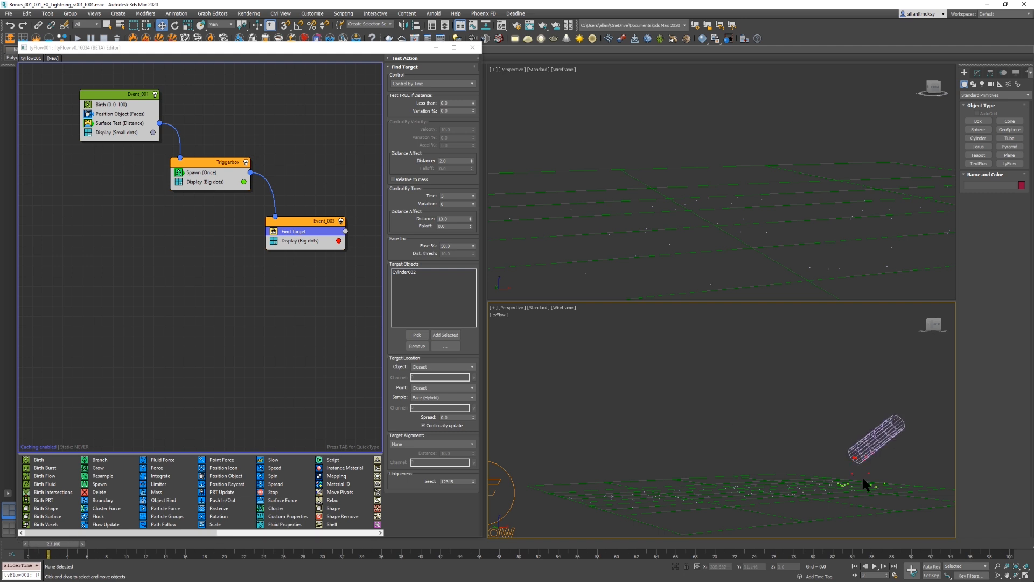
{"action": "key", "text": "period"}
{"action": "key", "text": "period"}
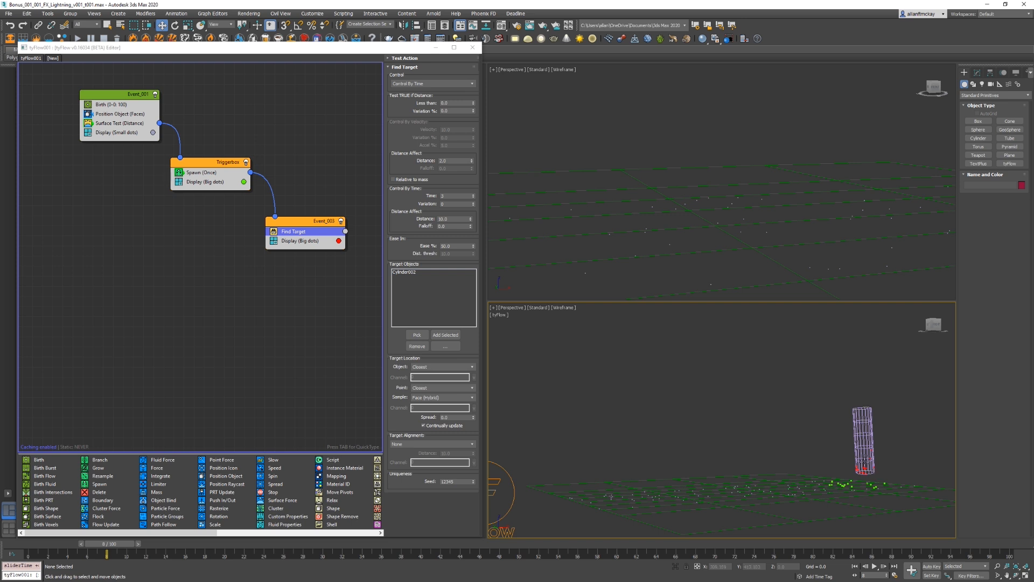
{"action": "key", "text": "slash"}
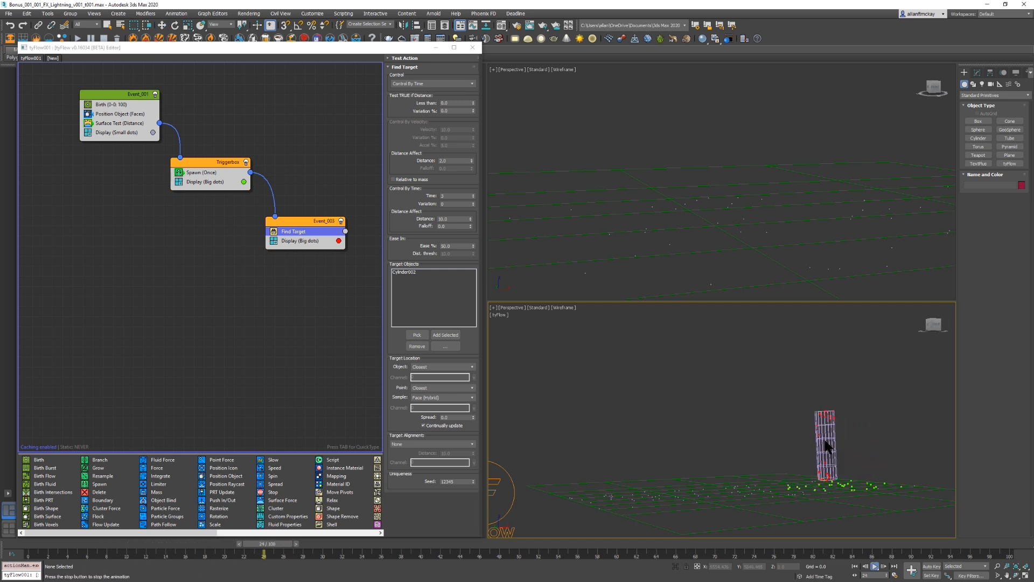
{"action": "key", "text": "slash"}
{"action": "key", "text": "Home"}
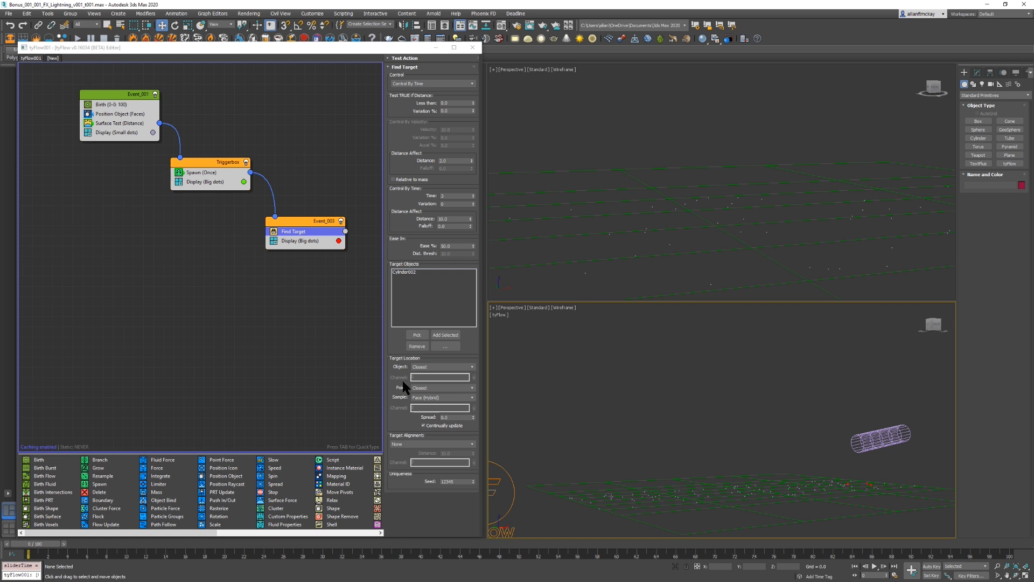
Step: Try the Random target point in Find Target and look through the sample type options
{"action": "left_click", "coordinate": [438, 389]}
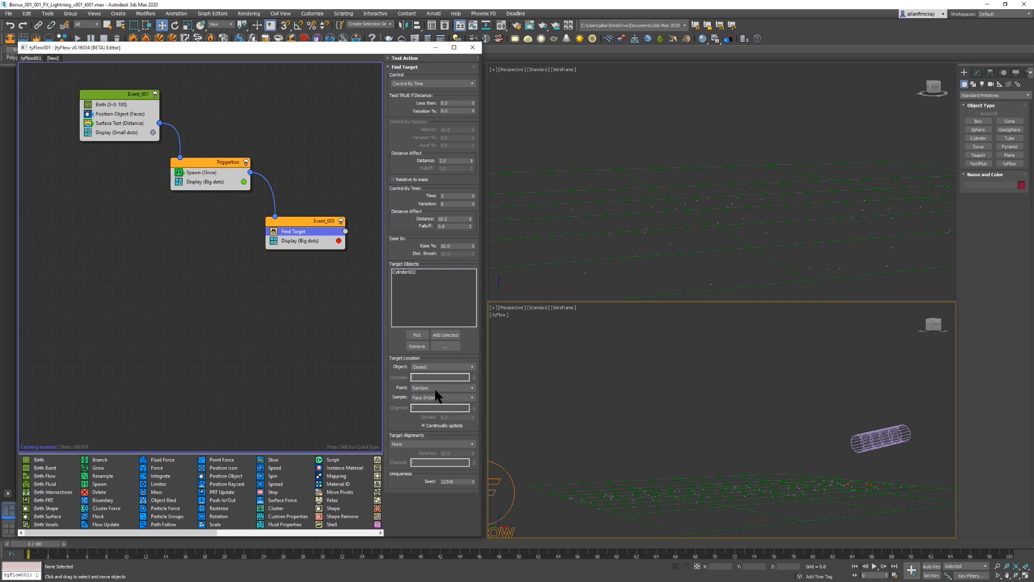
{"action": "left_click", "coordinate": [435, 400]}
{"action": "left_click", "coordinate": [439, 396]}
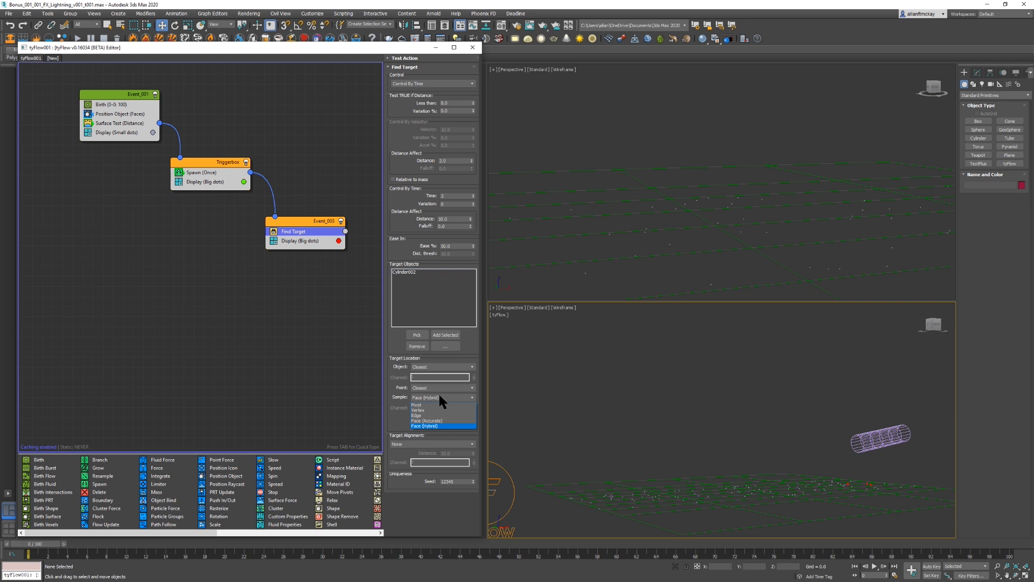
{"action": "left_click", "coordinate": [393, 407]}
Step: Set the Find Target alignment to Normals and the spread to 1, and play the animation
{"action": "left_click", "coordinate": [418, 443]}
{"action": "left_click", "coordinate": [418, 456]}
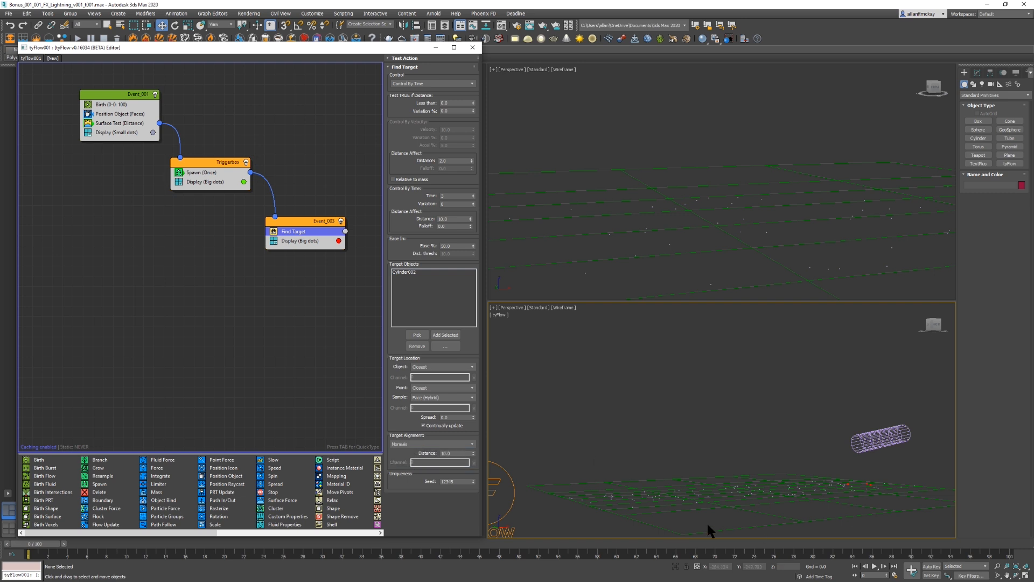
{"action": "double_click", "coordinate": [457, 415]}
{"action": "type", "text": "1"}
{"action": "key", "text": "Return"}
{"action": "key", "text": "/"}
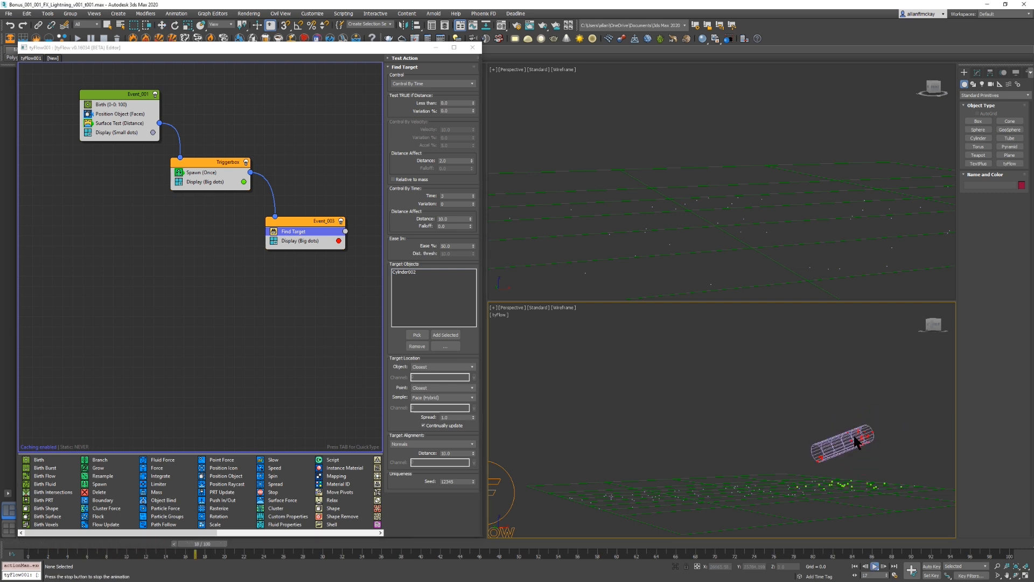
{"action": "key", "text": "/"}
Step: Check the target alignment options and replay from the first frame to examine the particles on the cylinder
{"action": "left_click", "coordinate": [436, 443]}
{"action": "left_click", "coordinate": [435, 442]}
{"action": "key", "text": "Home"}
{"action": "key", "text": "/"}
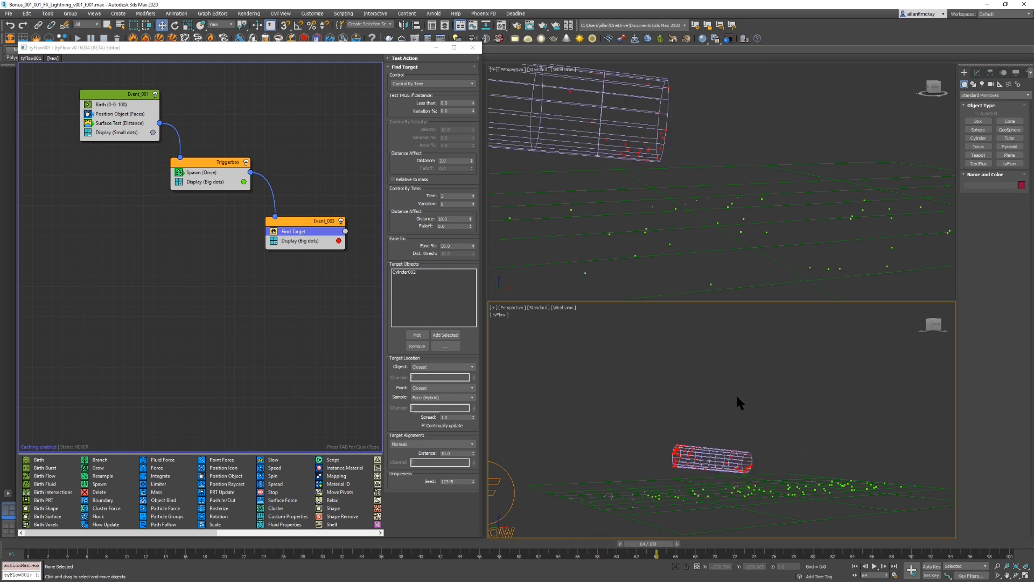
Step: Return to the first frame and replay the animation to examine the particles jumping onto the cylinder
{"action": "key", "text": "/"}
{"action": "key", "text": "Home"}
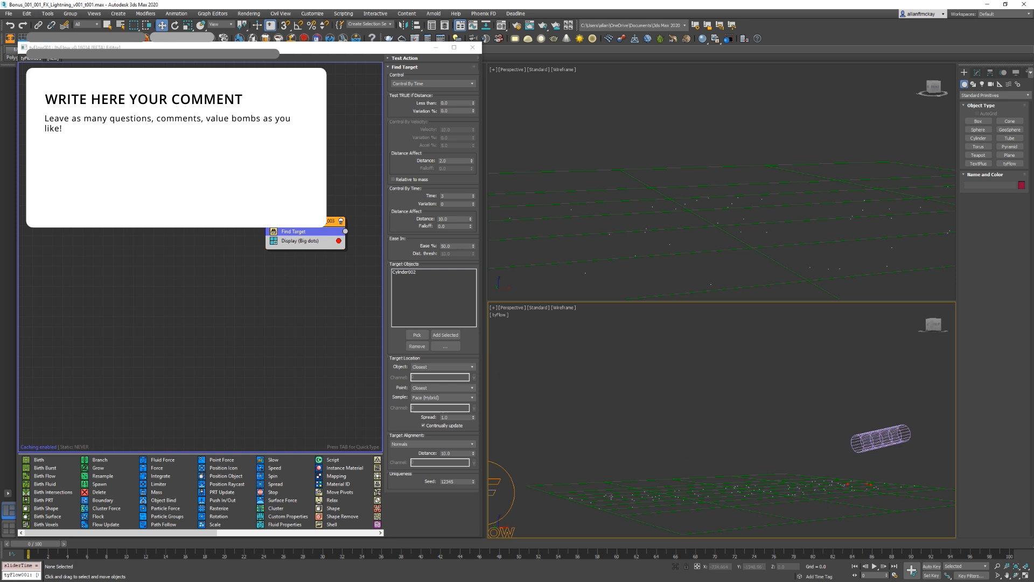
{"action": "left_click", "coordinate": [215, 162]}
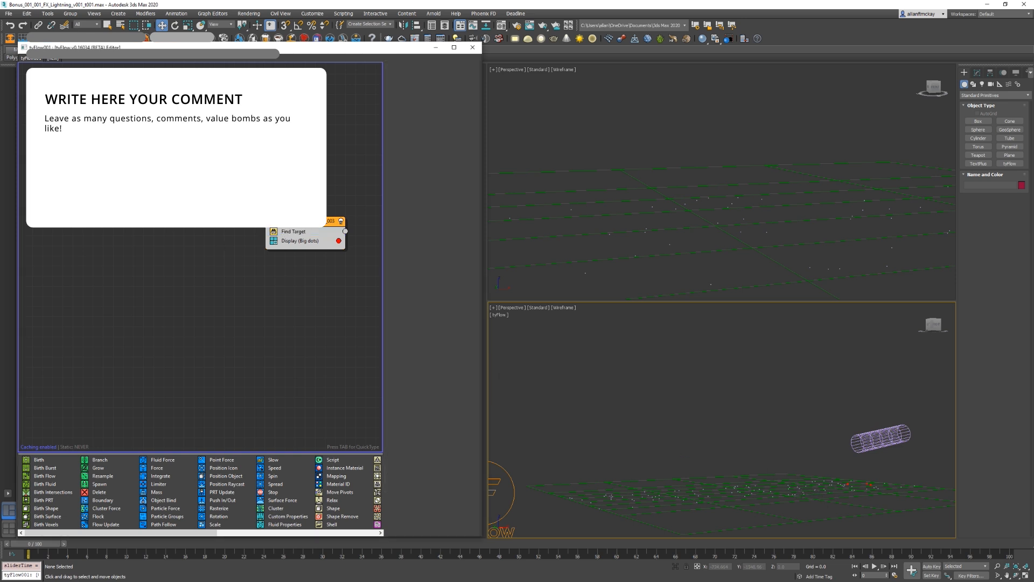
{"action": "left_click", "coordinate": [308, 222]}
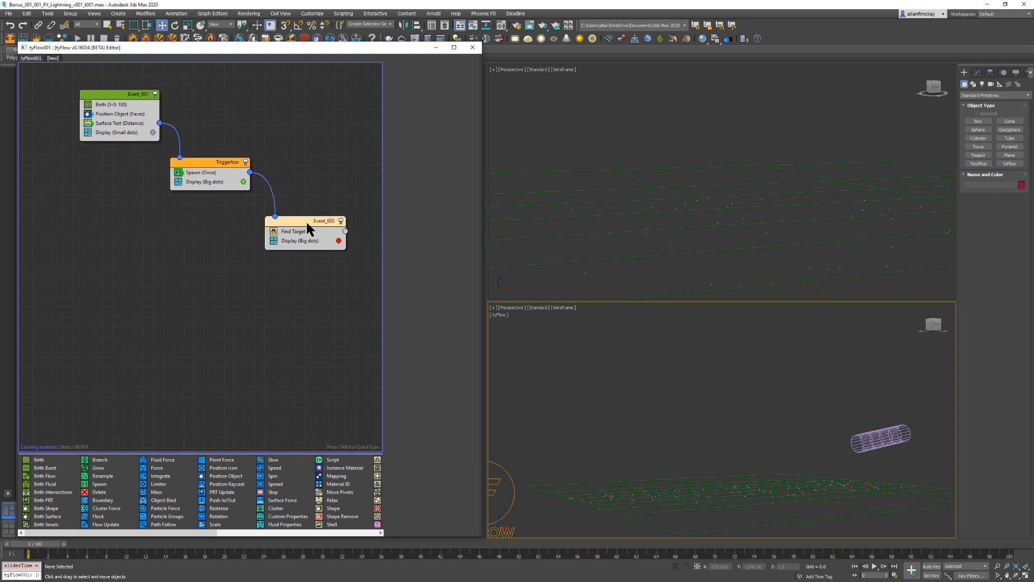
{"action": "left_click", "coordinate": [851, 390]}
{"action": "key", "text": "slash"}
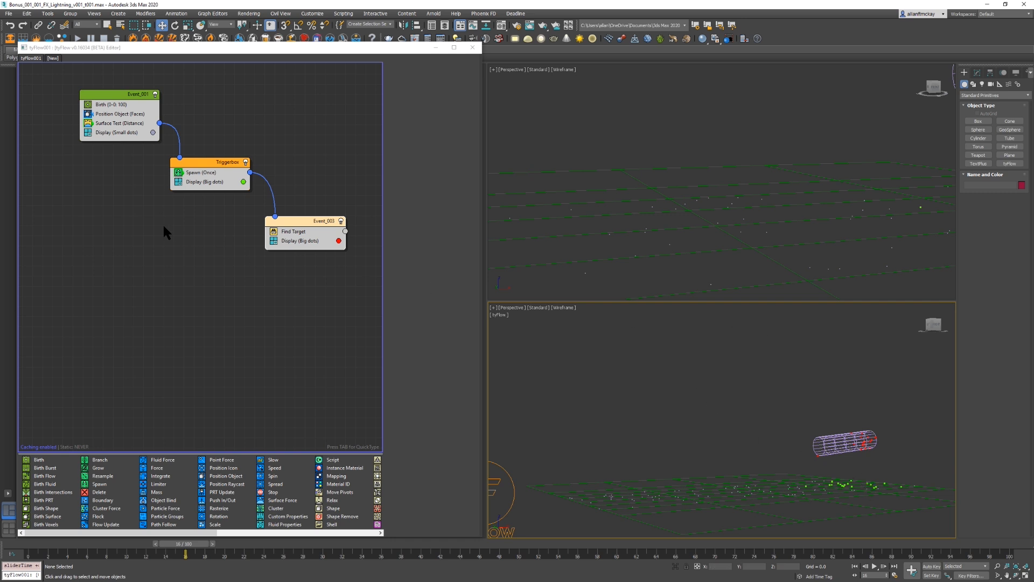
Step: Add a Spawn operator to Event_003 and place it directly below Find Target
{"action": "middle_click_drag", "start_coordinate": [334, 295], "coordinate": [234, 287]}
{"action": "key", "text": "Tab"}
{"action": "type", "text": "spawn"}
{"action": "key", "text": "Return"}
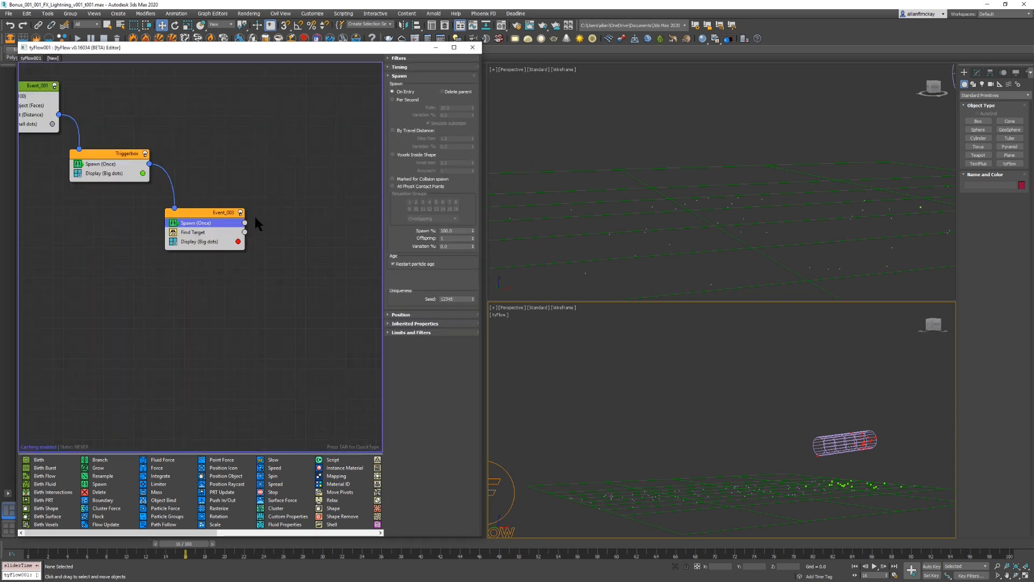
{"action": "middle_click_drag", "start_coordinate": [268, 231], "coordinate": [268, 232]}
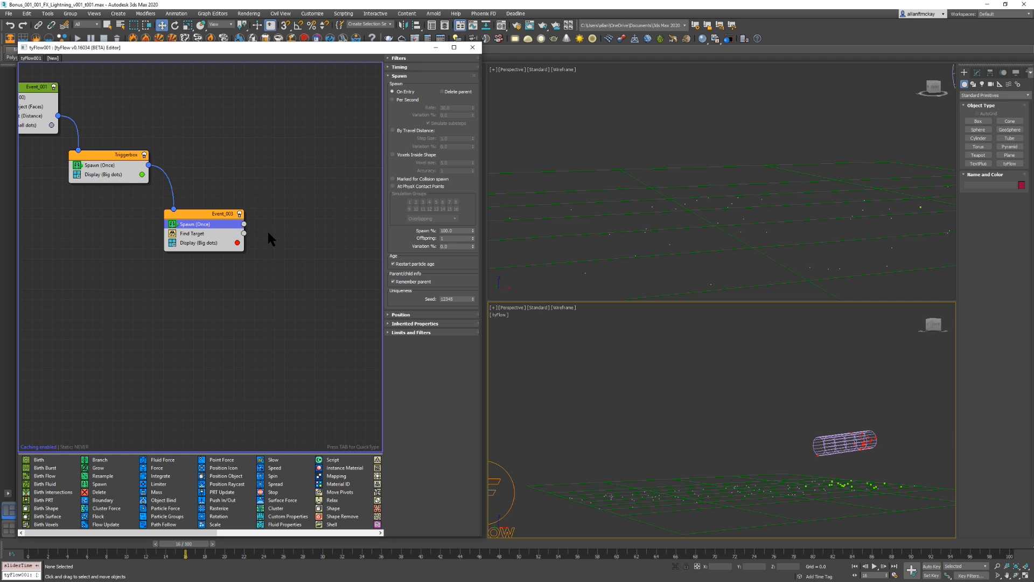
{"action": "left_click_drag", "start_coordinate": [190, 222], "coordinate": [201, 240]}
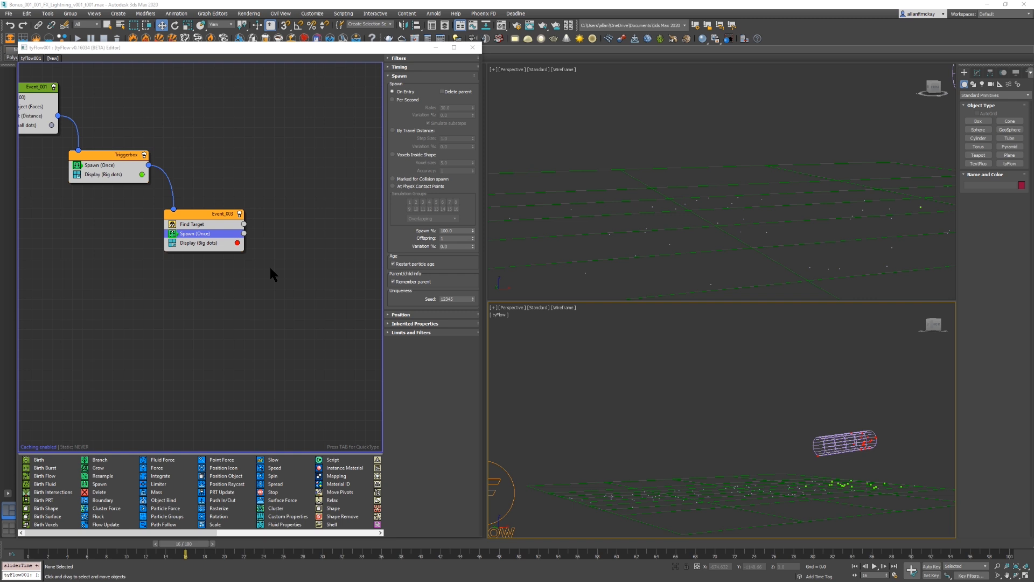
Step: Create a new event with a Slow operator at 30% velocity and wire Event_003's Spawn output to it
{"action": "left_click", "coordinate": [311, 294]}
{"action": "key", "text": "Tab"}
{"action": "type", "text": "slow"}
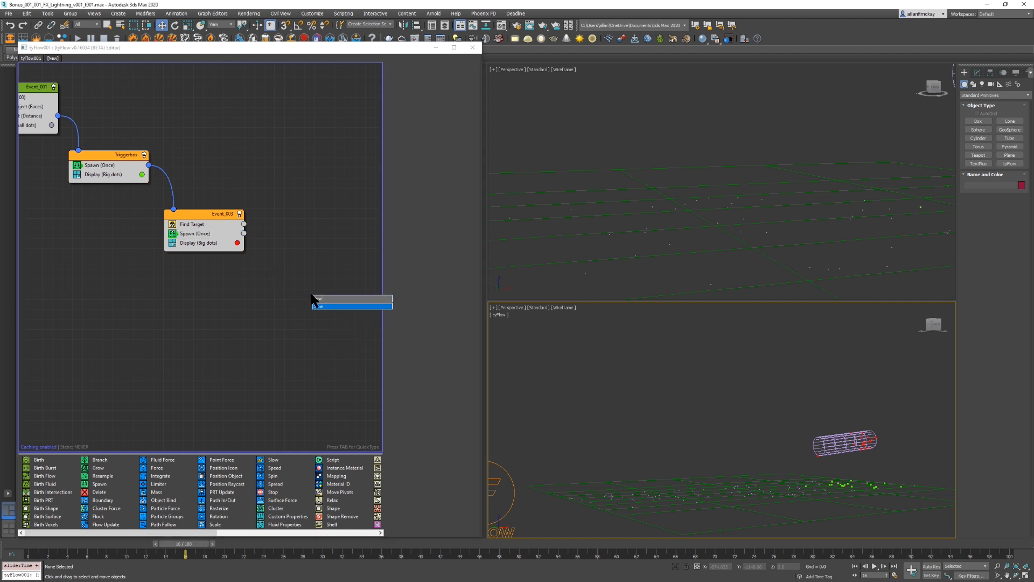
{"action": "key", "text": "Return"}
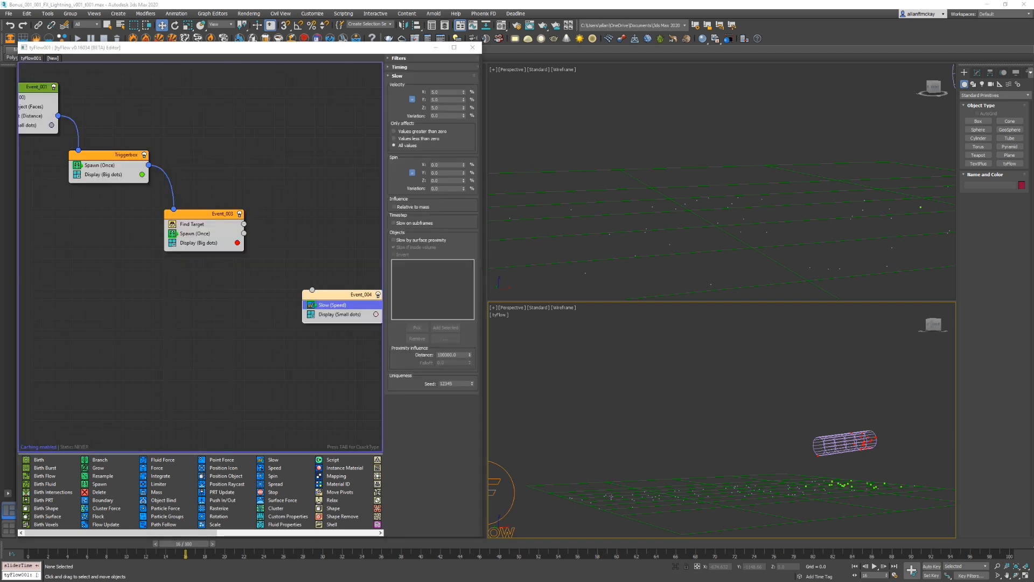
{"action": "double_click", "coordinate": [447, 92]}
{"action": "type", "text": "30"}
{"action": "key", "text": "Return"}
{"action": "left_click", "coordinate": [303, 293]}
{"action": "left_click_drag", "start_coordinate": [313, 290], "coordinate": [244, 233]}
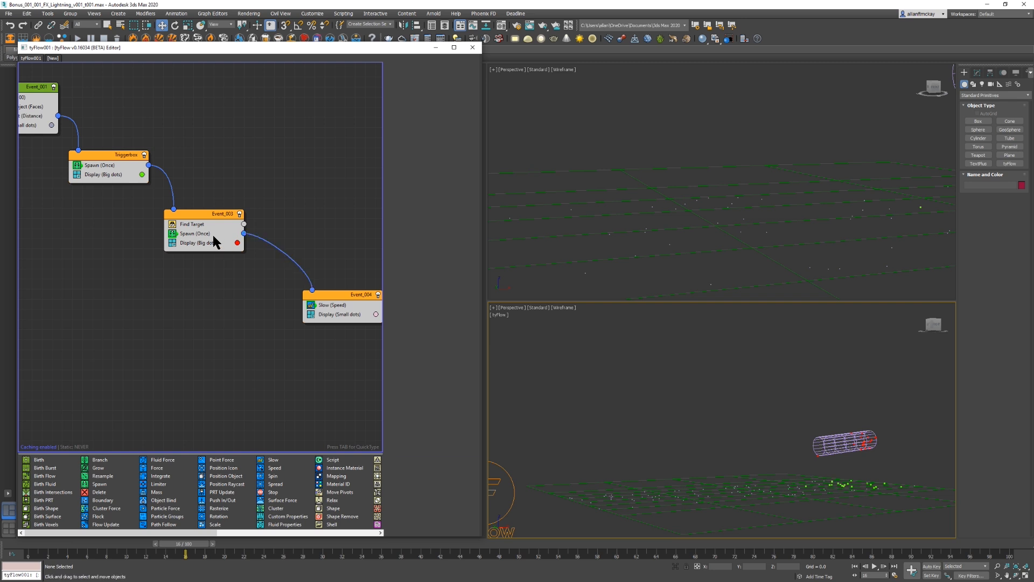
Step: Preview the animation briefly and set Event_003's Spawn operator to By Travel Distance
{"action": "key", "text": "slash"}
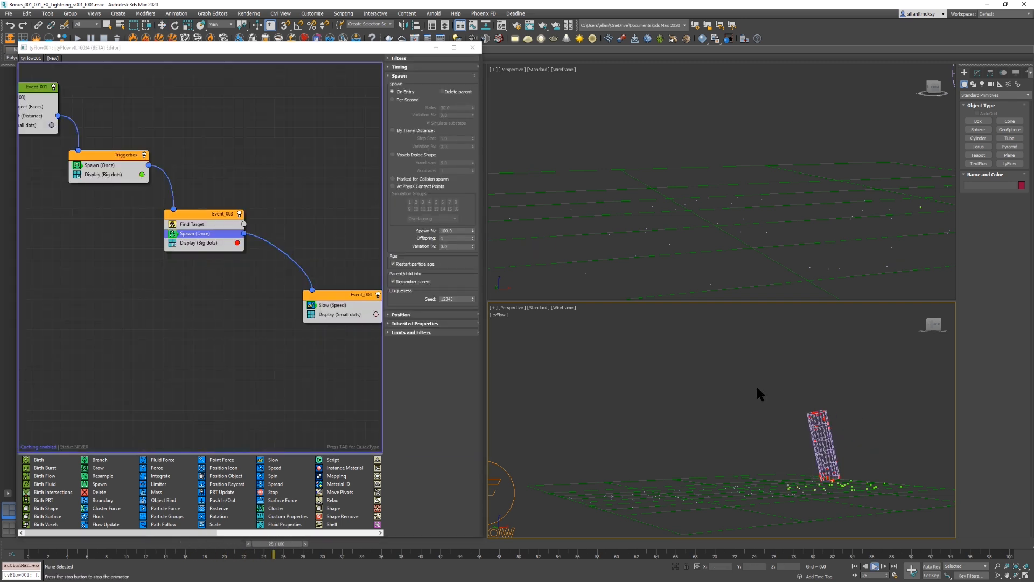
{"action": "key", "text": "slash"}
{"action": "key", "text": "Home"}
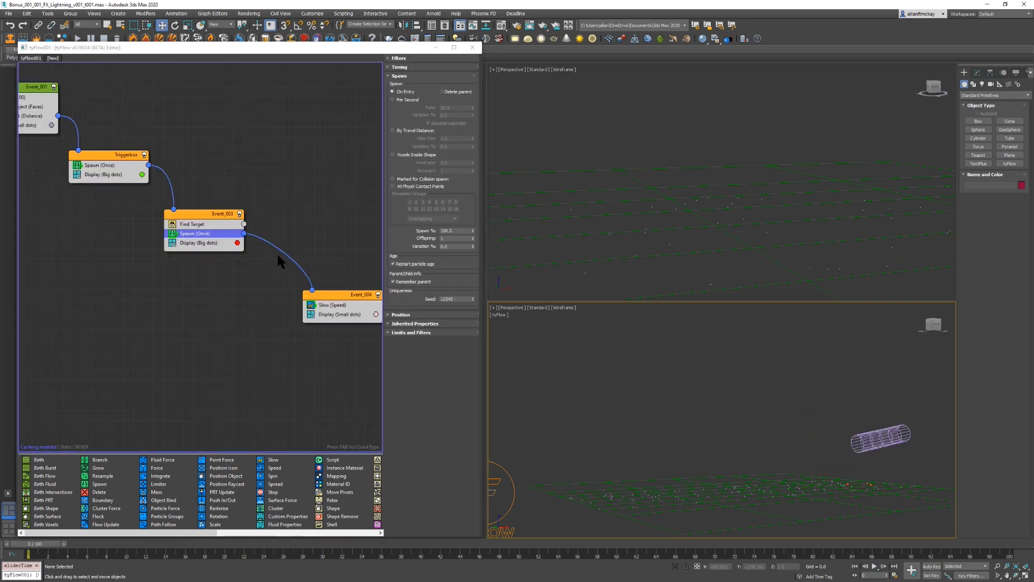
{"action": "left_click", "coordinate": [392, 130]}
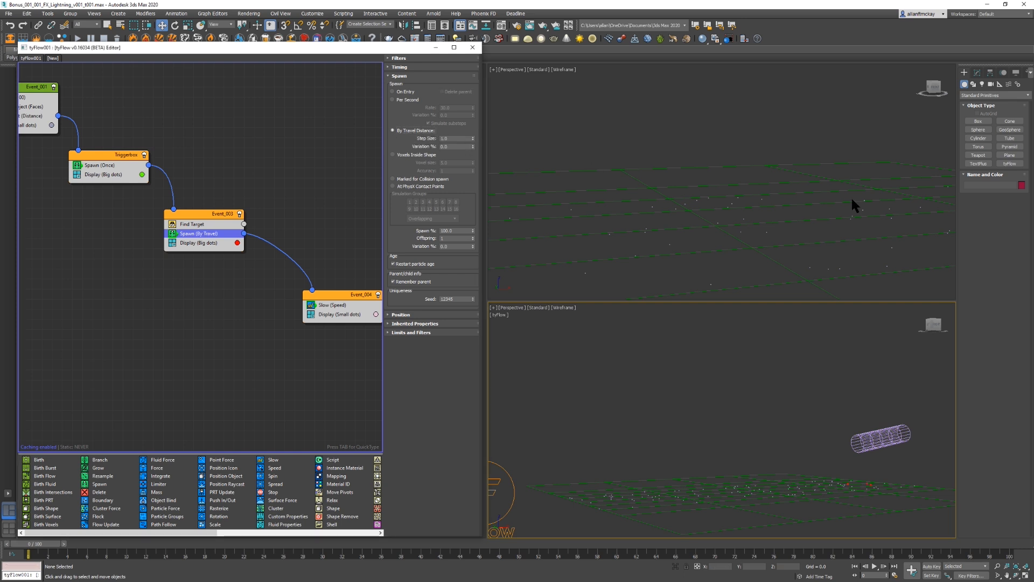
Step: Step frame by frame from the start through frame 48 to examine the particle trails spawned behind the moving particles
{"action": "left_click", "coordinate": [643, 382]}
{"action": "key", "text": "period"}
{"action": "key", "text": "period"}
{"action": "key", "text": "period"}
{"action": "key", "text": "period"}
{"action": "key", "text": "period"}
{"action": "key", "text": "period"}
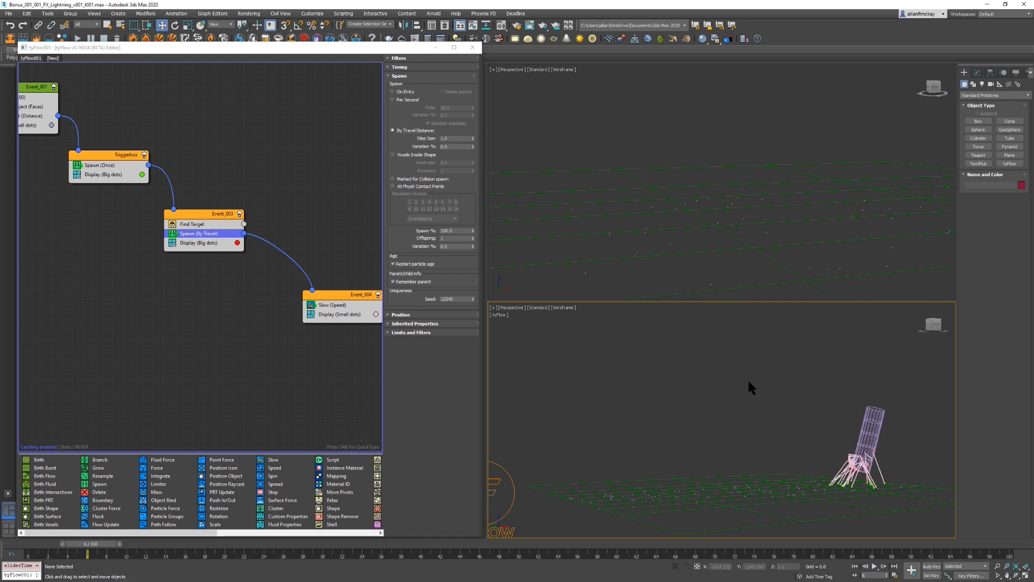
{"action": "key", "text": "comma"}
{"action": "key", "text": "comma"}
{"action": "key", "text": "comma"}
{"action": "key", "text": "comma"}
{"action": "key", "text": "comma"}
{"action": "key", "text": "period"}
{"action": "key", "text": "period"}
{"action": "key", "text": "period"}
{"action": "key", "text": "period"}
{"action": "key", "text": "period"}
{"action": "key", "text": "period"}
{"action": "key", "text": "period"}
{"action": "key", "text": "period"}
{"action": "key", "text": "period"}
{"action": "key", "text": "period"}
{"action": "key", "text": "period"}
{"action": "key", "text": "period"}
{"action": "key", "text": "period"}
{"action": "key", "text": "period"}
{"action": "key", "text": "period"}
{"action": "key", "text": "period"}
{"action": "key", "text": "period"}
{"action": "key", "text": "period"}
{"action": "key", "text": "period"}
{"action": "key", "text": "period"}
{"action": "key", "text": "period"}
{"action": "key", "text": "period"}
{"action": "key", "text": "period"}
{"action": "key", "text": "period"}
{"action": "key", "text": "period"}
{"action": "key", "text": "period"}
{"action": "key", "text": "period"}
{"action": "key", "text": "period"}
{"action": "key", "text": "period"}
{"action": "key", "text": "period"}
{"action": "key", "text": "period"}
{"action": "key", "text": "period"}
{"action": "key", "text": "period"}
{"action": "key", "text": "period"}
{"action": "key", "text": "period"}
{"action": "key", "text": "period"}
{"action": "key", "text": "period"}
{"action": "key", "text": "period"}
{"action": "key", "text": "period"}
{"action": "key", "text": "period"}
{"action": "key", "text": "period"}
{"action": "key", "text": "period"}
{"action": "key", "text": "period"}
{"action": "key", "text": "period"}
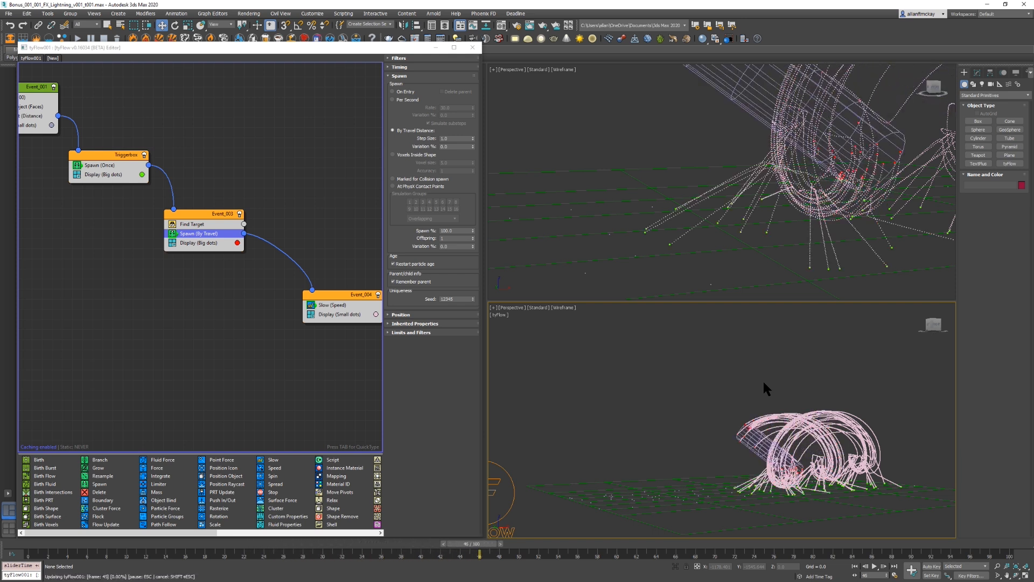
{"action": "key", "text": "period"}
{"action": "key", "text": "period"}
{"action": "key", "text": "period"}
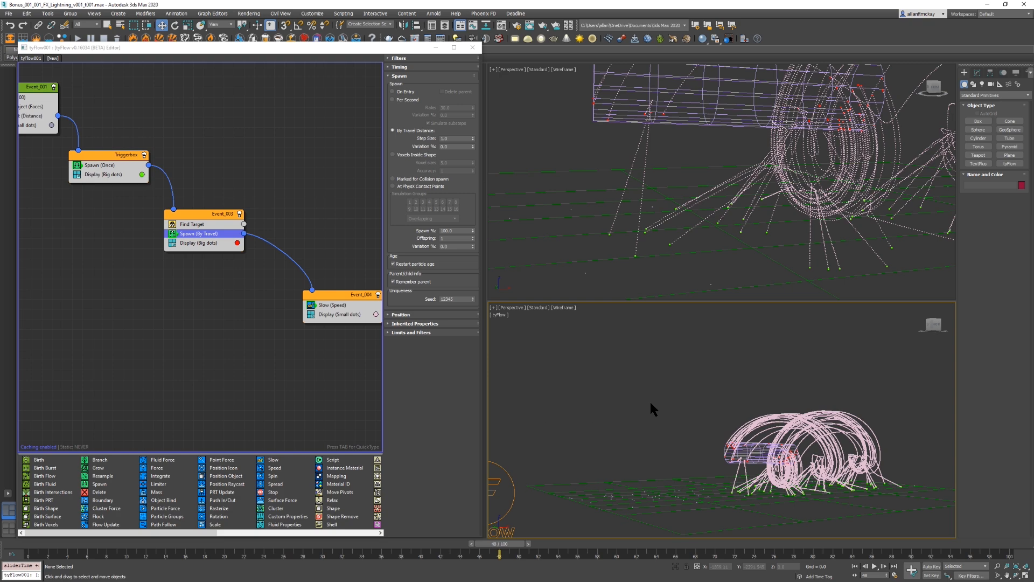
Step: Frame the whole trail in the upper perspective view and switch that view to shaded display
{"action": "scroll", "coordinate": [810, 165], "scroll_direction": "down", "scroll_amount": 5}
{"action": "mouse_move", "coordinate": [811, 165]}
{"action": "middle_mouse_down"}
{"action": "mouse_move", "coordinate": [696, 194]}
{"action": "mouse_move", "coordinate": [714, 198]}
{"action": "middle_mouse_up"}
{"action": "key", "text": "F3"}
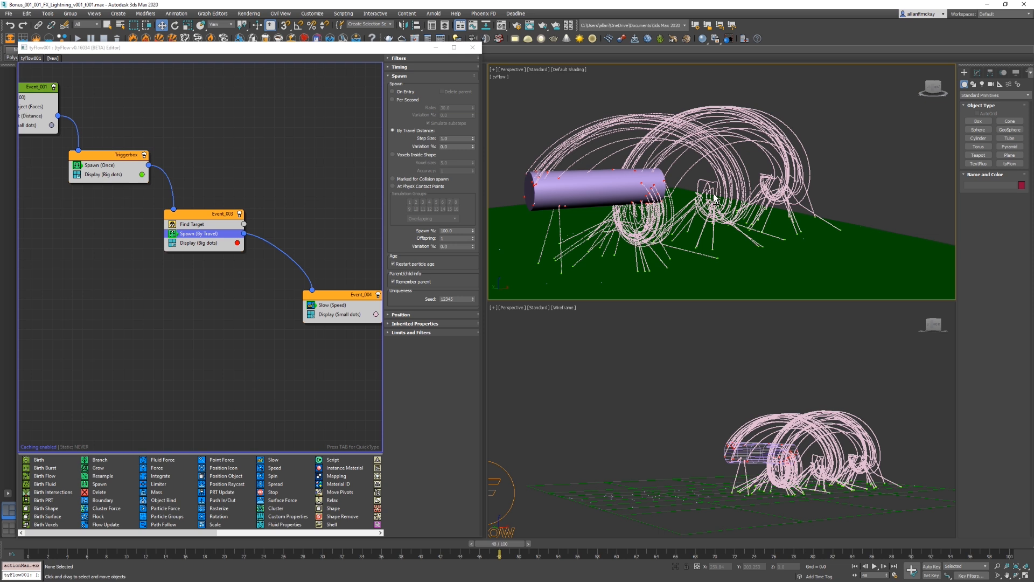
Step: Play onward and replay from the first frame to examine the trails stretching between ground and cylinder
{"action": "left_click", "coordinate": [832, 424]}
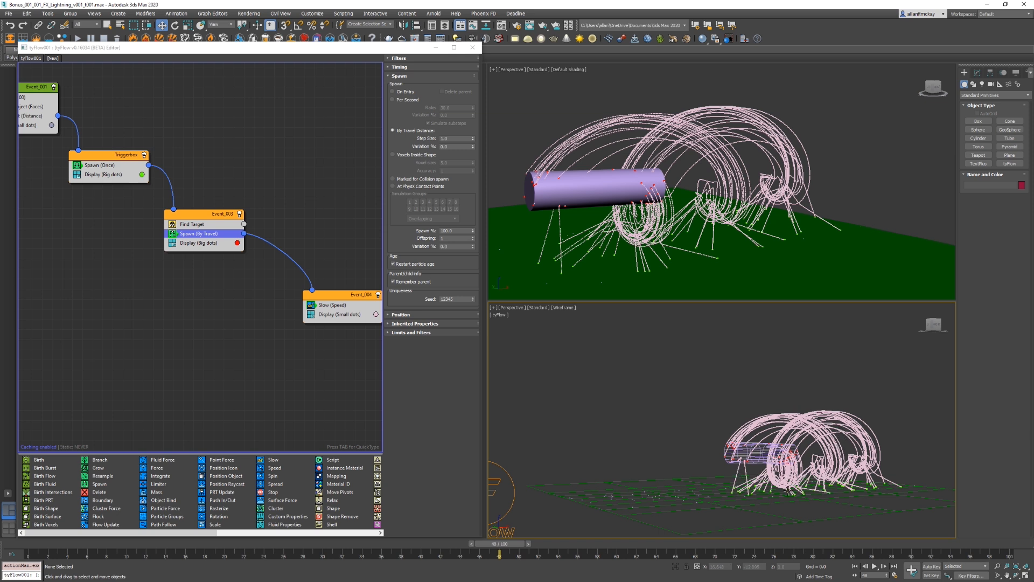
{"action": "key", "text": "slash"}
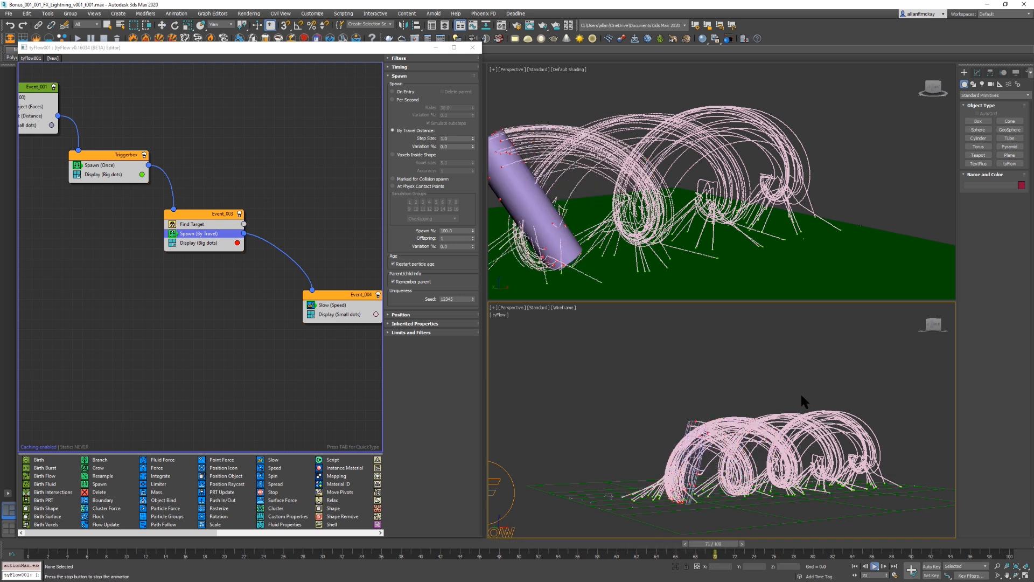
{"action": "key", "text": "slash"}
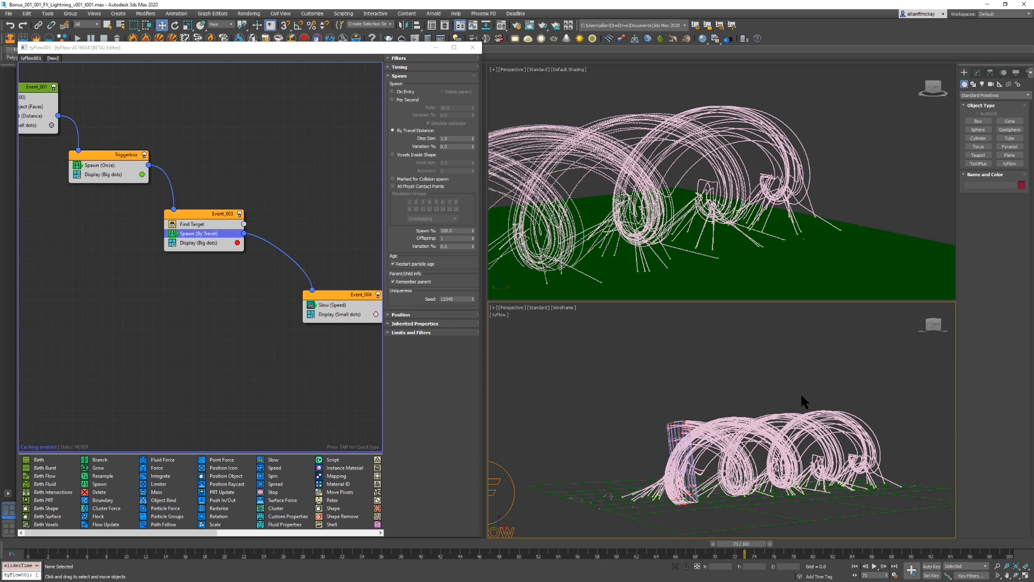
{"action": "key", "text": "Home"}
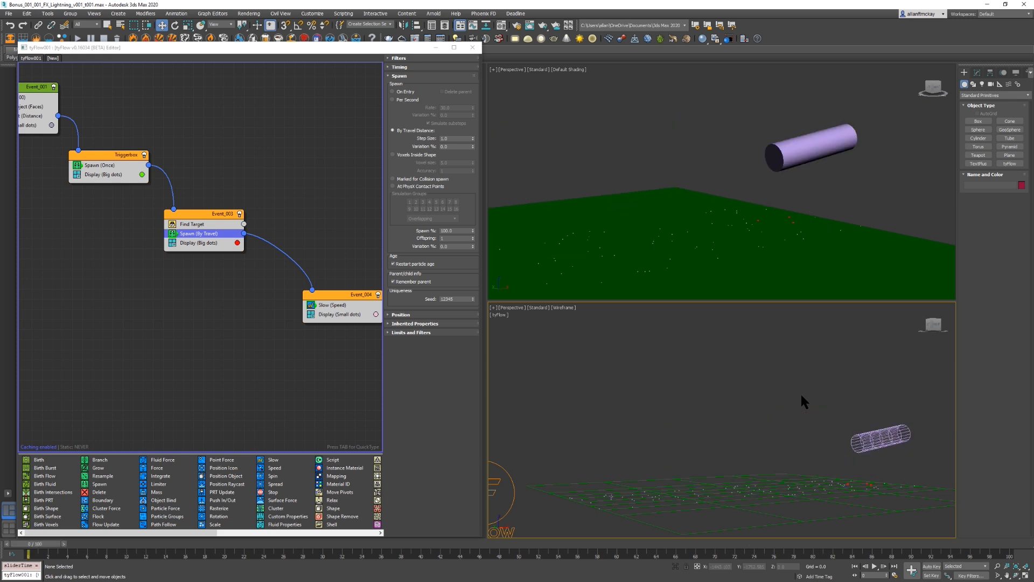
{"action": "key", "text": "slash"}
{"action": "key", "text": "slash"}
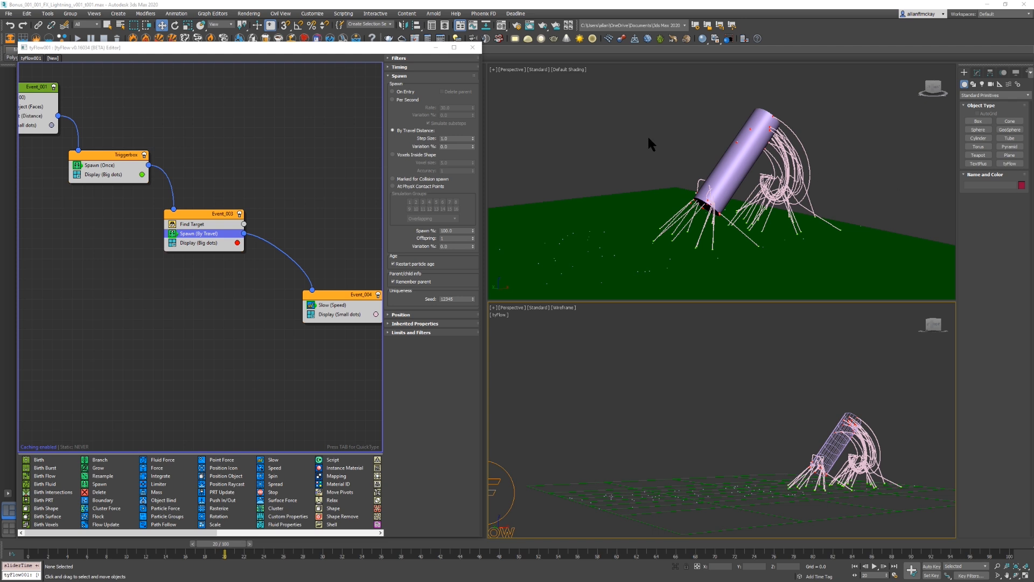
Step: Set the Spawn travel step size to 5 and play the animation to check the trail spacing
{"action": "double_click", "coordinate": [447, 138]}
{"action": "type", "text": "5"}
{"action": "key", "text": "Return"}
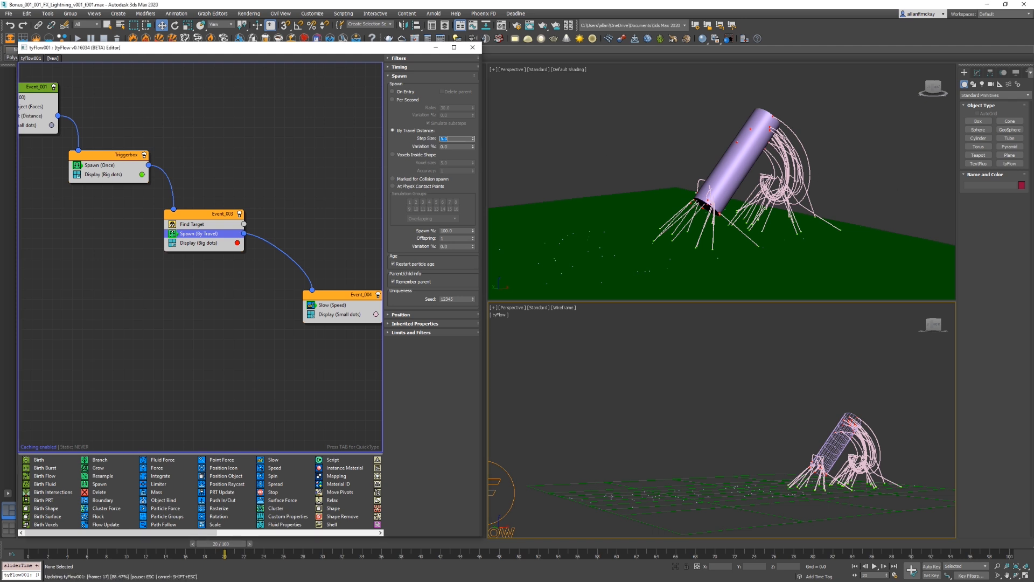
{"action": "key", "text": "/"}
{"action": "key", "text": "/"}
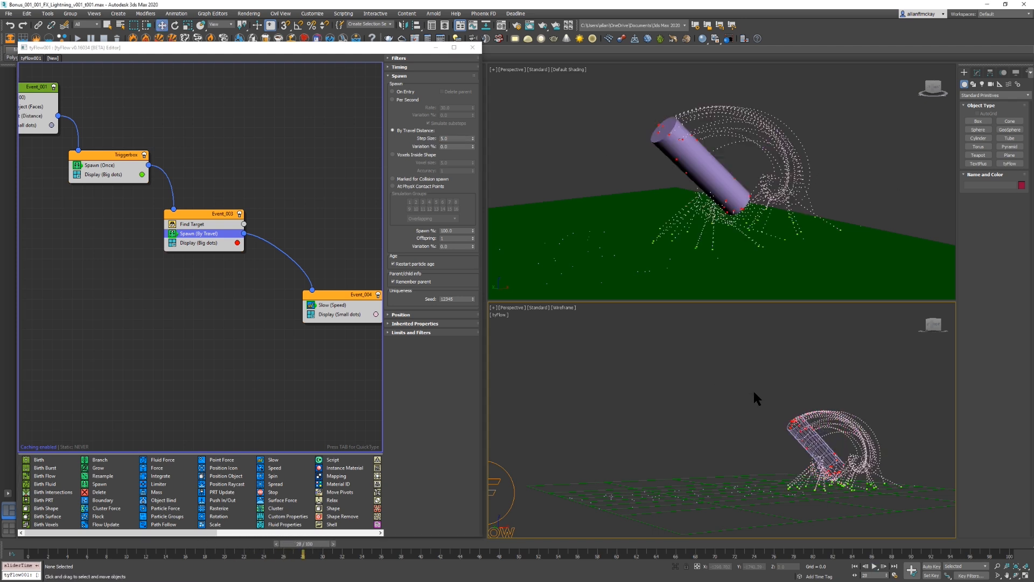
Step: Try a whole-frame time step on the tyFlow object, and set it back to 1/16 Frame
{"action": "left_click", "coordinate": [510, 475]}
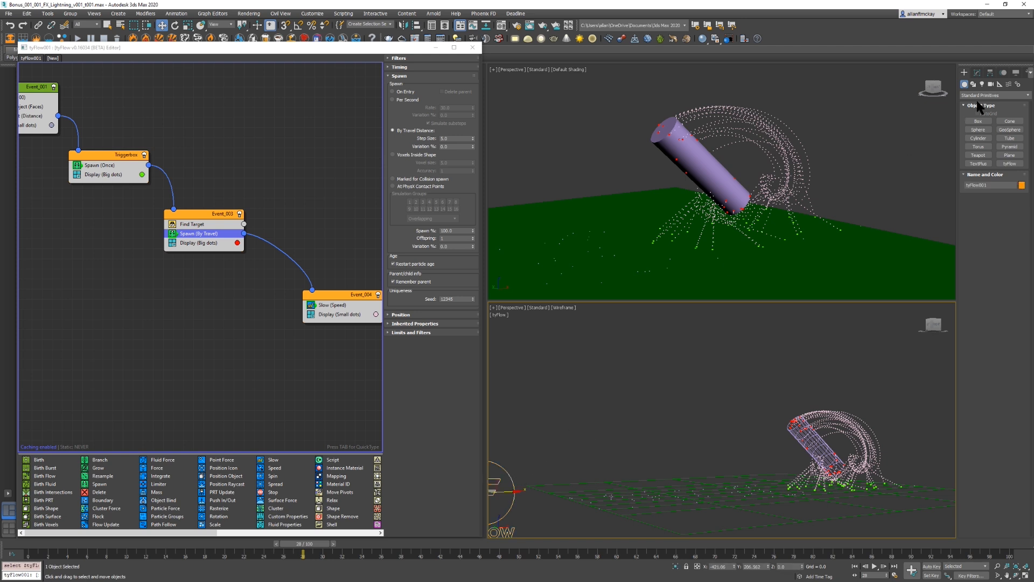
{"action": "middle_click_drag", "start_coordinate": [561, 428], "coordinate": [611, 392]}
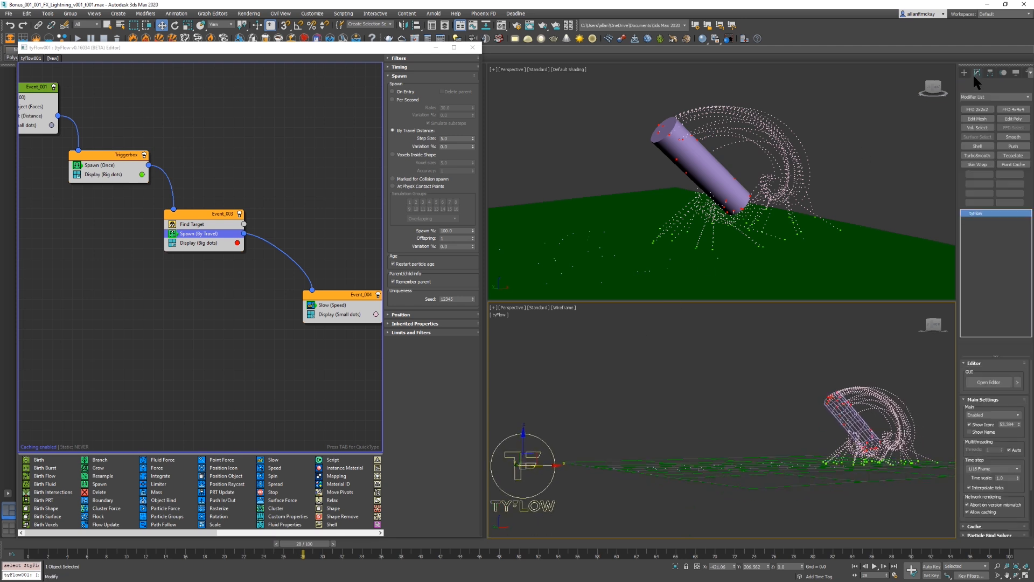
{"action": "scroll", "coordinate": [975, 399], "scroll_direction": "down", "scroll_amount": 3}
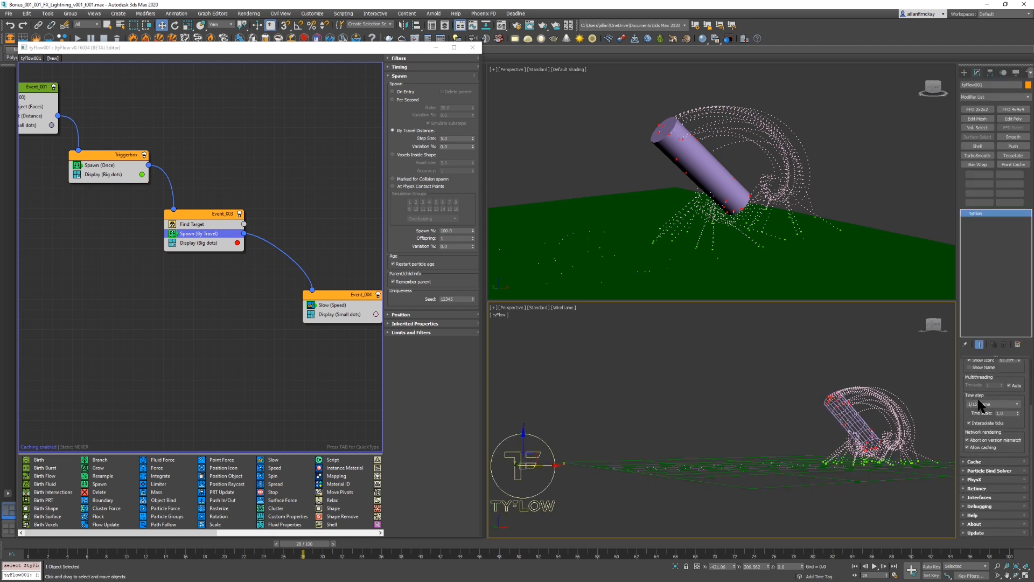
{"action": "left_click", "coordinate": [979, 404]}
{"action": "left_click", "coordinate": [991, 411]}
{"action": "left_click", "coordinate": [988, 405]}
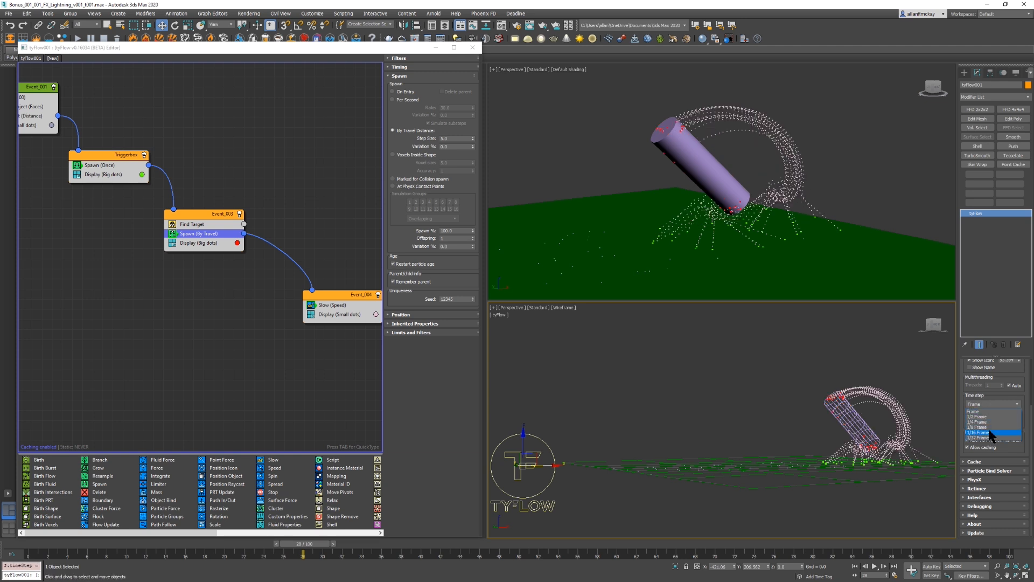
{"action": "left_click", "coordinate": [989, 431]}
Step: Deselect the tyFlow object and replay the animation from the first frame to examine the sparser dotted trails
{"action": "key", "text": "/"}
{"action": "left_click", "coordinate": [795, 366]}
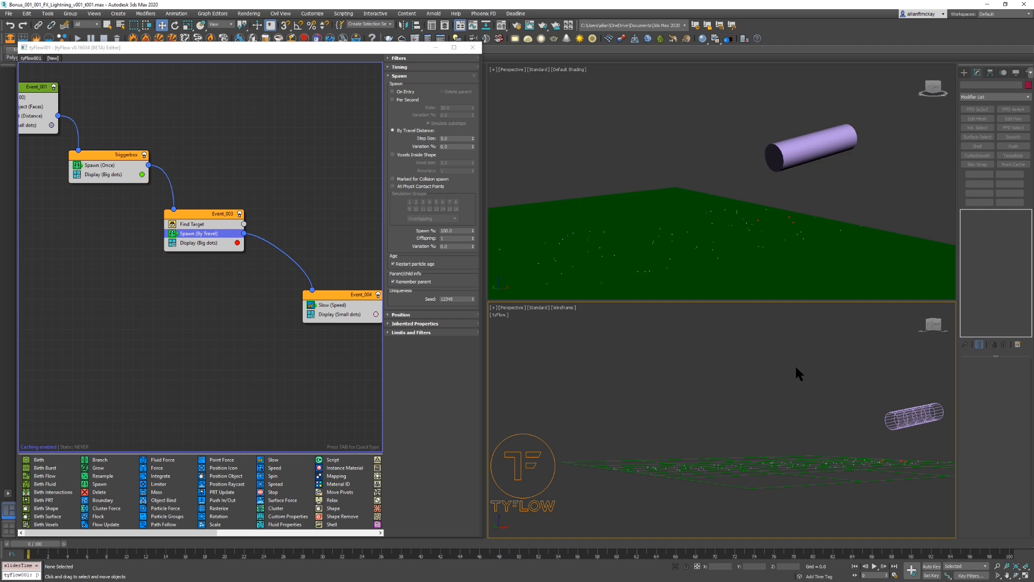
{"action": "key", "text": "/"}
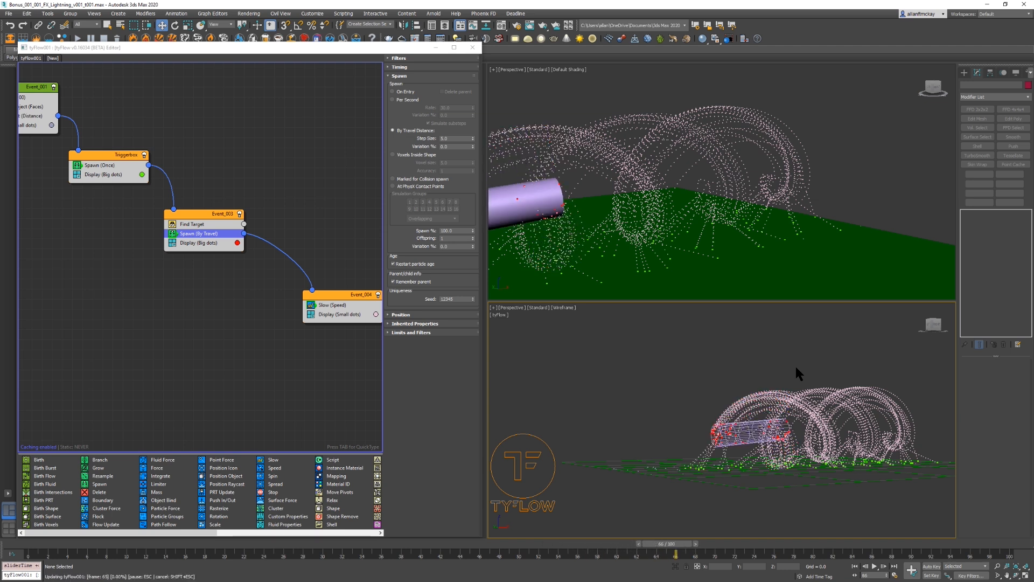
{"action": "key", "text": "Home"}
{"action": "key", "text": "/"}
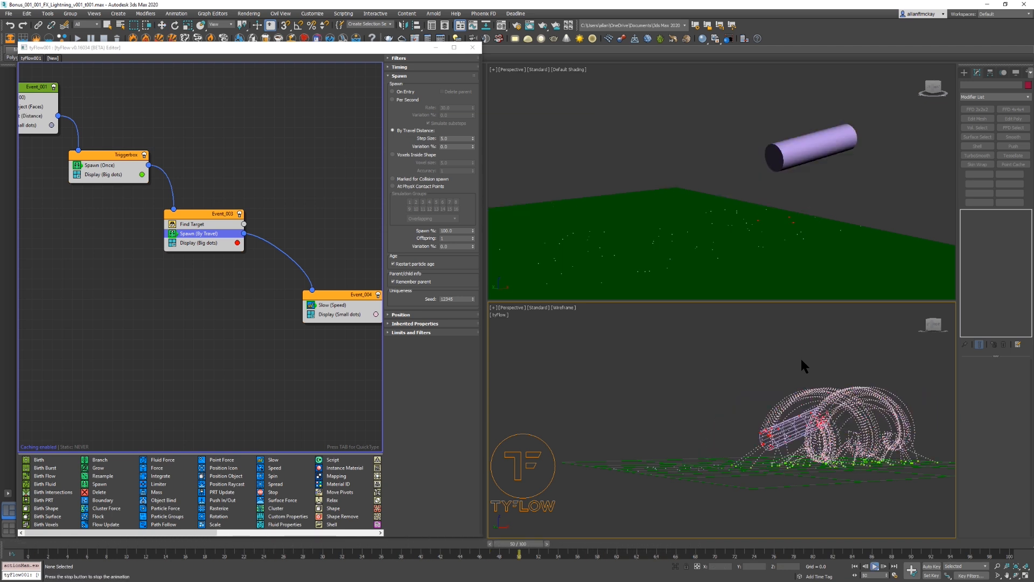
{"action": "key", "text": "Home"}
{"action": "key", "text": "/"}
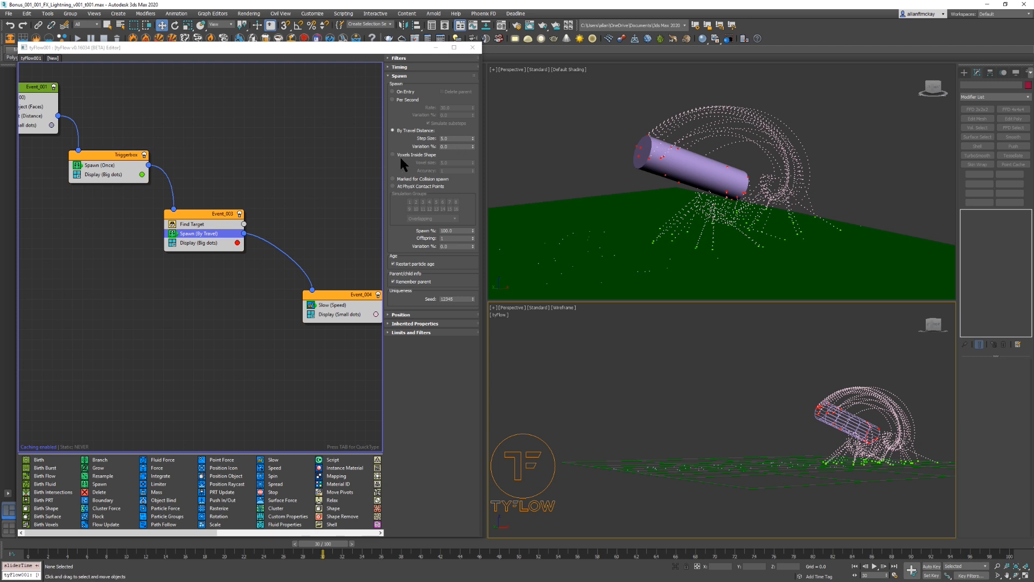
Step: Move Event_004 closer to Event_003 and add a Resample operator to it above Slow
{"action": "left_click", "coordinate": [327, 190]}
{"action": "left_click_drag", "start_coordinate": [342, 291], "coordinate": [314, 303]}
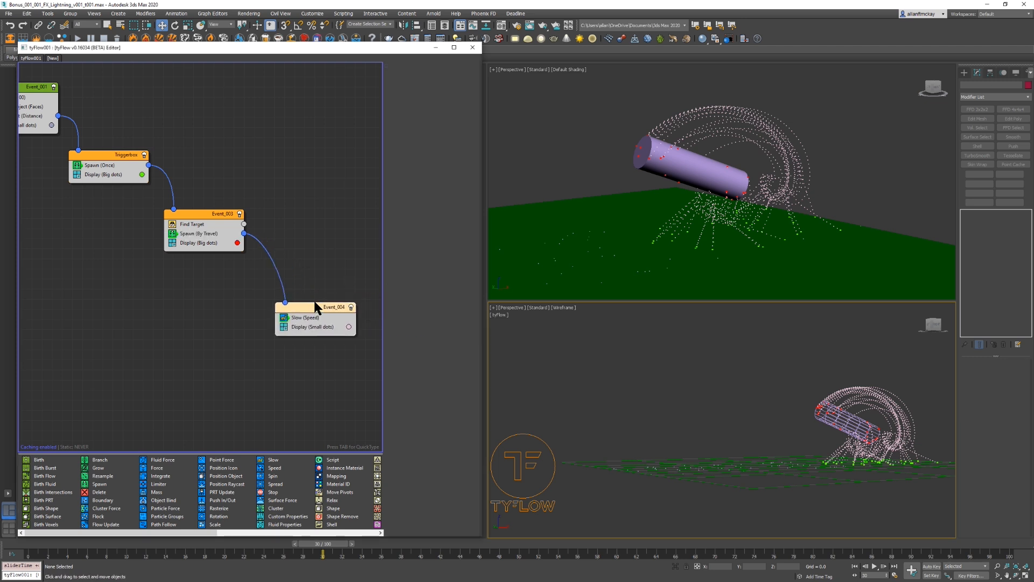
{"action": "key", "text": "Tab"}
{"action": "type", "text": "resa"}
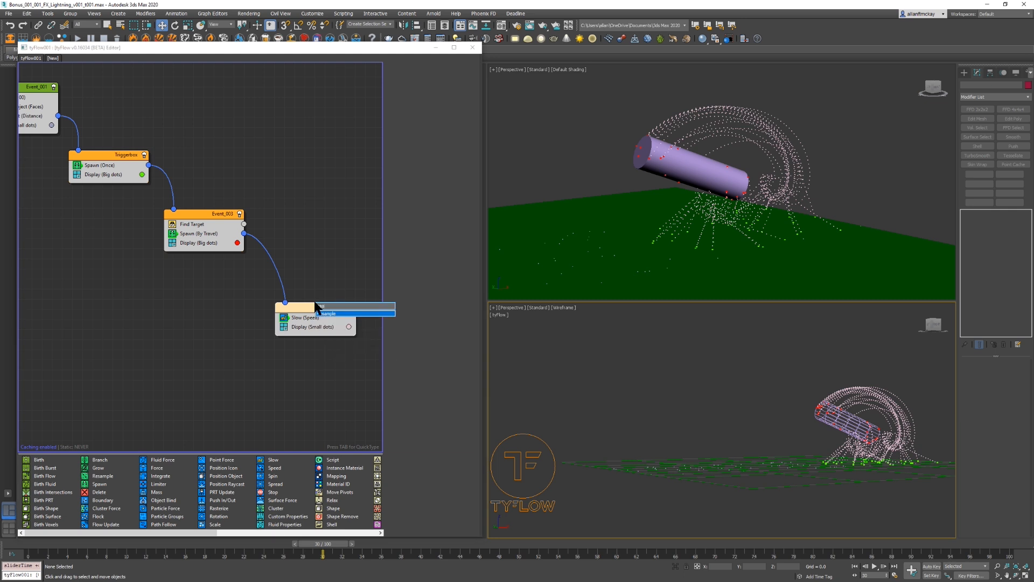
{"action": "key", "text": "Return"}
{"action": "mouse_move", "coordinate": [338, 304]}
{"action": "left_mouse_down"}
{"action": "mouse_move", "coordinate": [325, 231]}
{"action": "mouse_move", "coordinate": [335, 313]}
{"action": "mouse_move", "coordinate": [323, 311]}
{"action": "mouse_move", "coordinate": [345, 322]}
{"action": "mouse_move", "coordinate": [335, 319]}
{"action": "left_mouse_up"}
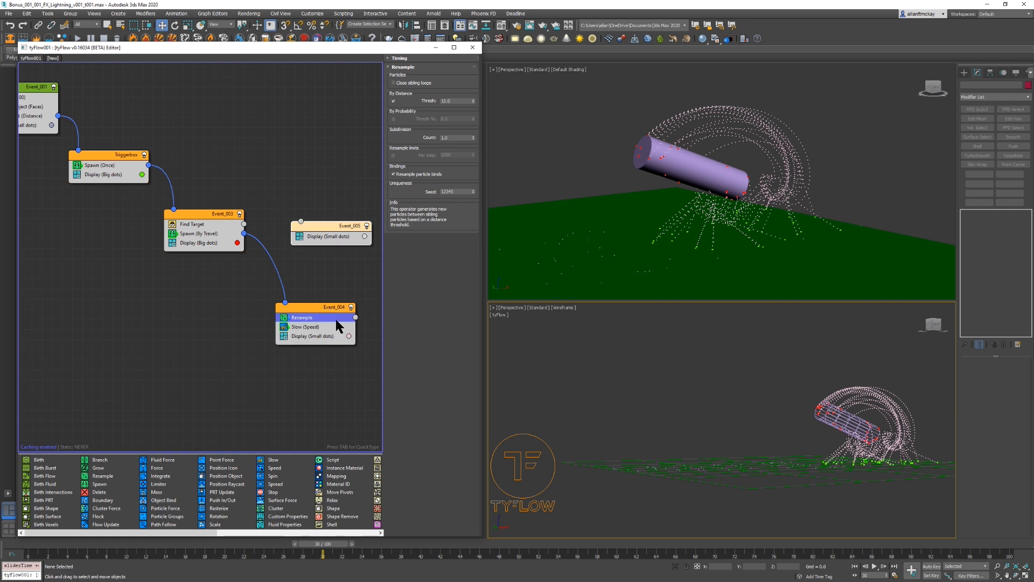
Step: Replay the animation from the first frame and try a Resample distance threshold of 1 with a subdivision count of 2
{"action": "left_click", "coordinate": [791, 167]}
{"action": "key", "text": "Home"}
{"action": "key", "text": "/"}
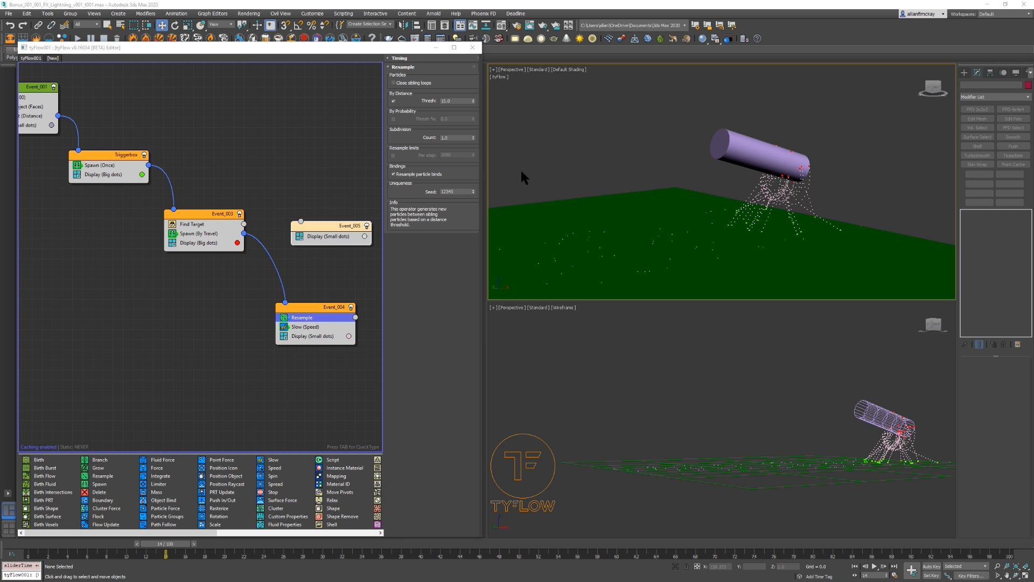
{"action": "double_click", "coordinate": [457, 101]}
{"action": "type", "text": "1"}
{"action": "key", "text": "Return"}
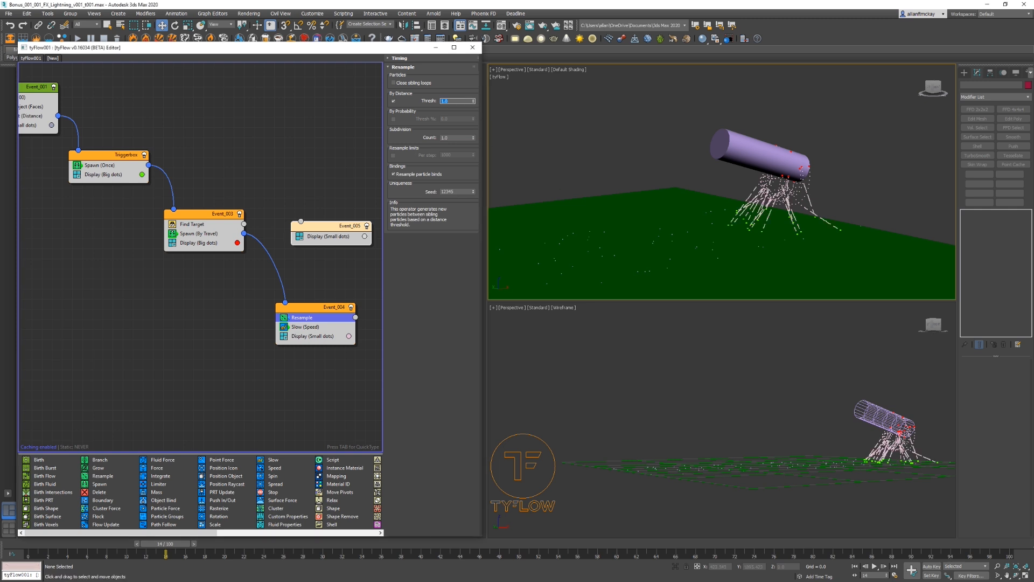
{"action": "double_click", "coordinate": [456, 138]}
{"action": "type", "text": "2"}
{"action": "key", "text": "Return"}
Step: Advance through the animation frame by frame to examine the resampled trails between the ground and the cylinder
{"action": "middle_click_drag", "start_coordinate": [838, 166], "coordinate": [789, 127]}
{"action": "scroll", "coordinate": [765, 132], "scroll_direction": "up", "scroll_amount": 5}
{"action": "key", "text": "period"}
{"action": "key", "text": "period"}
{"action": "mouse_move", "coordinate": [718, 108]}
{"action": "middle_mouse_down"}
{"action": "mouse_move", "coordinate": [655, 144]}
{"action": "mouse_move", "coordinate": [661, 119]}
{"action": "middle_mouse_up"}
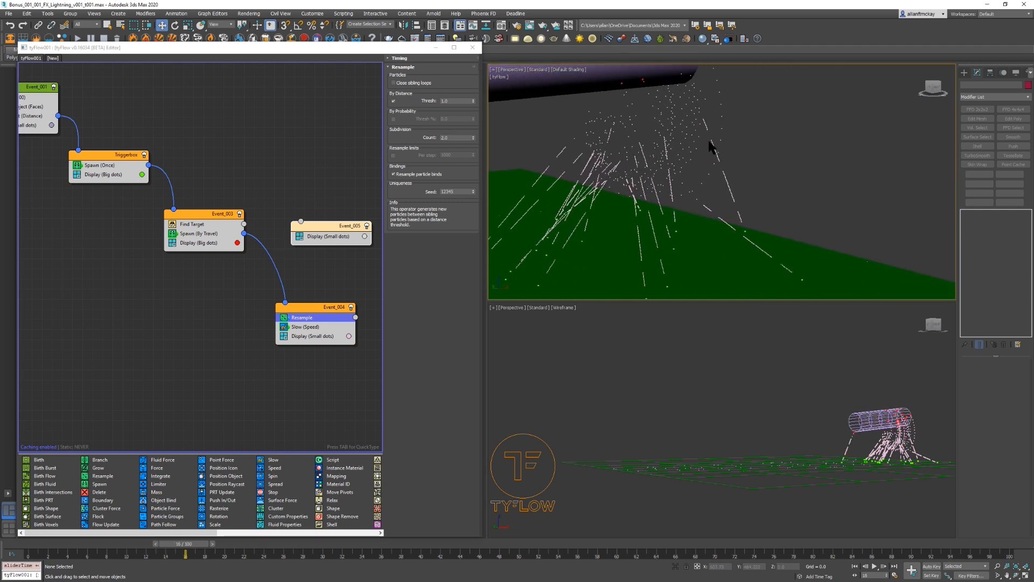
{"action": "key", "text": "period"}
{"action": "key", "text": "period"}
{"action": "key", "text": "period"}
{"action": "key", "text": "period"}
{"action": "key", "text": "period"}
{"action": "key", "text": "period"}
{"action": "key", "text": "period"}
{"action": "key", "text": "period"}
{"action": "key", "text": "period"}
{"action": "key", "text": "period"}
{"action": "key", "text": "period"}
{"action": "key", "text": "period"}
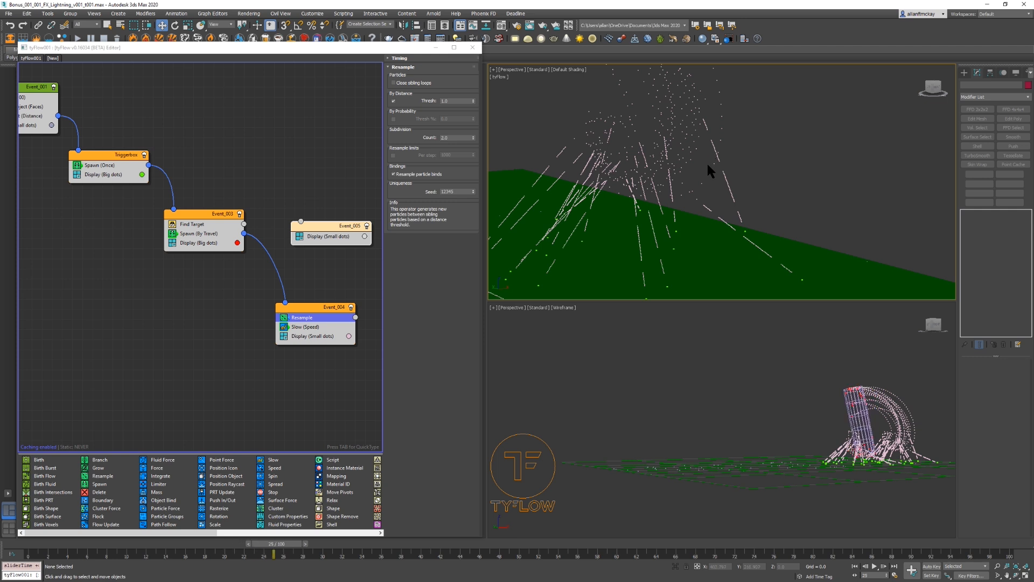
{"action": "key", "text": "period"}
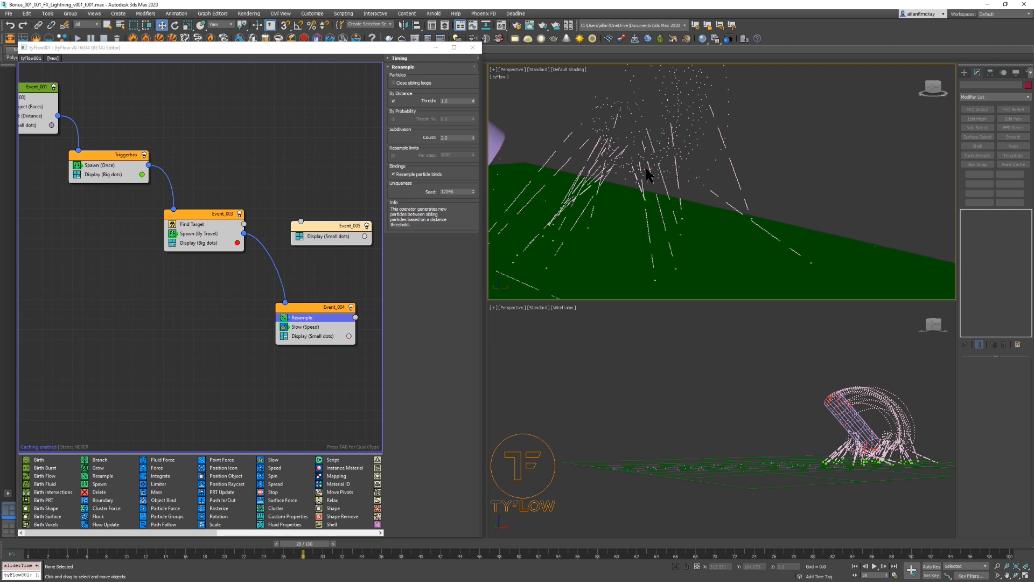
Step: Delete the unused Event_005 and add a fresh Resample operator to Event_004 above Slow
{"action": "left_click", "coordinate": [337, 224]}
{"action": "key", "text": "Delete"}
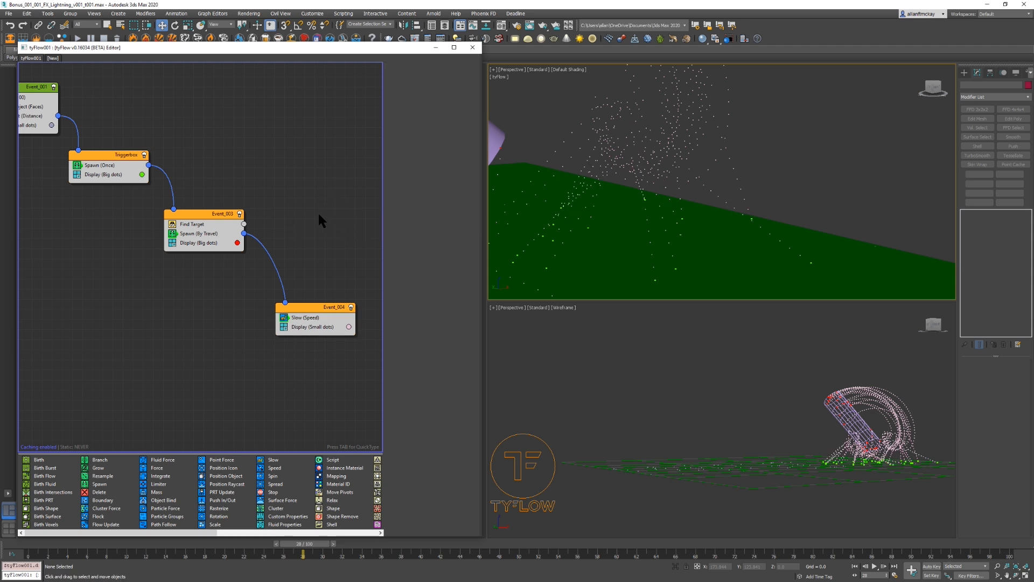
{"action": "double_click", "coordinate": [306, 306]}
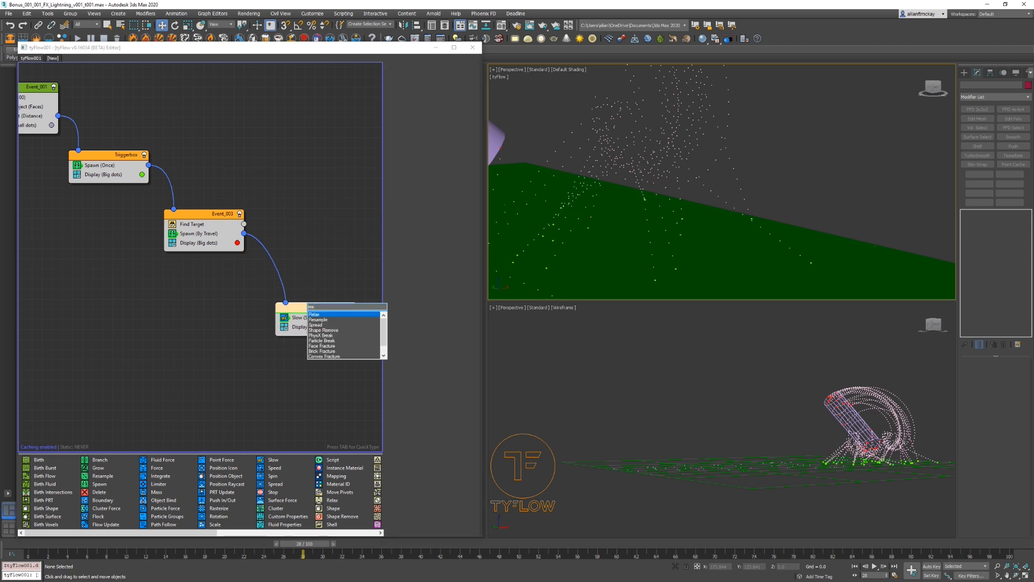
{"action": "key", "text": "Return"}
Step: Set the By Distance threshold of the new Resample operator to 1
{"action": "middle_click_drag", "start_coordinate": [327, 268], "coordinate": [325, 253]}
{"action": "double_click", "coordinate": [455, 102]}
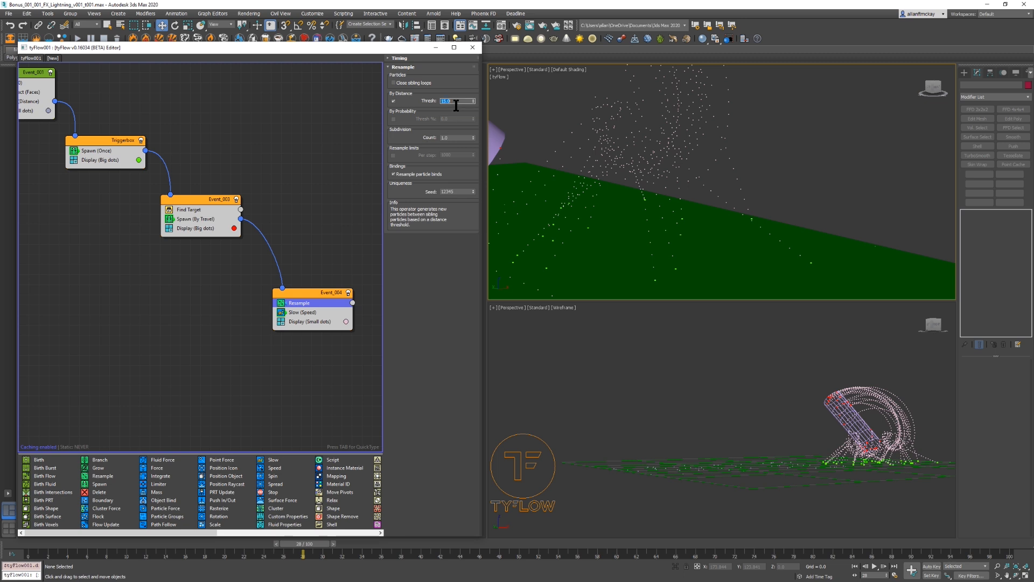
{"action": "type", "text": "1"}
{"action": "key", "text": "Return"}
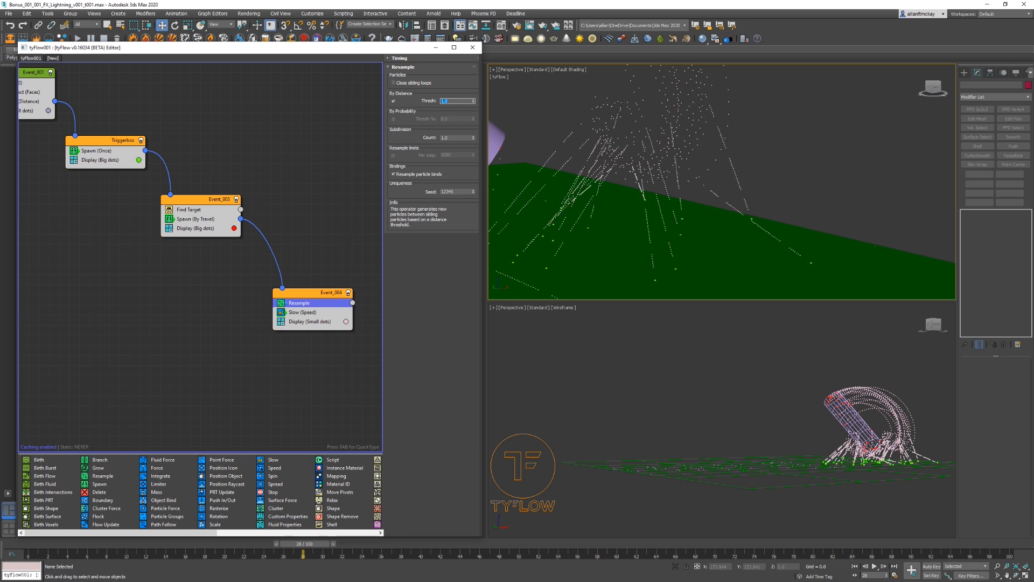
Step: Try a Resample subdivision count of 15, and set it back to 1
{"action": "double_click", "coordinate": [447, 137]}
{"action": "type", "text": "15"}
{"action": "key", "text": "Return"}
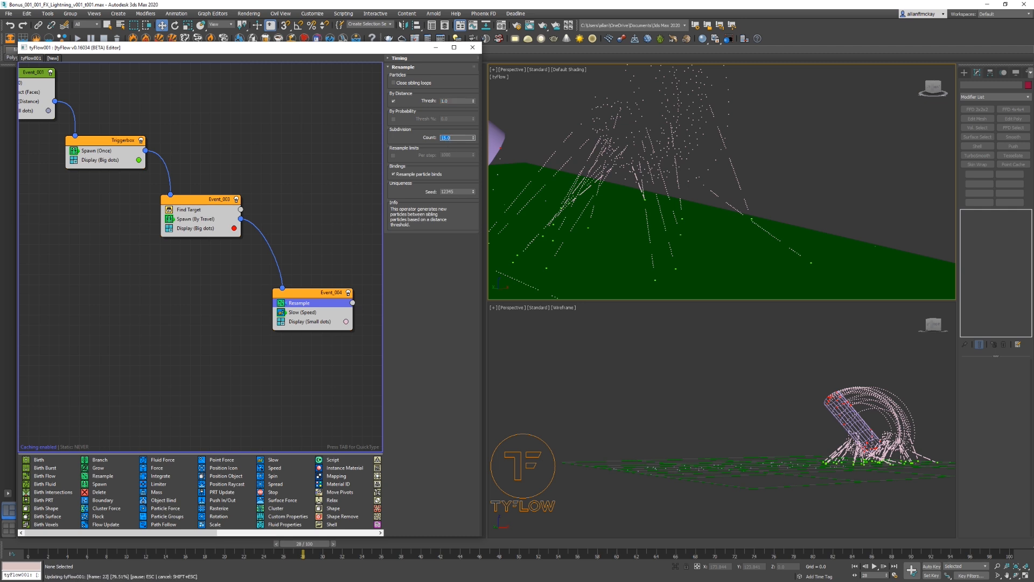
{"action": "left_click", "coordinate": [659, 364]}
{"action": "left_click", "coordinate": [738, 262]}
{"action": "double_click", "coordinate": [449, 138]}
{"action": "type", "text": "1"}
{"action": "key", "text": "Return"}
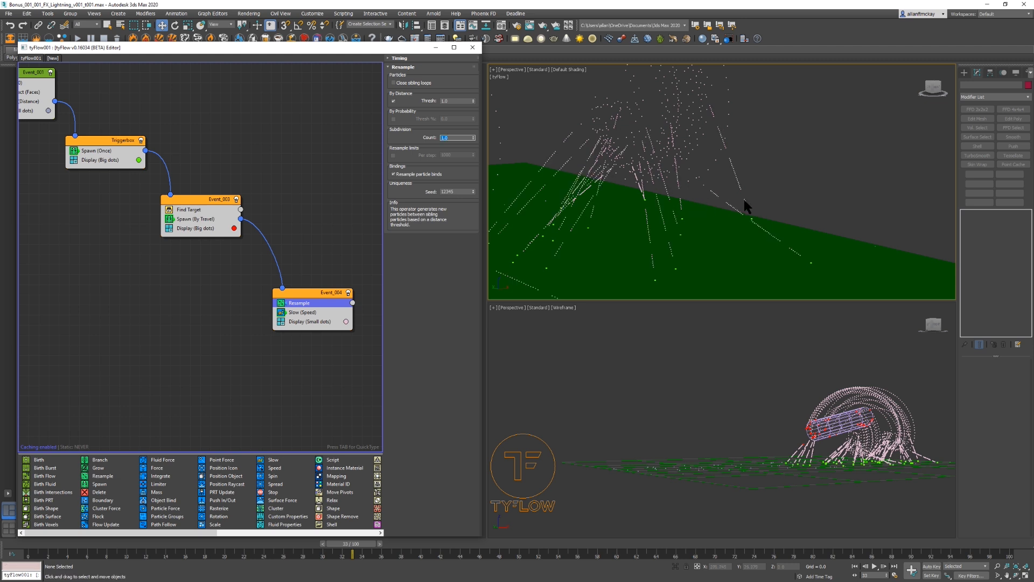
{"action": "middle_click_drag", "start_coordinate": [674, 192], "coordinate": [685, 189]}
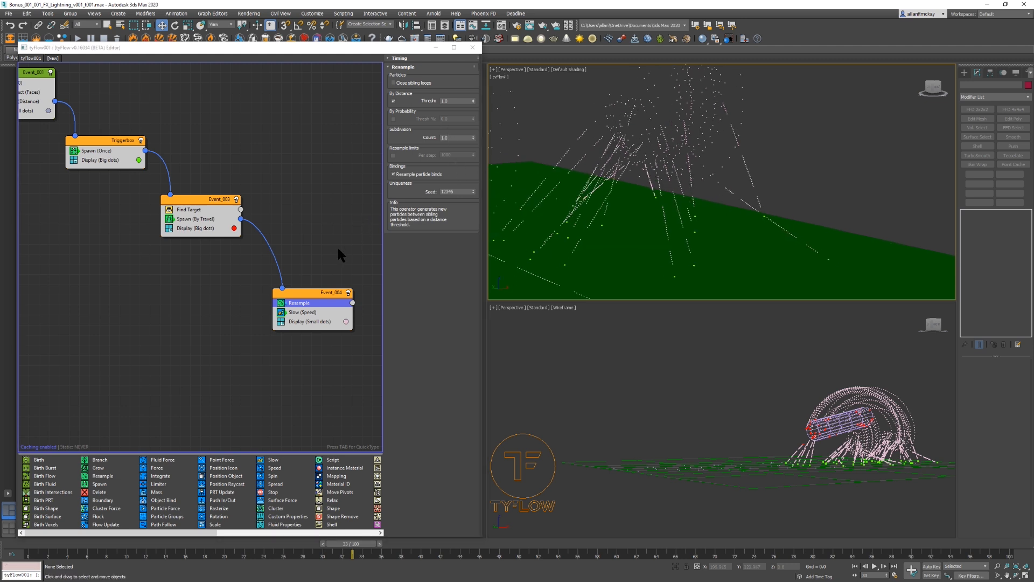
Step: Add a Spline Paths operator to Event_004 and place it between Slow and Display
{"action": "left_click", "coordinate": [347, 250]}
{"action": "left_click", "coordinate": [316, 297]}
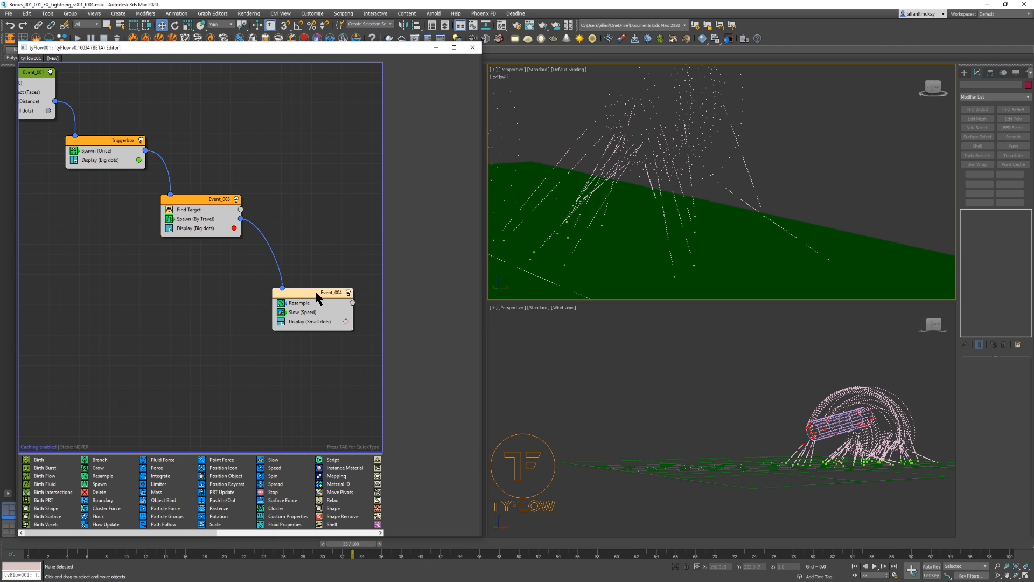
{"action": "key", "text": "Tab"}
{"action": "type", "text": "spline"}
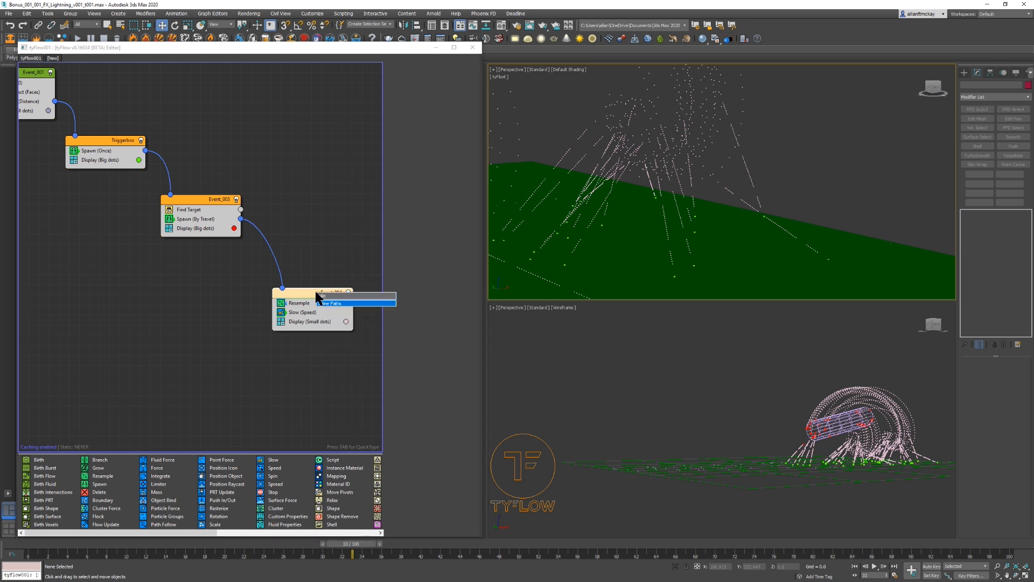
{"action": "key", "text": "Return"}
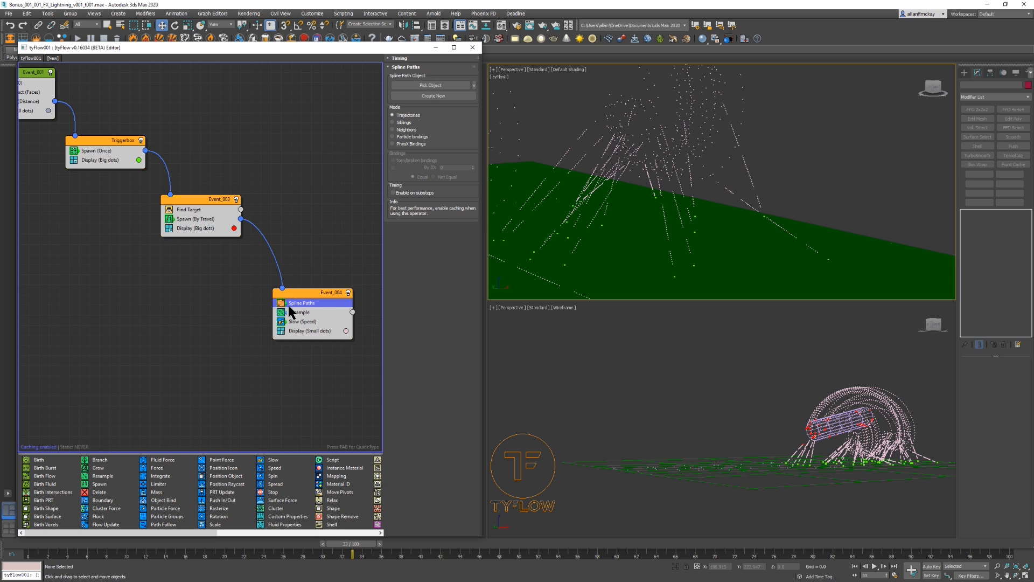
{"action": "left_click_drag", "start_coordinate": [304, 303], "coordinate": [326, 332]}
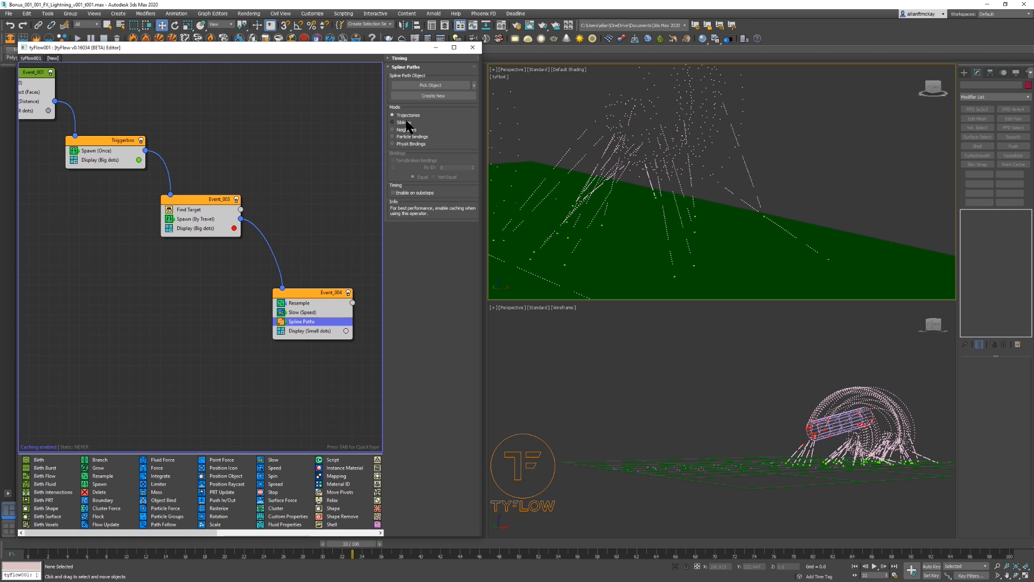
Step: Review how particles pass from Event_001's Surface Test through the Triggerbox spawn and Event_003 to Event_004
{"action": "middle_click_drag", "start_coordinate": [194, 149], "coordinate": [239, 142]}
{"action": "left_click", "coordinate": [57, 120]}
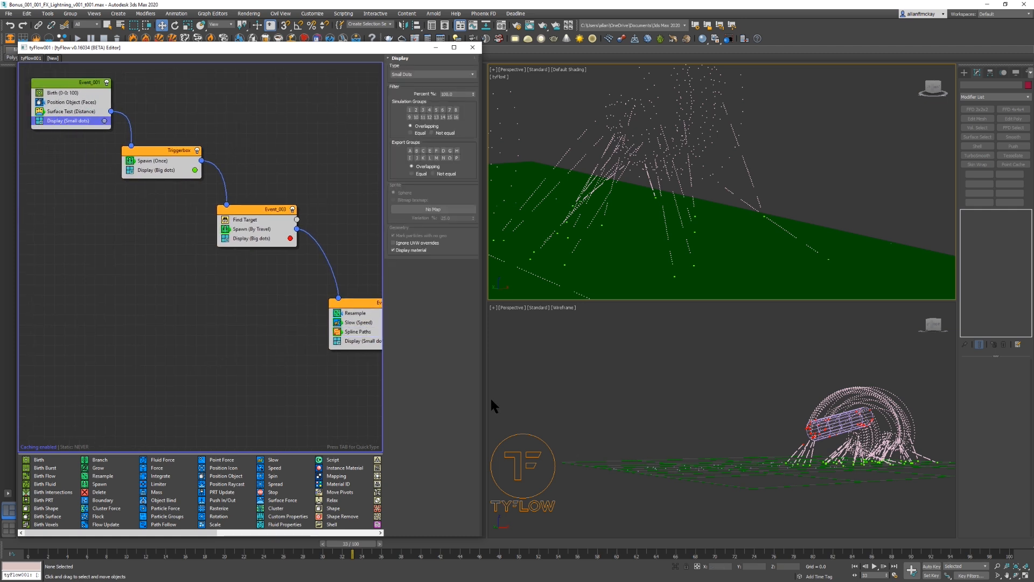
{"action": "left_click", "coordinate": [65, 112]}
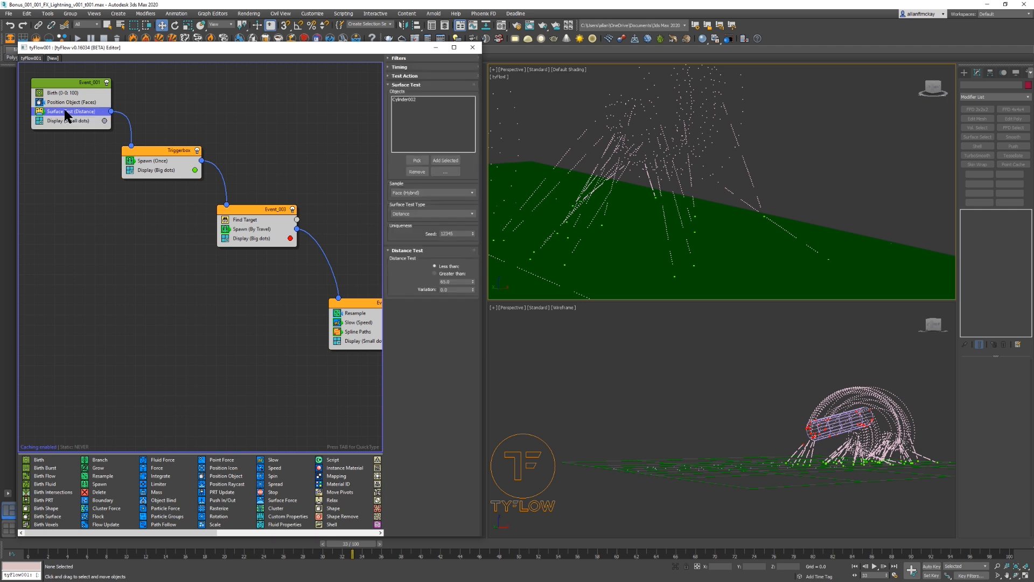
{"action": "left_click", "coordinate": [153, 147]}
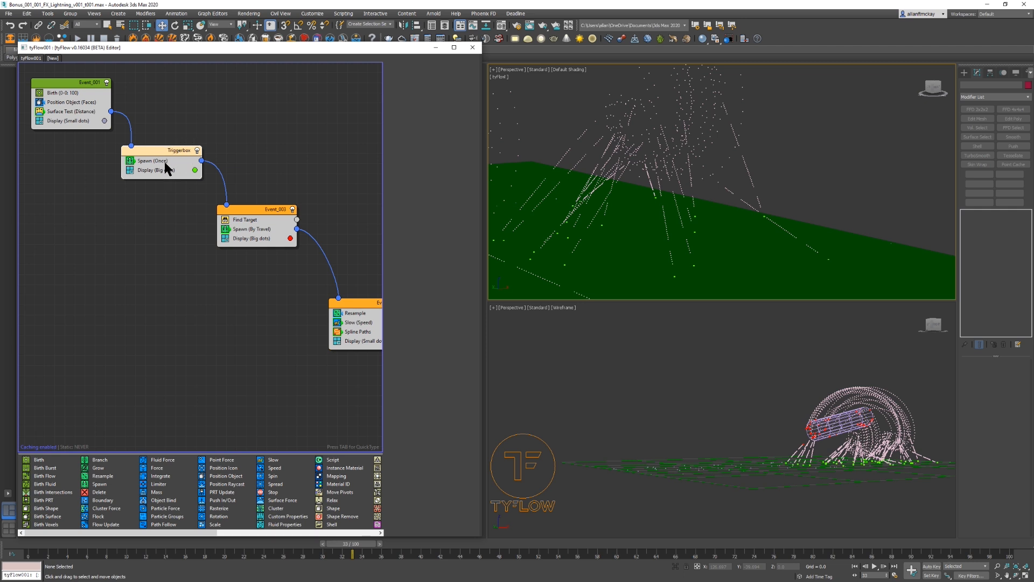
{"action": "left_click", "coordinate": [162, 161]}
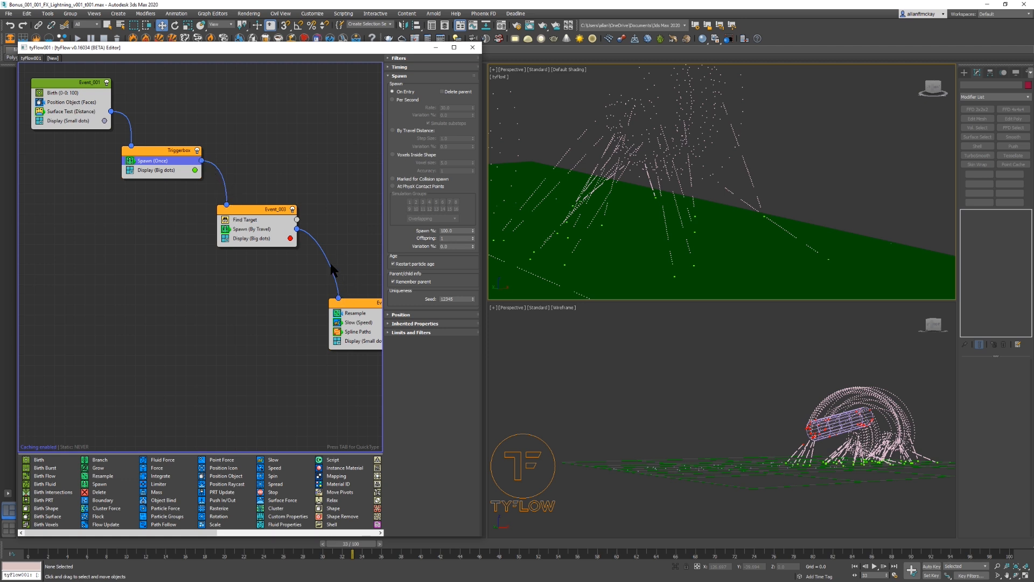
{"action": "left_click", "coordinate": [353, 304]}
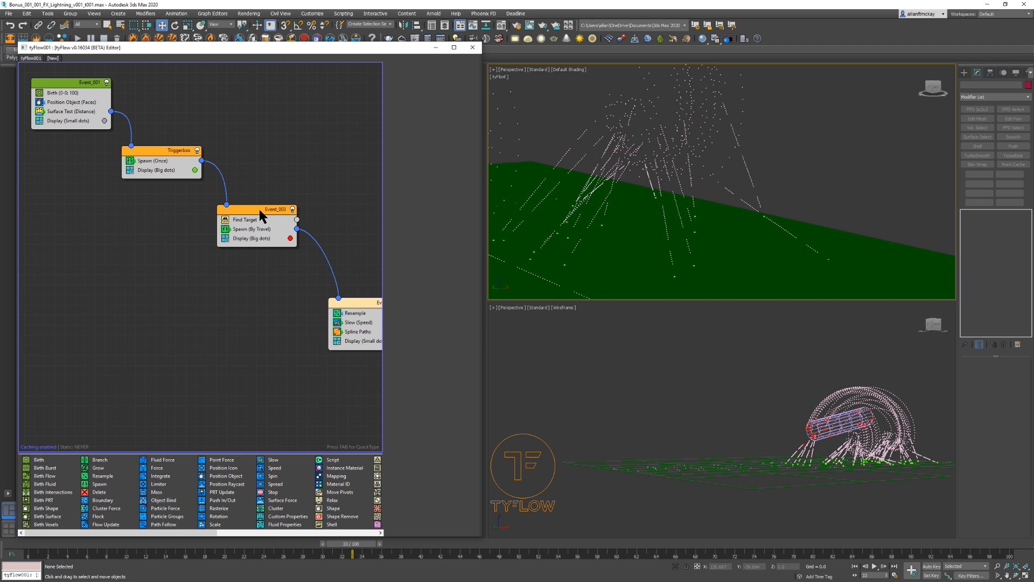
{"action": "left_click", "coordinate": [258, 210]}
{"action": "left_click", "coordinate": [179, 149]}
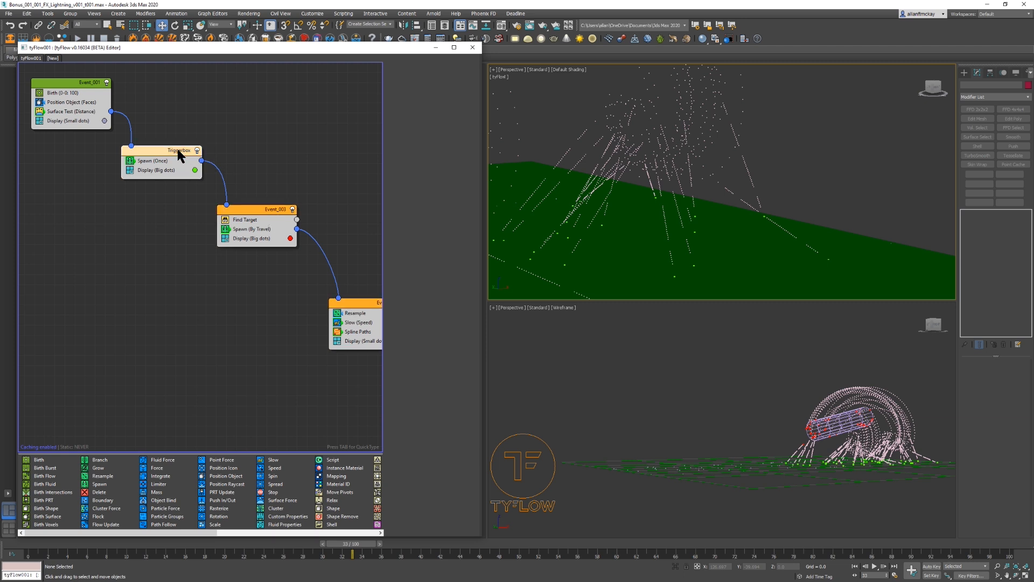
{"action": "left_click", "coordinate": [87, 86]}
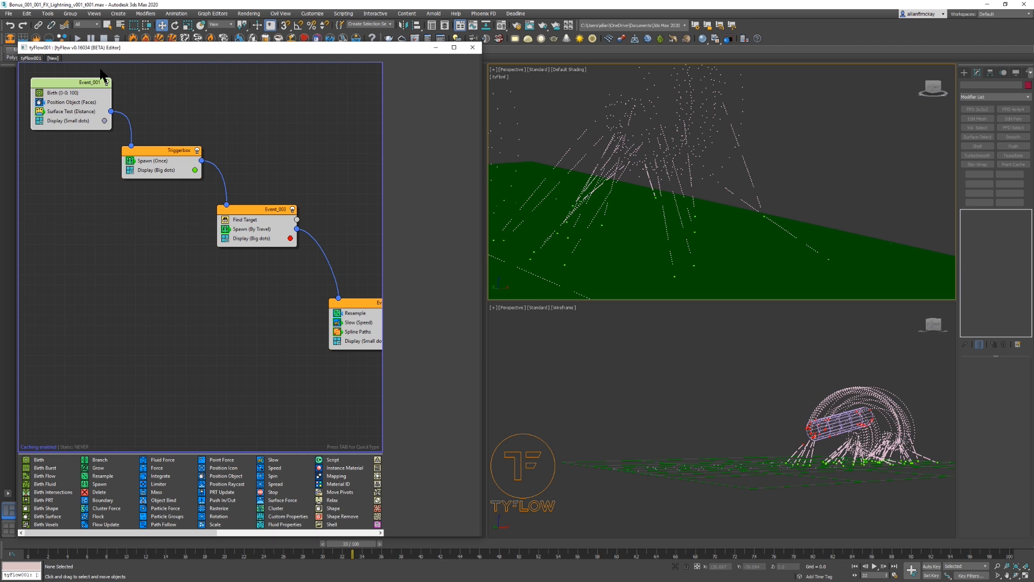
Step: Set the mode of the Spline Paths operator in Event_004 to Siblings
{"action": "left_click", "coordinate": [371, 311]}
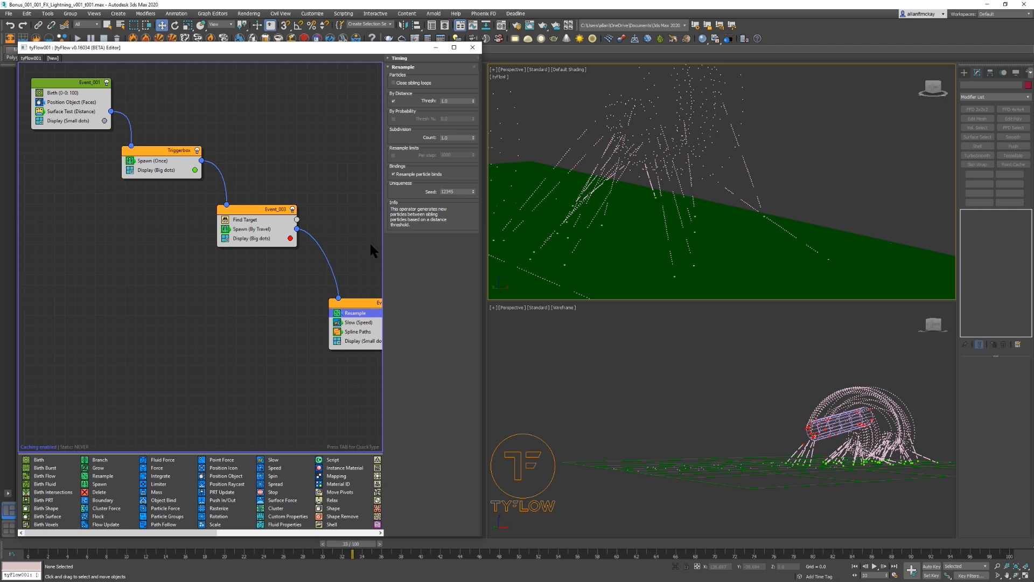
{"action": "left_click", "coordinate": [364, 331]}
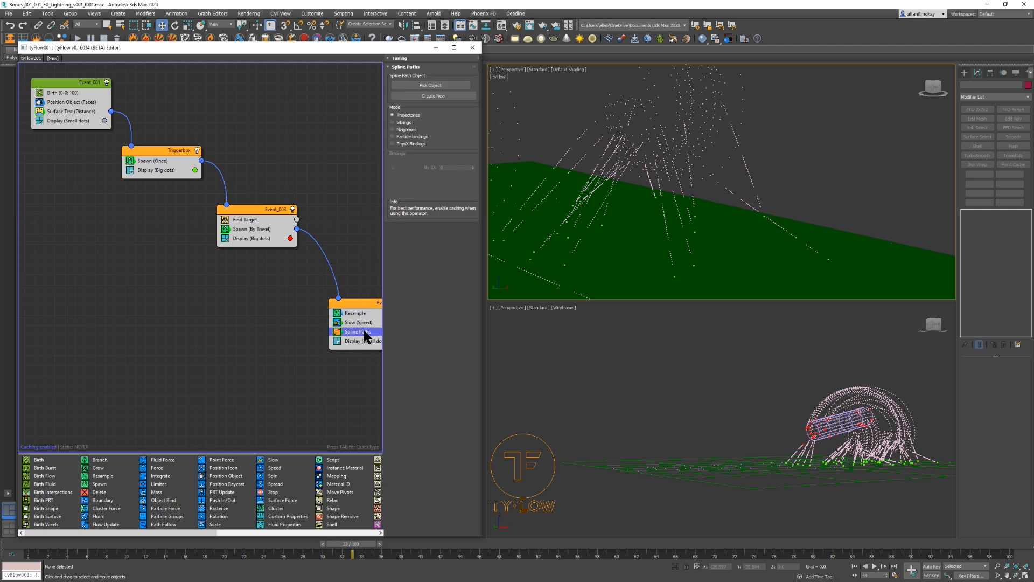
{"action": "left_click", "coordinate": [404, 123]}
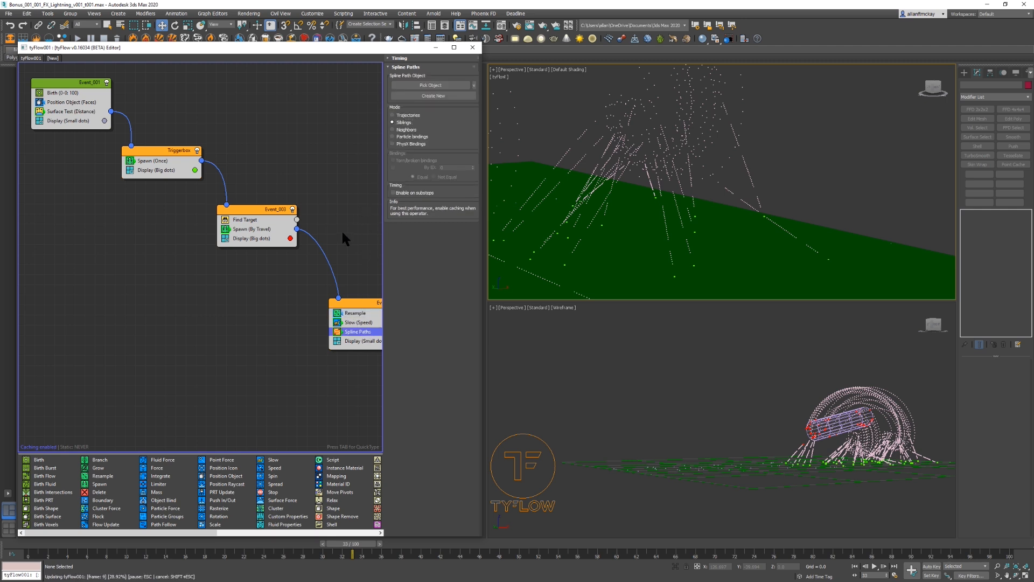
Step: Check the By Travel spawn settings in Event_003 and replay the first frames to examine how the trails emerge from the ground
{"action": "left_click", "coordinate": [271, 230]}
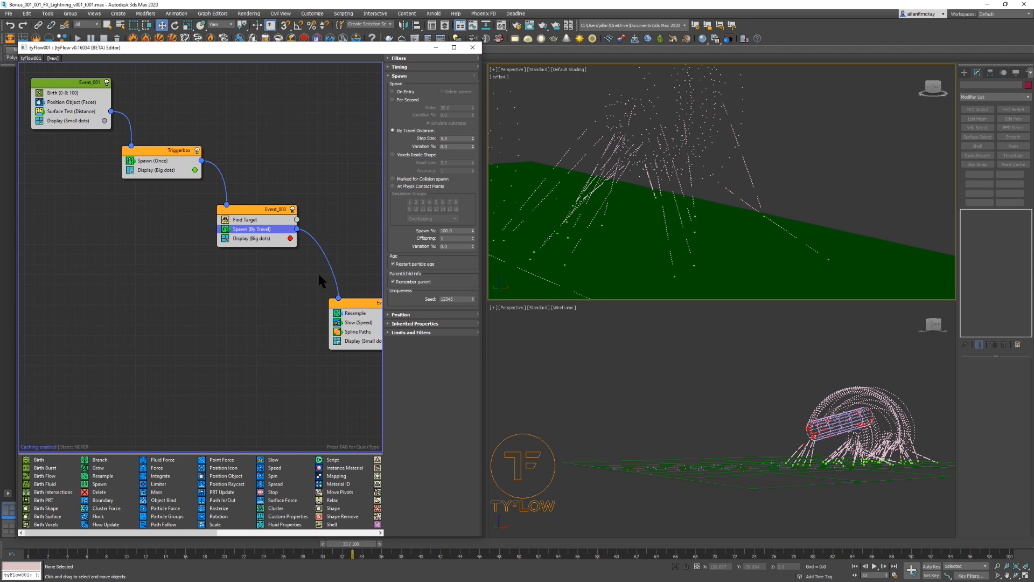
{"action": "left_click", "coordinate": [800, 149]}
{"action": "key", "text": "Home"}
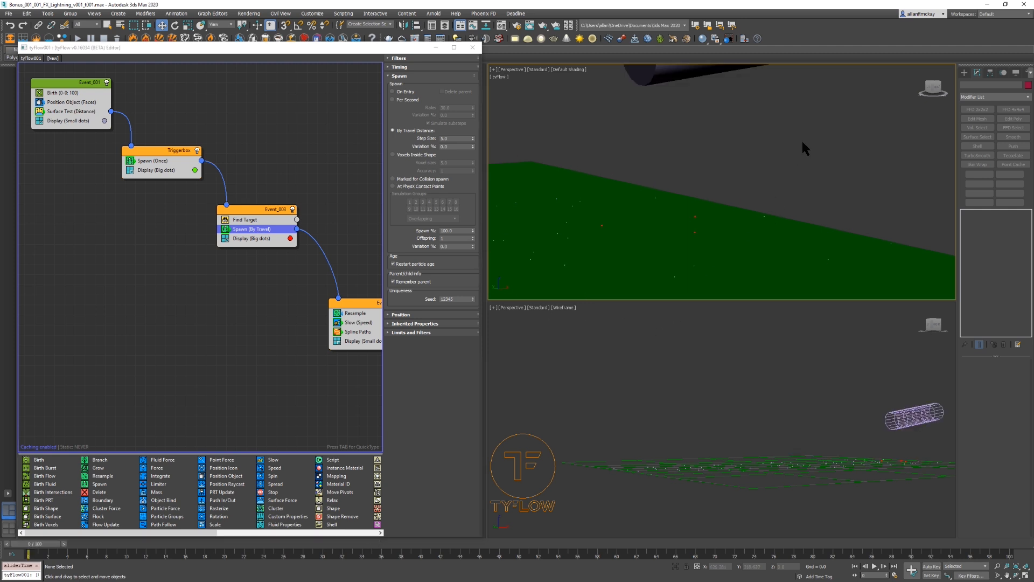
{"action": "middle_click_drag", "start_coordinate": [804, 175], "coordinate": [805, 163]}
{"action": "key", "text": "slash"}
{"action": "key", "text": "Home"}
{"action": "key", "text": "slash"}
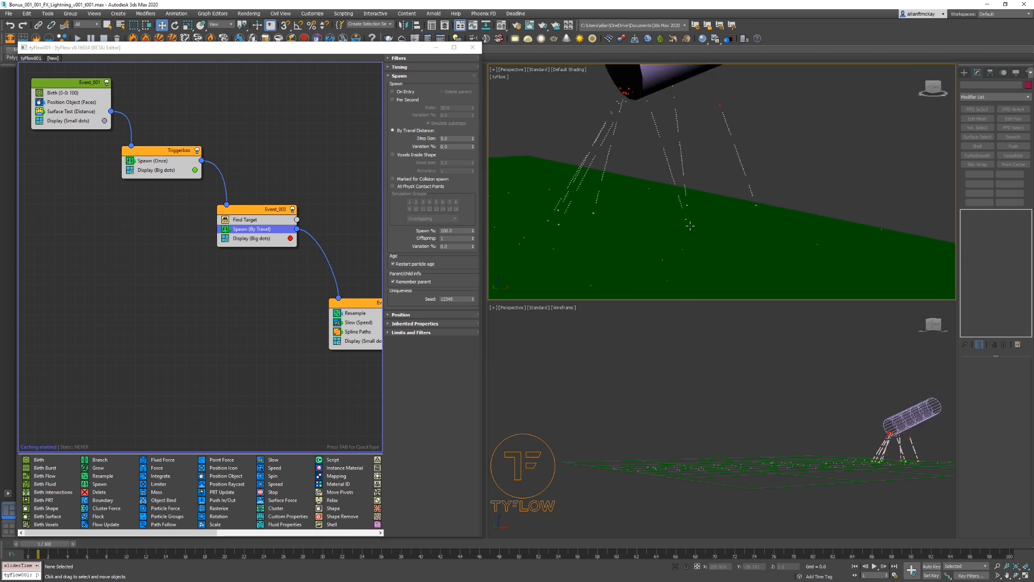
{"action": "key", "text": "Home"}
{"action": "scroll", "coordinate": [690, 221], "scroll_direction": "up", "scroll_amount": 2}
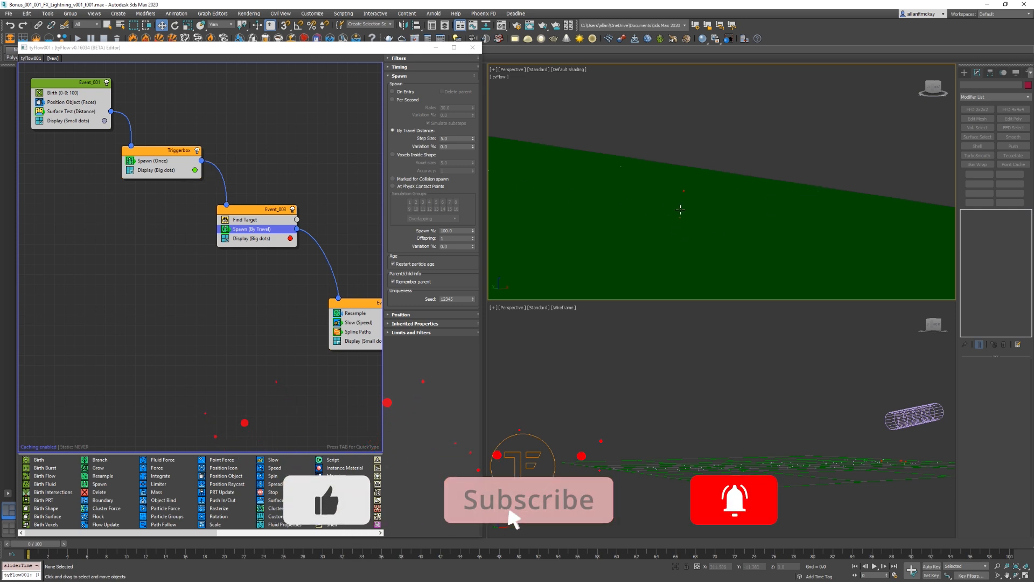
{"action": "key", "text": "period"}
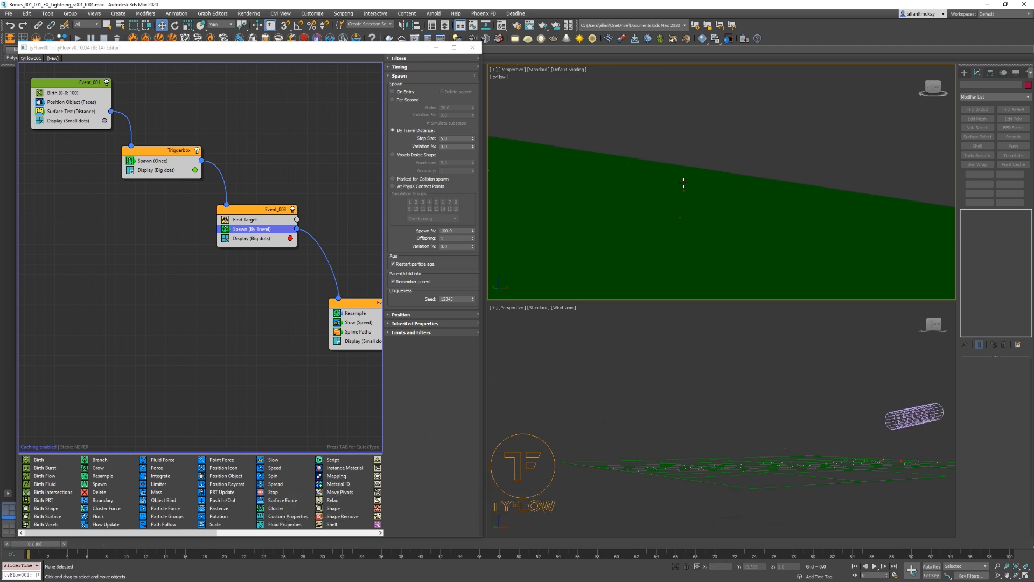
{"action": "scroll", "coordinate": [674, 193], "scroll_direction": "down", "scroll_amount": 5}
{"action": "scroll", "coordinate": [617, 106], "scroll_direction": "up", "scroll_amount": 4}
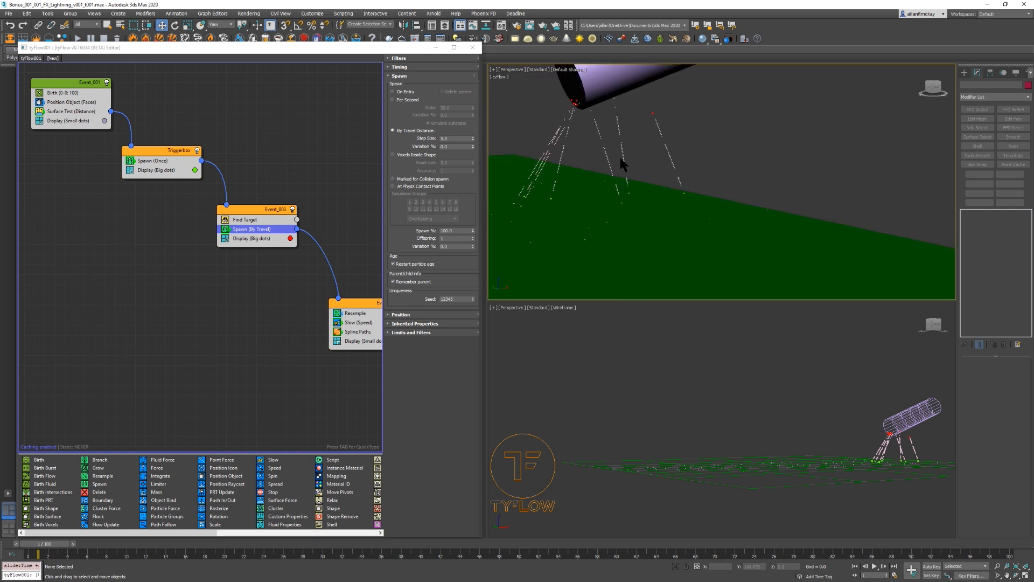
{"action": "left_click", "coordinate": [696, 360]}
{"action": "key", "text": "comma"}
Step: Create a new spline path object for the Spline Paths operator in Event_004
{"action": "middle_click_drag", "start_coordinate": [315, 357], "coordinate": [261, 345]}
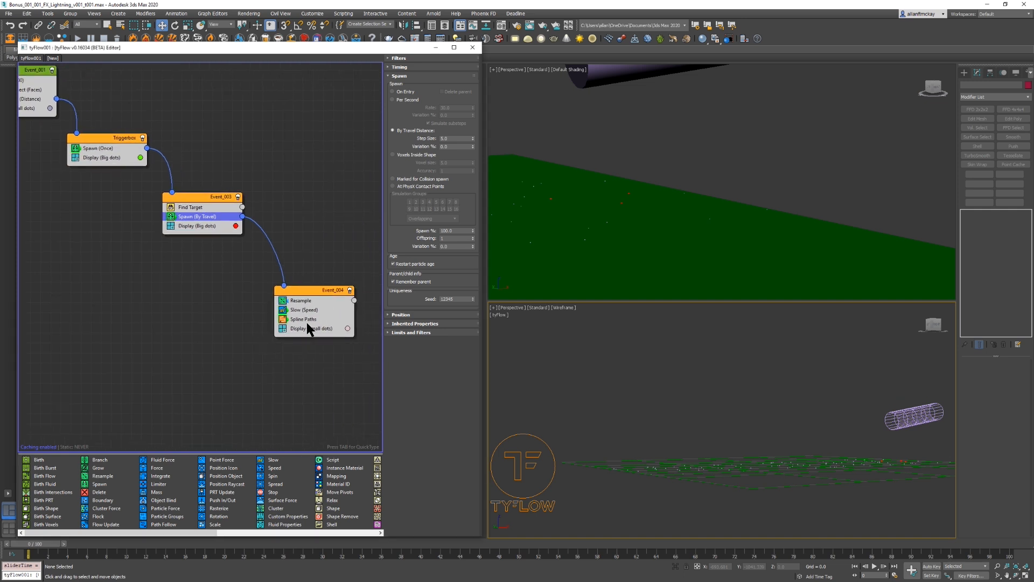
{"action": "left_click", "coordinate": [306, 320]}
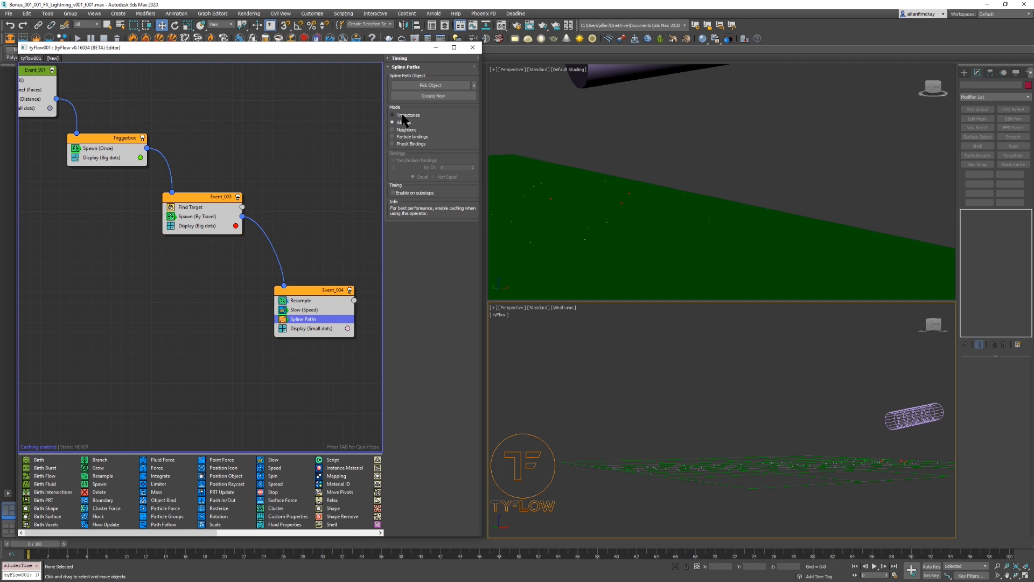
{"action": "left_click", "coordinate": [429, 97]}
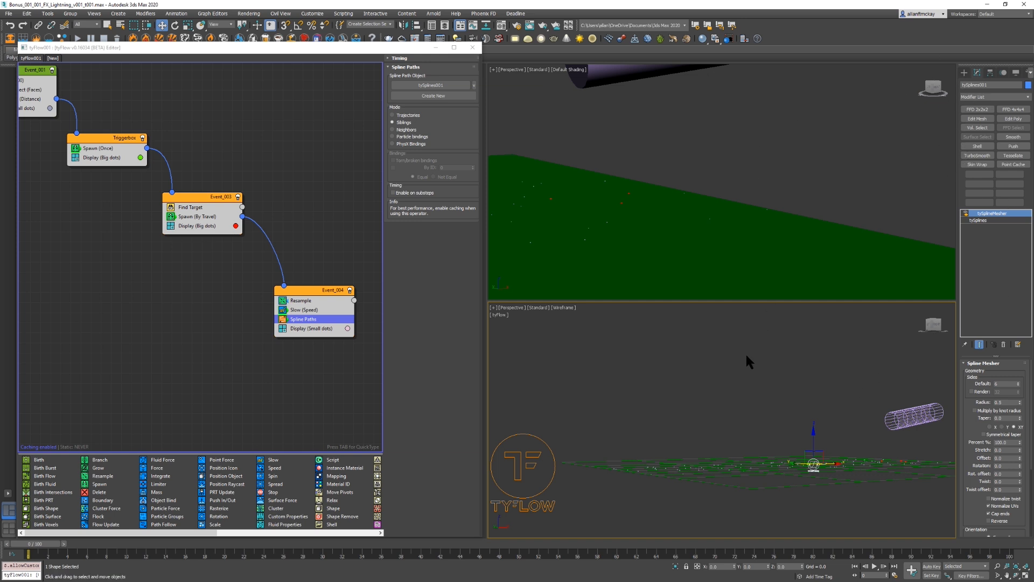
Step: Play and step through the early frames to examine how the spline bolts connect the ground points to the moving cylinder
{"action": "key", "text": "slash"}
{"action": "key", "text": "slash"}
{"action": "key", "text": "period"}
{"action": "key", "text": "period"}
{"action": "key", "text": "period"}
{"action": "scroll", "coordinate": [584, 135], "scroll_direction": "up", "scroll_amount": 5}
{"action": "scroll", "coordinate": [585, 135], "scroll_direction": "up", "scroll_amount": 3}
{"action": "scroll", "coordinate": [585, 134], "scroll_direction": "down", "scroll_amount": 8}
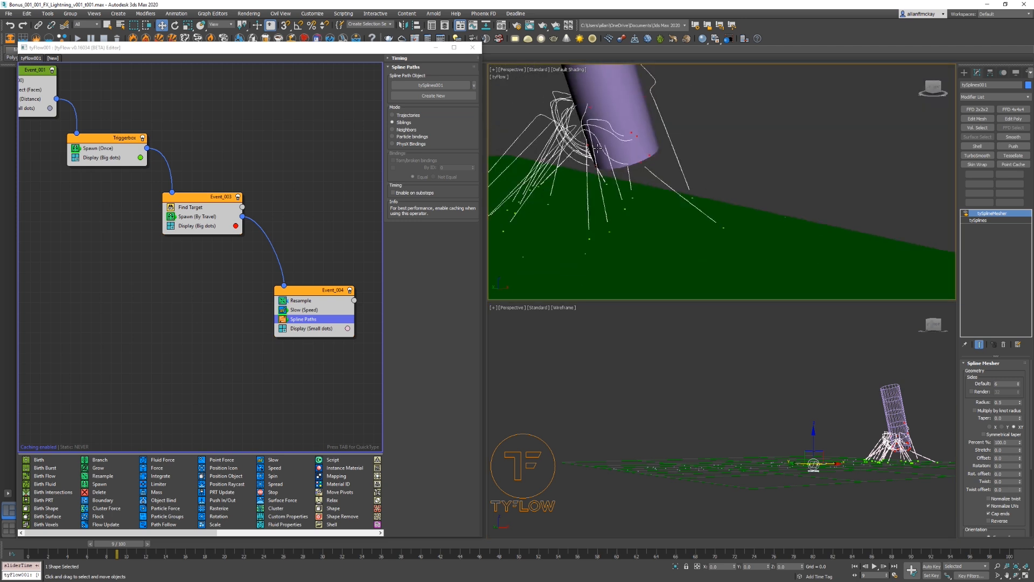
{"action": "middle_click_drag", "start_coordinate": [585, 135], "coordinate": [655, 160]}
{"action": "scroll", "coordinate": [680, 190], "scroll_direction": "up", "scroll_amount": 3}
{"action": "key", "text": "slash"}
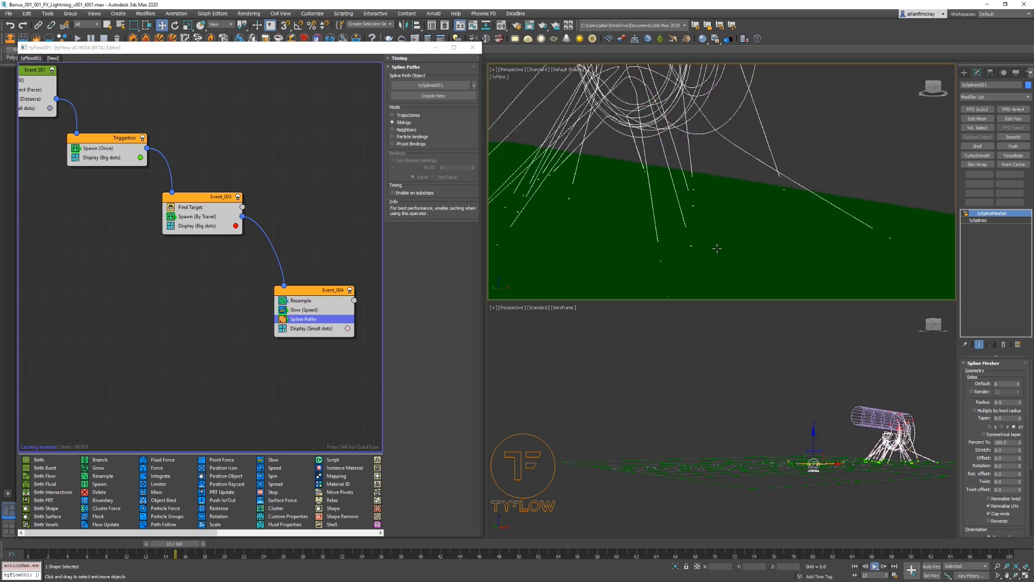
Step: Deselect the spline object and play on to frame 35 to examine the bolt trails arcing behind the cylinder
{"action": "left_click", "coordinate": [779, 372]}
{"action": "key", "text": "w"}
{"action": "key", "text": "slash"}
{"action": "scroll", "coordinate": [866, 397], "scroll_direction": "up", "scroll_amount": 4}
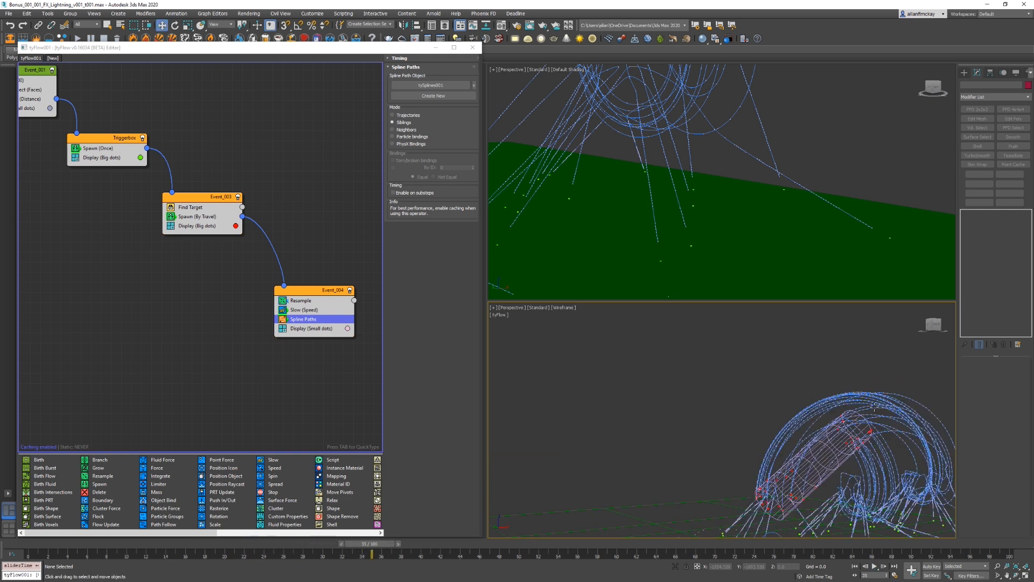
{"action": "scroll", "coordinate": [869, 399], "scroll_direction": "down", "scroll_amount": 4}
{"action": "scroll", "coordinate": [872, 404], "scroll_direction": "up", "scroll_amount": 4}
{"action": "middle_click_drag", "start_coordinate": [910, 408], "coordinate": [849, 403]}
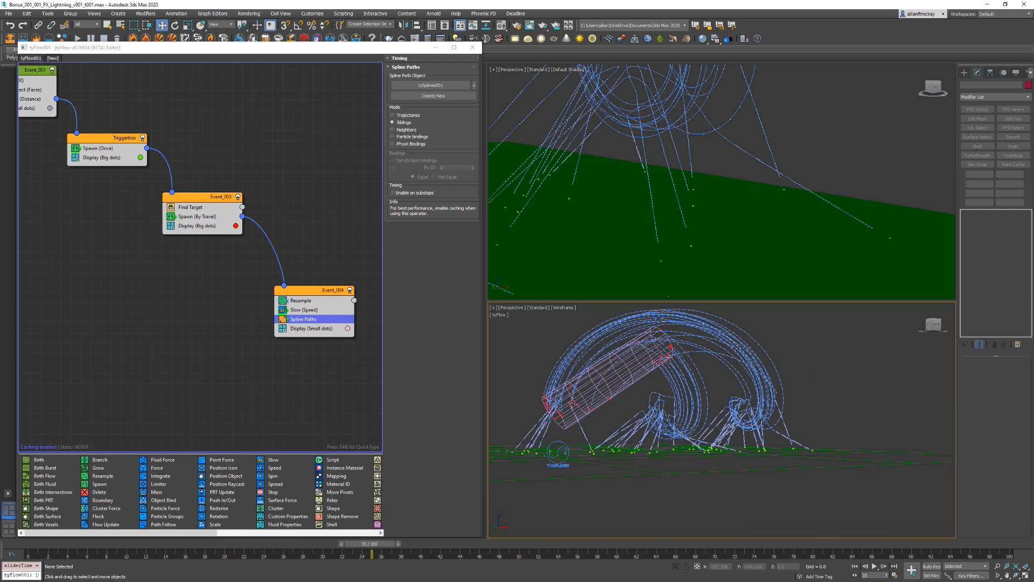
Step: Advance to frame 40 and switch the wireframe perspective viewport to shaded display with edged faces
{"action": "left_click", "coordinate": [320, 374]}
{"action": "middle_click_drag", "start_coordinate": [598, 394], "coordinate": [638, 398]}
{"action": "key", "text": "period"}
{"action": "key", "text": "period"}
{"action": "key", "text": "period"}
{"action": "key", "text": "period"}
{"action": "key", "text": "period"}
{"action": "key", "text": "F3"}
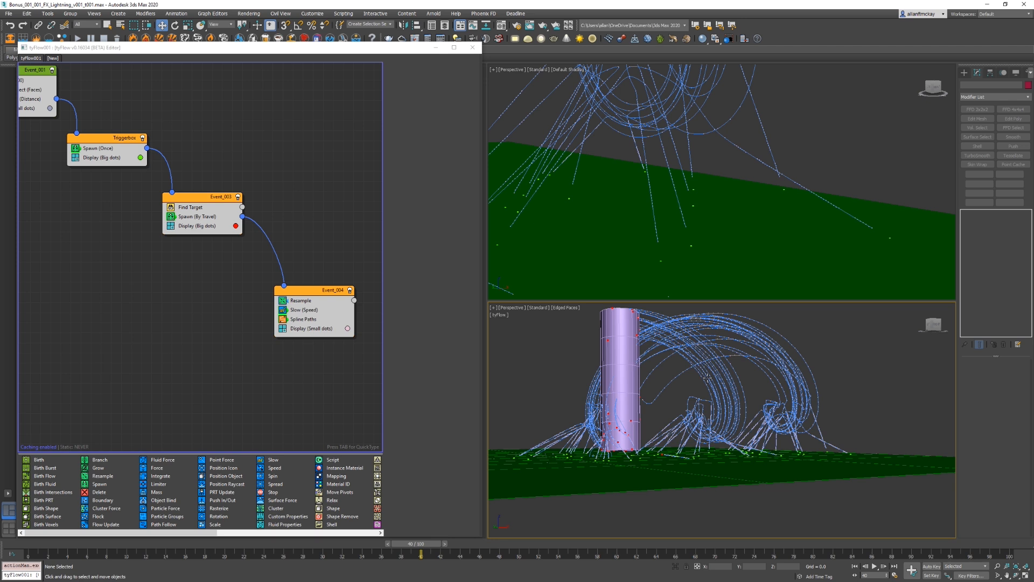
Step: Add a Delete operator to Event_004 and place it directly below Spline Paths
{"action": "right_click", "coordinate": [302, 298]}
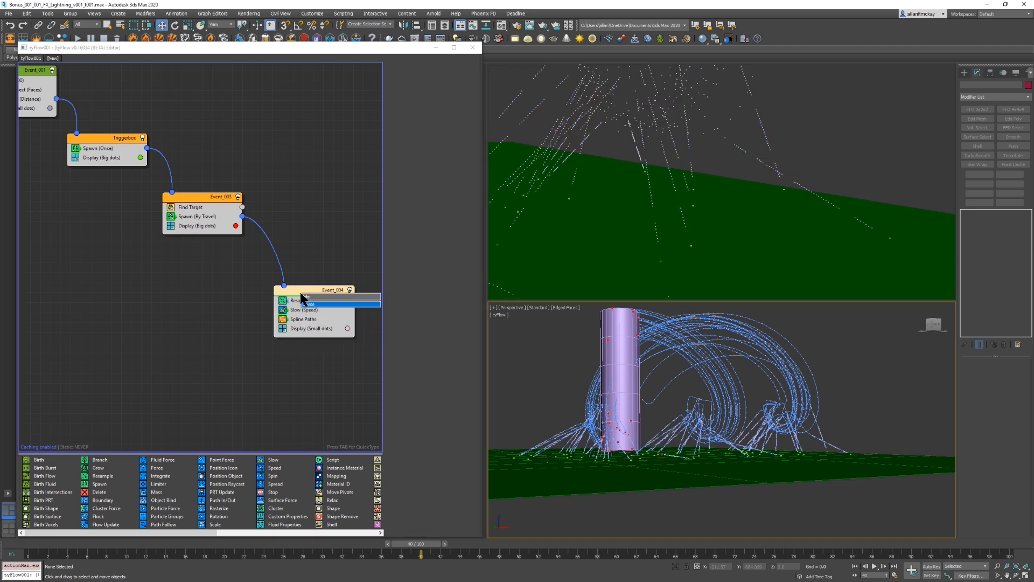
{"action": "left_click", "coordinate": [323, 304]}
{"action": "key", "text": "Home"}
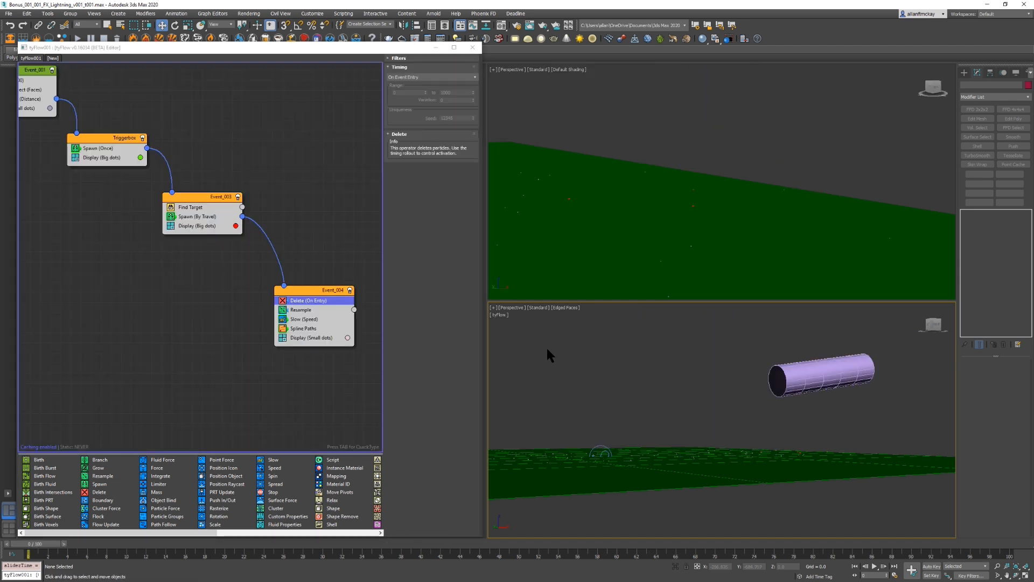
{"action": "left_click_drag", "start_coordinate": [314, 299], "coordinate": [313, 333]}
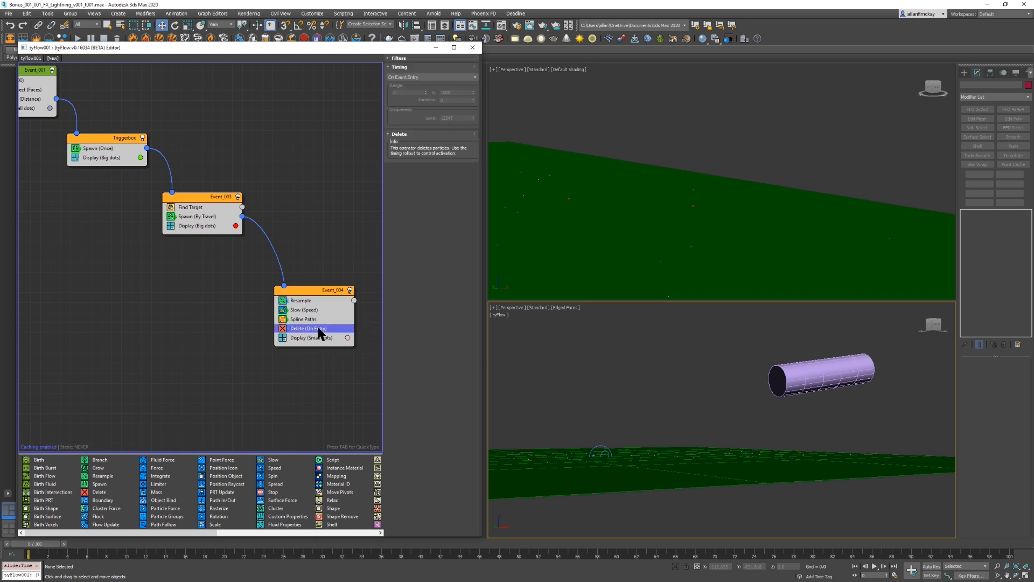
Step: Set the Delete operator's timing in Event_004 to Event Age with the range starting at 3
{"action": "left_click", "coordinate": [428, 77]}
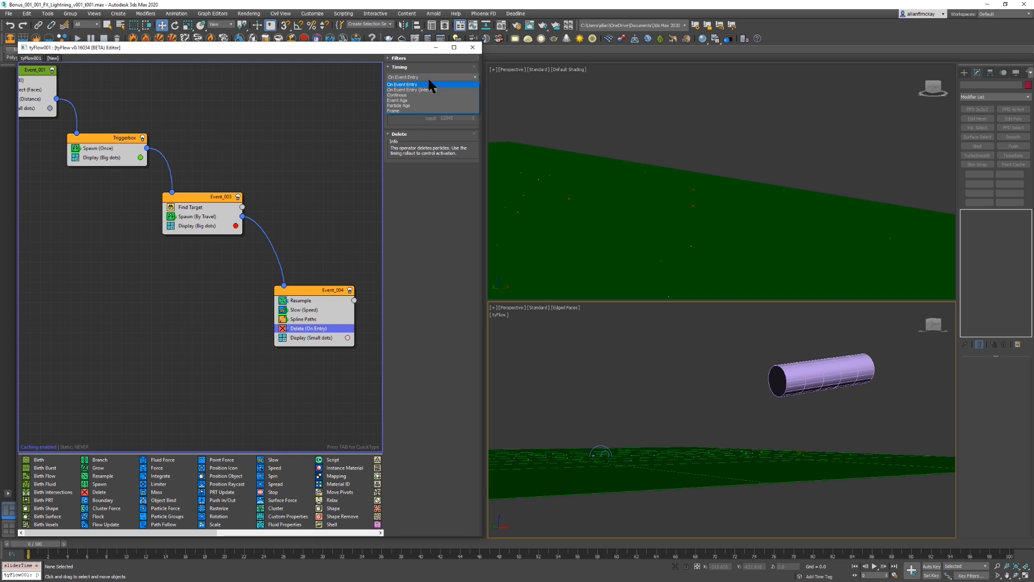
{"action": "left_click", "coordinate": [427, 100]}
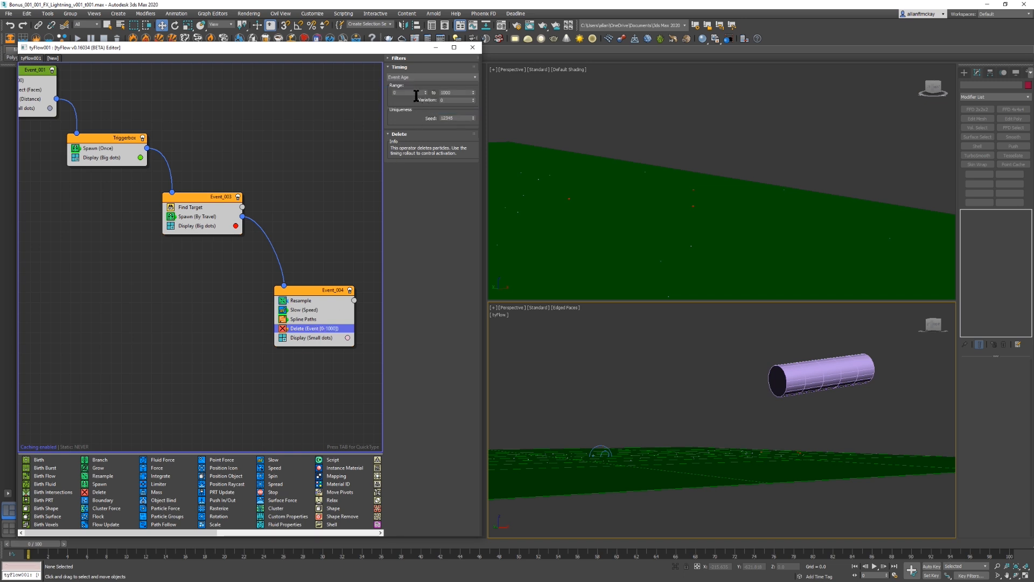
{"action": "type", "text": "3"}
{"action": "key", "text": "Return"}
Step: Step through and play the animation to check how the bolts disappear with the Delete operator, and return to the start
{"action": "left_click", "coordinate": [688, 380]}
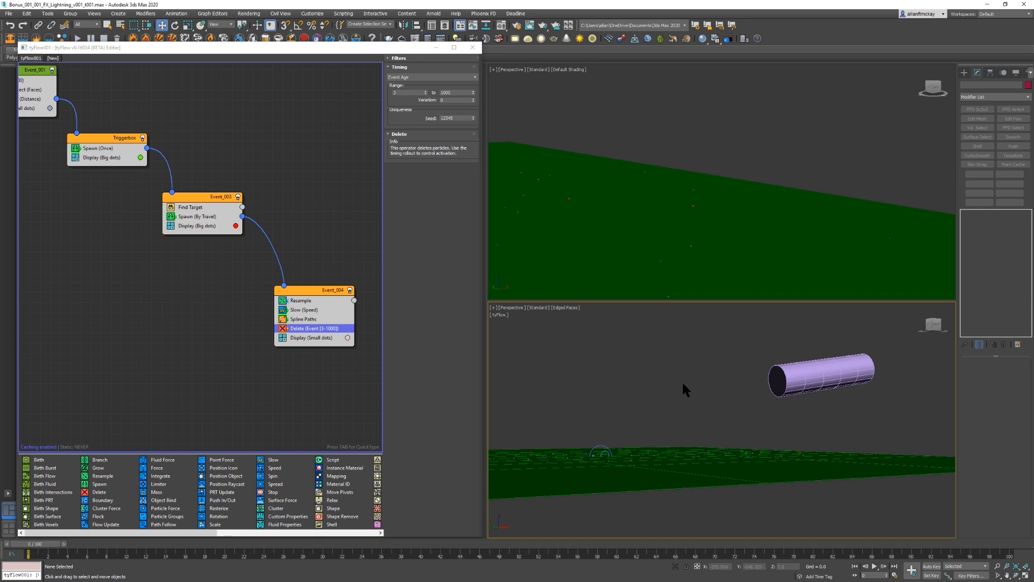
{"action": "key", "text": "period"}
{"action": "key", "text": "period"}
{"action": "key", "text": "period"}
{"action": "key", "text": "period"}
{"action": "key", "text": "period"}
{"action": "key", "text": "period"}
{"action": "key", "text": "period"}
{"action": "key", "text": "slash"}
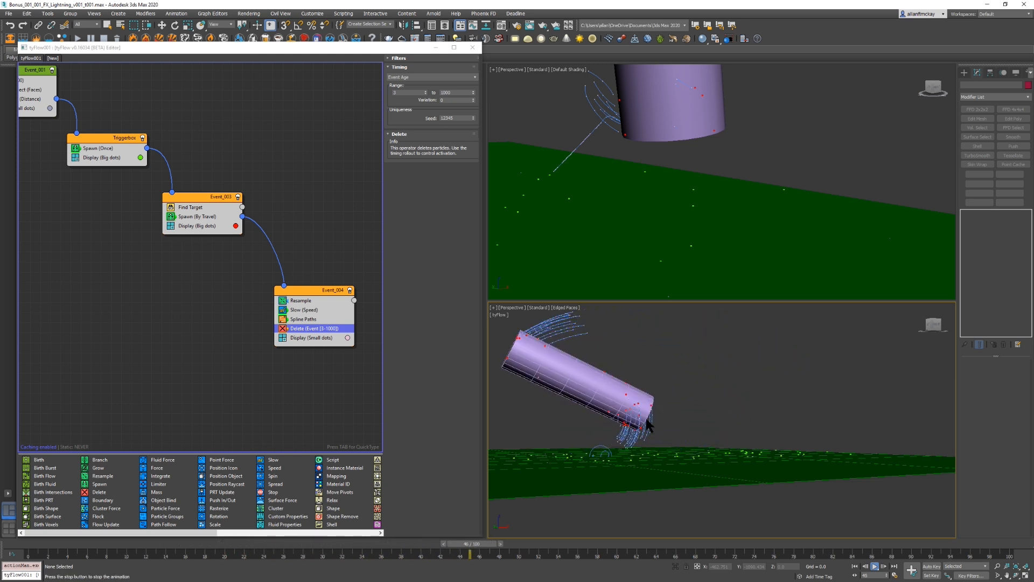
{"action": "key", "text": "Home"}
Step: Copy the Event_004 Delete operator into Event_003 and replay the animation from the start
{"action": "right_click", "coordinate": [326, 327]}
{"action": "left_click", "coordinate": [333, 330]}
{"action": "right_click", "coordinate": [188, 225]}
{"action": "left_click", "coordinate": [203, 241]}
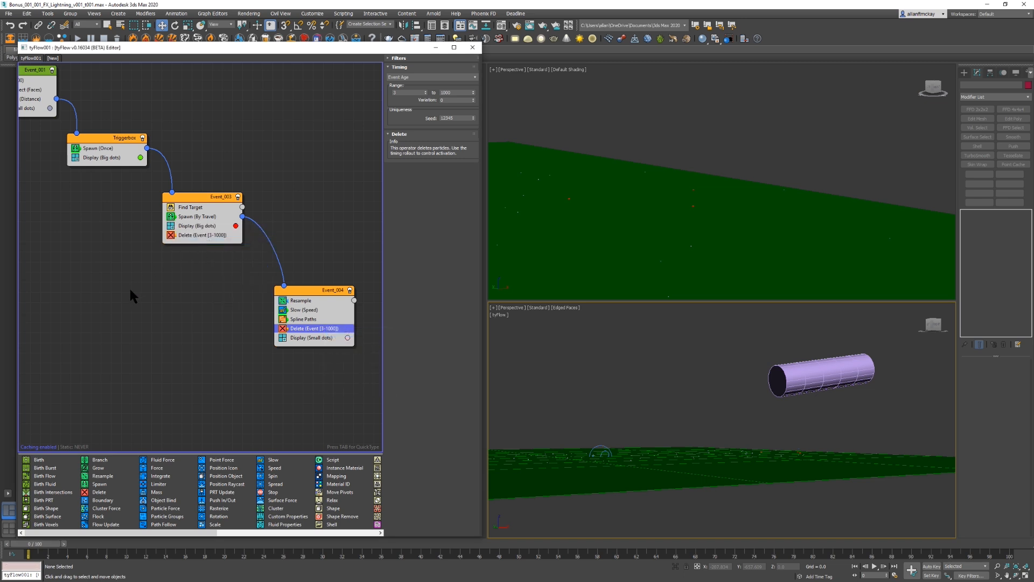
{"action": "middle_click_drag", "start_coordinate": [93, 279], "coordinate": [204, 323]}
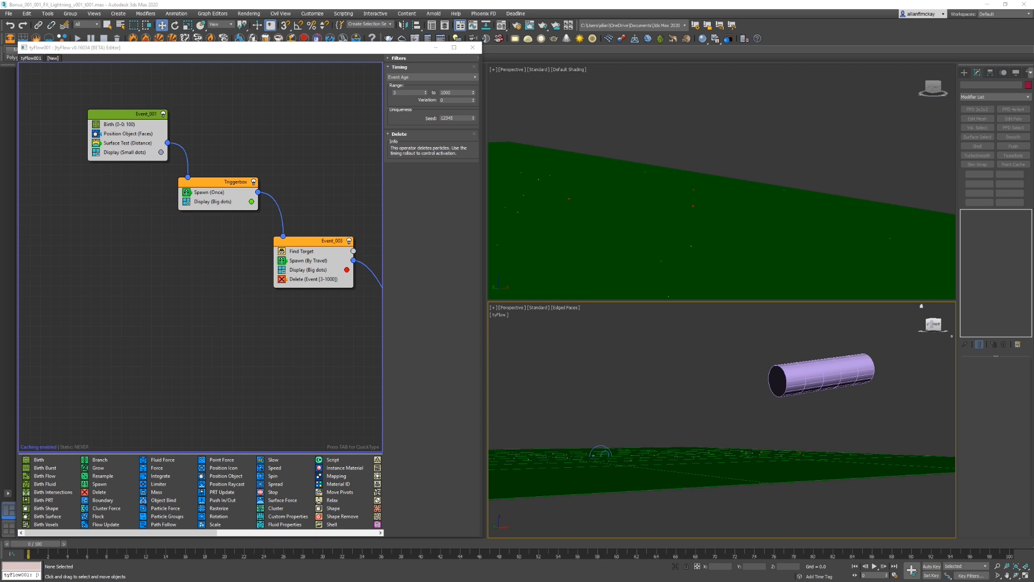
{"action": "key", "text": "slash"}
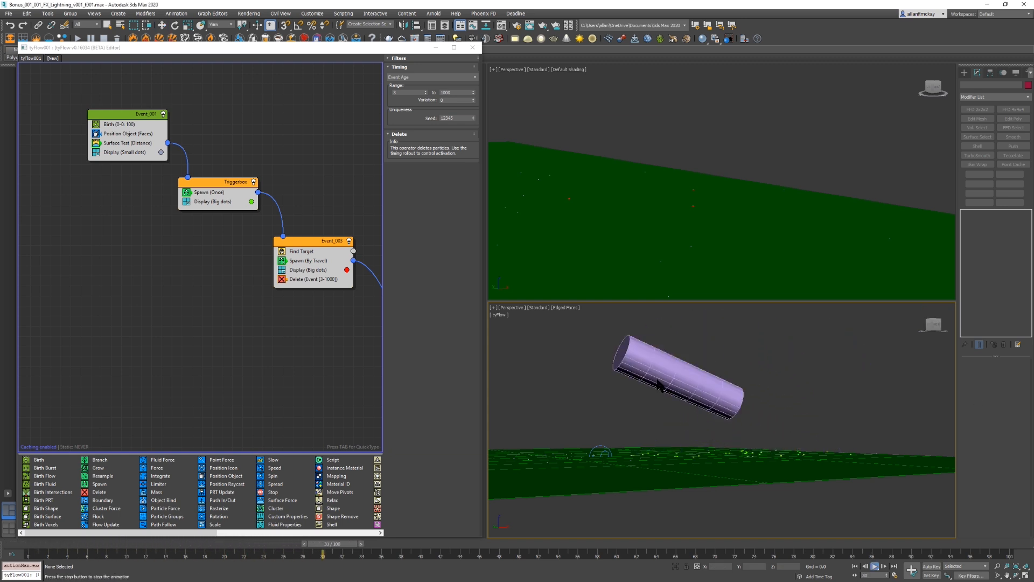
{"action": "key", "text": "slash"}
{"action": "key", "text": "Home"}
Step: Turn off the Display operators in Event_004, Event_003 and Triggerbox, and play to frame 11 with only the splines showing
{"action": "middle_click_drag", "start_coordinate": [273, 302], "coordinate": [194, 242]}
{"action": "left_click", "coordinate": [185, 322]}
{"action": "left_click", "coordinate": [73, 209]}
{"action": "left_click", "coordinate": [97, 171]}
{"action": "left_click", "coordinate": [673, 357]}
{"action": "key", "text": "slash"}
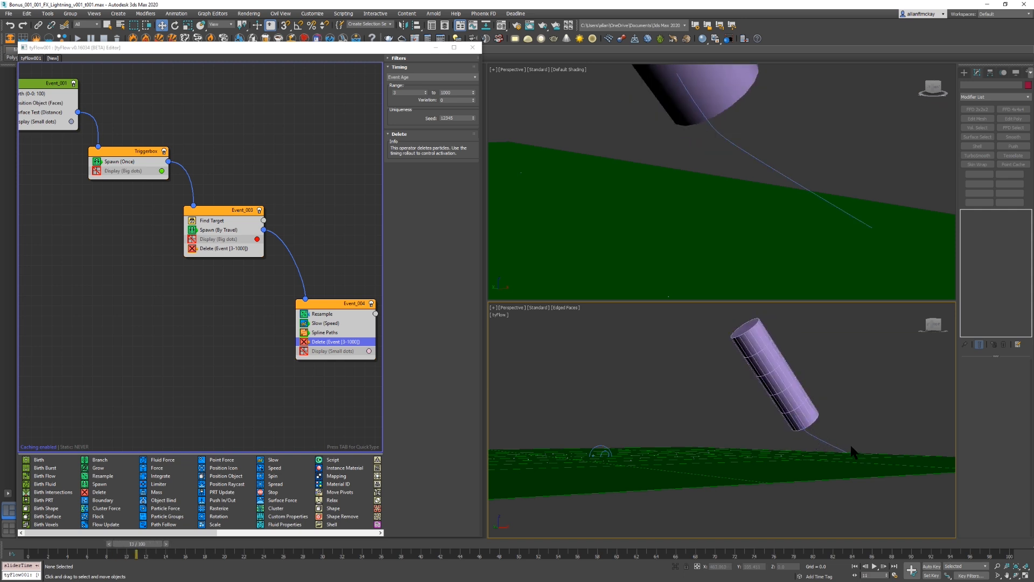
Step: Review the Surface Test settings in Event_001 and the Find Target settings in Event_003 against the single bolt at frame 11
{"action": "middle_click_drag", "start_coordinate": [256, 144], "coordinate": [367, 169]}
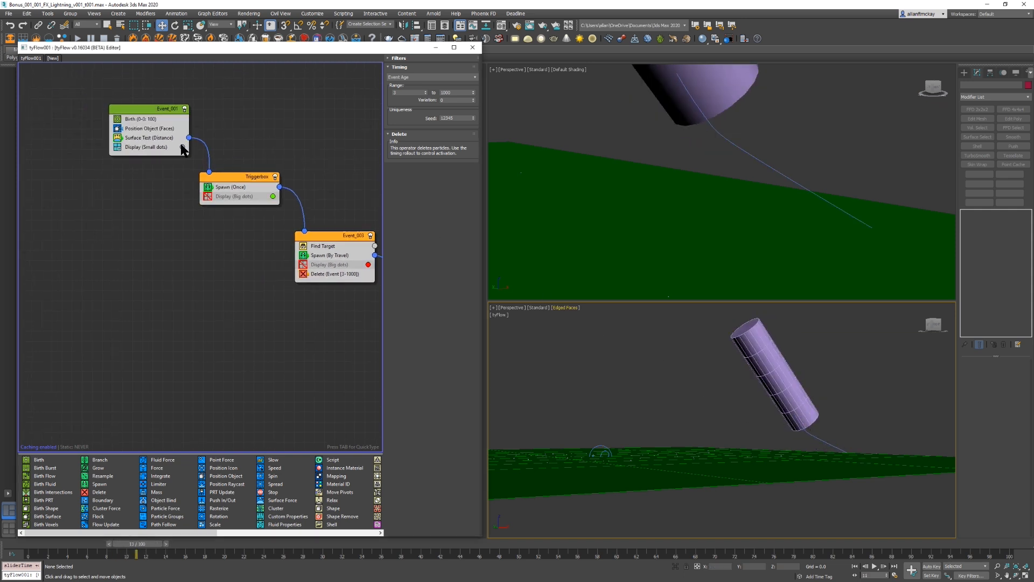
{"action": "left_click", "coordinate": [167, 135]}
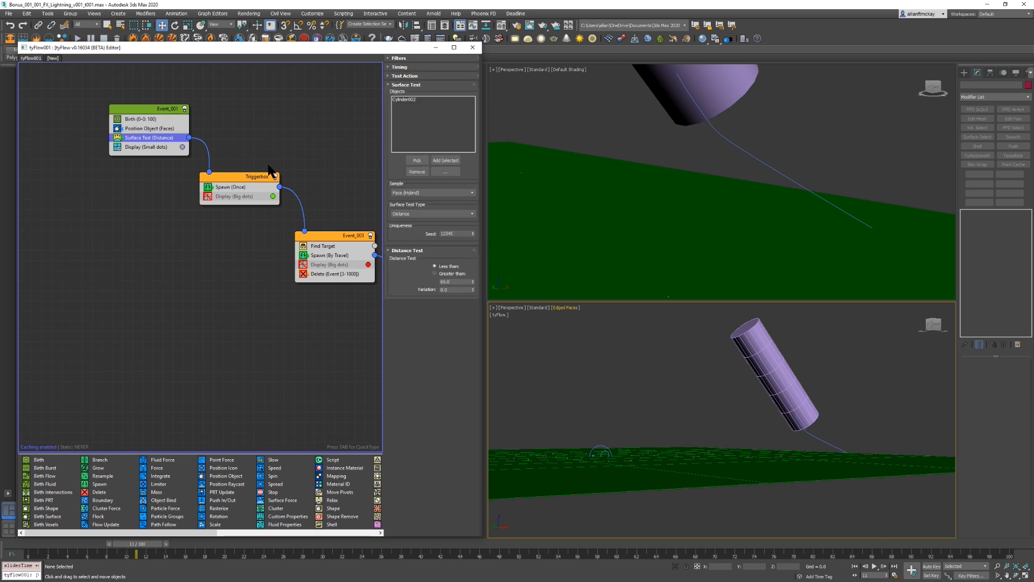
{"action": "left_click", "coordinate": [349, 246]}
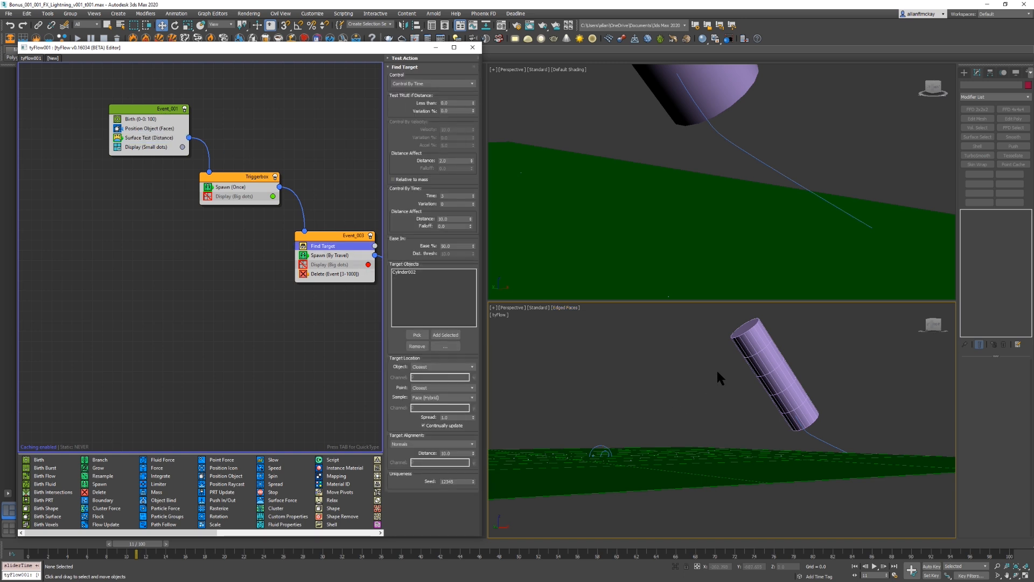
{"action": "middle_click_drag", "start_coordinate": [773, 230], "coordinate": [545, 115], "text": "alt"}
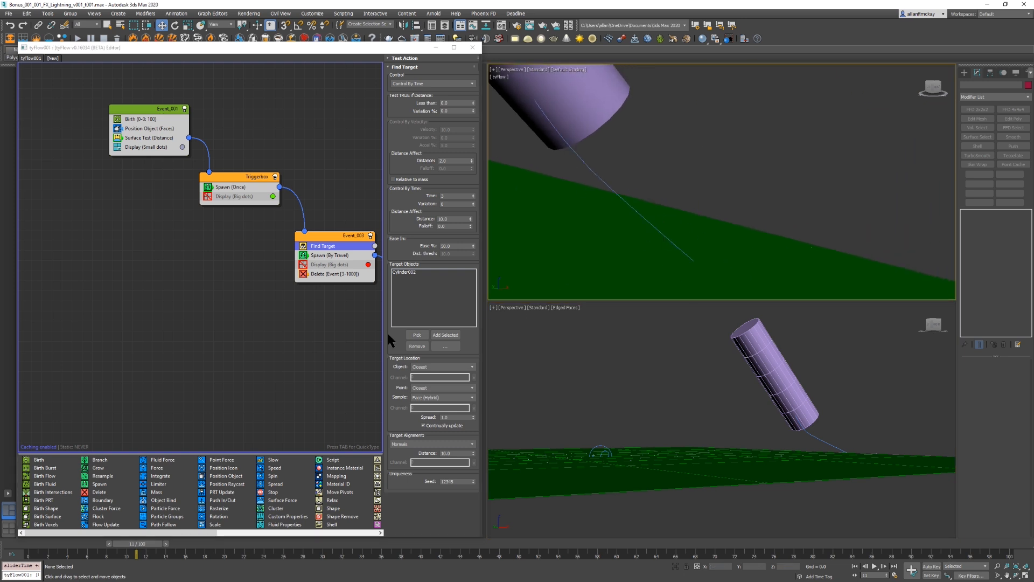
Step: Add a Force operator to Event_004 and reorder the event so Slow comes first and Force sits between Resample and Spline Paths
{"action": "left_click", "coordinate": [343, 328]}
{"action": "middle_click_drag", "start_coordinate": [320, 330], "coordinate": [138, 259]}
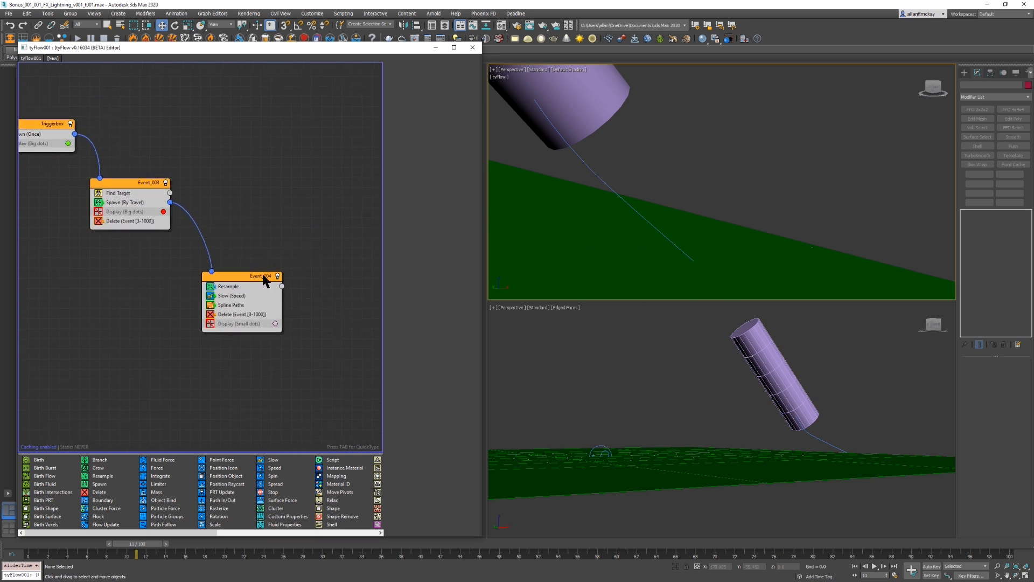
{"action": "key", "text": "Tab"}
{"action": "type", "text": "for"}
{"action": "key", "text": "Return"}
{"action": "left_click_drag", "start_coordinate": [237, 287], "coordinate": [236, 308]}
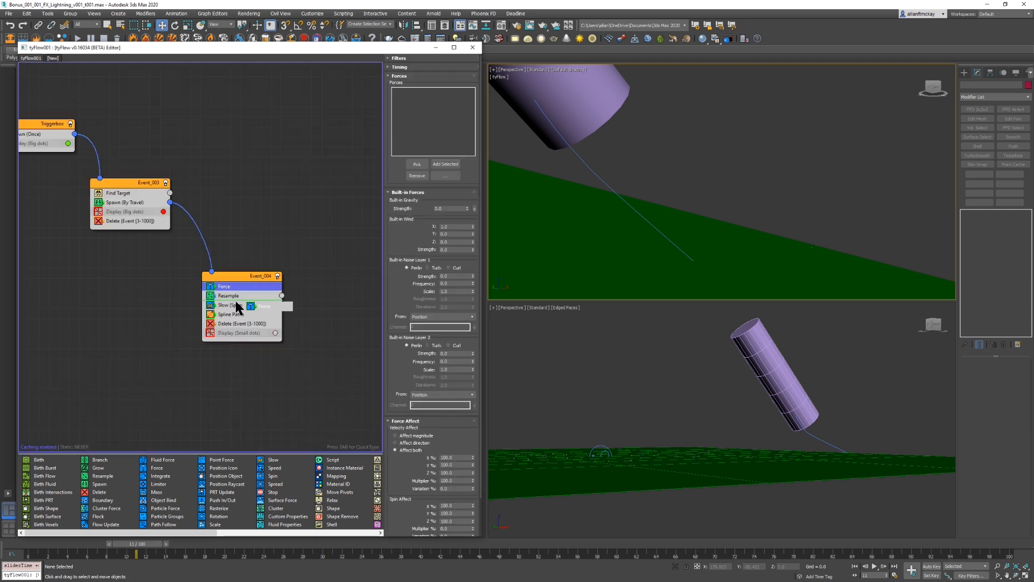
{"action": "left_click_drag", "start_coordinate": [237, 308], "coordinate": [243, 286]}
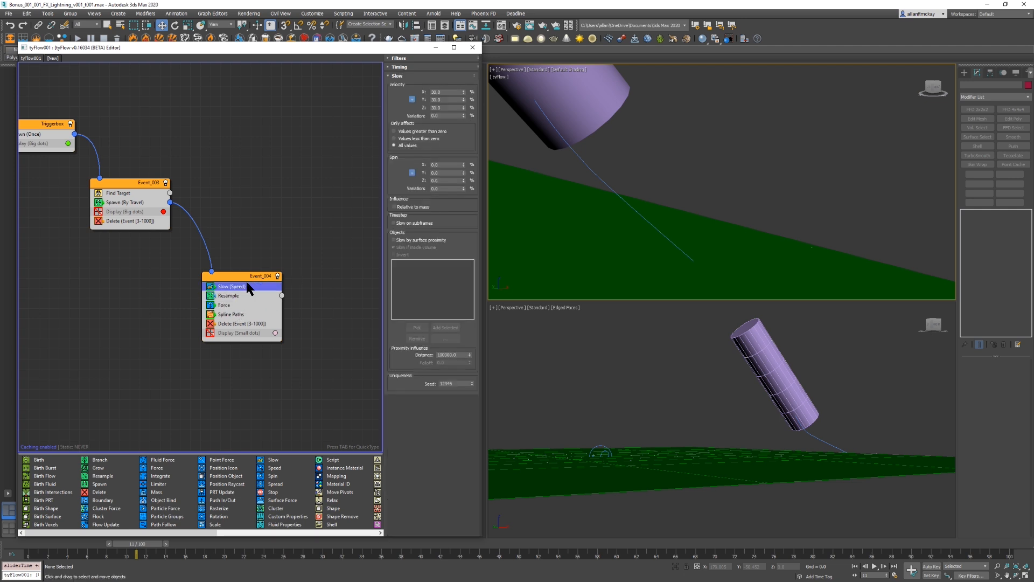
Step: Set the strength of the Force operator's built-in noise layer 1 to 3
{"action": "left_click", "coordinate": [230, 305]}
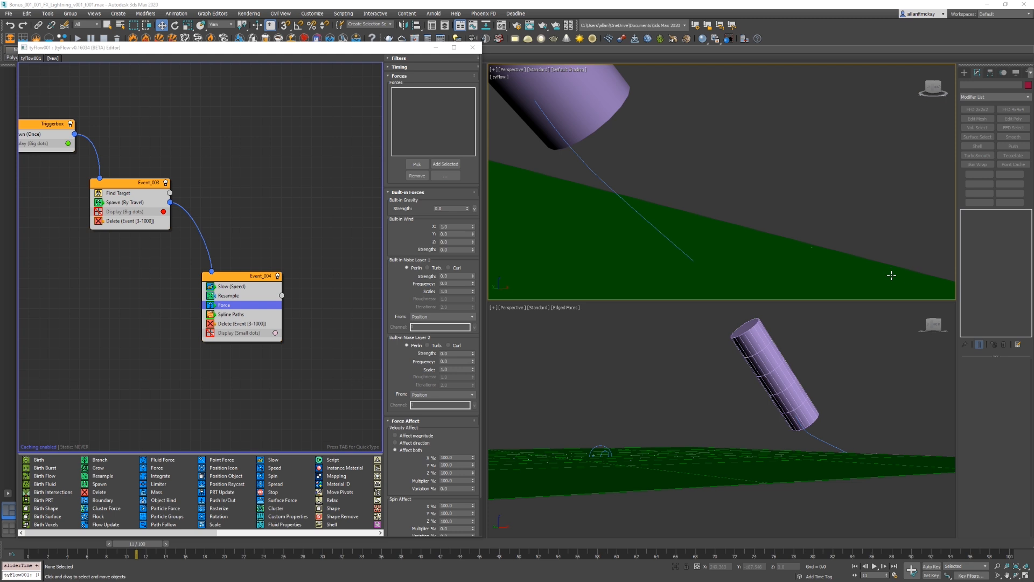
{"action": "double_click", "coordinate": [450, 274]}
{"action": "type", "text": "3"}
{"action": "key", "text": "Return"}
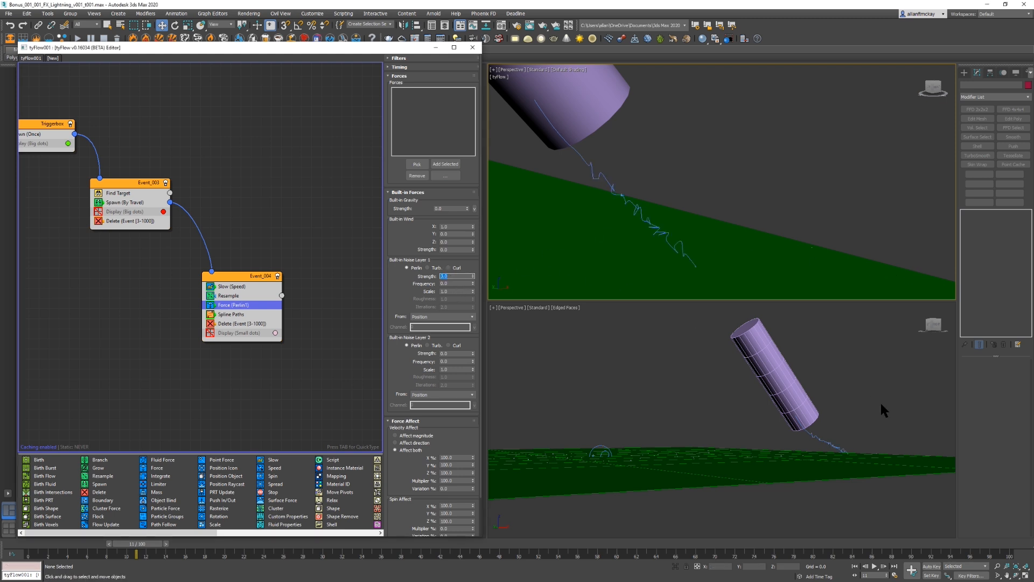
Step: Try a frequency of 2 for the Force operator's built-in noise layer 1
{"action": "double_click", "coordinate": [456, 283]}
{"action": "type", "text": "2"}
{"action": "key", "text": "Return"}
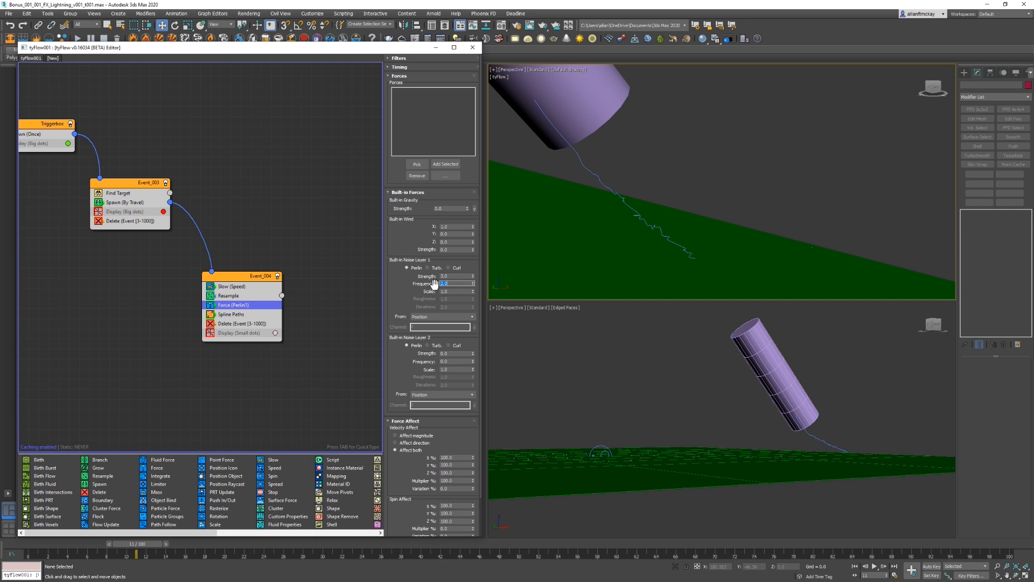
Step: Set the frequency of the Force operator's built-in noise layer 1 to 0.05
{"action": "key", "text": "BackSpace"}
{"action": "type", "text": "0.05"}
{"action": "key", "text": "Return"}
{"action": "left_click", "coordinate": [737, 185]}
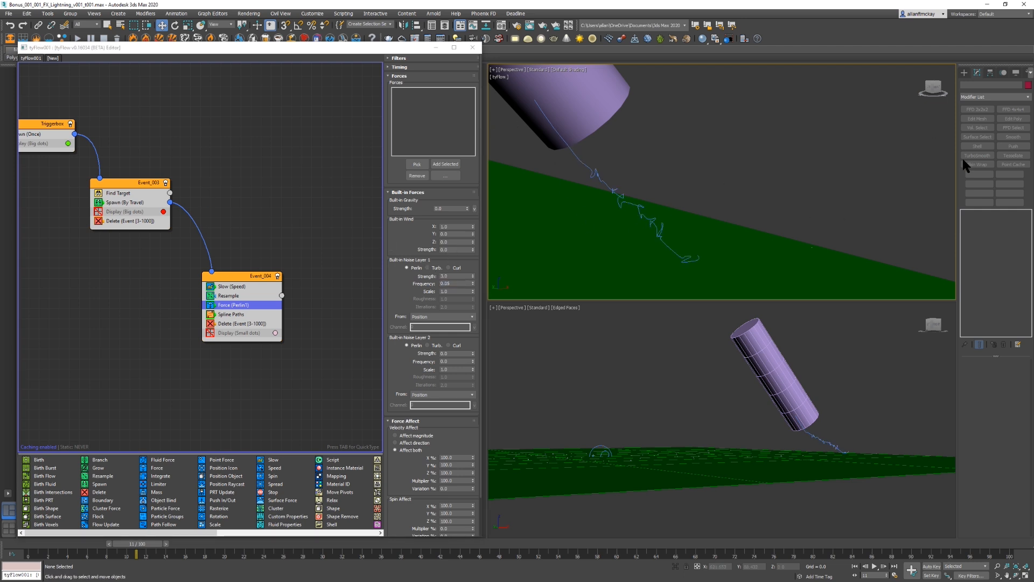
Step: Set the scale of noise layer 1 to 0.08 and play to frame 20 to check the bolts
{"action": "double_click", "coordinate": [454, 291]}
{"action": "left_click", "coordinate": [612, 224]}
{"action": "key", "text": "/"}
{"action": "left_click", "coordinate": [835, 373]}
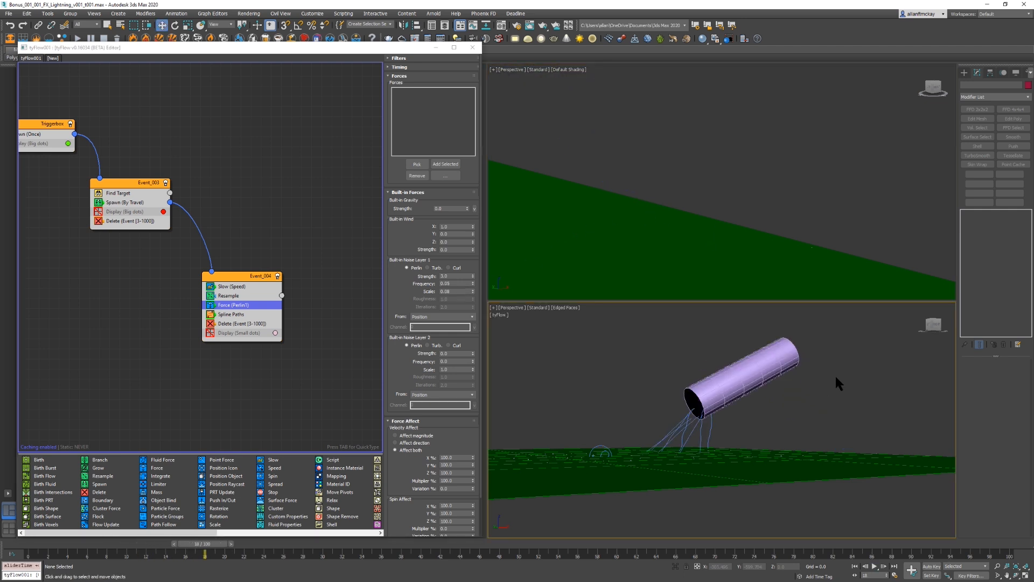
{"action": "key", "text": "/"}
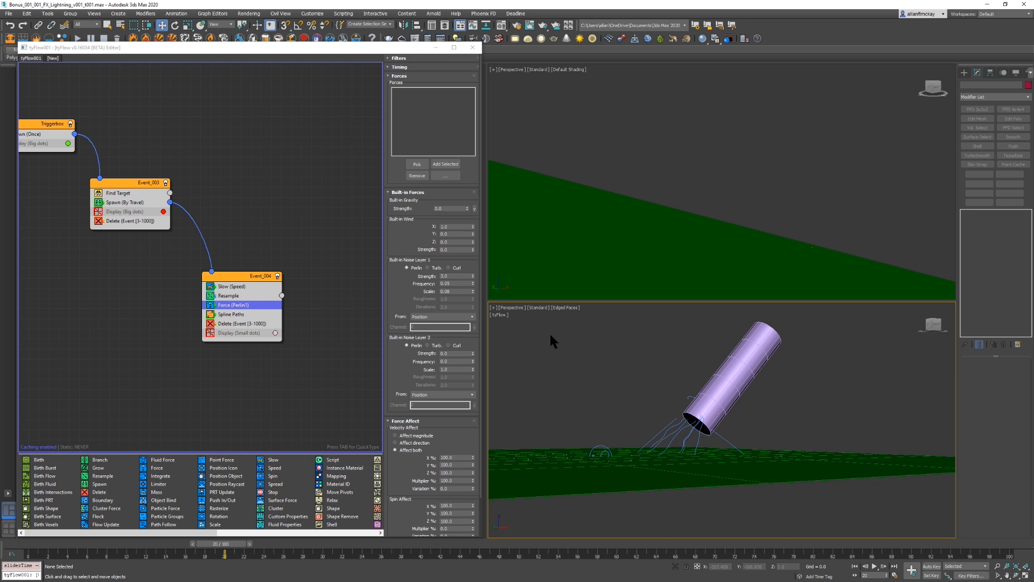
Step: Switch the Force operator's noise layer 1 to turbulence and set its iterations to 3
{"action": "left_click", "coordinate": [458, 291]}
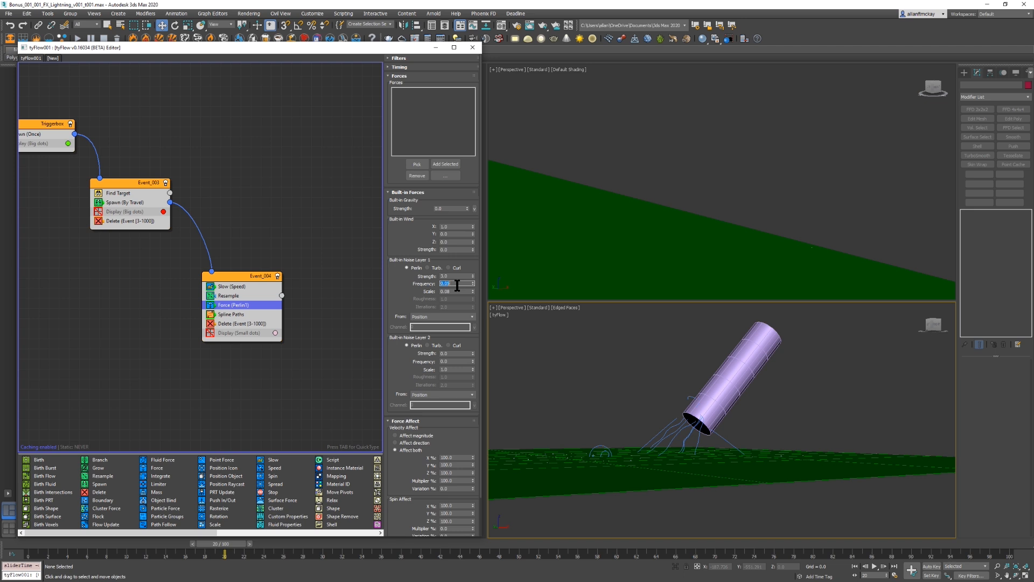
{"action": "left_click", "coordinate": [434, 268]}
{"action": "left_click", "coordinate": [448, 307]}
{"action": "type", "text": "3"}
{"action": "key", "text": "Return"}
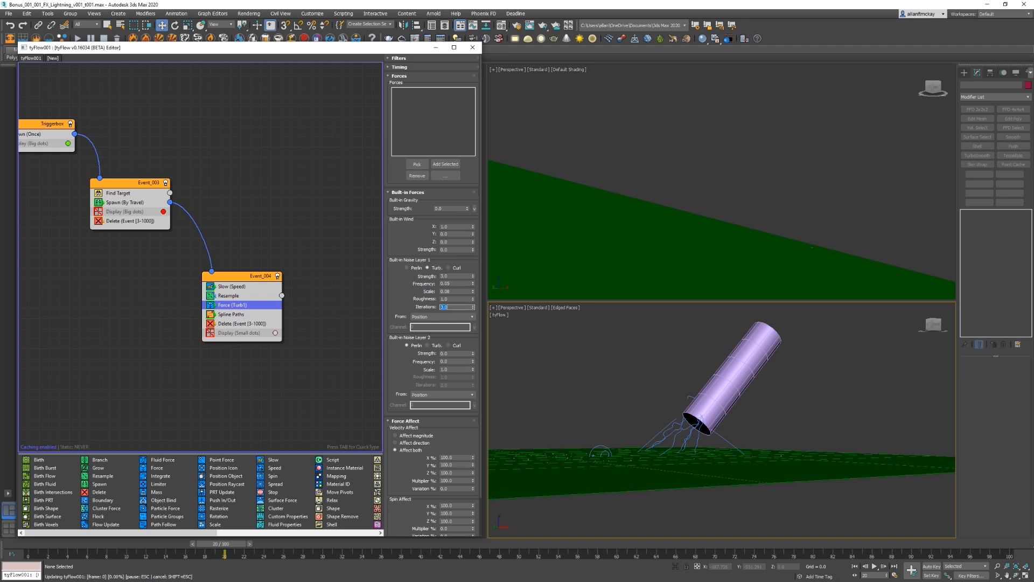
Step: Replay the animation from the start and examine the turbulent bolts around frame 20 together with the event chain
{"action": "key", "text": "slash"}
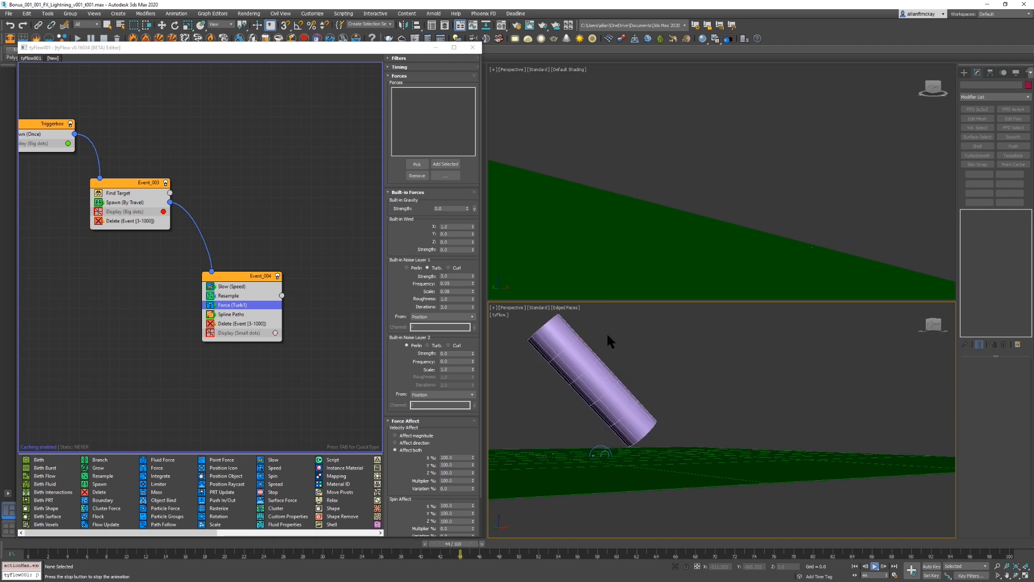
{"action": "key", "text": "slash"}
{"action": "key", "text": "Home"}
{"action": "key", "text": "slash"}
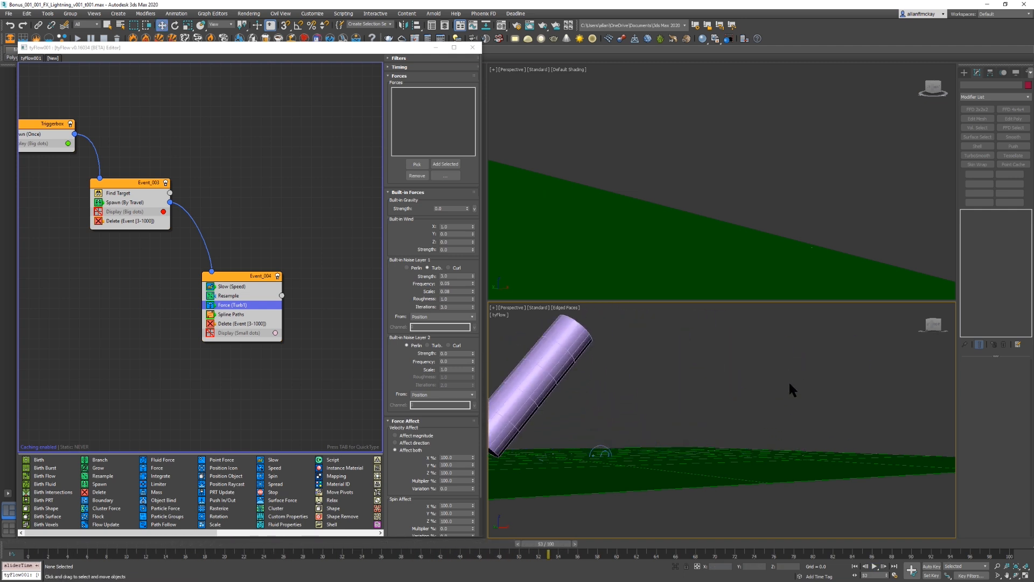
{"action": "key", "text": "w"}
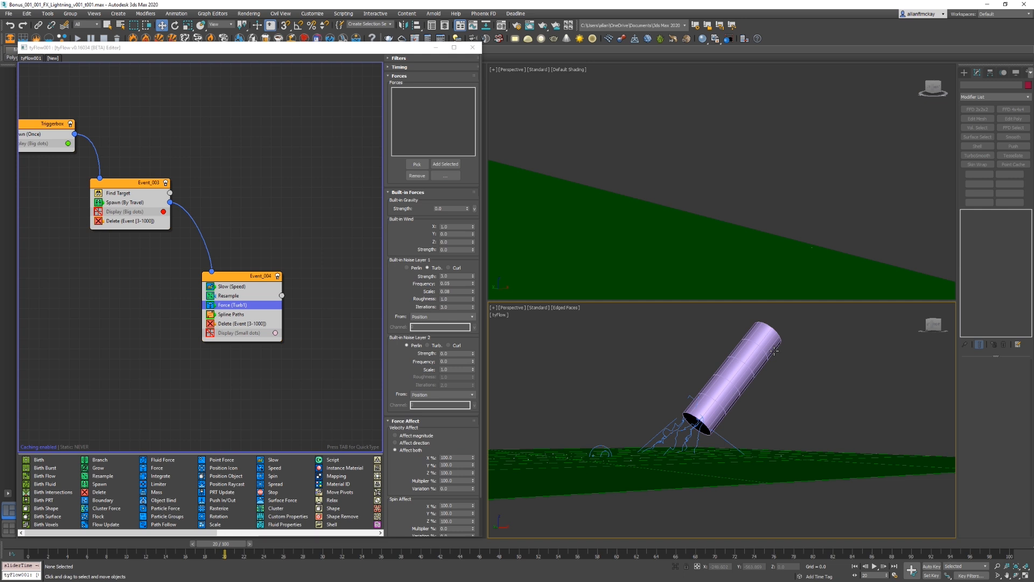
{"action": "middle_click_drag", "start_coordinate": [237, 131], "coordinate": [279, 143]}
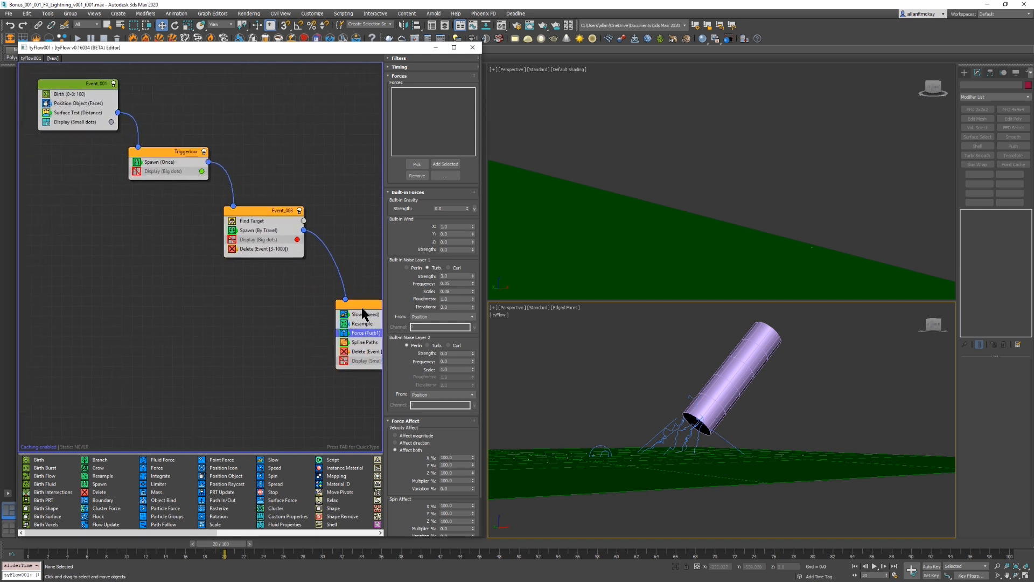
Step: Reposition Event_004 in the particle graph so it sits just below Event_003
{"action": "left_click_drag", "start_coordinate": [363, 313], "coordinate": [322, 305]}
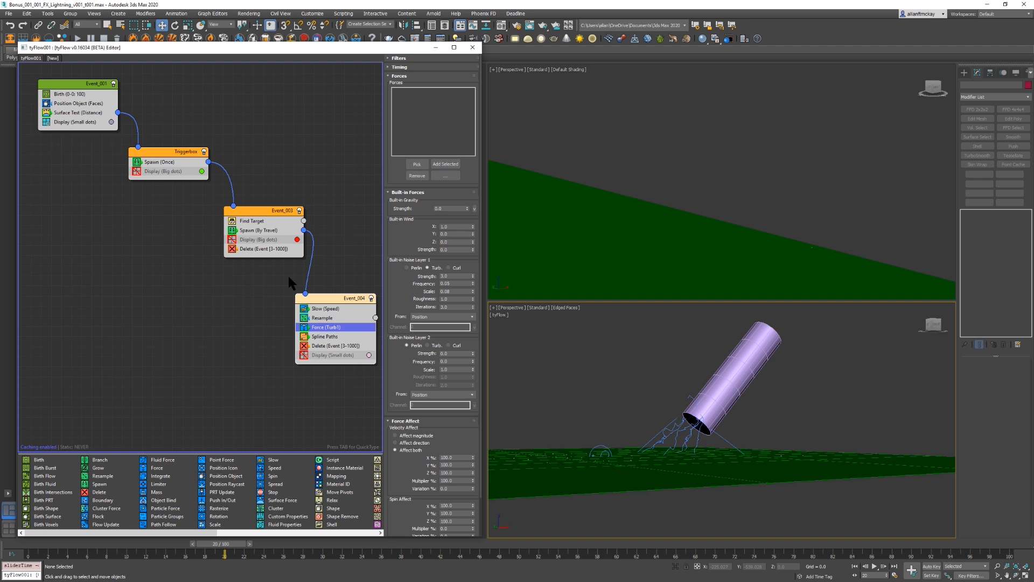
{"action": "left_click", "coordinate": [187, 172]}
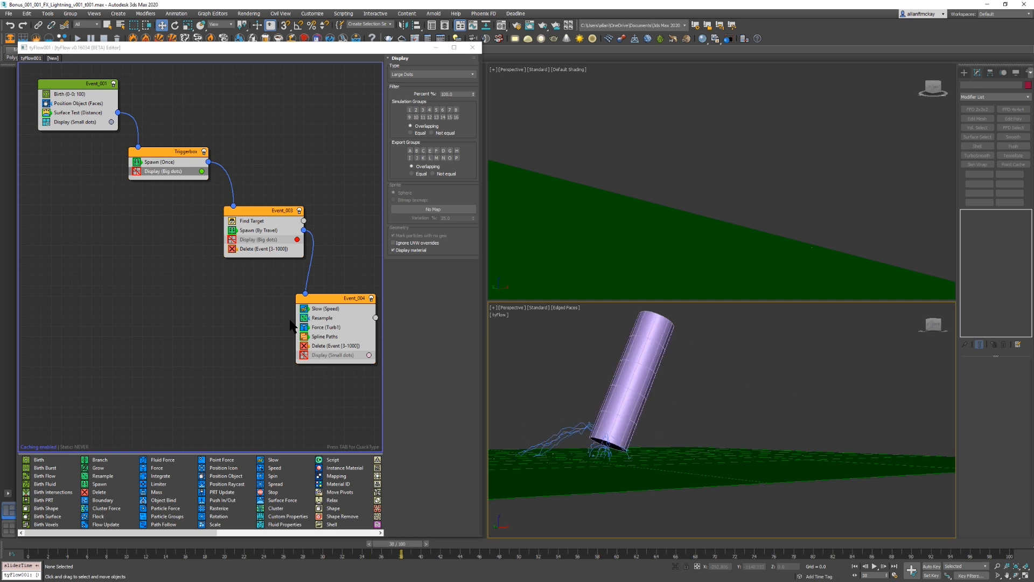
{"action": "left_click_drag", "start_coordinate": [322, 308], "coordinate": [343, 290]}
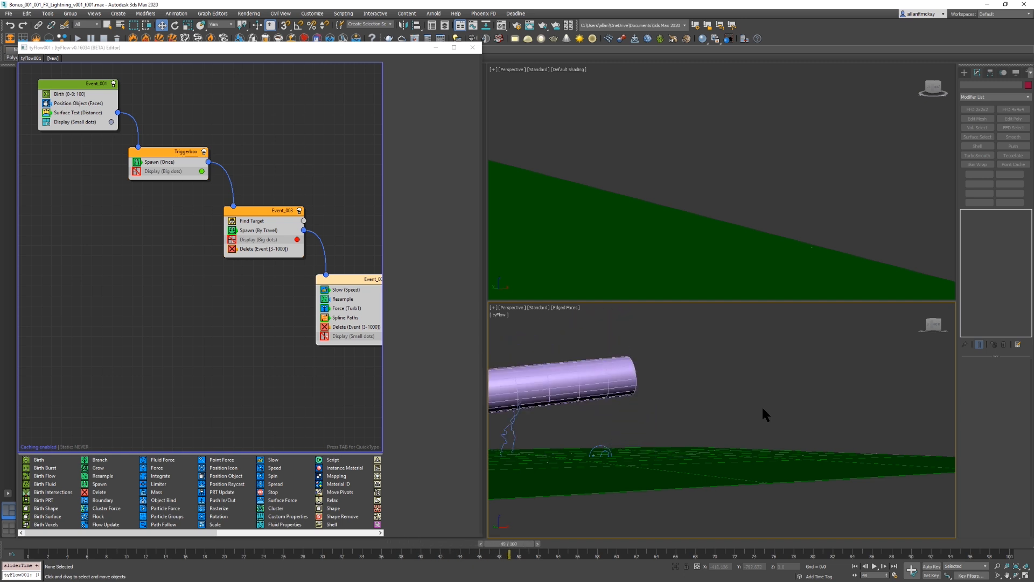
Step: Switch the Force operator's noise layer 2 to turbulence with strength 1 and frequency 15, and play the animation
{"action": "left_click", "coordinate": [340, 308]}
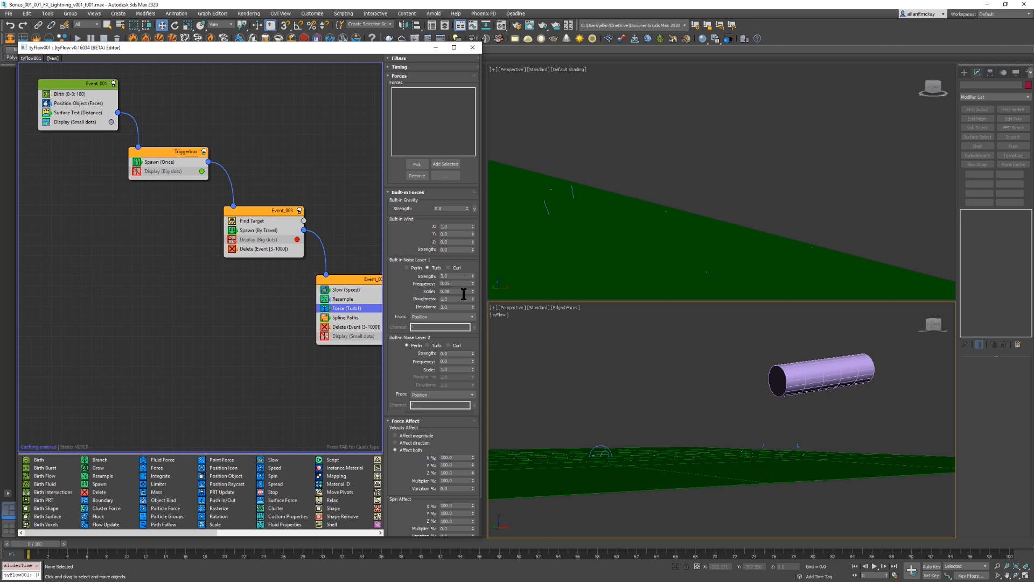
{"action": "left_click", "coordinate": [438, 345]}
{"action": "left_click", "coordinate": [657, 373]}
{"action": "key", "text": "/"}
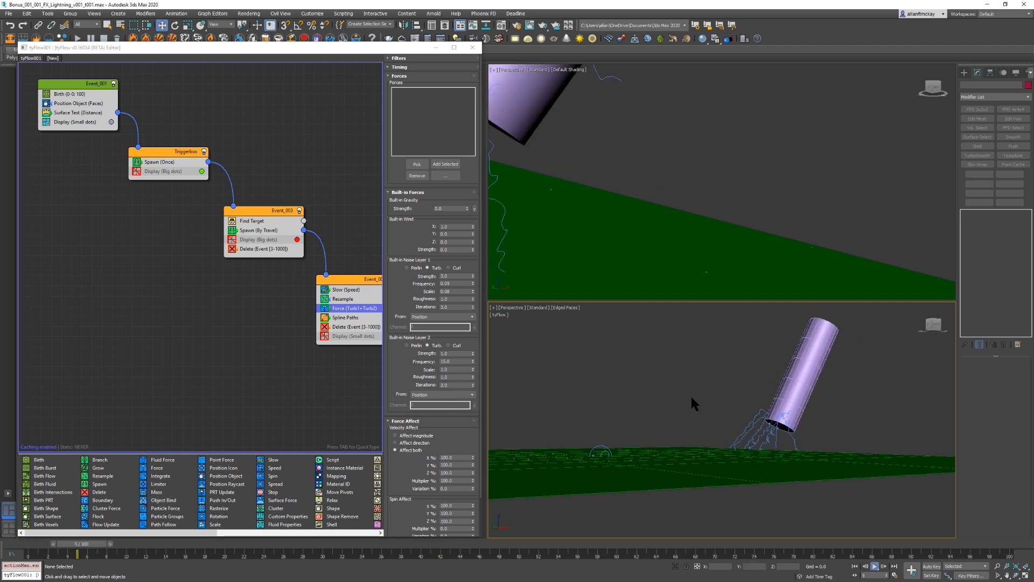
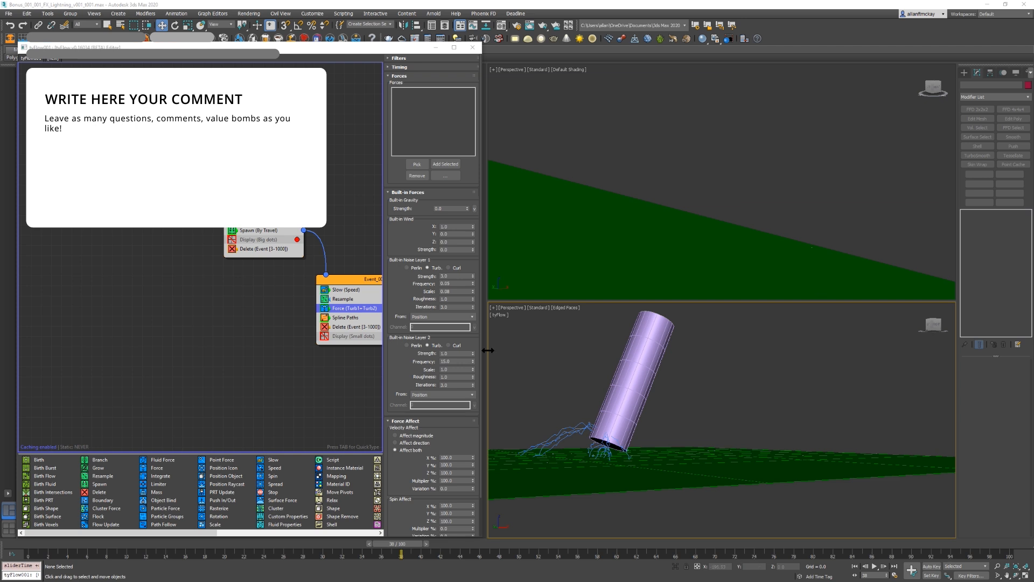
Step: Copy the Force operator from Event_004 and paste it into Event_003 between Find Target and Spawn
{"action": "right_click", "coordinate": [351, 311]}
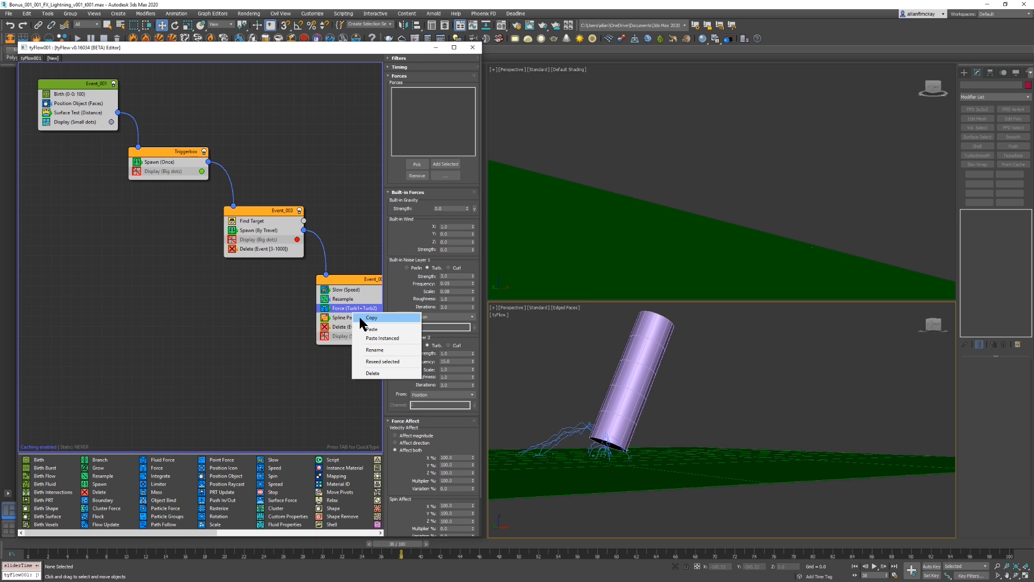
{"action": "left_click", "coordinate": [359, 316]}
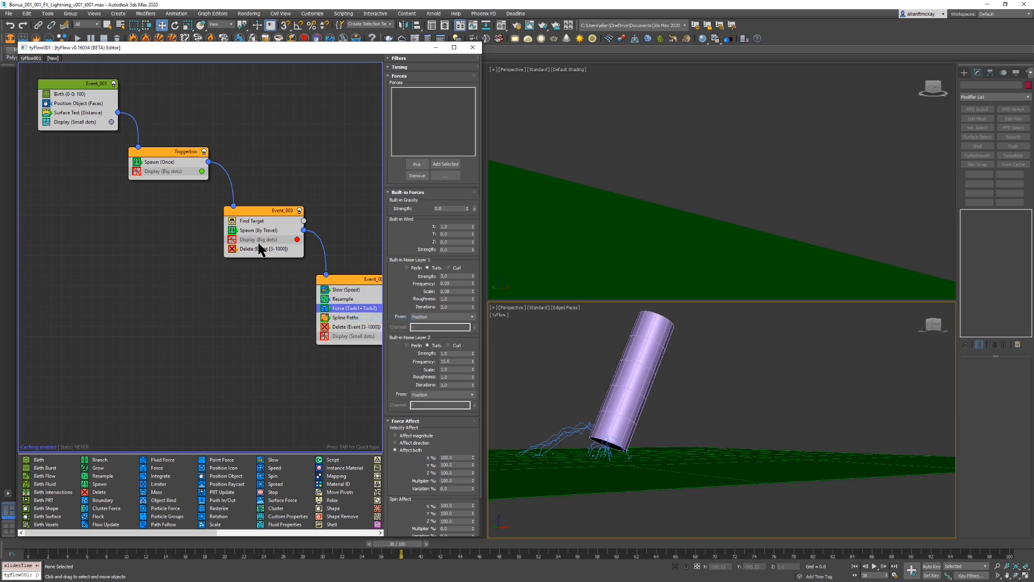
{"action": "right_click", "coordinate": [257, 224]}
{"action": "left_click", "coordinate": [277, 240]}
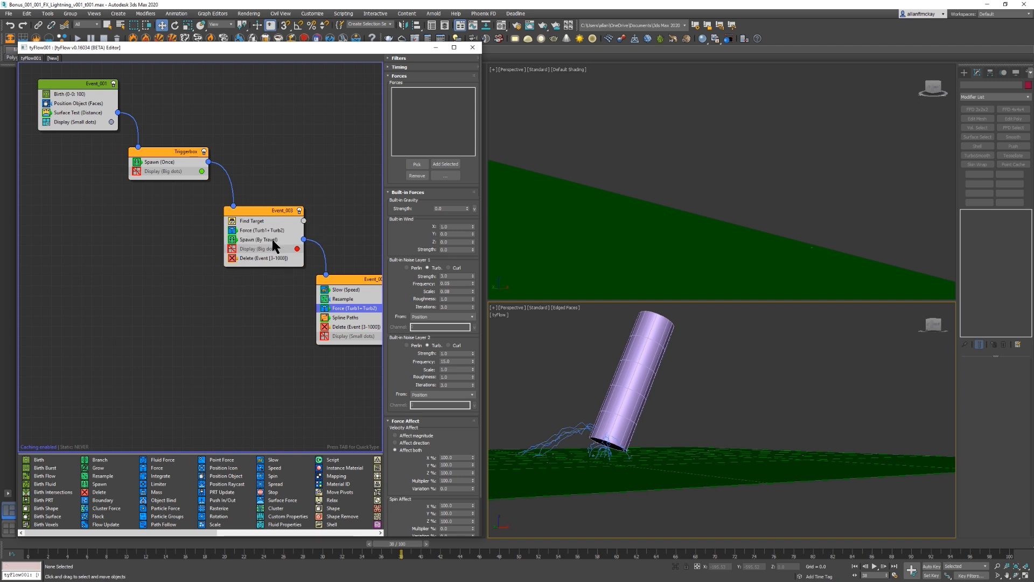
Step: Replay the animation from the start to examine the bolts with the extra force, and rewind to frame 0
{"action": "left_click", "coordinate": [781, 394]}
{"action": "key", "text": "Home"}
{"action": "key", "text": "slash"}
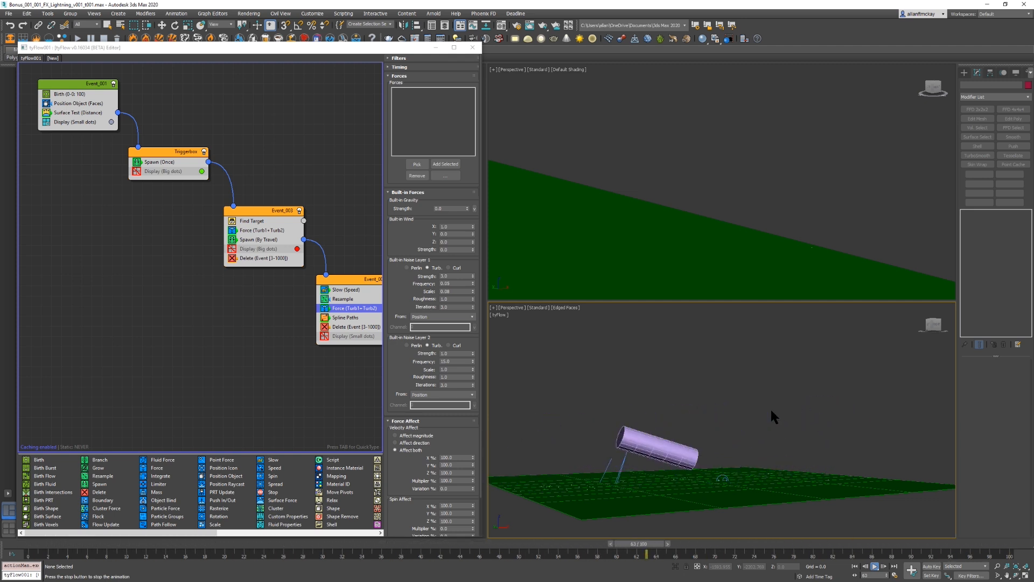
{"action": "key", "text": "w"}
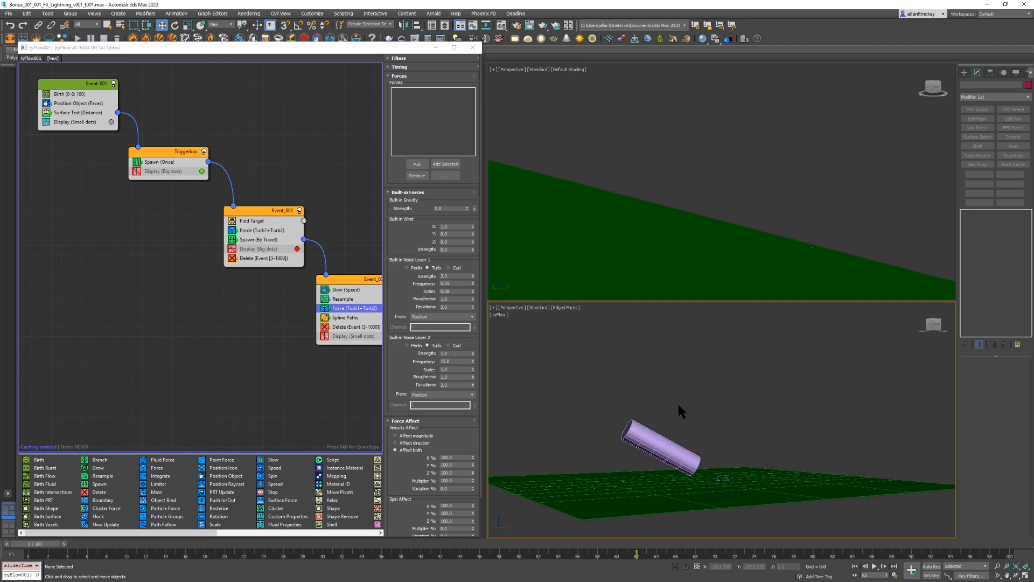
{"action": "key", "text": "Home"}
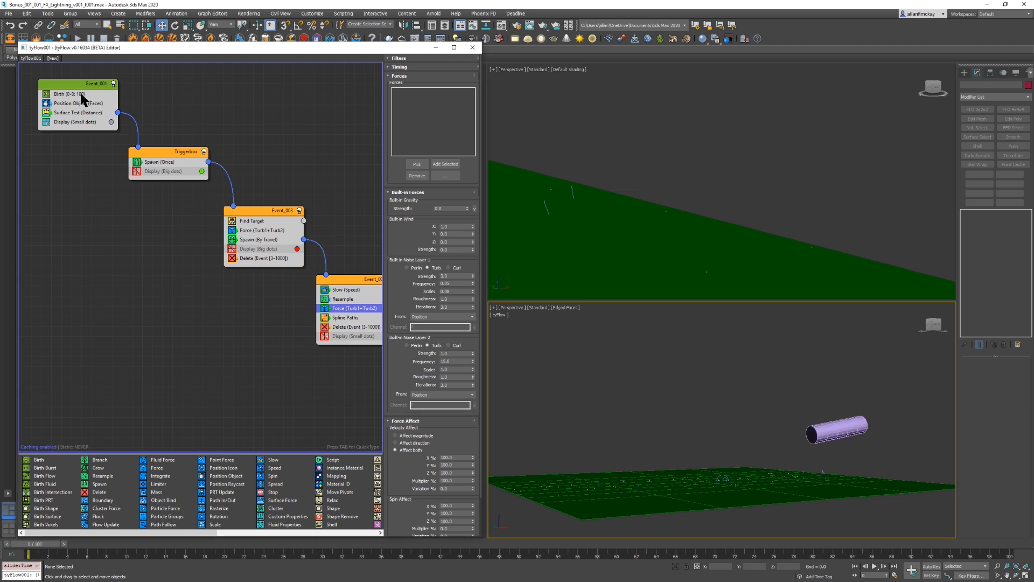
Step: Set the Birth operator's total in Event_001 to 1000 particles
{"action": "left_click", "coordinate": [85, 91]}
{"action": "double_click", "coordinate": [461, 92]}
{"action": "type", "text": "1000"}
{"action": "key", "text": "Return"}
Step: Step forward through the first two dozen frames to examine the denser lightning, and return to the start
{"action": "left_click", "coordinate": [748, 389]}
{"action": "key", "text": "period"}
{"action": "key", "text": "period"}
{"action": "key", "text": "period"}
{"action": "key", "text": "period"}
{"action": "key", "text": "period"}
{"action": "key", "text": "period"}
{"action": "key", "text": "period"}
{"action": "key", "text": "period"}
{"action": "key", "text": "period"}
{"action": "key", "text": "period"}
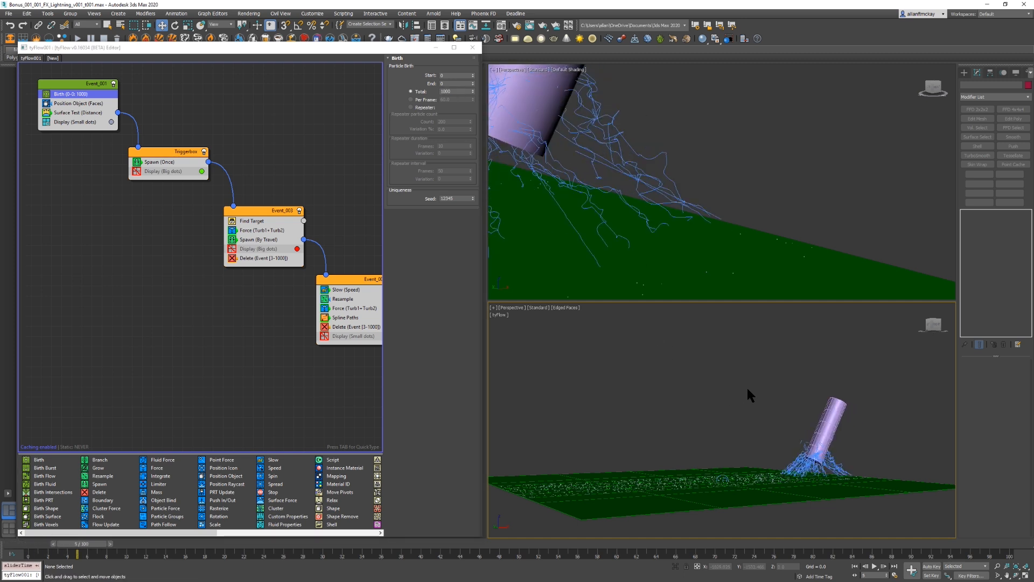
{"action": "key", "text": "period"}
{"action": "key", "text": "period"}
{"action": "key", "text": "period"}
{"action": "key", "text": "period"}
{"action": "key", "text": "period"}
{"action": "key", "text": "period"}
{"action": "key", "text": "period"}
{"action": "key", "text": "period"}
{"action": "key", "text": "period"}
{"action": "key", "text": "period"}
{"action": "key", "text": "period"}
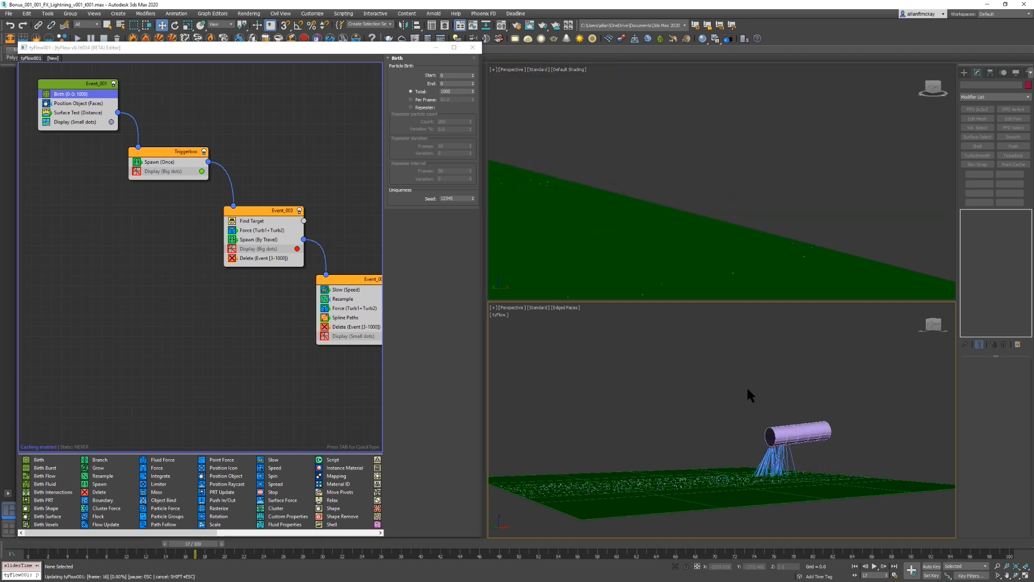
{"action": "key", "text": "period"}
{"action": "key", "text": "period"}
{"action": "key", "text": "period"}
{"action": "key", "text": "period"}
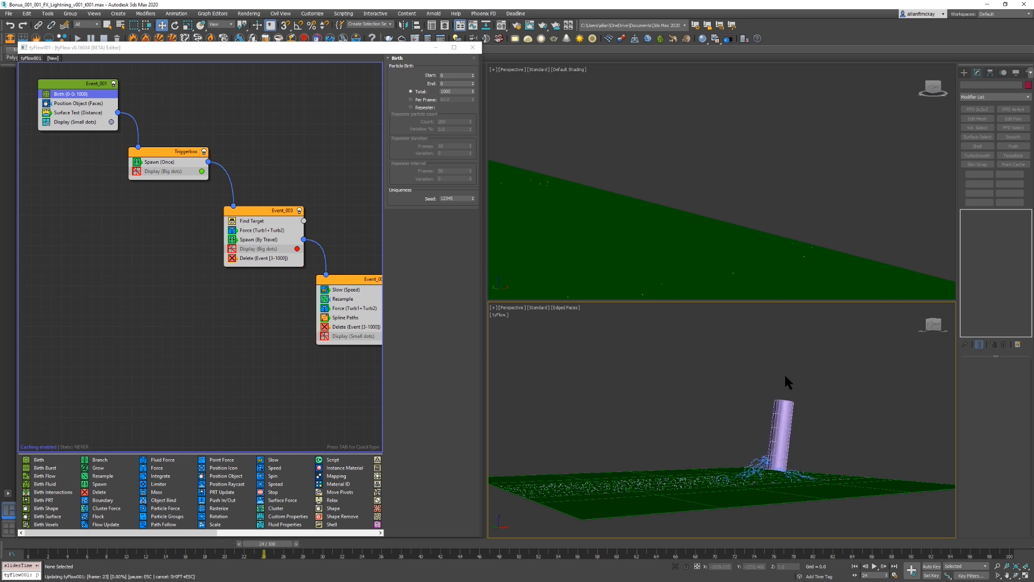
{"action": "key", "text": "Home"}
Step: Create a large cylinder around the animated cylinder in the Right view, about 117.64 in radius and 164.4 high
{"action": "left_click", "coordinate": [888, 144]}
{"action": "left_click", "coordinate": [964, 72]}
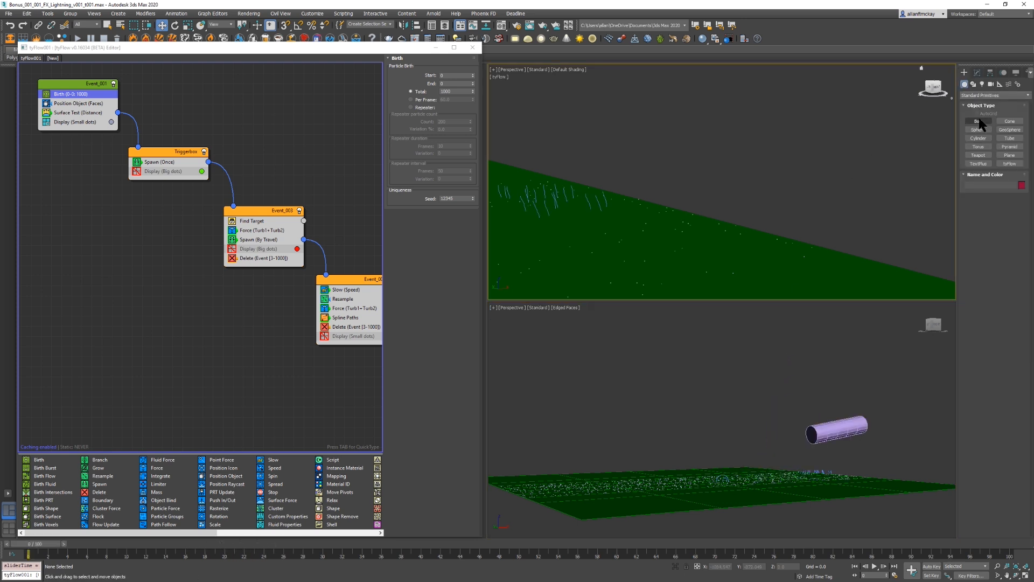
{"action": "left_click", "coordinate": [978, 138]}
{"action": "scroll", "coordinate": [772, 173], "scroll_direction": "down", "scroll_amount": 6}
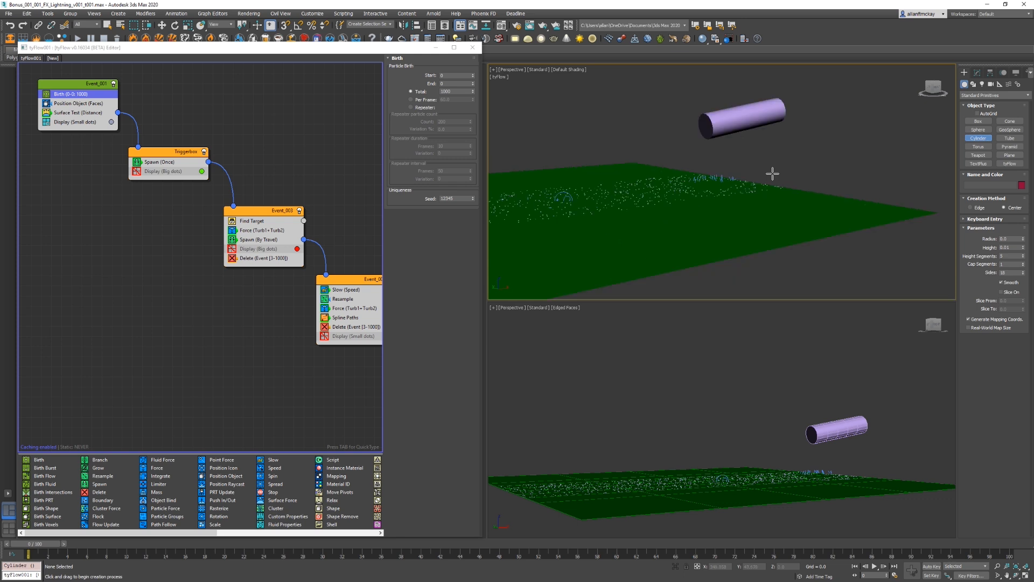
{"action": "key", "text": "f"}
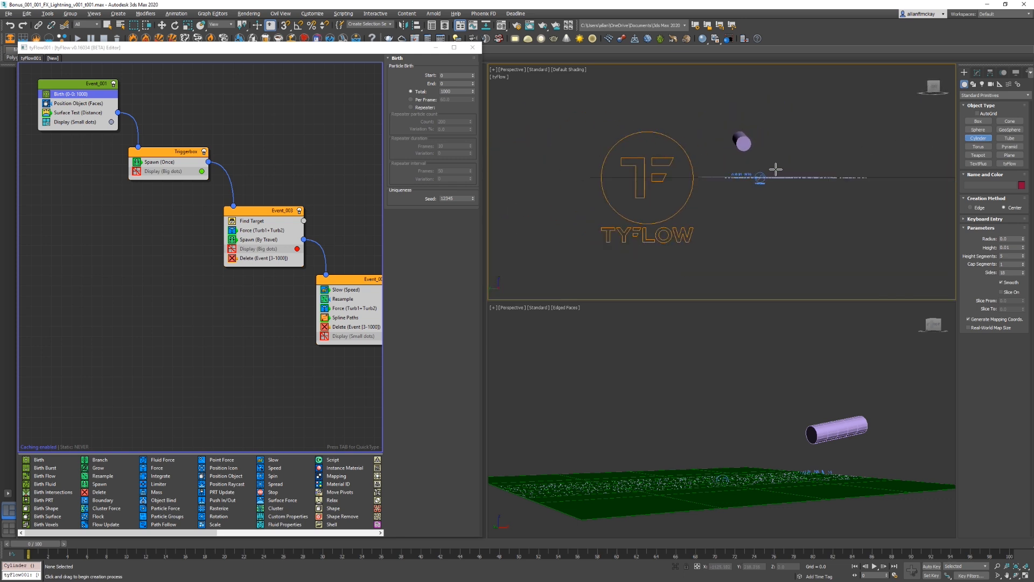
{"action": "key", "text": "r"}
{"action": "middle_click_drag", "start_coordinate": [670, 228], "coordinate": [680, 278]}
{"action": "scroll", "coordinate": [681, 278], "scroll_direction": "down", "scroll_amount": 2}
{"action": "left_click_drag", "start_coordinate": [704, 192], "coordinate": [800, 221]}
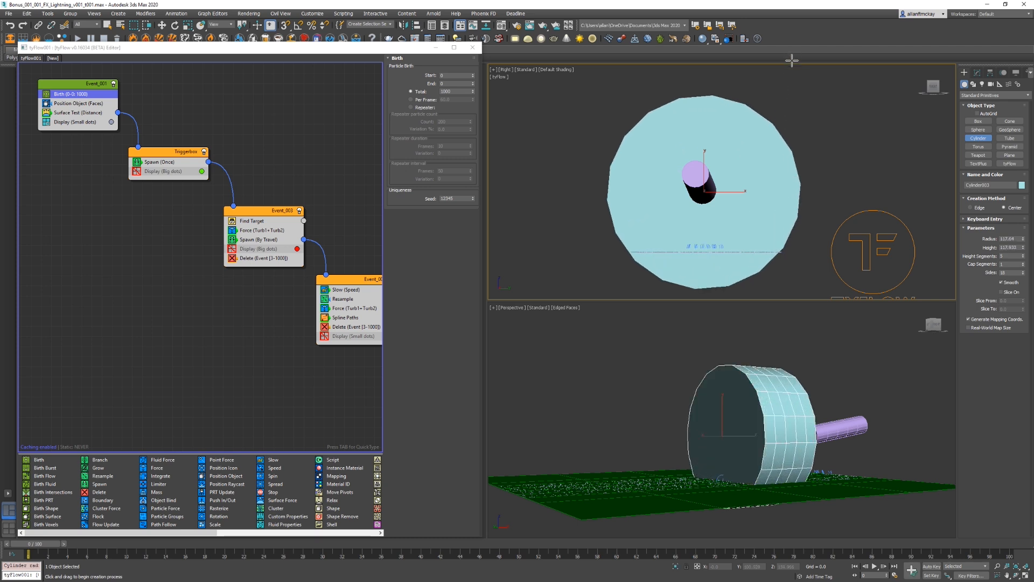
{"action": "key", "text": "p"}
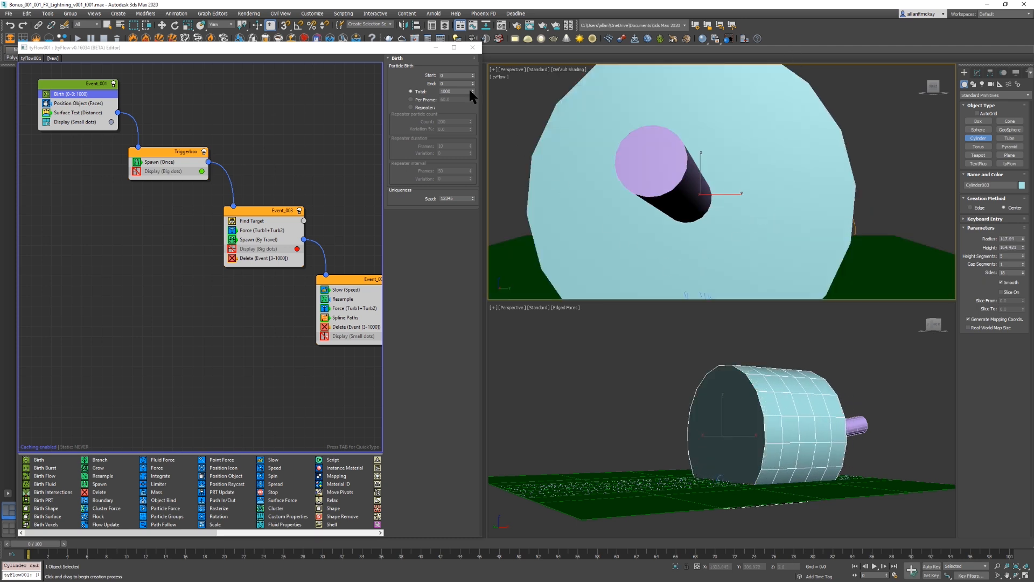
Step: Lengthen the large cylinder to a height of 750 and move it along its axis to enclose the ground particles
{"action": "left_click_drag", "start_coordinate": [785, 165], "coordinate": [755, 164], "text": "alt"}
{"action": "middle_click_drag", "start_coordinate": [755, 164], "coordinate": [722, 166], "text": "alt"}
{"action": "scroll", "coordinate": [722, 166], "scroll_direction": "down", "scroll_amount": 5}
{"action": "key", "text": "F3"}
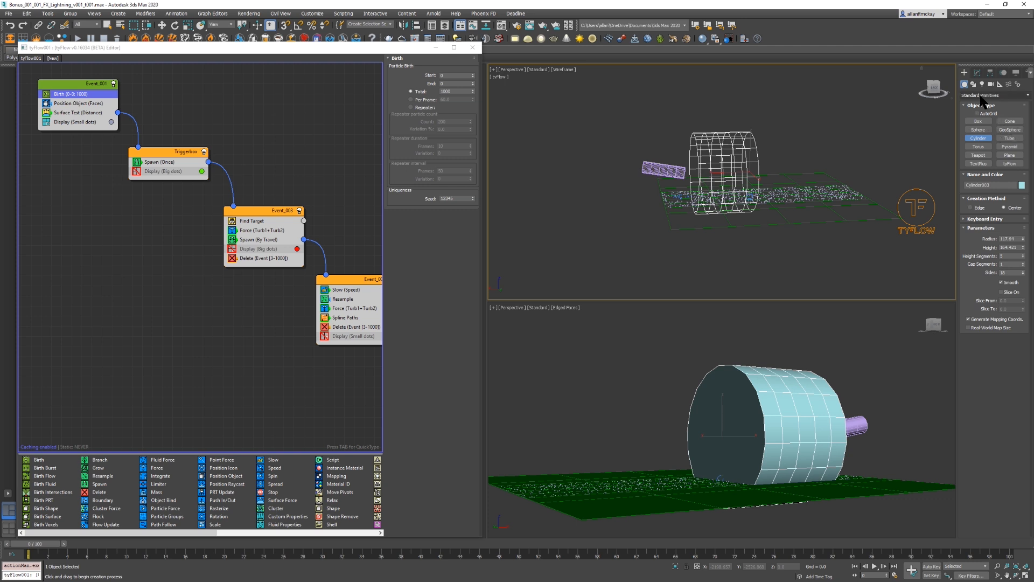
{"action": "left_click", "coordinate": [977, 73]}
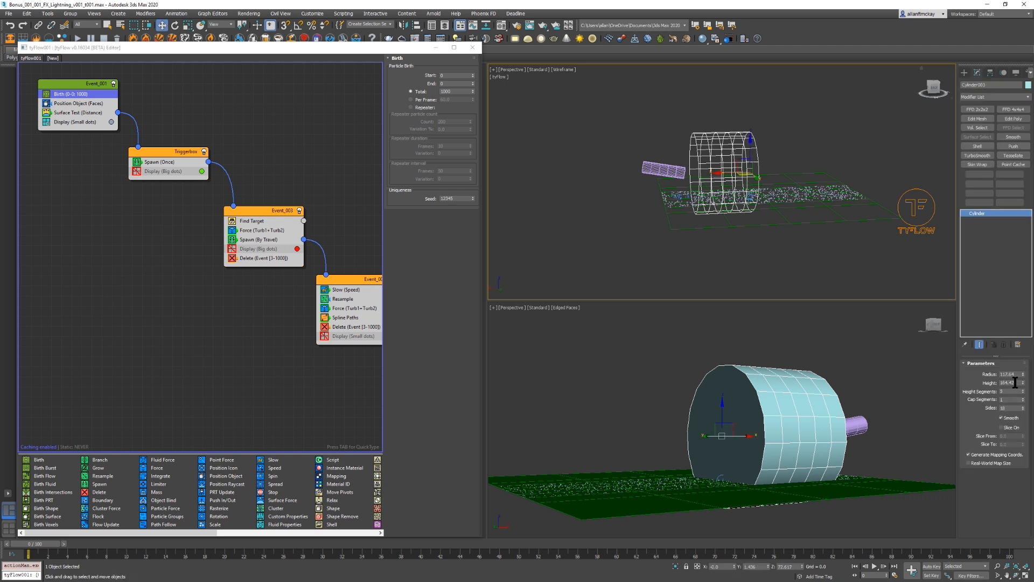
{"action": "type", "text": "500"}
{"action": "key", "text": "Return"}
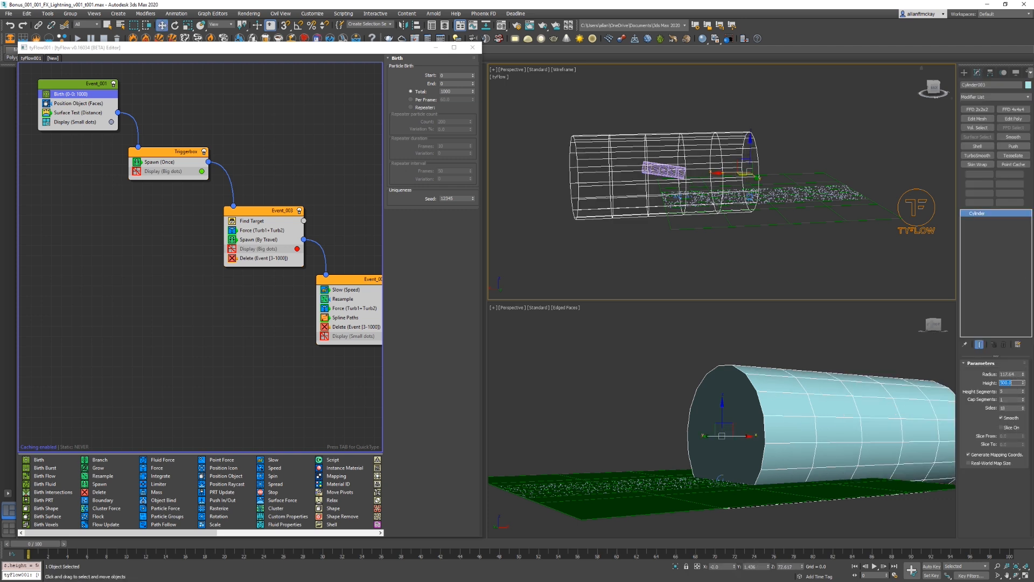
{"action": "left_click_drag", "start_coordinate": [729, 173], "coordinate": [848, 169]}
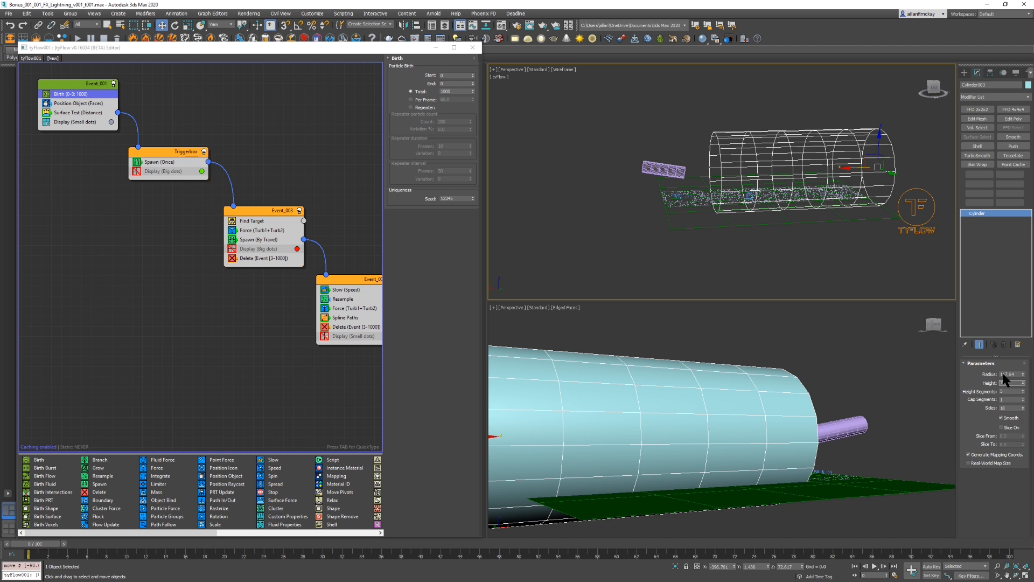
{"action": "key", "text": "Return"}
{"action": "left_click_drag", "start_coordinate": [855, 167], "coordinate": [884, 165]}
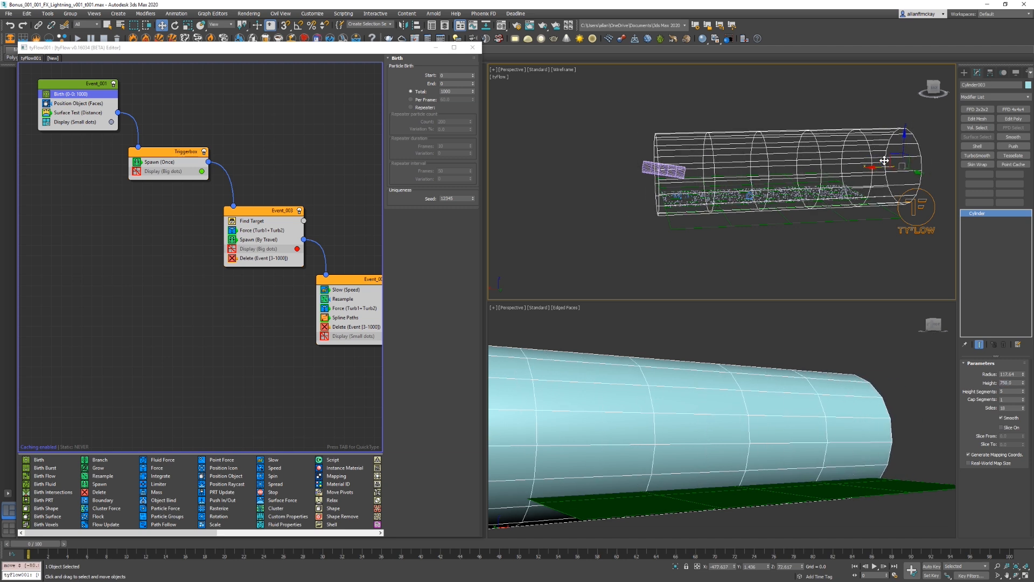
Step: Add an Edit Poly modifier to the large cylinder and delete both end caps to make an open tunnel
{"action": "middle_click_drag", "start_coordinate": [625, 176], "coordinate": [701, 186], "text": "alt"}
{"action": "left_click", "coordinate": [1004, 426]}
{"action": "left_click", "coordinate": [760, 189]}
{"action": "key", "text": "Delete"}
{"action": "middle_click_drag", "start_coordinate": [765, 181], "coordinate": [779, 151], "text": "alt"}
{"action": "left_click", "coordinate": [790, 175]}
{"action": "key", "text": "Delete"}
{"action": "left_click", "coordinate": [1003, 427]}
{"action": "left_click", "coordinate": [523, 136]}
Step: Duplicate Event_001 and place the copy below the original in the particle graph
{"action": "left_click", "coordinate": [186, 101]}
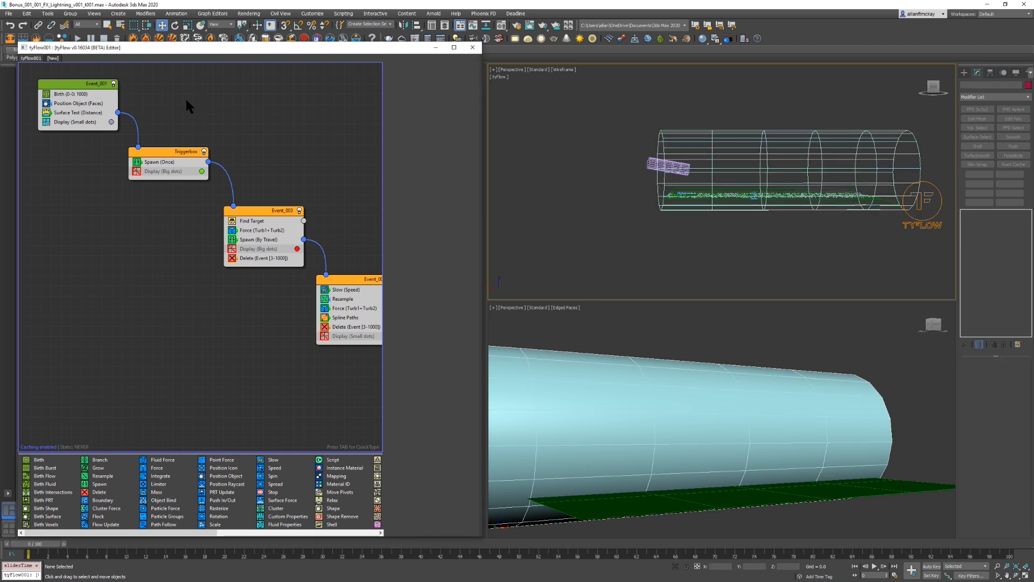
{"action": "left_click", "coordinate": [76, 83]}
{"action": "right_click", "coordinate": [75, 83]}
{"action": "left_click", "coordinate": [89, 88]}
{"action": "right_click", "coordinate": [53, 172]}
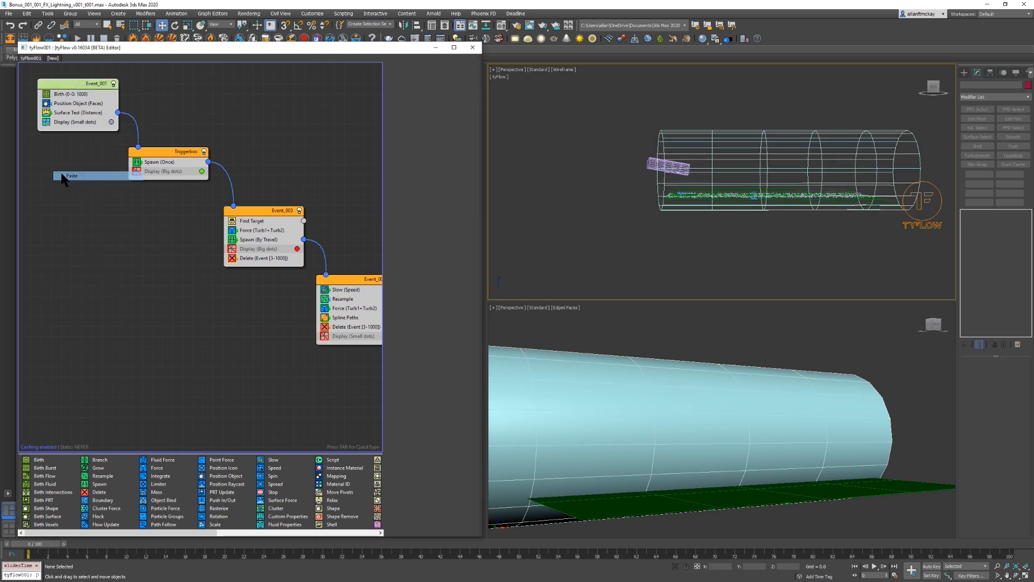
{"action": "left_click", "coordinate": [67, 176]}
Step: Disable the original Event_001 and wire the copy's Surface Test output to the Triggerbox event
{"action": "left_click", "coordinate": [113, 84]}
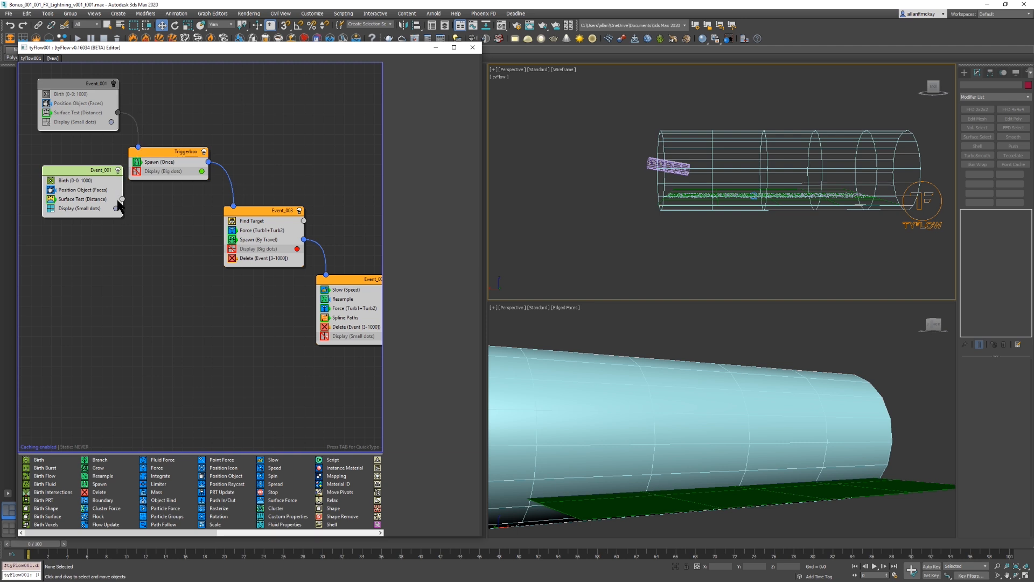
{"action": "left_click_drag", "start_coordinate": [136, 146], "coordinate": [138, 147]}
Step: Replace the ground plane with the large open cylinder as the emitter in the copied event's Position Object operator
{"action": "left_click", "coordinate": [84, 191]}
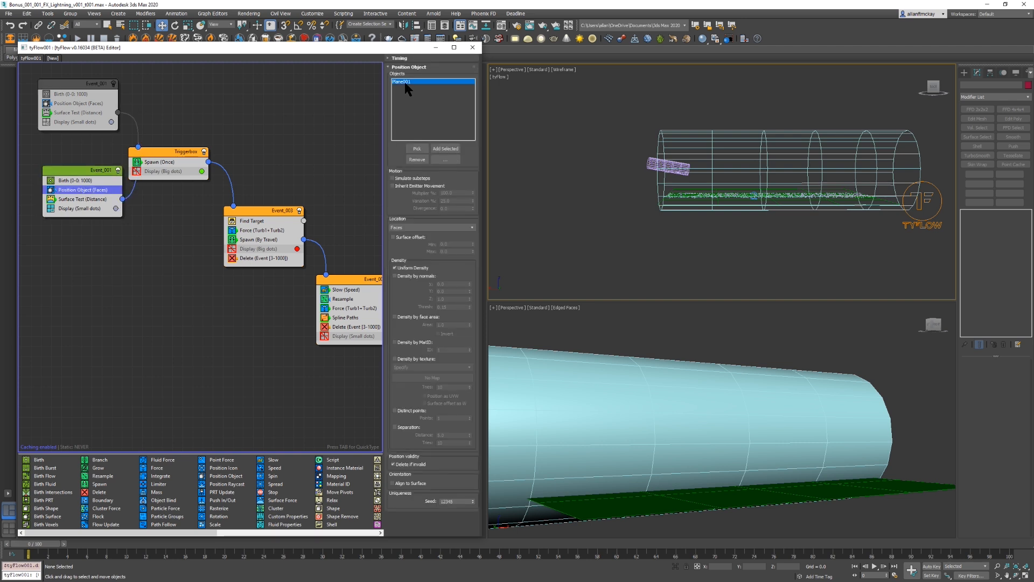
{"action": "left_click", "coordinate": [417, 160]}
{"action": "left_click", "coordinate": [417, 149]}
{"action": "left_click", "coordinate": [722, 141]}
Step: Step through the frames looking into the tunnel to examine the bolts from its walls, and return to the start
{"action": "middle_click_drag", "start_coordinate": [630, 371], "coordinate": [548, 355], "text": "alt"}
{"action": "key", "text": "period"}
{"action": "key", "text": "period"}
{"action": "key", "text": "period"}
{"action": "key", "text": "period"}
{"action": "key", "text": "period"}
{"action": "key", "text": "period"}
{"action": "key", "text": "period"}
{"action": "key", "text": "period"}
{"action": "key", "text": "period"}
{"action": "key", "text": "period"}
{"action": "key", "text": "period"}
{"action": "key", "text": "period"}
{"action": "key", "text": "period"}
{"action": "key", "text": "period"}
{"action": "key", "text": "period"}
{"action": "key", "text": "period"}
{"action": "key", "text": "period"}
{"action": "key", "text": "period"}
{"action": "key", "text": "period"}
{"action": "key", "text": "period"}
{"action": "key", "text": "period"}
{"action": "key", "text": "period"}
{"action": "key", "text": "period"}
{"action": "key", "text": "period"}
{"action": "key", "text": "period"}
{"action": "key", "text": "period"}
{"action": "key", "text": "period"}
{"action": "key", "text": "period"}
{"action": "key", "text": "period"}
{"action": "key", "text": "period"}
{"action": "key", "text": "period"}
{"action": "key", "text": "period"}
{"action": "key", "text": "period"}
{"action": "key", "text": "period"}
{"action": "key", "text": "period"}
{"action": "key", "text": "period"}
{"action": "key", "text": "period"}
{"action": "key", "text": "period"}
{"action": "key", "text": "period"}
{"action": "key", "text": "period"}
{"action": "key", "text": "period"}
{"action": "key", "text": "period"}
{"action": "key", "text": "period"}
{"action": "key", "text": "period"}
{"action": "key", "text": "period"}
{"action": "key", "text": "period"}
{"action": "key", "text": "period"}
{"action": "key", "text": "period"}
{"action": "key", "text": "period"}
{"action": "key", "text": "period"}
{"action": "key", "text": "period"}
{"action": "key", "text": "period"}
{"action": "key", "text": "period"}
{"action": "key", "text": "period"}
{"action": "key", "text": "period"}
{"action": "key", "text": "period"}
{"action": "key", "text": "period"}
{"action": "key", "text": "period"}
{"action": "key", "text": "period"}
{"action": "key", "text": "period"}
{"action": "key", "text": "period"}
{"action": "key", "text": "Home"}
Step: Set the radius of the large open cylinder's base Cylinder object to 75
{"action": "left_click", "coordinate": [774, 203]}
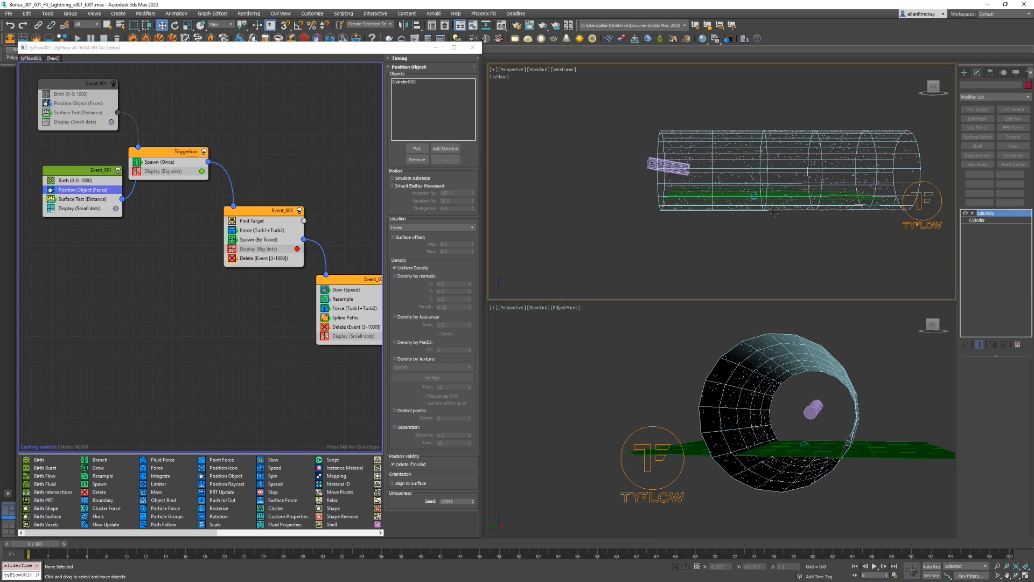
{"action": "left_click", "coordinate": [993, 221]}
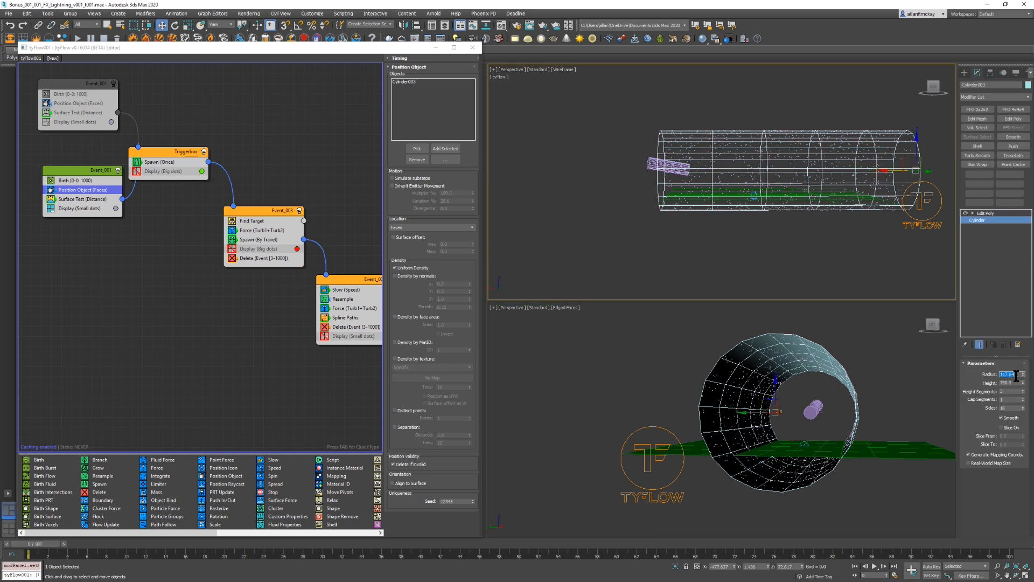
{"action": "type", "text": "75"}
{"action": "key", "text": "Return"}
Step: Step forward through the frames looking into the resized tunnel to examine how the particles line up with its walls
{"action": "middle_click_drag", "start_coordinate": [797, 248], "coordinate": [819, 179], "text": "alt"}
{"action": "left_click", "coordinate": [821, 173]}
{"action": "key", "text": "period"}
{"action": "key", "text": "period"}
{"action": "key", "text": "period"}
{"action": "key", "text": "period"}
{"action": "key", "text": "period"}
{"action": "key", "text": "period"}
{"action": "key", "text": "period"}
{"action": "key", "text": "period"}
{"action": "key", "text": "period"}
{"action": "key", "text": "period"}
{"action": "key", "text": "period"}
{"action": "key", "text": "period"}
{"action": "key", "text": "period"}
{"action": "key", "text": "period"}
{"action": "key", "text": "period"}
{"action": "key", "text": "period"}
{"action": "key", "text": "period"}
{"action": "key", "text": "period"}
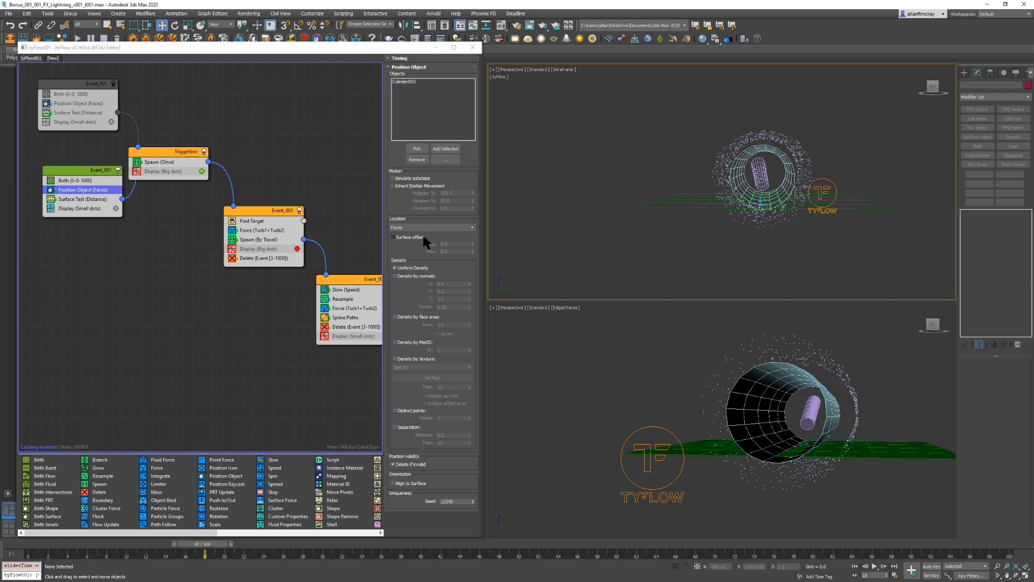
Step: Toggle the copied event's Surface offset option to refresh the particles on the tunnel, and play the animation from the start
{"action": "left_click", "coordinate": [393, 237]}
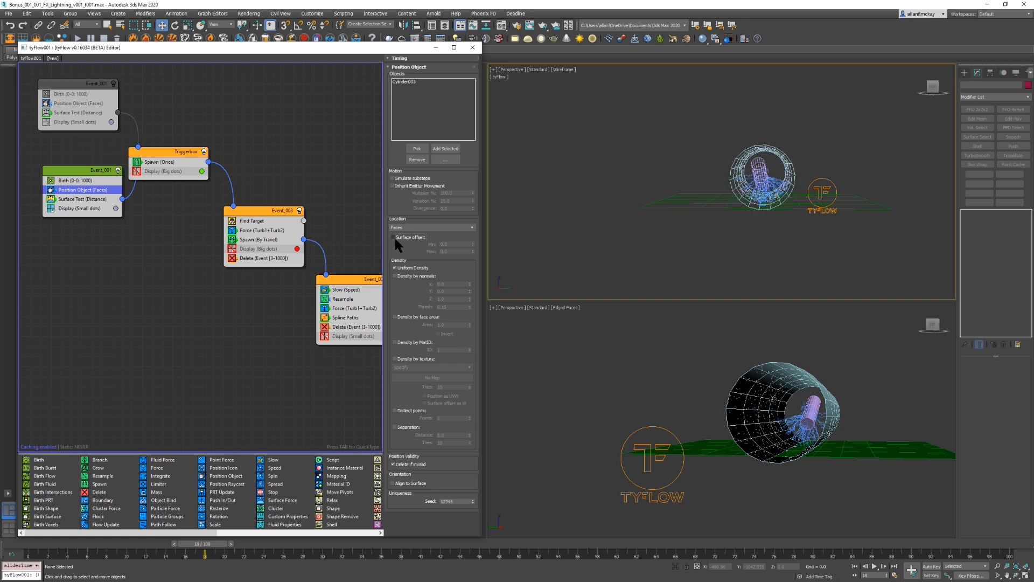
{"action": "key", "text": "Home"}
{"action": "middle_click_drag", "start_coordinate": [743, 221], "coordinate": [761, 187], "text": "alt"}
{"action": "scroll", "coordinate": [762, 186], "scroll_direction": "up", "scroll_amount": 3}
{"action": "key", "text": "/"}
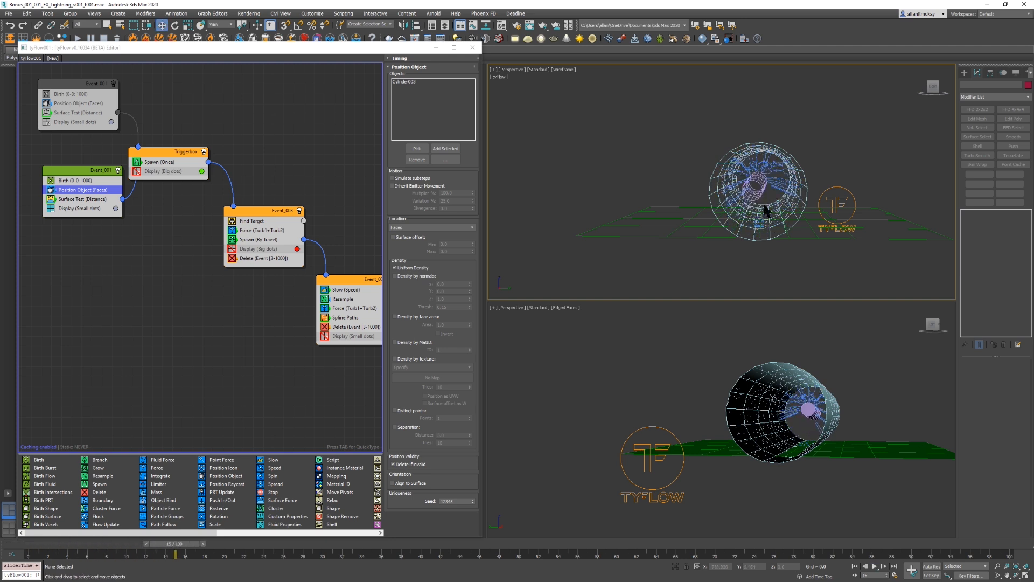
Step: Hide the large open cylinder in the scene
{"action": "middle_click_drag", "start_coordinate": [873, 405], "coordinate": [778, 403], "text": "alt"}
{"action": "left_click", "coordinate": [784, 409]}
{"action": "key", "text": "alt+h"}
Step: Step through the frames without the tunnel mesh to examine the bolts reaching the animated cylinder, and return to the start
{"action": "key", "text": "period"}
{"action": "key", "text": "period"}
{"action": "key", "text": "period"}
{"action": "key", "text": "period"}
{"action": "key", "text": "period"}
{"action": "key", "text": "period"}
{"action": "key", "text": "period"}
{"action": "key", "text": "period"}
{"action": "key", "text": "period"}
{"action": "key", "text": "period"}
{"action": "key", "text": "period"}
{"action": "key", "text": "period"}
{"action": "key", "text": "period"}
{"action": "key", "text": "period"}
{"action": "key", "text": "period"}
{"action": "key", "text": "period"}
{"action": "key", "text": "period"}
{"action": "key", "text": "period"}
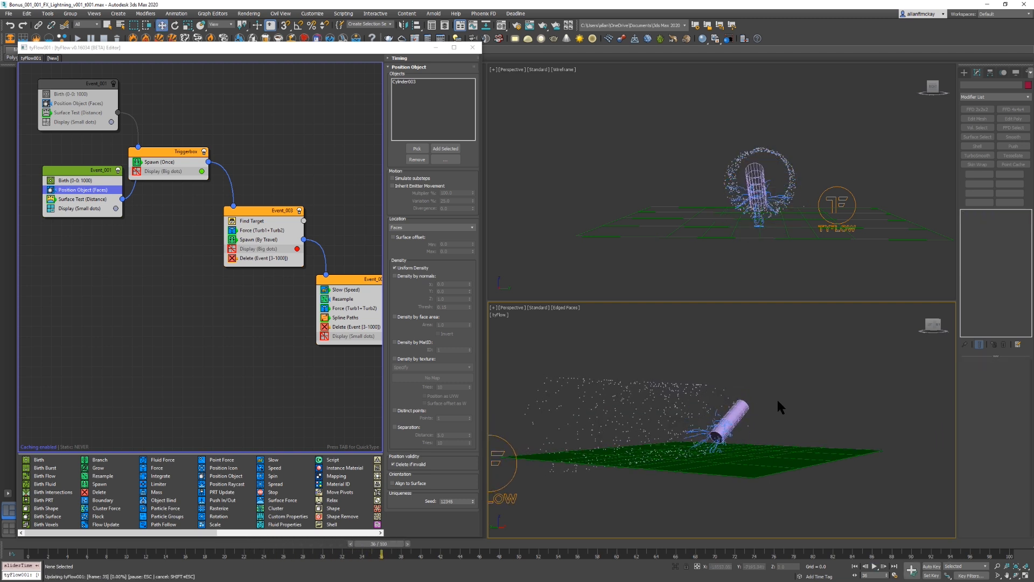
{"action": "key", "text": "period"}
{"action": "key", "text": "period"}
{"action": "key", "text": "period"}
{"action": "key", "text": "period"}
{"action": "key", "text": "period"}
{"action": "key", "text": "period"}
{"action": "key", "text": "period"}
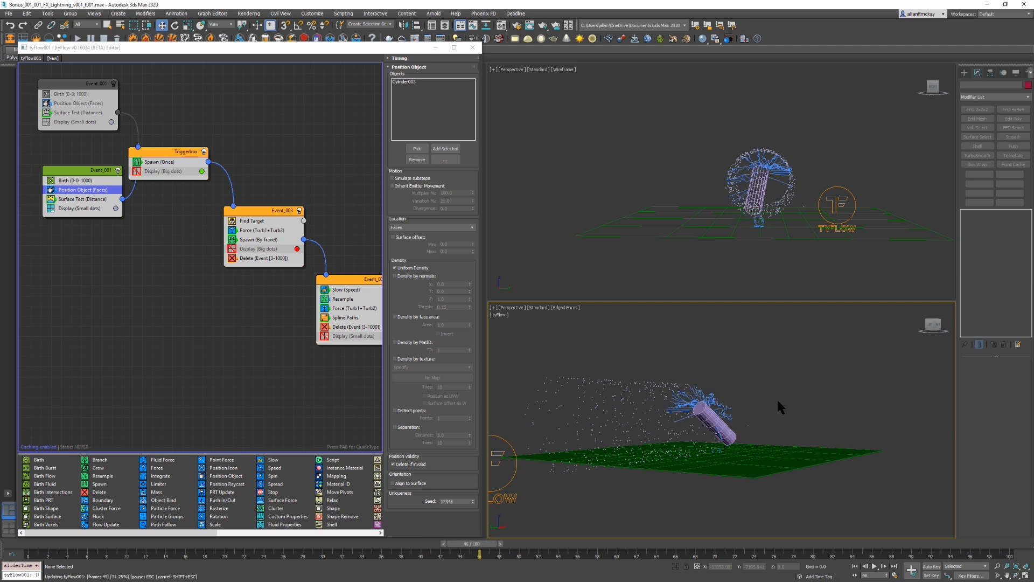
{"action": "key", "text": "period"}
{"action": "key", "text": "period"}
{"action": "key", "text": "period"}
{"action": "key", "text": "period"}
{"action": "key", "text": "period"}
{"action": "key", "text": "period"}
{"action": "key", "text": "period"}
{"action": "key", "text": "period"}
{"action": "key", "text": "period"}
{"action": "key", "text": "period"}
{"action": "key", "text": "period"}
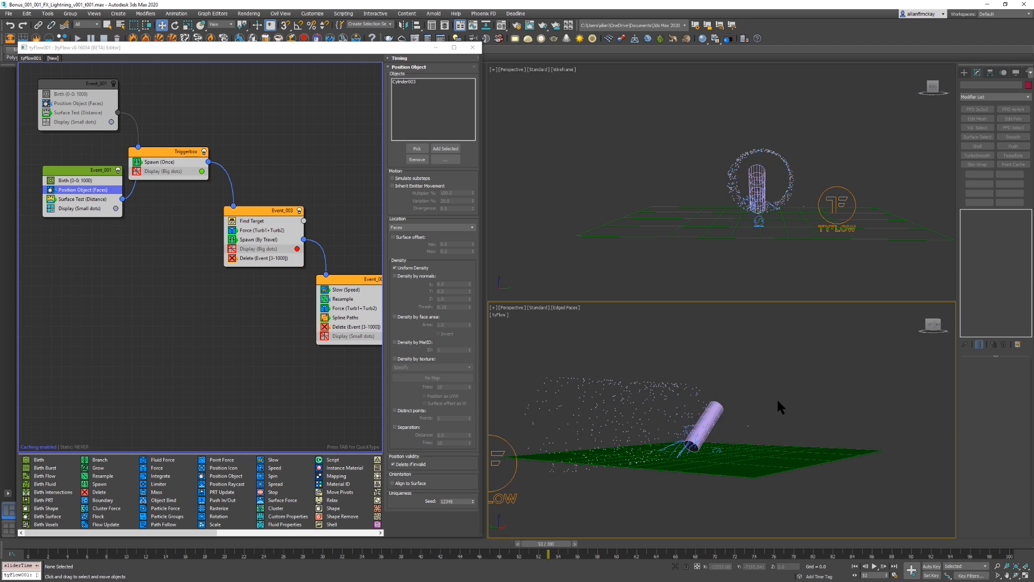
{"action": "key", "text": "period"}
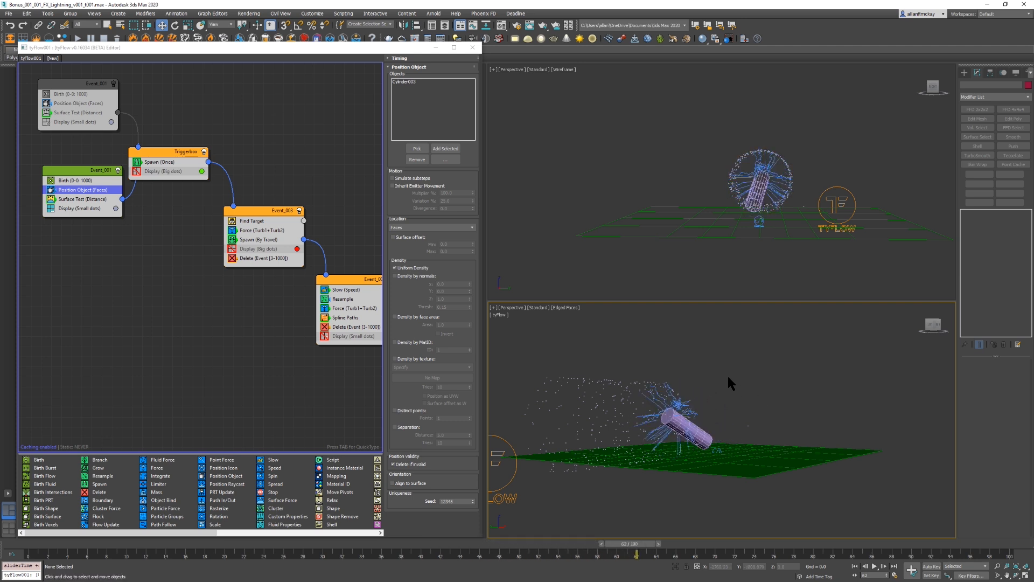
{"action": "key", "text": "Home"}
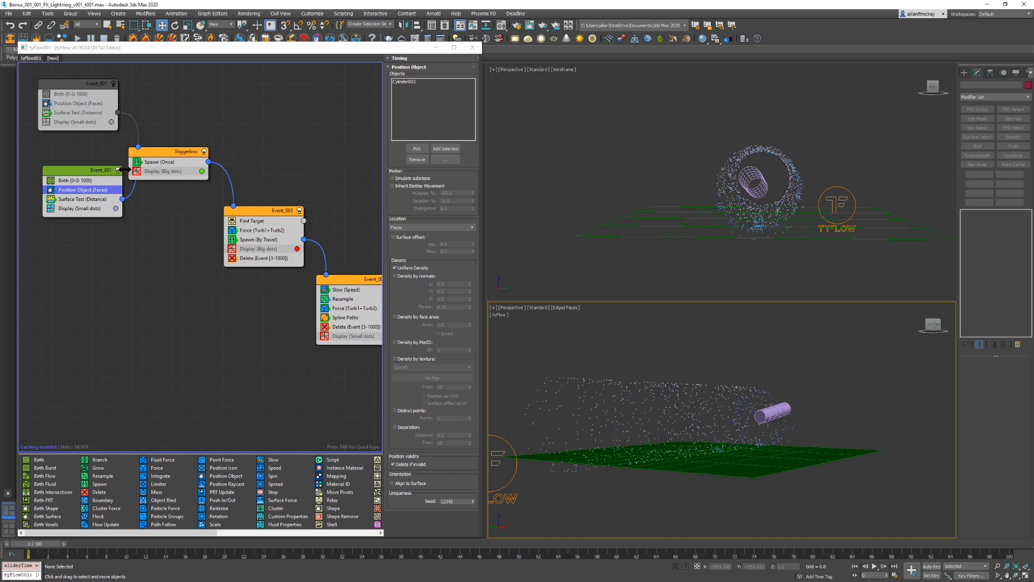
Step: Disable the tunnel event, re-enable the original Event_001, and play the animation to check the ground bolts
{"action": "left_click", "coordinate": [119, 170]}
{"action": "left_click", "coordinate": [114, 84]}
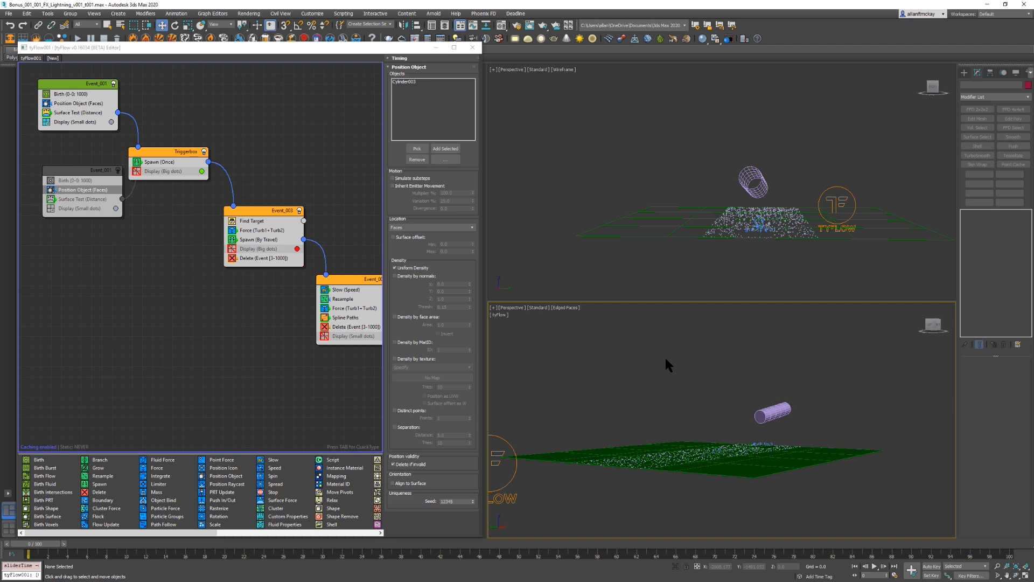
{"action": "middle_click_drag", "start_coordinate": [688, 374], "coordinate": [861, 360]}
{"action": "key", "text": "/"}
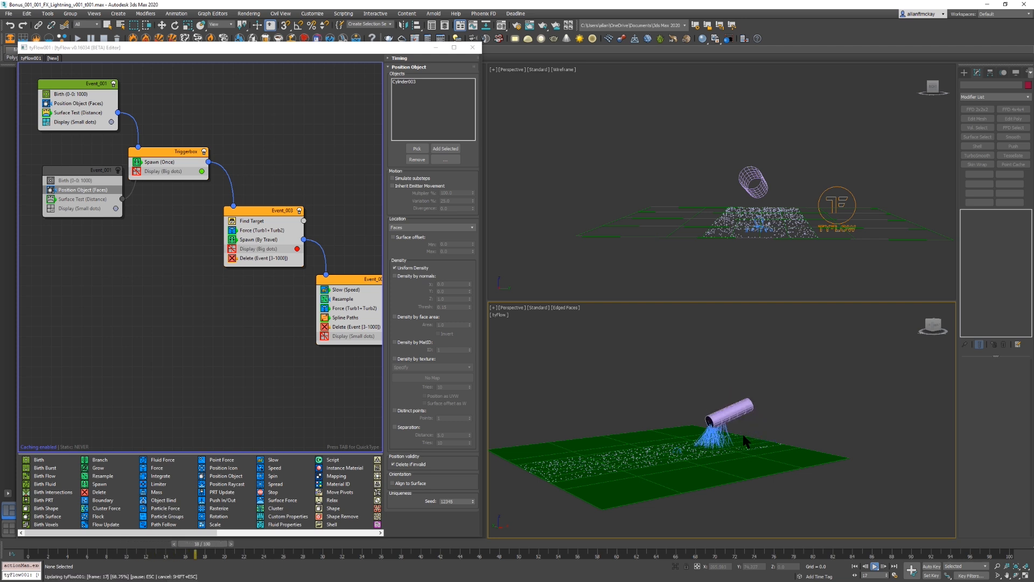
{"action": "key", "text": "/"}
{"action": "key", "text": "Home"}
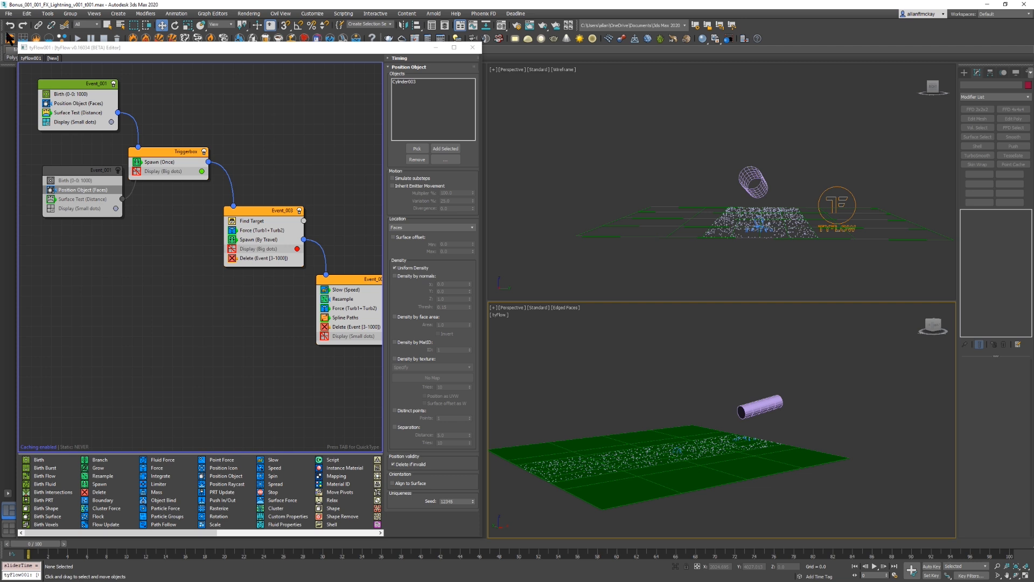
Step: Set the original Event_001's Birth to end at frame 100 and emit 5 particles per frame
{"action": "left_click", "coordinate": [70, 94]}
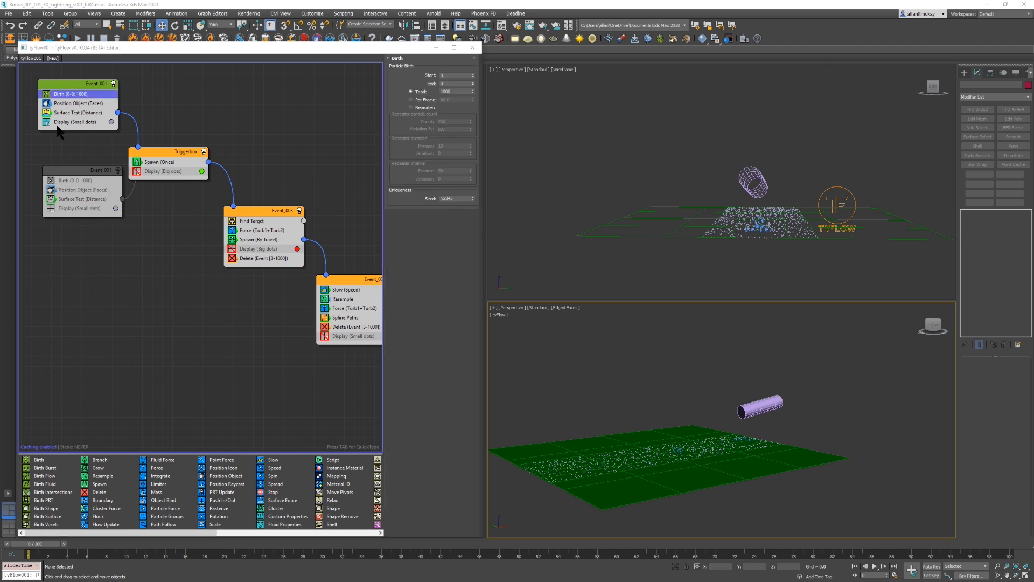
{"action": "left_click", "coordinate": [445, 83]}
{"action": "type", "text": "100"}
{"action": "key", "text": "Return"}
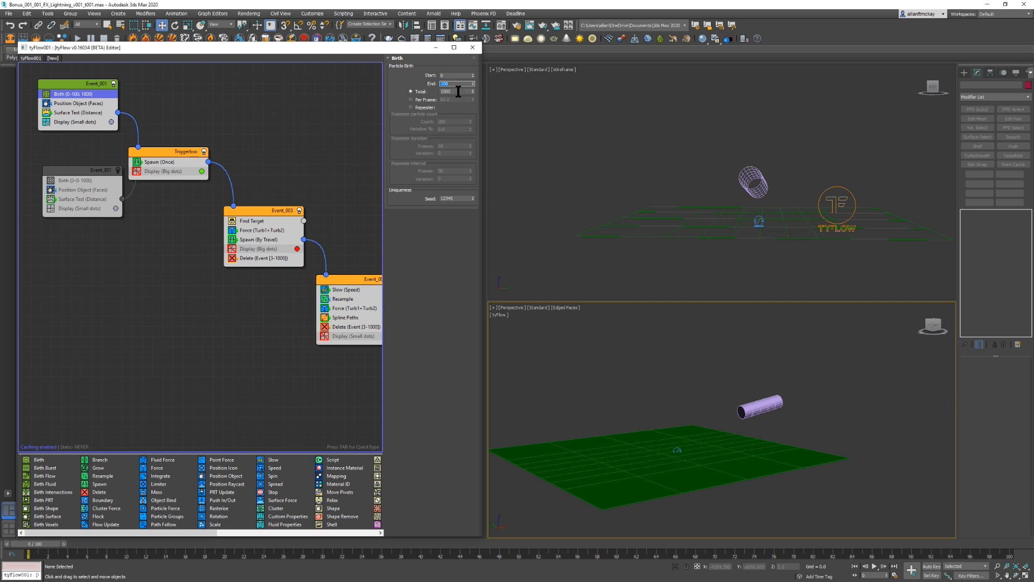
{"action": "left_click", "coordinate": [411, 99]}
{"action": "left_click", "coordinate": [175, 186]}
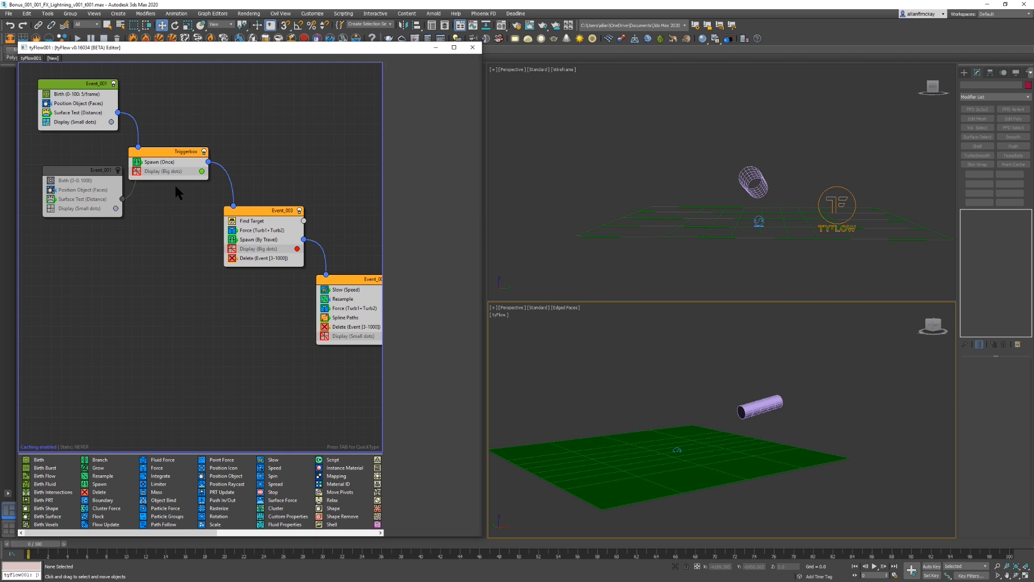
Step: Copy the Delete operator from Event_003 into the original Event_001 and select the copy
{"action": "left_click", "coordinate": [276, 258]}
{"action": "right_click", "coordinate": [73, 123]}
{"action": "left_click", "coordinate": [98, 140]}
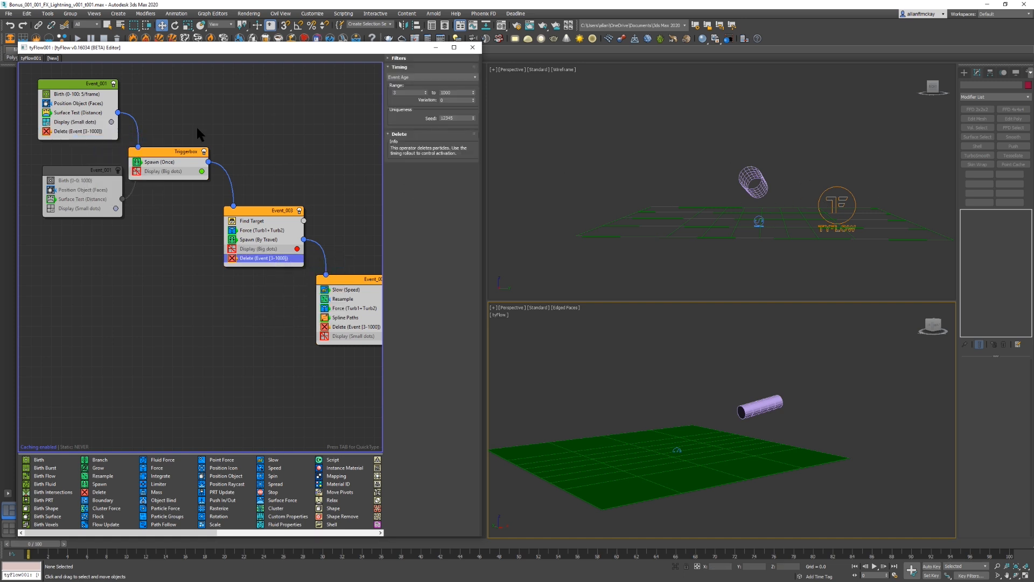
{"action": "left_click", "coordinate": [93, 132]}
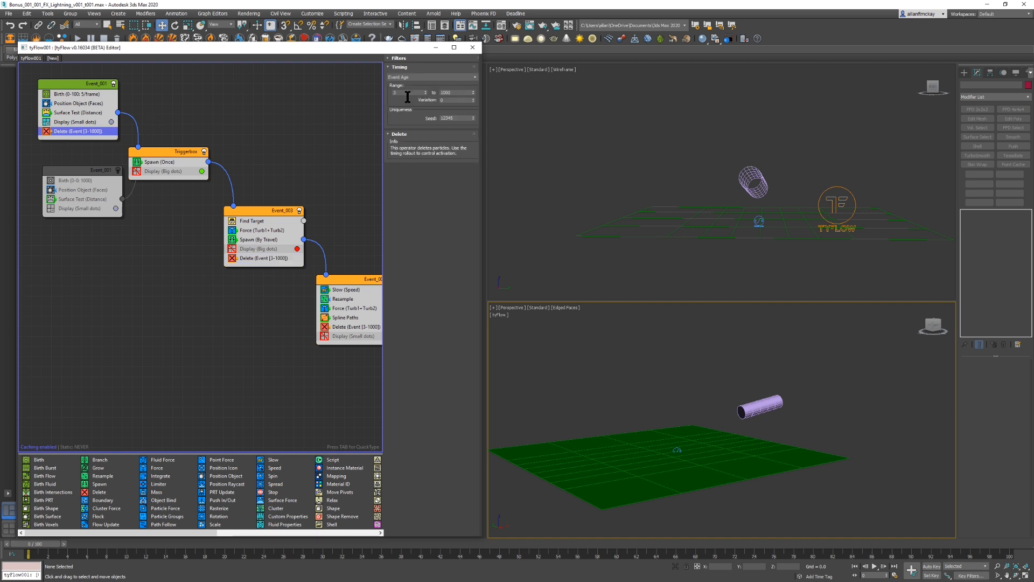
Step: Check the first frames up close, disable the Surface Test in the original Event_001, and play the animation
{"action": "left_click", "coordinate": [658, 359]}
{"action": "key", "text": "period"}
{"action": "key", "text": "period"}
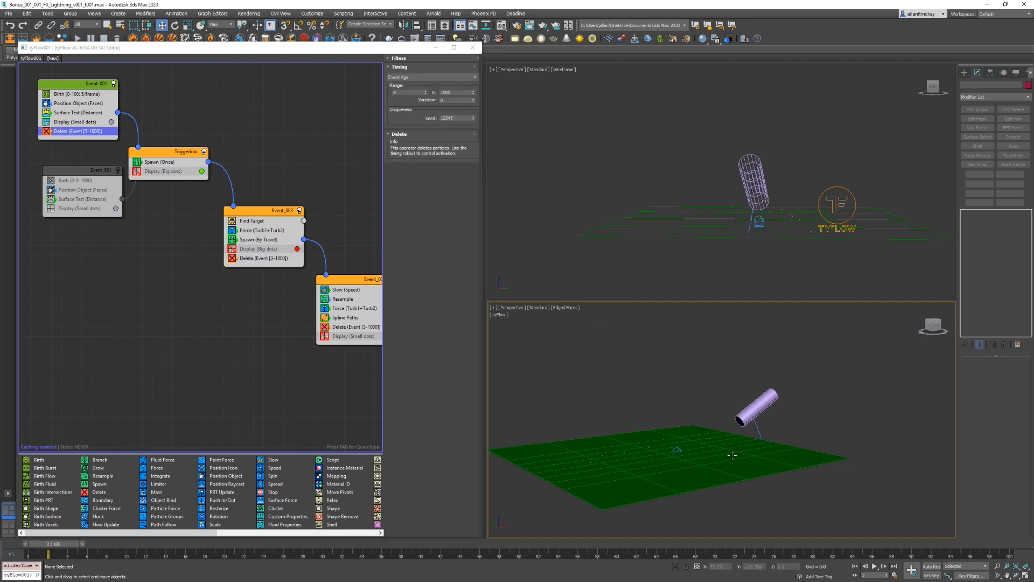
{"action": "scroll", "coordinate": [754, 423], "scroll_direction": "up", "scroll_amount": 3}
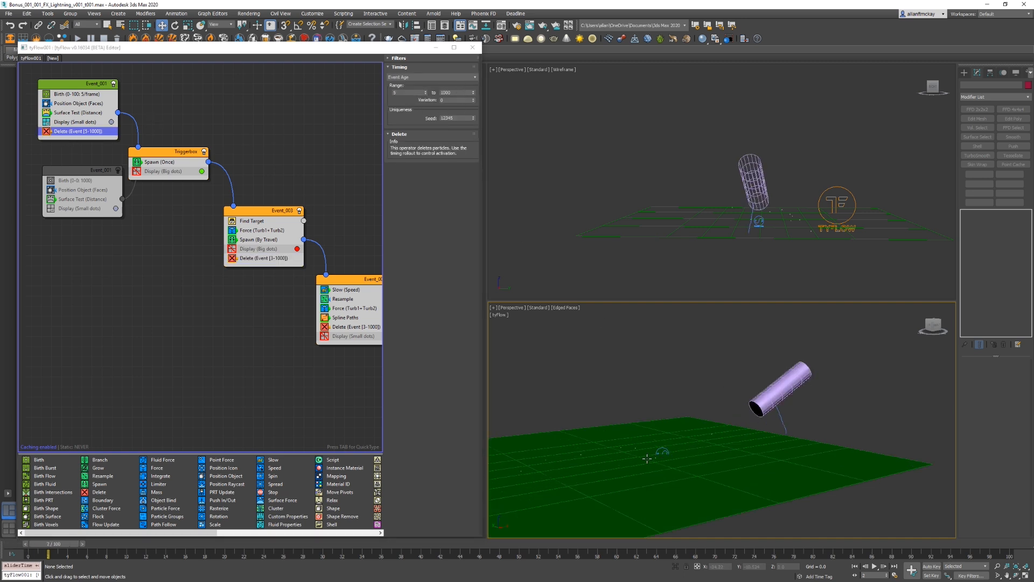
{"action": "left_click", "coordinate": [48, 113]}
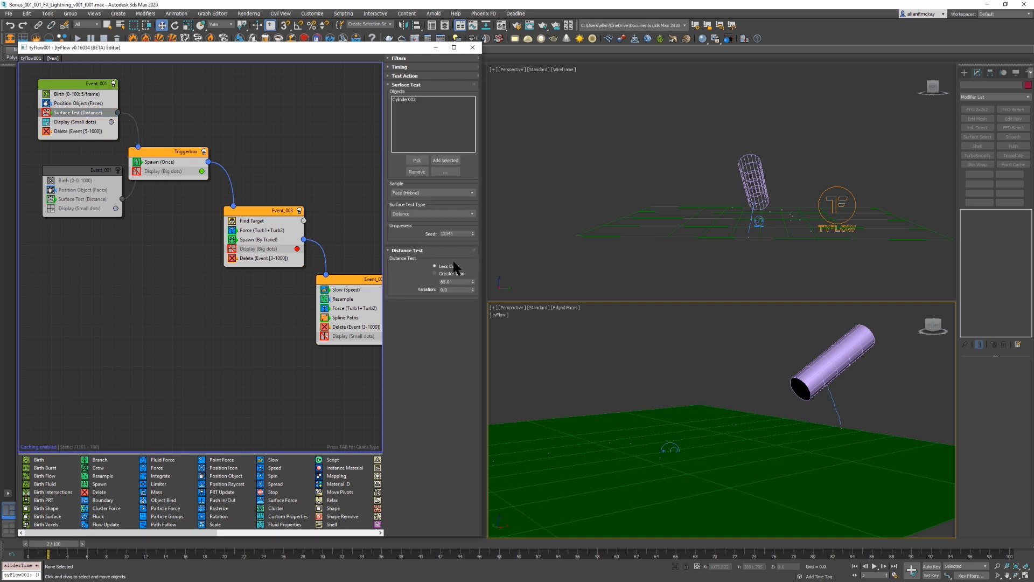
{"action": "key", "text": "slash"}
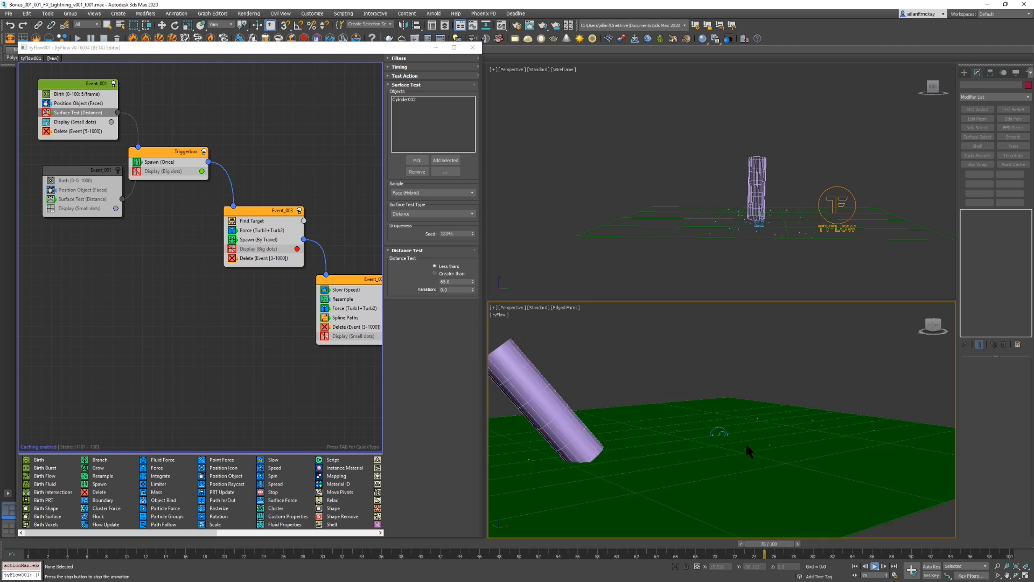
Step: Set the Display operator in Event_001 to Large Dots and play the animation to check the emitted ground particles
{"action": "left_click", "coordinate": [66, 122]}
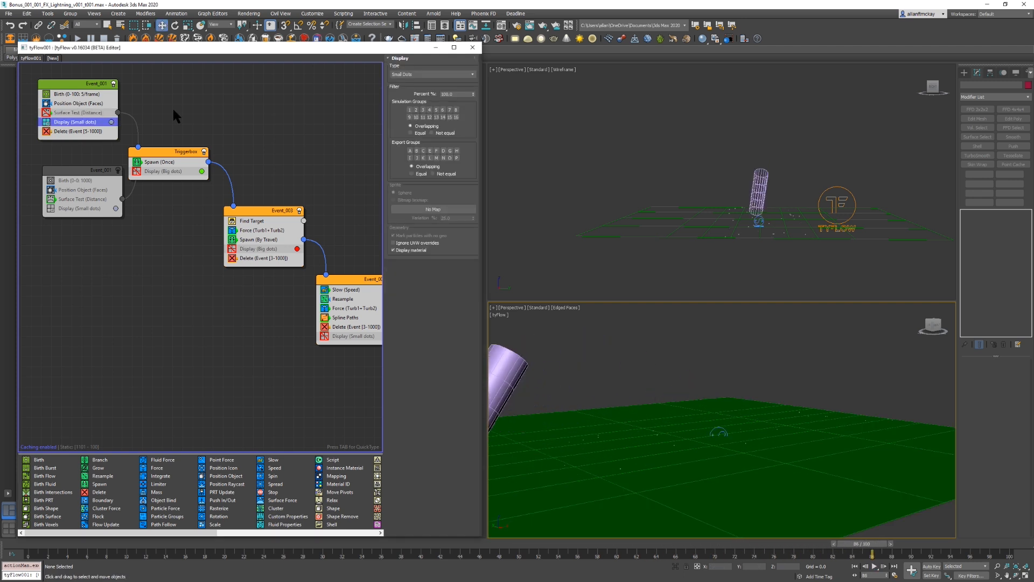
{"action": "left_click", "coordinate": [444, 74]}
{"action": "left_click", "coordinate": [443, 89]}
{"action": "left_click", "coordinate": [583, 236]}
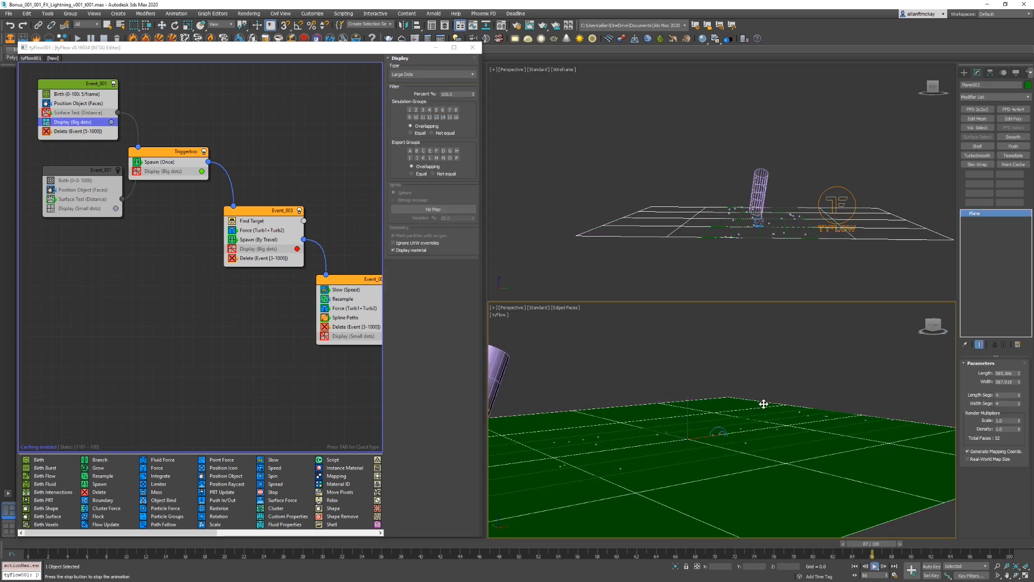
{"action": "left_click", "coordinate": [768, 363]}
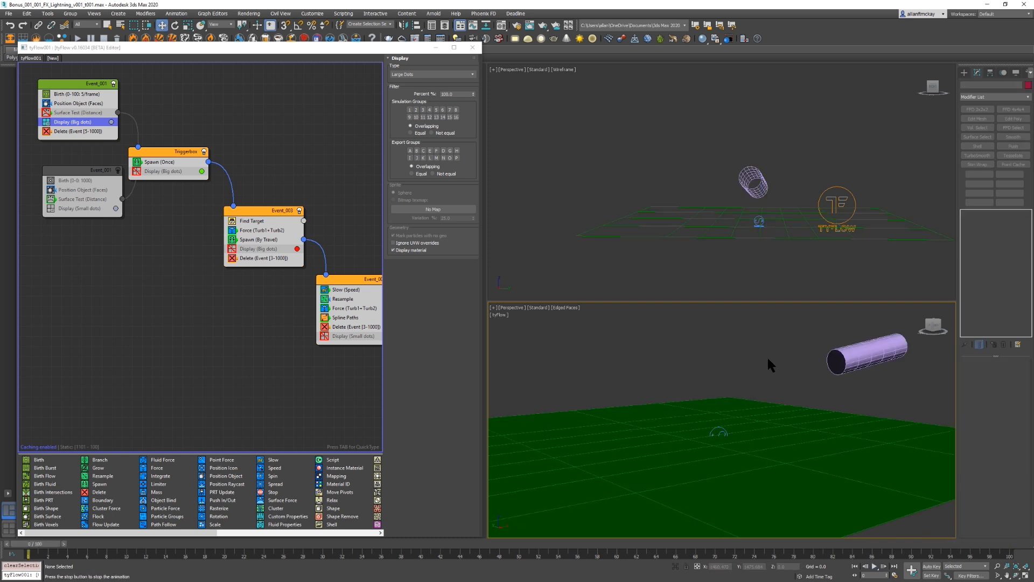
{"action": "key", "text": "slash"}
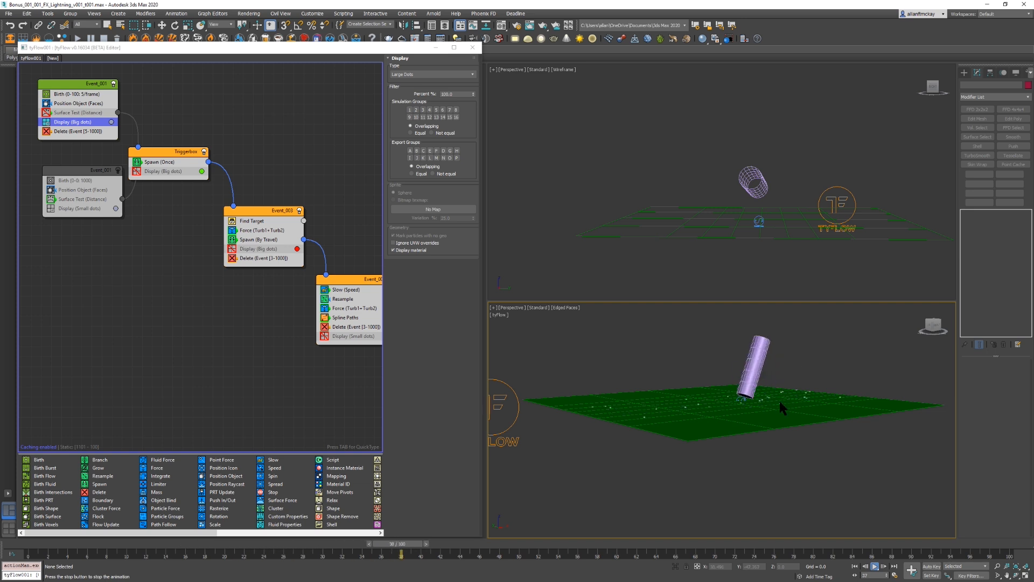
{"action": "key", "text": "slash"}
Step: Re-enable the Surface Test and disable the Display in Event_001, and play the animation from the start
{"action": "key", "text": "Home"}
{"action": "left_click", "coordinate": [46, 112]}
{"action": "left_click", "coordinate": [796, 378]}
{"action": "key", "text": "slash"}
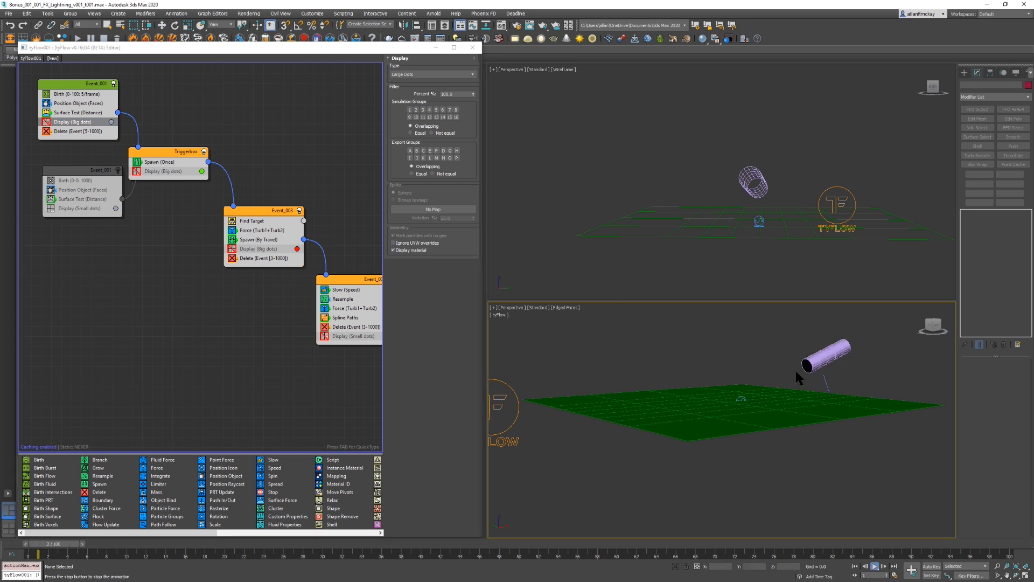
{"action": "key", "text": "slash"}
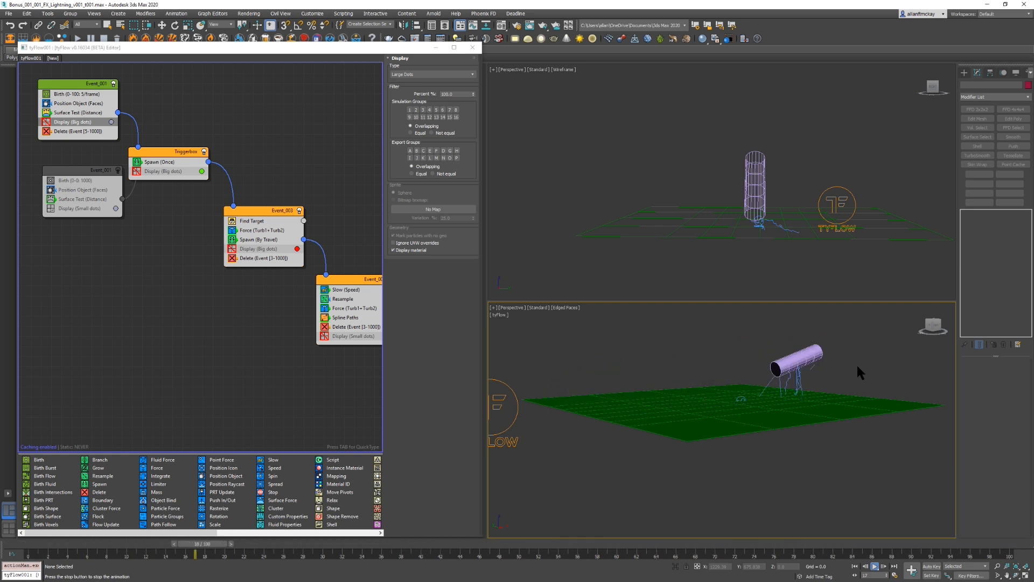
{"action": "key", "text": "w"}
{"action": "left_click", "coordinate": [964, 72]}
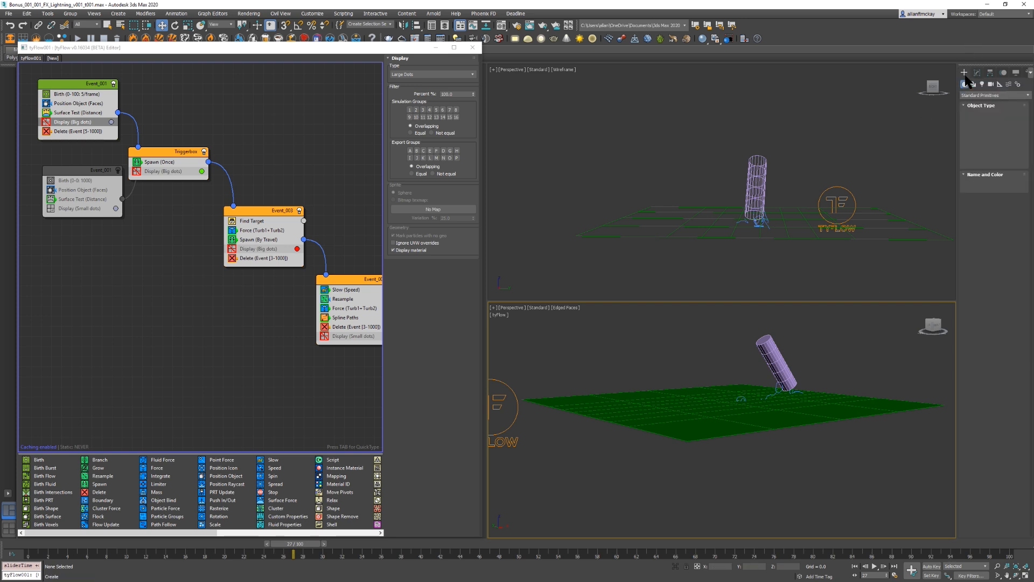
{"action": "left_click", "coordinate": [978, 130]}
{"action": "mouse_move", "coordinate": [671, 396]}
{"action": "left_mouse_down"}
{"action": "mouse_move", "coordinate": [687, 407]}
{"action": "mouse_move", "coordinate": [681, 388]}
{"action": "left_mouse_up"}
{"action": "right_click", "coordinate": [681, 386]}
{"action": "key", "text": "w"}
Step: Play and step through the animation to examine how the bolts connect the ground to the moving cylinder, including up close
{"action": "key", "text": "/"}
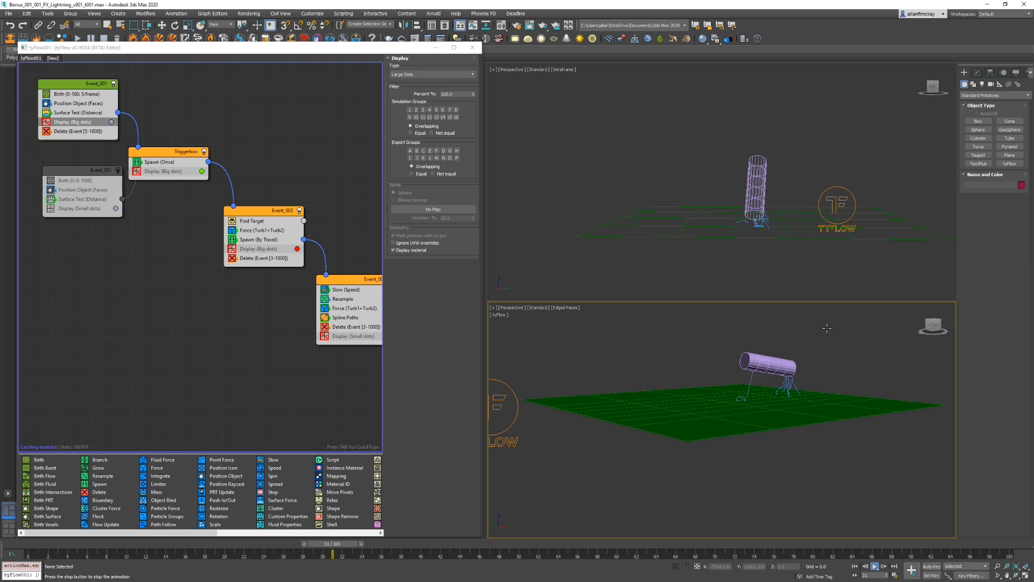
{"action": "right_click", "coordinate": [809, 343]}
{"action": "left_click", "coordinate": [785, 354]}
{"action": "key", "text": "/"}
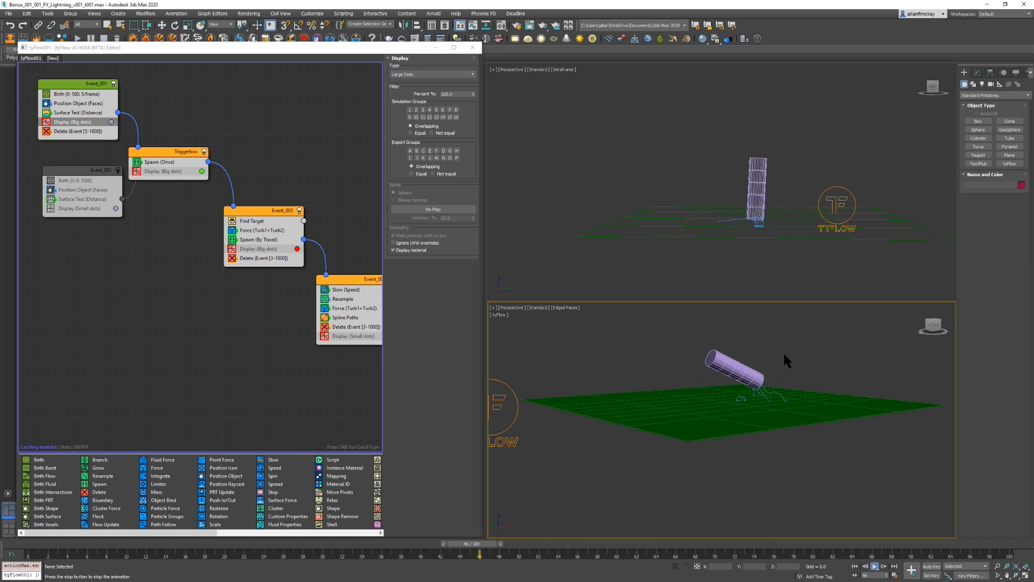
{"action": "scroll", "coordinate": [755, 374], "scroll_direction": "up", "scroll_amount": 4}
{"action": "scroll", "coordinate": [756, 375], "scroll_direction": "down", "scroll_amount": 4}
{"action": "key", "text": "/"}
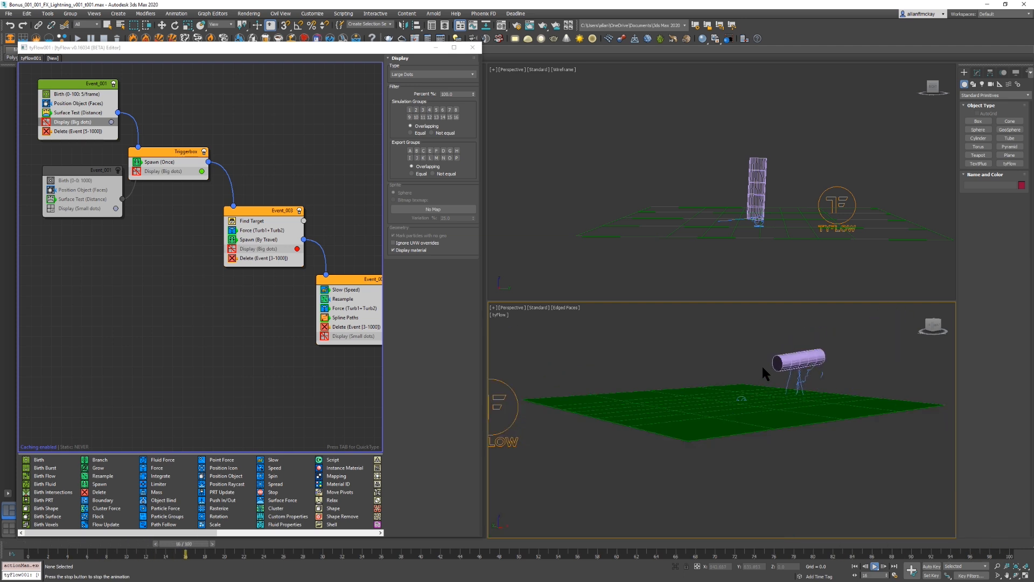
{"action": "key", "text": "period"}
{"action": "key", "text": "period"}
{"action": "key", "text": "period"}
{"action": "key", "text": "/"}
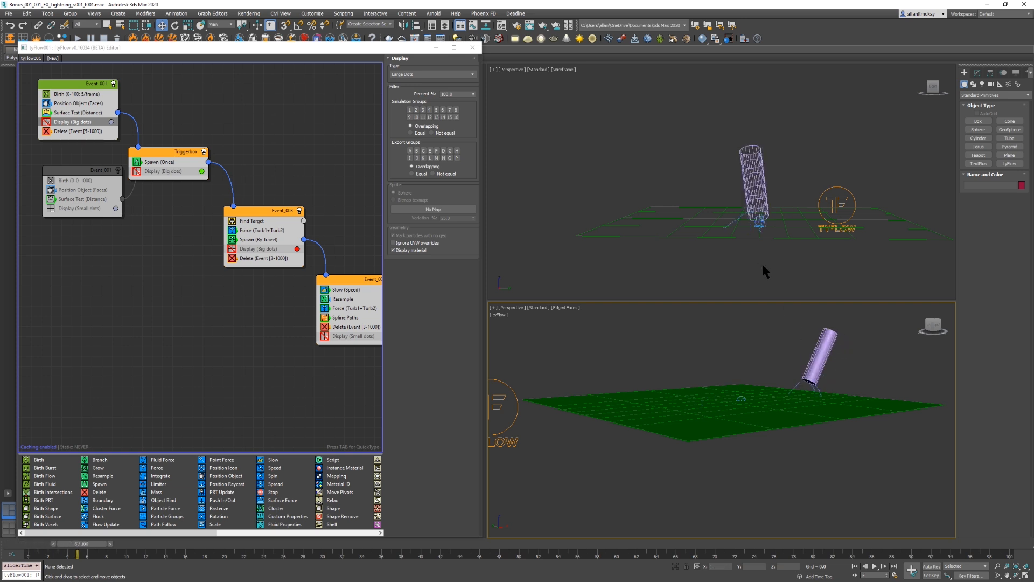
{"action": "middle_click_drag", "start_coordinate": [794, 364], "coordinate": [833, 465]}
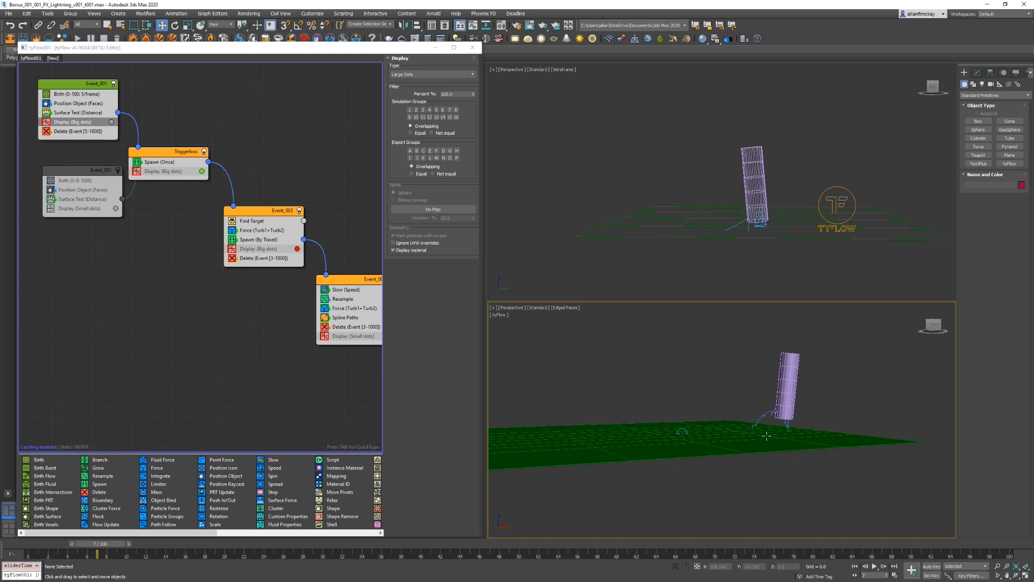
{"action": "scroll", "coordinate": [736, 437], "scroll_direction": "up", "scroll_amount": 3}
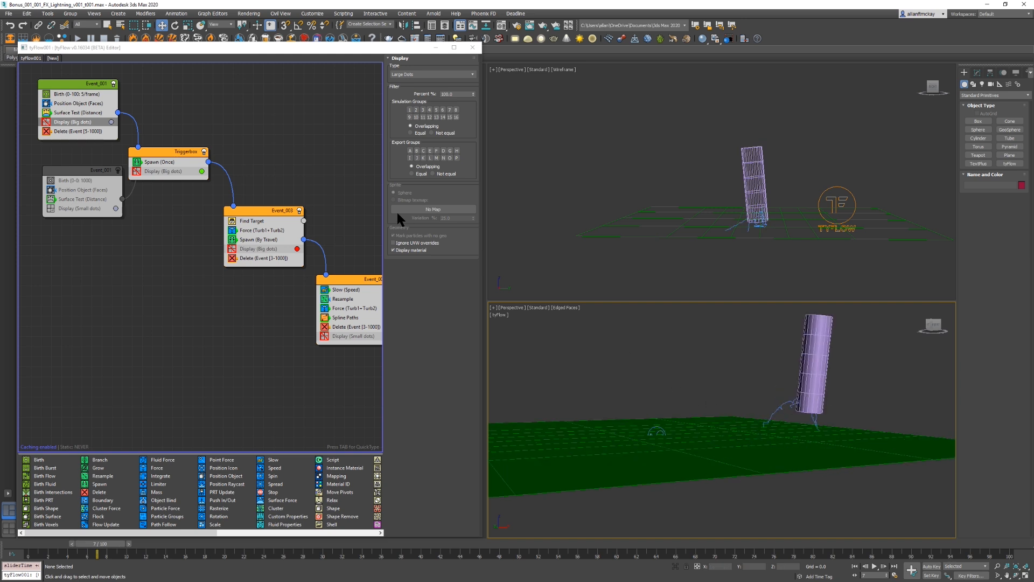
Step: Delete the disabled tunnel event from the flow
{"action": "left_click", "coordinate": [245, 126]}
{"action": "left_click_drag", "start_coordinate": [163, 160], "coordinate": [181, 153]}
{"action": "left_click", "coordinate": [87, 169]}
{"action": "key", "text": "Delete"}
Step: Rename the Triggerbox event's Spawn operator as Spawn_LightningBolts and reposition the event beside Event_001
{"action": "middle_click_drag", "start_coordinate": [236, 122], "coordinate": [230, 221]}
{"action": "right_click", "coordinate": [151, 256]}
{"action": "left_click", "coordinate": [175, 294]}
{"action": "key", "text": "Escape"}
{"action": "type", "text": "_Lightning"}
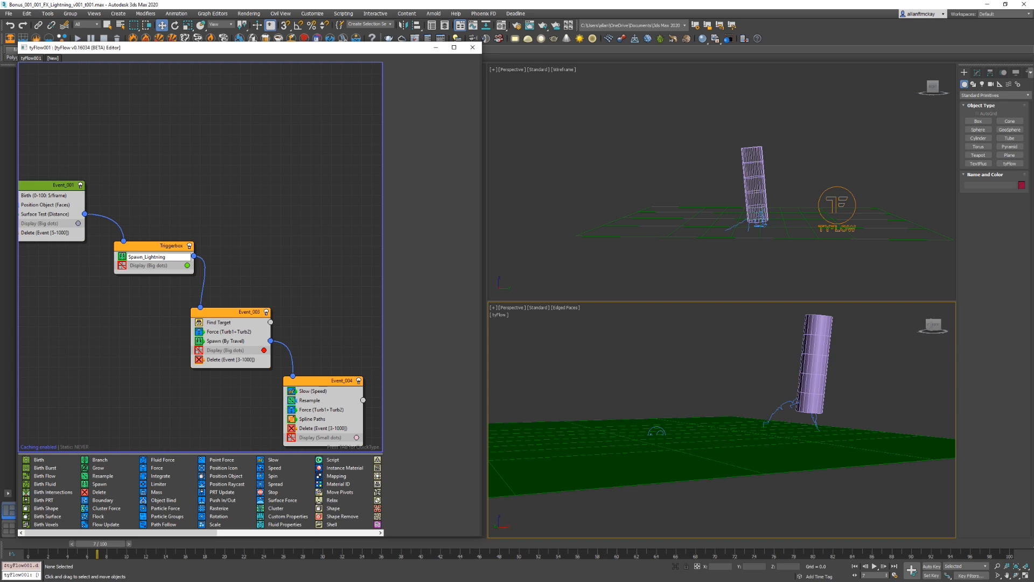
{"action": "type", "text": "Bolts"}
{"action": "key", "text": "Return"}
{"action": "left_click_drag", "start_coordinate": [203, 265], "coordinate": [171, 239]}
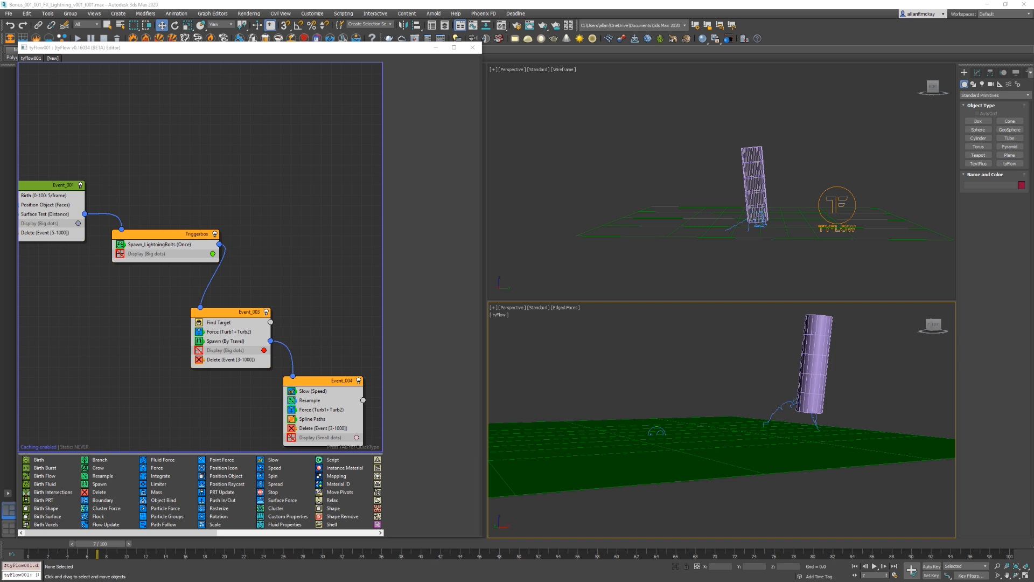
Step: Create a new event containing a Spawn operator in the empty area above the Triggerbox event
{"action": "left_click", "coordinate": [261, 172]}
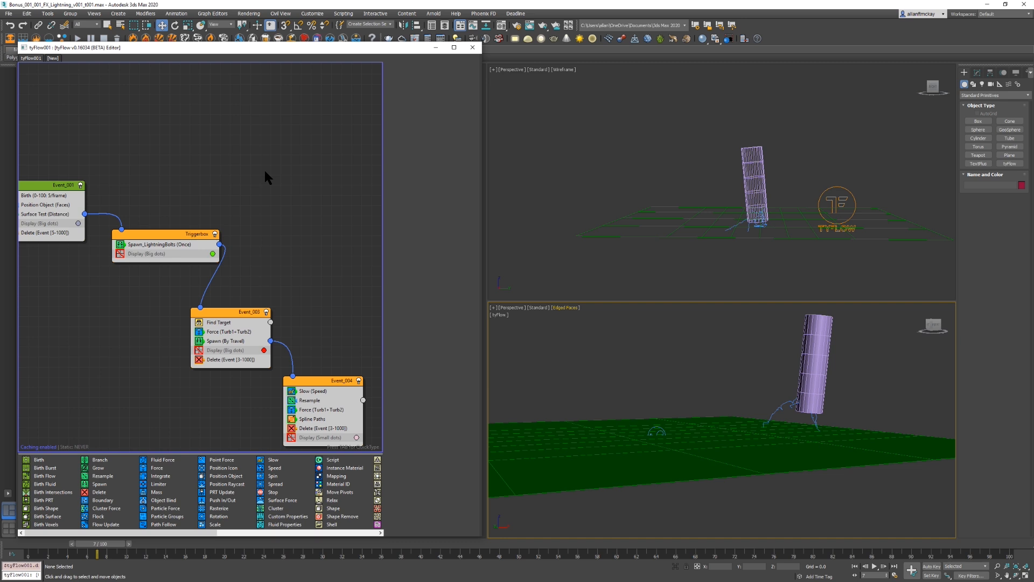
{"action": "key", "text": "Tab"}
{"action": "type", "text": "spawn"}
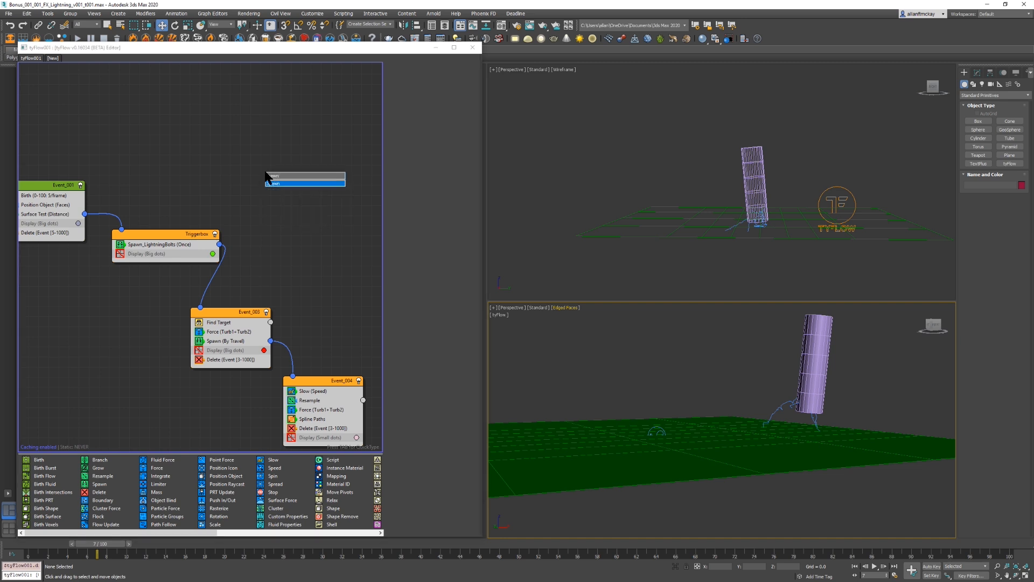
{"action": "key", "text": "Return"}
{"action": "right_click", "coordinate": [274, 182]}
Step: Copy the Spawn operator from Event_005 into the Triggerbox event
{"action": "right_click", "coordinate": [167, 240]}
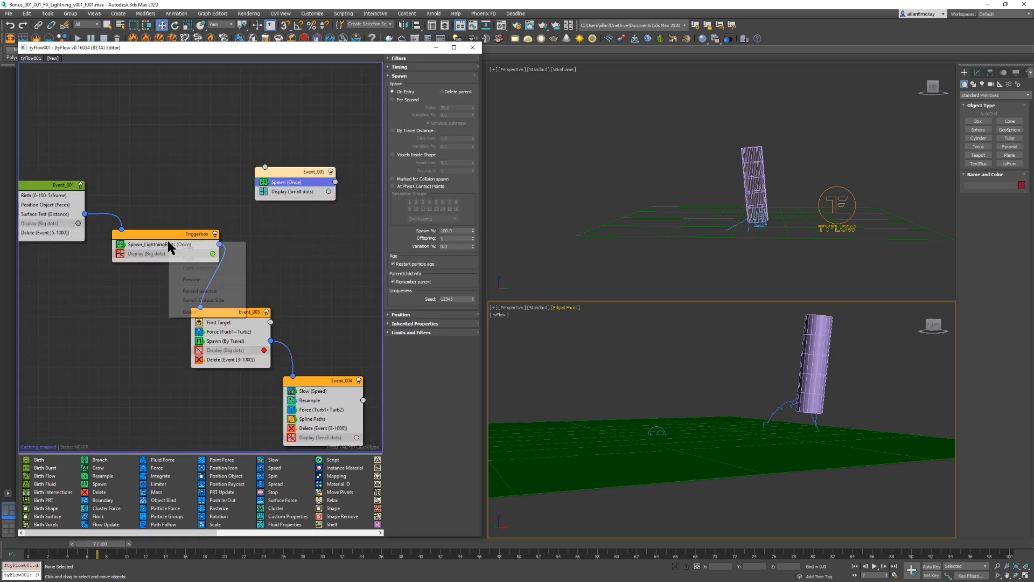
{"action": "right_click", "coordinate": [272, 183]}
{"action": "left_click", "coordinate": [226, 199]}
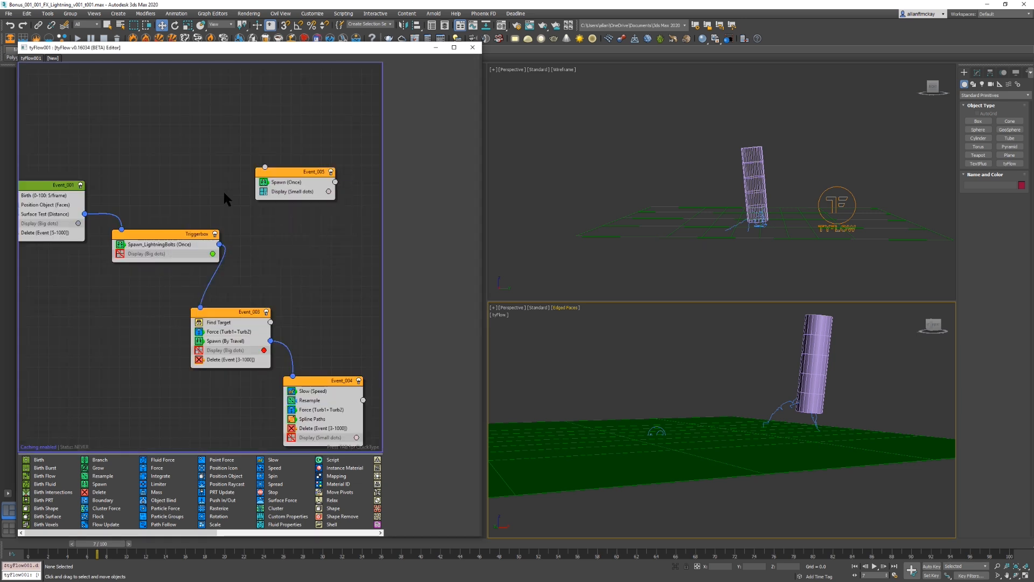
{"action": "right_click", "coordinate": [299, 187]}
{"action": "key", "text": "Escape"}
{"action": "right_click", "coordinate": [172, 246]}
{"action": "left_click", "coordinate": [189, 262]}
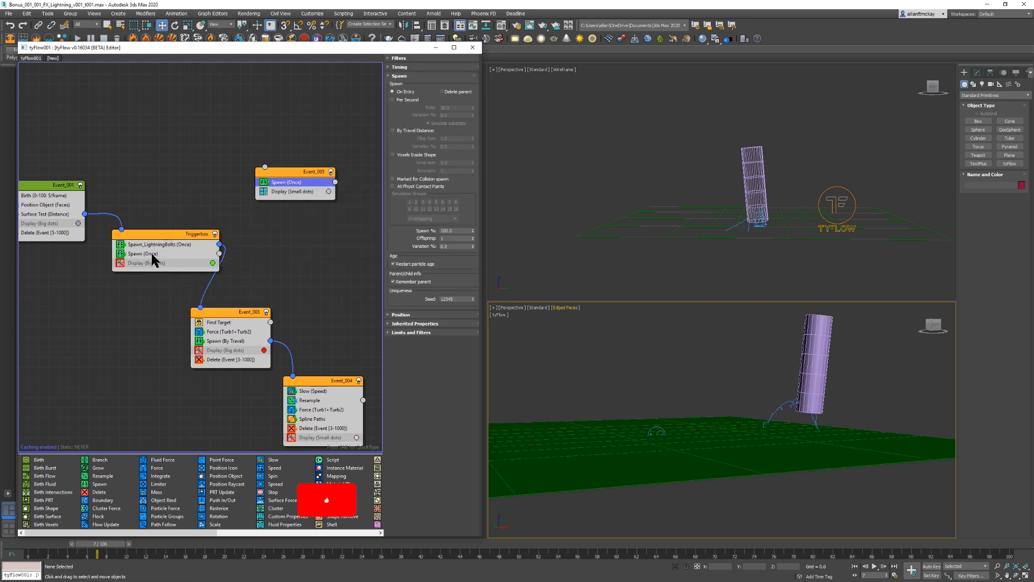
Step: Place the copied Spawn above Spawn_LightningBolts in Triggerbox, wire it to Event_005, and space that event farther away
{"action": "mouse_move", "coordinate": [145, 258]}
{"action": "left_mouse_down"}
{"action": "mouse_move", "coordinate": [232, 231]}
{"action": "mouse_move", "coordinate": [253, 185]}
{"action": "mouse_move", "coordinate": [275, 171]}
{"action": "left_mouse_up"}
{"action": "middle_click_drag", "start_coordinate": [312, 161], "coordinate": [239, 160]}
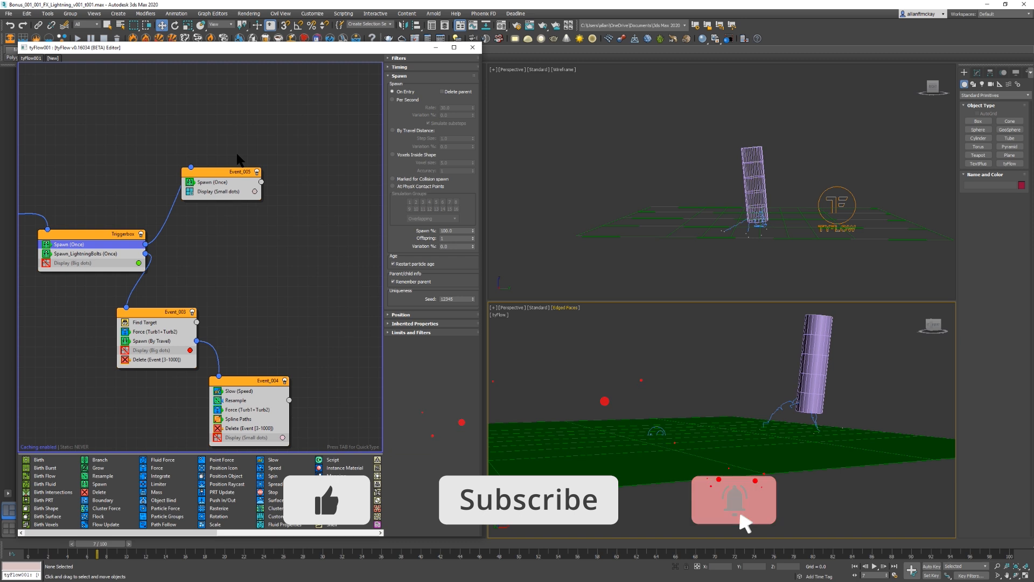
{"action": "left_click_drag", "start_coordinate": [253, 172], "coordinate": [283, 173]}
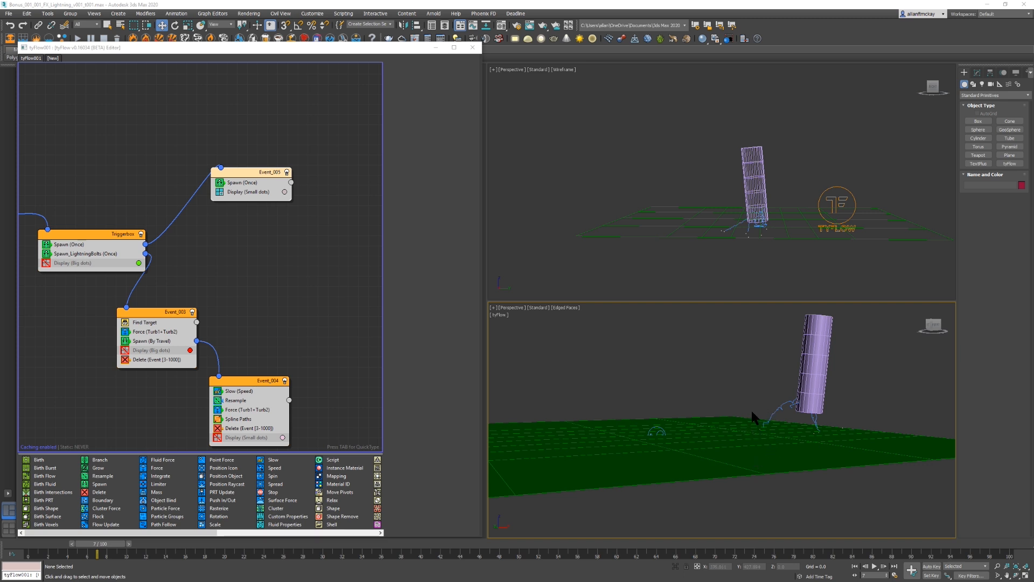
{"action": "left_click", "coordinate": [311, 220]}
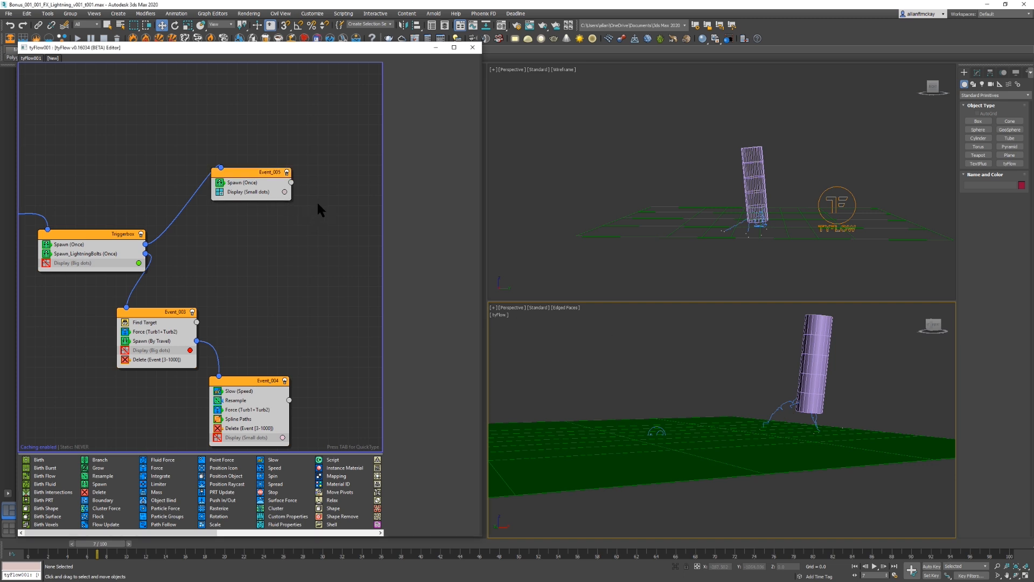
Step: Create a new event with a Speed operator, fed by the Spawn output of Event_005
{"action": "middle_click_drag", "start_coordinate": [323, 195], "coordinate": [299, 202]}
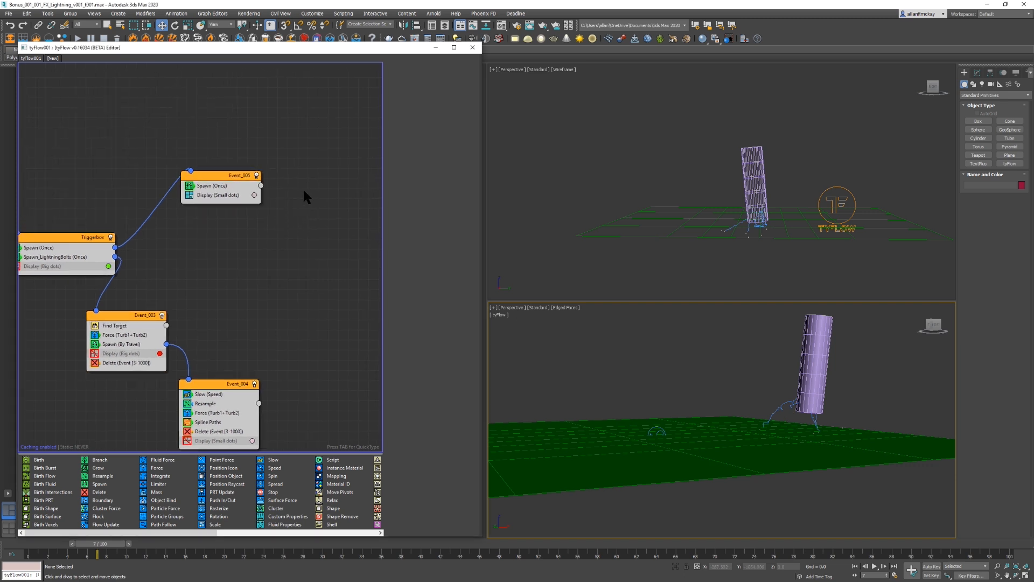
{"action": "key", "text": "Tab"}
{"action": "type", "text": "spee"}
{"action": "key", "text": "Return"}
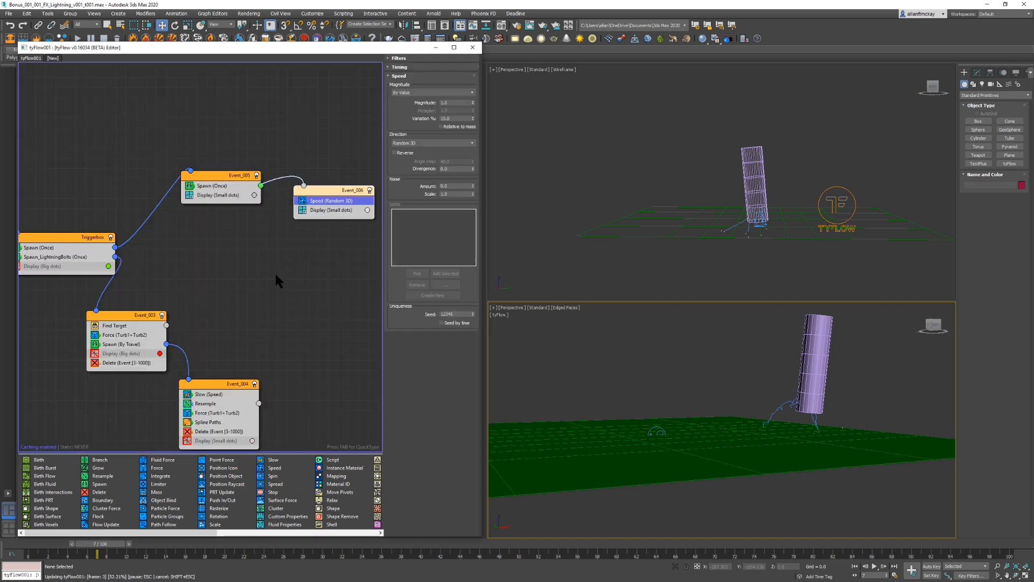
Step: Copy the Delete operator from Event_004 into the new Speed event, Event_006
{"action": "left_click", "coordinate": [208, 431]}
{"action": "right_click", "coordinate": [208, 431]}
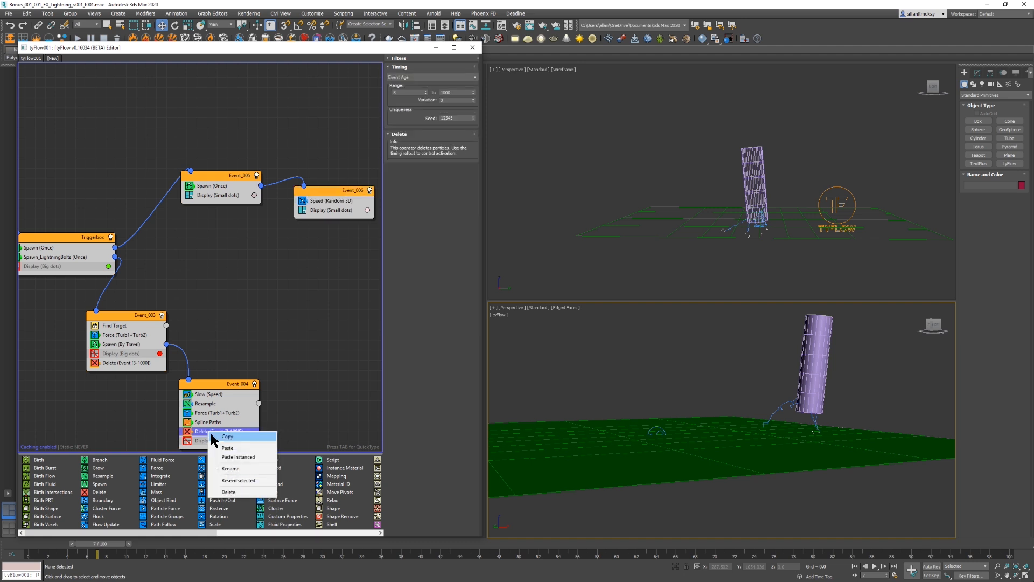
{"action": "right_click", "coordinate": [325, 212]}
{"action": "left_click", "coordinate": [349, 228]}
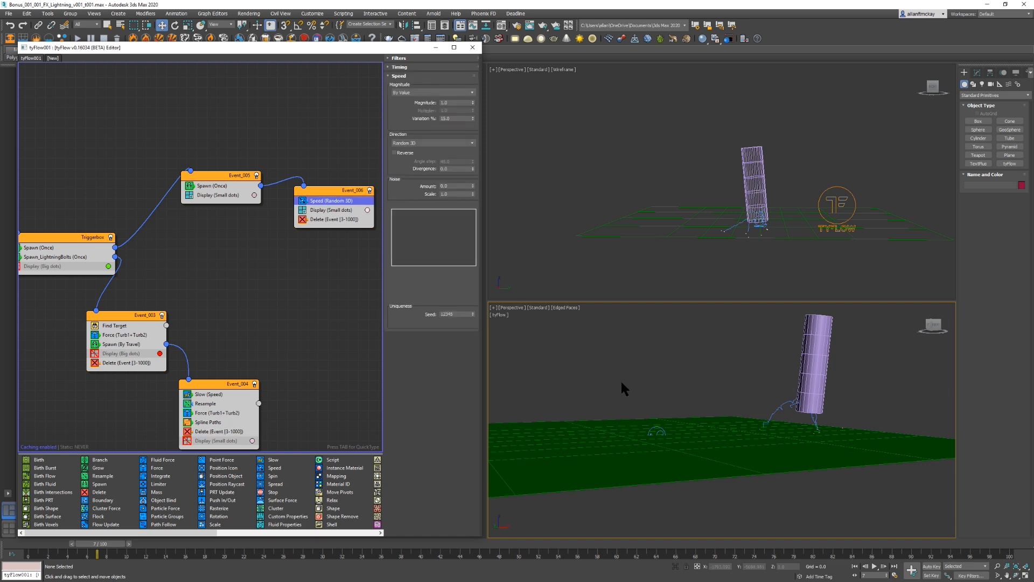
Step: Step forward through the frames to examine the newly spawned particles on the ground near the bolts
{"action": "left_click", "coordinate": [641, 392]}
{"action": "key", "text": "period"}
{"action": "key", "text": "period"}
{"action": "key", "text": "period"}
{"action": "key", "text": "period"}
{"action": "key", "text": "period"}
{"action": "key", "text": "period"}
{"action": "key", "text": "period"}
{"action": "key", "text": "period"}
{"action": "middle_click_drag", "start_coordinate": [767, 273], "coordinate": [775, 233], "text": "alt"}
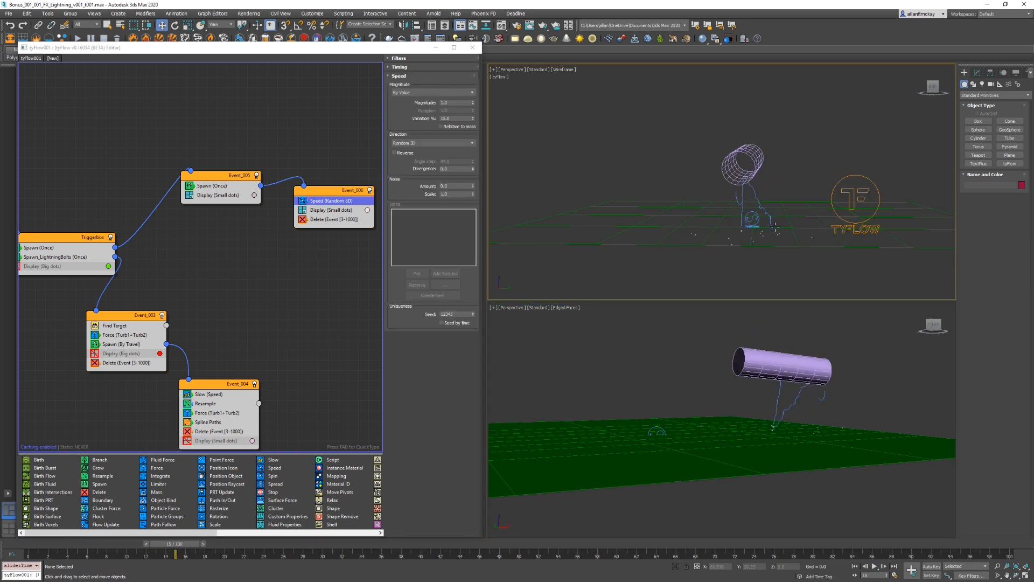
Step: Set the Speed operator's direction to Particle Z with a divergence of 90, and replay the animation from the start
{"action": "left_click", "coordinate": [422, 143]}
{"action": "left_click", "coordinate": [418, 191]}
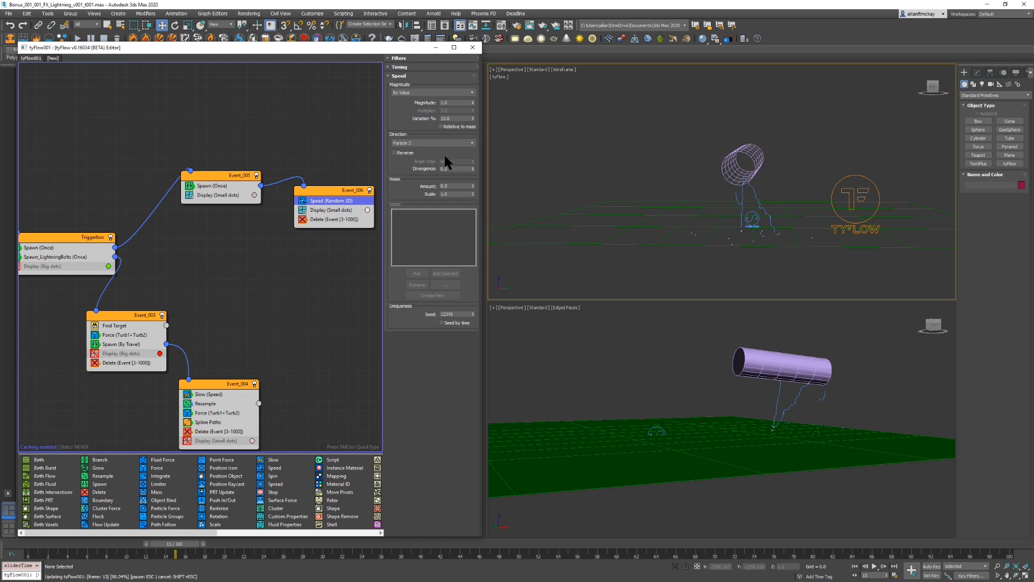
{"action": "key", "text": "Home"}
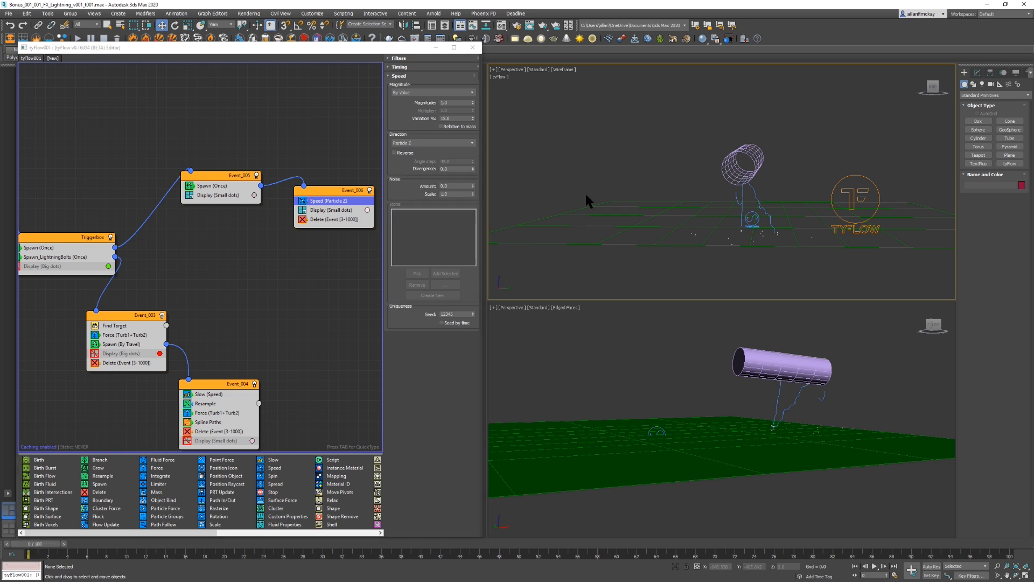
{"action": "left_click", "coordinate": [456, 169]}
{"action": "left_click", "coordinate": [626, 177]}
{"action": "key", "text": "/"}
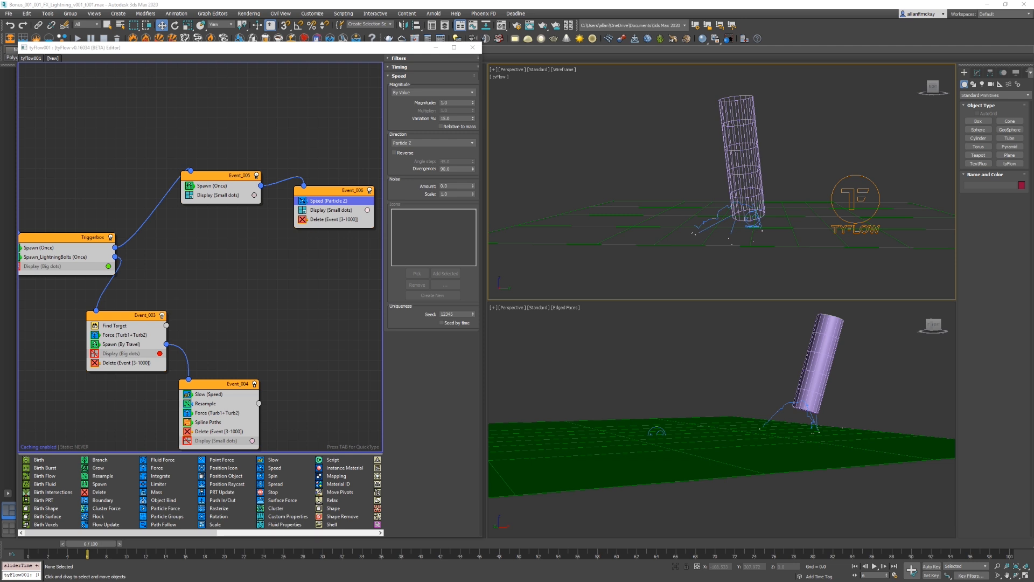
Step: Switch the Spawn operator in Event_005 to Per Second and play the animation to check the particles up close
{"action": "left_click", "coordinate": [236, 186]}
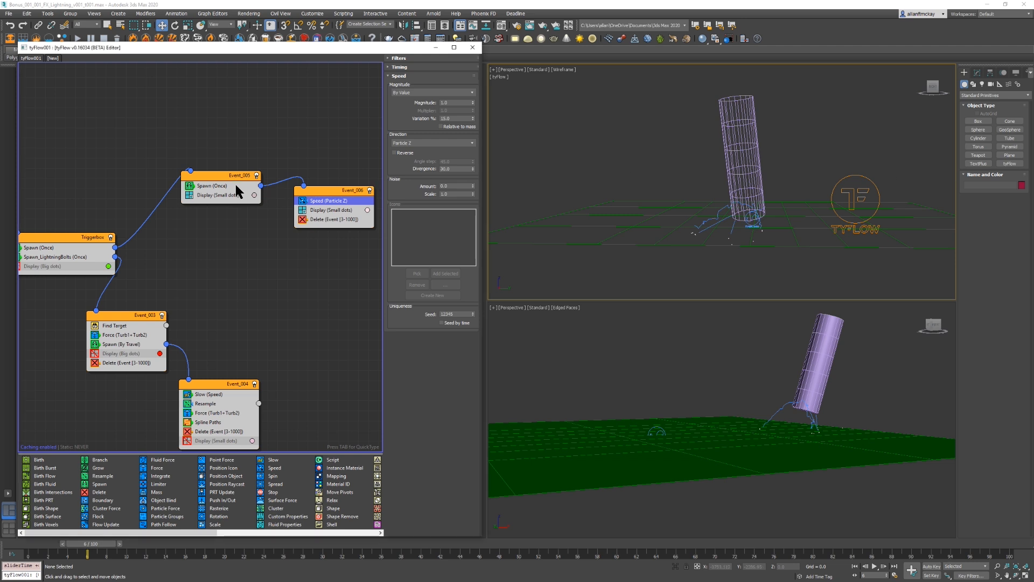
{"action": "left_click", "coordinate": [235, 187]}
{"action": "left_click", "coordinate": [415, 99]}
{"action": "key", "text": "/"}
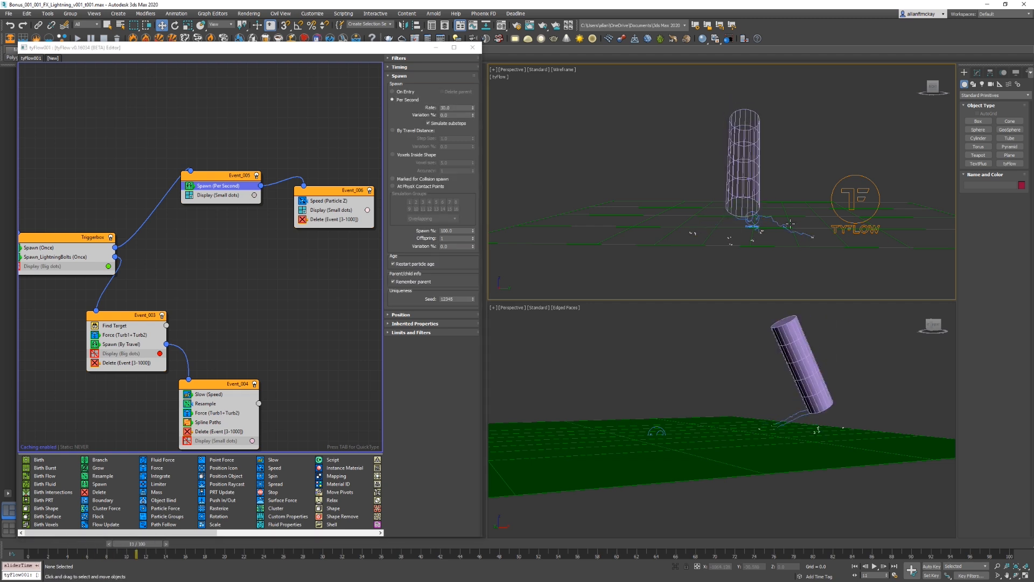
{"action": "scroll", "coordinate": [755, 232], "scroll_direction": "up", "scroll_amount": 2}
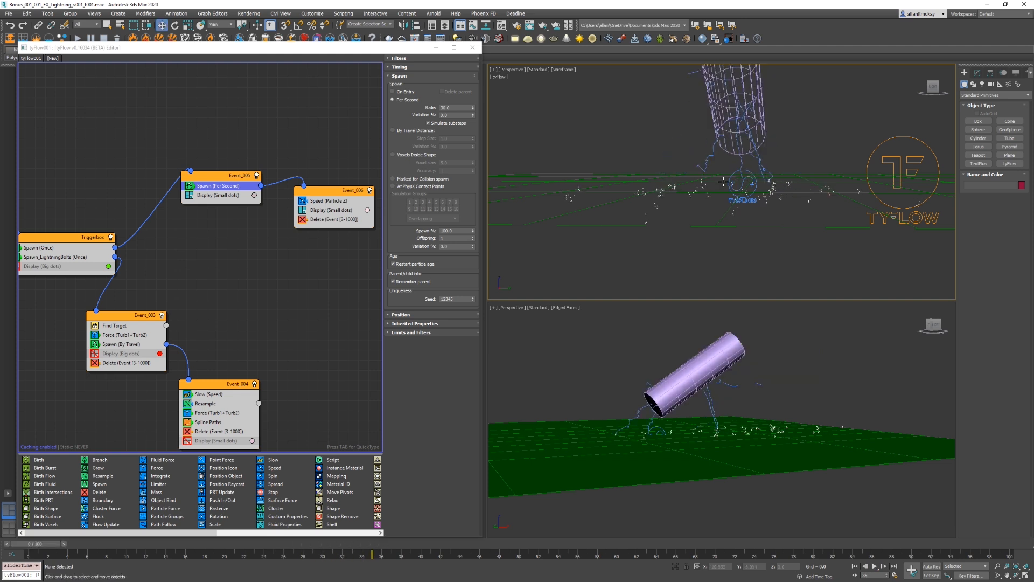
{"action": "key", "text": "Home"}
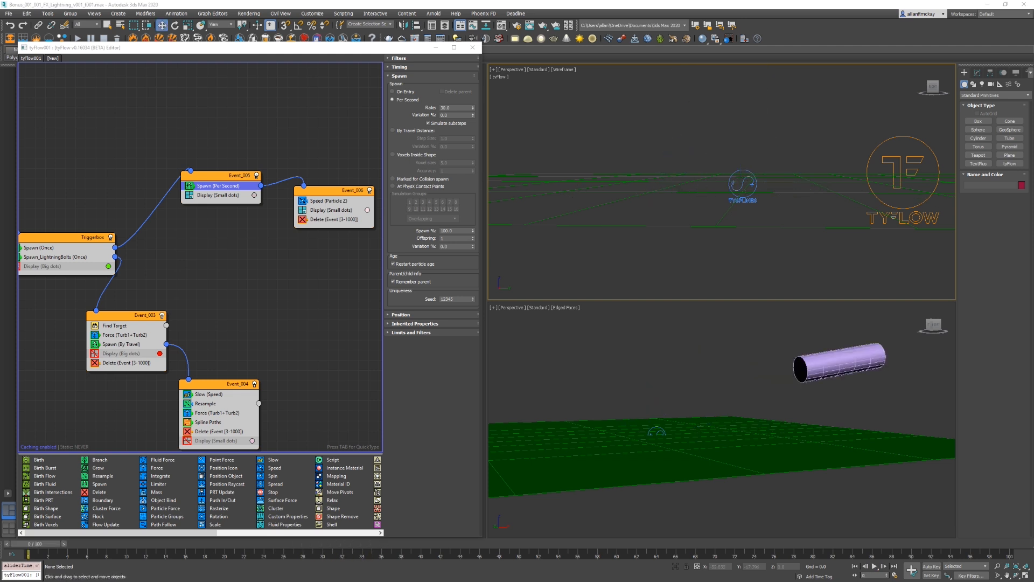
Step: Copy the Spline Paths and Force operators from Event_004 into Event_006
{"action": "mouse_move", "coordinate": [305, 358]}
{"action": "middle_mouse_down"}
{"action": "mouse_move", "coordinate": [166, 272]}
{"action": "mouse_move", "coordinate": [307, 361]}
{"action": "middle_mouse_up"}
{"action": "left_click", "coordinate": [252, 360]}
{"action": "left_click", "coordinate": [252, 350], "text": "ctrl"}
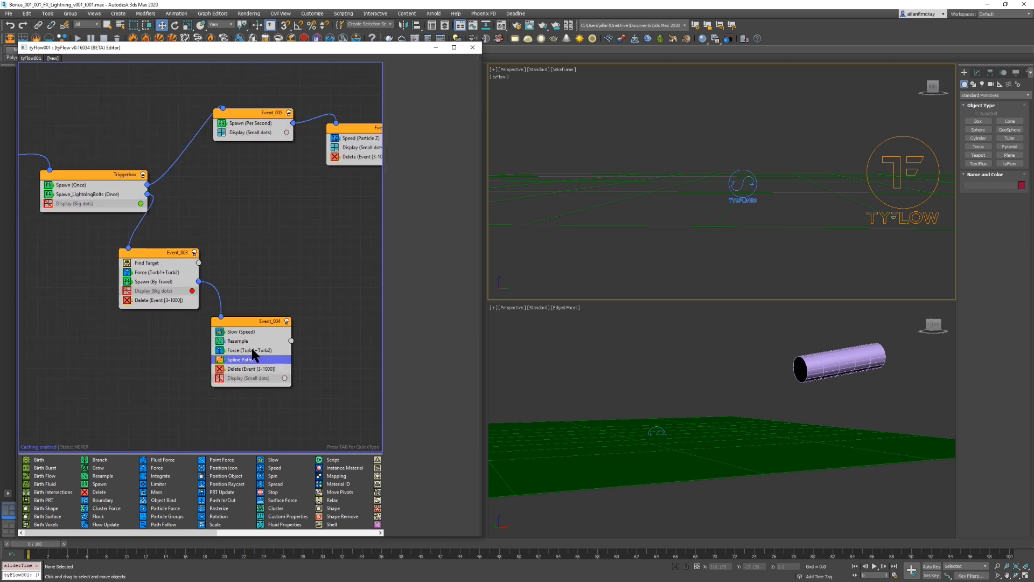
{"action": "right_click", "coordinate": [357, 135]}
{"action": "left_click", "coordinate": [371, 152]}
Step: Step through and play the animation to examine the short spline trails on the ground around the bolts
{"action": "left_click", "coordinate": [637, 366]}
{"action": "key", "text": "period"}
{"action": "key", "text": "period"}
{"action": "key", "text": "period"}
{"action": "key", "text": "period"}
{"action": "key", "text": "period"}
{"action": "key", "text": "period"}
{"action": "key", "text": "period"}
{"action": "key", "text": "period"}
{"action": "key", "text": "period"}
{"action": "key", "text": "period"}
{"action": "left_click", "coordinate": [684, 257]}
{"action": "key", "text": "slash"}
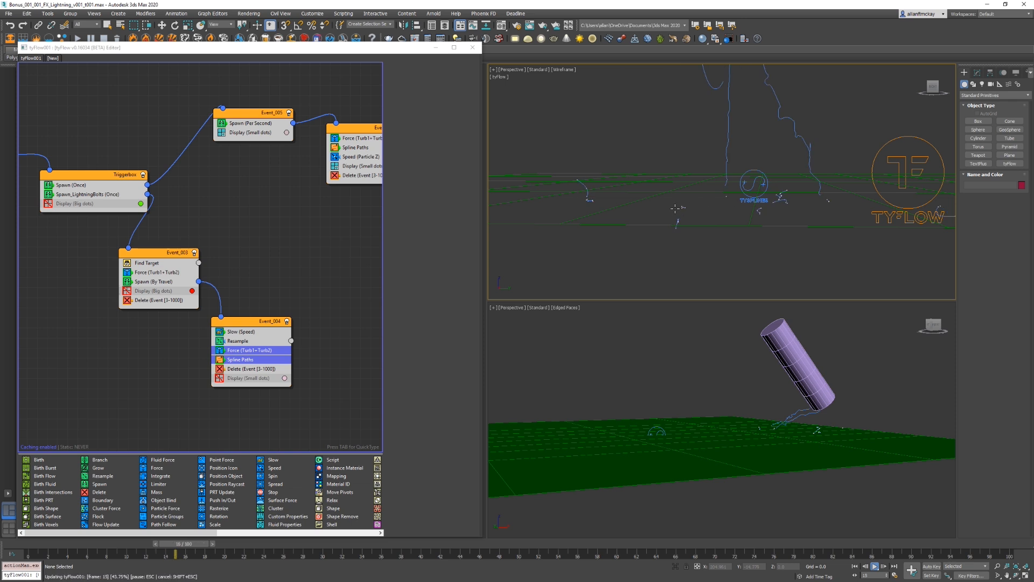
{"action": "key", "text": "slash"}
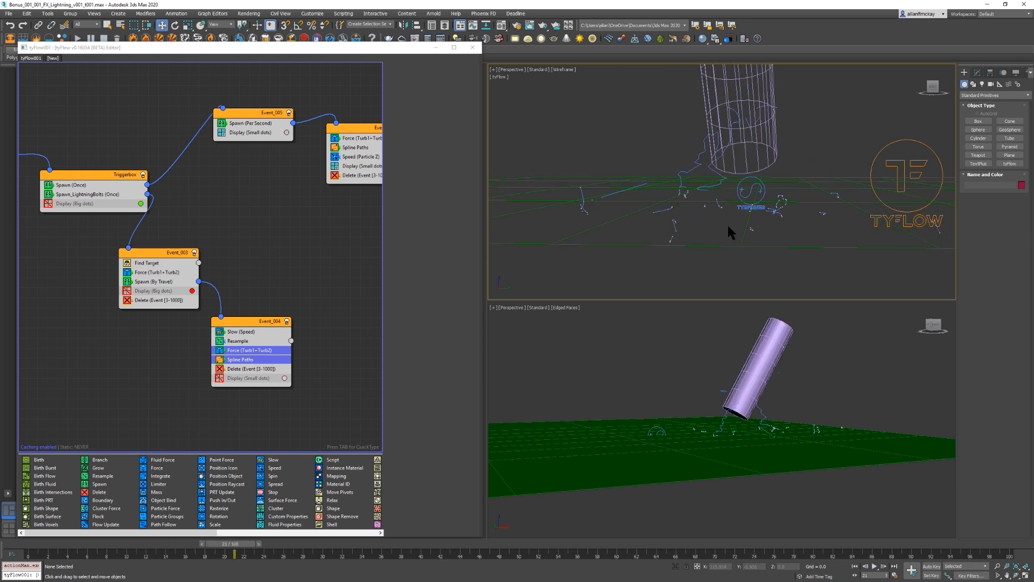
Step: Show the wireframe perspective view shaded and replay the animation from a new angle to examine the strike points
{"action": "key", "text": "F3"}
{"action": "mouse_move", "coordinate": [750, 229]}
{"action": "middle_mouse_down", "text": "alt"}
{"action": "mouse_move", "coordinate": [693, 232]}
{"action": "mouse_move", "coordinate": [716, 208]}
{"action": "middle_mouse_up", "text": "alt"}
{"action": "key", "text": "slash"}
{"action": "key", "text": "slash"}
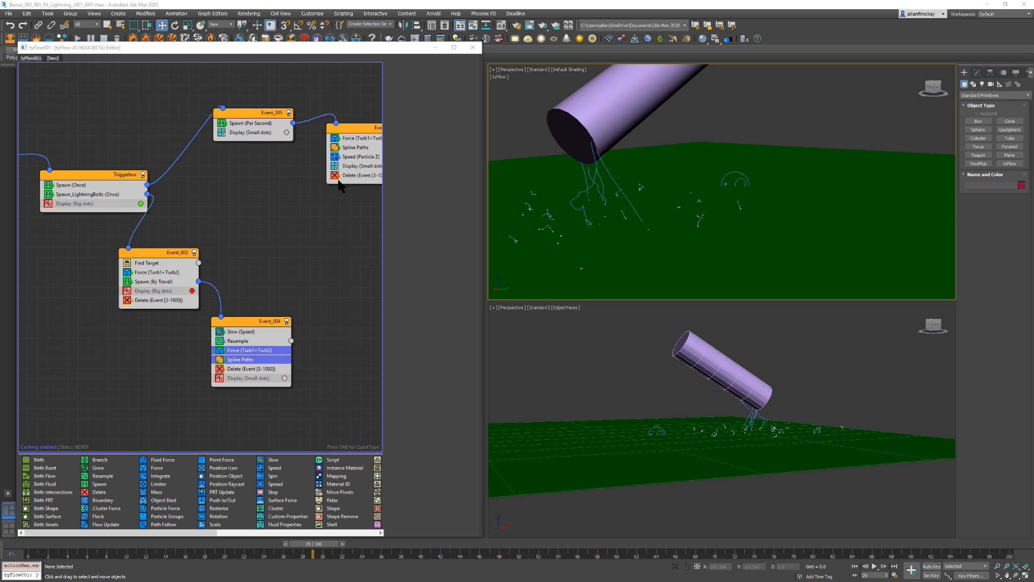
{"action": "middle_click_drag", "start_coordinate": [638, 215], "coordinate": [685, 217]}
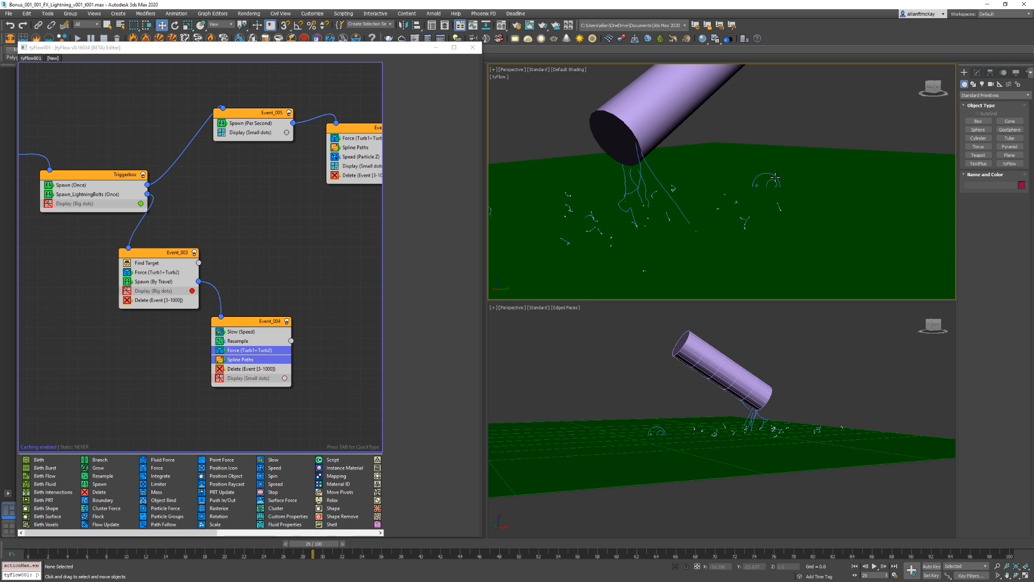
Step: Return to the start of the animation and add a Spawn operator at the beginning of Event_005
{"action": "key", "text": "Home"}
{"action": "left_click", "coordinate": [264, 155]}
{"action": "left_click", "coordinate": [257, 112]}
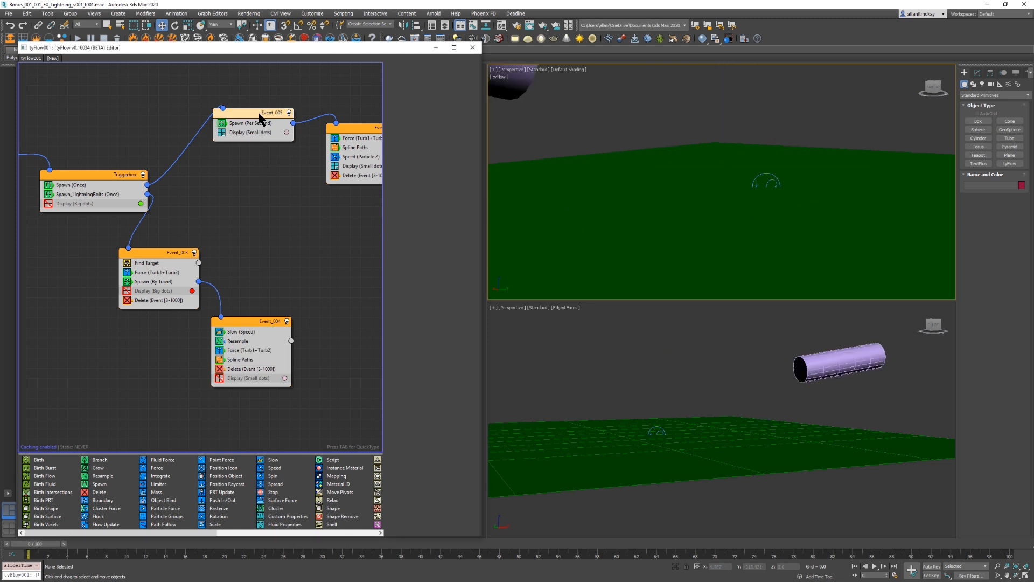
{"action": "key", "text": "Tab"}
{"action": "type", "text": "spawn"}
{"action": "key", "text": "Return"}
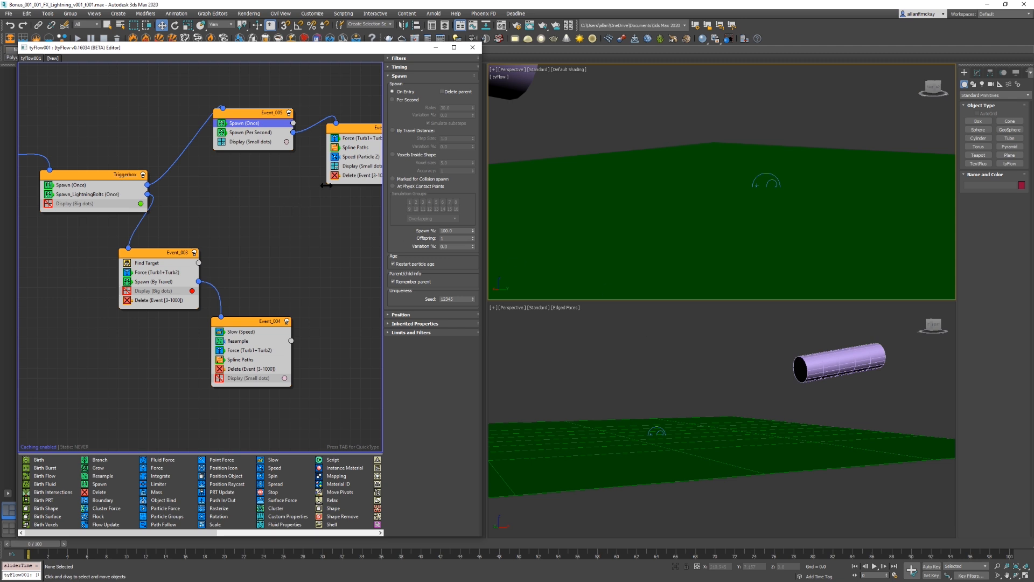
Step: Set the new Spawn operator to 3 offspring with increased variation, and play the animation to check the strikes
{"action": "middle_click_drag", "start_coordinate": [251, 171], "coordinate": [217, 226]}
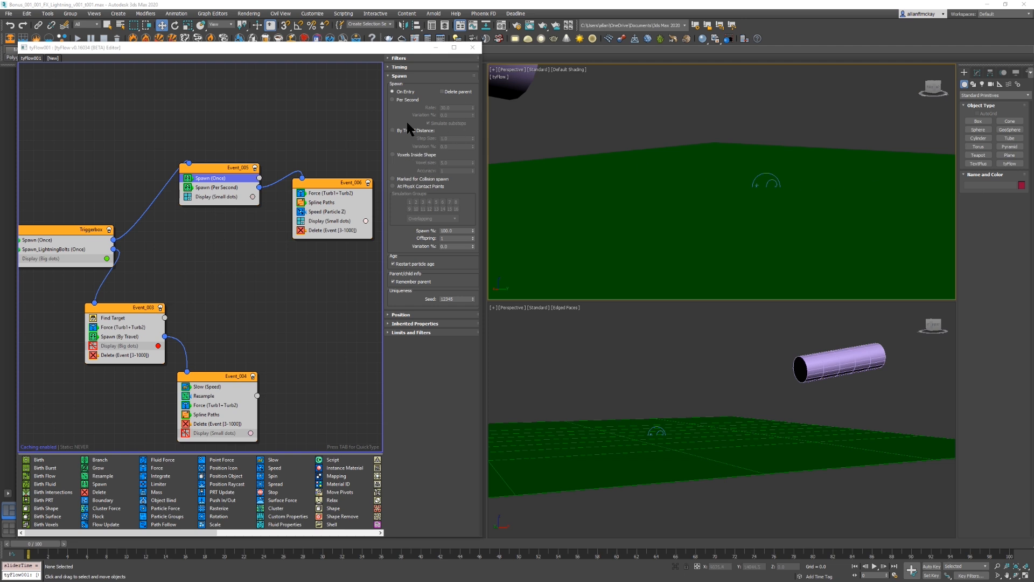
{"action": "double_click", "coordinate": [458, 239]}
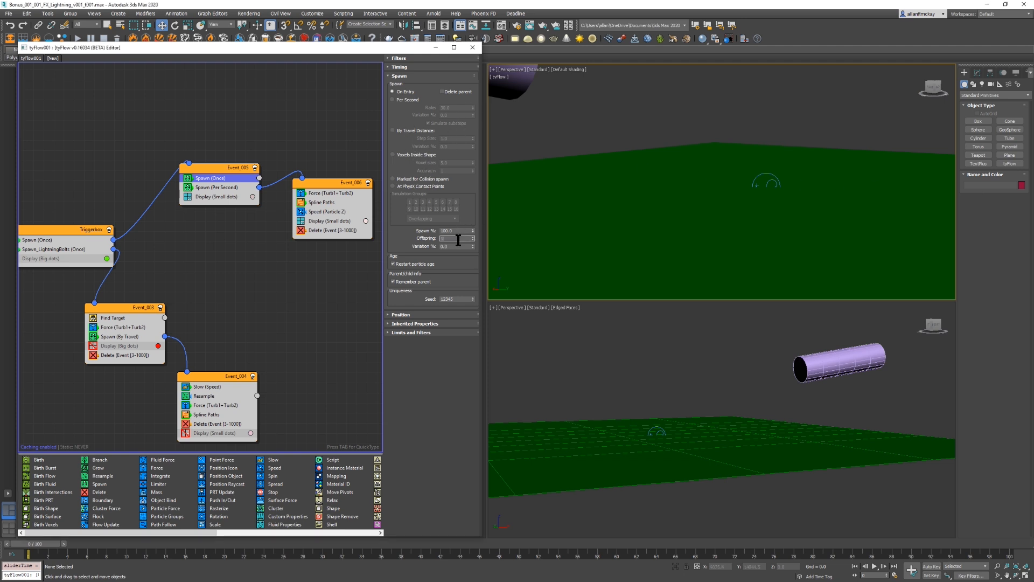
{"action": "type", "text": "3"}
{"action": "double_click", "coordinate": [458, 246]}
{"action": "key", "text": "slash"}
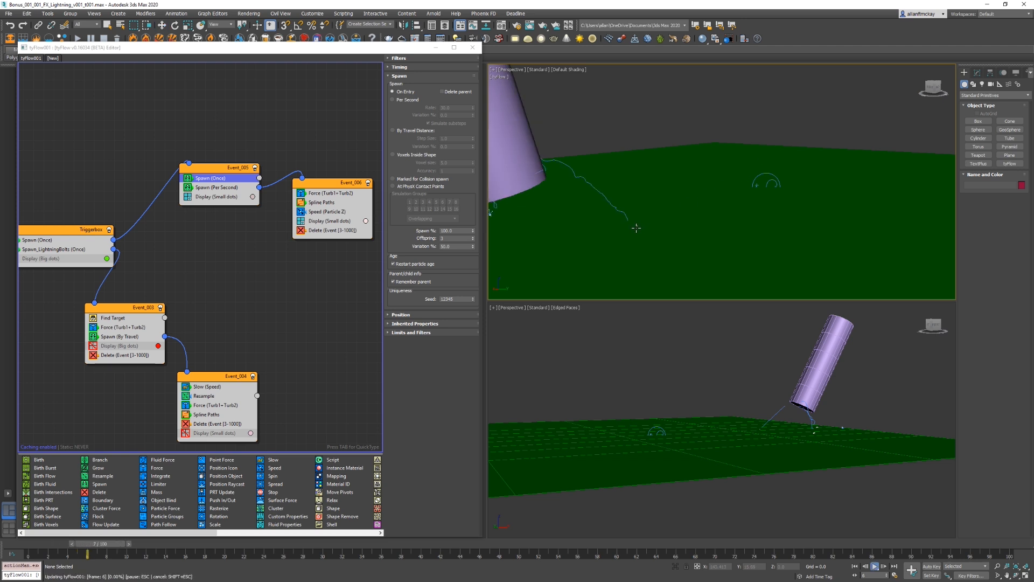
{"action": "key", "text": "slash"}
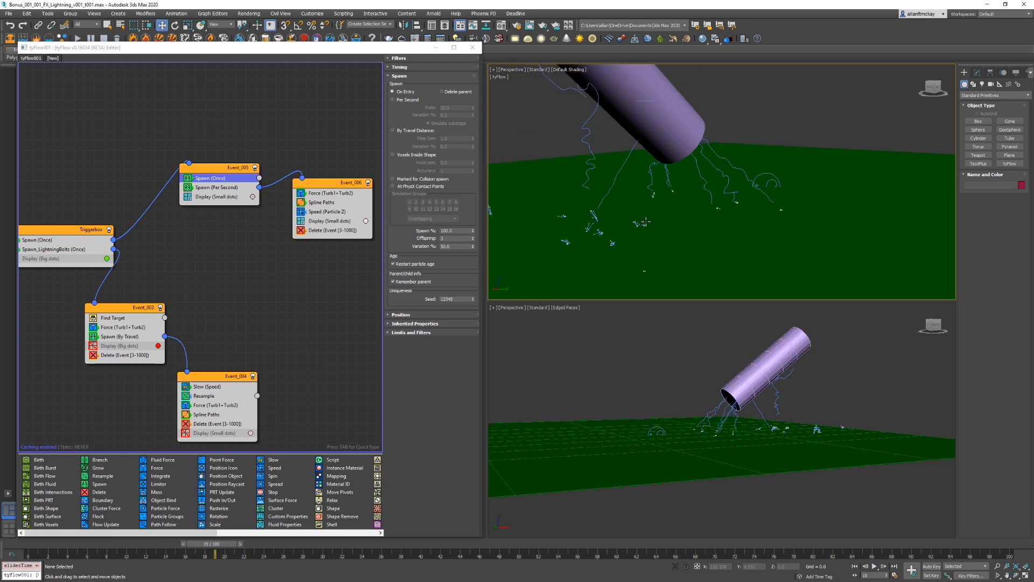
{"action": "key", "text": "Home"}
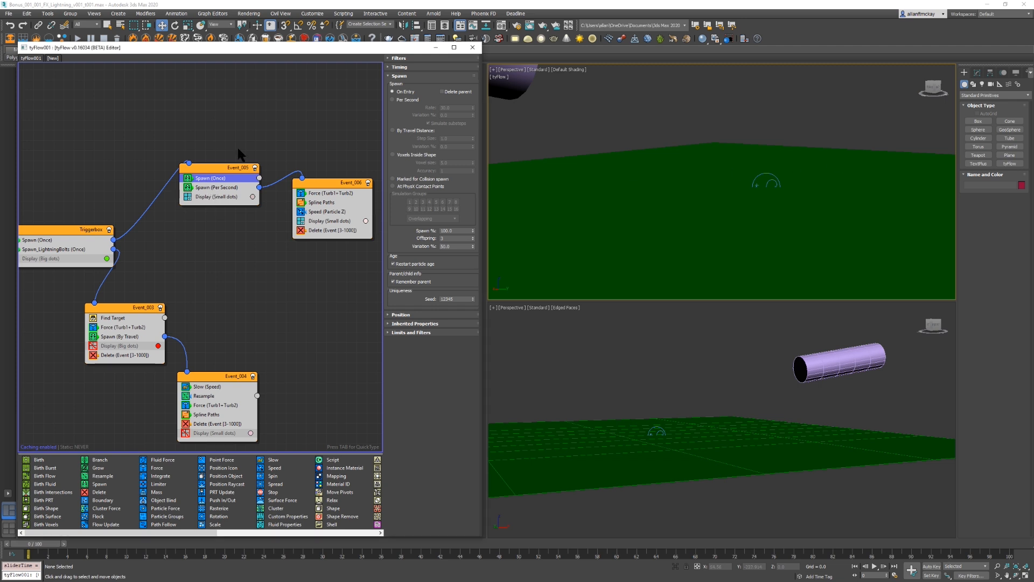
Step: Move the Spawn (Once) operator from Event_005 to the beginning of Event_006, with Speed directly below it
{"action": "left_click", "coordinate": [305, 175]}
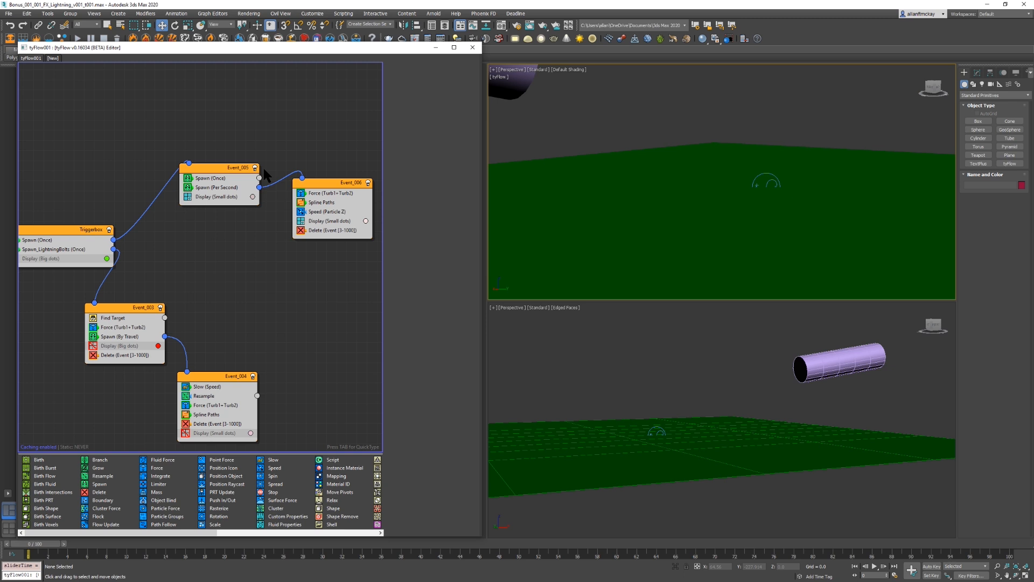
{"action": "middle_click_drag", "start_coordinate": [233, 155], "coordinate": [166, 145]}
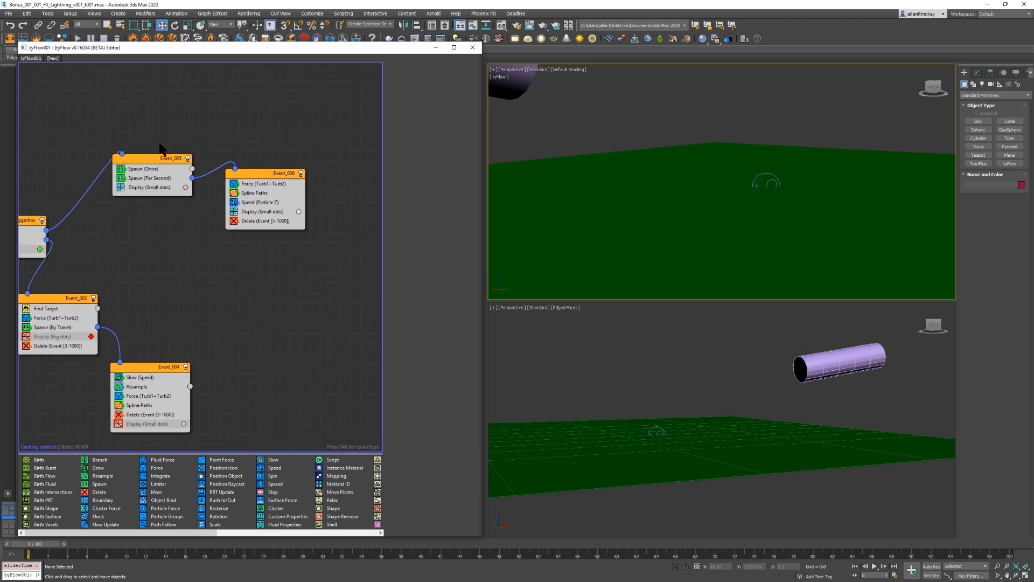
{"action": "left_click_drag", "start_coordinate": [154, 170], "coordinate": [271, 193]}
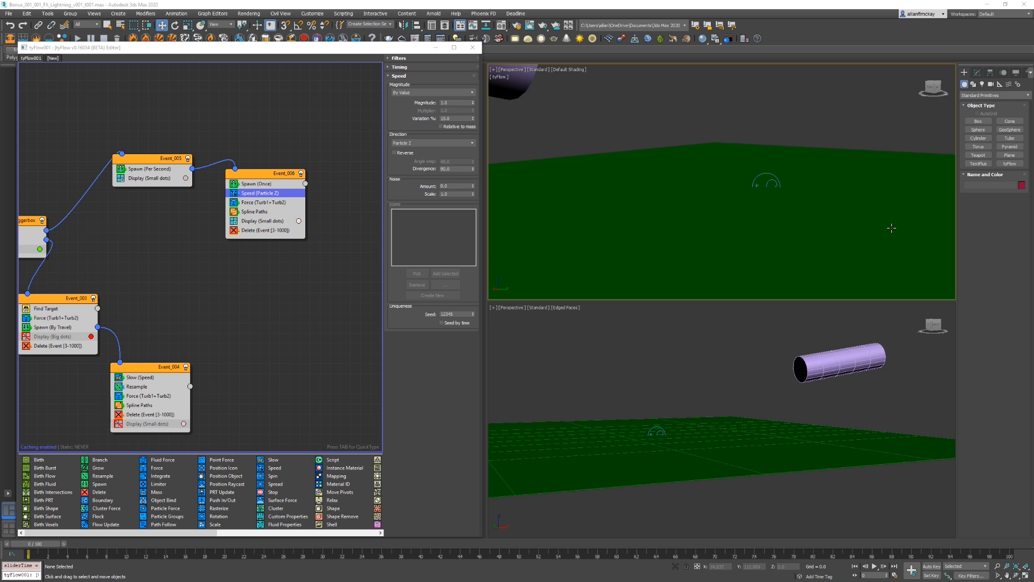
Step: Set the magnitude of Event_006's Speed operator to 15
{"action": "double_click", "coordinate": [458, 103]}
{"action": "type", "text": "15"}
{"action": "key", "text": "Return"}
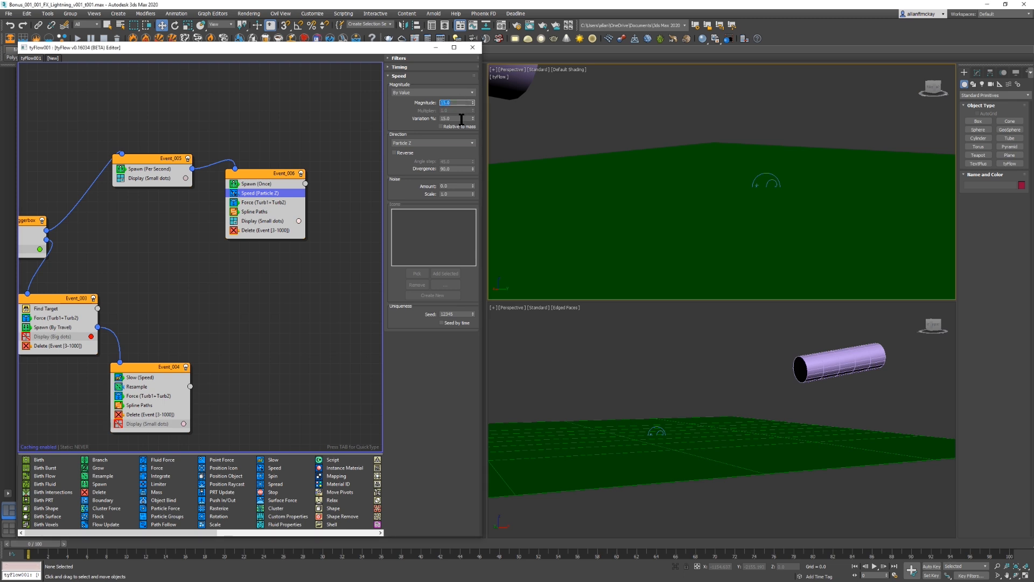
Step: Advance through the frames and restart from the beginning to examine how the spray trails spread over the ground
{"action": "left_click", "coordinate": [619, 377]}
{"action": "key", "text": "period"}
{"action": "key", "text": "period"}
{"action": "key", "text": "period"}
{"action": "key", "text": "period"}
{"action": "key", "text": "period"}
{"action": "key", "text": "period"}
{"action": "key", "text": "period"}
{"action": "key", "text": "period"}
{"action": "key", "text": "period"}
{"action": "key", "text": "period"}
{"action": "key", "text": "period"}
{"action": "key", "text": "period"}
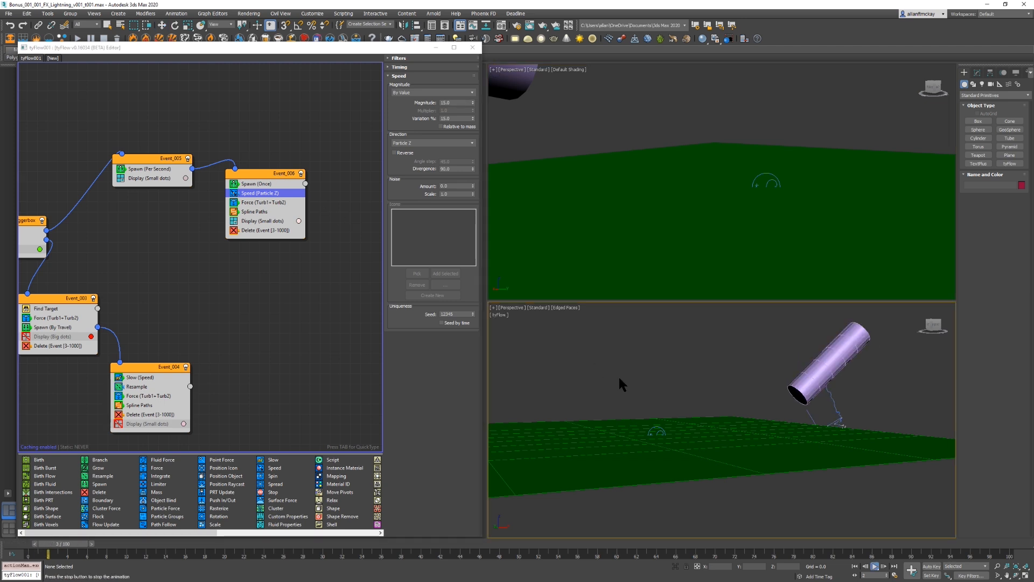
{"action": "key", "text": "period"}
{"action": "key", "text": "period"}
{"action": "key", "text": "period"}
{"action": "key", "text": "period"}
{"action": "key", "text": "period"}
{"action": "key", "text": "period"}
{"action": "key", "text": "period"}
{"action": "key", "text": "period"}
{"action": "key", "text": "period"}
{"action": "key", "text": "period"}
{"action": "key", "text": "period"}
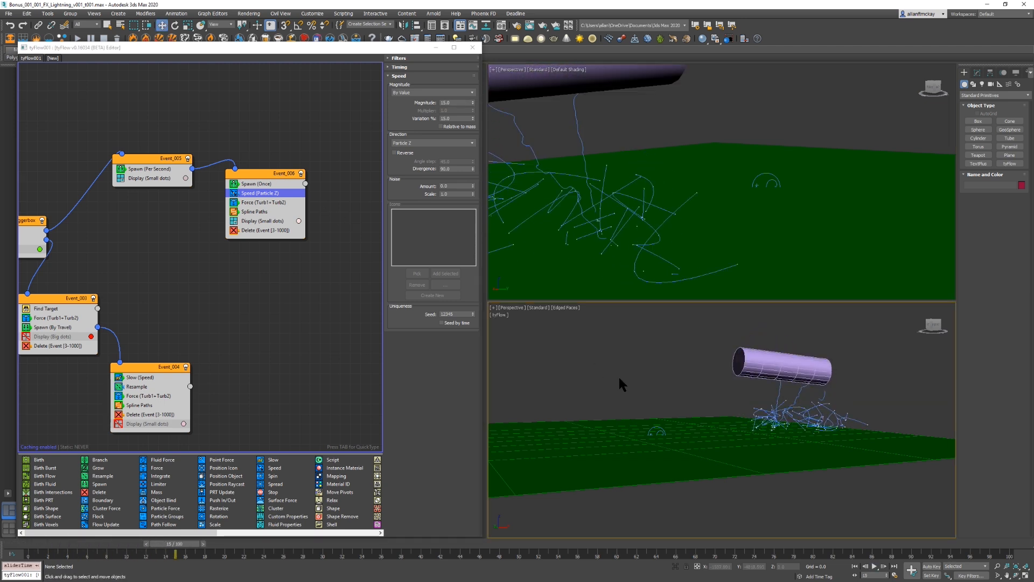
{"action": "key", "text": "period"}
{"action": "key", "text": "period"}
{"action": "key", "text": "period"}
{"action": "key", "text": "period"}
{"action": "key", "text": "period"}
{"action": "key", "text": "period"}
{"action": "key", "text": "period"}
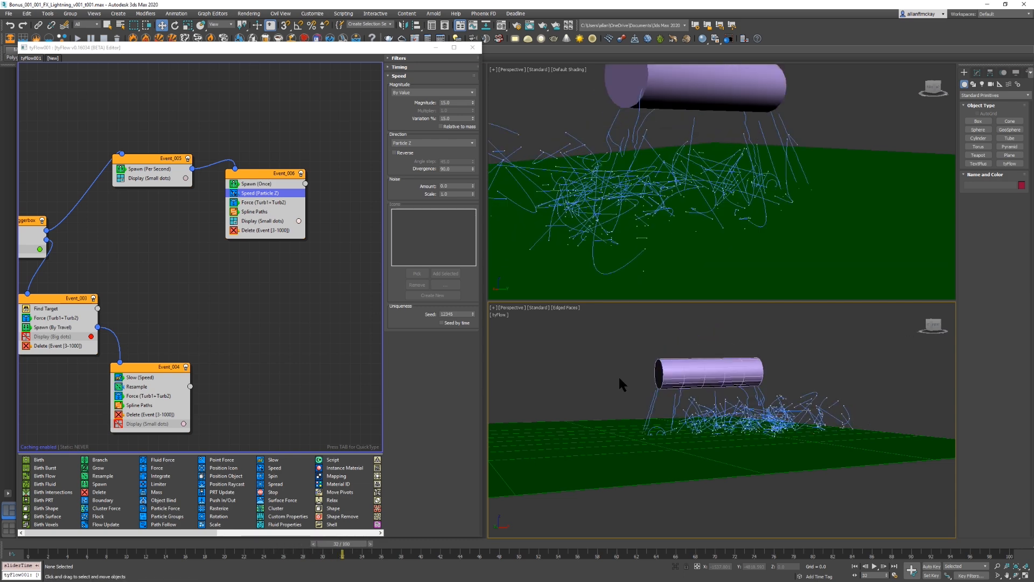
{"action": "left_click", "coordinate": [733, 205]}
{"action": "key", "text": "Home"}
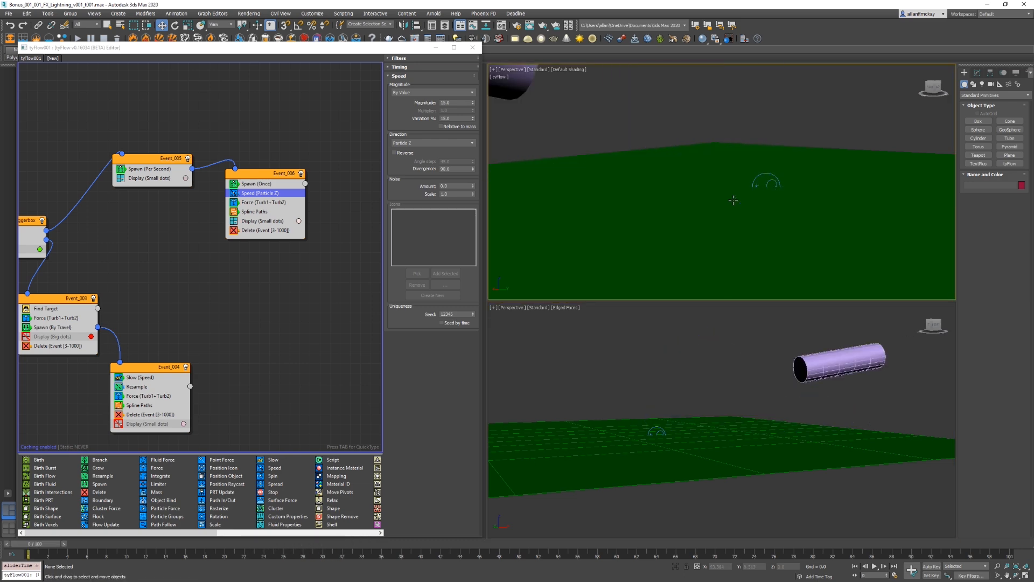
{"action": "key", "text": "period"}
{"action": "key", "text": "period"}
{"action": "key", "text": "period"}
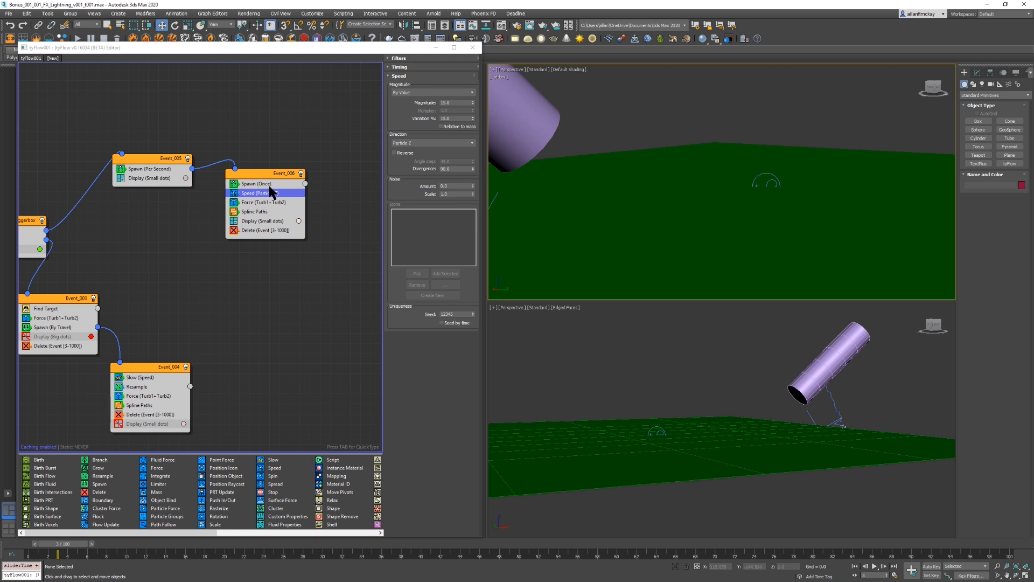
Step: Set Event_006's Delete operator to start at event age 1, and replay the animation to check the trails
{"action": "left_click", "coordinate": [259, 231]}
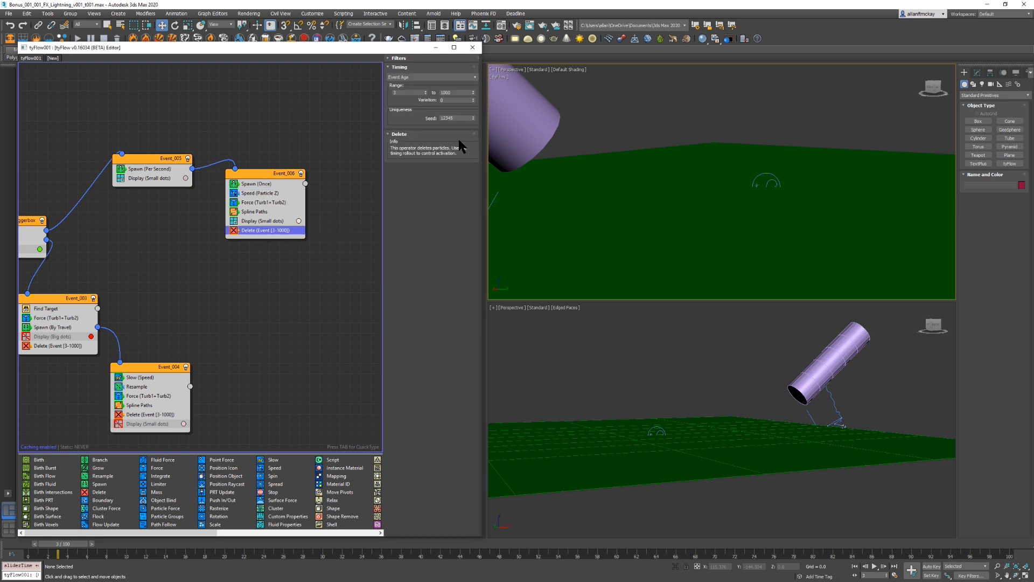
{"action": "left_click", "coordinate": [725, 392]}
{"action": "key", "text": "Home"}
{"action": "key", "text": "slash"}
{"action": "key", "text": "slash"}
{"action": "key", "text": "slash"}
{"action": "middle_click_drag", "start_coordinate": [767, 152], "coordinate": [731, 181], "text": "alt"}
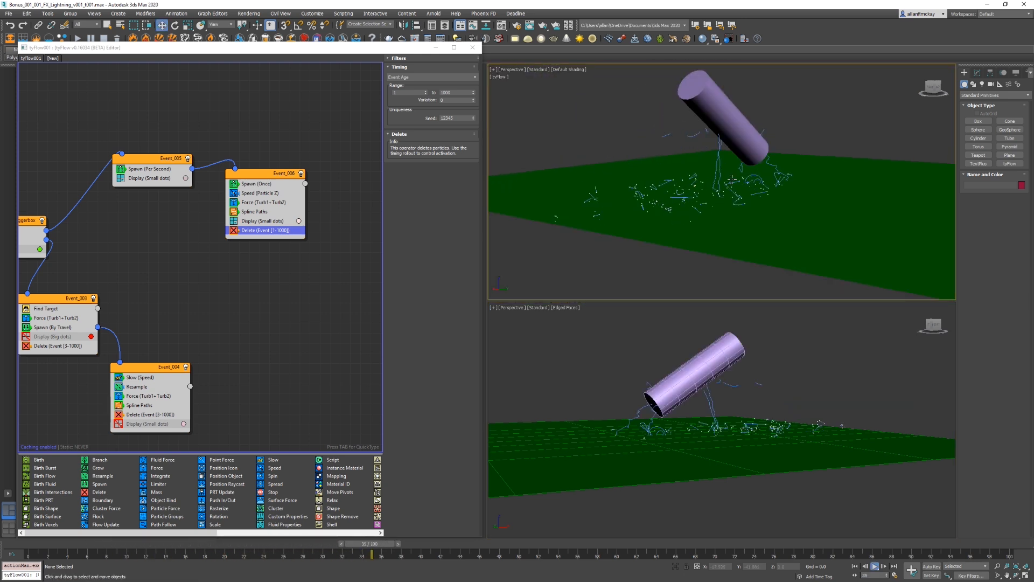
{"action": "key", "text": "slash"}
{"action": "key", "text": "Home"}
{"action": "key", "text": "w"}
{"action": "left_click", "coordinate": [576, 358]}
Step: Add a second Spawn in Event_006 that feeds a new event holding the Force operator moved out of Event_006
{"action": "left_click", "coordinate": [313, 238]}
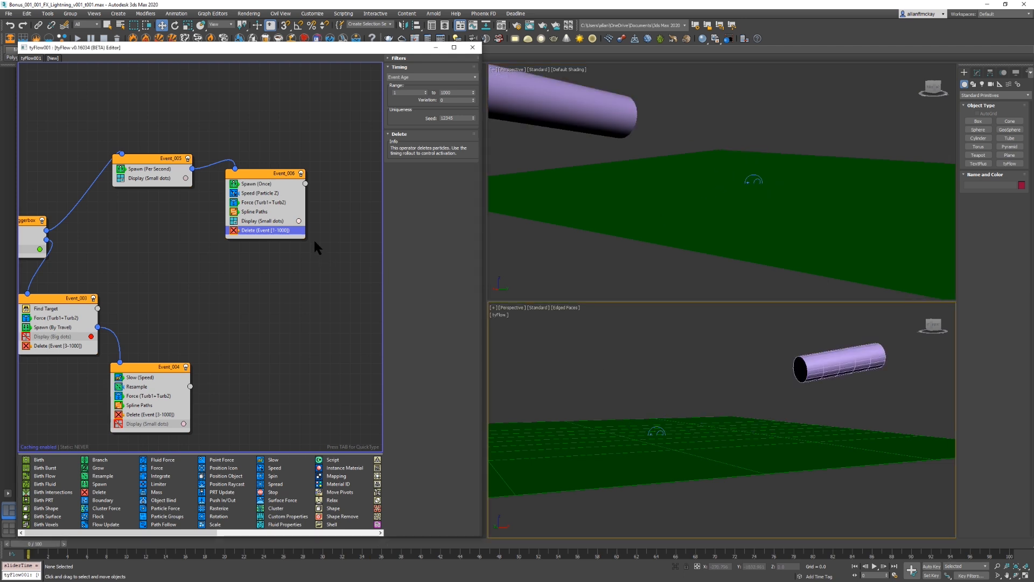
{"action": "middle_click_drag", "start_coordinate": [332, 225], "coordinate": [266, 214]}
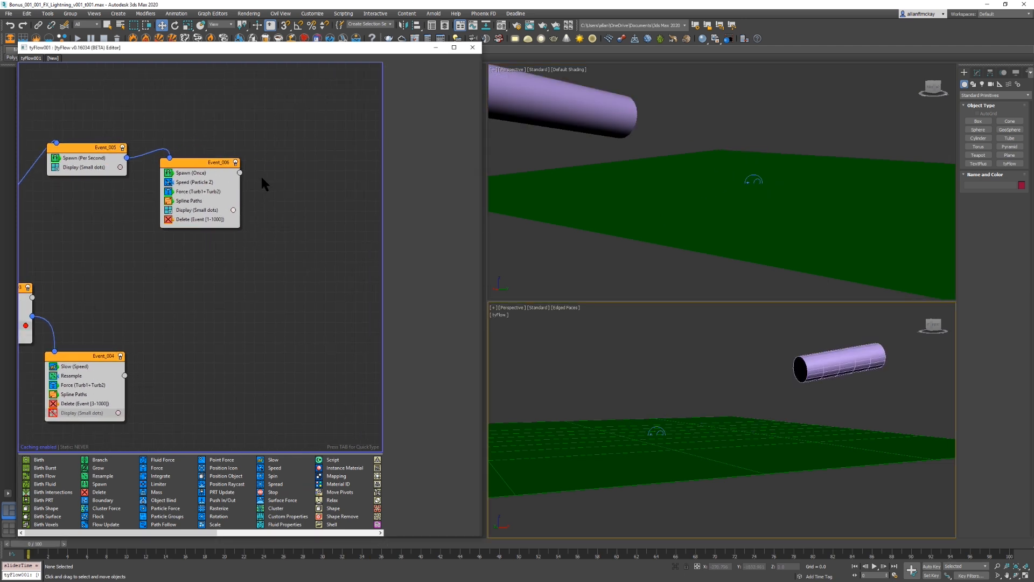
{"action": "key", "text": "Tab"}
{"action": "type", "text": "spawn"}
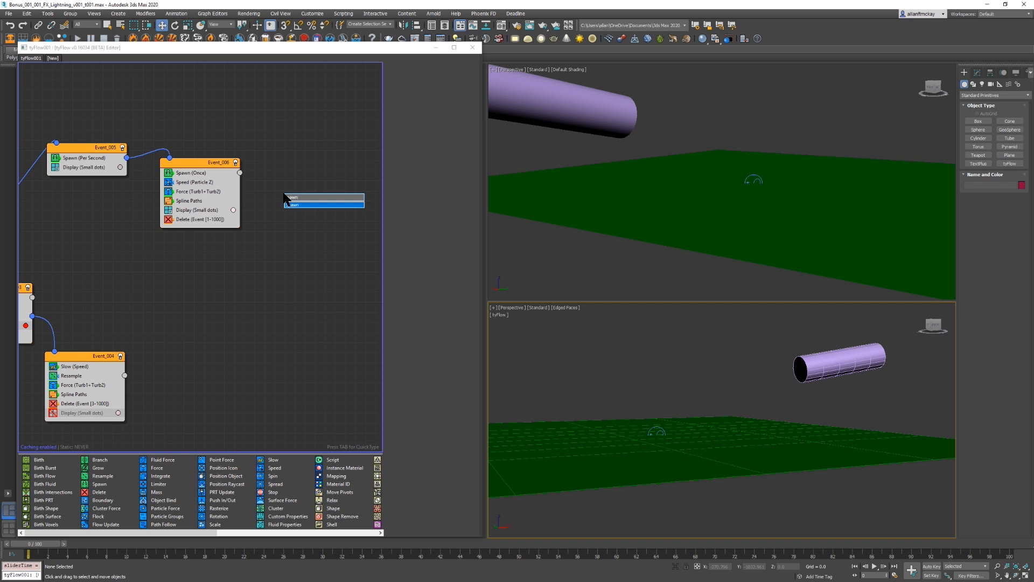
{"action": "left_click", "coordinate": [315, 203]}
{"action": "left_click_drag", "start_coordinate": [312, 209], "coordinate": [202, 204]}
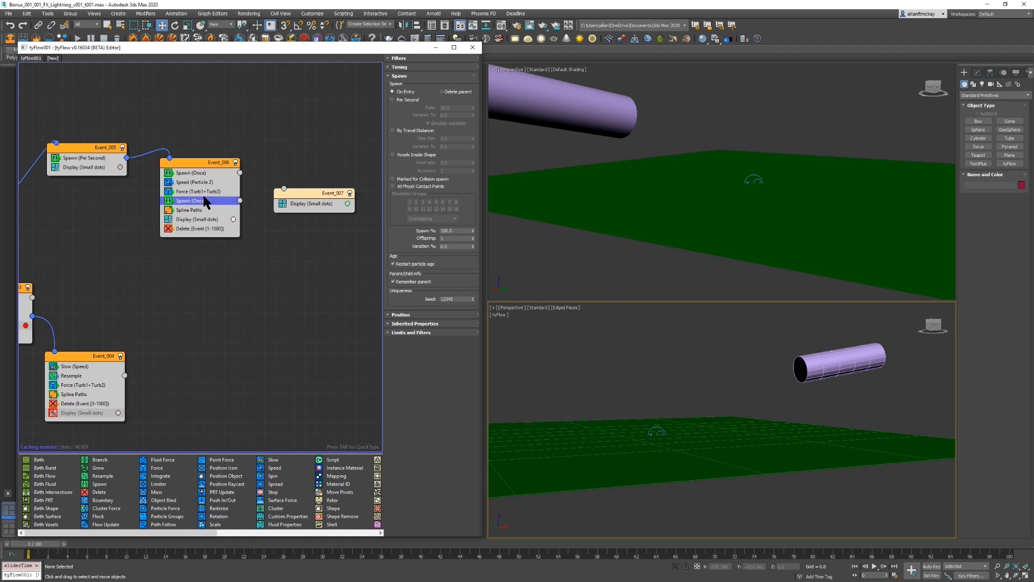
{"action": "left_click_drag", "start_coordinate": [199, 192], "coordinate": [240, 191]}
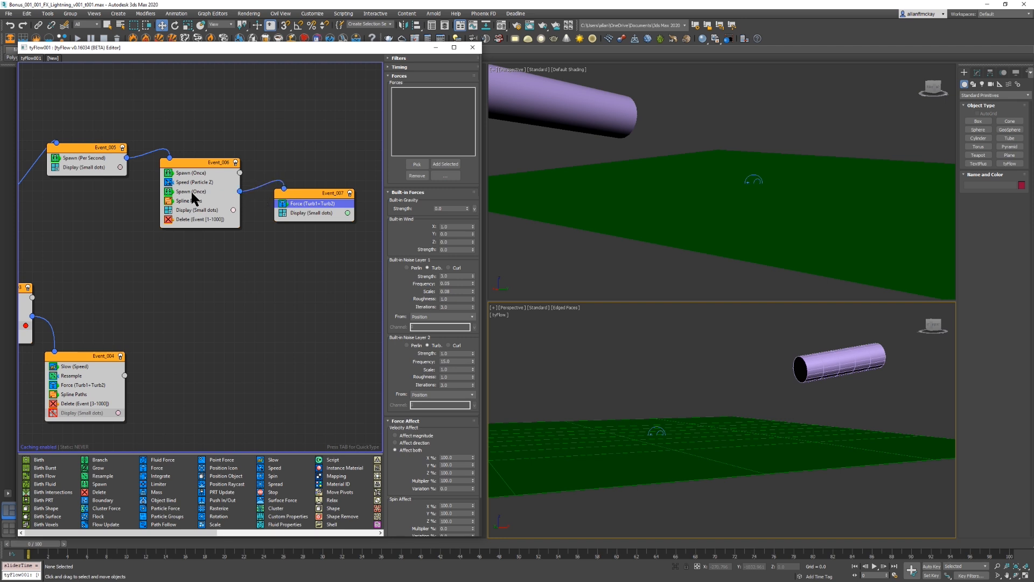
Step: Set the second Spawn in Event_006 to By Travel Distance with a step size of 0.5, and play the animation
{"action": "left_click", "coordinate": [193, 192]}
{"action": "left_click", "coordinate": [422, 132]}
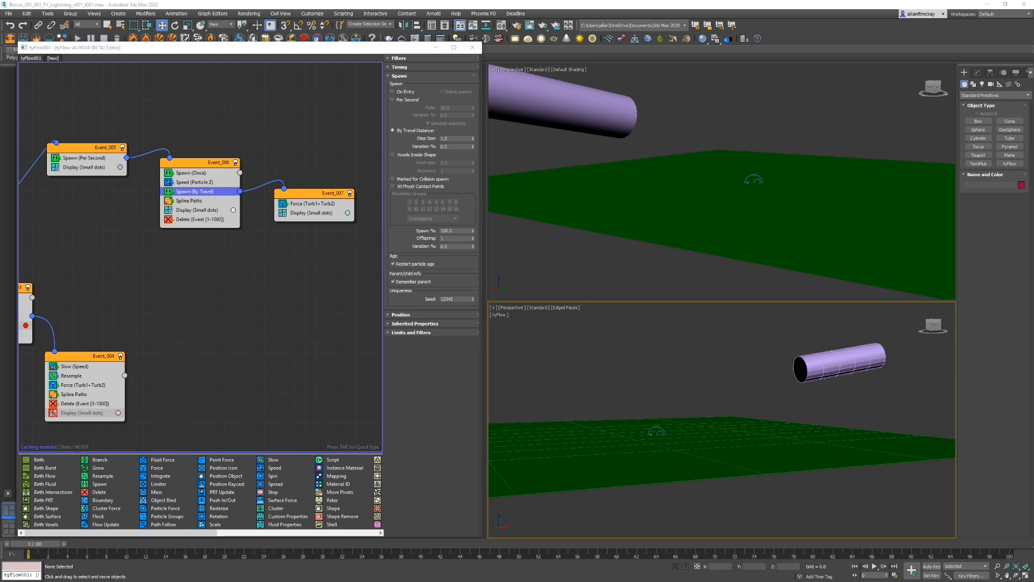
{"action": "left_click", "coordinate": [453, 138]}
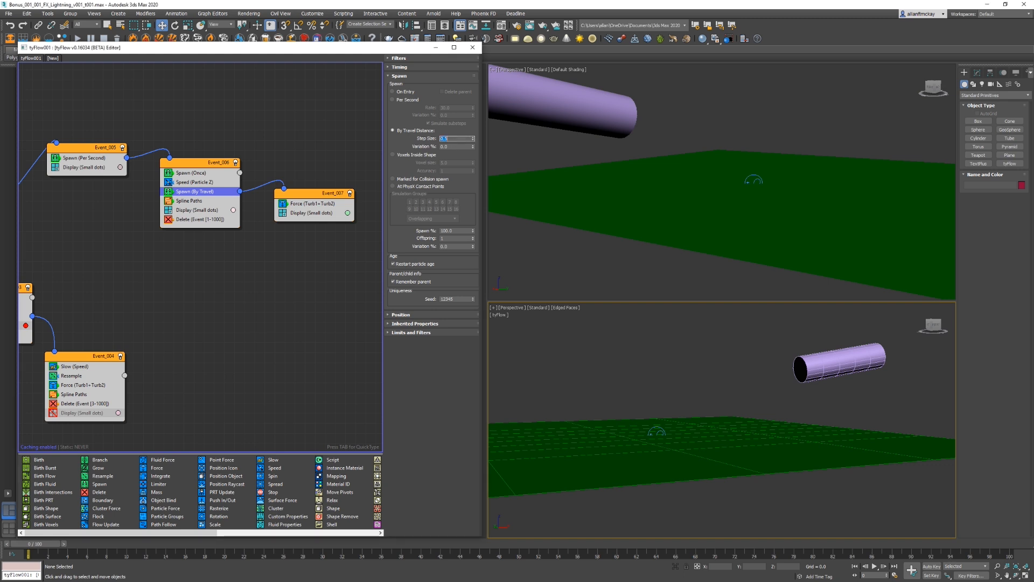
{"action": "left_click", "coordinate": [415, 323]}
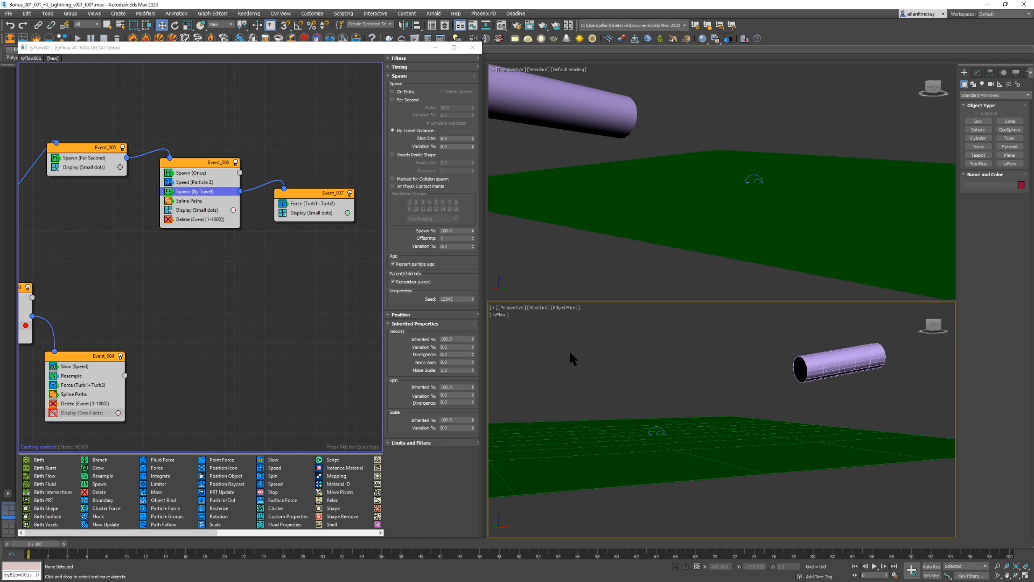
{"action": "key", "text": "/"}
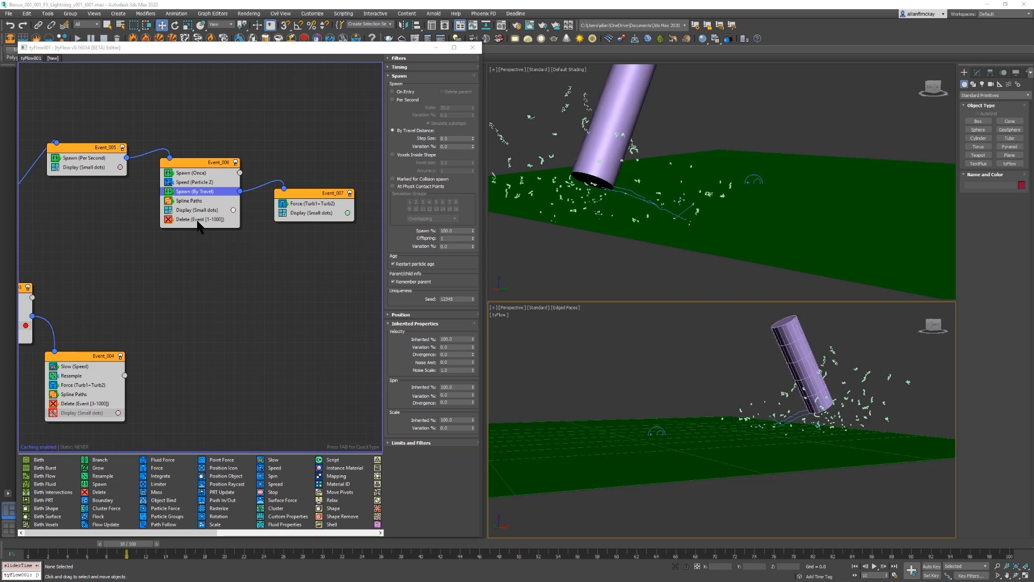
Step: Copy the Delete operator from Event_004 into Event_007 and return to the first frame
{"action": "left_click", "coordinate": [90, 403]}
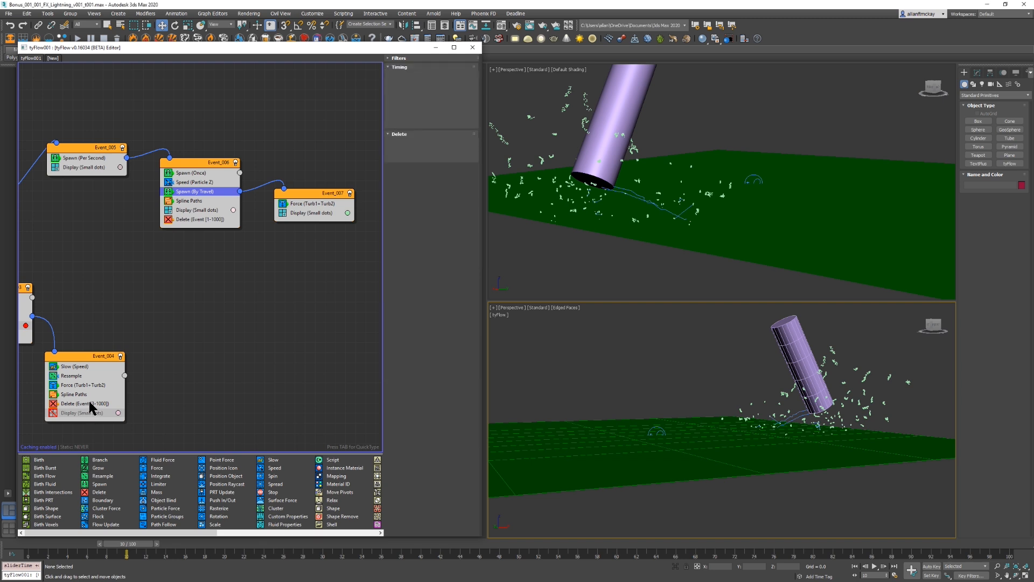
{"action": "right_click", "coordinate": [90, 403]}
{"action": "right_click", "coordinate": [308, 214]}
{"action": "left_click", "coordinate": [321, 229]}
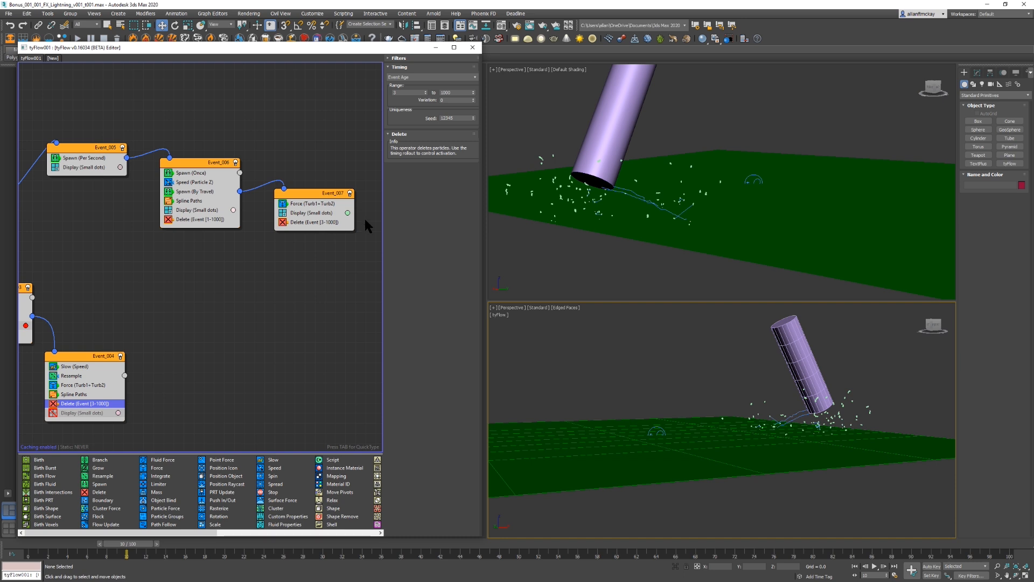
{"action": "key", "text": "Home"}
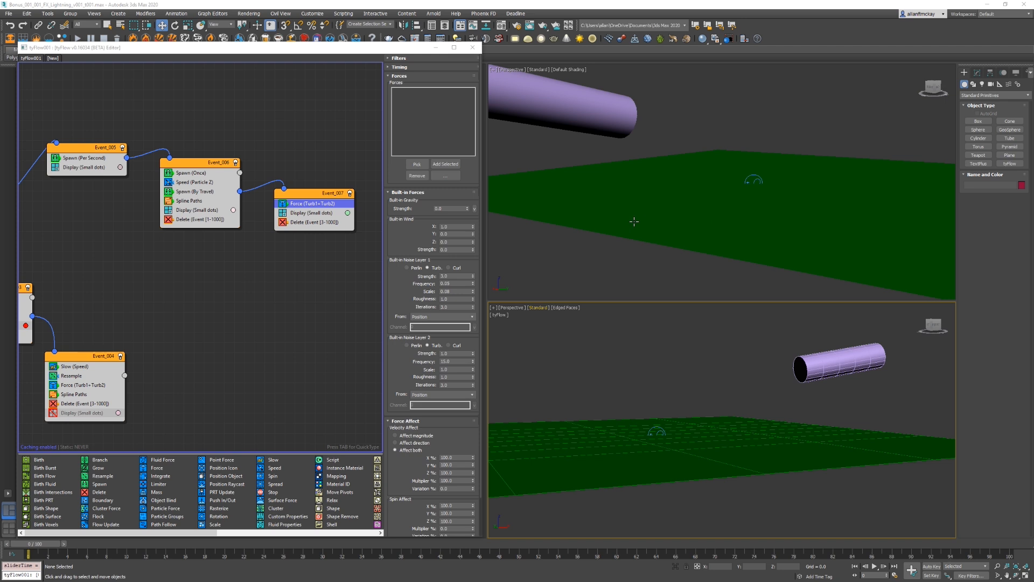
Step: Copy the Resample operator from Event_004 into Event_007, directly below its Force operator
{"action": "left_click", "coordinate": [145, 291]}
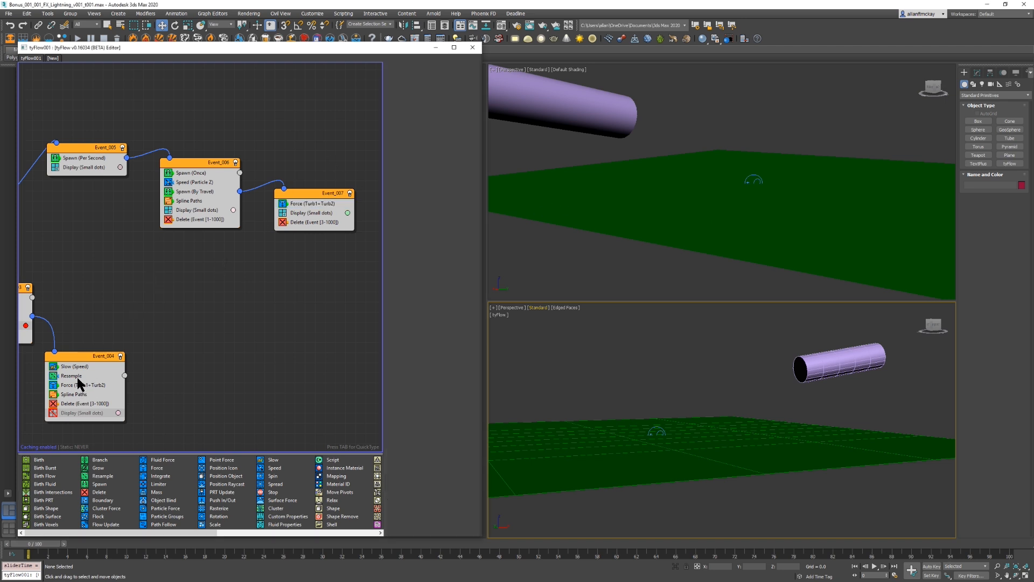
{"action": "left_click", "coordinate": [75, 376]}
{"action": "right_click", "coordinate": [83, 376]}
{"action": "left_click", "coordinate": [108, 382]}
{"action": "right_click", "coordinate": [308, 209]}
{"action": "left_click", "coordinate": [319, 215]}
{"action": "left_click", "coordinate": [314, 213]}
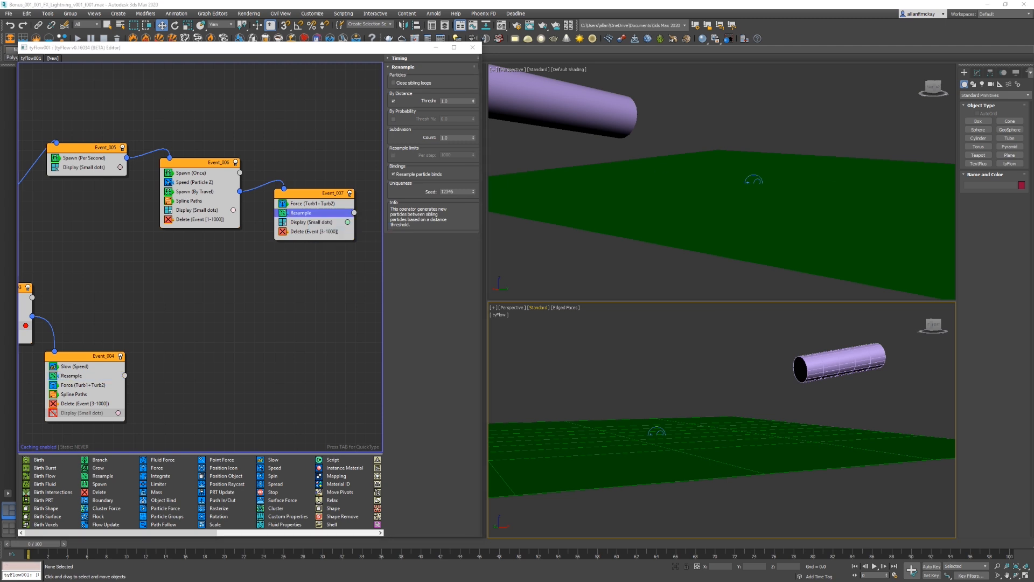
Step: Set the Resample operator in Event_007 to a distance threshold of 0.25 and a subdivision count of 10, and play the animation
{"action": "left_click", "coordinate": [450, 103]}
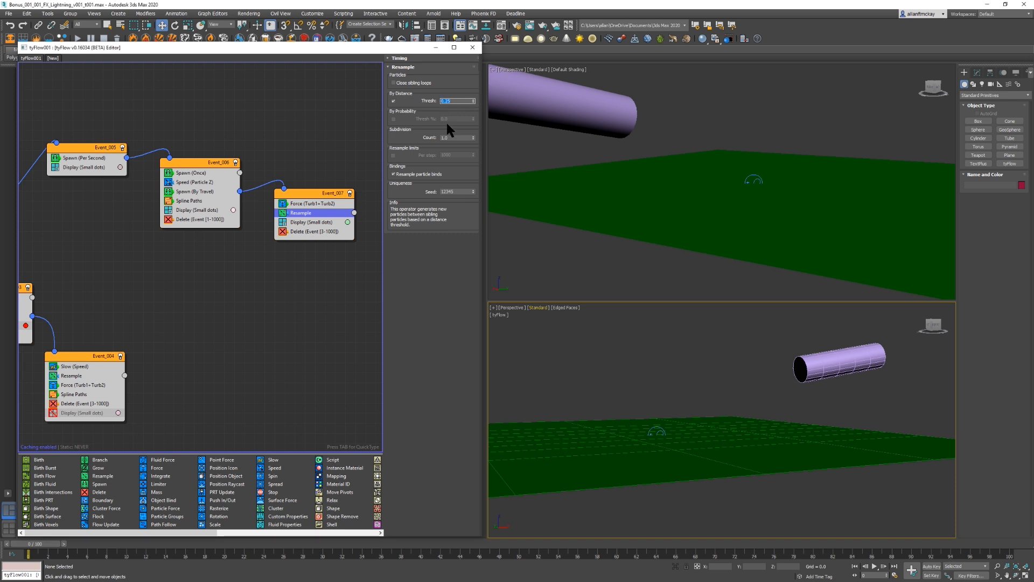
{"action": "left_click", "coordinate": [451, 139]}
{"action": "left_click", "coordinate": [700, 404]}
{"action": "key", "text": "/"}
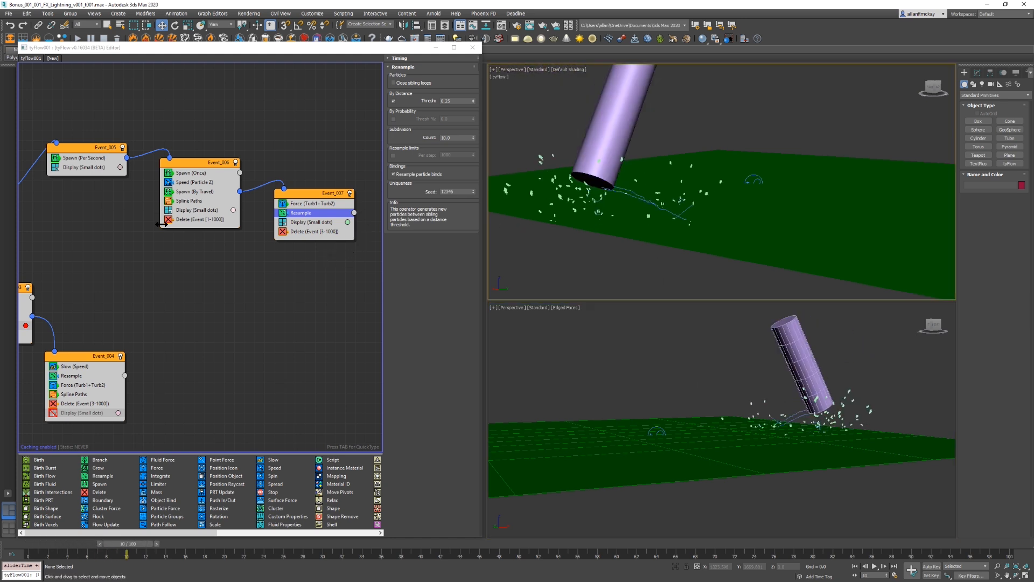
Step: Set the inherited velocity of Event_006's By Travel spawn to 5% with 25% variation and a divergence of 10
{"action": "left_click", "coordinate": [192, 193]}
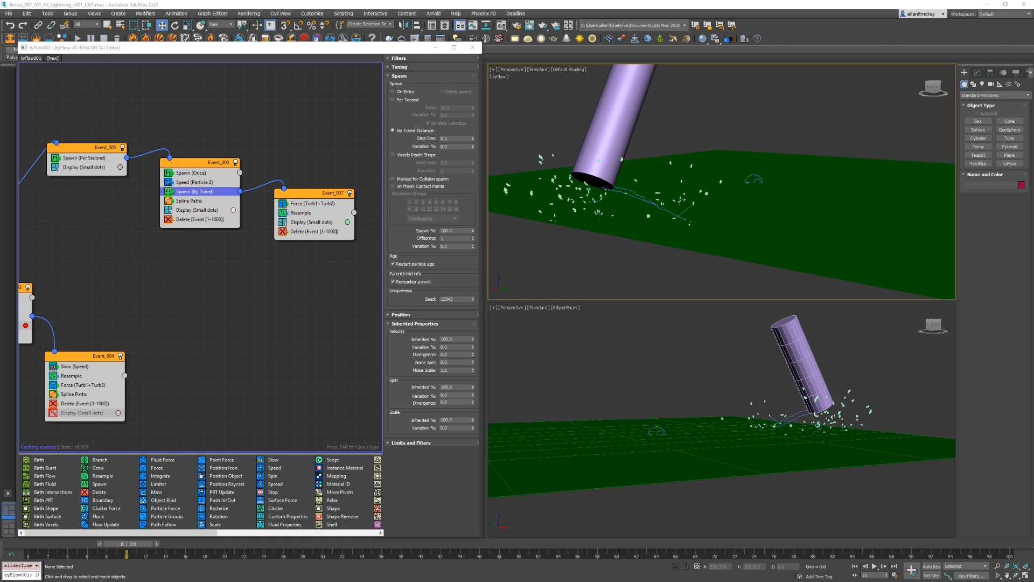
{"action": "double_click", "coordinate": [455, 339]}
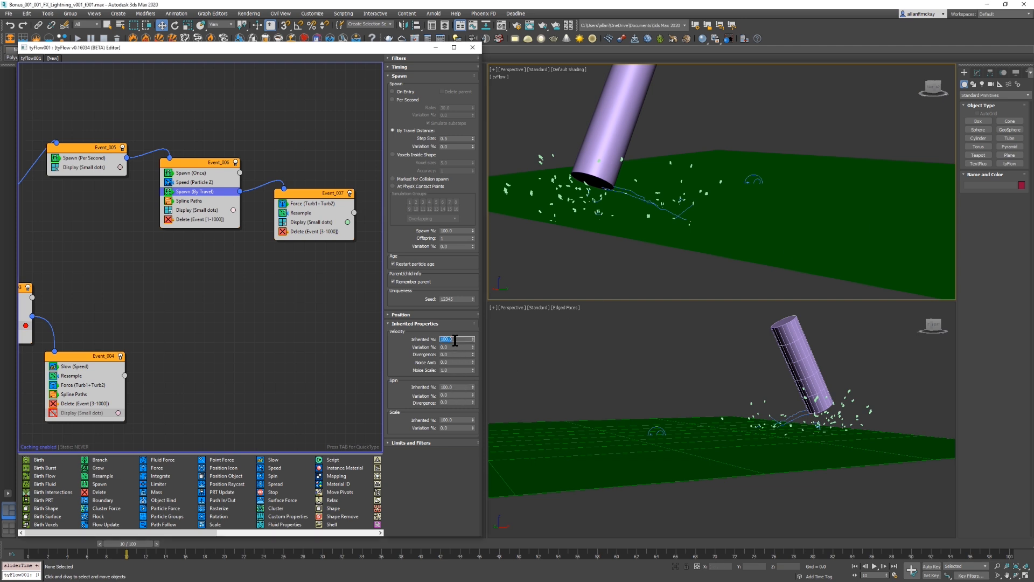
{"action": "type", "text": "5"}
{"action": "key", "text": "Return"}
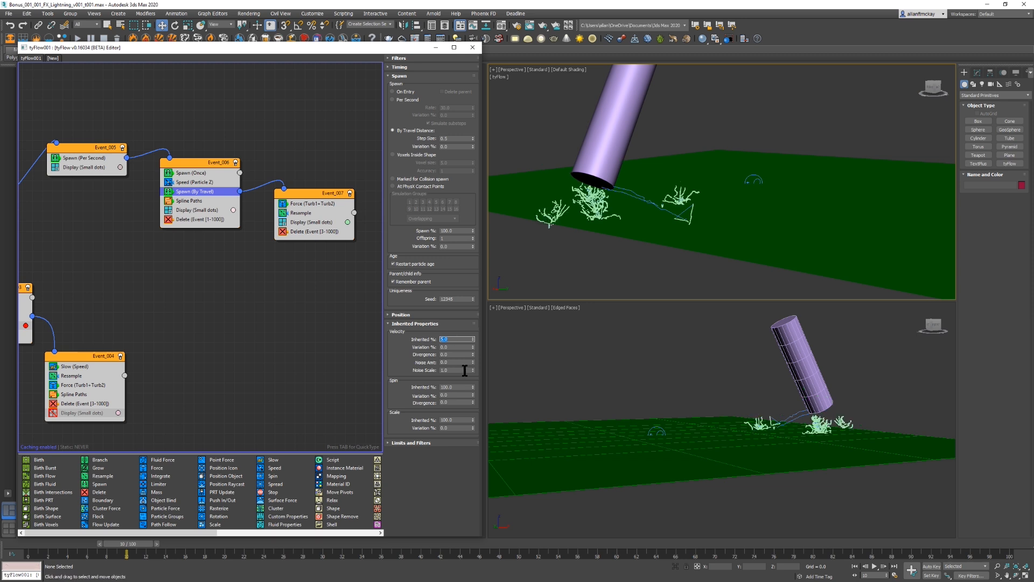
{"action": "double_click", "coordinate": [457, 344]}
{"action": "type", "text": "25"}
{"action": "key", "text": "Return"}
{"action": "key", "text": "Home"}
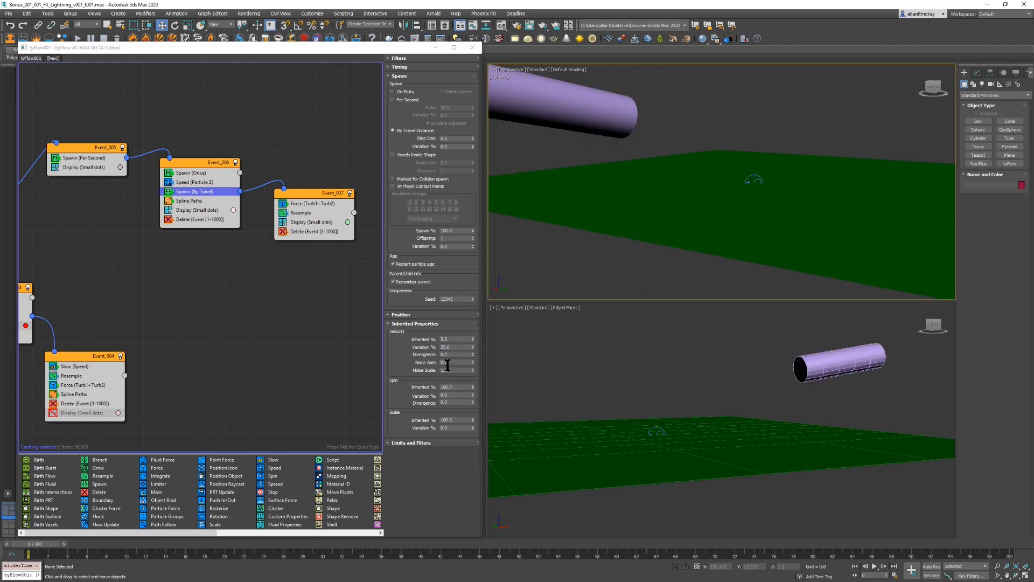
{"action": "double_click", "coordinate": [446, 354]}
{"action": "type", "text": "10"}
{"action": "key", "text": "Return"}
Step: Step forward frame by frame to examine how the ground sparks branch out in both viewports
{"action": "left_click", "coordinate": [605, 364]}
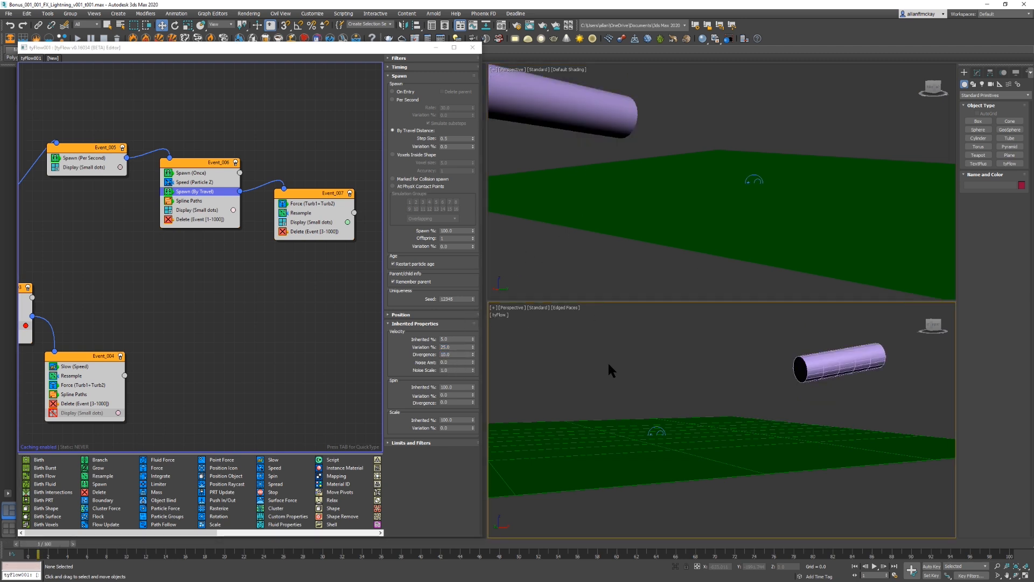
{"action": "key", "text": "period"}
{"action": "key", "text": "period"}
{"action": "key", "text": "period"}
{"action": "key", "text": "period"}
{"action": "key", "text": "period"}
{"action": "left_click", "coordinate": [592, 186]}
{"action": "key", "text": "period"}
{"action": "key", "text": "period"}
{"action": "key", "text": "period"}
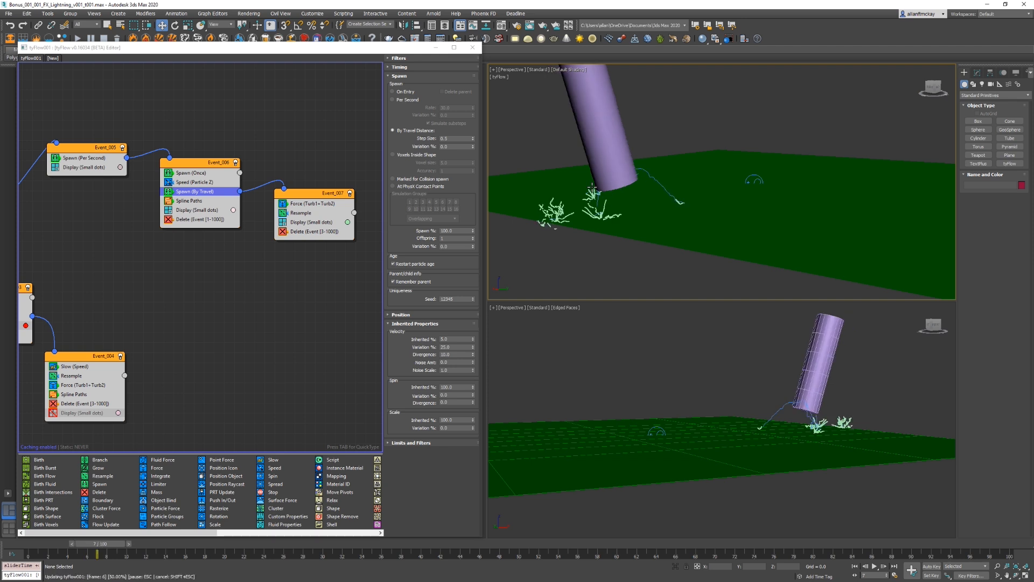
{"action": "key", "text": "period"}
{"action": "key", "text": "period"}
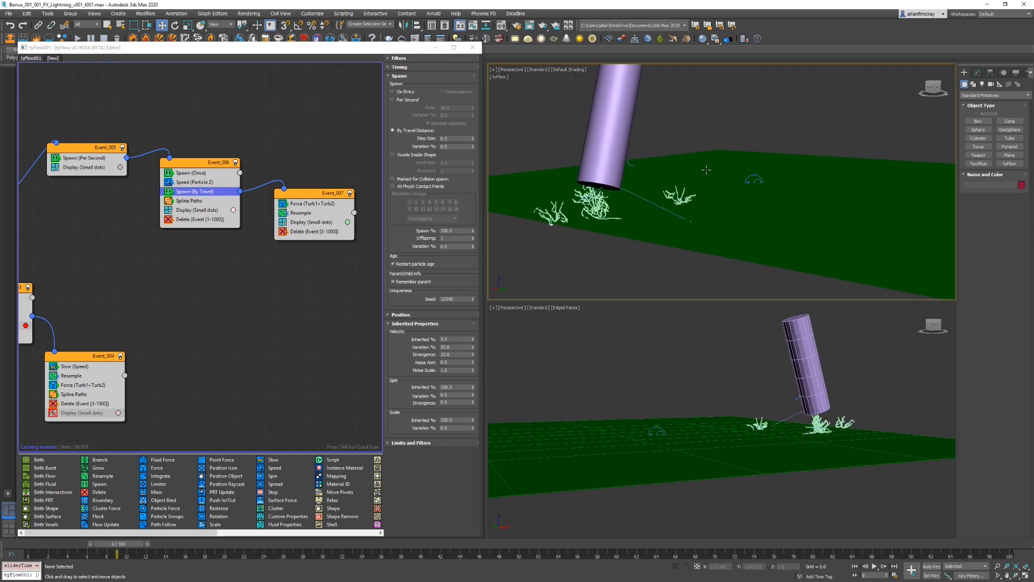
{"action": "key", "text": "period"}
{"action": "key", "text": "period"}
{"action": "left_click", "coordinate": [858, 366]}
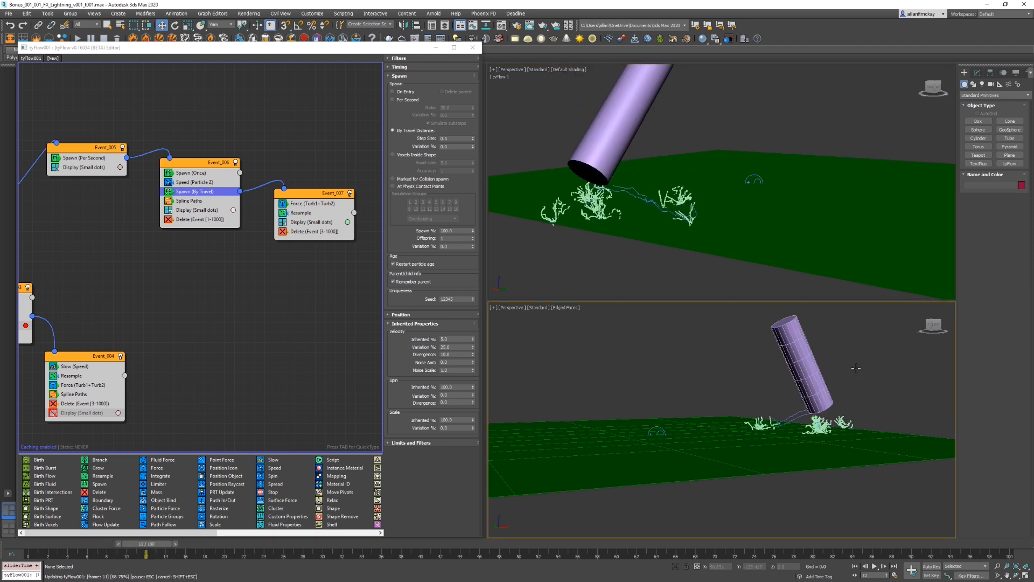
{"action": "key", "text": "period"}
{"action": "key", "text": "period"}
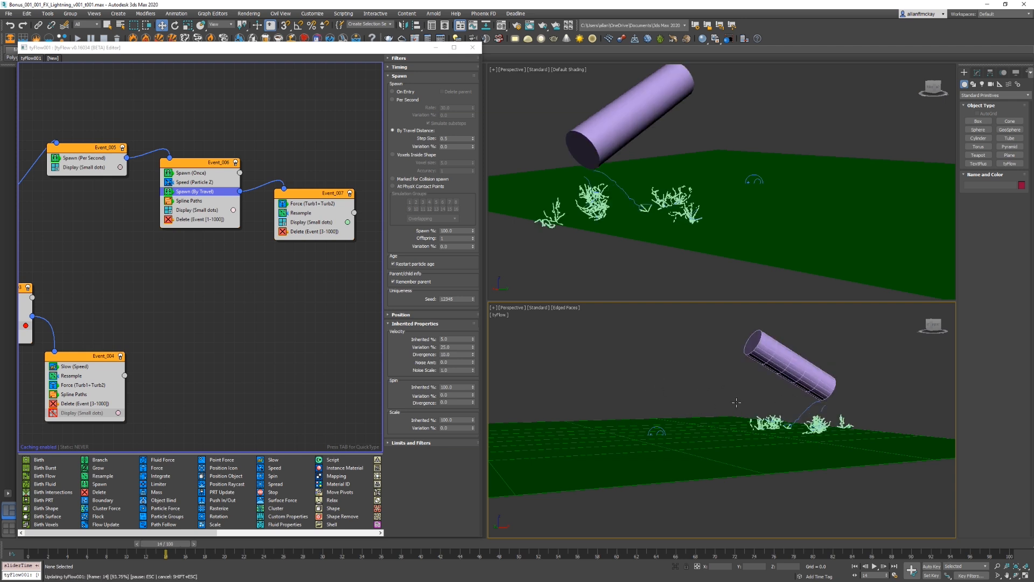
{"action": "key", "text": "period"}
{"action": "key", "text": "period"}
{"action": "key", "text": "period"}
{"action": "key", "text": "period"}
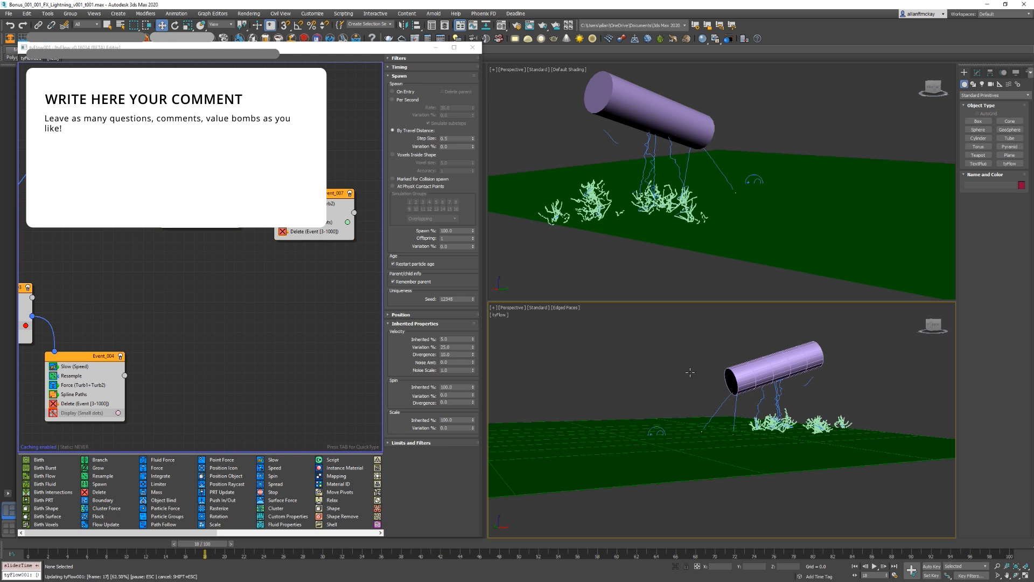
{"action": "key", "text": "period"}
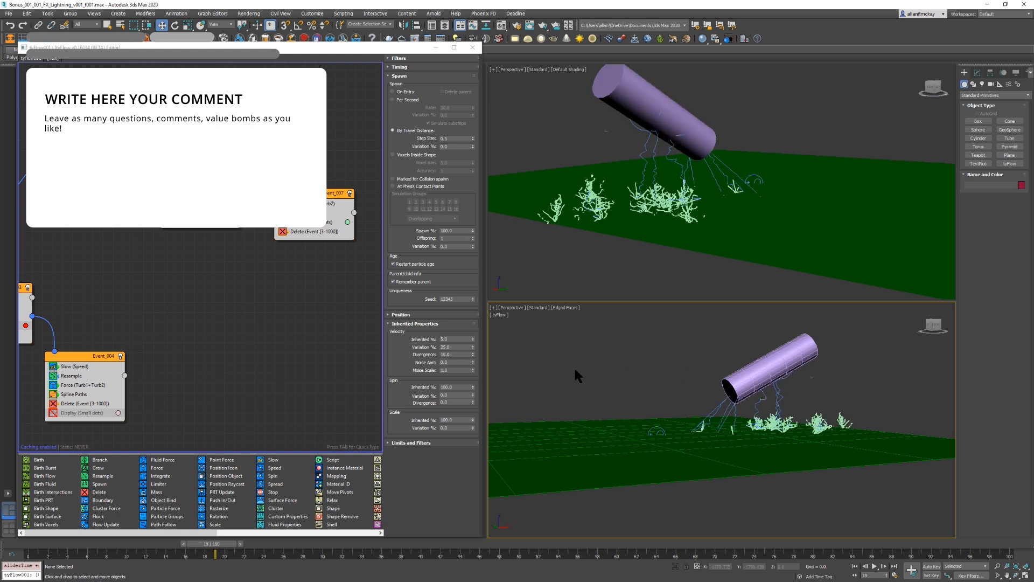
Step: Restart from the first frame, try a step size of 3 on Event_006's By Travel spawn, and settle on 1
{"action": "key", "text": "Home"}
{"action": "key", "text": "period"}
{"action": "key", "text": "period"}
{"action": "key", "text": "period"}
{"action": "key", "text": "period"}
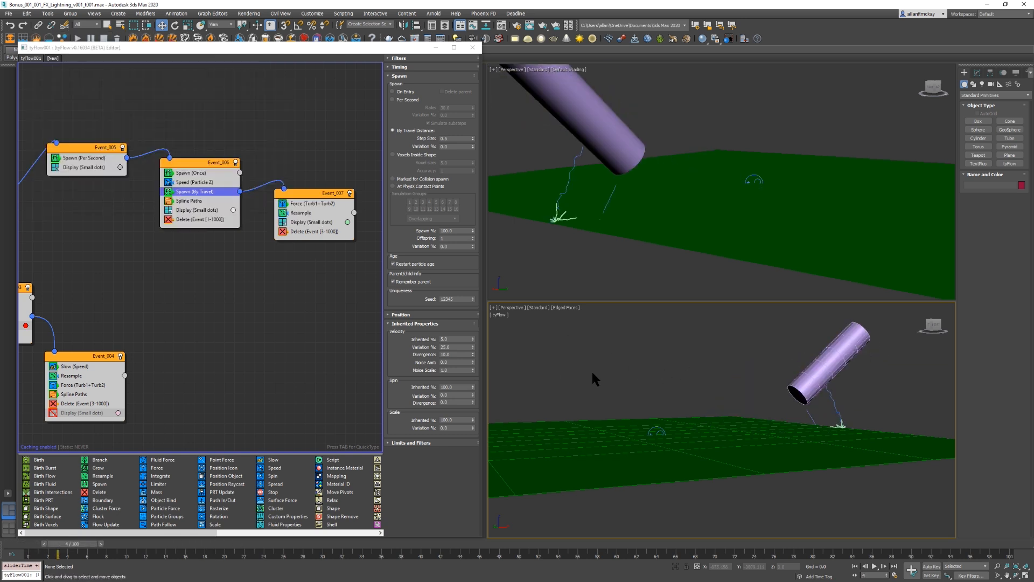
{"action": "double_click", "coordinate": [456, 139]}
{"action": "type", "text": "1"}
{"action": "key", "text": "Return"}
{"action": "type", "text": "3"}
{"action": "key", "text": "Return"}
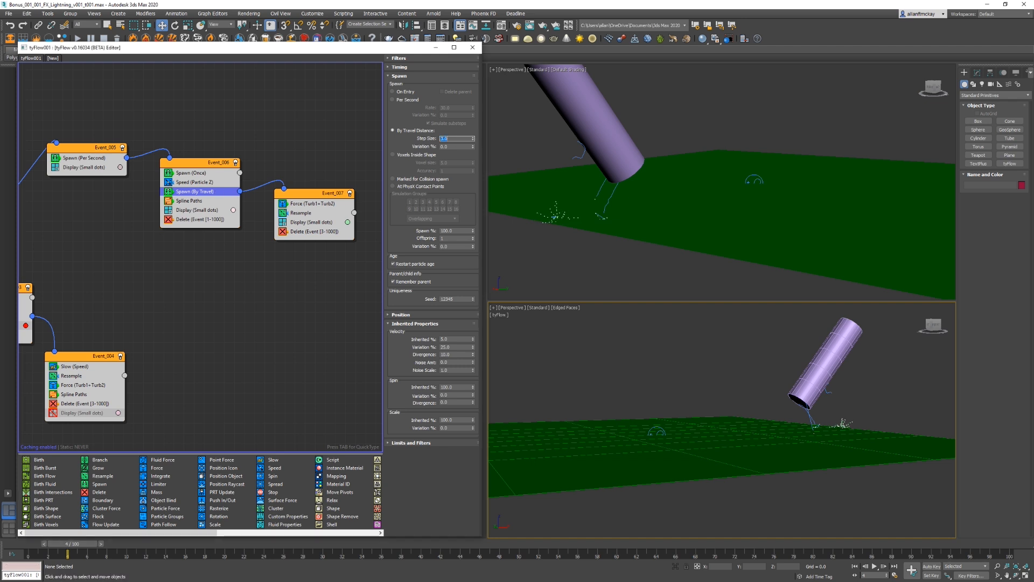
{"action": "type", "text": "1"}
{"action": "key", "text": "Return"}
Step: Try a distance threshold of 2 on Event_007's Resample operator and restore it to 0.25
{"action": "left_click", "coordinate": [299, 214]}
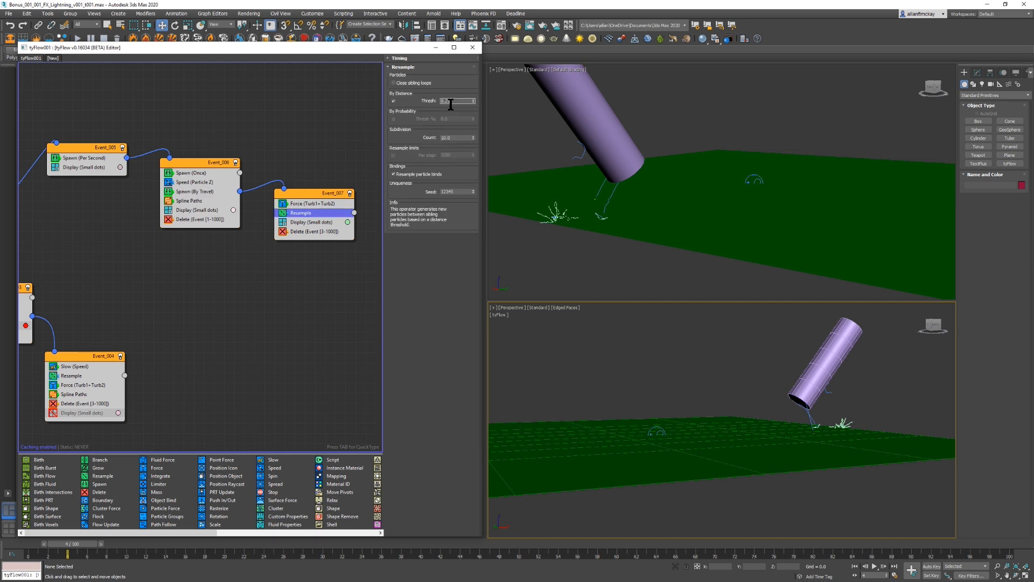
{"action": "type", "text": "2"}
{"action": "key", "text": "Return"}
{"action": "type", "text": "0.25"}
{"action": "key", "text": "Return"}
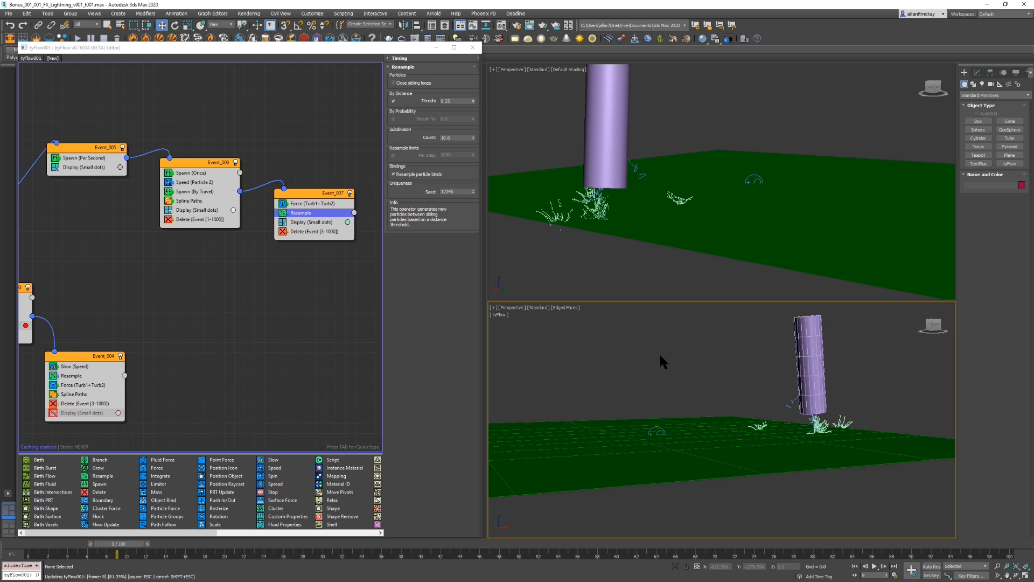
Step: Turn off the Display operators in Event_006 and Event_007, and copy Spline Paths from Event_006 into Event_007
{"action": "left_click", "coordinate": [281, 222]}
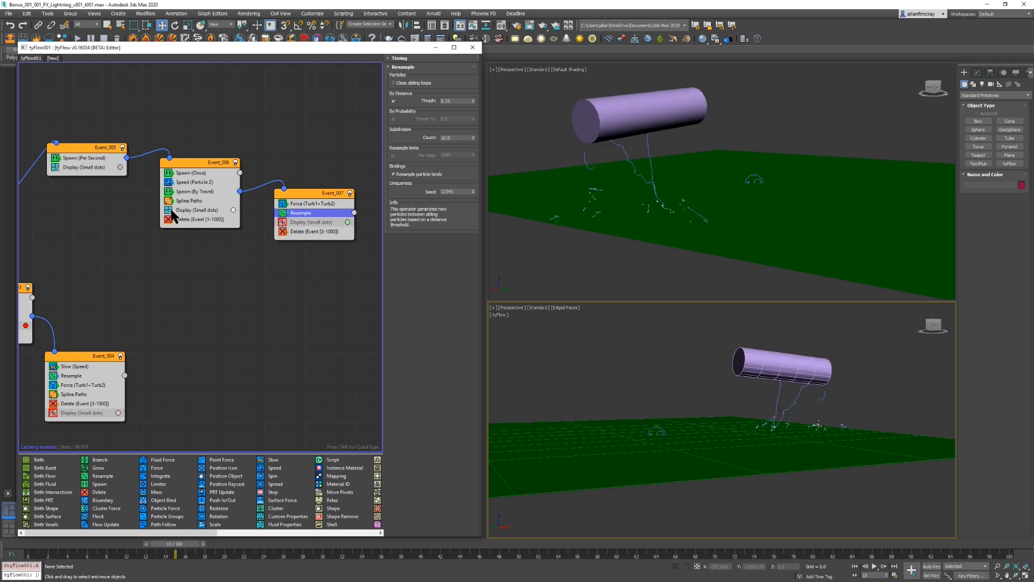
{"action": "left_click", "coordinate": [232, 258]}
{"action": "left_click", "coordinate": [196, 198]}
{"action": "right_click", "coordinate": [196, 198]}
{"action": "left_click", "coordinate": [208, 206]}
{"action": "right_click", "coordinate": [332, 230]}
{"action": "left_click", "coordinate": [353, 247]}
Step: Step through the frames forward from the start and back again to examine the spark splines
{"action": "left_click", "coordinate": [751, 138]}
{"action": "key", "text": "Home"}
{"action": "key", "text": "period"}
{"action": "key", "text": "period"}
{"action": "key", "text": "period"}
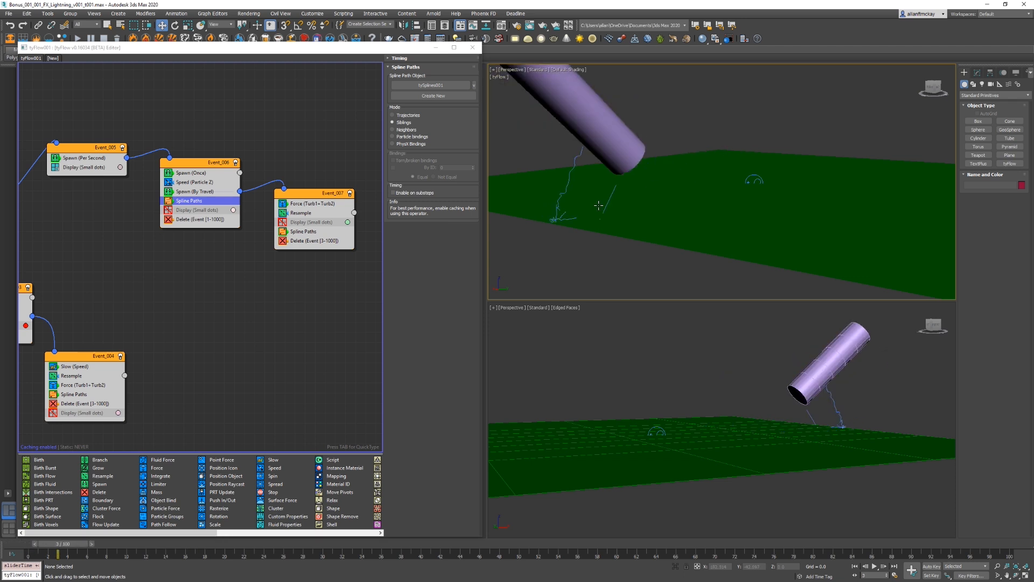
{"action": "scroll", "coordinate": [546, 222], "scroll_direction": "up", "scroll_amount": 3}
{"action": "scroll", "coordinate": [587, 193], "scroll_direction": "down", "scroll_amount": 3}
{"action": "key", "text": "period"}
{"action": "key", "text": "period"}
{"action": "key", "text": "period"}
{"action": "key", "text": "period"}
{"action": "key", "text": "period"}
{"action": "key", "text": "period"}
{"action": "key", "text": "period"}
{"action": "key", "text": "period"}
{"action": "key", "text": "period"}
{"action": "key", "text": "period"}
{"action": "key", "text": "period"}
{"action": "key", "text": "period"}
{"action": "key", "text": "period"}
{"action": "key", "text": "period"}
{"action": "key", "text": "period"}
{"action": "key", "text": "period"}
{"action": "left_click", "coordinate": [876, 392]}
{"action": "key", "text": "period"}
{"action": "key", "text": "period"}
{"action": "key", "text": "period"}
{"action": "key", "text": "period"}
{"action": "key", "text": "period"}
{"action": "key", "text": "period"}
{"action": "key", "text": "period"}
{"action": "key", "text": "comma"}
{"action": "key", "text": "comma"}
{"action": "key", "text": "comma"}
{"action": "key", "text": "comma"}
{"action": "key", "text": "comma"}
{"action": "key", "text": "comma"}
{"action": "key", "text": "comma"}
{"action": "key", "text": "comma"}
{"action": "key", "text": "comma"}
{"action": "key", "text": "comma"}
{"action": "key", "text": "comma"}
{"action": "key", "text": "comma"}
{"action": "key", "text": "comma"}
{"action": "key", "text": "comma"}
{"action": "key", "text": "comma"}
{"action": "key", "text": "comma"}
{"action": "key", "text": "comma"}
{"action": "key", "text": "comma"}
{"action": "key", "text": "comma"}
{"action": "key", "text": "comma"}
Step: Copy the Delete operator from Event_006 into Event_005, play the animation, and return to the first frame
{"action": "middle_click_drag", "start_coordinate": [184, 302], "coordinate": [302, 315]}
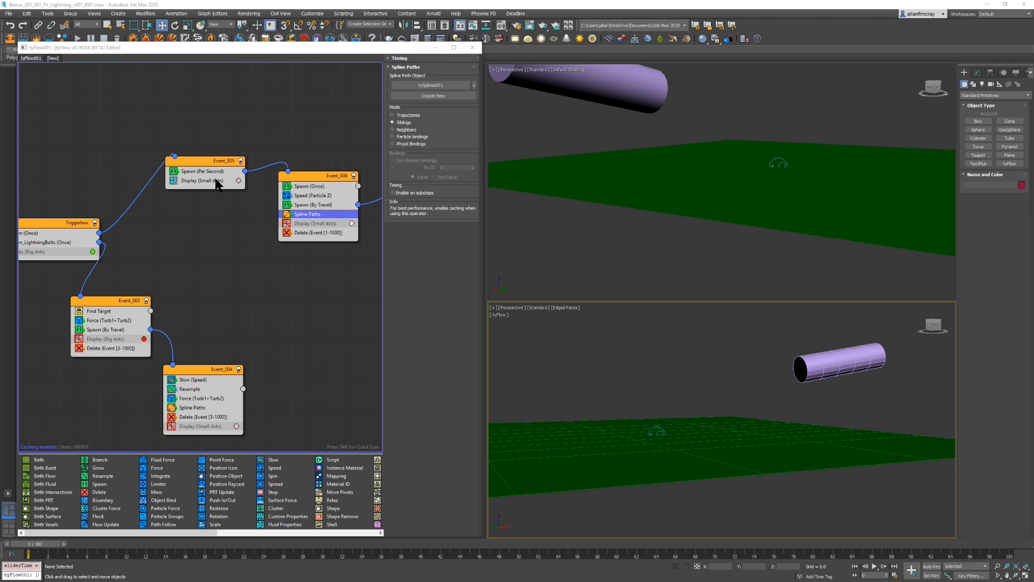
{"action": "left_click", "coordinate": [322, 238]}
{"action": "left_click", "coordinate": [323, 239]}
{"action": "left_click", "coordinate": [322, 237]}
{"action": "right_click", "coordinate": [323, 234]}
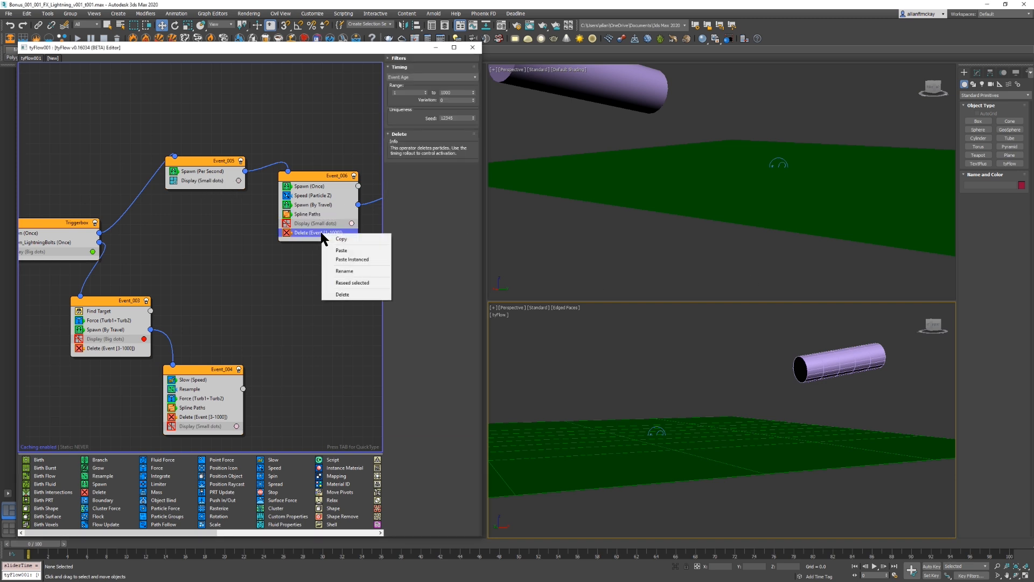
{"action": "left_click", "coordinate": [325, 240]}
{"action": "right_click", "coordinate": [206, 179]}
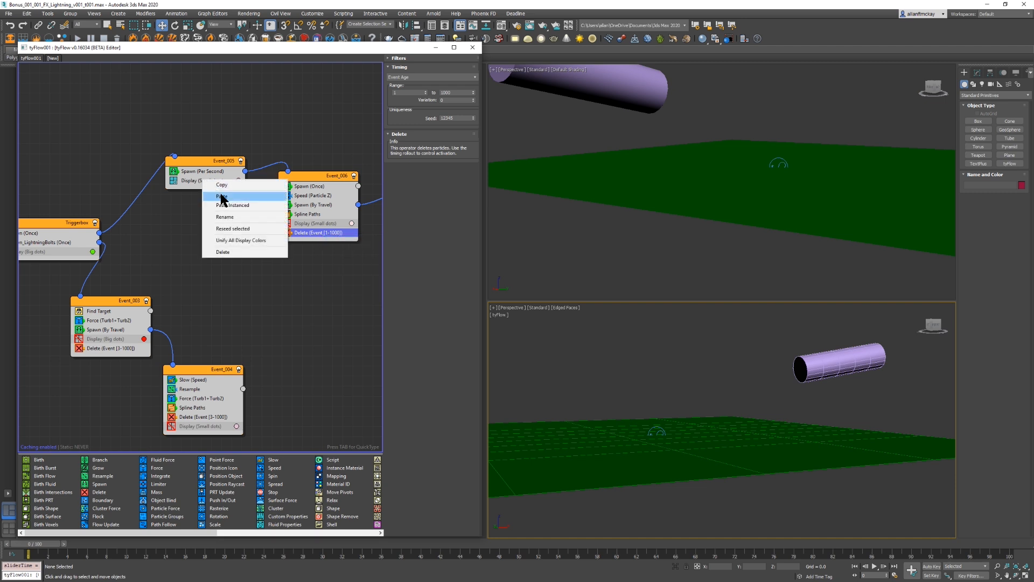
{"action": "left_click", "coordinate": [221, 197]}
{"action": "key", "text": "/"}
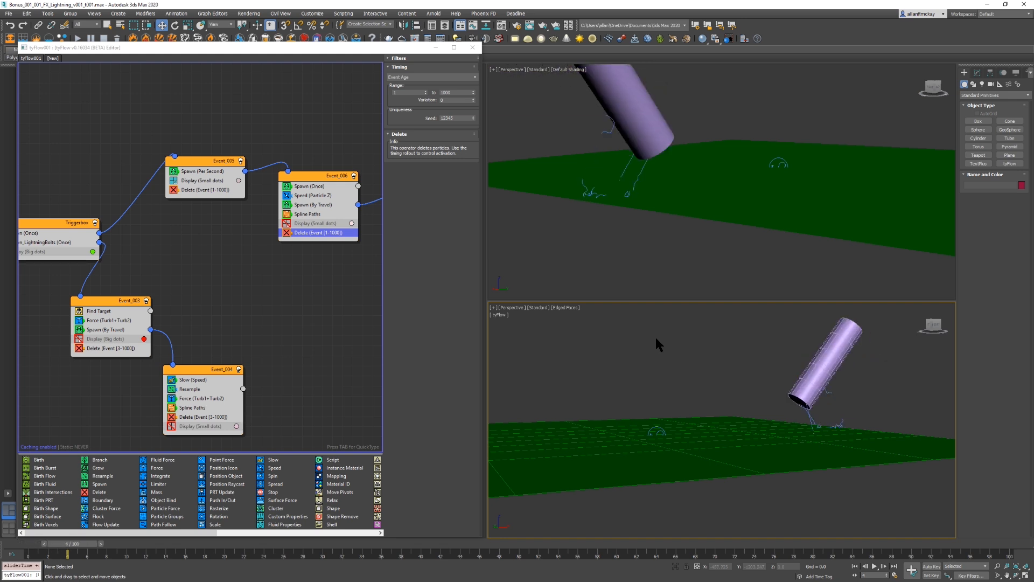
{"action": "left_click", "coordinate": [708, 122]}
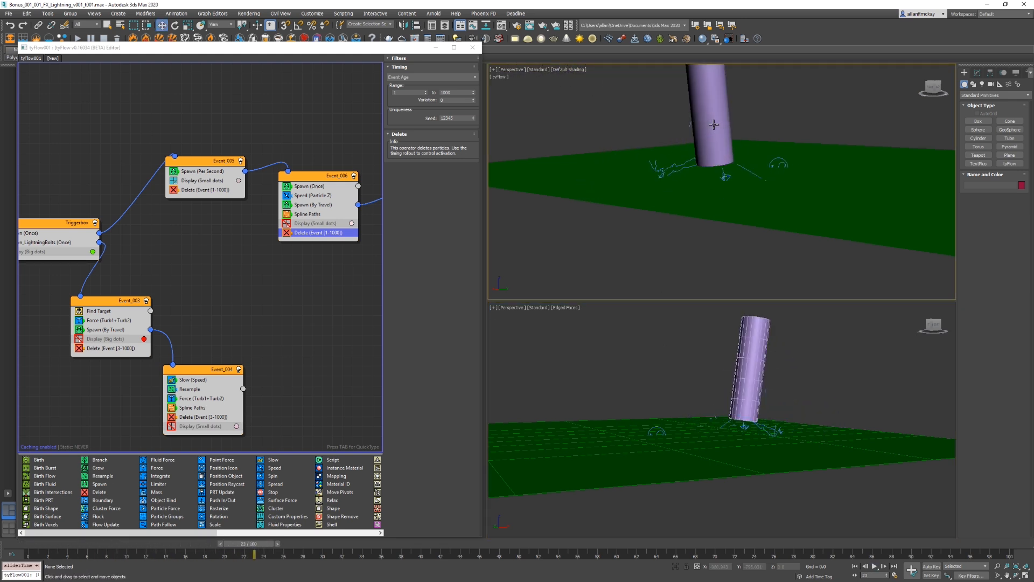
{"action": "left_click", "coordinate": [788, 376]}
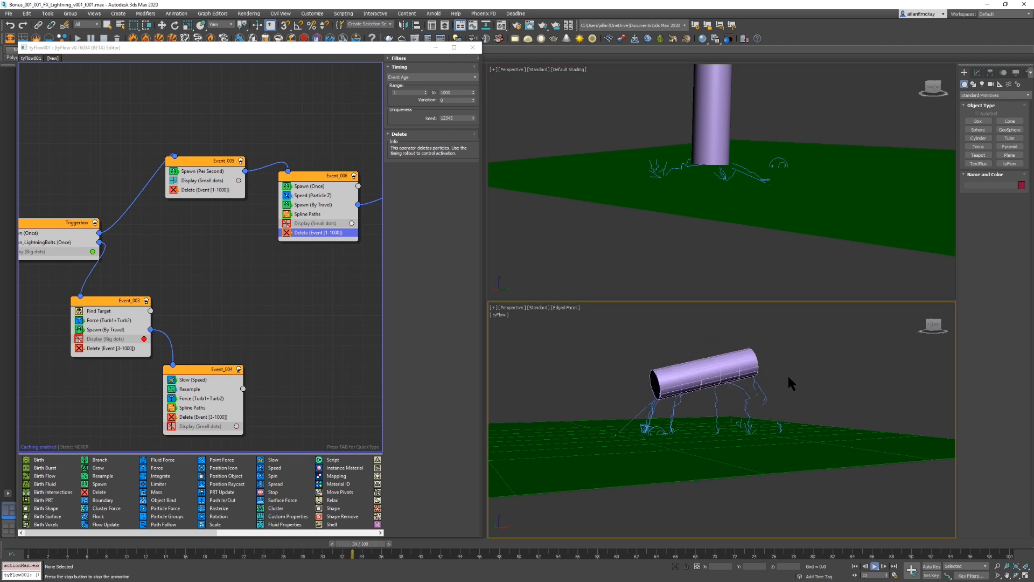
{"action": "key", "text": "slash"}
{"action": "key", "text": "Home"}
Step: Set the step size of Event_006's By Travel spawn to 0.25, and play the animation to inspect the sparks up close
{"action": "middle_click_drag", "start_coordinate": [336, 283], "coordinate": [119, 288]}
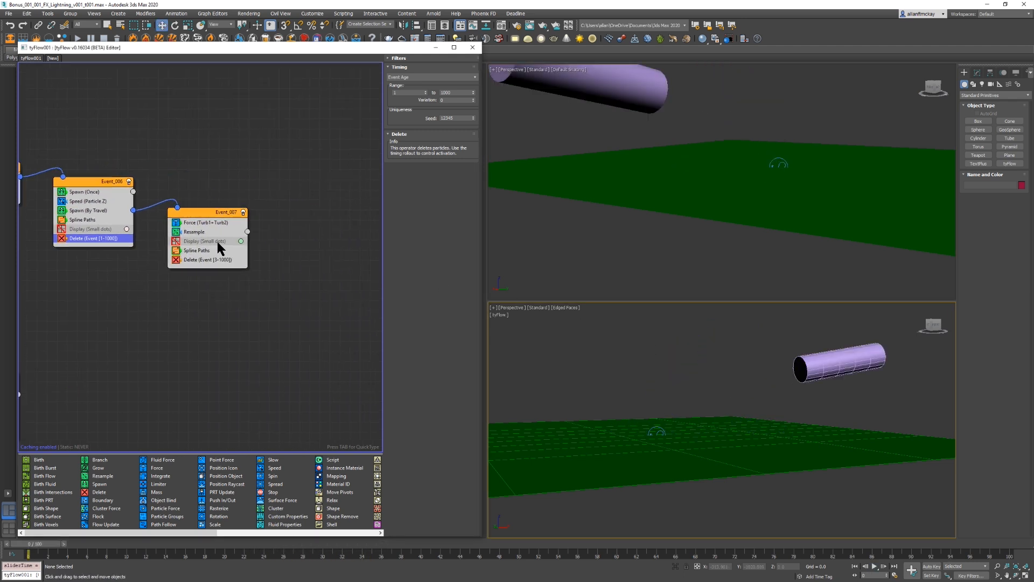
{"action": "left_click", "coordinate": [96, 210]}
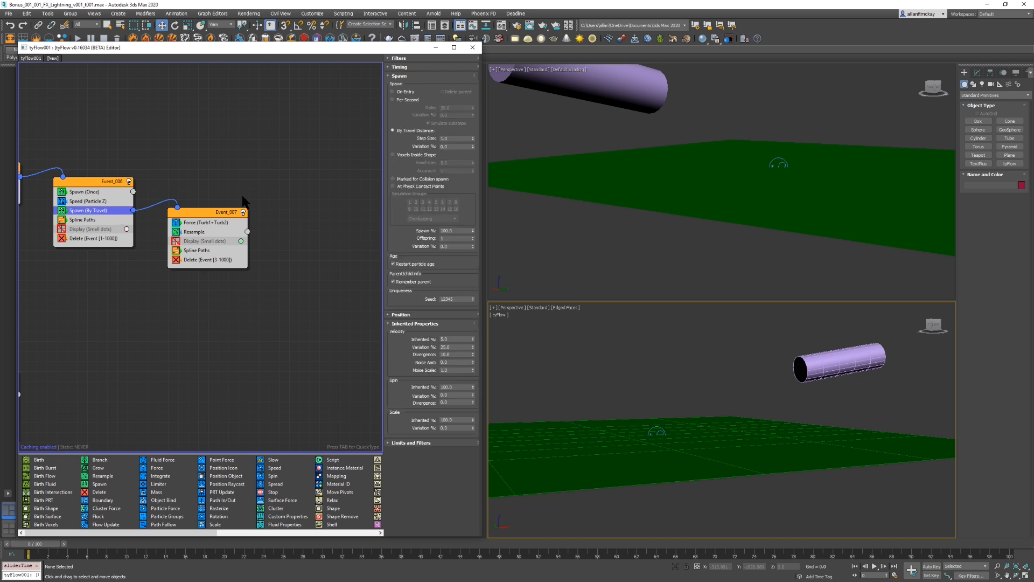
{"action": "double_click", "coordinate": [449, 139]}
{"action": "type", "text": ".25"}
{"action": "left_click", "coordinate": [700, 350]}
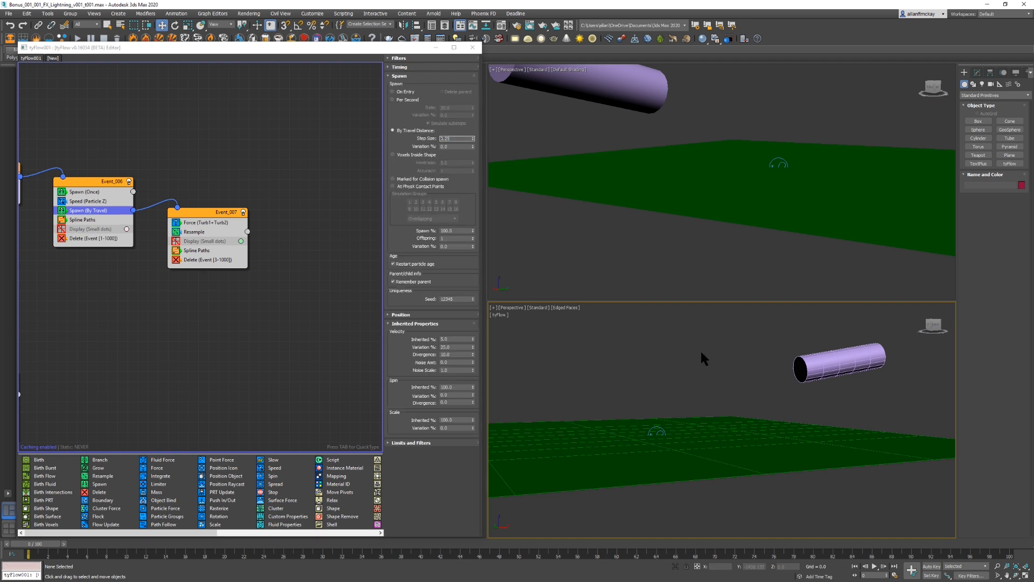
{"action": "key", "text": "slash"}
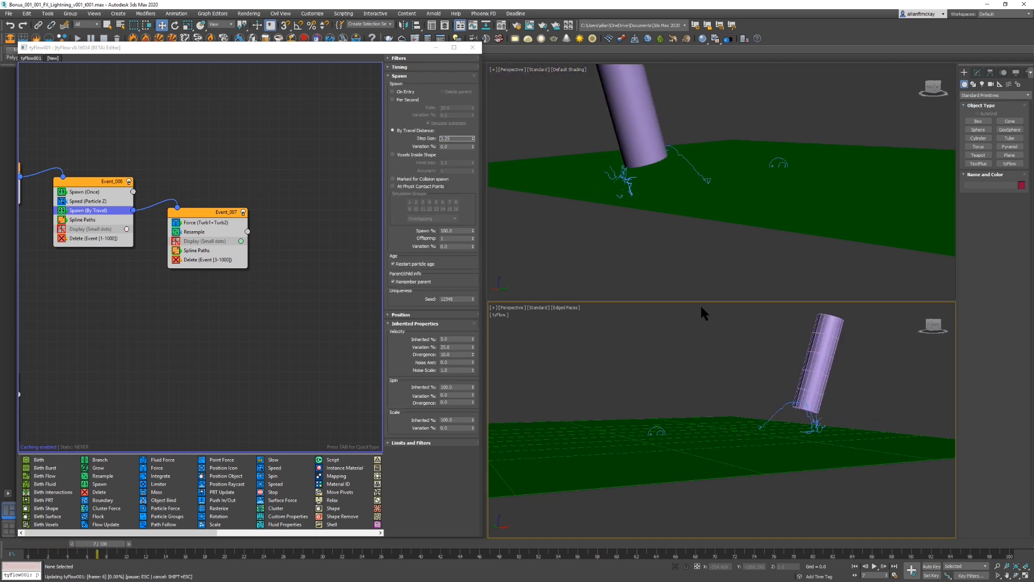
{"action": "left_click", "coordinate": [645, 187]}
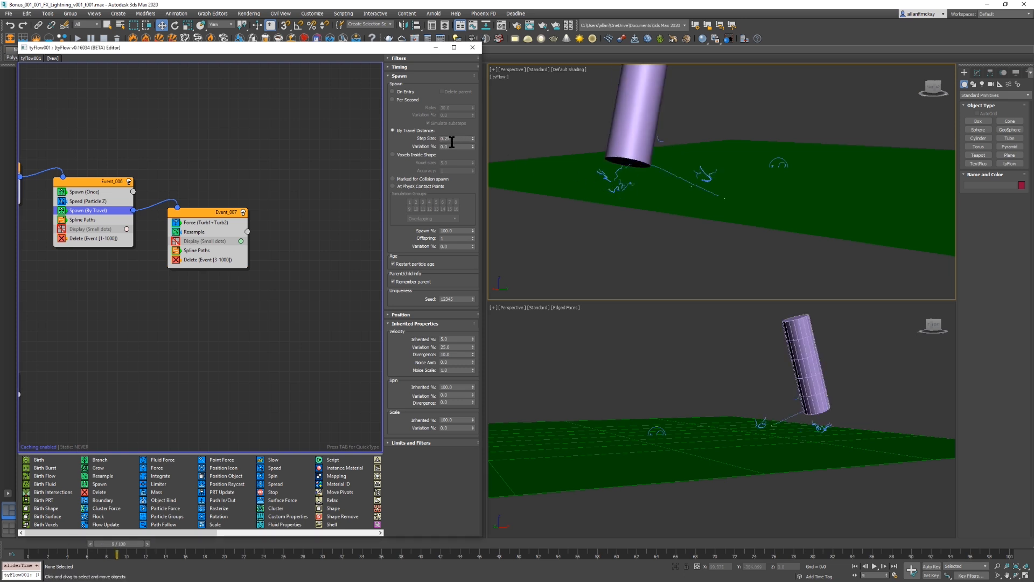
{"action": "scroll", "coordinate": [598, 174], "scroll_direction": "up", "scroll_amount": 2}
{"action": "scroll", "coordinate": [597, 174], "scroll_direction": "up", "scroll_amount": 5}
{"action": "scroll", "coordinate": [599, 175], "scroll_direction": "down", "scroll_amount": 5}
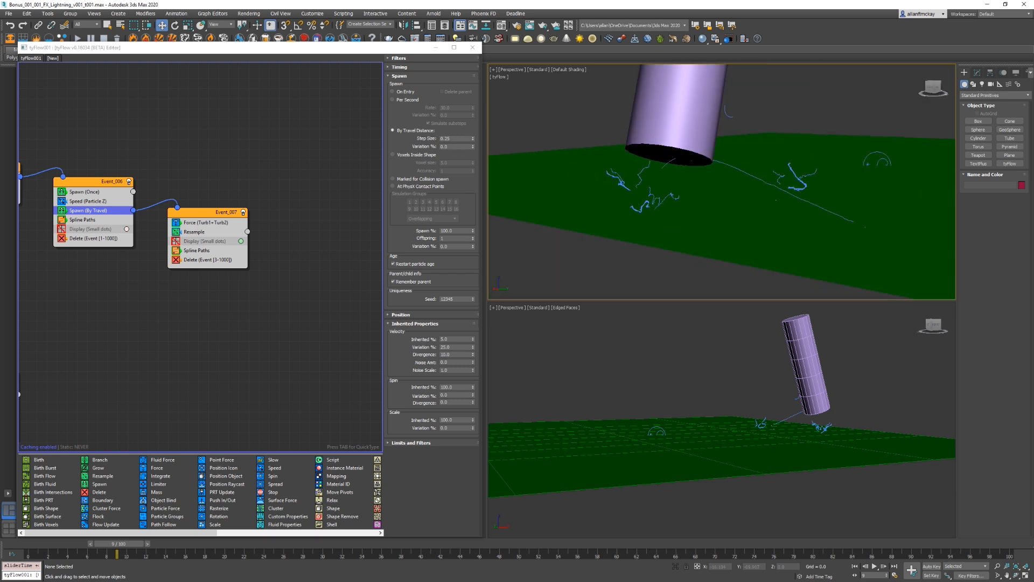
Step: Review the settings of Event_007's Resample and Event_006's By Travel spawn, and replay the animation
{"action": "left_click", "coordinate": [203, 230]}
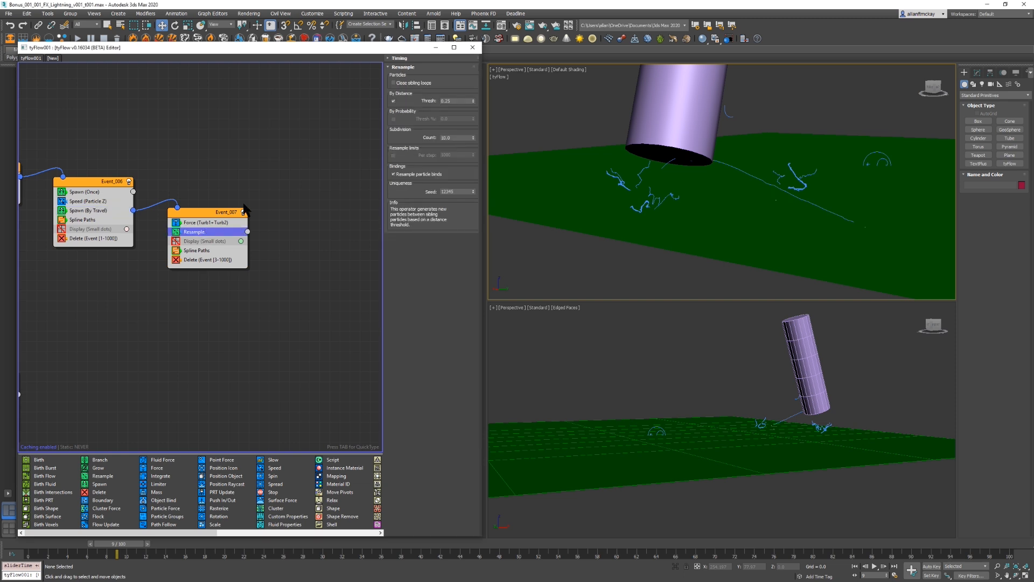
{"action": "left_click", "coordinate": [99, 211]}
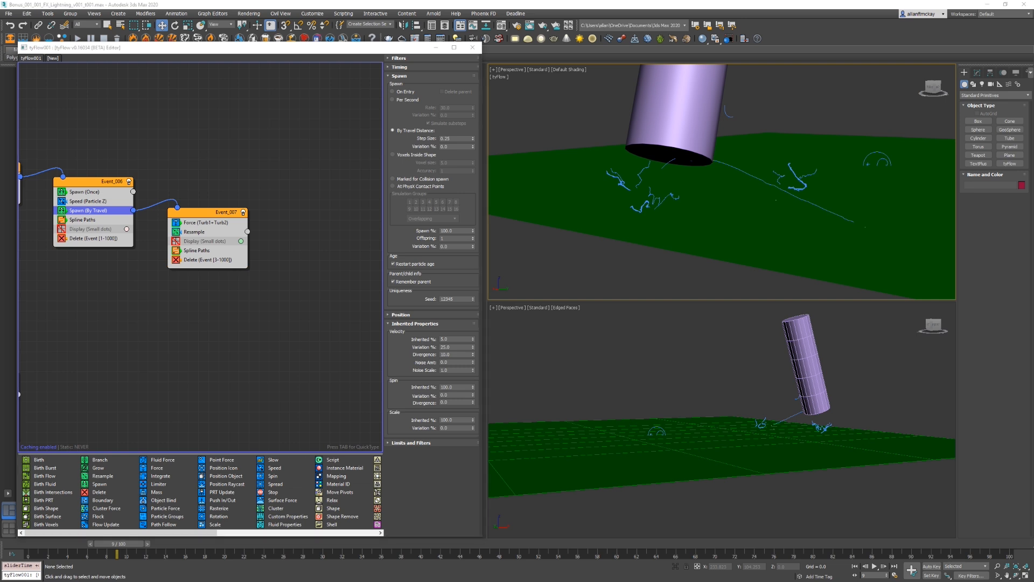
{"action": "left_click", "coordinate": [648, 402]}
{"action": "key", "text": "/"}
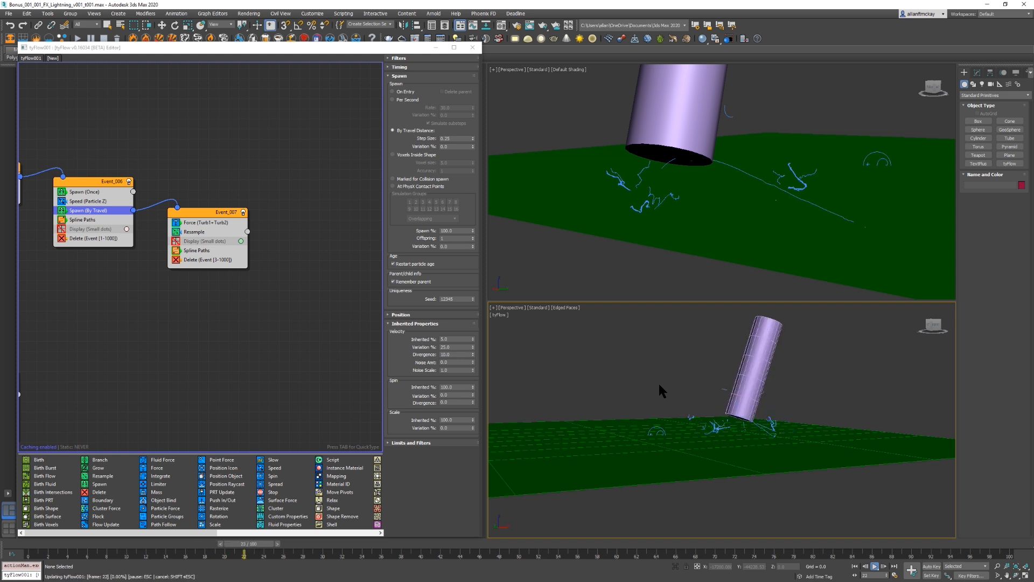
Step: Set the magnitude of Event_006's Speed operator to 7 and play back the lightning to check it
{"action": "key", "text": "Home"}
{"action": "middle_click_drag", "start_coordinate": [137, 153], "coordinate": [230, 151]}
{"action": "left_click", "coordinate": [194, 46]}
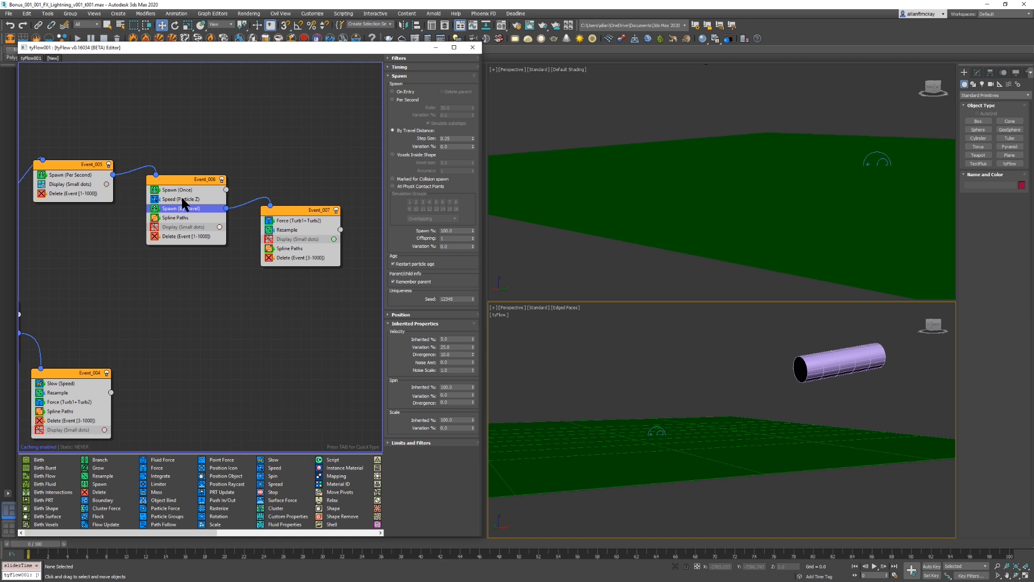
{"action": "left_click", "coordinate": [182, 199]}
{"action": "left_click", "coordinate": [632, 335]}
{"action": "key", "text": "slash"}
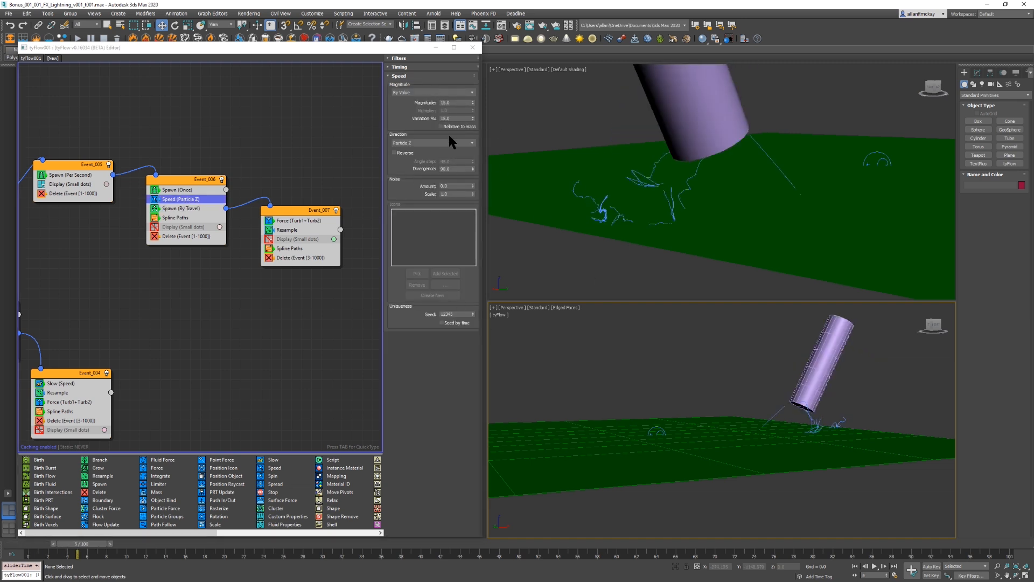
{"action": "double_click", "coordinate": [450, 102]}
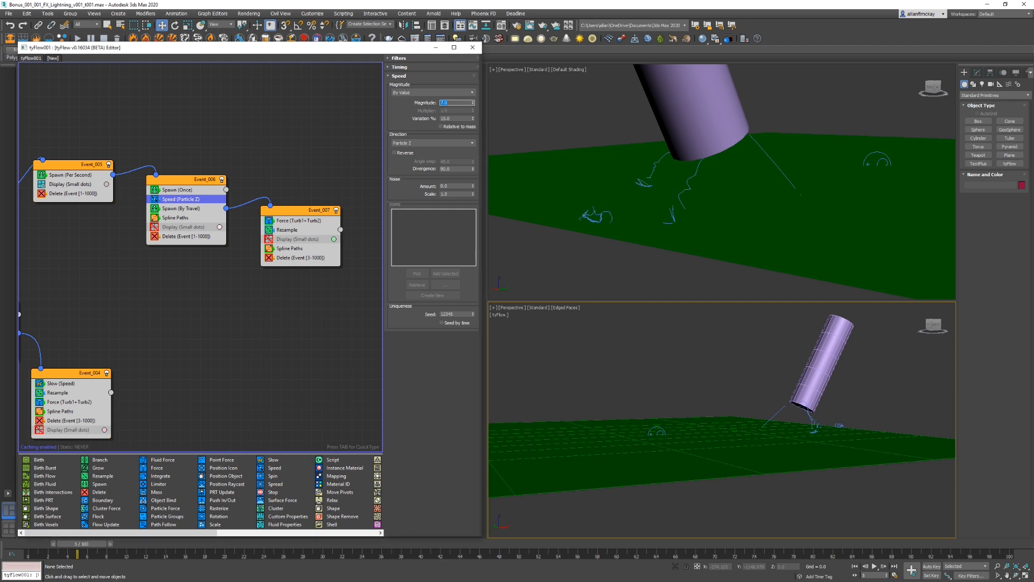
{"action": "left_click", "coordinate": [661, 346]}
{"action": "key", "text": "slash"}
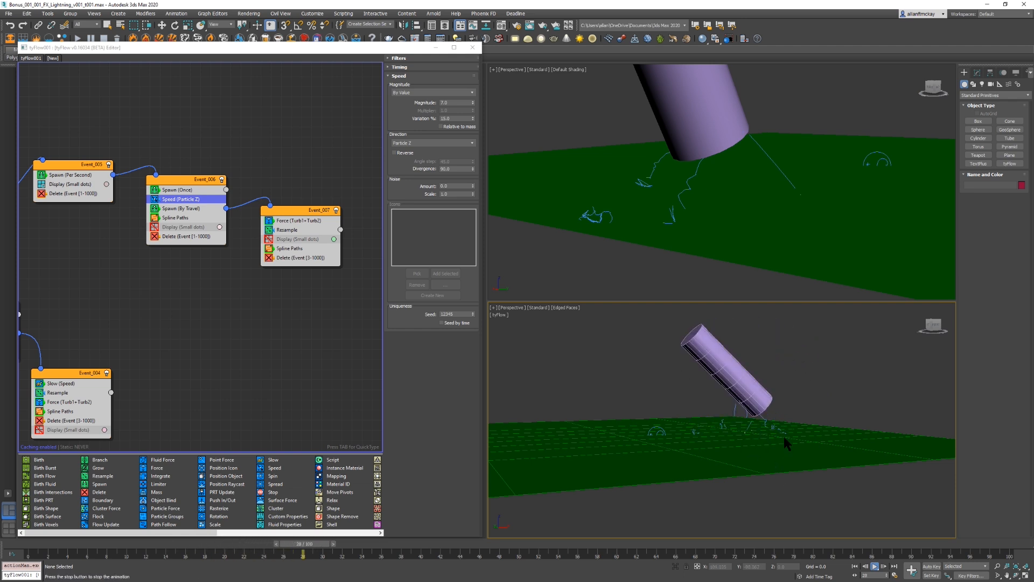
{"action": "key", "text": "w"}
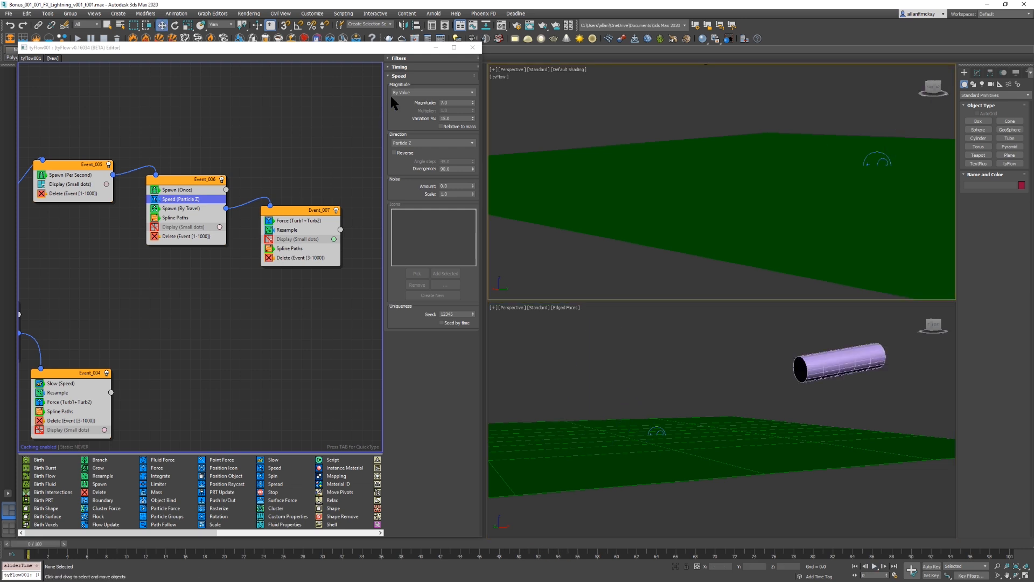
Step: Set the Speed operator's magnitude in Event_006 to 12, play the simulation and return to the first frame
{"action": "double_click", "coordinate": [456, 102]}
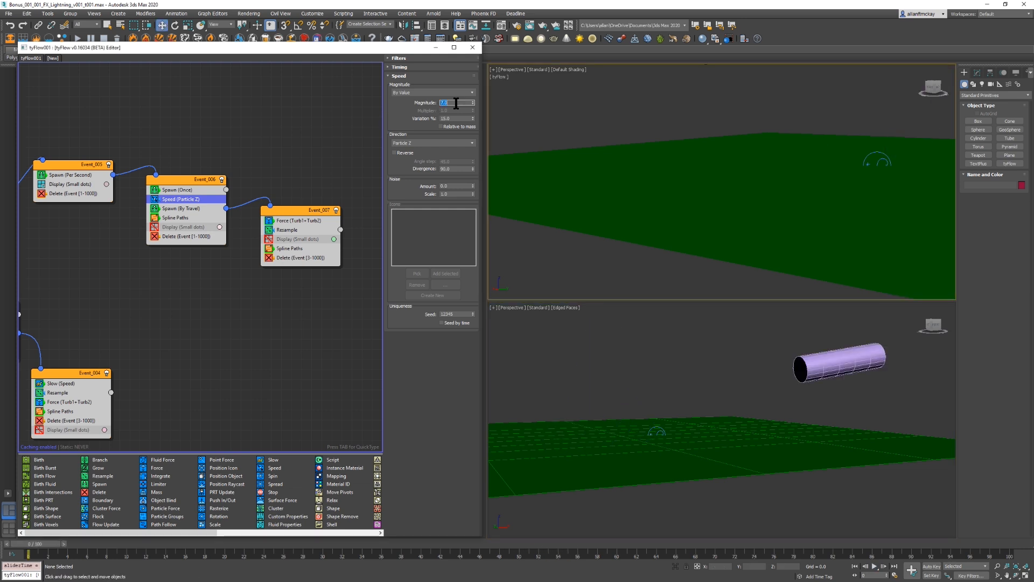
{"action": "left_click", "coordinate": [601, 330]}
{"action": "key", "text": "/"}
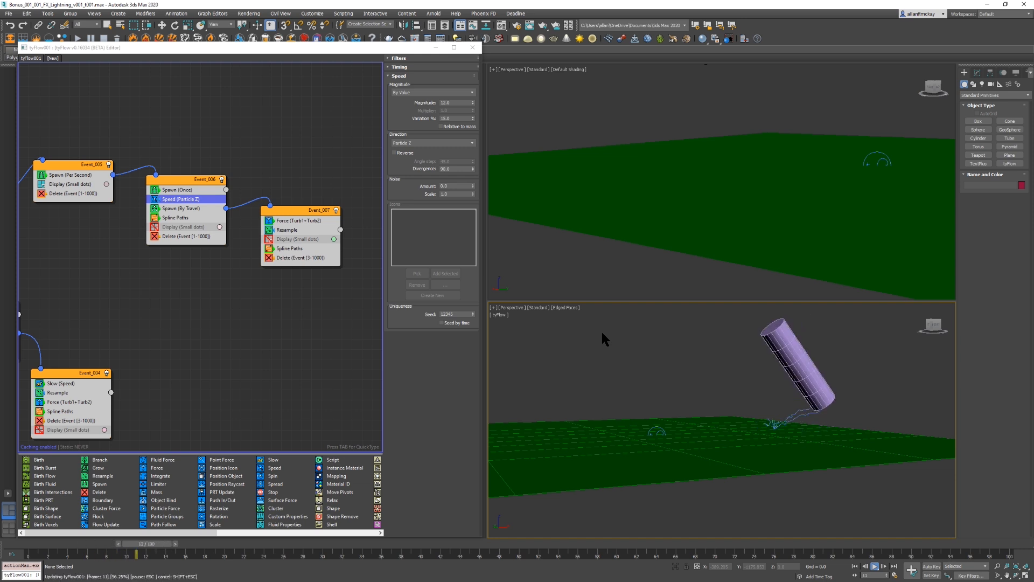
{"action": "key", "text": "slash"}
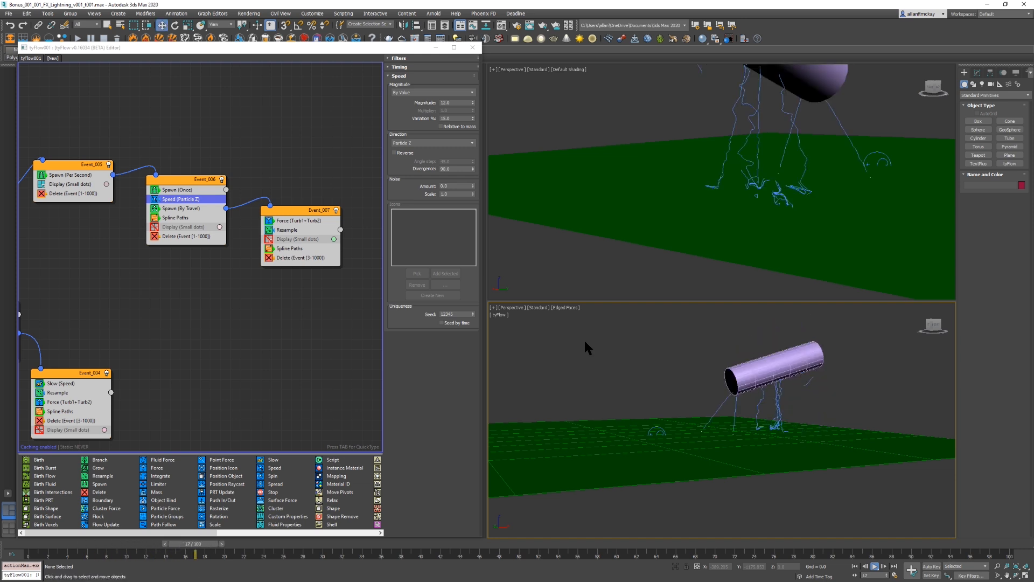
{"action": "key", "text": "Home"}
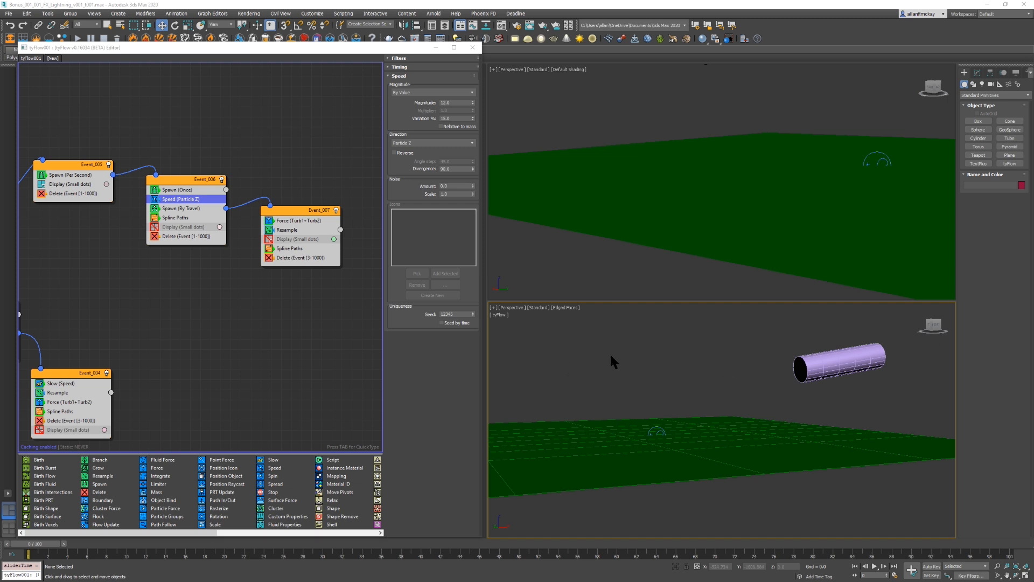
Step: Play the simulation to inspect the bolt's ground contact point, and add a Shape operator to the Triggerbox event
{"action": "middle_click_drag", "start_coordinate": [201, 309], "coordinate": [364, 335]}
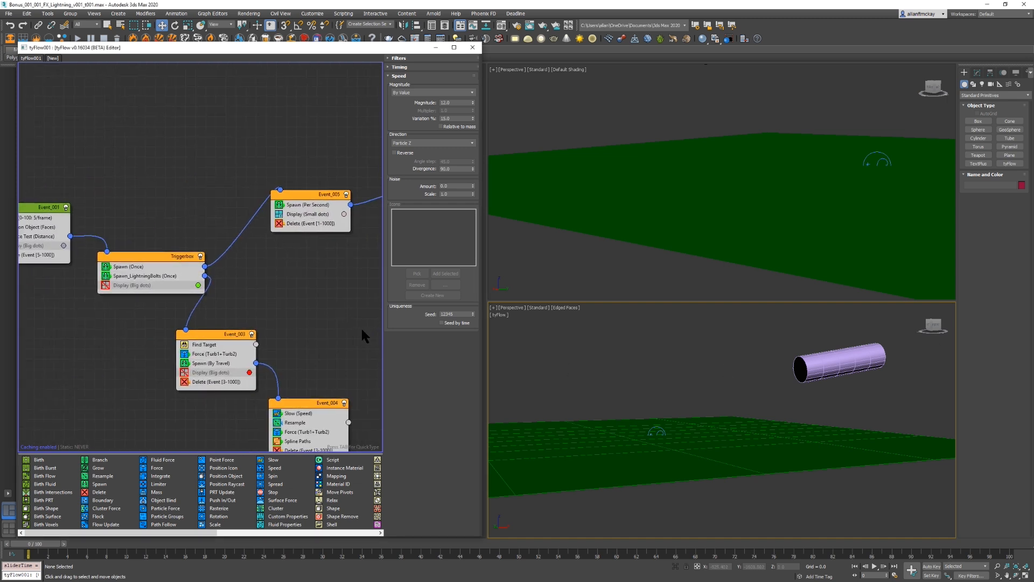
{"action": "left_click", "coordinate": [824, 169]}
{"action": "key", "text": "/"}
{"action": "middle_click_drag", "start_coordinate": [653, 208], "coordinate": [713, 192]}
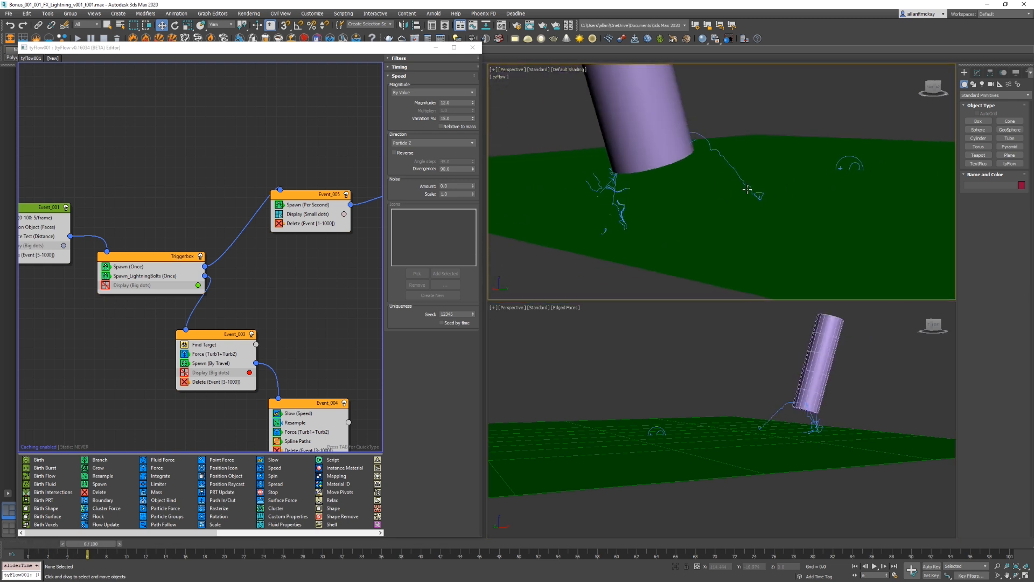
{"action": "scroll", "coordinate": [763, 199], "scroll_direction": "up", "scroll_amount": 2}
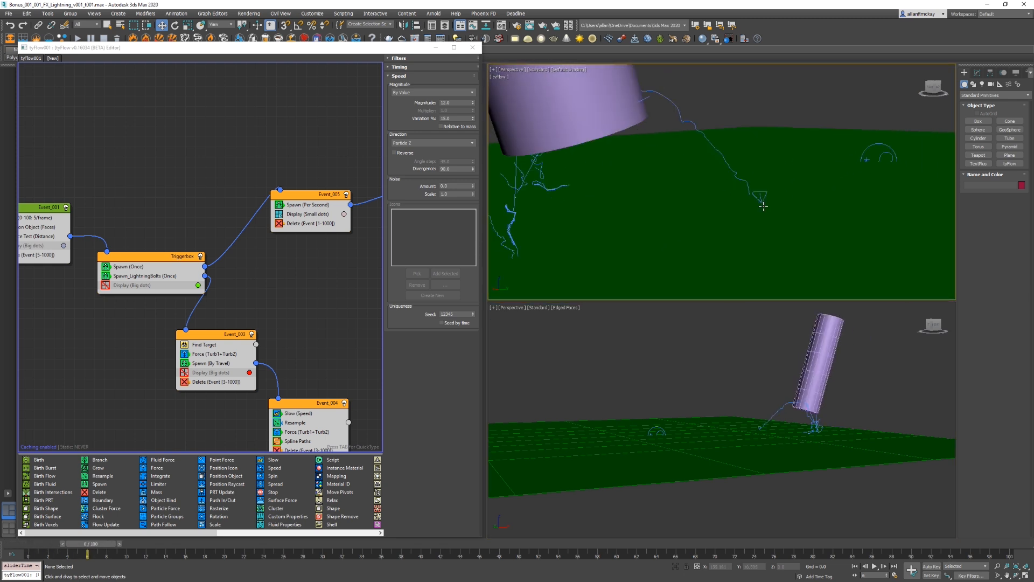
{"action": "middle_click_drag", "start_coordinate": [207, 205], "coordinate": [329, 215]}
{"action": "left_click", "coordinate": [277, 164]}
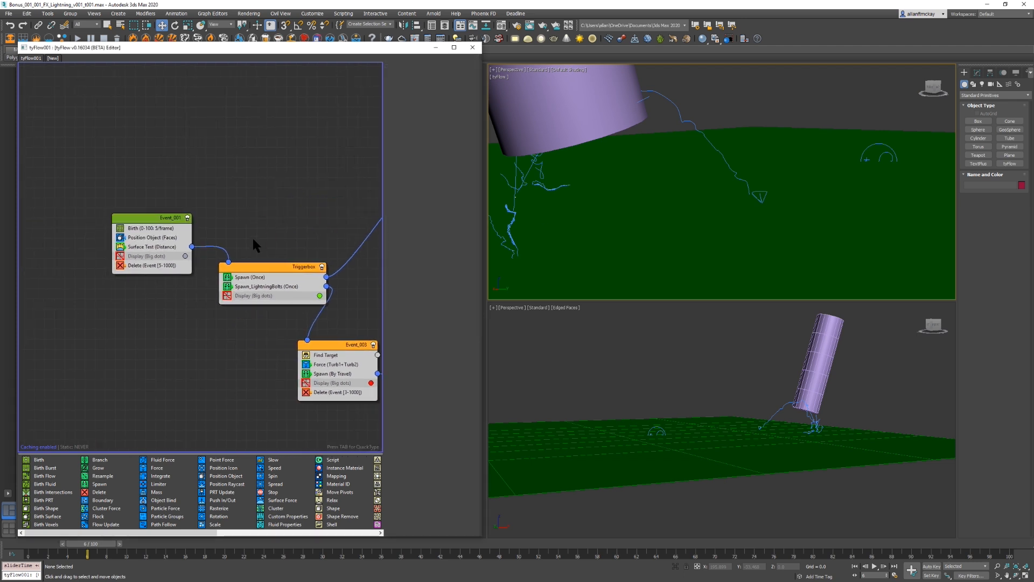
{"action": "key", "text": "Tab"}
{"action": "type", "text": "shape"}
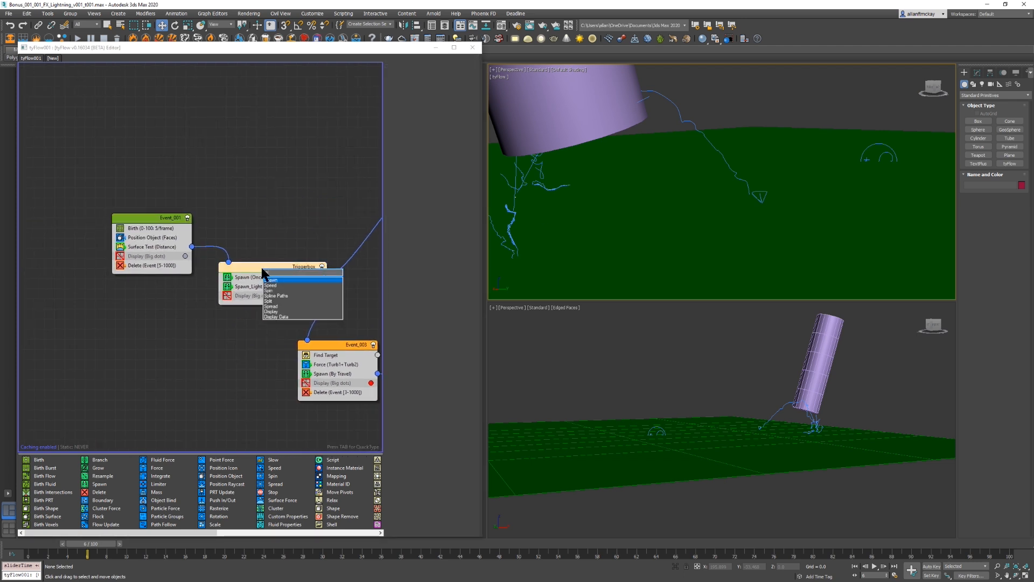
{"action": "key", "text": "Return"}
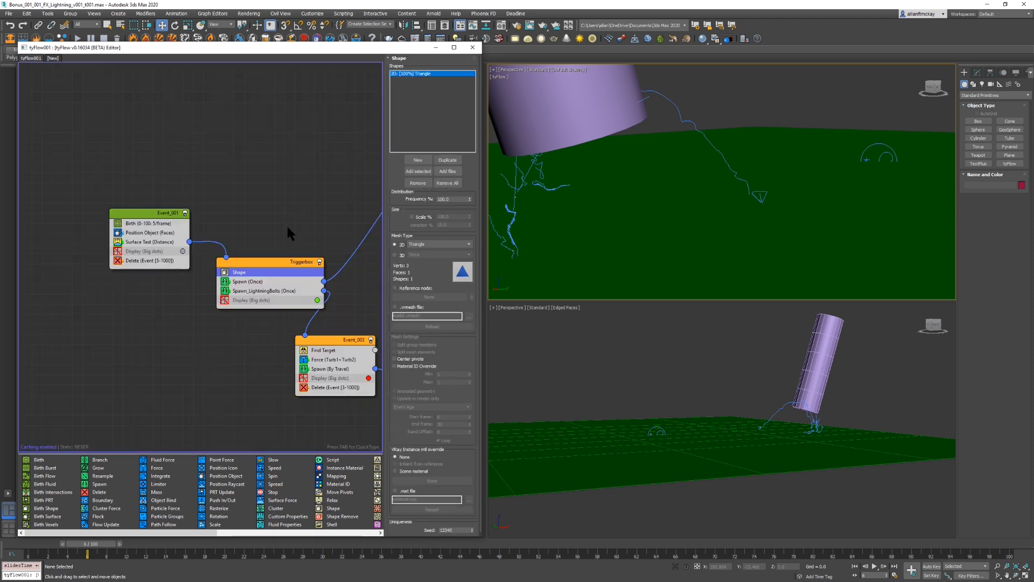
Step: Return to the first frame and set the Triggerbox event's Display operator type to Geometry
{"action": "left_click", "coordinate": [590, 395]}
{"action": "key", "text": "Home"}
{"action": "left_click", "coordinate": [228, 302]}
{"action": "left_click", "coordinate": [431, 74]}
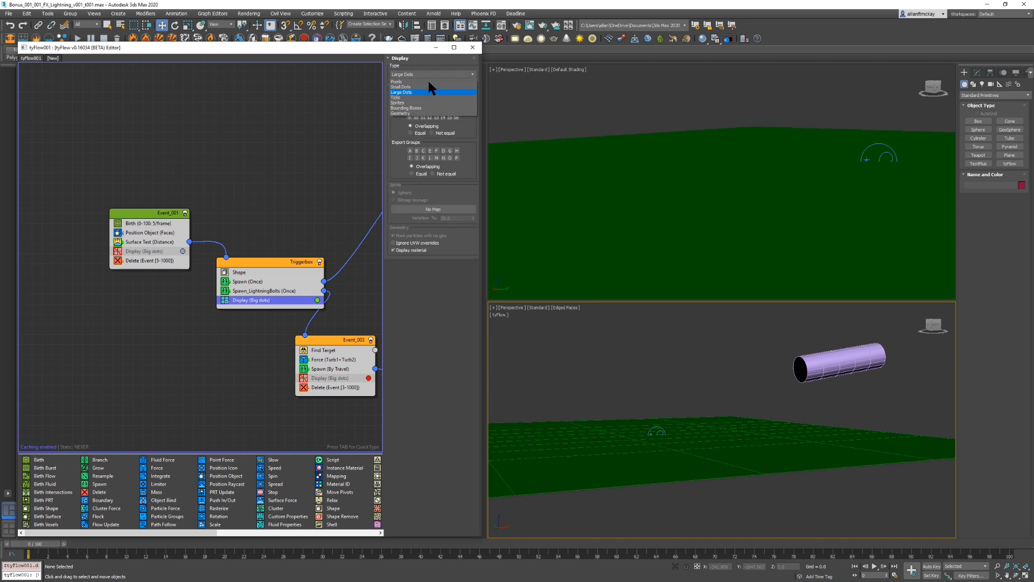
{"action": "left_click", "coordinate": [429, 111]}
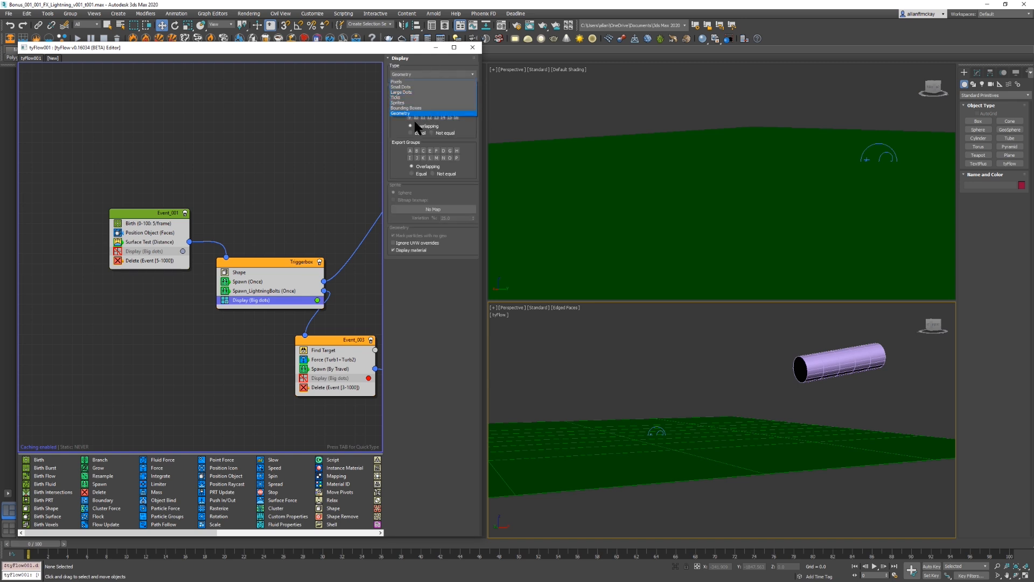
{"action": "left_click_drag", "start_coordinate": [250, 261], "coordinate": [250, 260]}
Step: Change the Triggerbox Shape operator's mesh to the 3D type Sphere (MidRes)
{"action": "left_click", "coordinate": [245, 273]}
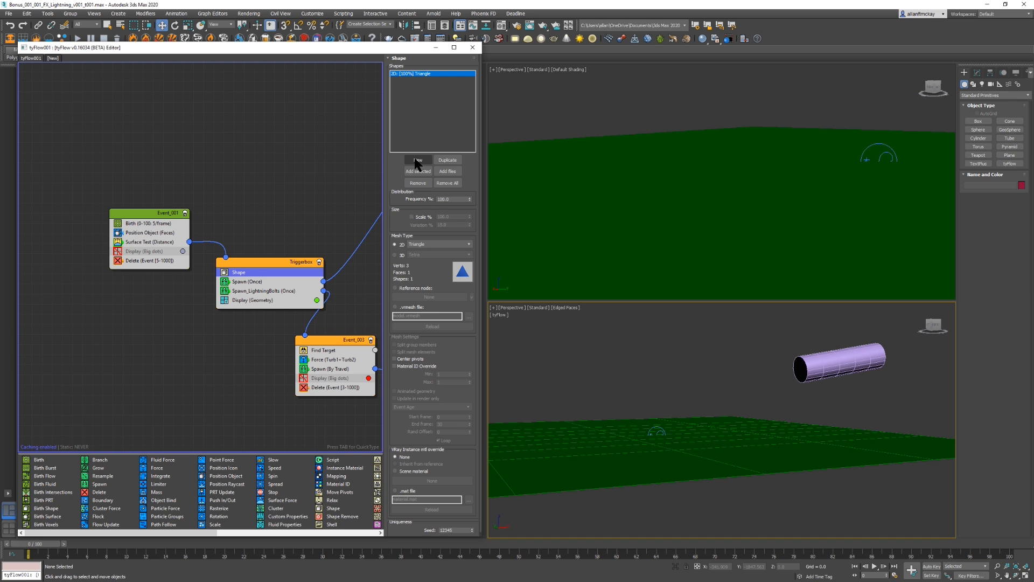
{"action": "left_click", "coordinate": [395, 254]}
{"action": "left_click", "coordinate": [412, 254]}
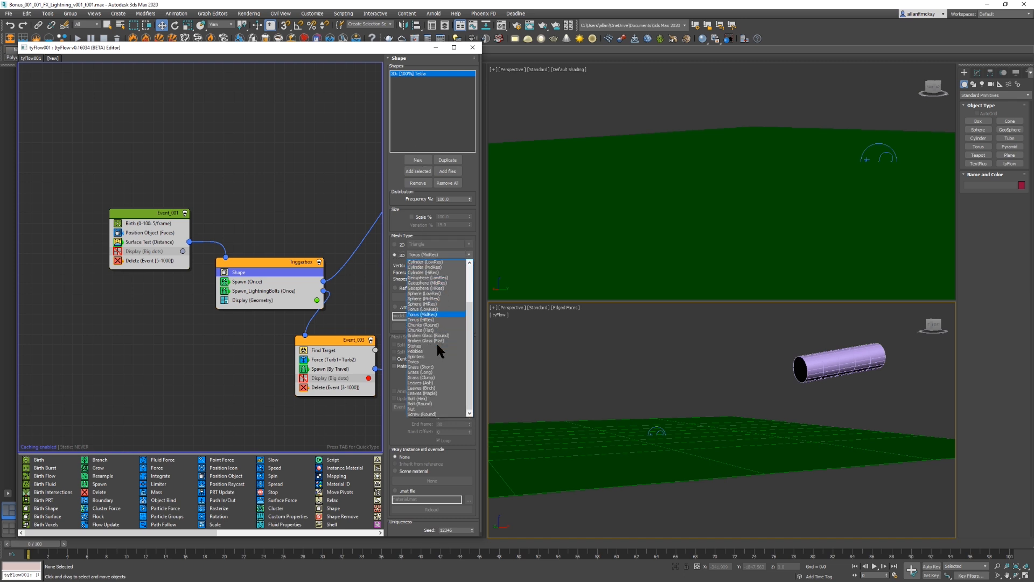
{"action": "left_click", "coordinate": [437, 346]}
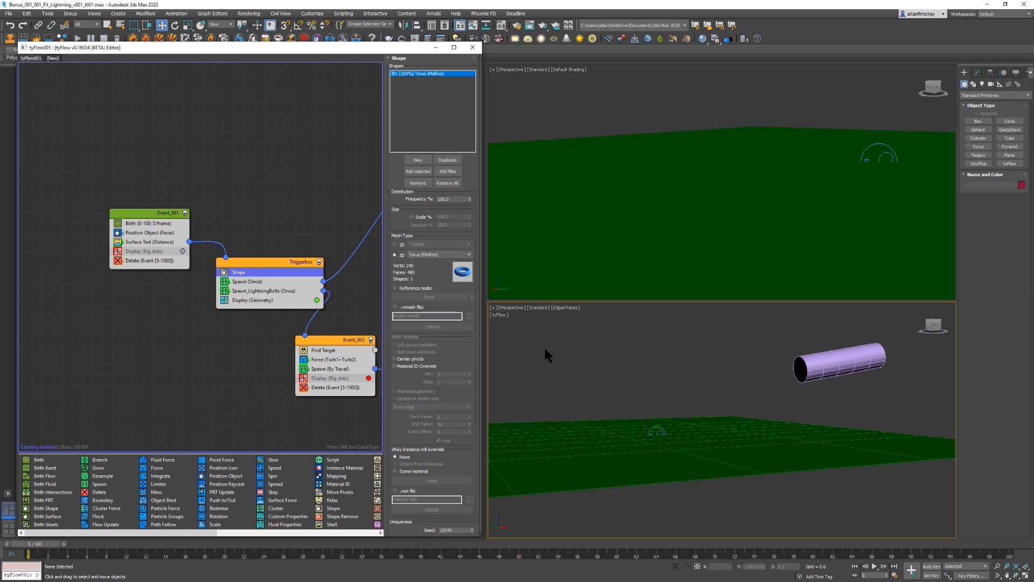
{"action": "left_click", "coordinate": [434, 254]}
{"action": "left_click", "coordinate": [432, 278]}
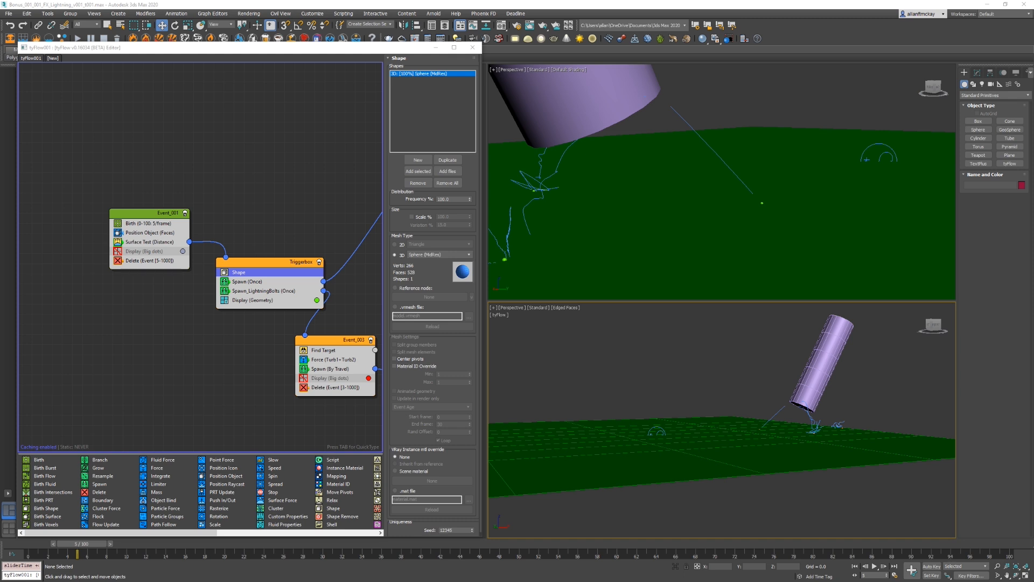
Step: Add a Scale operator to the Triggerbox event, placed directly beneath the Shape operator
{"action": "left_click", "coordinate": [278, 257]}
{"action": "right_click", "coordinate": [278, 258]}
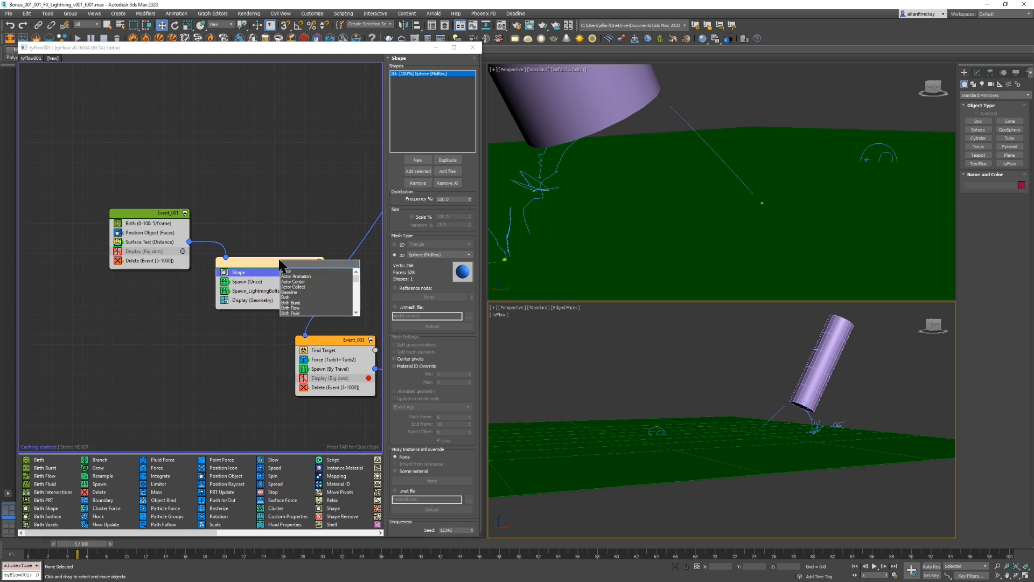
{"action": "key", "text": "Return"}
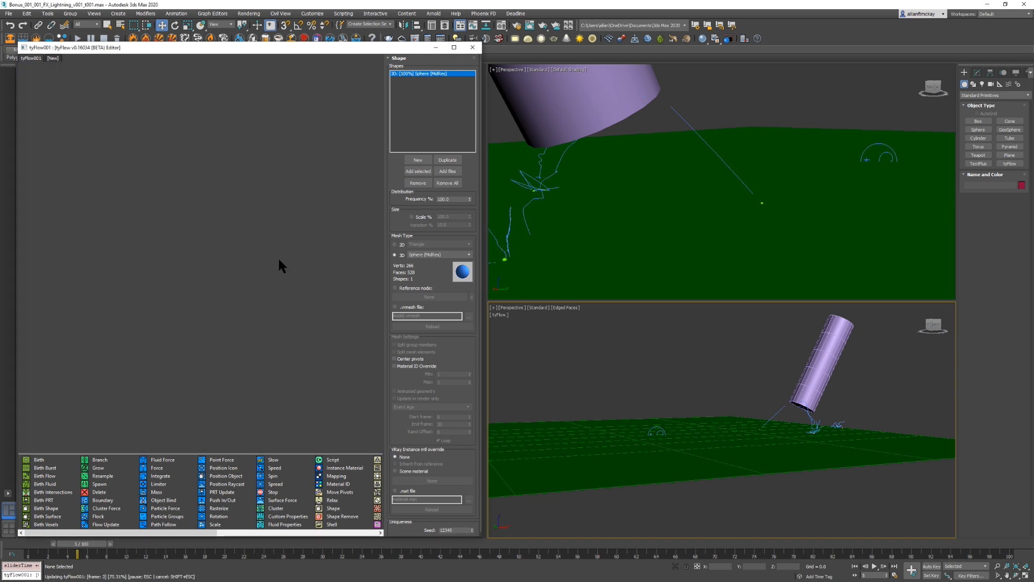
{"action": "left_click_drag", "start_coordinate": [250, 273], "coordinate": [254, 288]}
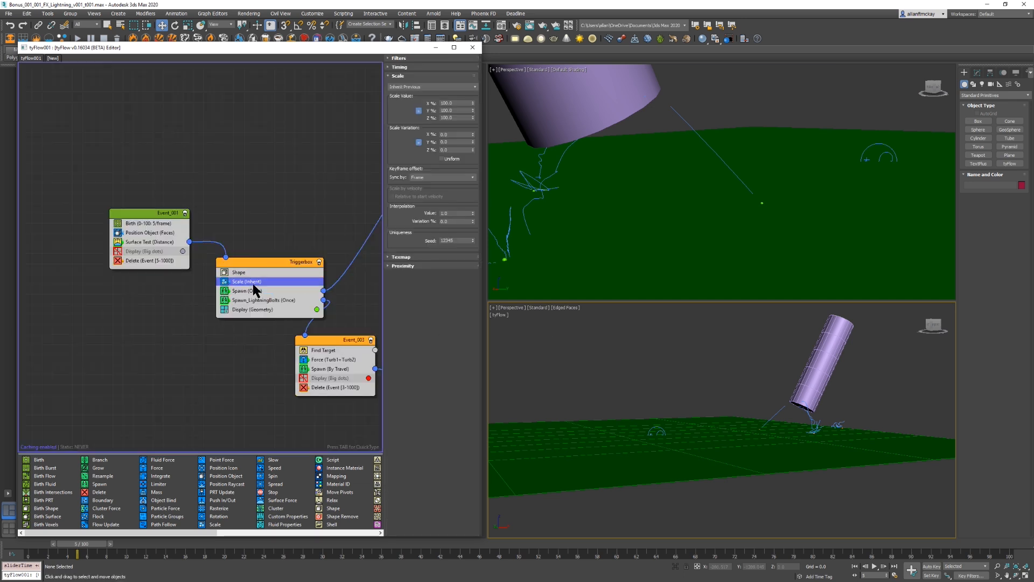
Step: Unlink the Scale operator's axes and flatten the spheres into discs with X 750, Y 750 and Z 10 percent
{"action": "double_click", "coordinate": [458, 103]}
{"action": "type", "text": "570"}
{"action": "key", "text": "Tab"}
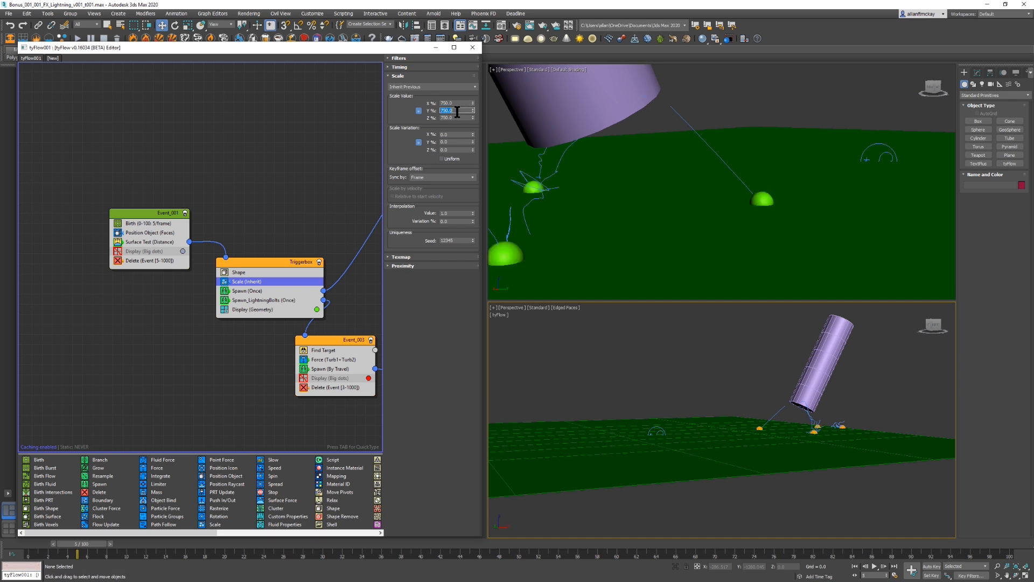
{"action": "left_click", "coordinate": [418, 110]}
{"action": "double_click", "coordinate": [451, 104]}
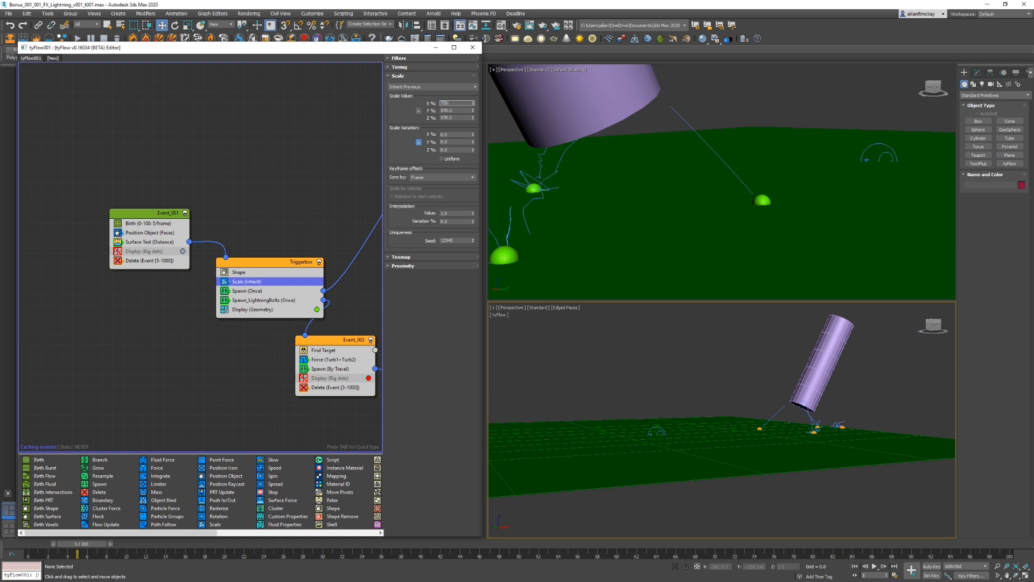
{"action": "key", "text": "Tab"}
{"action": "type", "text": "750"}
{"action": "key", "text": "Tab"}
{"action": "type", "text": "10"}
{"action": "key", "text": "Return"}
Step: Frame the flattened discs in the upper perspective viewport and turn on edged faces there
{"action": "middle_click_drag", "start_coordinate": [738, 217], "coordinate": [779, 214]}
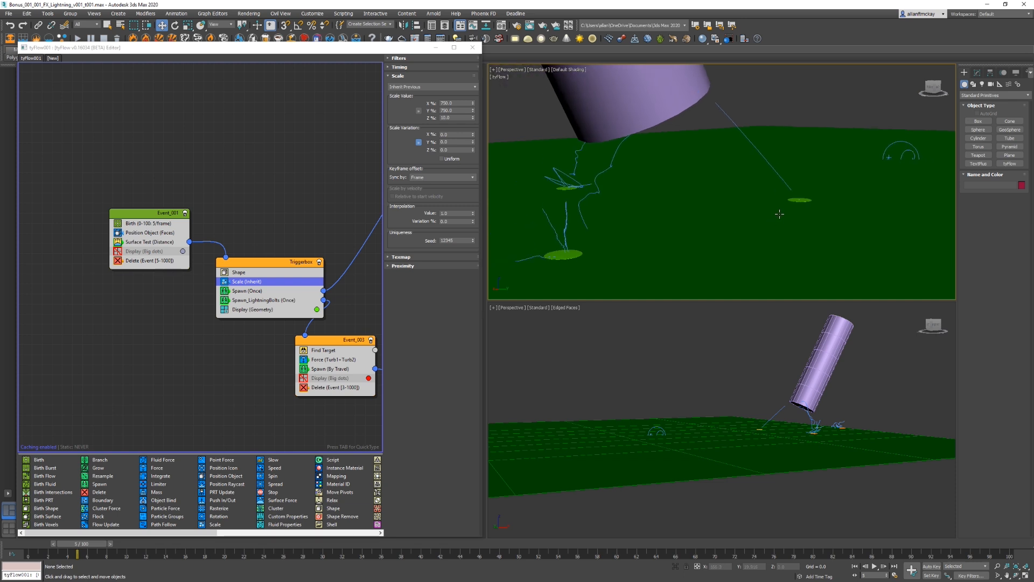
{"action": "left_click", "coordinate": [663, 345]}
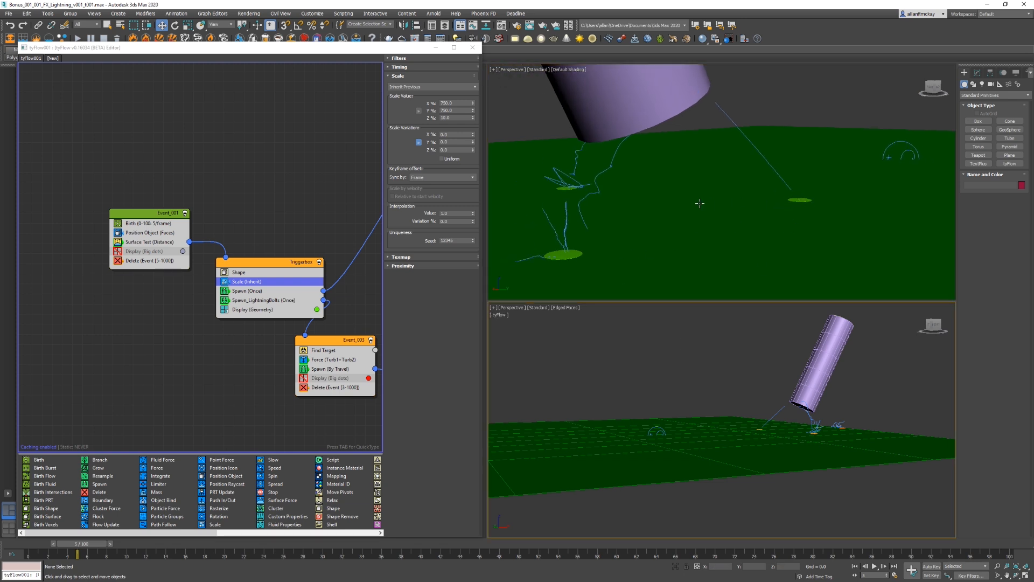
{"action": "middle_click", "coordinate": [675, 221]}
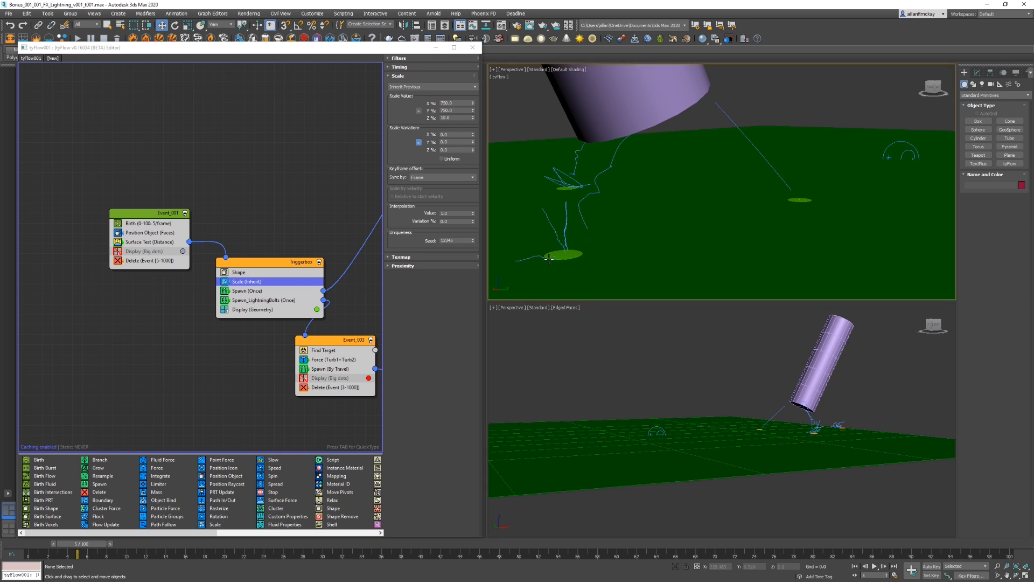
{"action": "mouse_move", "coordinate": [617, 237]}
{"action": "middle_mouse_down"}
{"action": "mouse_move", "coordinate": [627, 218]}
{"action": "mouse_move", "coordinate": [612, 240]}
{"action": "middle_mouse_up"}
{"action": "key", "text": "F4"}
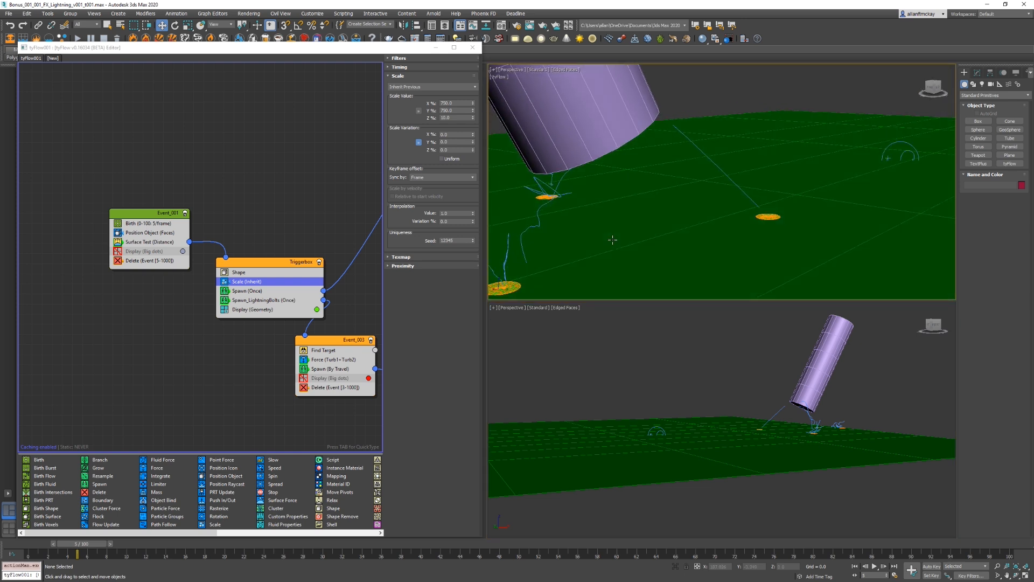
Step: Switch the Triggerbox Spawn (Once) operator to Voxels Inside Shape with a voxel size of 8
{"action": "left_click", "coordinate": [257, 291]}
{"action": "left_click", "coordinate": [256, 292]}
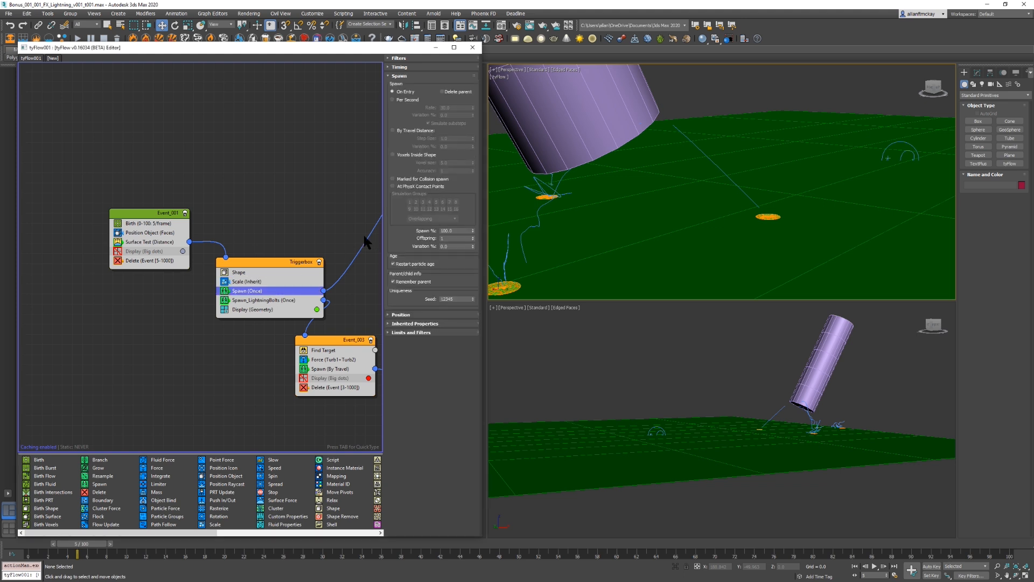
{"action": "left_click", "coordinate": [420, 156]}
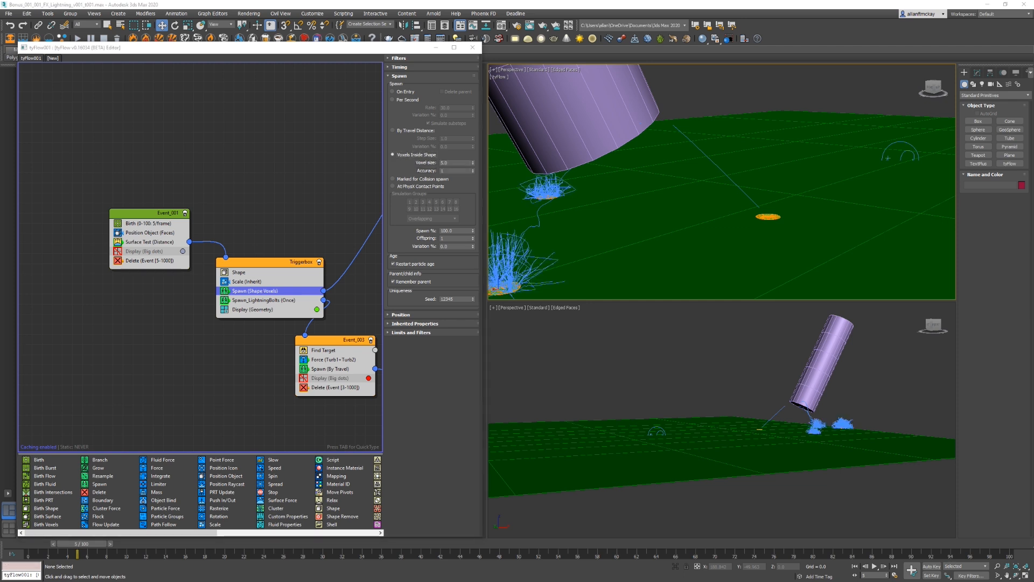
{"action": "double_click", "coordinate": [455, 164]}
{"action": "type", "text": "8"}
{"action": "key", "text": "Return"}
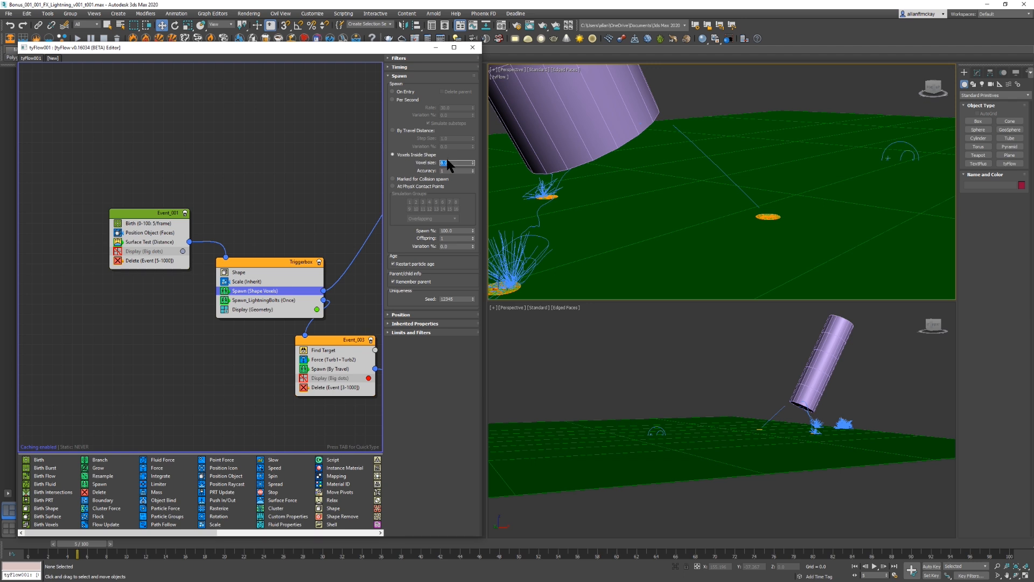
Step: Advance the simulation one frame and examine the arcs spawned from the discs
{"action": "left_click", "coordinate": [668, 381]}
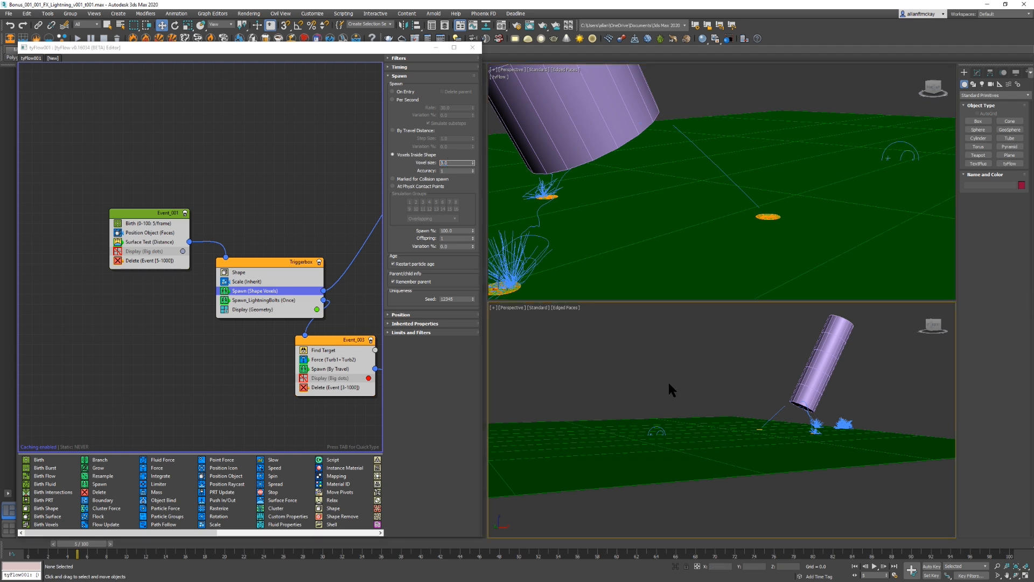
{"action": "middle_click_drag", "start_coordinate": [624, 242], "coordinate": [648, 229]}
{"action": "key", "text": "period"}
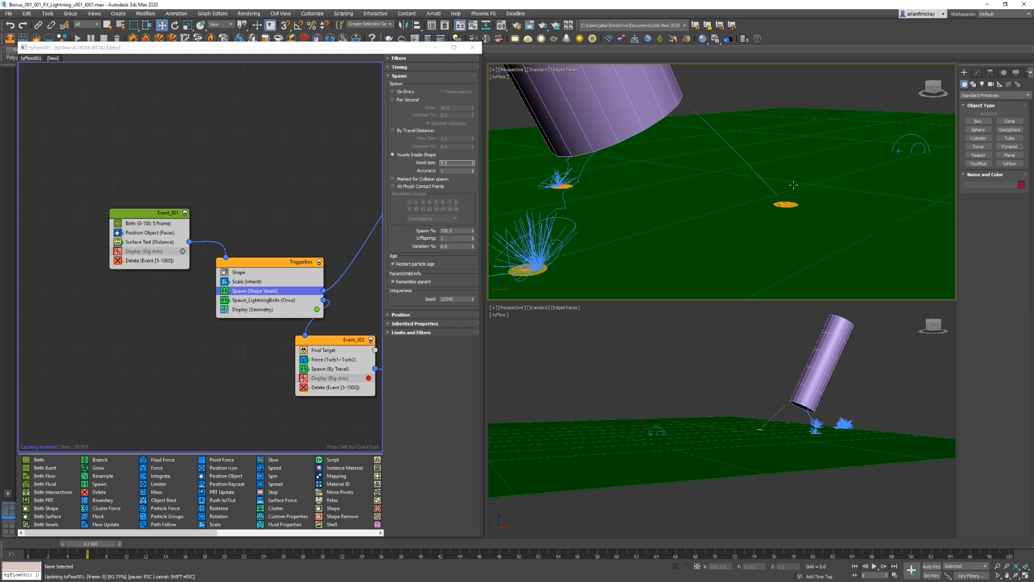
Step: Advance the simulation a few more frames to examine the arcs around the discs in both viewports, then rewind to the start
{"action": "key", "text": "period"}
{"action": "left_click", "coordinate": [694, 352]}
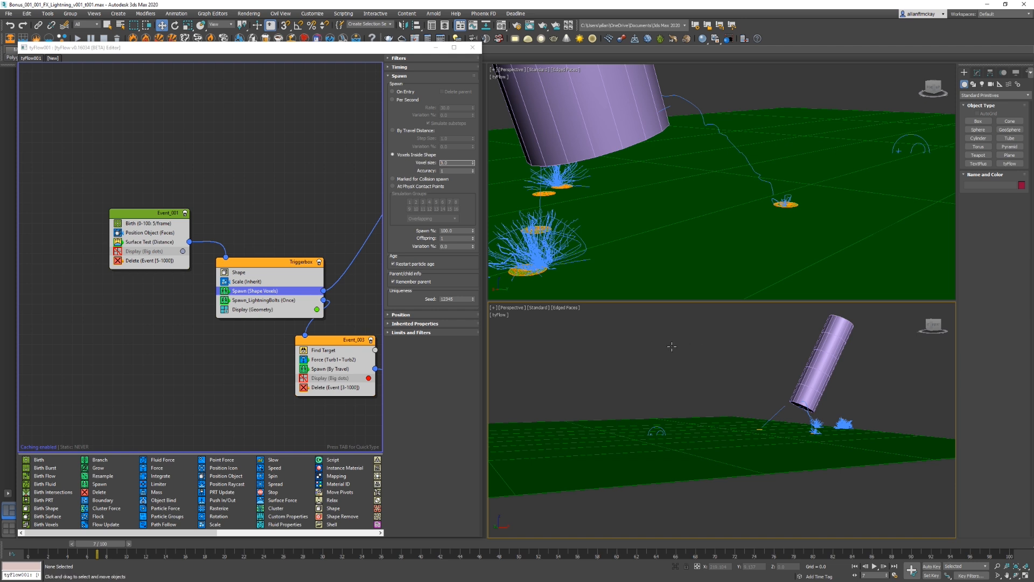
{"action": "key", "text": "period"}
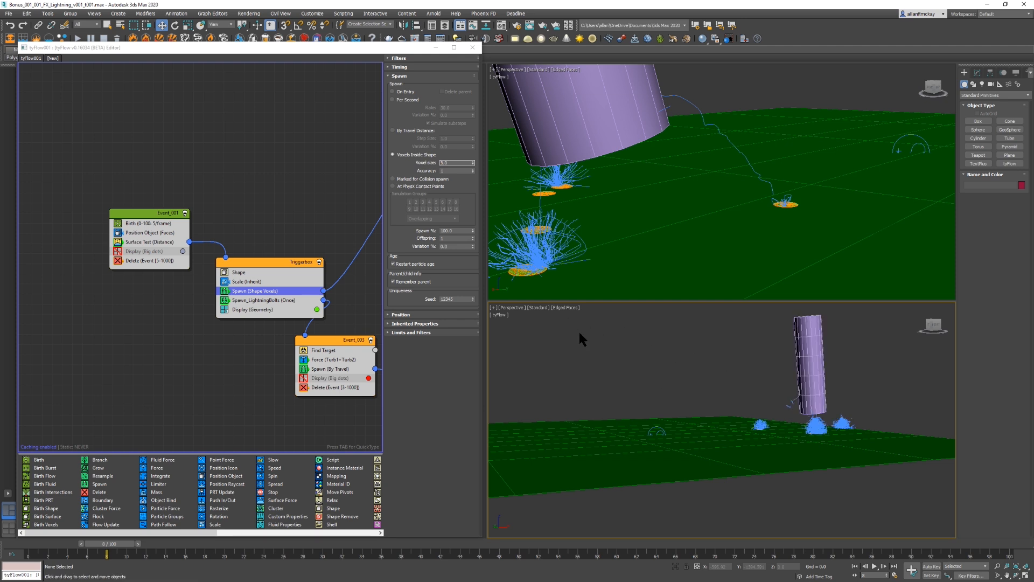
{"action": "key", "text": "Home"}
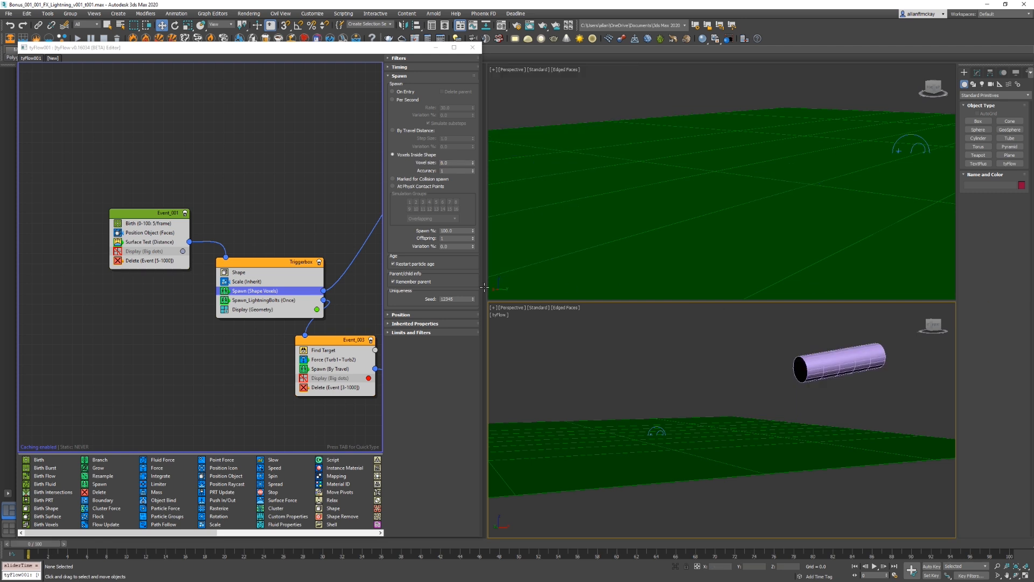
Step: Add a second Scale operator to the Triggerbox event and place it between Spawn (Shape Voxels) and Spawn_LightningBolts (Once)
{"action": "middle_click_drag", "start_coordinate": [302, 224], "coordinate": [250, 178]}
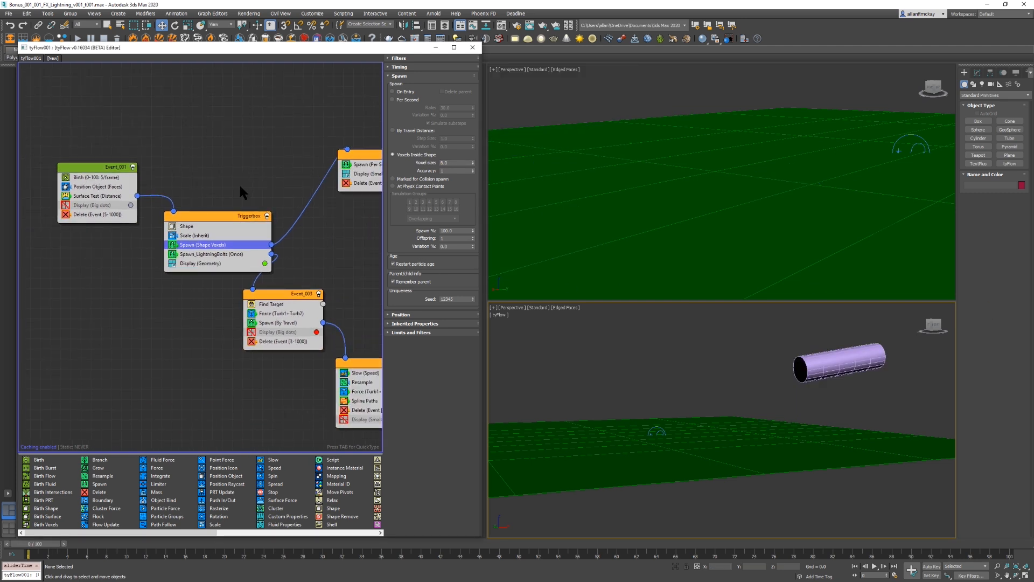
{"action": "left_click", "coordinate": [220, 216]}
{"action": "left_click", "coordinate": [219, 216]}
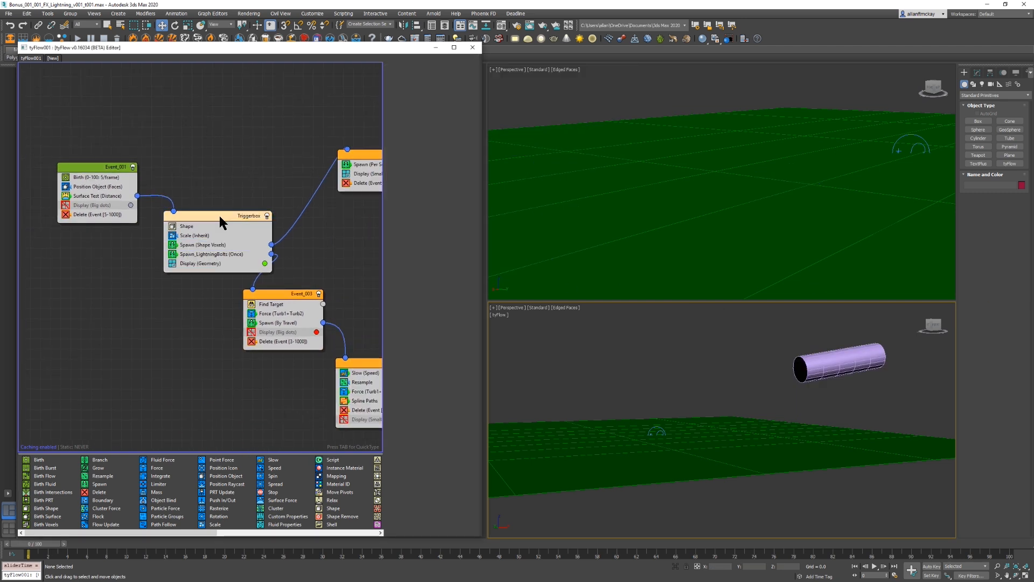
{"action": "double_click", "coordinate": [219, 215]}
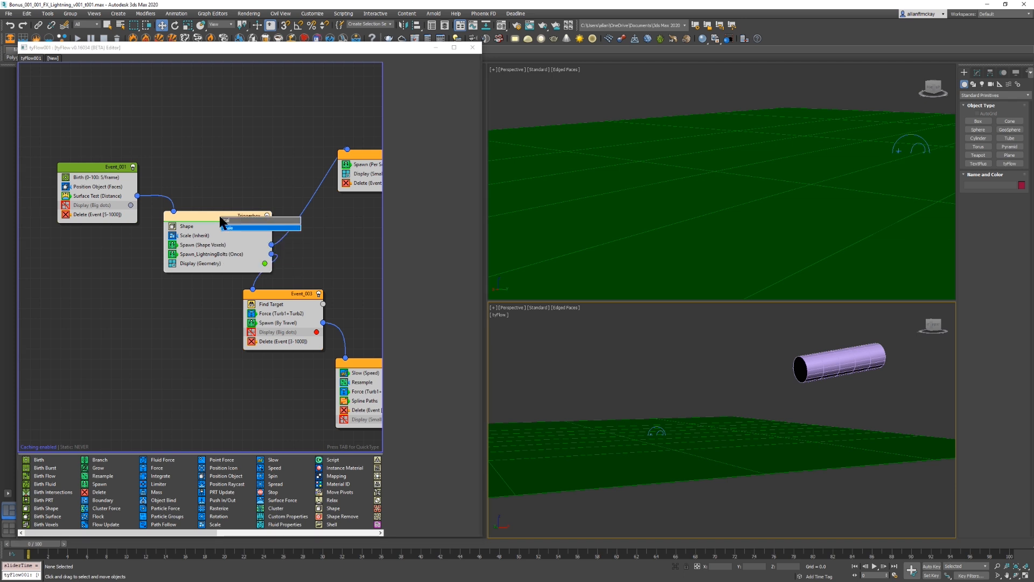
{"action": "key", "text": "Return"}
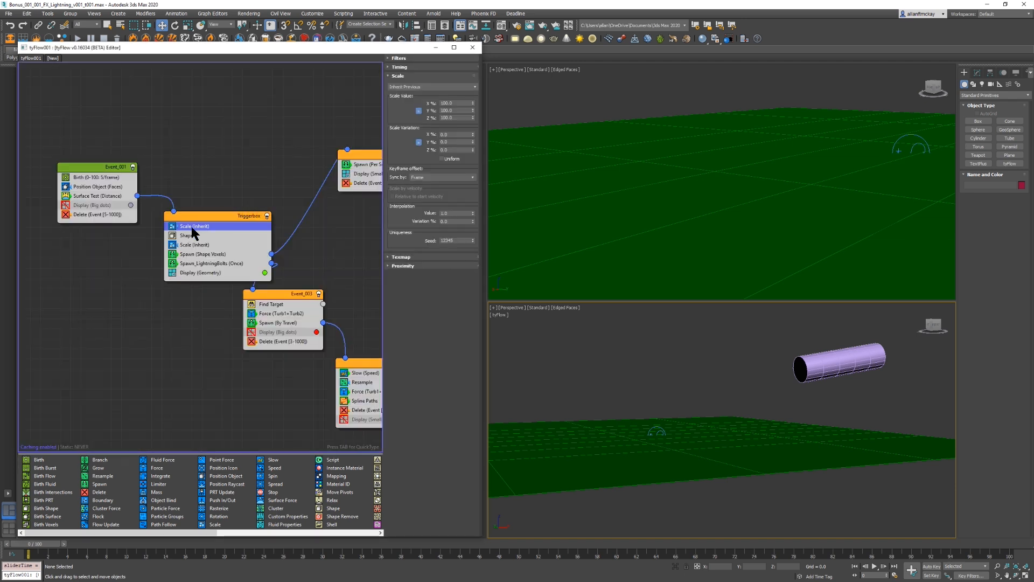
{"action": "left_click_drag", "start_coordinate": [207, 227], "coordinate": [224, 258]}
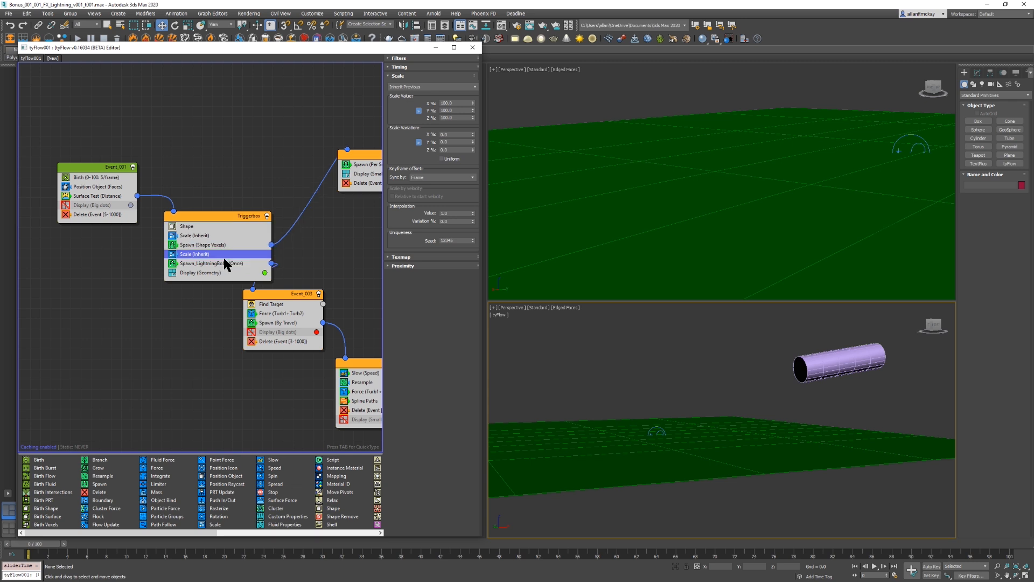
{"action": "left_click", "coordinate": [232, 199]}
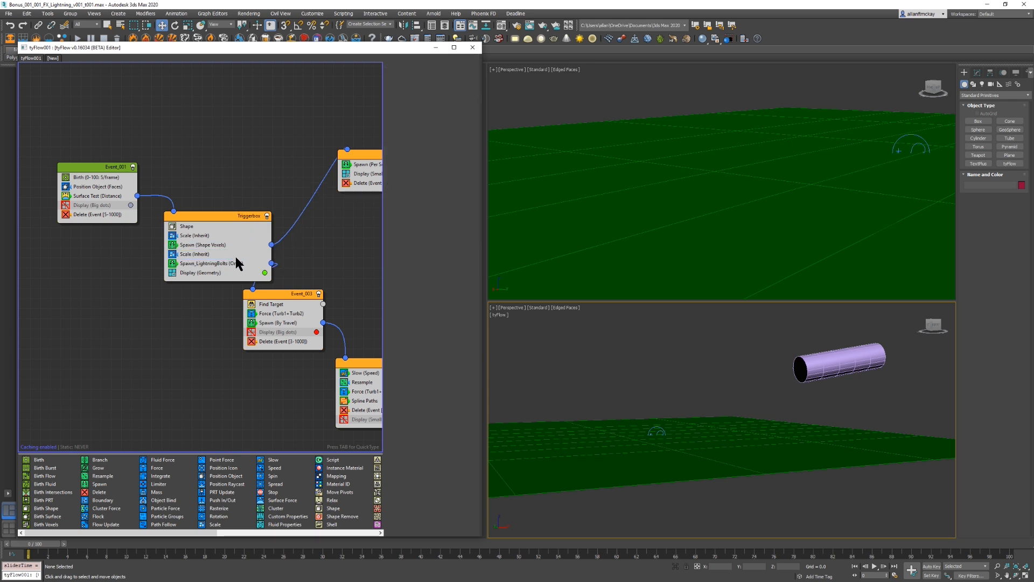
Step: Set the second Scale operator in Triggerbox to Absolute mode, keeping its scale values at 100 percent
{"action": "left_click", "coordinate": [195, 224]}
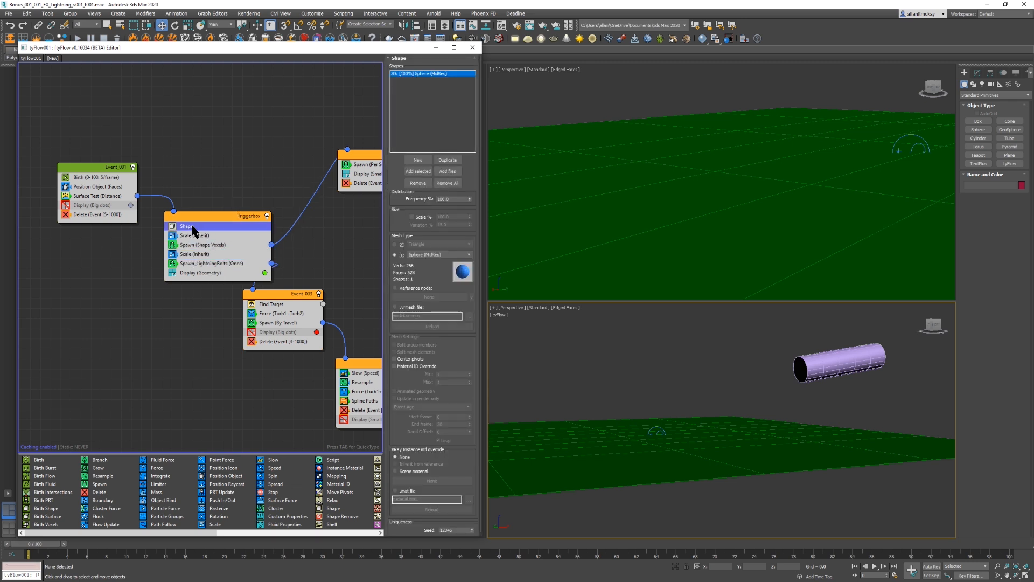
{"action": "left_click", "coordinate": [197, 253]}
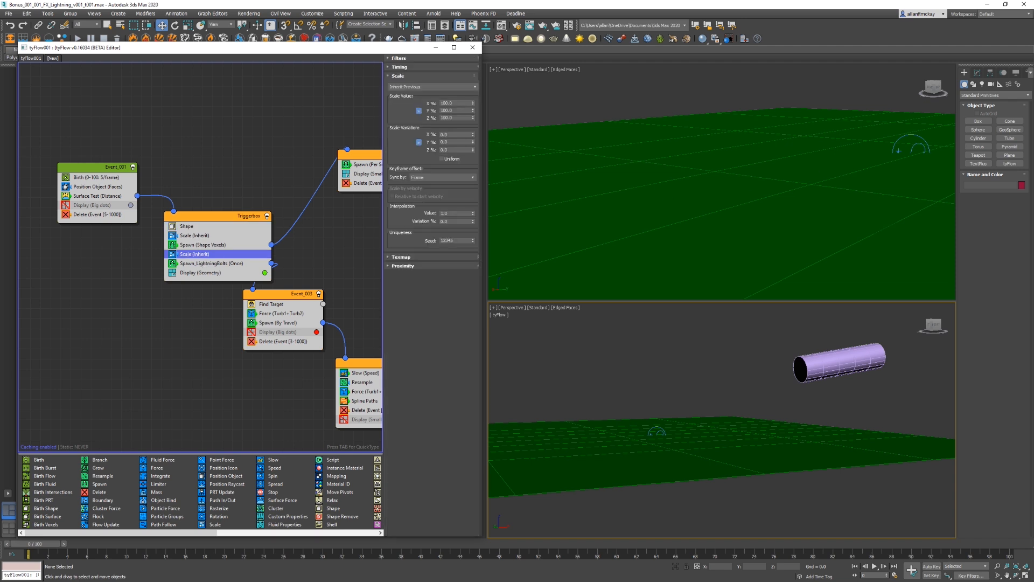
{"action": "left_click", "coordinate": [420, 87]}
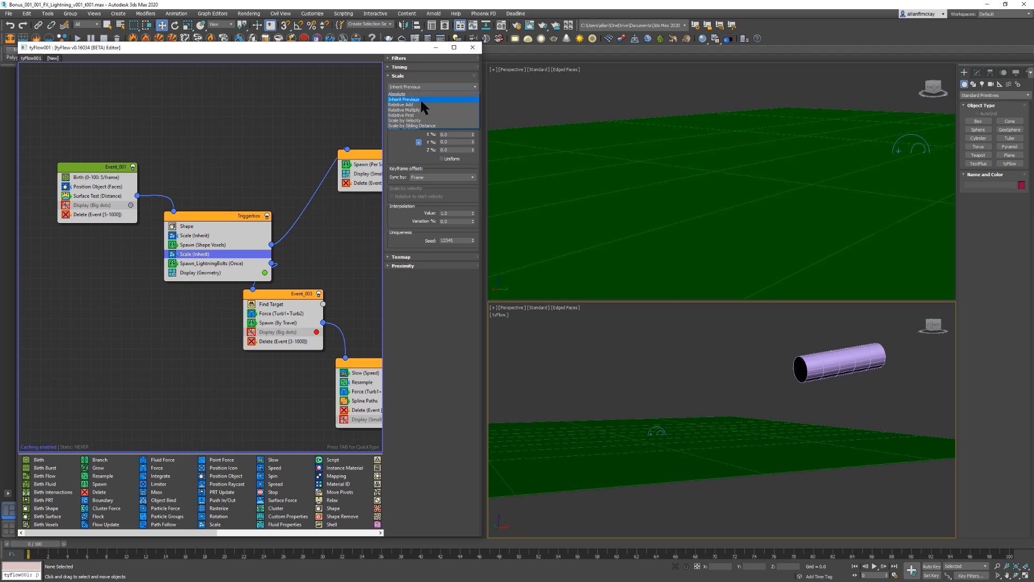
{"action": "left_click", "coordinate": [420, 94]}
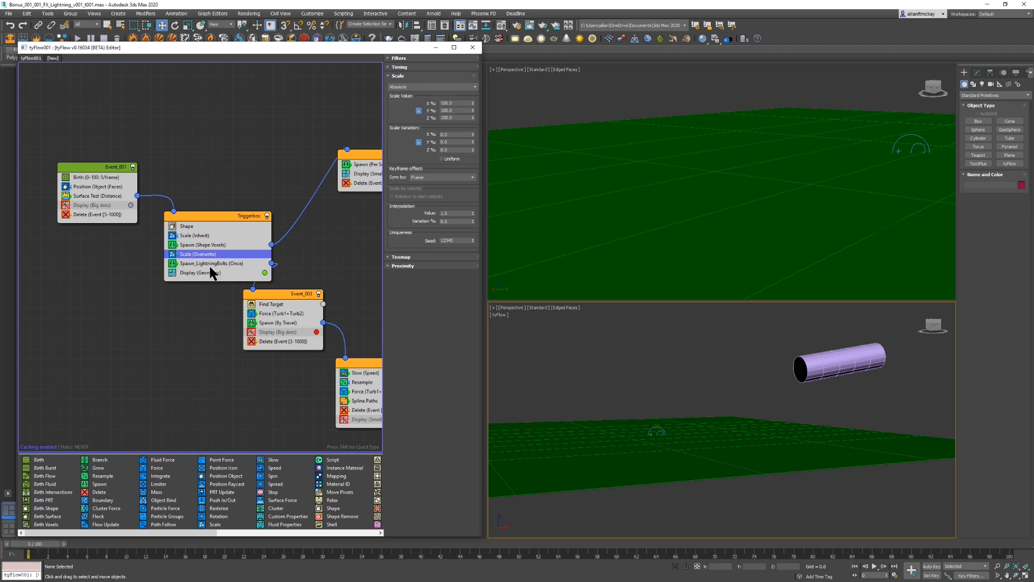
{"action": "left_click", "coordinate": [220, 191]}
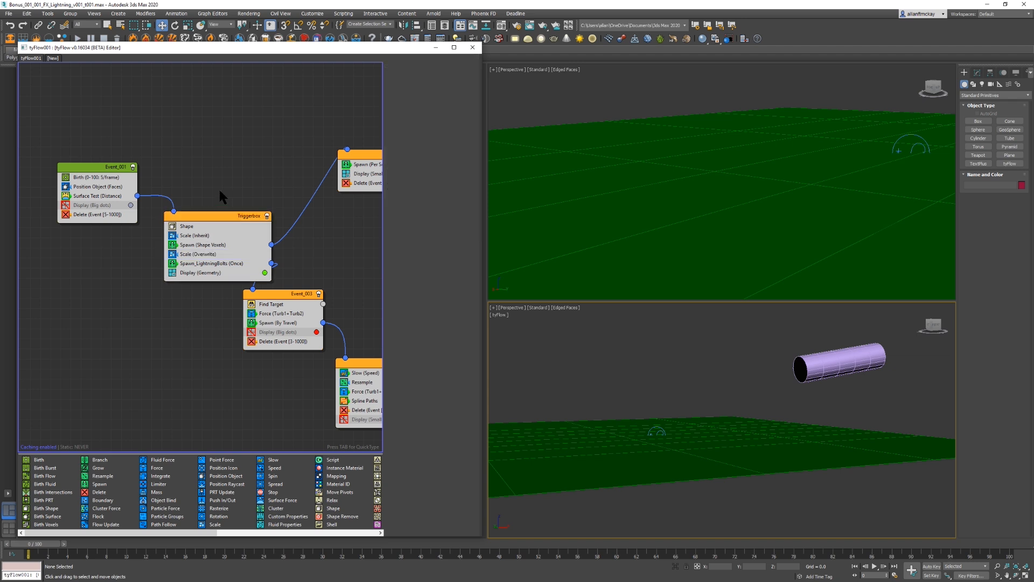
Step: Add a Shape Remove operator to the Triggerbox event and place it directly below the Scale (Overwrite) operator
{"action": "left_click", "coordinate": [193, 224]}
{"action": "middle_click_drag", "start_coordinate": [283, 154], "coordinate": [210, 157]}
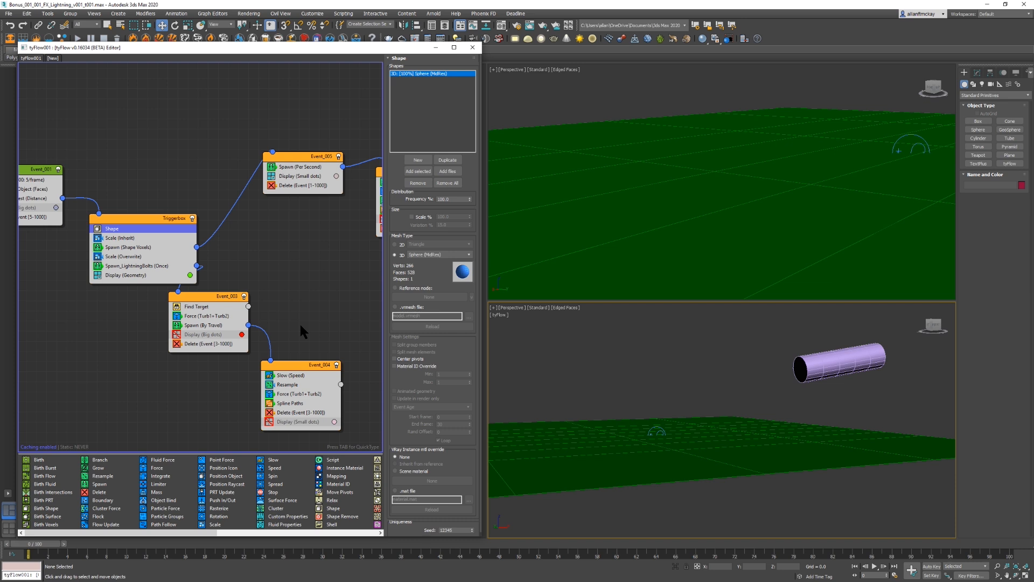
{"action": "left_click", "coordinate": [318, 177]}
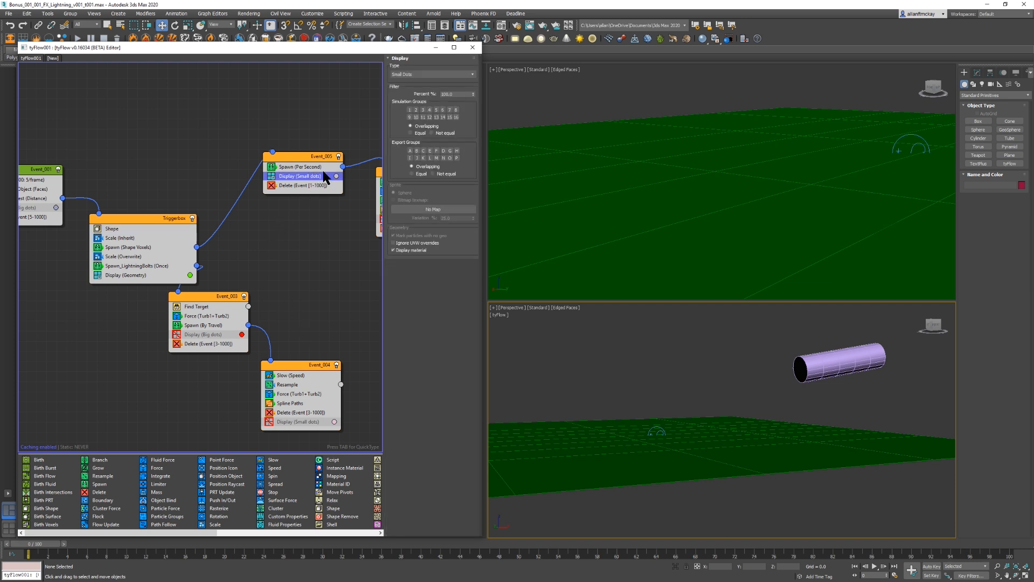
{"action": "left_click", "coordinate": [199, 153]}
{"action": "key", "text": "Tab"}
{"action": "type", "text": "shape remove"}
{"action": "key", "text": "Return"}
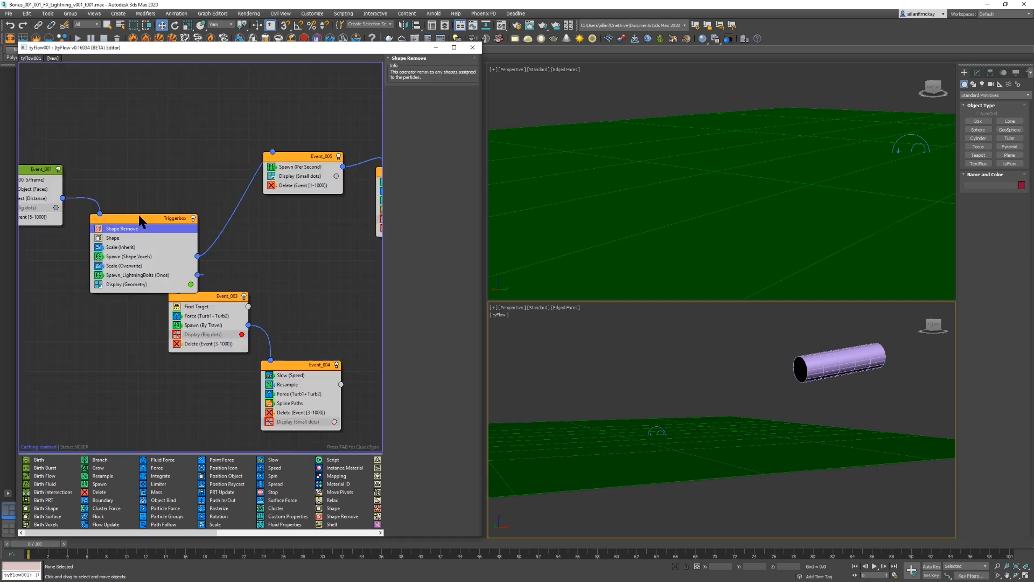
{"action": "left_click_drag", "start_coordinate": [133, 225], "coordinate": [147, 272]}
{"action": "left_click", "coordinate": [176, 178]}
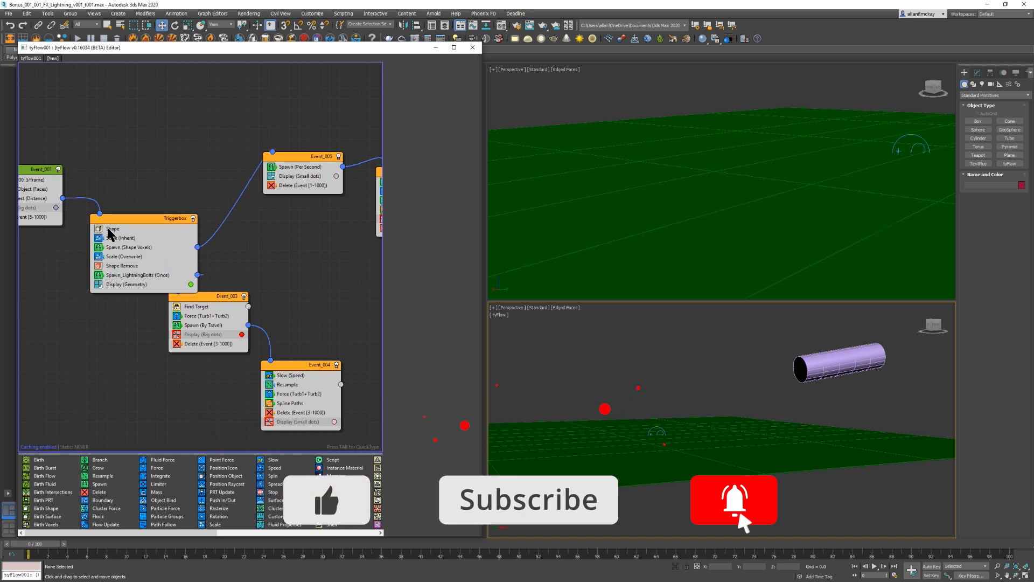
Step: Move the Triggerbox event clear of Event_003 and narrow it, and review the settings of its Shape, Scale, Spawn and Shape Remove operators
{"action": "left_click_drag", "start_coordinate": [99, 221], "coordinate": [103, 192]}
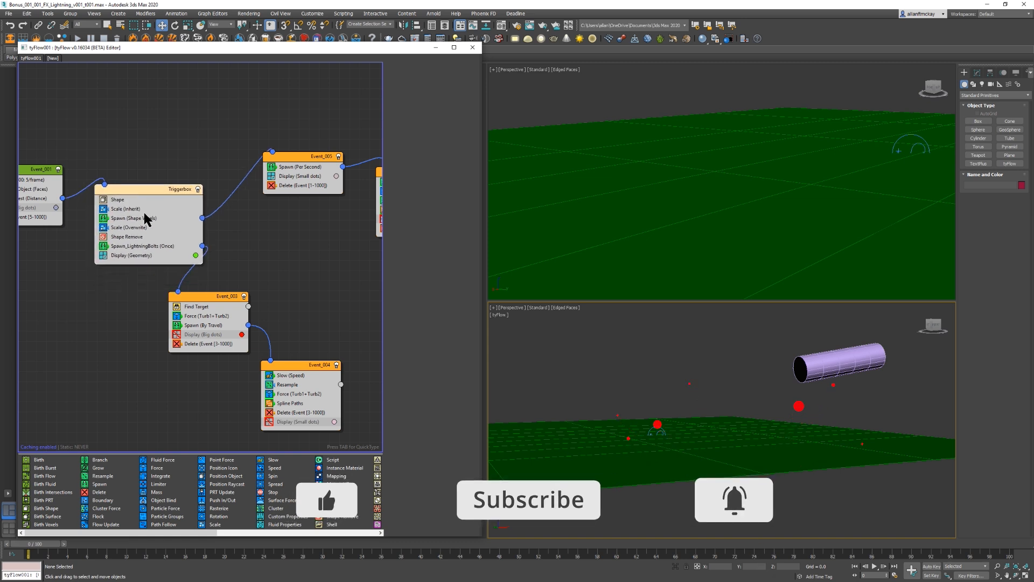
{"action": "left_click_drag", "start_coordinate": [204, 226], "coordinate": [187, 224]}
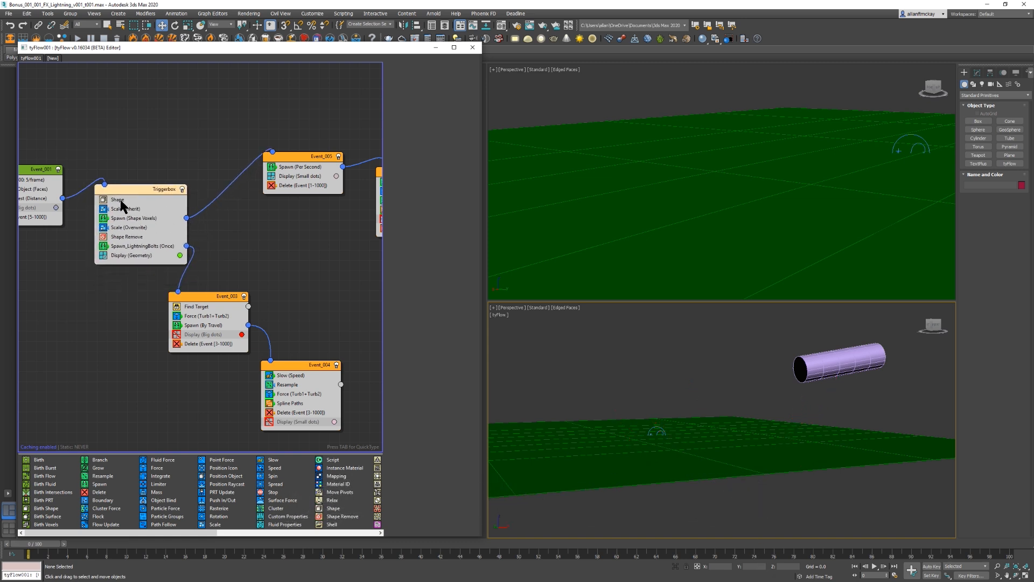
{"action": "left_click", "coordinate": [119, 200]}
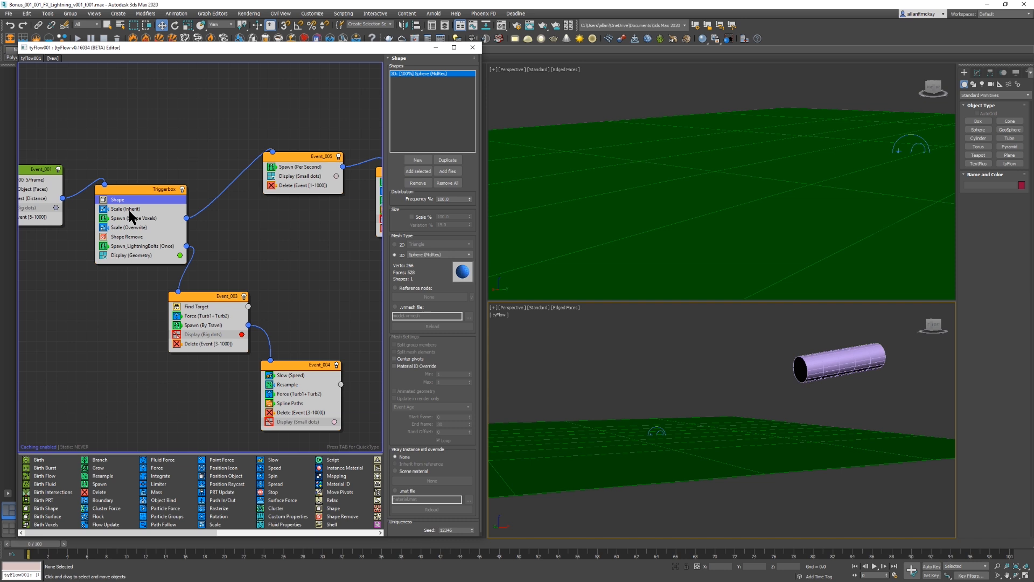
{"action": "left_click", "coordinate": [130, 209]}
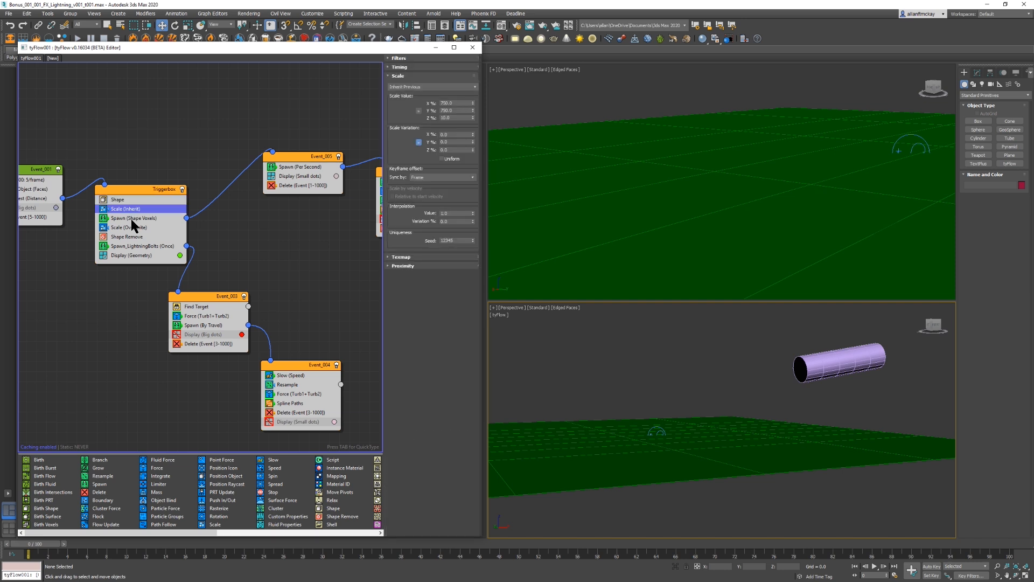
{"action": "left_click", "coordinate": [131, 219]}
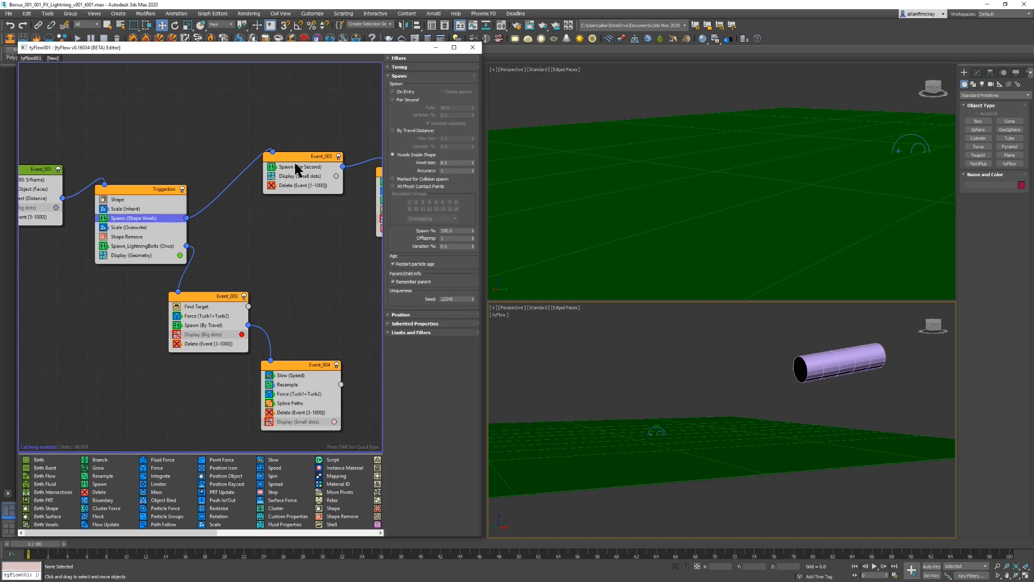
{"action": "left_click", "coordinate": [137, 237]}
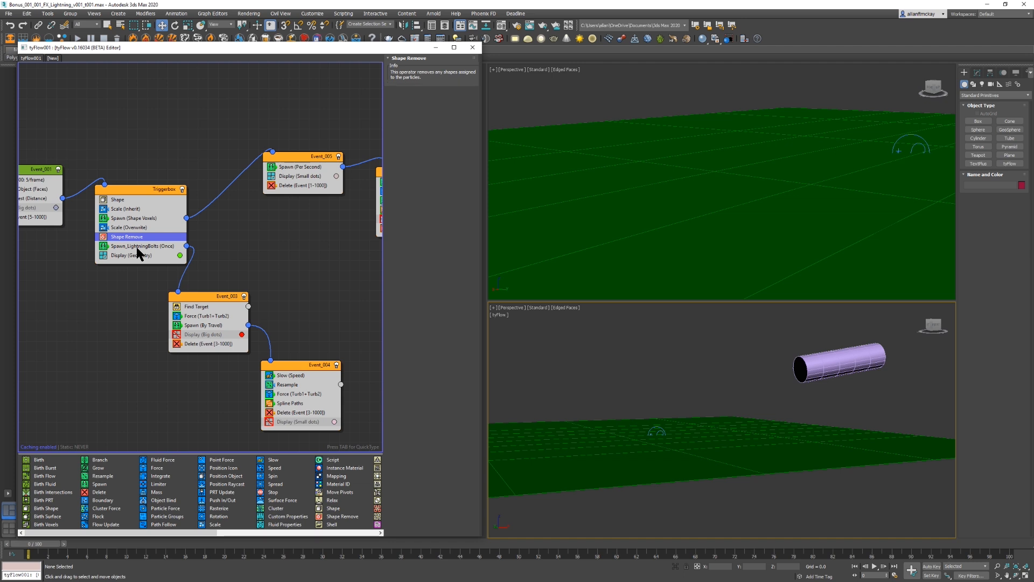
{"action": "left_click", "coordinate": [138, 247]}
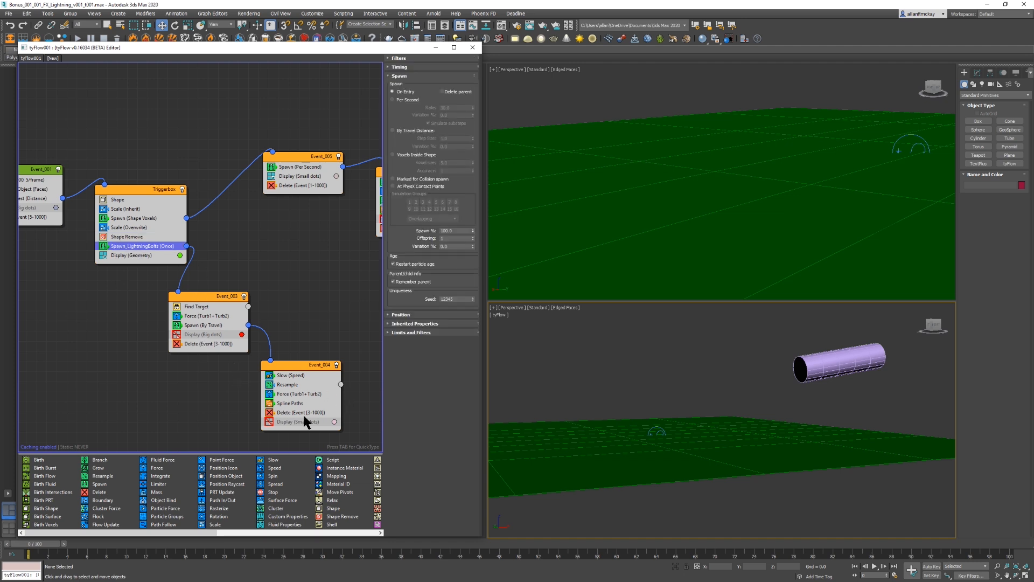
{"action": "middle_click_drag", "start_coordinate": [273, 224], "coordinate": [228, 249]}
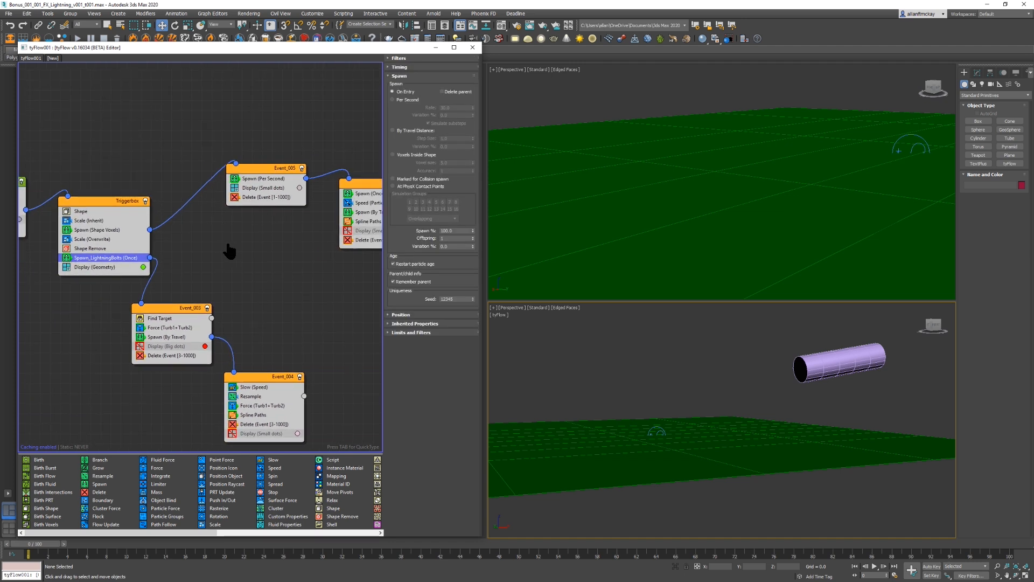
Step: Copy the Shape Remove operator from Triggerbox into Event_005 and place it above Spawn (Per Second)
{"action": "left_click", "coordinate": [99, 249]}
{"action": "right_click", "coordinate": [99, 246]}
{"action": "left_click", "coordinate": [115, 259]}
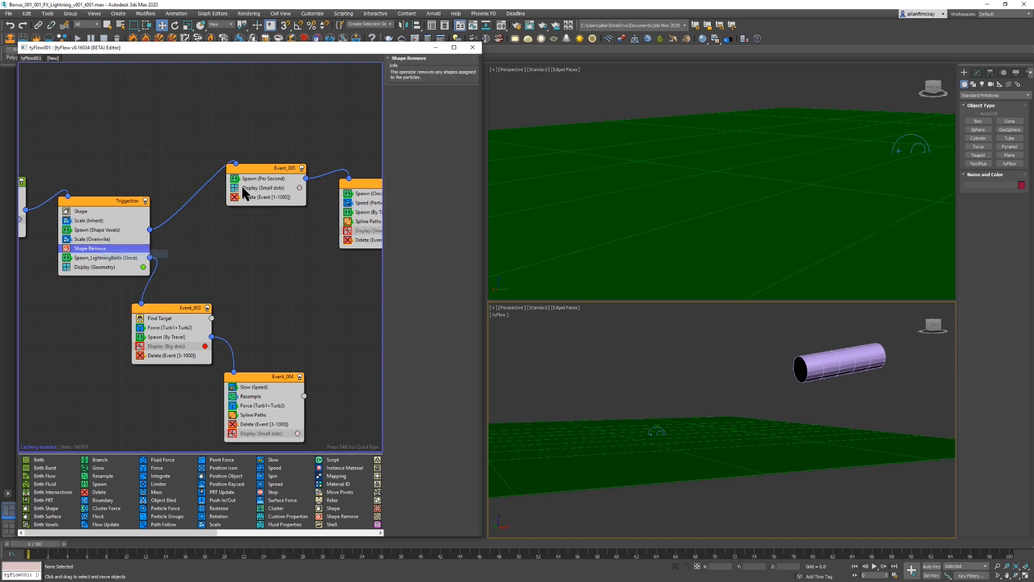
{"action": "right_click", "coordinate": [265, 182]}
{"action": "left_click", "coordinate": [284, 198]}
{"action": "mouse_move", "coordinate": [270, 191]}
{"action": "left_mouse_down"}
{"action": "mouse_move", "coordinate": [284, 169]}
{"action": "mouse_move", "coordinate": [279, 180]}
{"action": "left_mouse_up"}
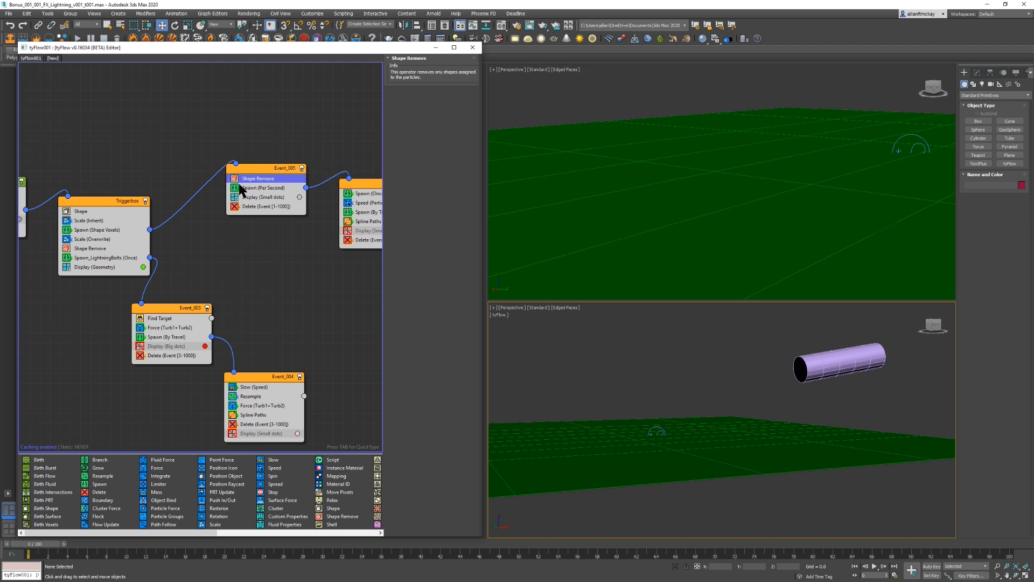
Step: Advance the simulation frame by frame to frame 21 and examine the bolts and ground arcs in both perspective viewports
{"action": "key", "text": "period"}
{"action": "key", "text": "period"}
{"action": "key", "text": "period"}
{"action": "key", "text": "period"}
{"action": "key", "text": "period"}
{"action": "key", "text": "period"}
{"action": "key", "text": "period"}
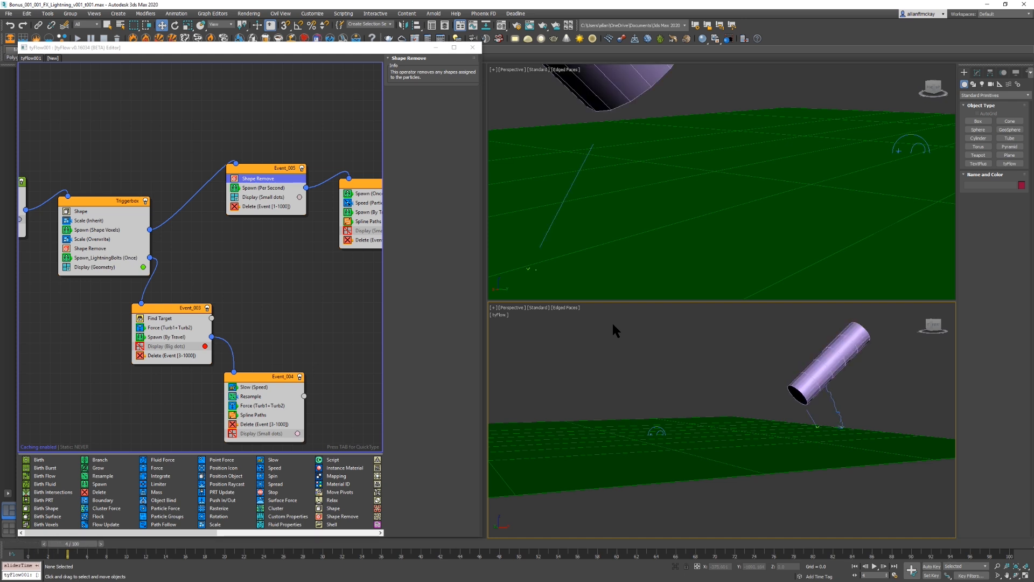
{"action": "key", "text": "period"}
{"action": "key", "text": "period"}
{"action": "key", "text": "period"}
{"action": "key", "text": "period"}
{"action": "key", "text": "period"}
{"action": "key", "text": "period"}
{"action": "key", "text": "period"}
{"action": "key", "text": "period"}
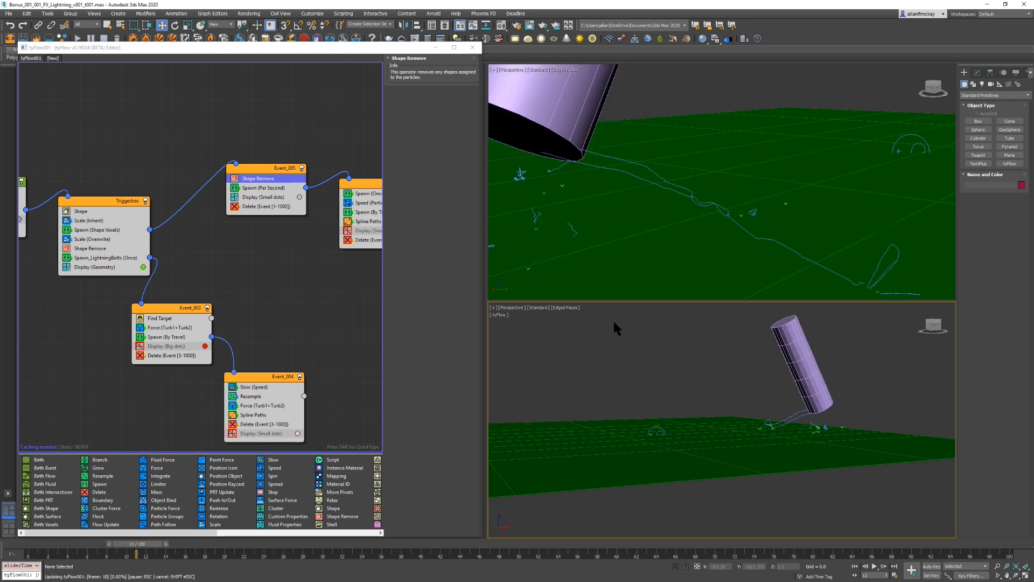
{"action": "left_click", "coordinate": [594, 153]}
{"action": "key", "text": "period"}
{"action": "key", "text": "period"}
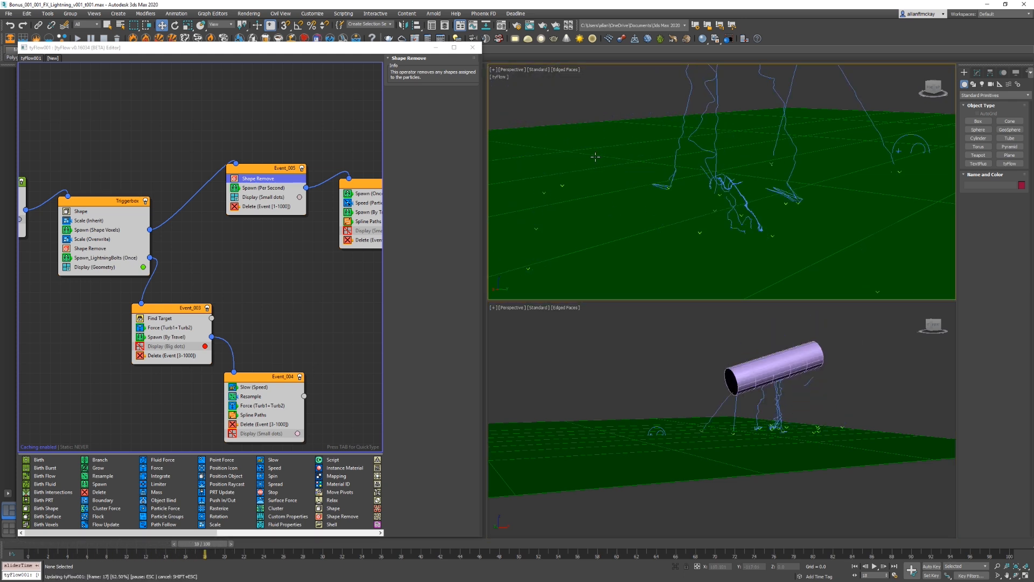
{"action": "key", "text": "period"}
{"action": "left_click", "coordinate": [839, 383]}
{"action": "key", "text": "period"}
{"action": "key", "text": "period"}
{"action": "key", "text": "period"}
{"action": "key", "text": "period"}
{"action": "key", "text": "period"}
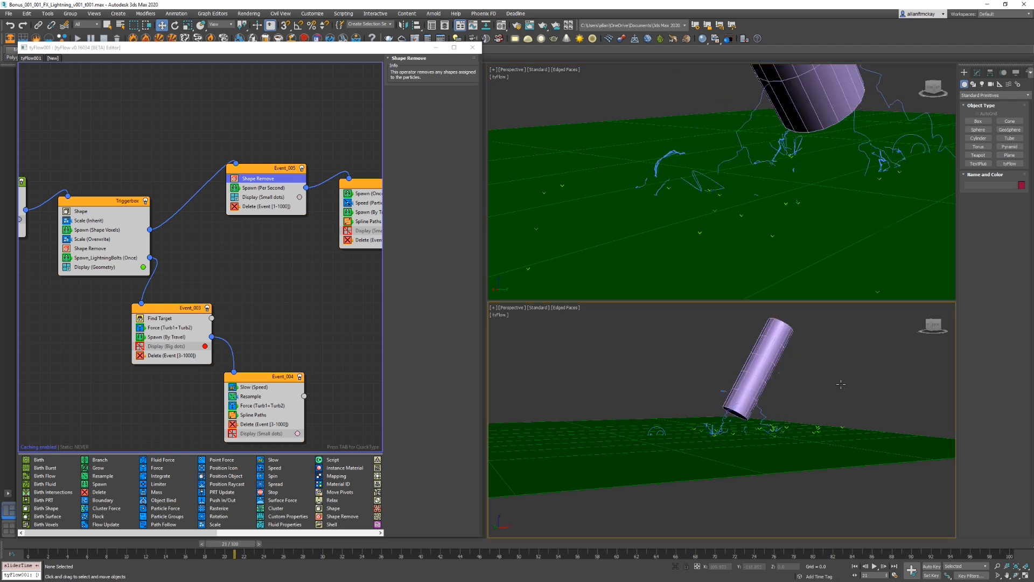
Step: Rewind the simulation and advance it to frame 5 to examine the arcs at the ground contact points up close
{"action": "key", "text": "Home"}
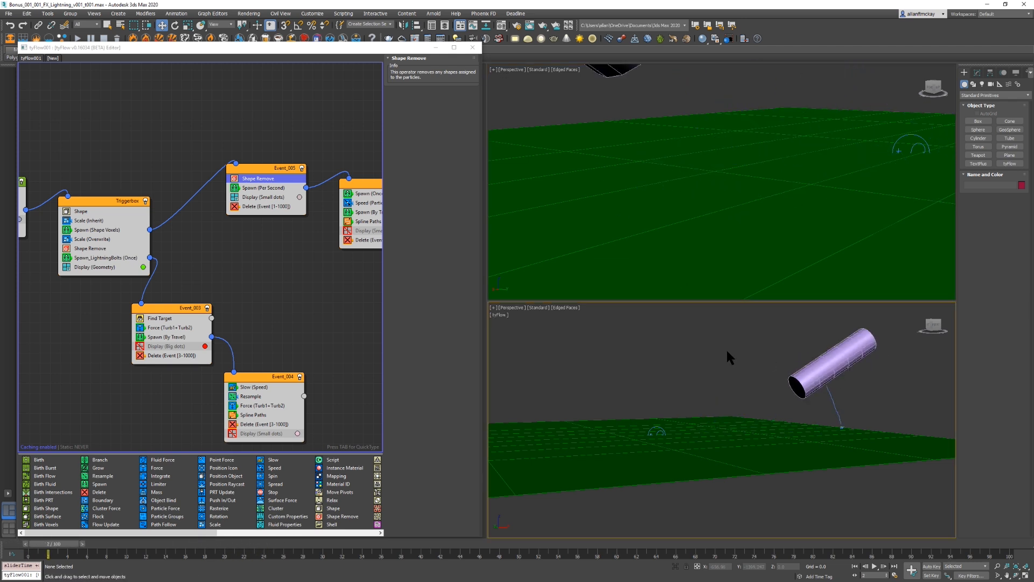
{"action": "key", "text": "period"}
{"action": "left_click", "coordinate": [643, 160]}
{"action": "key", "text": "period"}
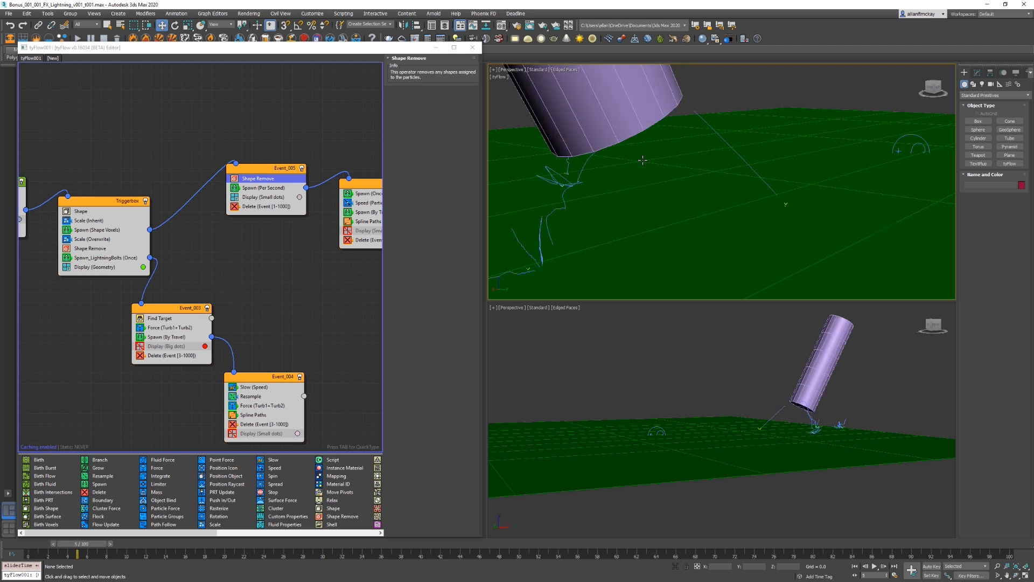
{"action": "middle_click_drag", "start_coordinate": [552, 268], "coordinate": [554, 262], "text": "alt"}
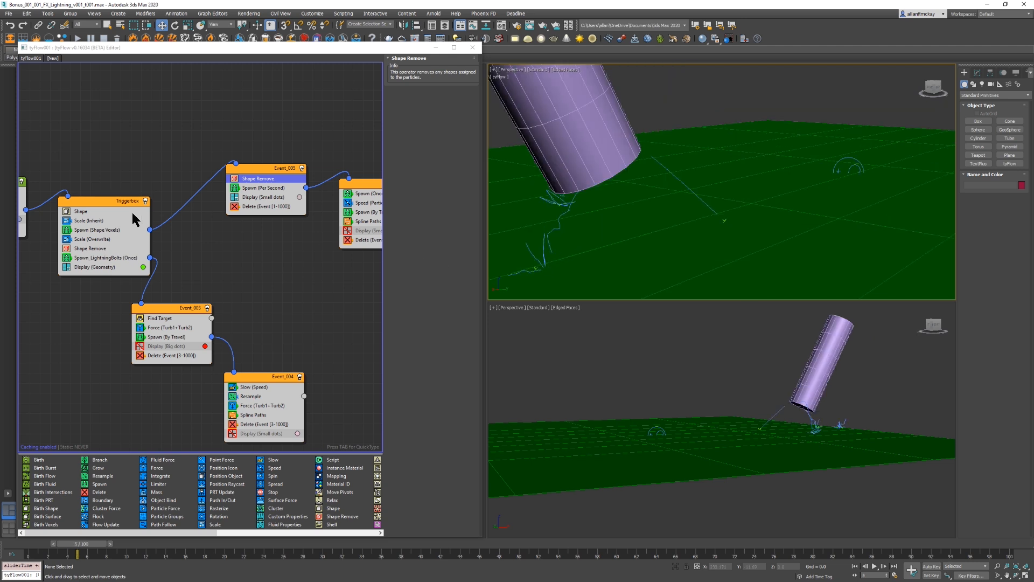
Step: Review Triggerbox's Spawn (Shape Voxels) settings and advance the simulation to frame 27 to examine the bolts and ground arcs
{"action": "left_click", "coordinate": [92, 230]}
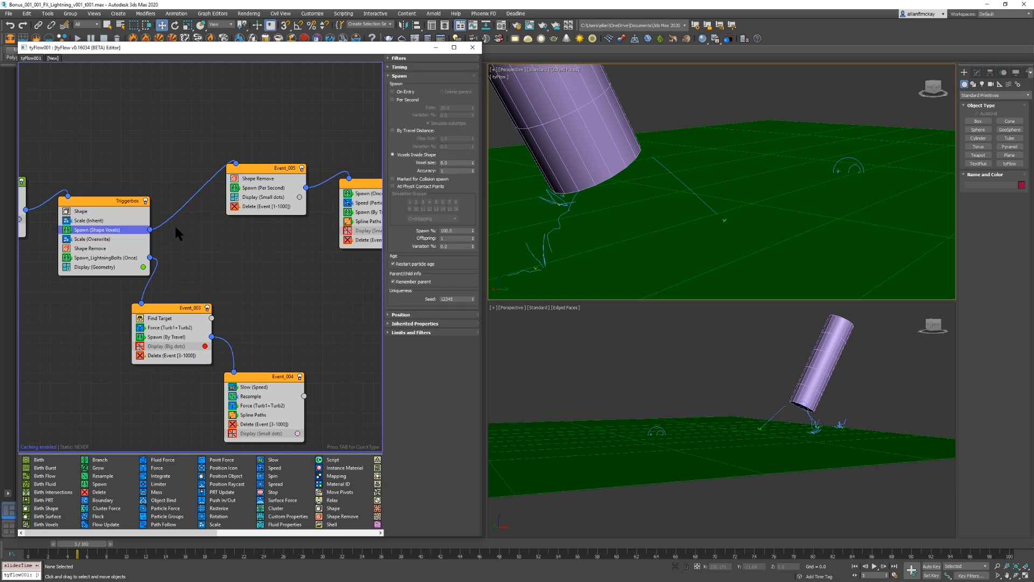
{"action": "left_click", "coordinate": [639, 341]}
{"action": "key", "text": "period"}
{"action": "key", "text": "period"}
{"action": "key", "text": "period"}
{"action": "key", "text": "period"}
{"action": "key", "text": "period"}
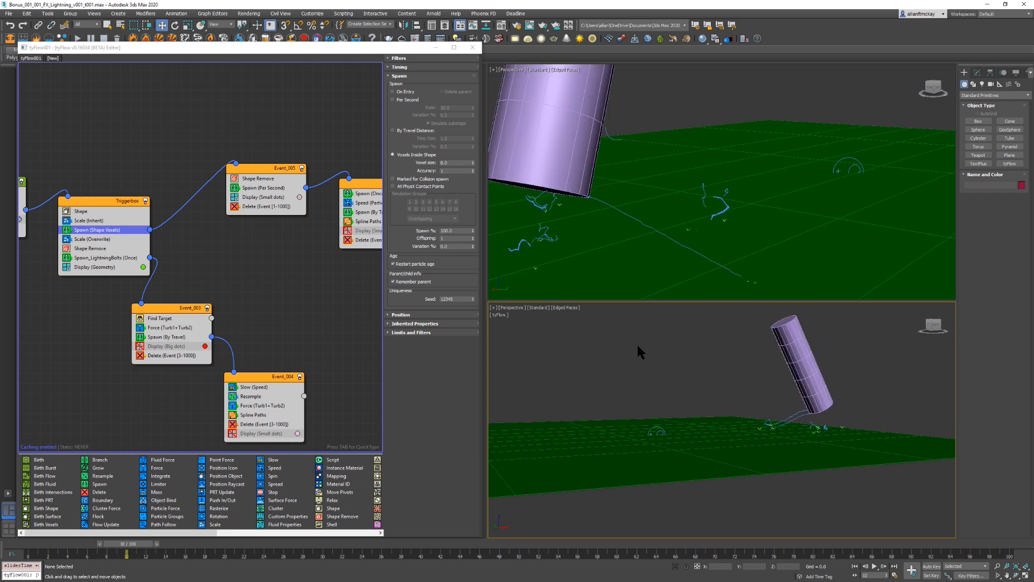
{"action": "key", "text": "period"}
{"action": "key", "text": "period"}
{"action": "key", "text": "period"}
{"action": "key", "text": "period"}
{"action": "key", "text": "period"}
{"action": "key", "text": "period"}
{"action": "key", "text": "period"}
{"action": "key", "text": "period"}
{"action": "key", "text": "period"}
{"action": "key", "text": "period"}
{"action": "key", "text": "period"}
{"action": "key", "text": "period"}
{"action": "key", "text": "period"}
{"action": "key", "text": "period"}
{"action": "key", "text": "period"}
{"action": "key", "text": "period"}
{"action": "key", "text": "period"}
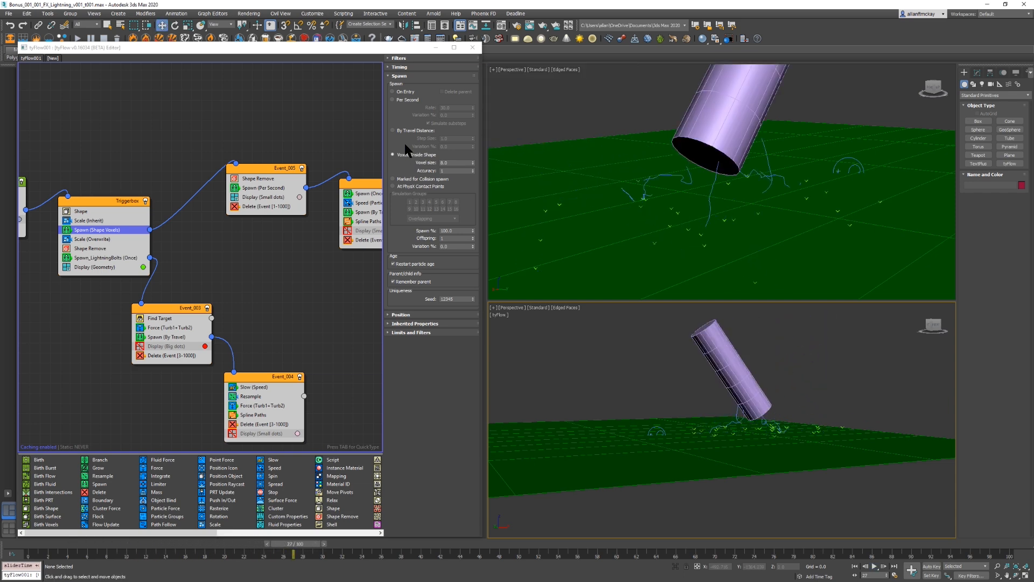
Step: Close the flow editor, maximize the wide perspective view and advance to frame 32 to examine the whole cylinder and its bolts
{"action": "left_click", "coordinate": [468, 47]}
{"action": "key", "text": "alt+w"}
{"action": "middle_click_drag", "start_coordinate": [573, 341], "coordinate": [728, 390]}
{"action": "key", "text": "period"}
{"action": "key", "text": "period"}
{"action": "key", "text": "period"}
{"action": "key", "text": "period"}
{"action": "key", "text": "period"}
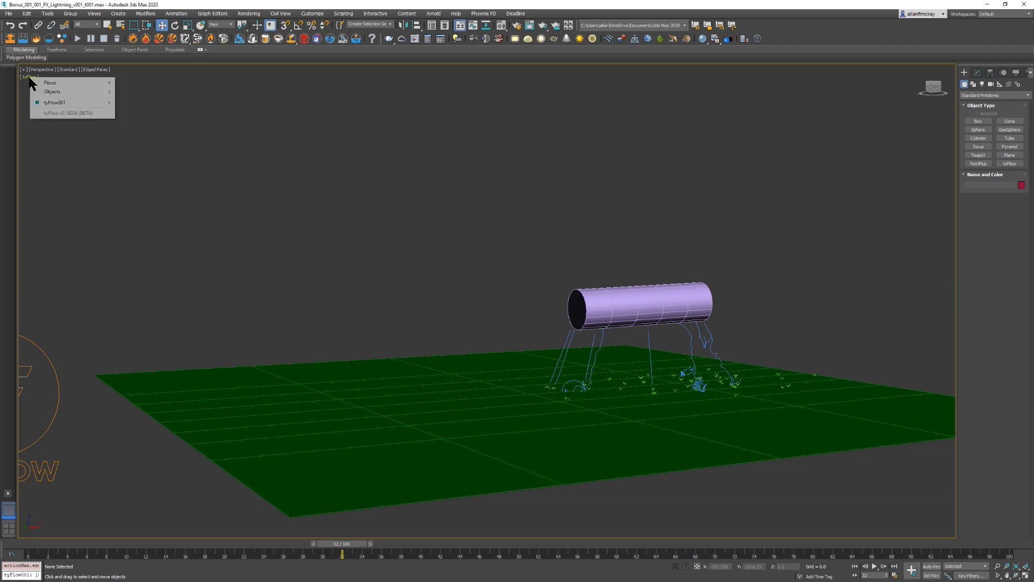
Step: Reopen the tyFlow001 editor, disable the Display operators in Triggerbox and Event_005, and move the editor clear of the view
{"action": "mouse_move", "coordinate": [63, 103]}
{"action": "left_click", "coordinate": [138, 158]}
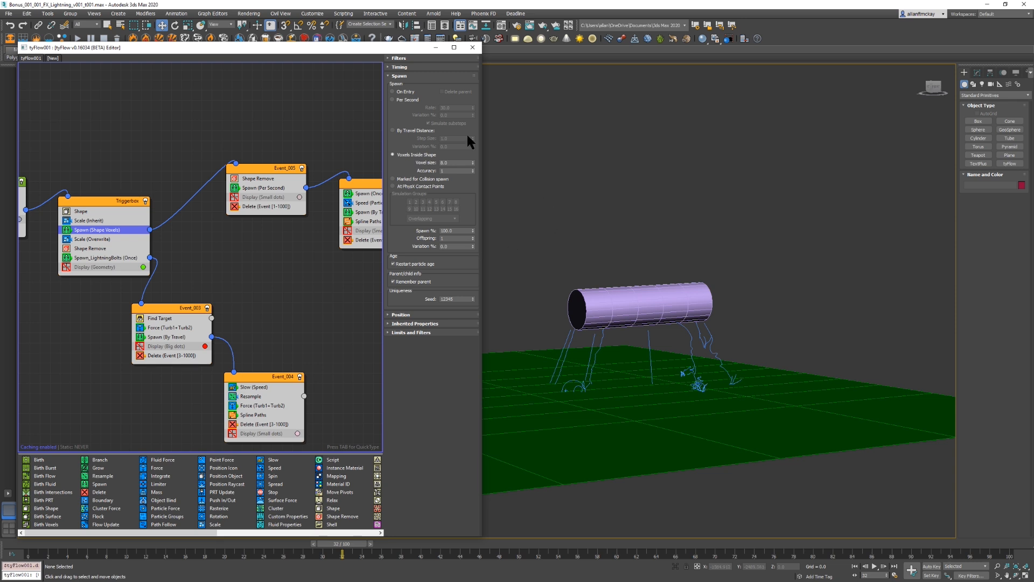
{"action": "left_click_drag", "start_coordinate": [382, 52], "coordinate": [101, 69]}
Step: Play the simulation to frame 41, select the tySplines001 object and examine its Spline Mesher settings
{"action": "key", "text": "slash"}
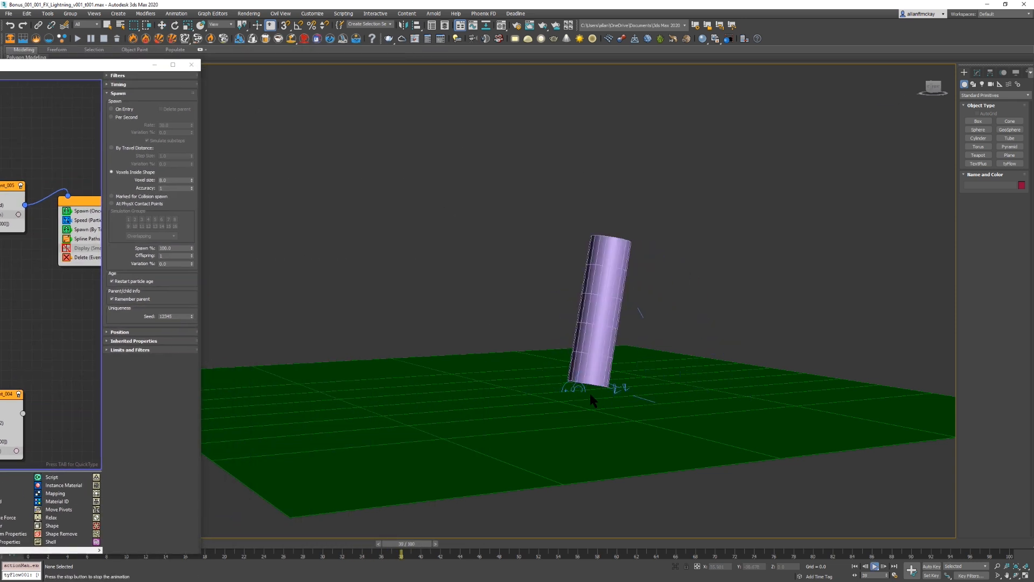
{"action": "key", "text": "w"}
{"action": "key", "text": "slash"}
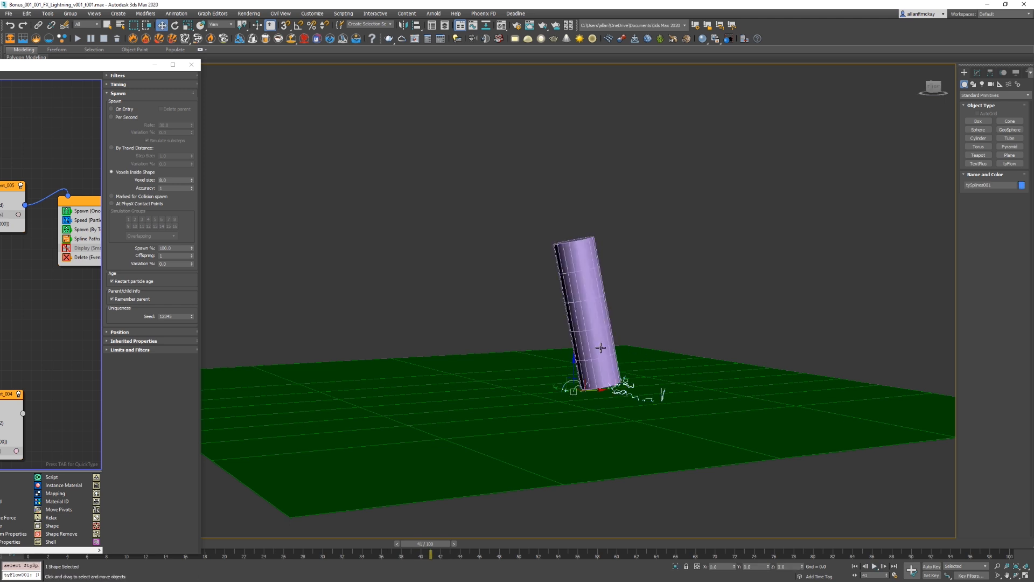
{"action": "left_click", "coordinate": [977, 73]}
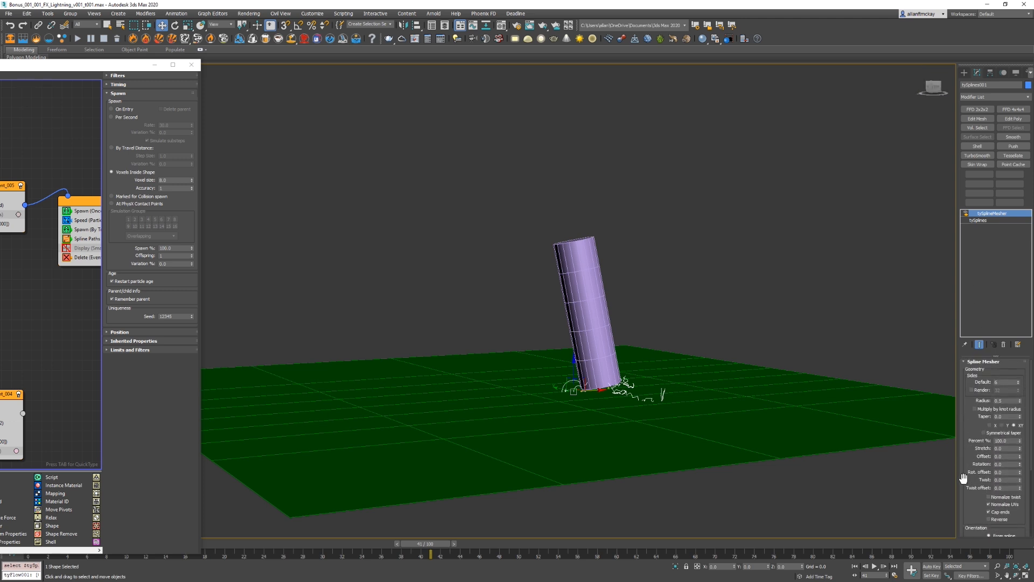
{"action": "left_click", "coordinate": [702, 259]}
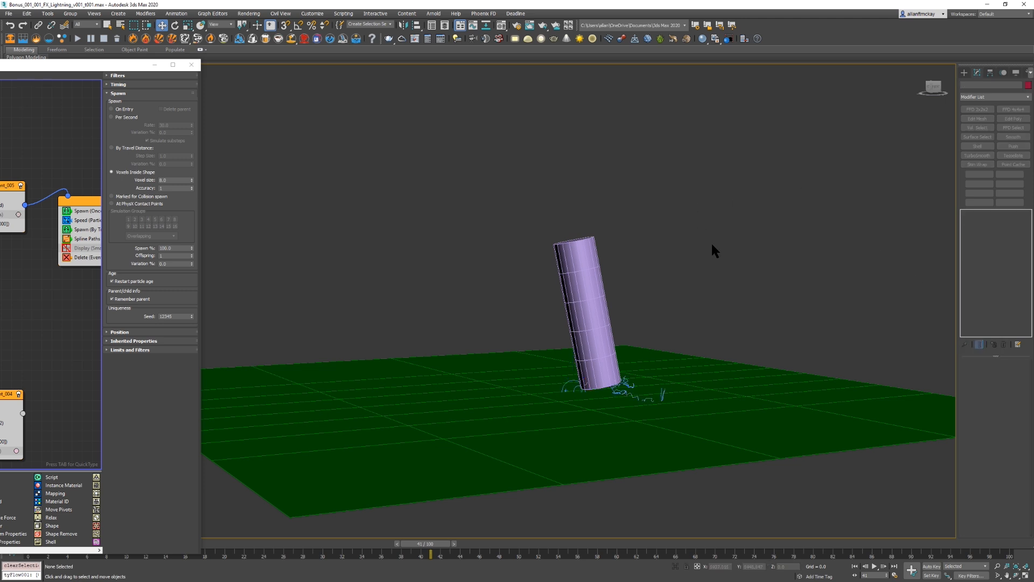
Step: Advance to frame 43 and examine the Spline Paths settings at the tySplines base level of tySplines001
{"action": "key", "text": "period"}
{"action": "key", "text": "period"}
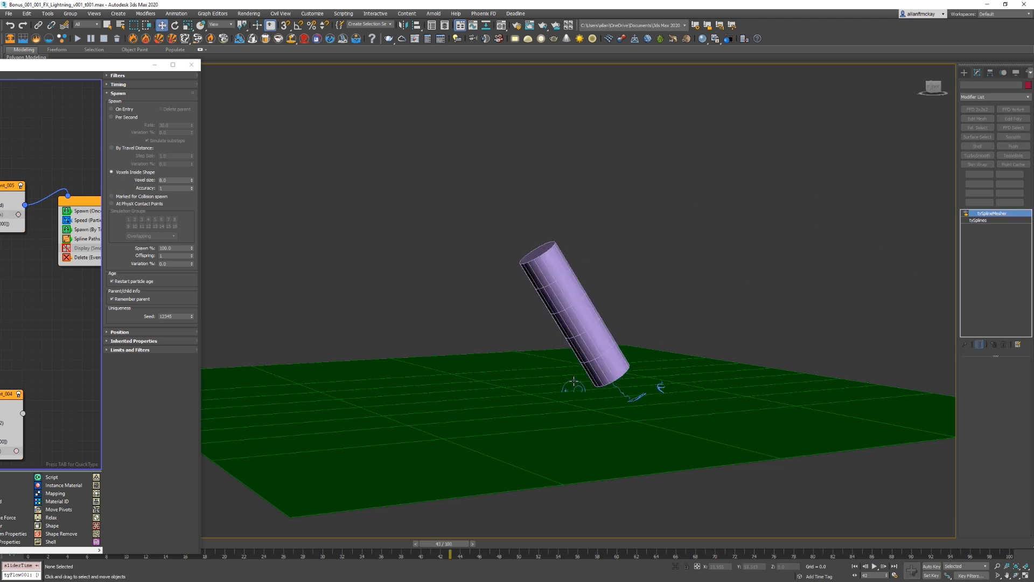
{"action": "left_click", "coordinate": [573, 381]}
{"action": "left_click", "coordinate": [991, 217]}
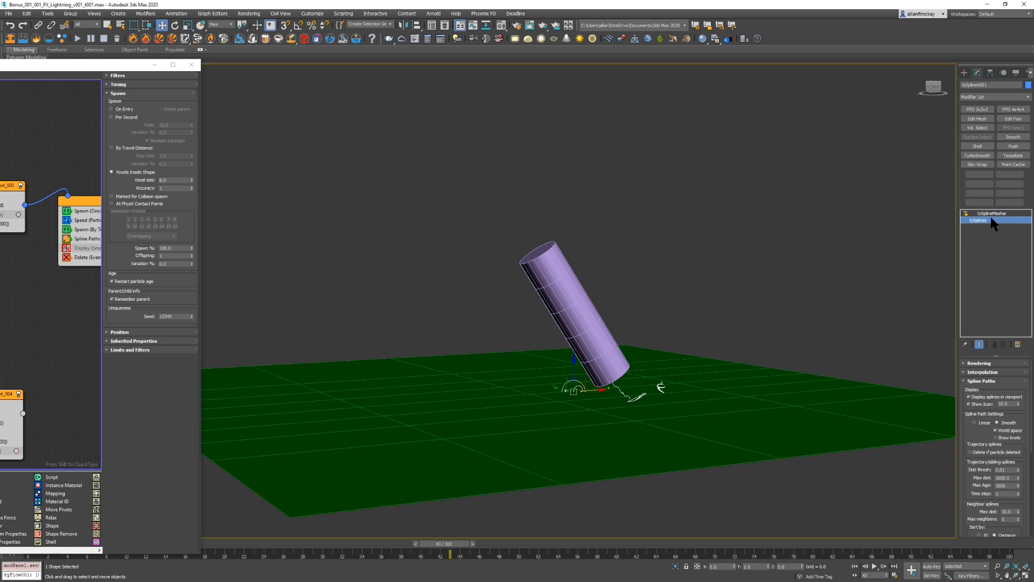
{"action": "left_click", "coordinate": [912, 348]}
Step: Play the simulation past frame 60 to examine the bolts in motion, and rewind to frame 0
{"action": "key", "text": "slash"}
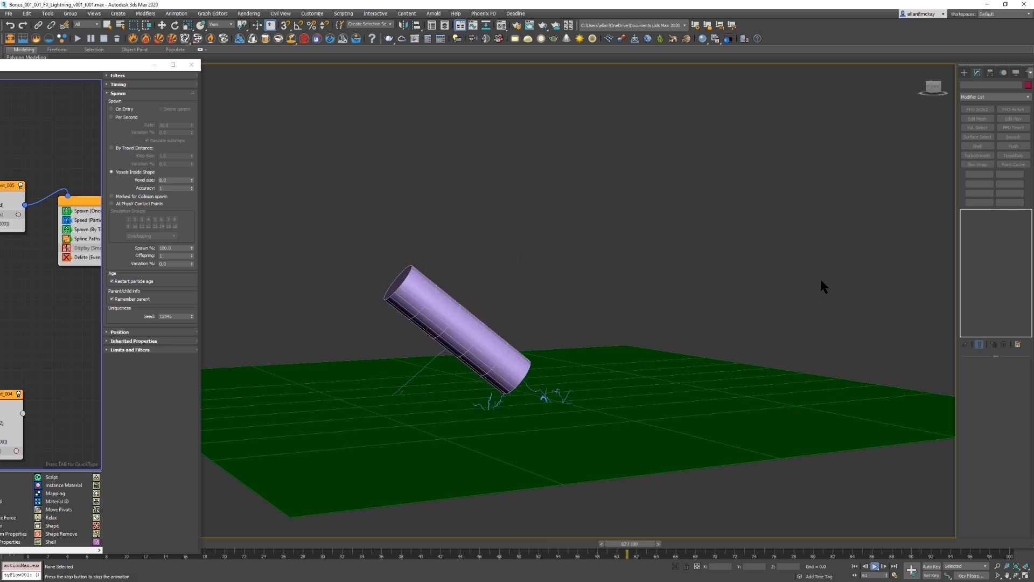
{"action": "key", "text": "Escape"}
{"action": "key", "text": "Home"}
Step: Reposition the flow editor so its event graph is accessible, and freeze the ground plane
{"action": "left_click_drag", "start_coordinate": [111, 65], "coordinate": [291, 51]}
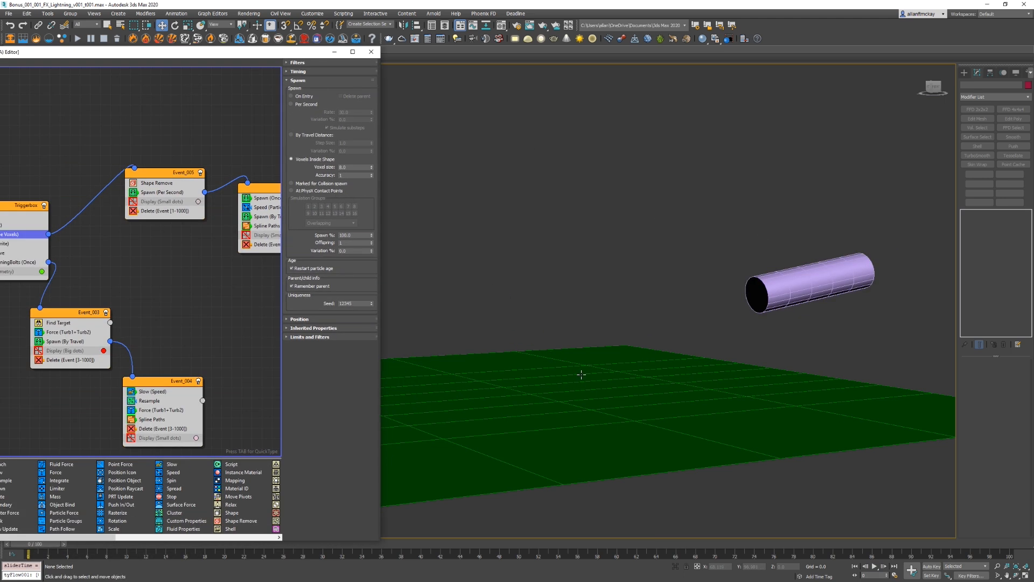
{"action": "left_click", "coordinate": [594, 388]}
{"action": "key", "text": "6"}
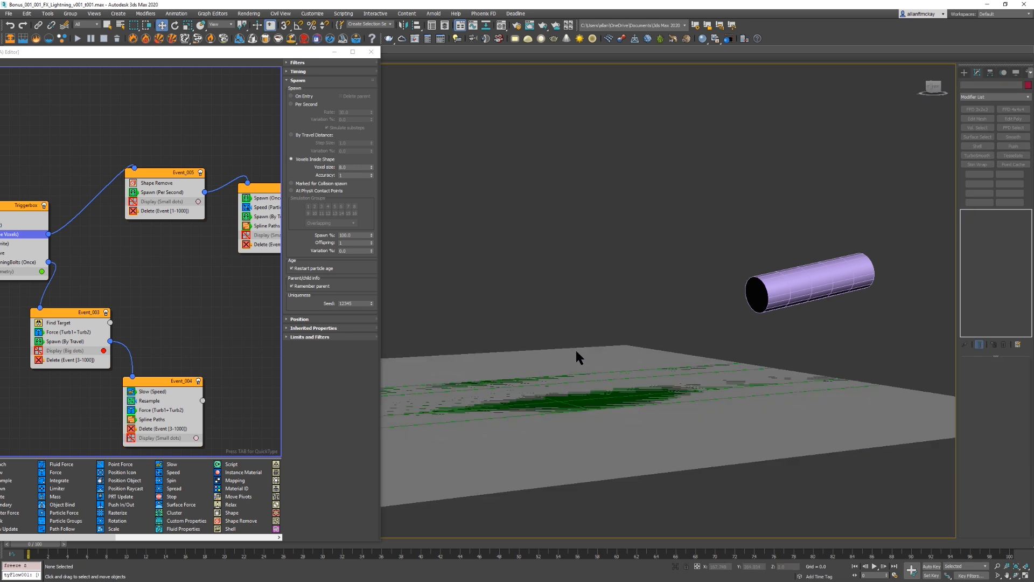
Step: Set the Birth operator in Event_001 to 15 particles per frame and close the flow editor
{"action": "middle_click_drag", "start_coordinate": [168, 257], "coordinate": [261, 289]}
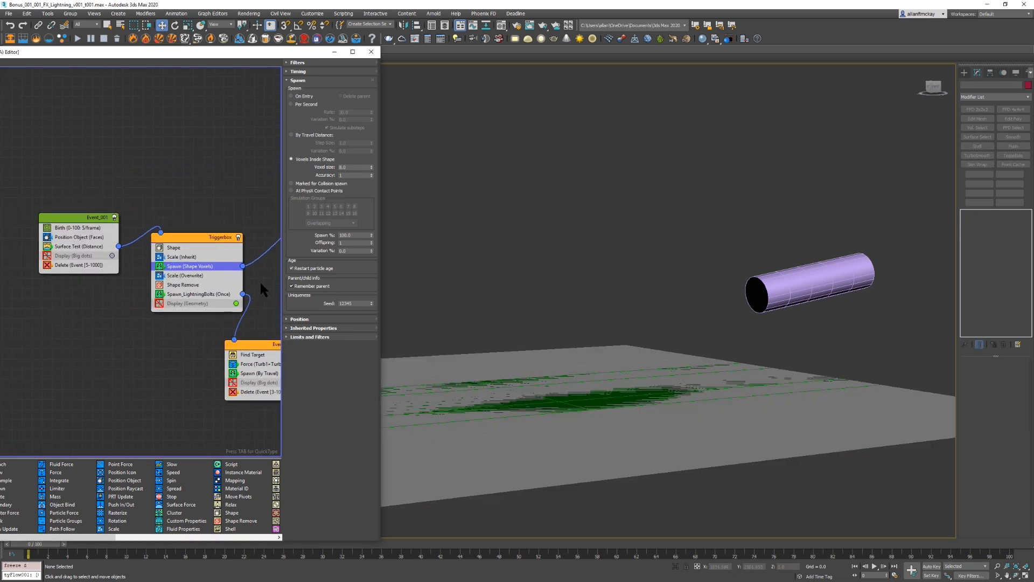
{"action": "left_click", "coordinate": [85, 229]}
{"action": "double_click", "coordinate": [345, 104]}
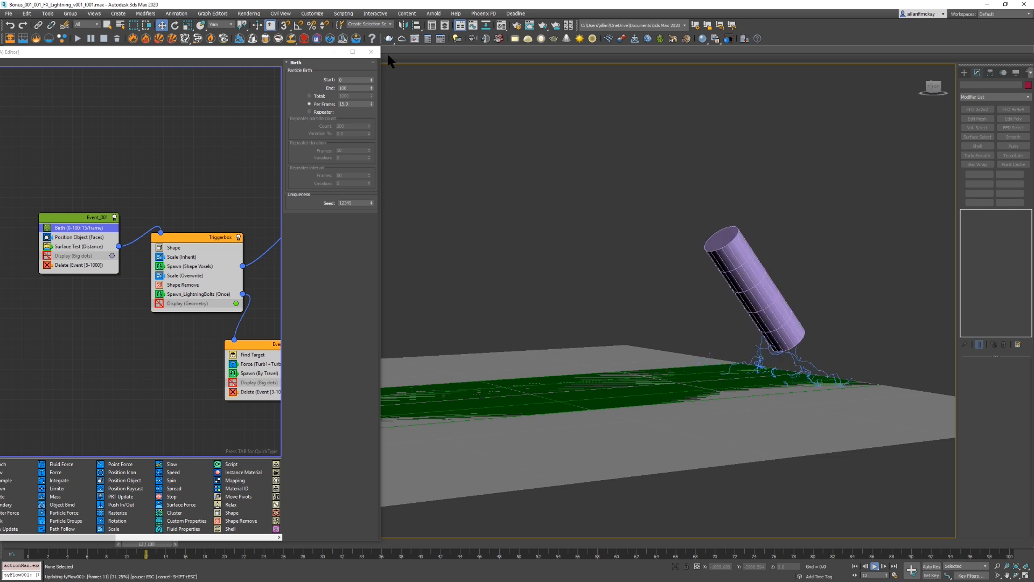
{"action": "left_click", "coordinate": [371, 51]}
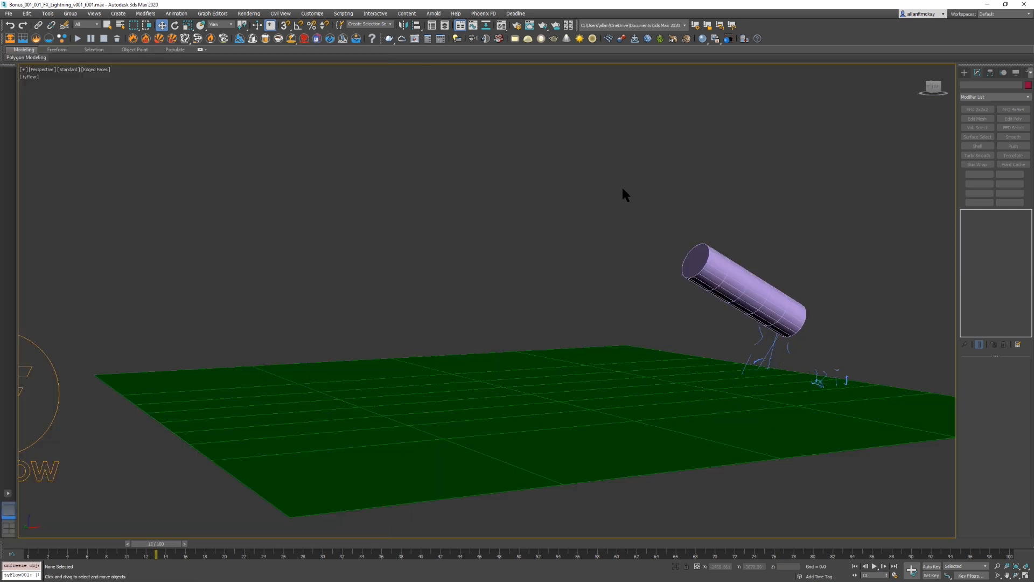
Step: Create an animated preview of the perspective view over the active time segment using Clay shading
{"action": "key", "text": "shift+v"}
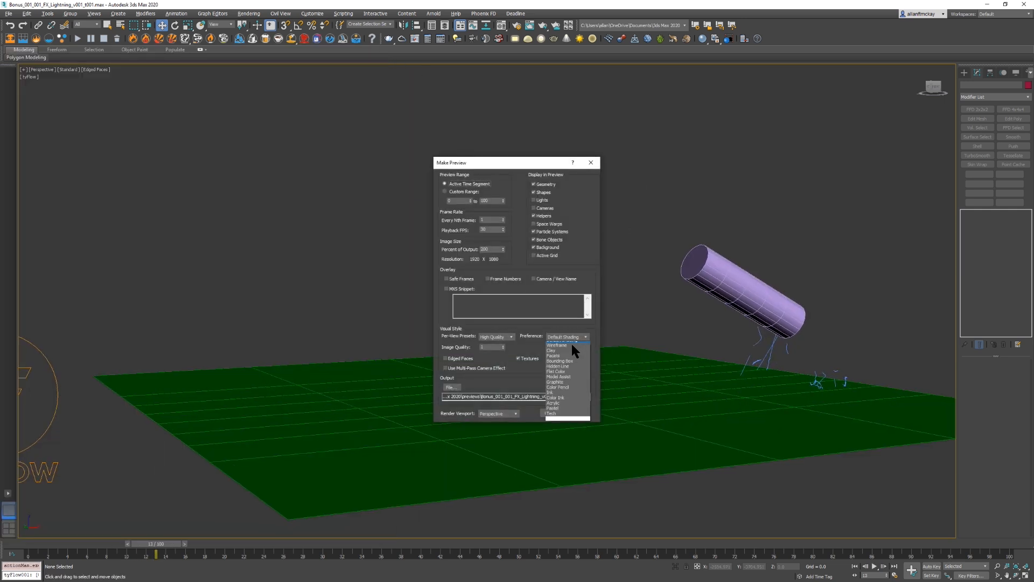
{"action": "left_click", "coordinate": [570, 352]}
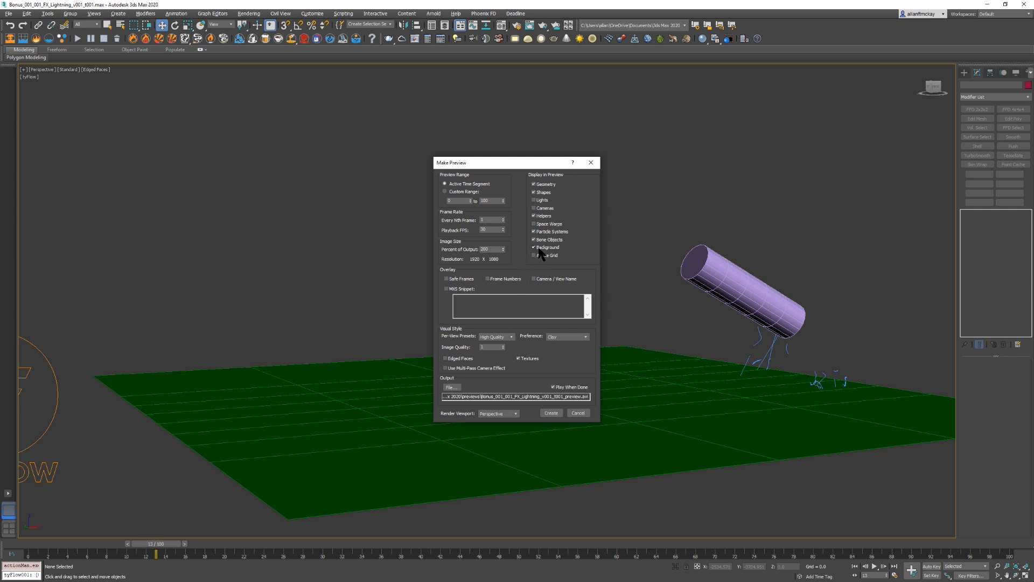
{"action": "key", "text": "Return"}
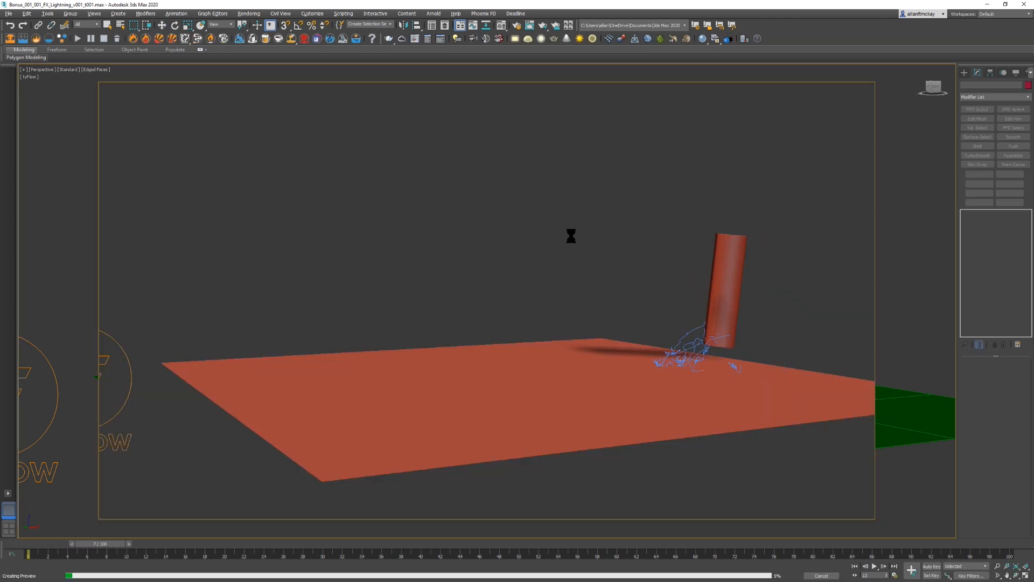
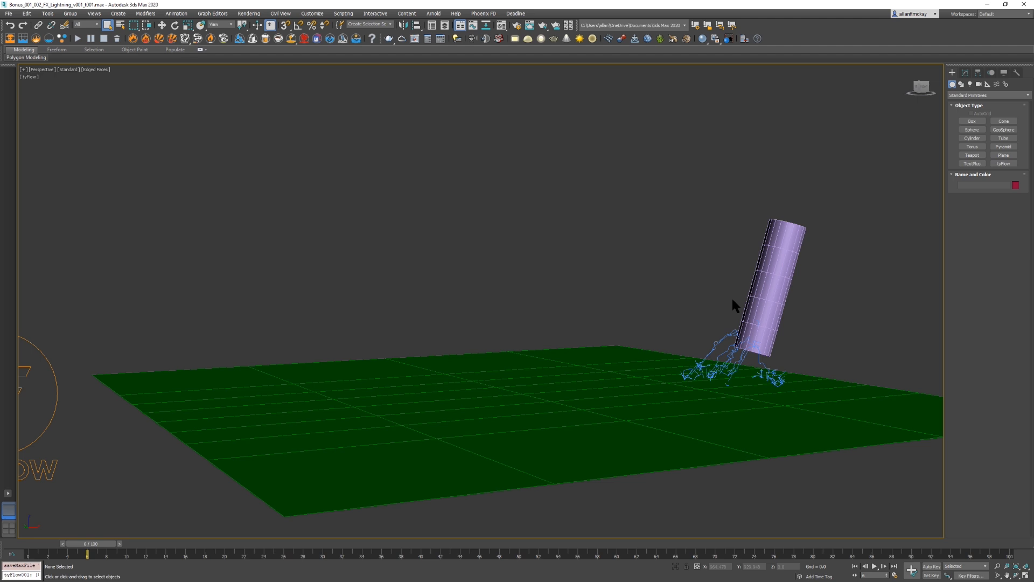
Step: Play and scrub the simulation to frame 37 and examine the denser bolts and ground arcs from a lower angle
{"action": "key", "text": "slash"}
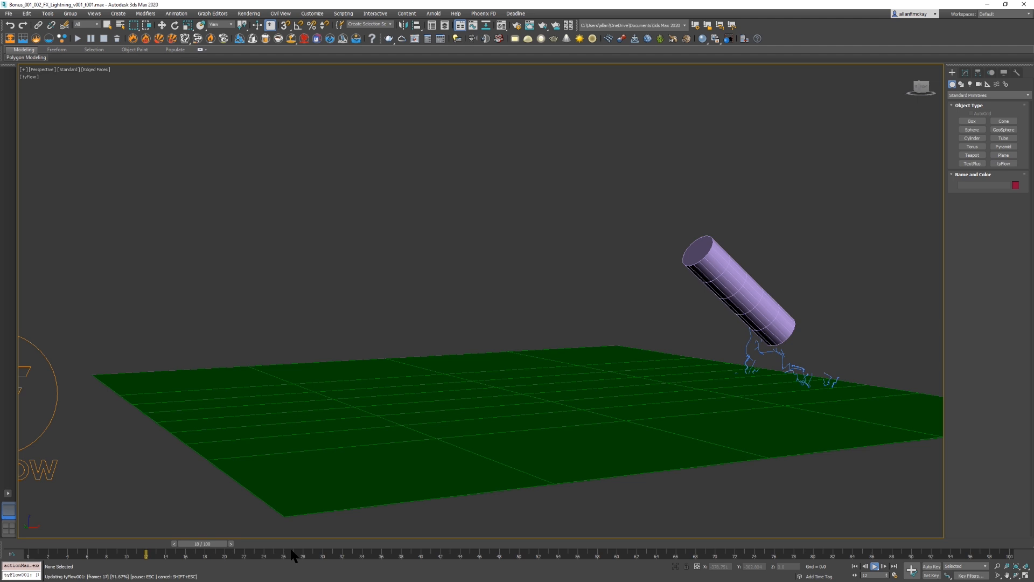
{"action": "key", "text": "slash"}
{"action": "left_click", "coordinate": [304, 545]}
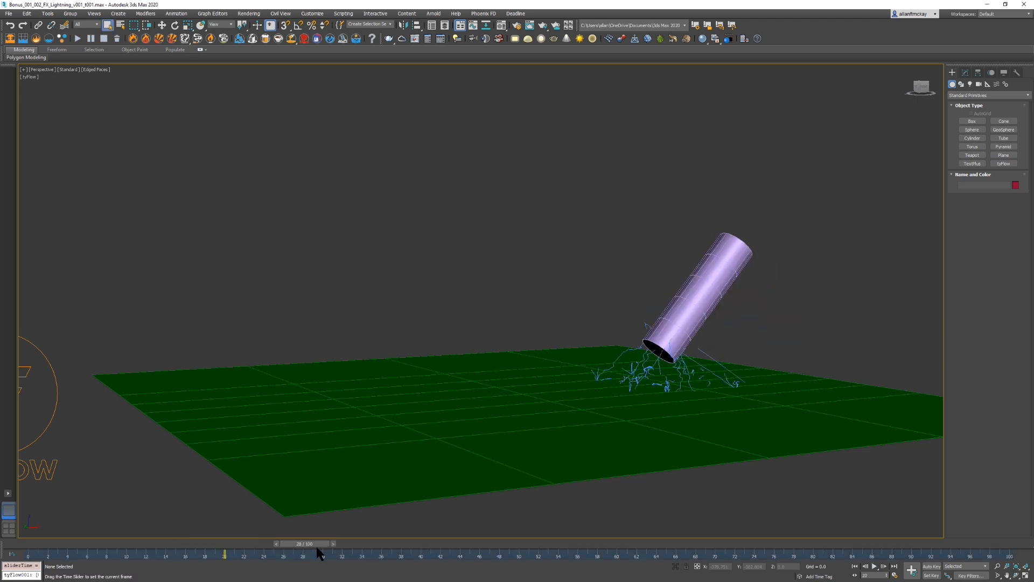
{"action": "left_click", "coordinate": [402, 543]}
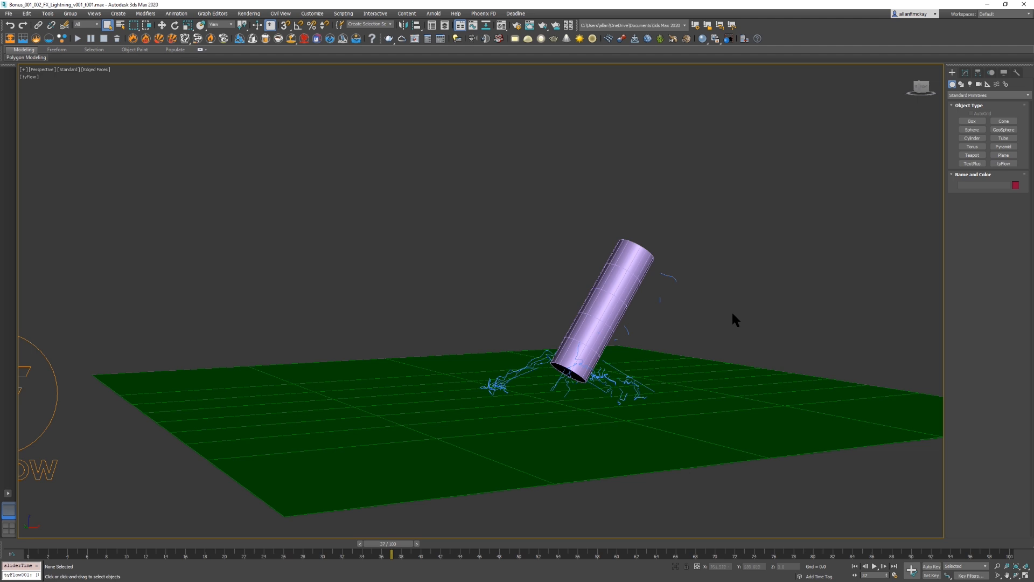
{"action": "middle_click_drag", "start_coordinate": [732, 314], "coordinate": [678, 366], "text": "alt"}
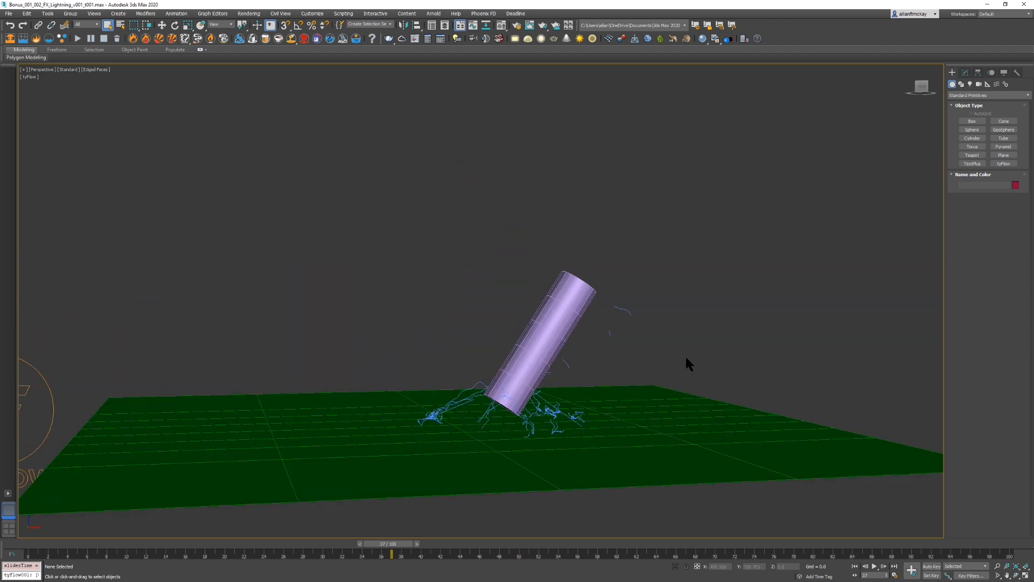
Step: Rewind to frame 0 and create a tall upright cylinder of radius about 23 near the middle of the ground plane
{"action": "key", "text": "Home"}
{"action": "left_click", "coordinate": [974, 137]}
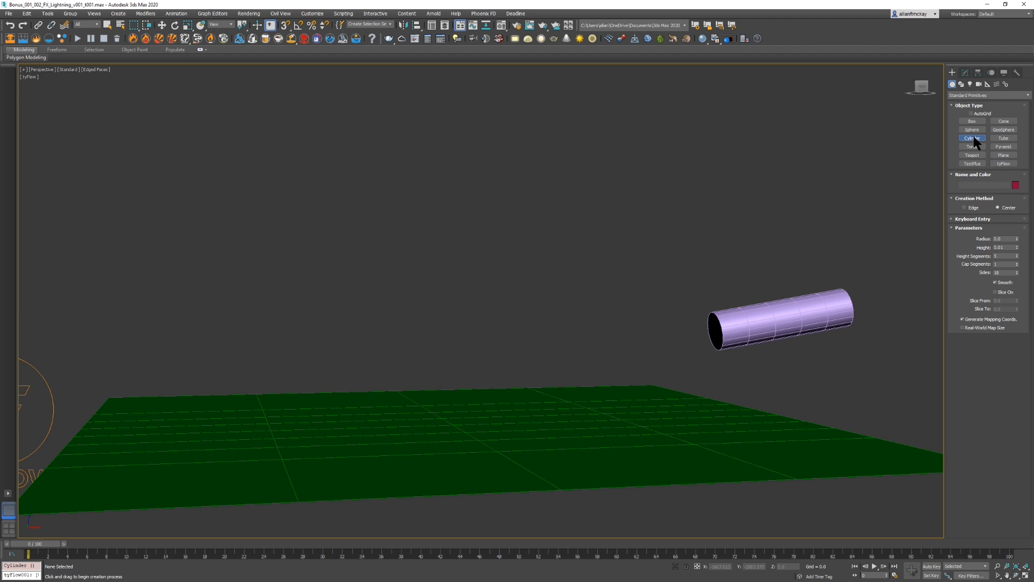
{"action": "middle_click_drag", "start_coordinate": [668, 302], "coordinate": [600, 286], "text": "alt"}
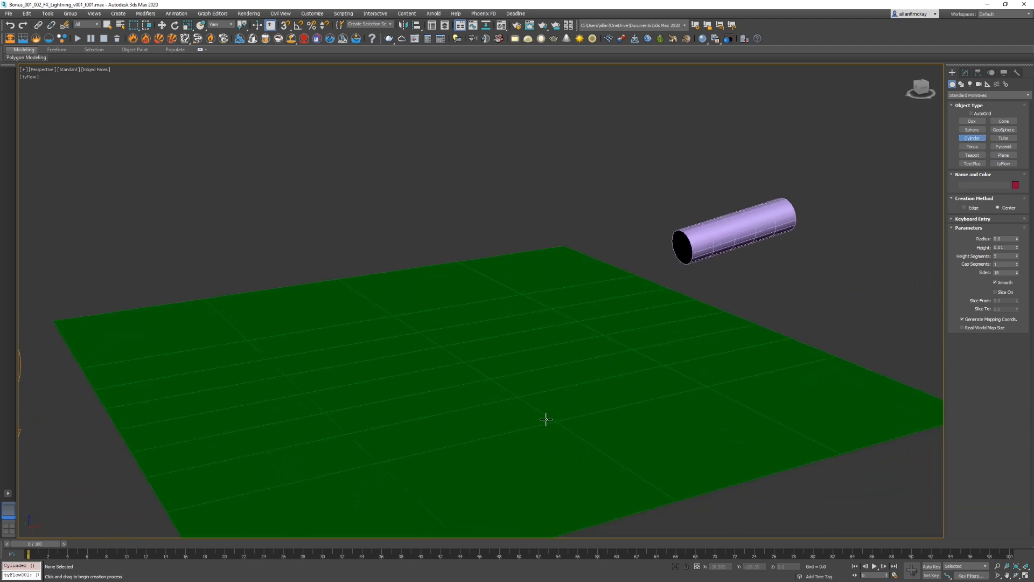
{"action": "left_click_drag", "start_coordinate": [495, 399], "coordinate": [522, 399]}
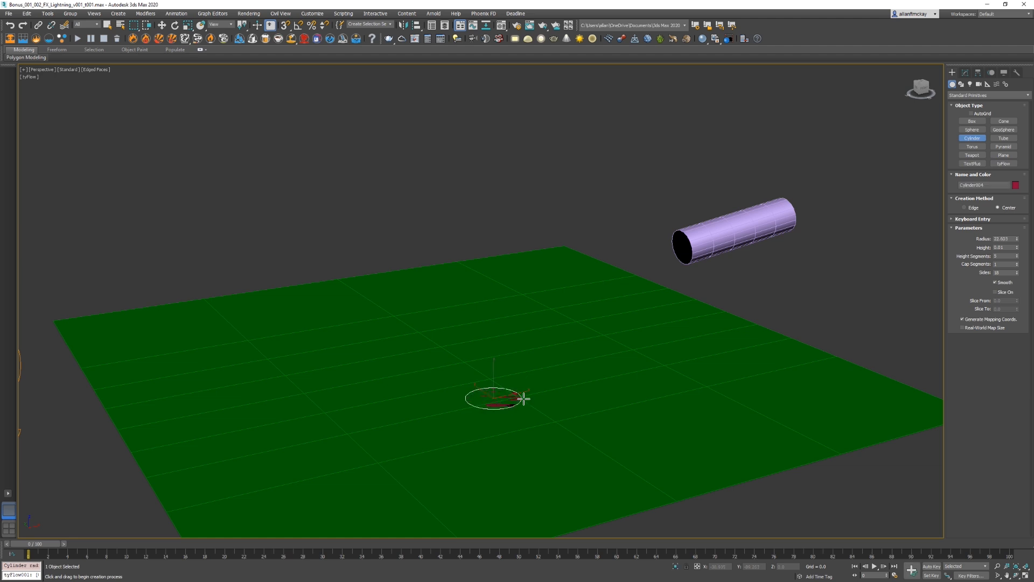
{"action": "left_click", "coordinate": [522, 272]}
{"action": "right_click", "coordinate": [523, 274]}
{"action": "middle_click_drag", "start_coordinate": [536, 306], "coordinate": [544, 311]}
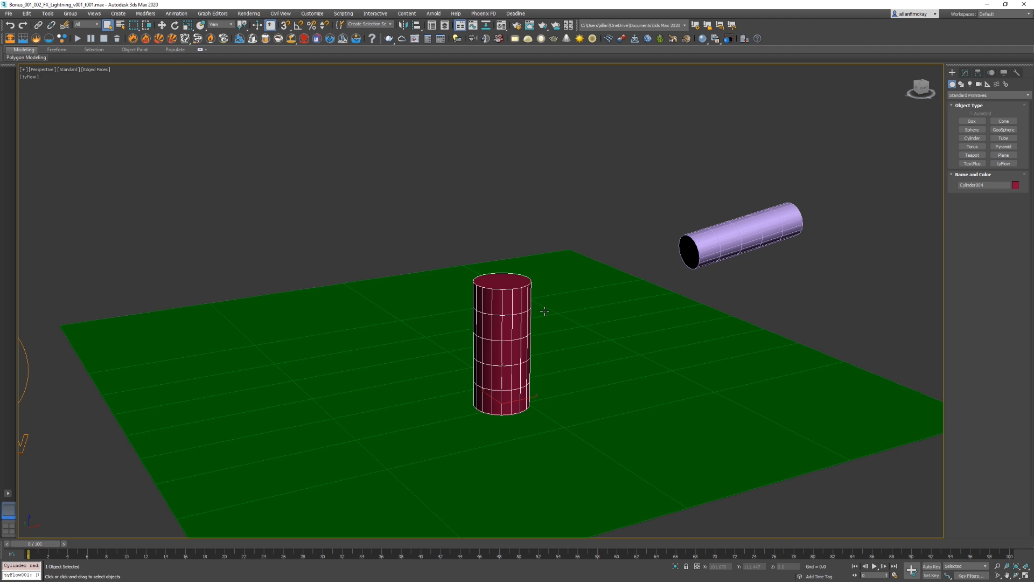
Step: Move the new cylinder slightly across the ground plane, away from the animated cylinder, and deselect it
{"action": "middle_click_drag", "start_coordinate": [677, 262], "coordinate": [676, 328], "text": "alt"}
{"action": "right_click", "coordinate": [550, 360]}
{"action": "left_click", "coordinate": [555, 368]}
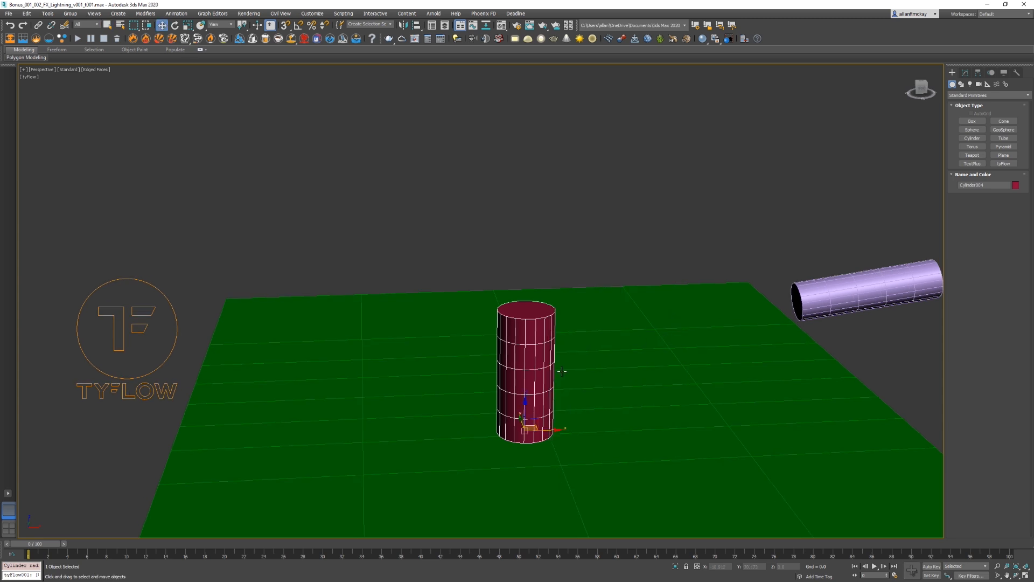
{"action": "left_click_drag", "start_coordinate": [550, 429], "coordinate": [534, 424]}
{"action": "left_click", "coordinate": [545, 245]}
{"action": "middle_click_drag", "start_coordinate": [545, 244], "coordinate": [454, 248], "text": "alt"}
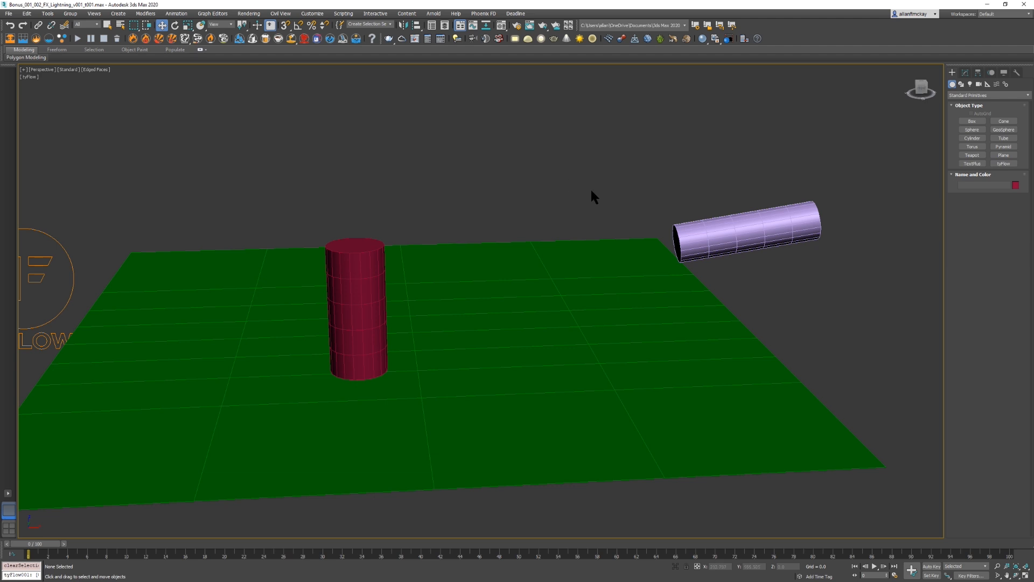
Step: Run the simulation to frame 9 and show a Top view alongside the two perspective views
{"action": "key", "text": "/"}
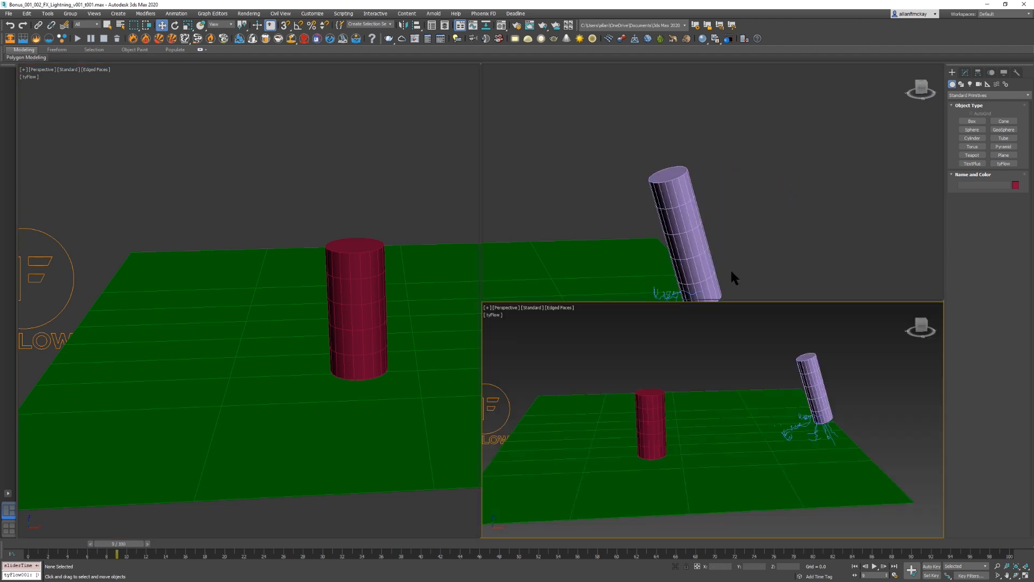
{"action": "left_click", "coordinate": [447, 298]}
{"action": "key", "text": "t"}
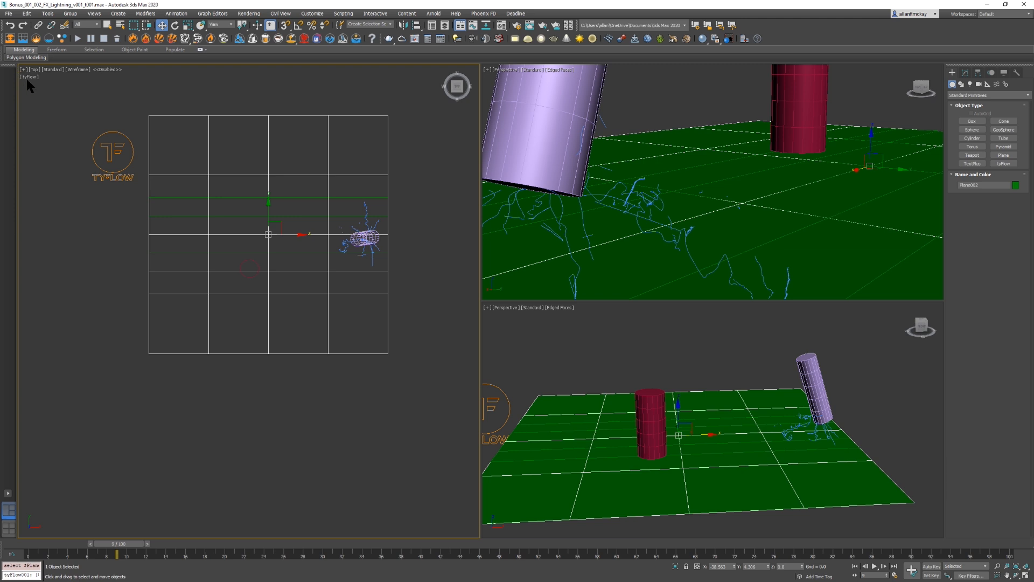
Step: Open the tyFlow001 editor, widen its window and bring the chain from Event_001 to Event_005 into view
{"action": "left_click", "coordinate": [26, 77]}
{"action": "mouse_move", "coordinate": [67, 97]}
{"action": "left_click", "coordinate": [143, 184]}
{"action": "left_click_drag", "start_coordinate": [268, 51], "coordinate": [350, 38]}
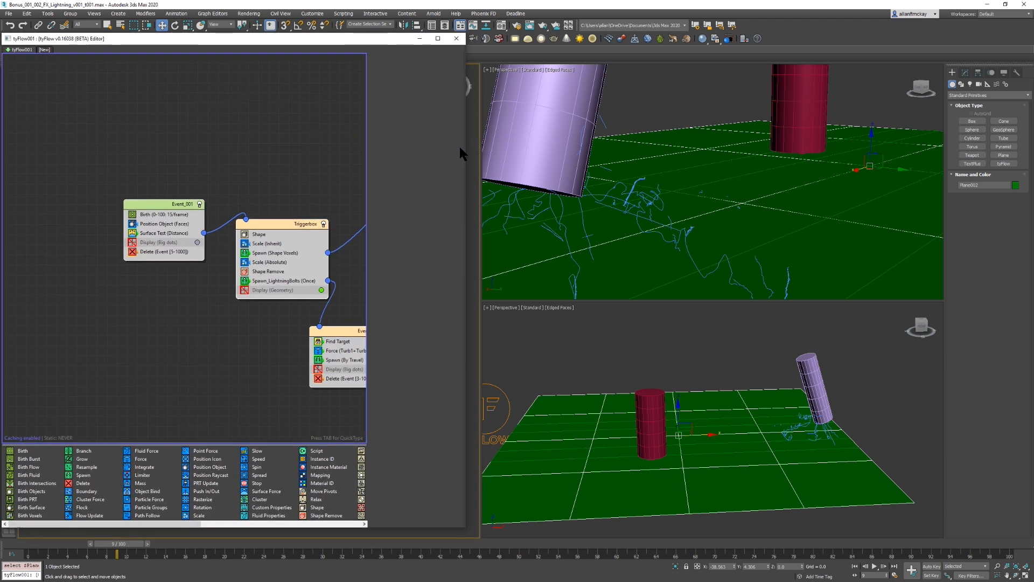
{"action": "left_click_drag", "start_coordinate": [463, 147], "coordinate": [515, 152]}
{"action": "middle_click_drag", "start_coordinate": [330, 202], "coordinate": [263, 144]}
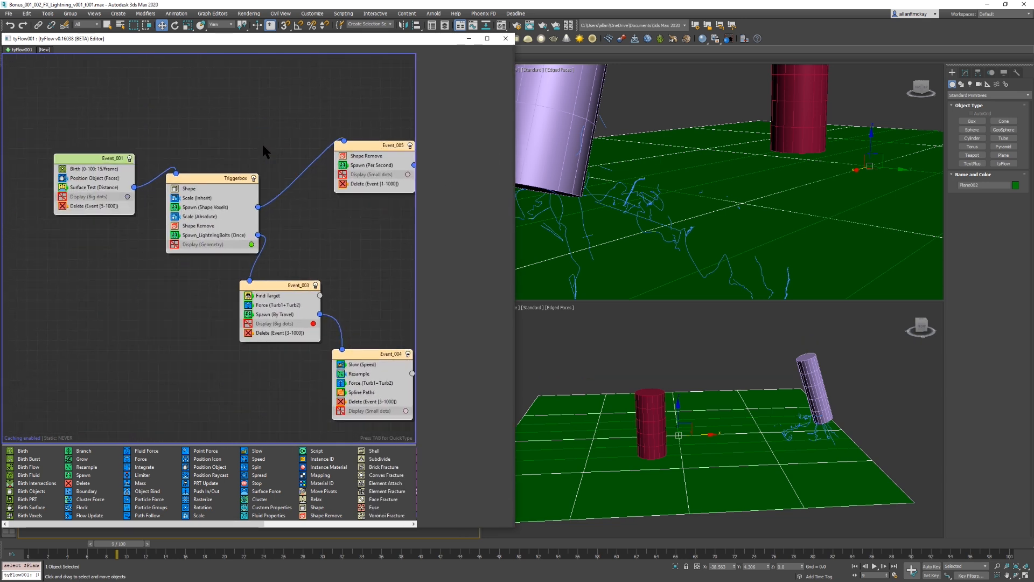
Step: Disable the Spawn (Shape Voxels) operator in the Triggerbox event and advance the simulation to frame 19
{"action": "left_click", "coordinate": [175, 207]}
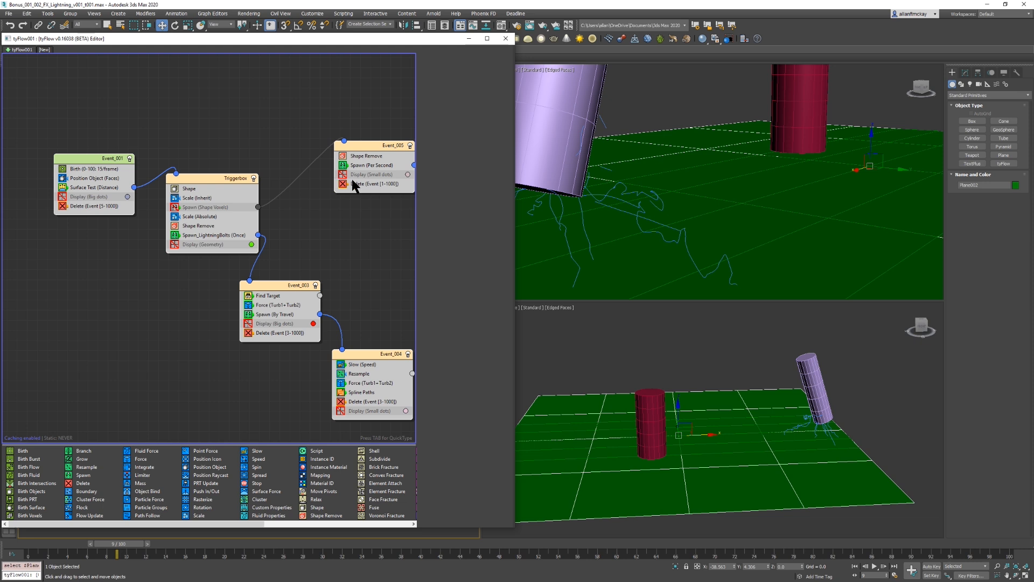
{"action": "left_click", "coordinate": [634, 341]}
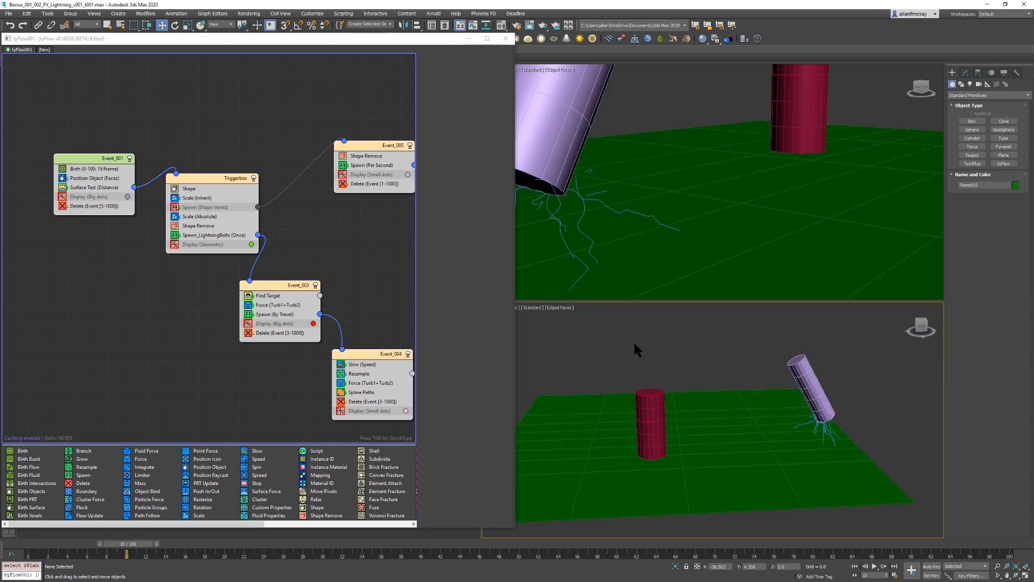
{"action": "key", "text": "period"}
{"action": "key", "text": "period"}
{"action": "key", "text": "period"}
{"action": "key", "text": "period"}
{"action": "key", "text": "period"}
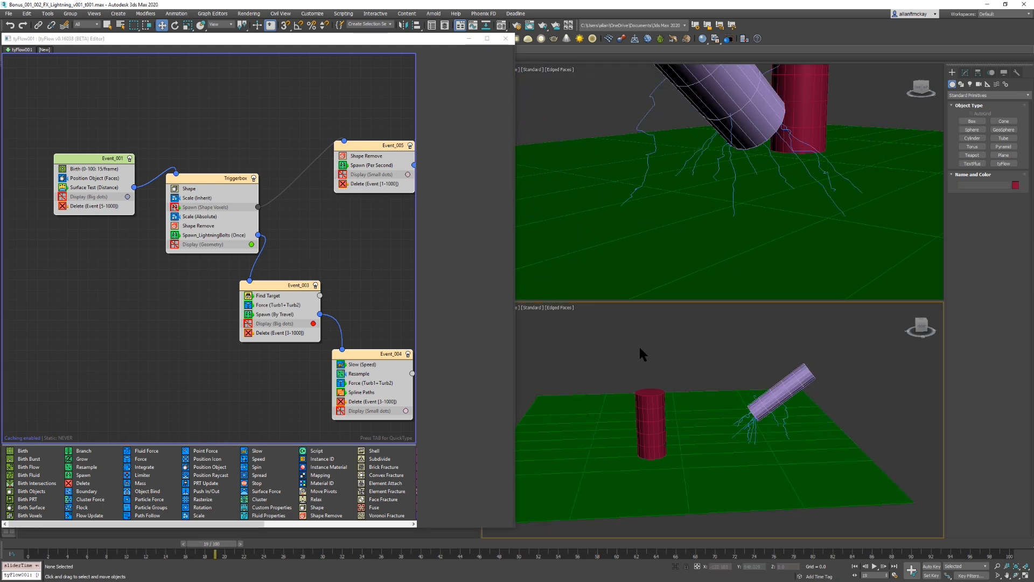
Step: Rewind to frame 0 and replay the animation to check the lightning bolts without the voxel spawn
{"action": "key", "text": "Home"}
{"action": "key", "text": "slash"}
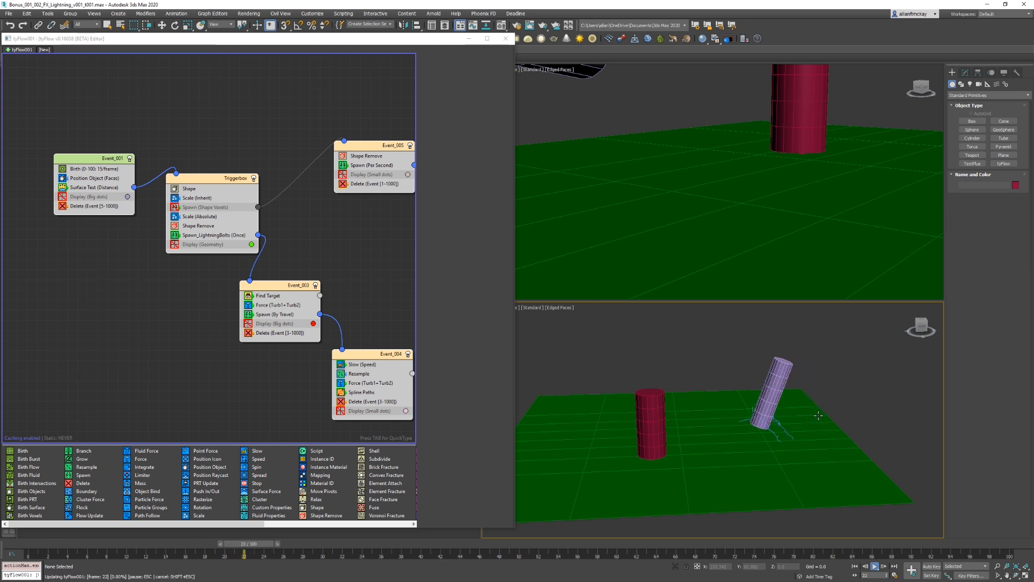
{"action": "key", "text": "slash"}
{"action": "key", "text": "w"}
{"action": "key", "text": "Home"}
{"action": "key", "text": "slash"}
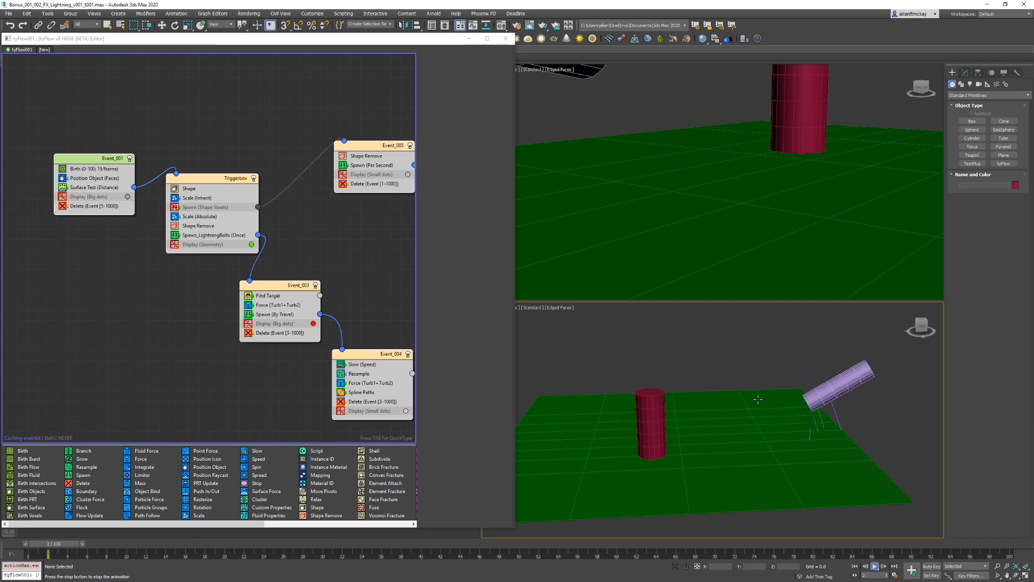
Step: Enable the big-dots display in Event_001 and play the simulation with its particles shown on the ground plane
{"action": "left_click", "coordinate": [789, 468]}
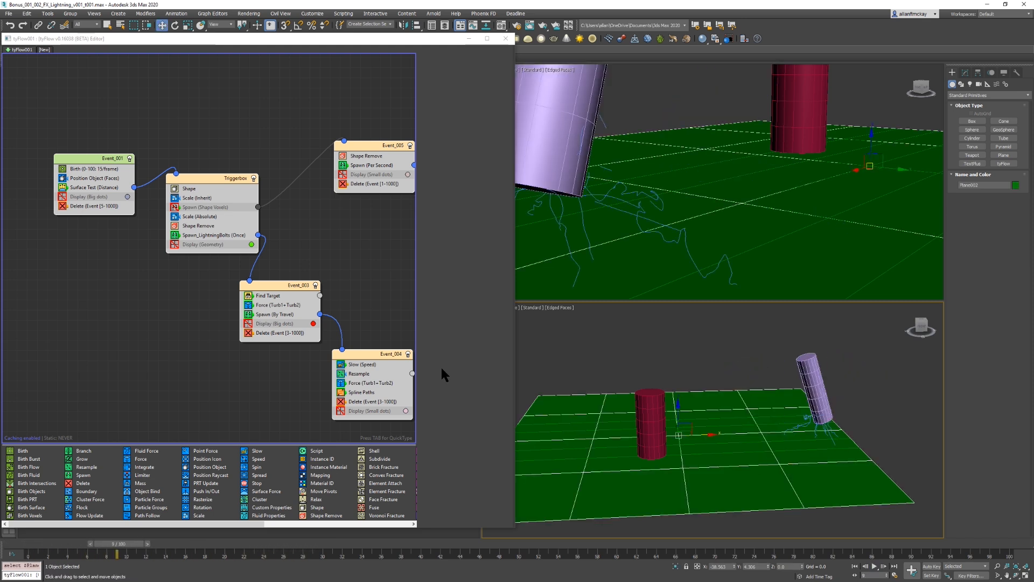
{"action": "left_click", "coordinate": [63, 197]}
{"action": "left_click", "coordinate": [708, 360]}
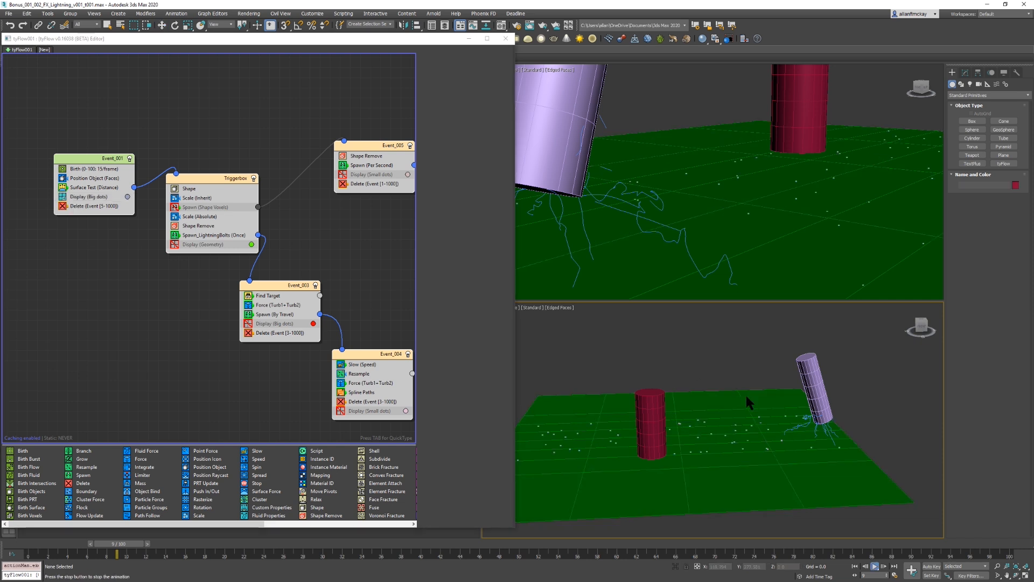
{"action": "left_click", "coordinate": [848, 410]}
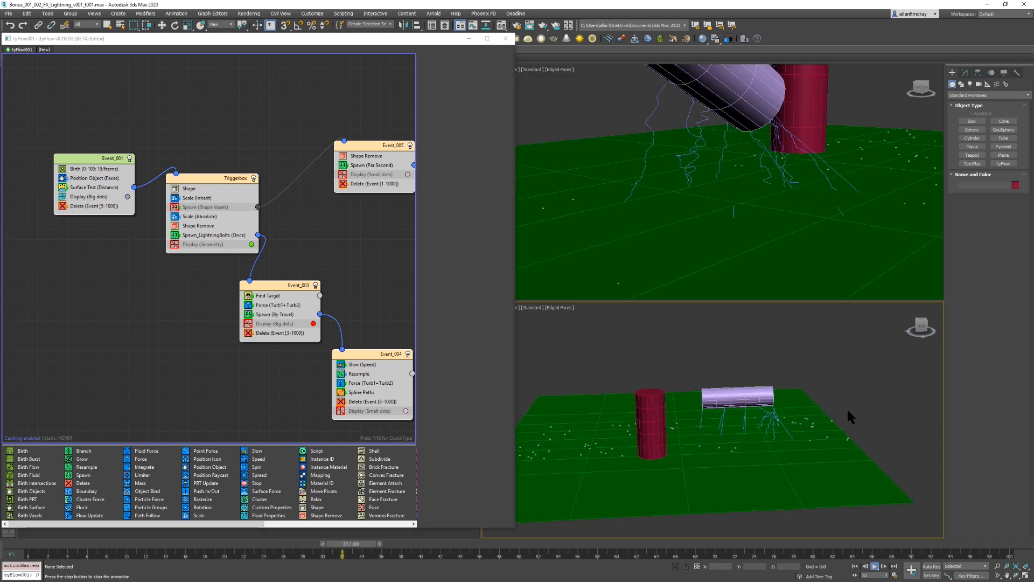
Step: Step frame by frame to frame 50, examining the ground particles and bolts as the animated cylinder passes the second one
{"action": "key", "text": "slash"}
{"action": "key", "text": "period"}
{"action": "key", "text": "period"}
{"action": "key", "text": "period"}
{"action": "key", "text": "period"}
{"action": "key", "text": "period"}
{"action": "key", "text": "period"}
{"action": "key", "text": "period"}
{"action": "key", "text": "period"}
{"action": "key", "text": "period"}
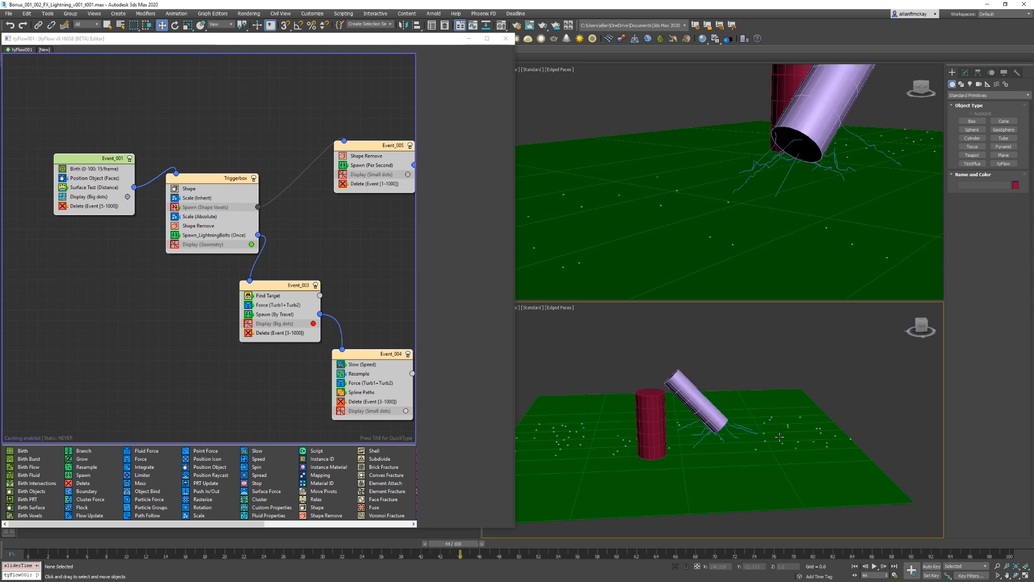
{"action": "key", "text": "period"}
{"action": "key", "text": "period"}
{"action": "key", "text": "period"}
{"action": "key", "text": "period"}
{"action": "key", "text": "period"}
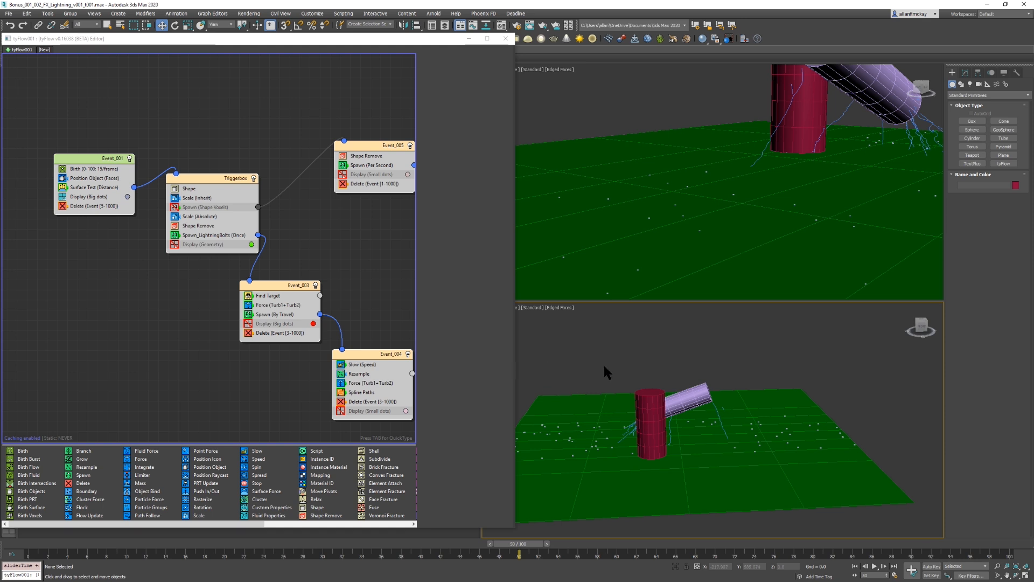
Step: Deselect the animated cylinder, rewind to frame 0 and replay the simulation to frame 21
{"action": "left_click", "coordinate": [693, 389]}
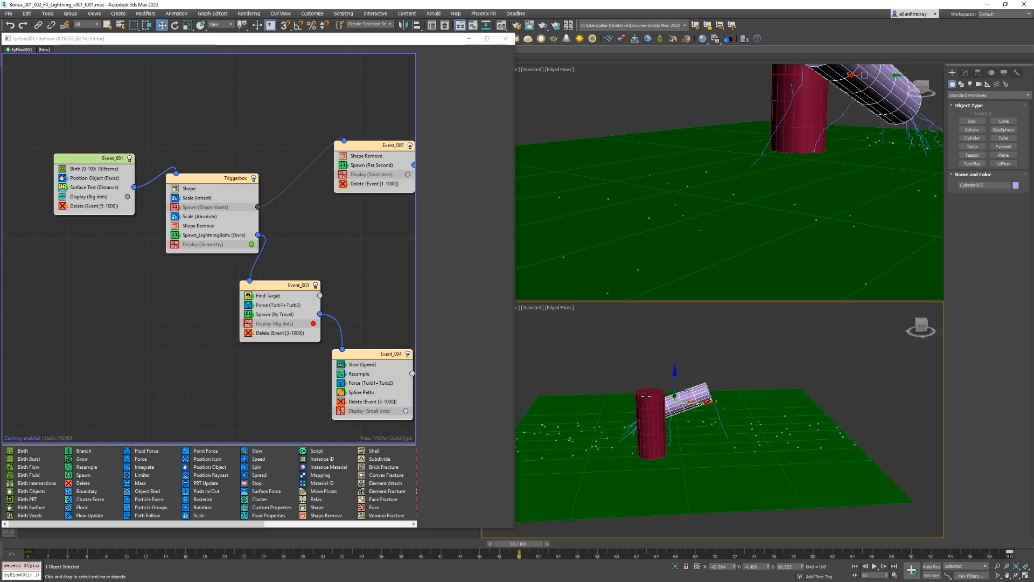
{"action": "left_click", "coordinate": [763, 374]}
{"action": "key", "text": "Home"}
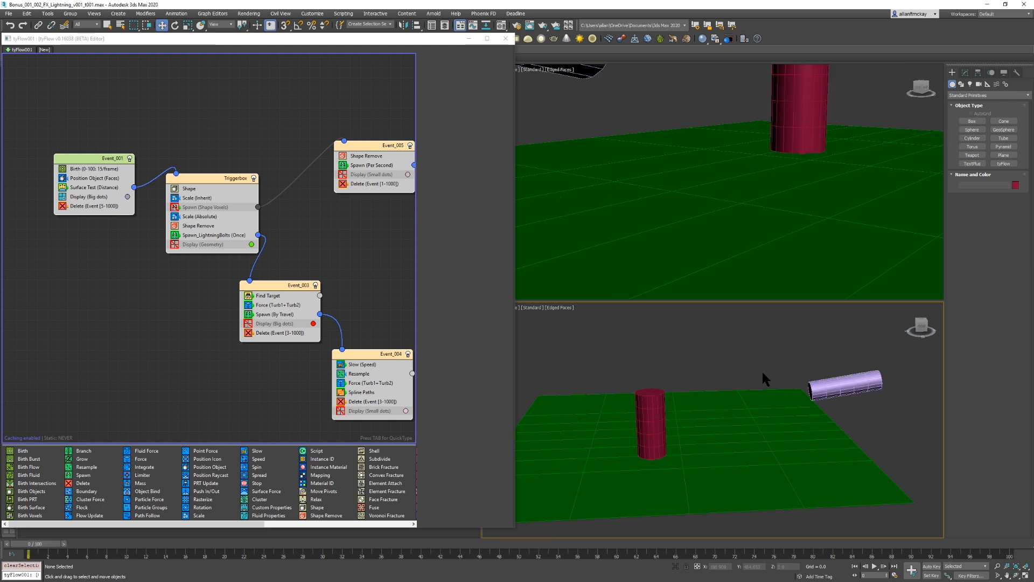
{"action": "key", "text": "slash"}
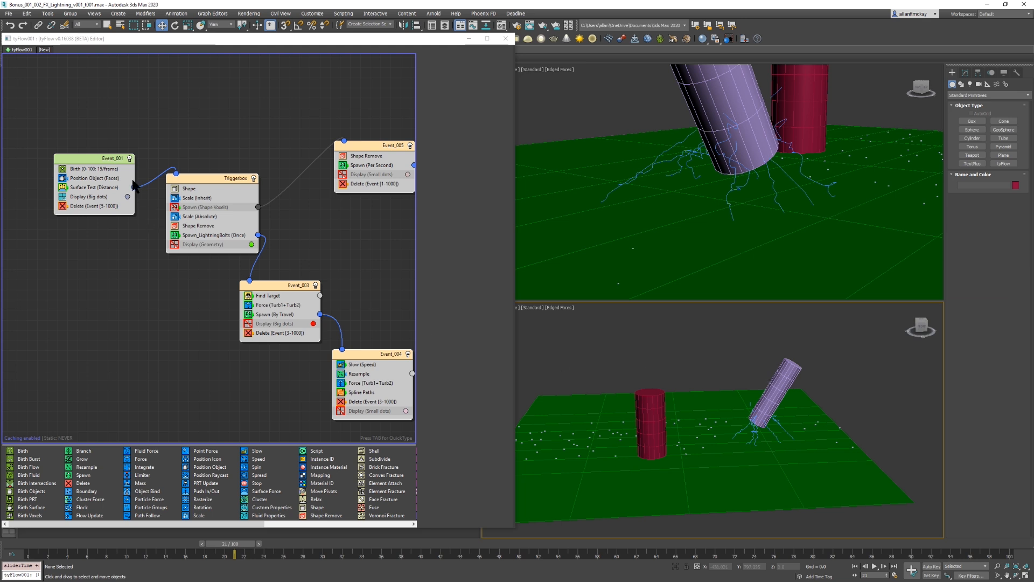
Step: Disable the Surface Test in Event_001, move that event up away from Triggerbox and make the editor window narrower
{"action": "left_click", "coordinate": [63, 187]}
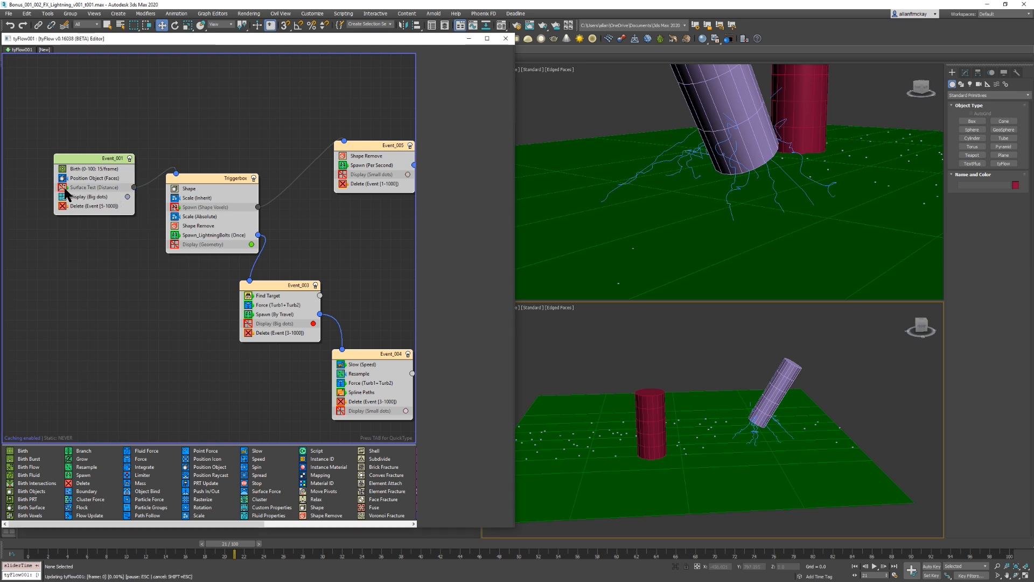
{"action": "left_click", "coordinate": [133, 268]}
{"action": "left_click_drag", "start_coordinate": [91, 160], "coordinate": [85, 107]}
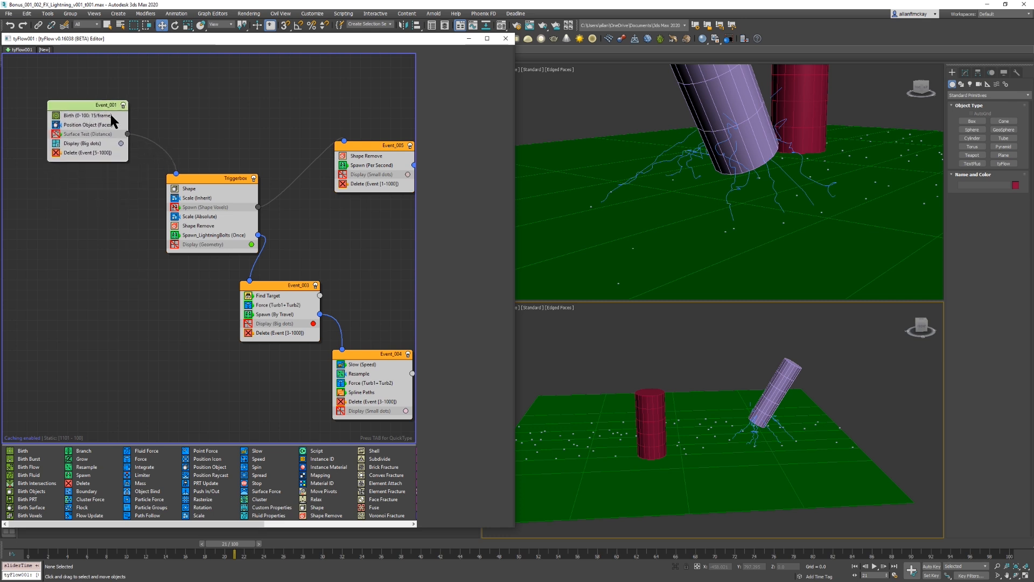
{"action": "left_click", "coordinate": [111, 187]}
{"action": "left_click", "coordinate": [794, 342]}
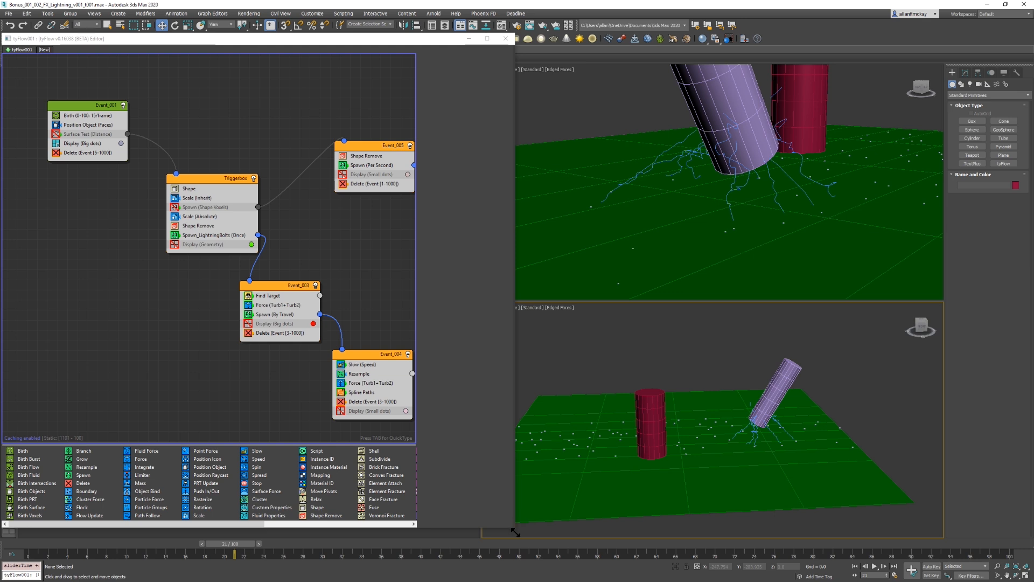
{"action": "left_click_drag", "start_coordinate": [515, 533], "coordinate": [483, 544]}
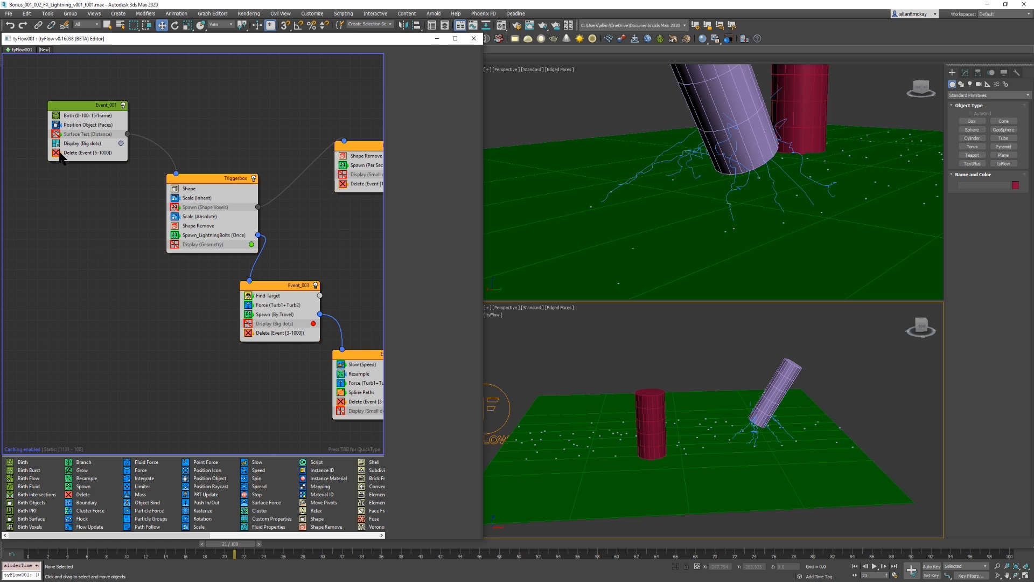
Step: Try disabling the Delete operator in Event_001 and ending its particle birth at frame 0
{"action": "left_click", "coordinate": [58, 154]}
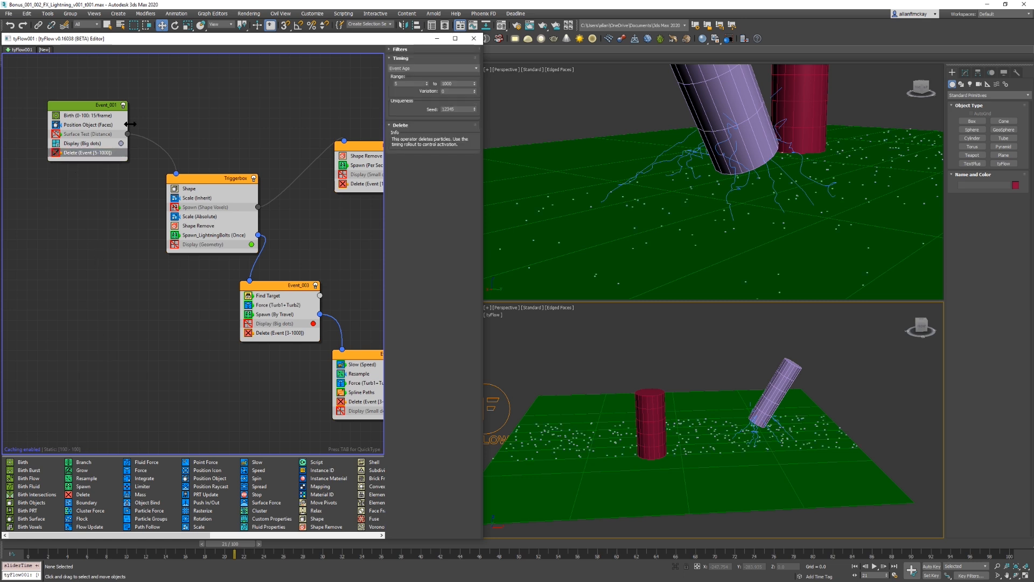
{"action": "left_click", "coordinate": [103, 116]}
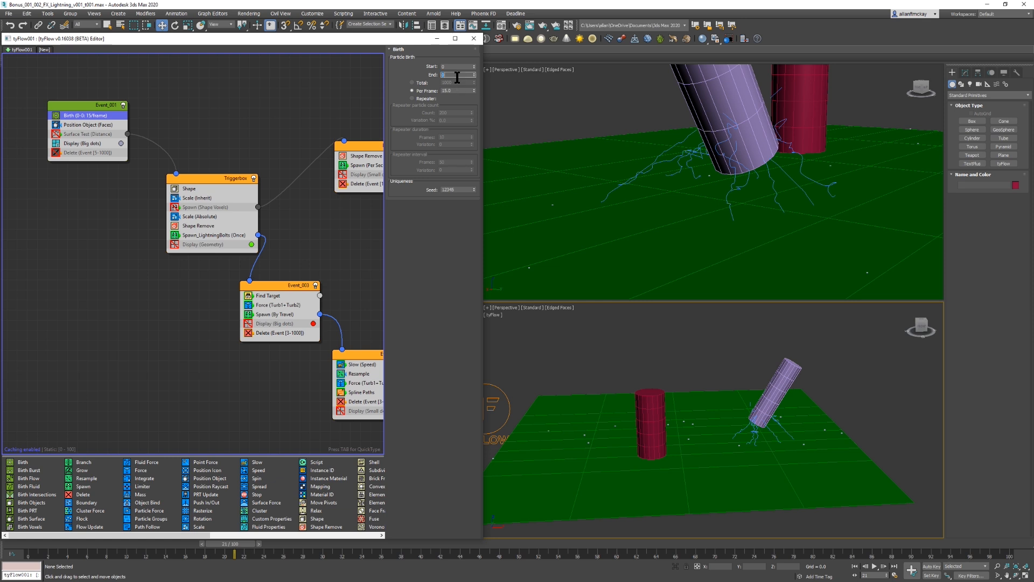
{"action": "type", "text": "0"}
{"action": "key", "text": "Return"}
{"action": "left_click", "coordinate": [76, 165]}
{"action": "left_click", "coordinate": [58, 153]}
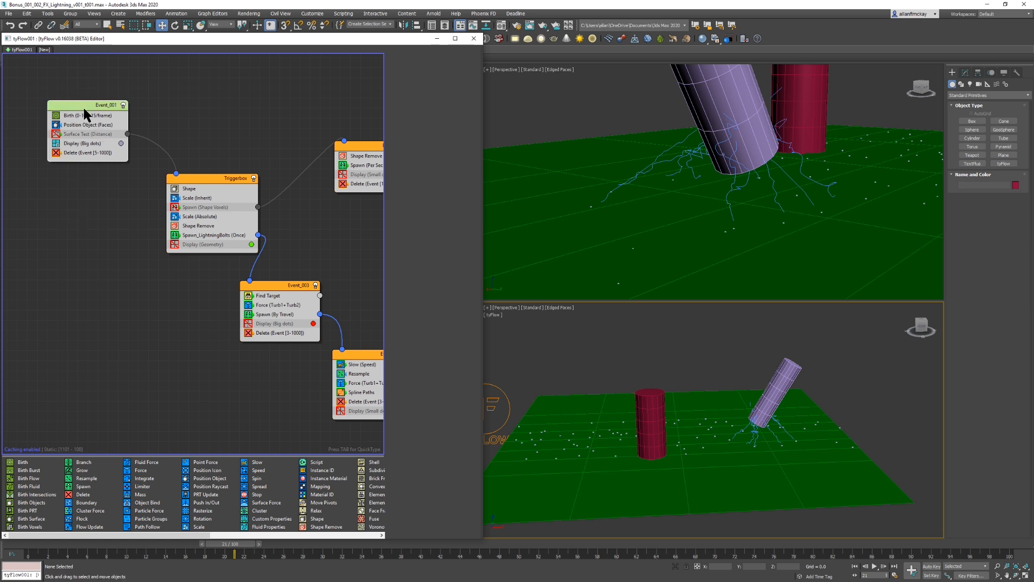
Step: Add an Object Bind operator at the end of Event_001 and bind its particles to the animated Cylinder002
{"action": "key", "text": "Tab"}
{"action": "type", "text": "obj"}
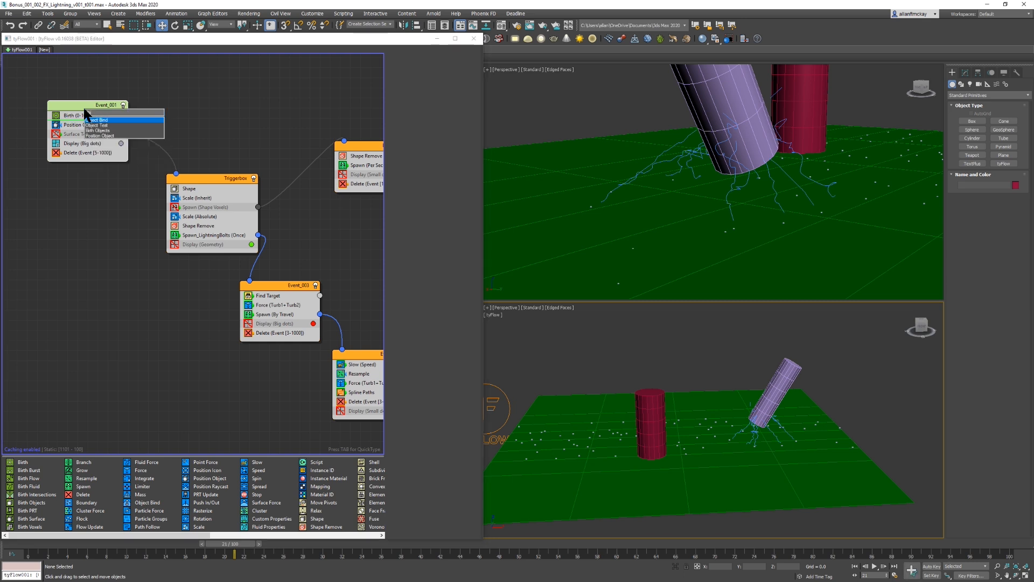
{"action": "key", "text": "Return"}
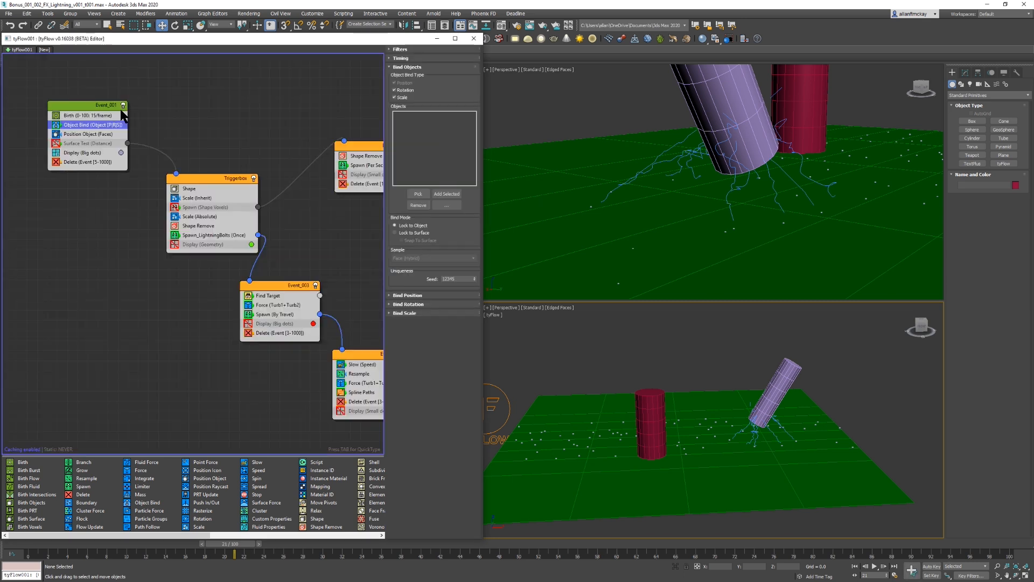
{"action": "left_click", "coordinate": [258, 127]}
{"action": "left_click_drag", "start_coordinate": [86, 124], "coordinate": [80, 171]}
{"action": "left_click", "coordinate": [418, 194]}
{"action": "left_click", "coordinate": [775, 384]}
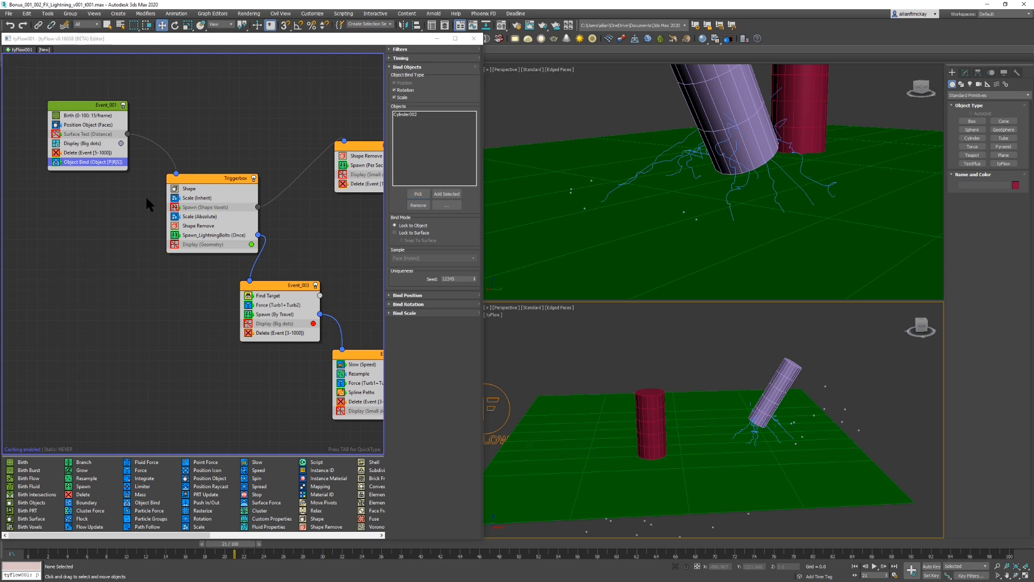
Step: Replace the emitter in Event_001's Position Object with the animated Cylinder002, preview the motion and rewind to frame 0
{"action": "left_click", "coordinate": [87, 116]}
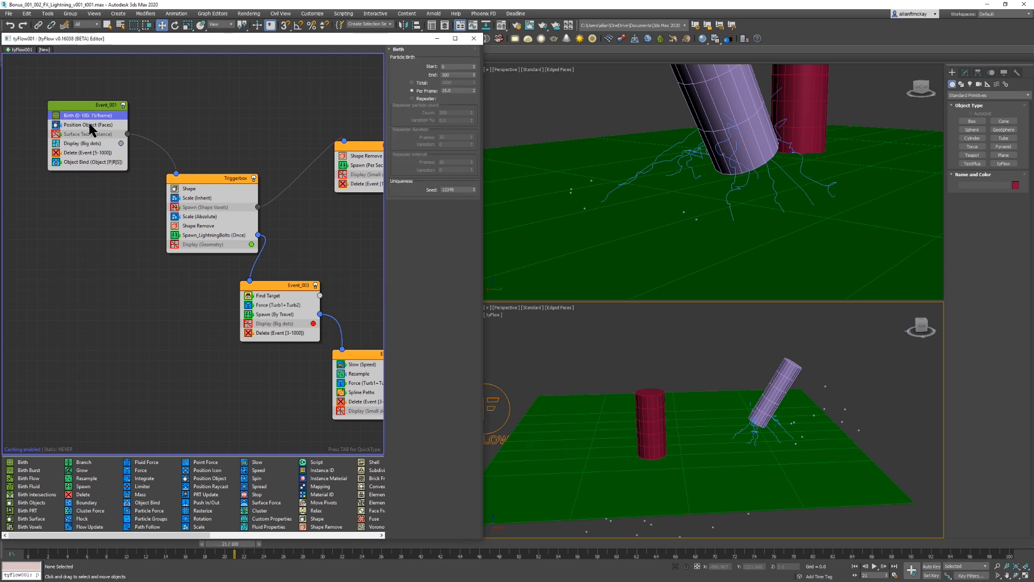
{"action": "left_click", "coordinate": [89, 125]}
{"action": "left_click", "coordinate": [405, 73]}
{"action": "left_click", "coordinate": [418, 150]}
{"action": "left_click", "coordinate": [418, 139]}
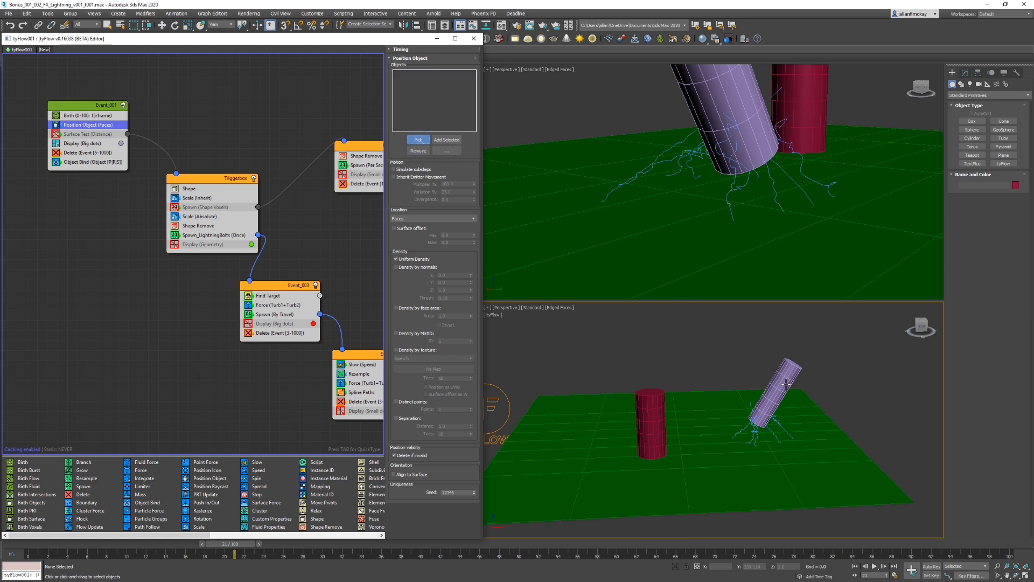
{"action": "left_click", "coordinate": [818, 367]}
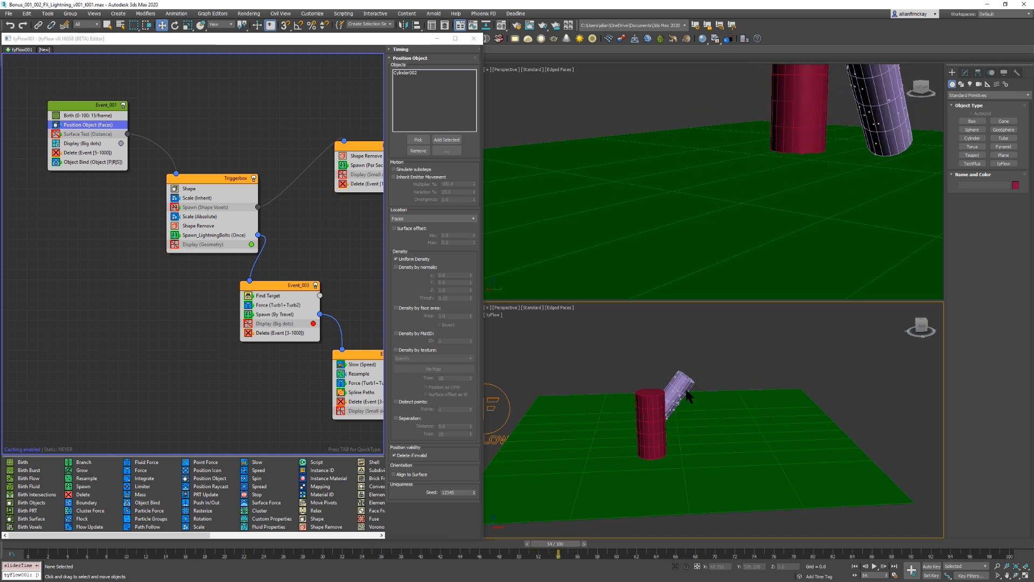
{"action": "key", "text": "Home"}
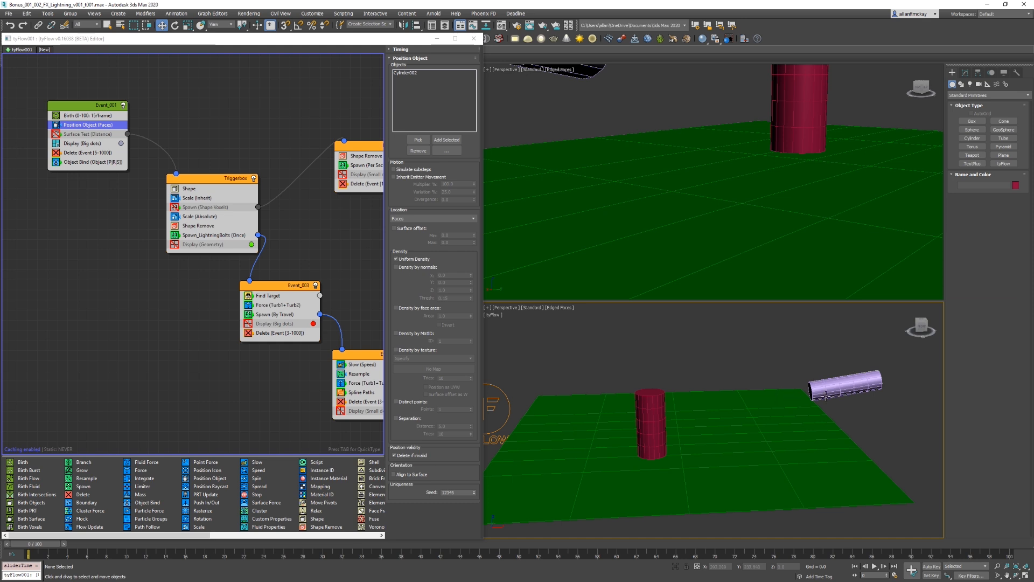
Step: Replace Cylinder002 with the upright Cylinder004 as the target object of Find Target in Event_003
{"action": "left_click", "coordinate": [142, 255]}
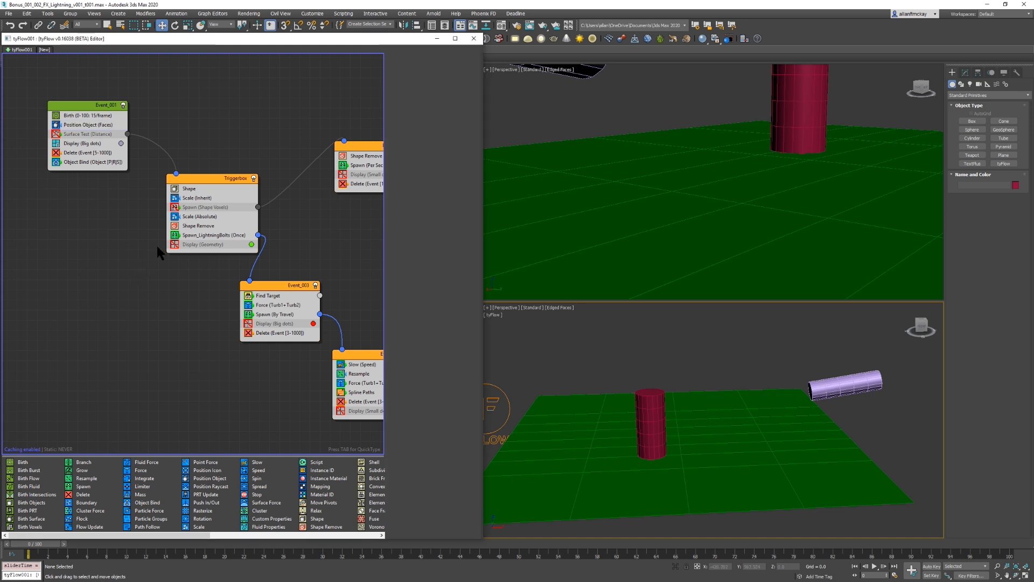
{"action": "left_click", "coordinate": [274, 296]}
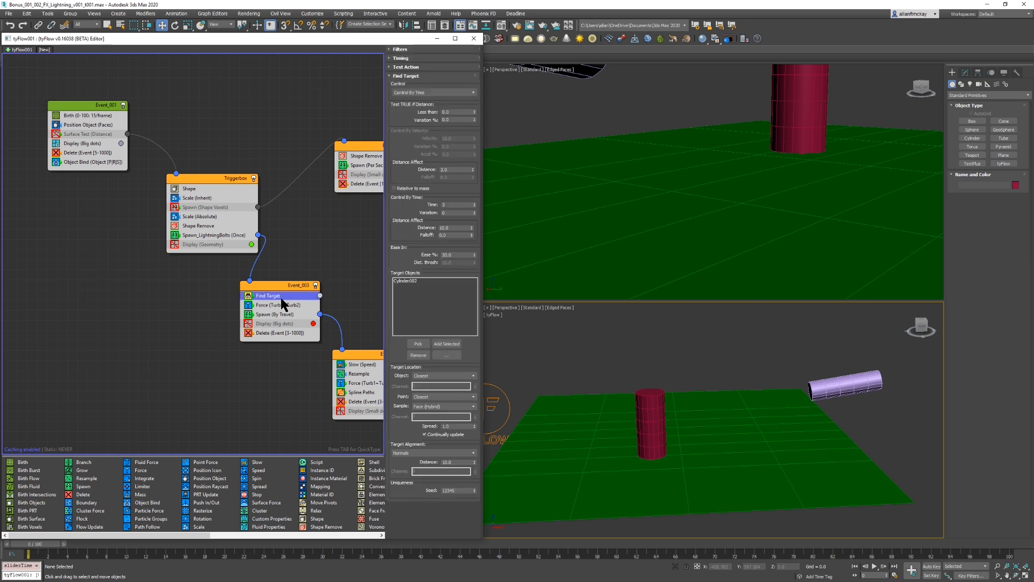
{"action": "left_click", "coordinate": [406, 281]}
{"action": "left_click", "coordinate": [418, 355]}
{"action": "left_click", "coordinate": [418, 344]}
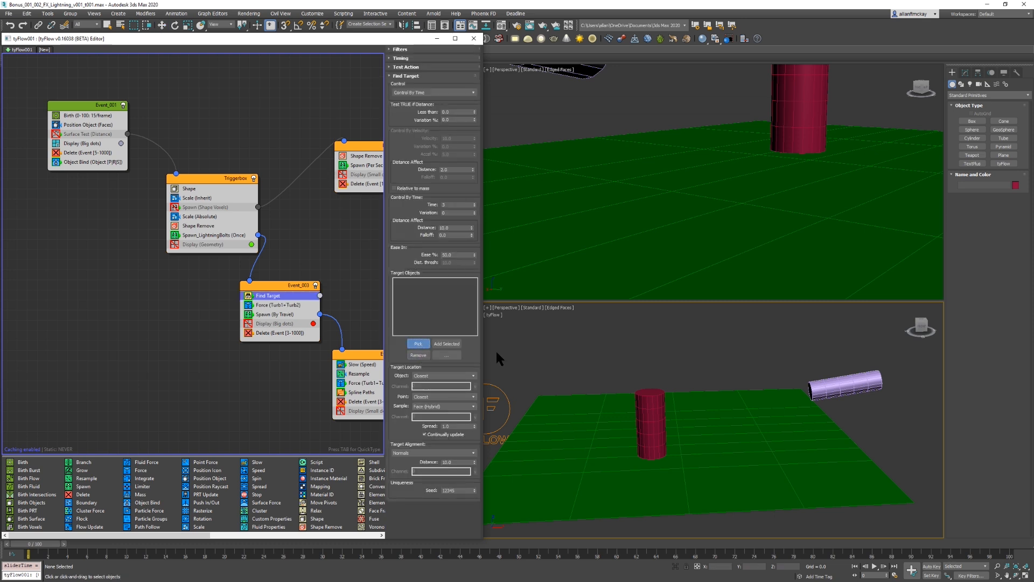
{"action": "left_click", "coordinate": [641, 396]}
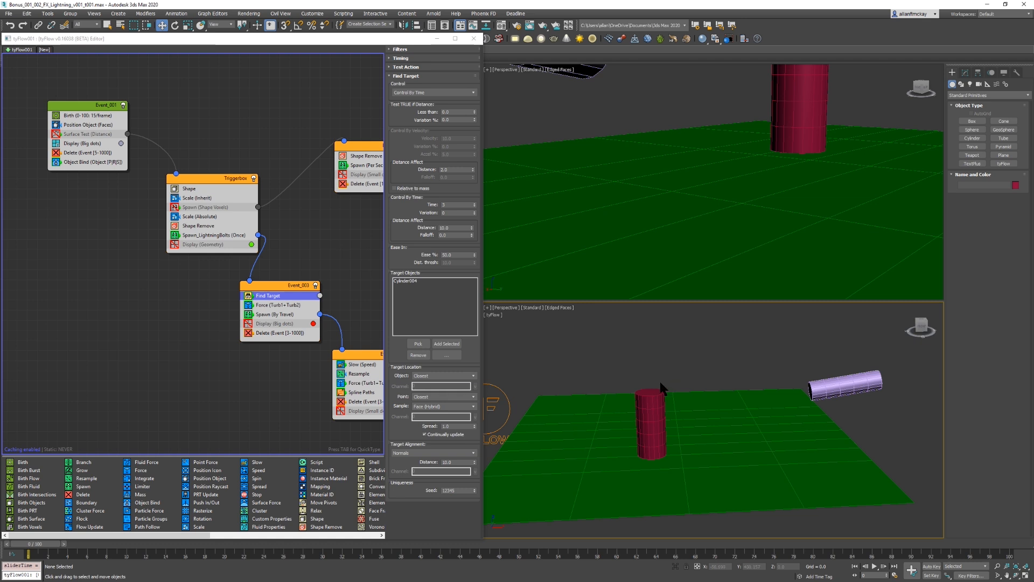
Step: Play the simulation to frame 35, inspect the lightning splines and the event chain, and rewind to frame 0
{"action": "key", "text": "slash"}
{"action": "key", "text": "slash"}
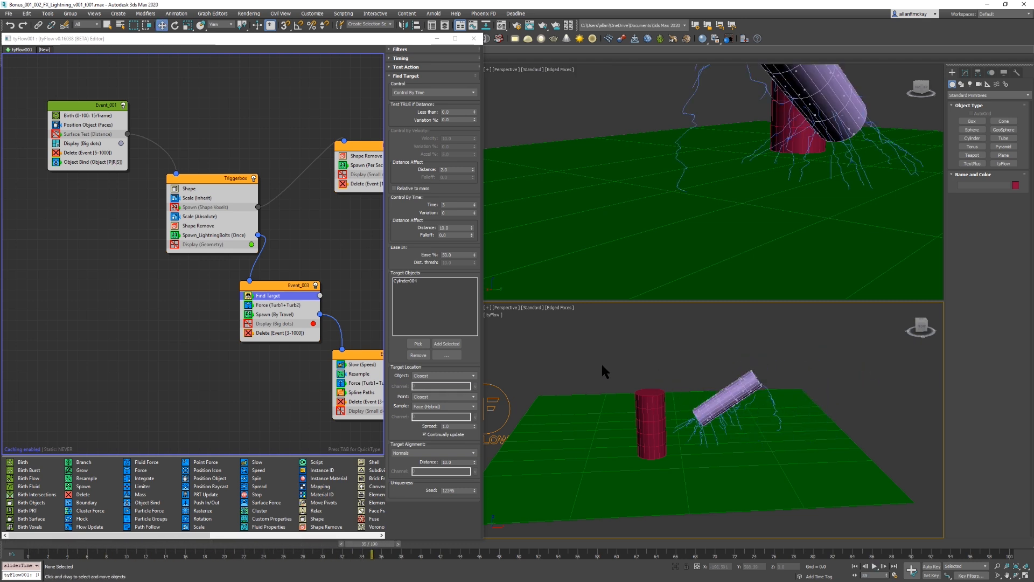
{"action": "left_click", "coordinate": [772, 397]}
{"action": "middle_click_drag", "start_coordinate": [253, 323], "coordinate": [107, 275]}
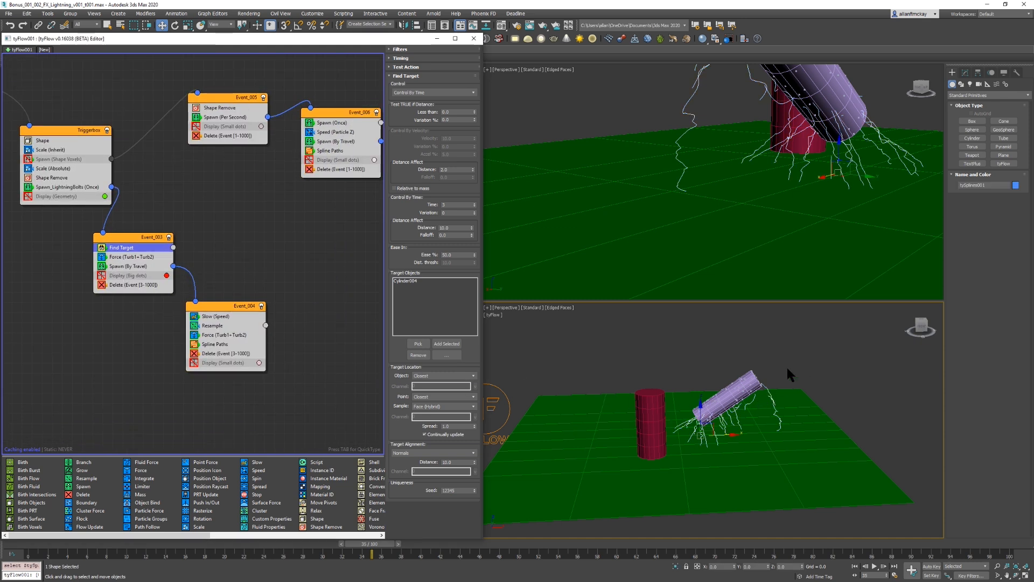
{"action": "middle_click_drag", "start_coordinate": [271, 304], "coordinate": [385, 319]}
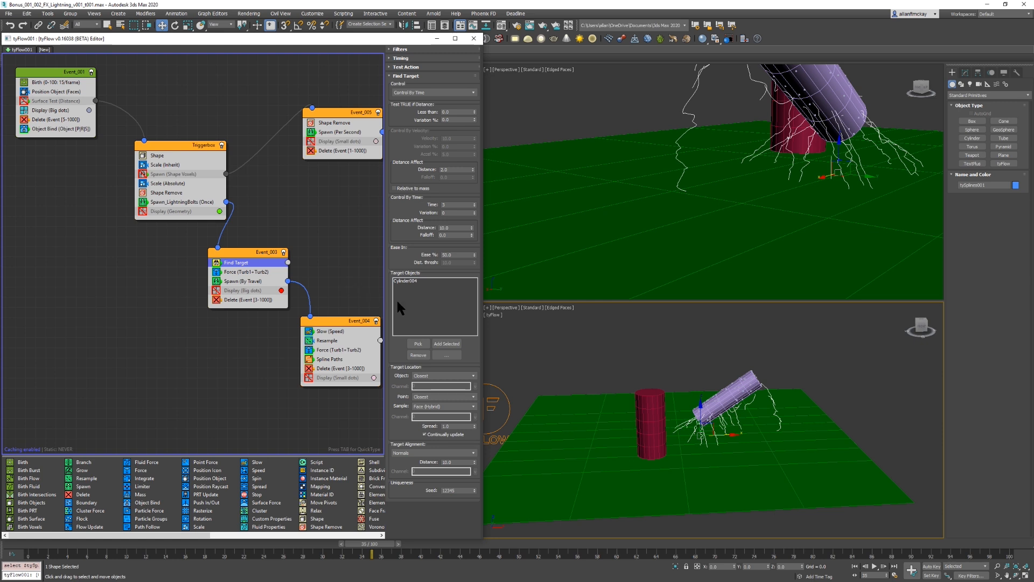
{"action": "left_click", "coordinate": [801, 364]}
{"action": "key", "text": "Home"}
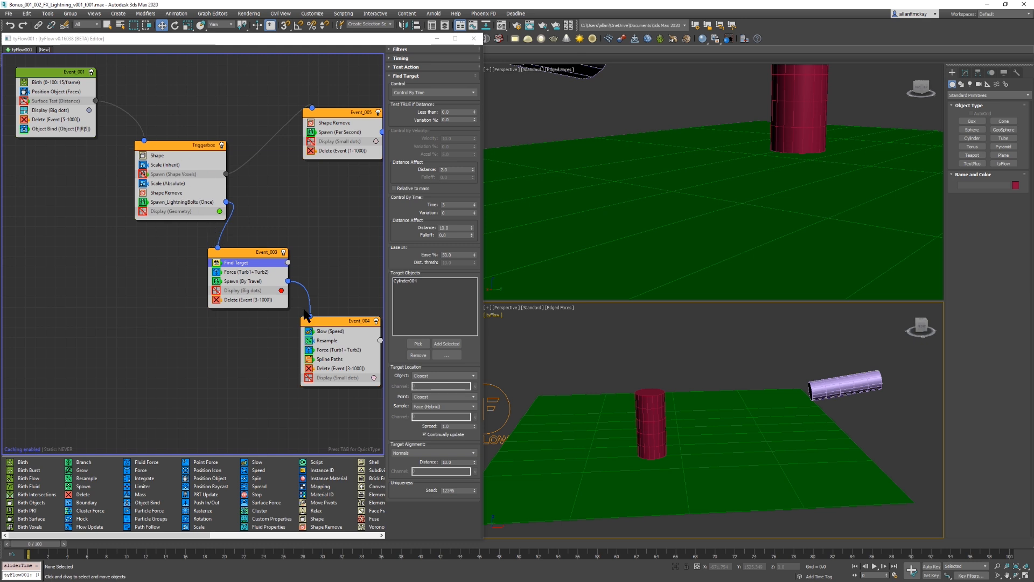
Step: Step the simulation forward to frame 17 and examine the lightning splines around the animated cylinder
{"action": "key", "text": "period"}
{"action": "key", "text": "period"}
{"action": "key", "text": "period"}
{"action": "key", "text": "period"}
{"action": "key", "text": "period"}
{"action": "key", "text": "period"}
{"action": "key", "text": "period"}
{"action": "key", "text": "period"}
{"action": "key", "text": "period"}
{"action": "key", "text": "period"}
{"action": "key", "text": "period"}
{"action": "key", "text": "period"}
{"action": "key", "text": "period"}
{"action": "key", "text": "period"}
{"action": "key", "text": "period"}
{"action": "key", "text": "period"}
{"action": "key", "text": "period"}
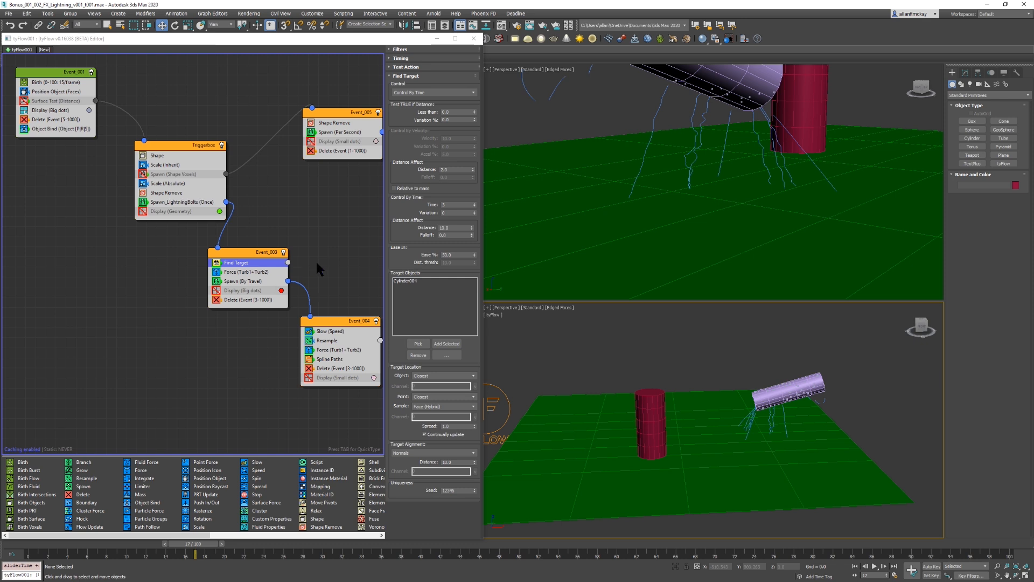
Step: Disable Spline Paths in Event_004, step through the animation to frame 58 to examine the bound particles, and rewind to frame 0
{"action": "left_click", "coordinate": [308, 360]}
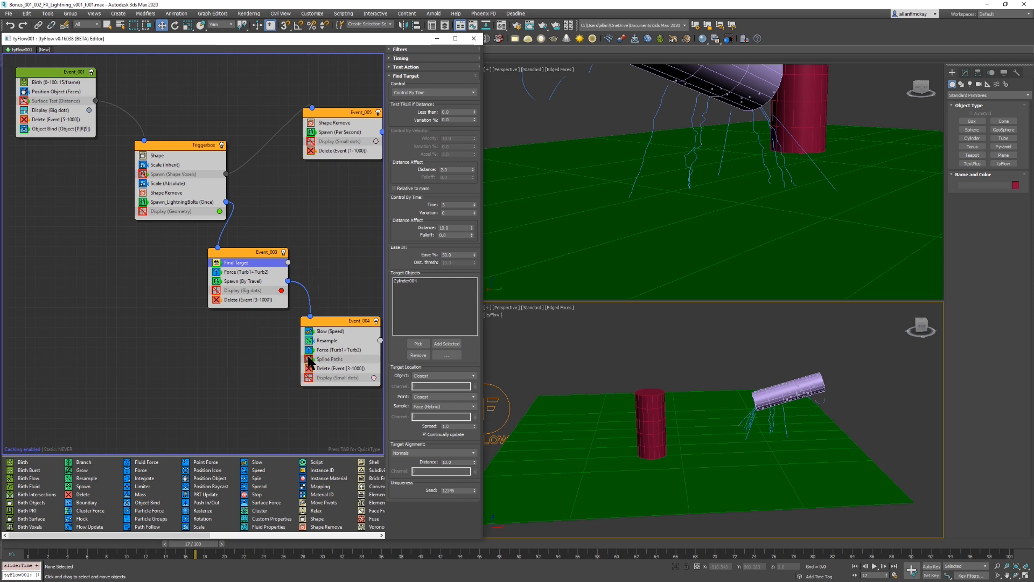
{"action": "left_click", "coordinate": [613, 350]}
{"action": "key", "text": "period"}
{"action": "key", "text": "comma"}
{"action": "key", "text": "period"}
{"action": "key", "text": "period"}
{"action": "key", "text": "period"}
{"action": "key", "text": "period"}
{"action": "key", "text": "period"}
{"action": "key", "text": "period"}
{"action": "key", "text": "period"}
{"action": "key", "text": "period"}
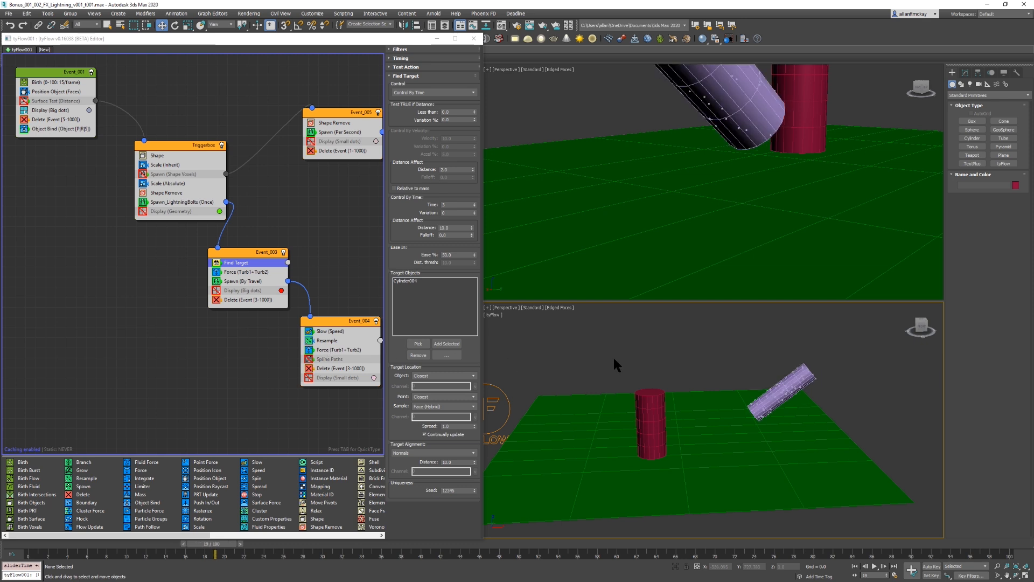
{"action": "key", "text": "period"}
{"action": "key", "text": "period"}
{"action": "key", "text": "period"}
{"action": "key", "text": "period"}
{"action": "key", "text": "period"}
{"action": "key", "text": "period"}
{"action": "key", "text": "period"}
{"action": "key", "text": "period"}
{"action": "key", "text": "period"}
{"action": "key", "text": "period"}
{"action": "key", "text": "period"}
{"action": "key", "text": "period"}
{"action": "key", "text": "period"}
{"action": "key", "text": "period"}
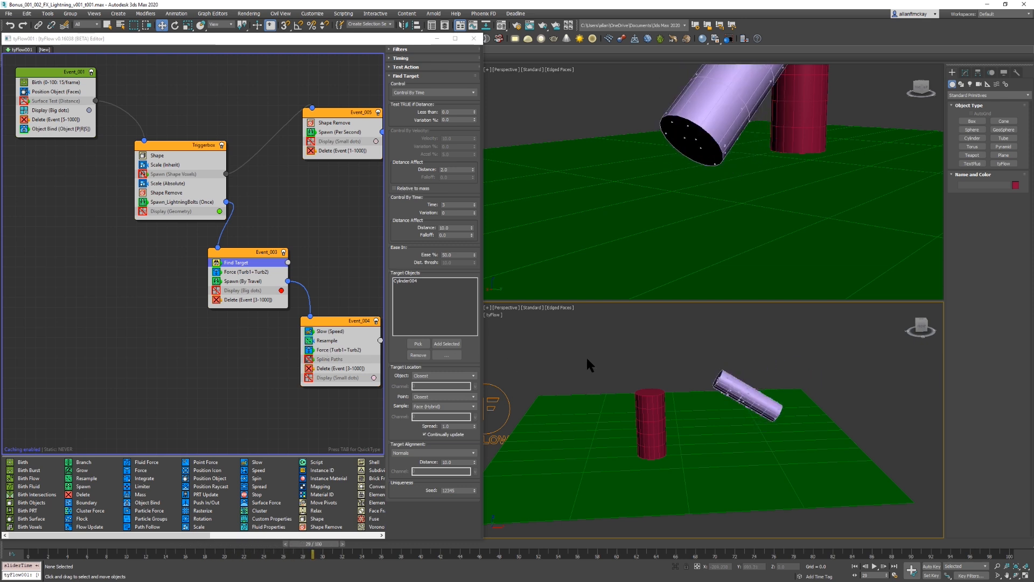
{"action": "key", "text": "period"}
{"action": "key", "text": "period"}
{"action": "key", "text": "period"}
{"action": "key", "text": "period"}
{"action": "key", "text": "period"}
{"action": "key", "text": "period"}
{"action": "key", "text": "period"}
{"action": "key", "text": "period"}
{"action": "key", "text": "period"}
{"action": "key", "text": "period"}
{"action": "key", "text": "period"}
{"action": "key", "text": "period"}
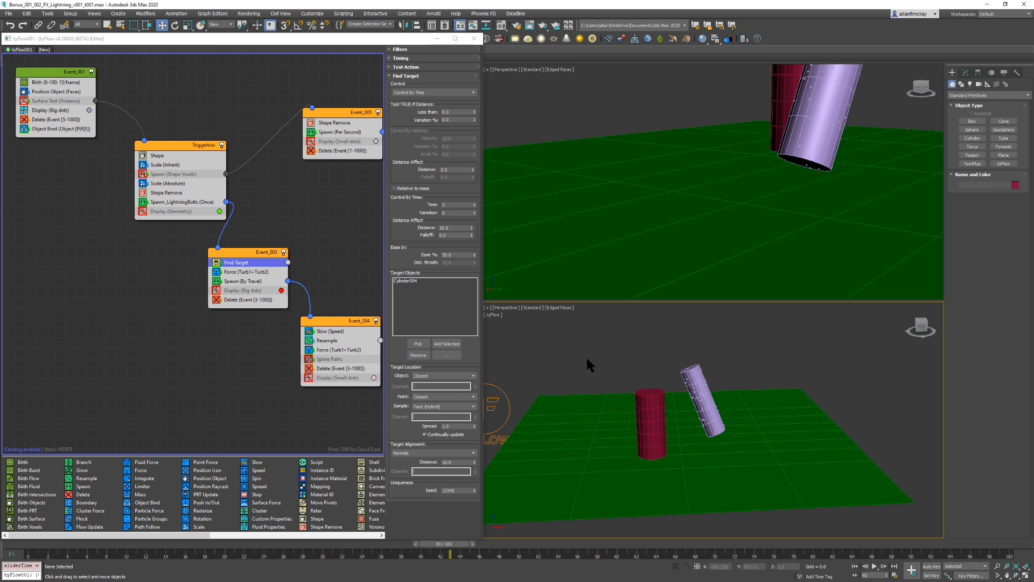
{"action": "key", "text": "period"}
{"action": "middle_click_drag", "start_coordinate": [586, 356], "coordinate": [732, 391], "text": "alt"}
{"action": "middle_click_drag", "start_coordinate": [733, 391], "coordinate": [688, 400]}
{"action": "key", "text": "period"}
{"action": "key", "text": "period"}
{"action": "key", "text": "period"}
{"action": "key", "text": "period"}
{"action": "key", "text": "period"}
{"action": "key", "text": "period"}
{"action": "key", "text": "period"}
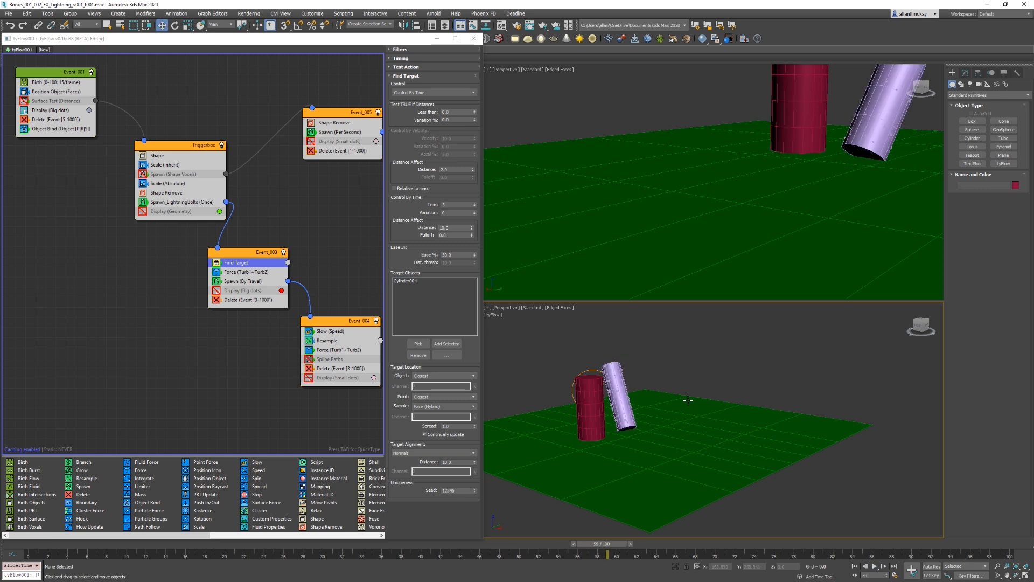
{"action": "key", "text": "Home"}
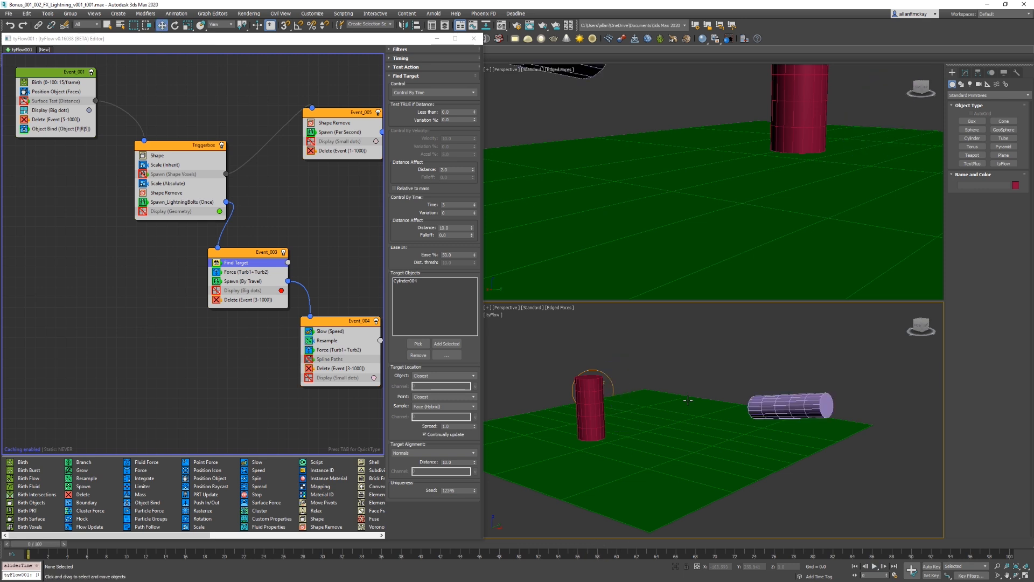
Step: Enable Surface Test in Event_001, replace Cylinder002 with the upright Cylinder004 as its object, preview the motion and rewind to frame 0
{"action": "left_click", "coordinate": [25, 101]}
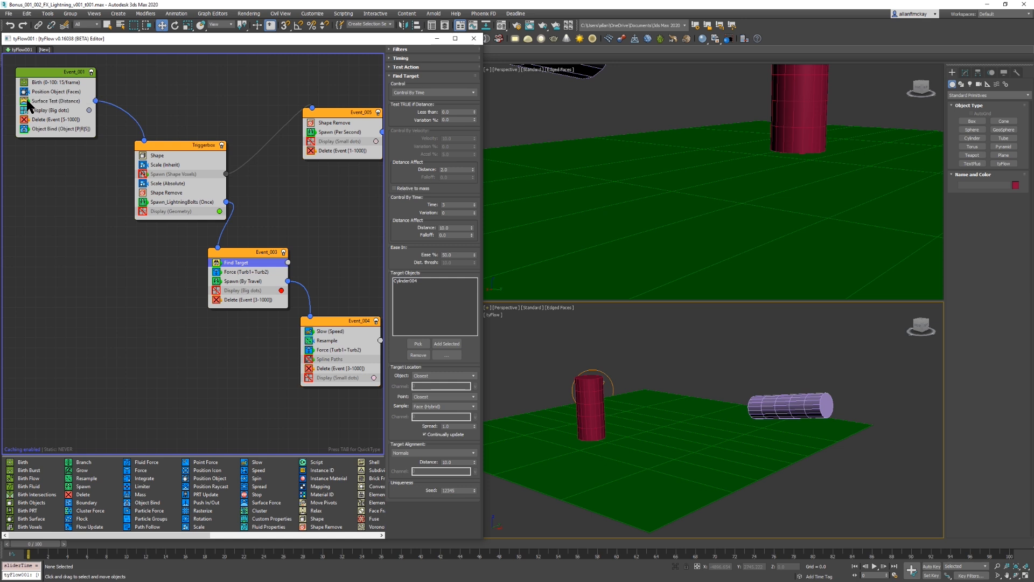
{"action": "left_click", "coordinate": [34, 100]}
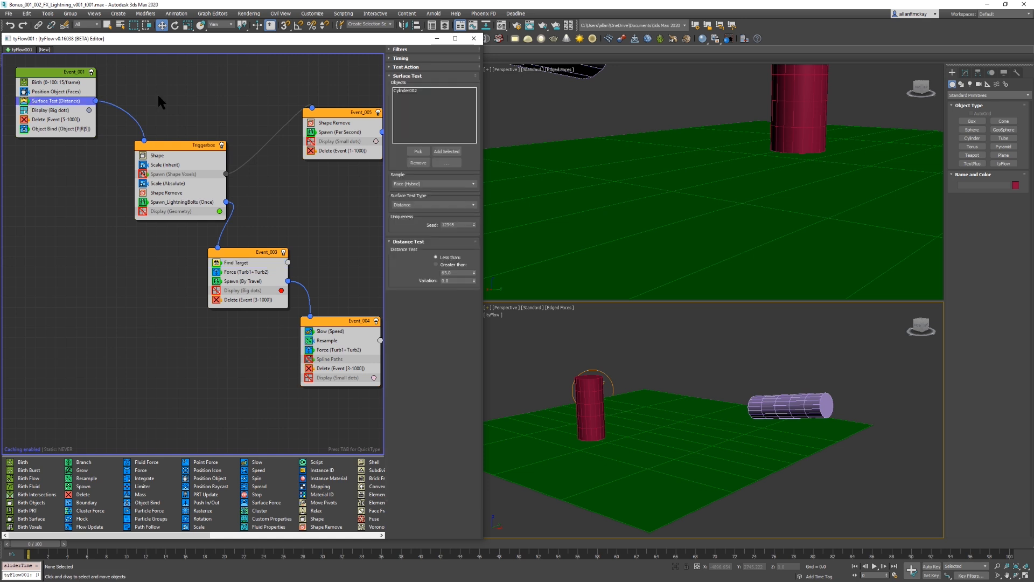
{"action": "left_click", "coordinate": [414, 91]}
{"action": "left_click", "coordinate": [420, 162]}
{"action": "left_click", "coordinate": [418, 151]}
{"action": "left_click", "coordinate": [591, 405]}
{"action": "key", "text": "slash"}
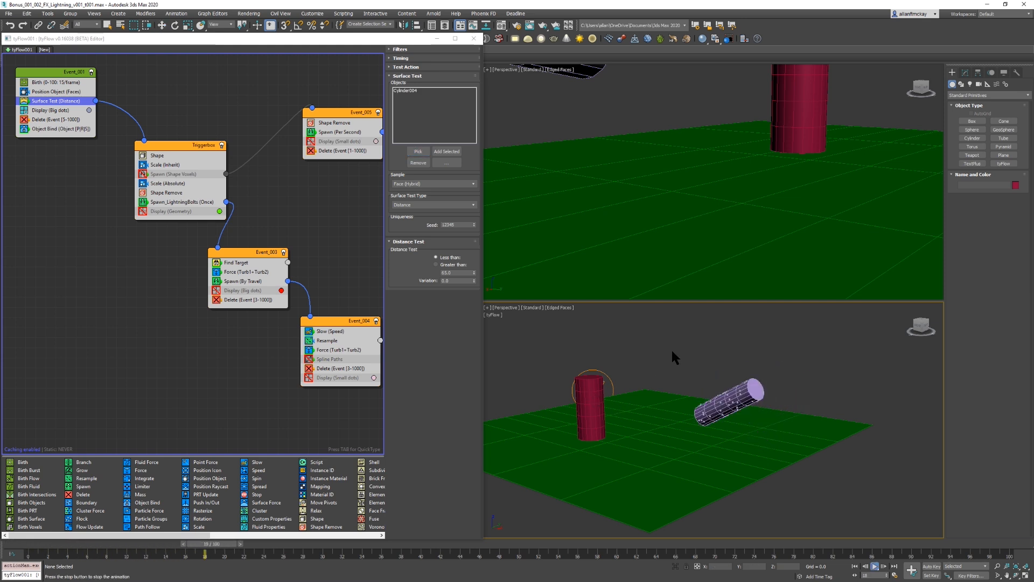
{"action": "key", "text": "w"}
{"action": "key", "text": "Home"}
Step: Move the upright Cylinder004 closer to the animated cylinder, to about X 102, Y -66
{"action": "left_click", "coordinate": [589, 419]}
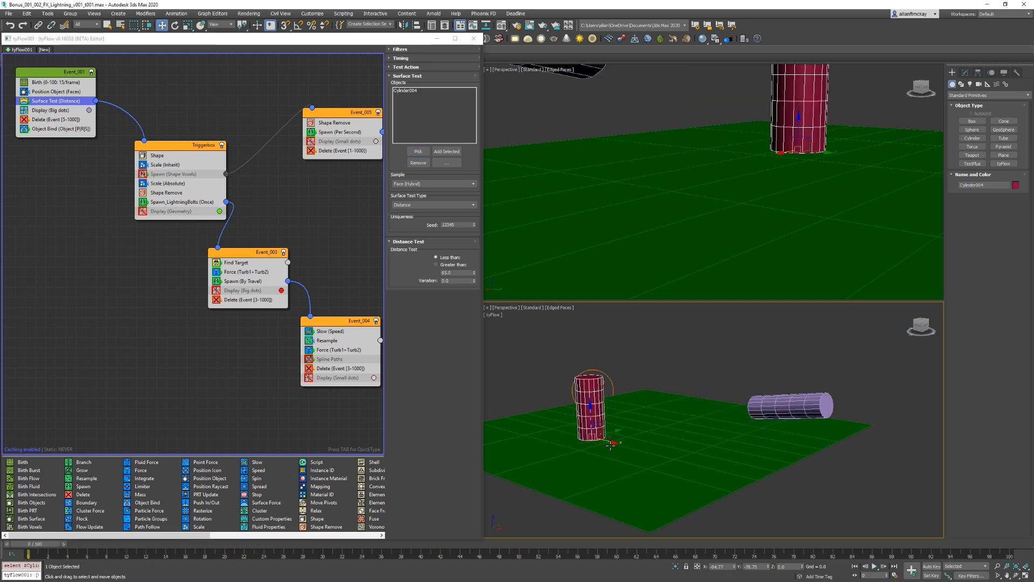
{"action": "left_click_drag", "start_coordinate": [610, 444], "coordinate": [729, 433]}
{"action": "mouse_move", "coordinate": [729, 433]}
{"action": "middle_mouse_down", "text": "alt"}
{"action": "mouse_move", "coordinate": [770, 446]}
{"action": "mouse_move", "coordinate": [732, 436]}
{"action": "middle_mouse_up", "text": "alt"}
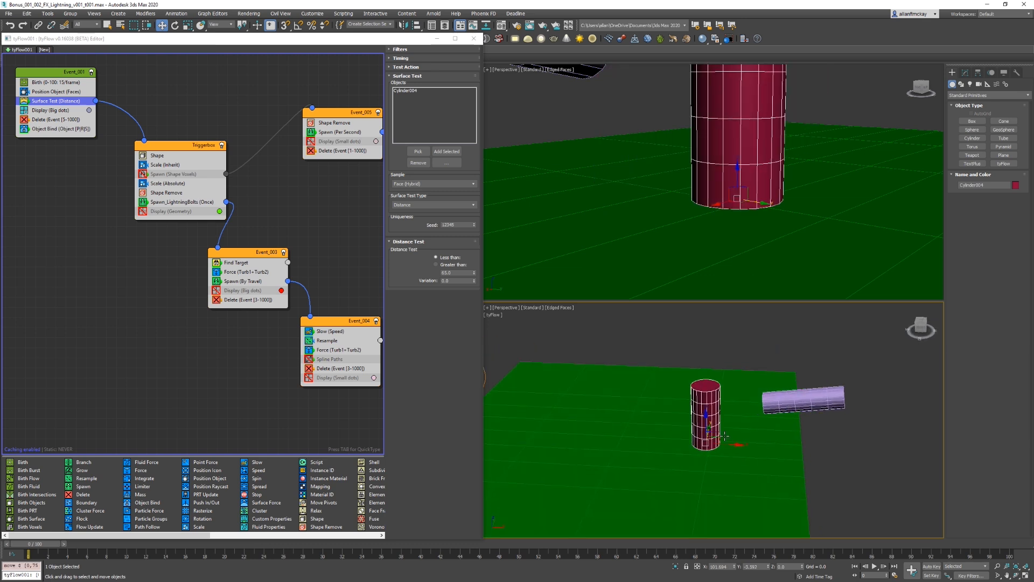
{"action": "left_click_drag", "start_coordinate": [711, 430], "coordinate": [706, 448]}
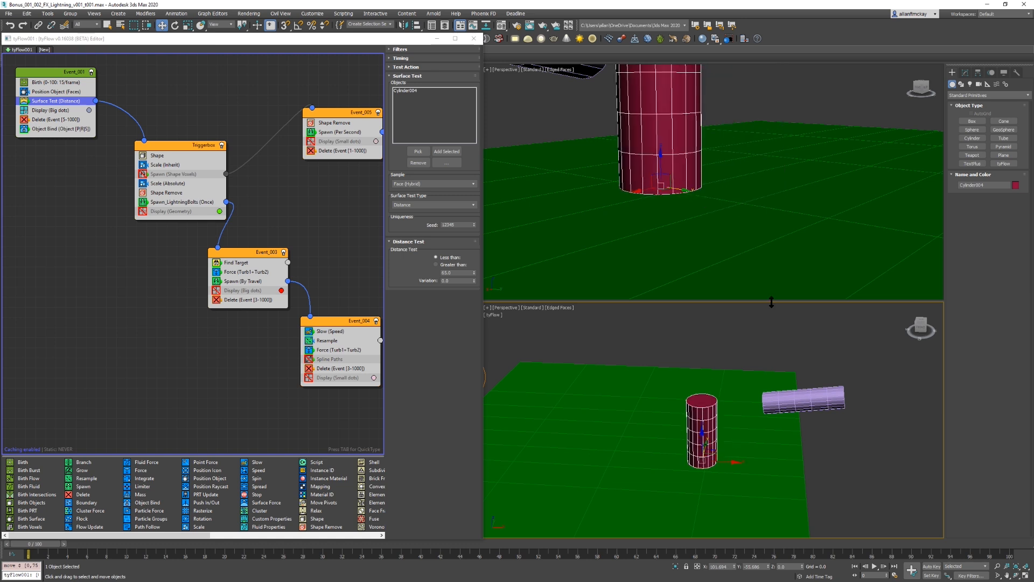
Step: Preview the cylinder's swing and shift Cylinder004 back along X to about 57, clear of the animated cylinder
{"action": "left_click", "coordinate": [771, 334]}
{"action": "key", "text": "/"}
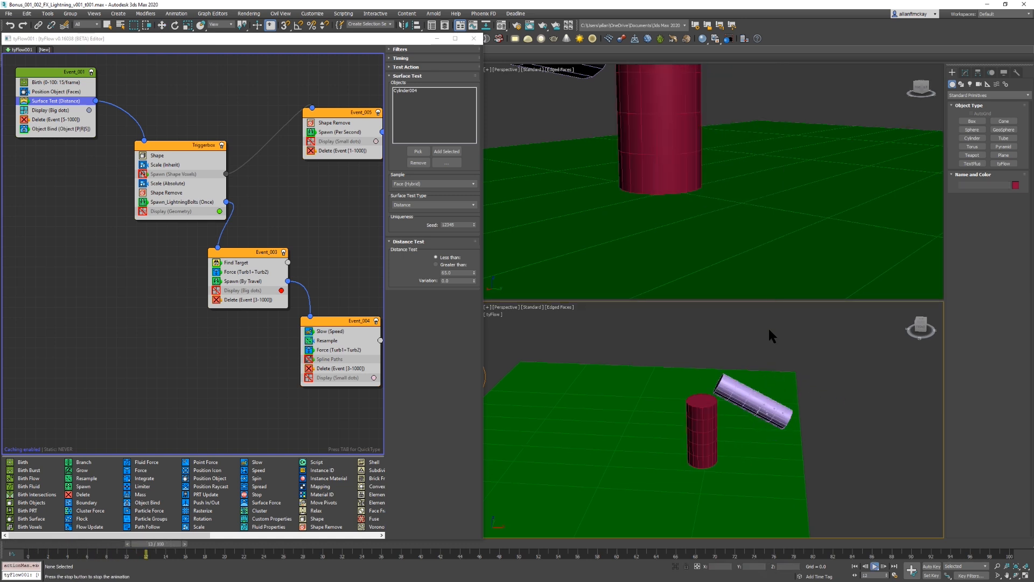
{"action": "key", "text": "/"}
{"action": "left_click", "coordinate": [703, 435]}
{"action": "left_click_drag", "start_coordinate": [727, 462], "coordinate": [703, 459]}
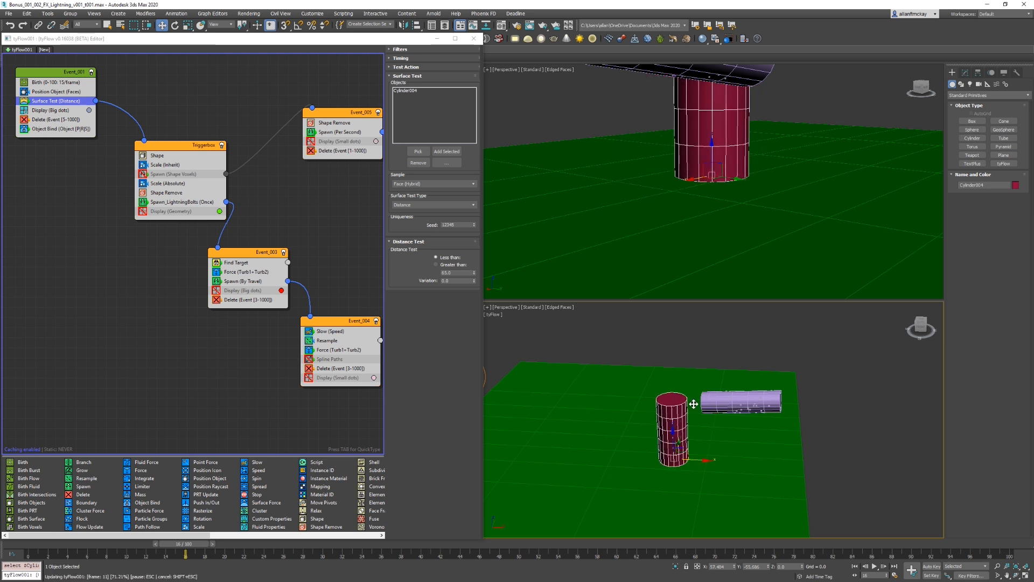
{"action": "left_click", "coordinate": [715, 366]}
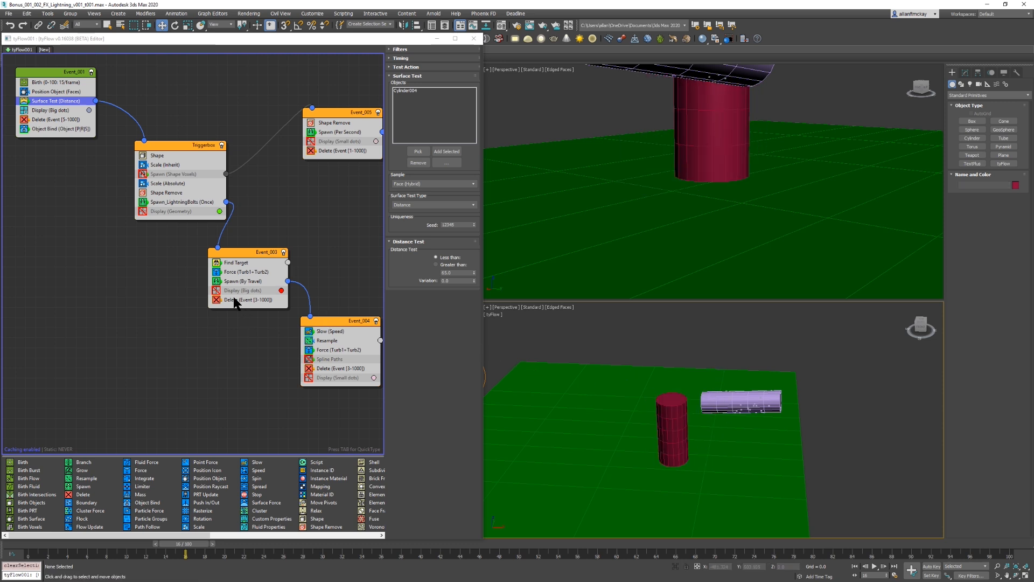
Step: Re-enable Spline Paths in Event_004, run the simulation to frame 42 to examine the arcs between the cylinders, and rewind to frame 0
{"action": "left_click", "coordinate": [309, 358]}
{"action": "middle_click_drag", "start_coordinate": [729, 392], "coordinate": [735, 396], "text": "alt"}
{"action": "key", "text": "slash"}
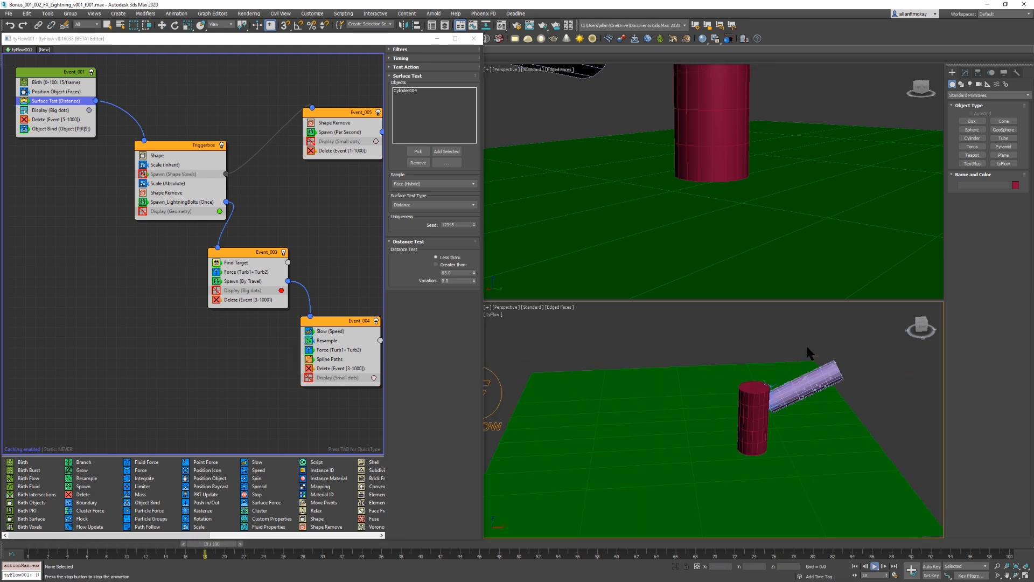
{"action": "key", "text": "slash"}
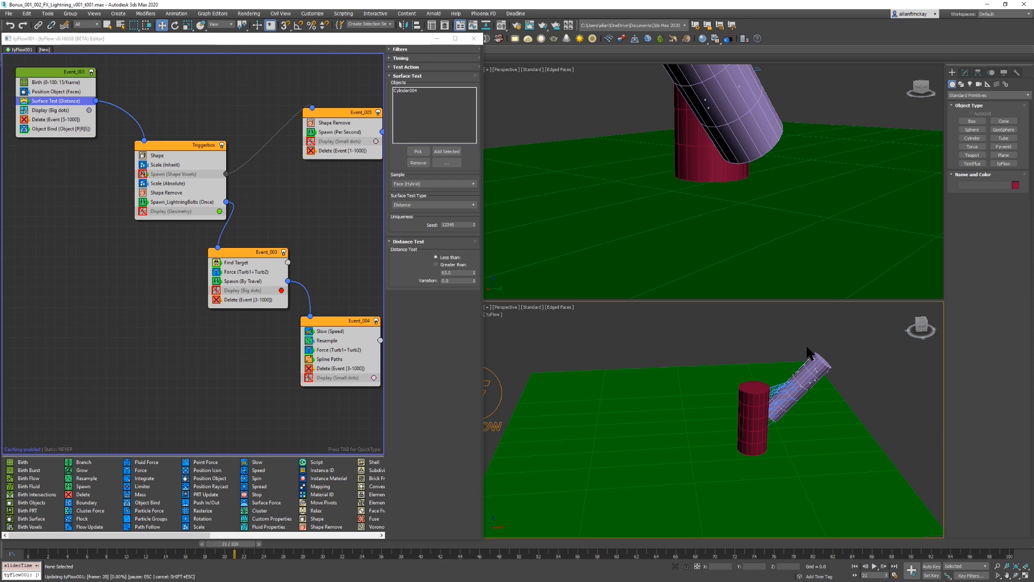
{"action": "key", "text": "period"}
{"action": "middle_click_drag", "start_coordinate": [811, 386], "coordinate": [780, 399], "text": "alt"}
{"action": "middle_click_drag", "start_coordinate": [617, 381], "coordinate": [679, 384]}
{"action": "key", "text": "period"}
{"action": "key", "text": "slash"}
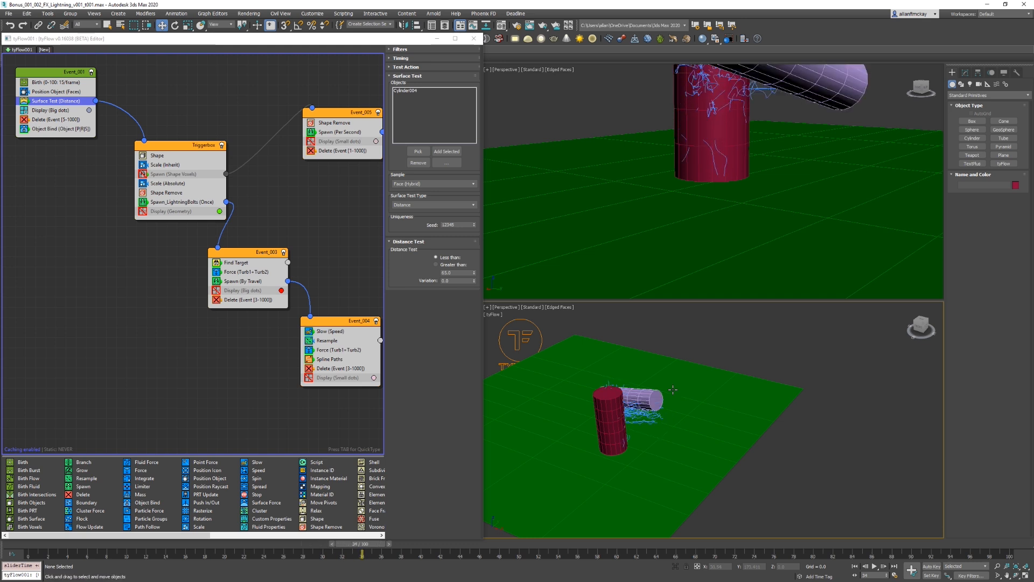
{"action": "middle_click_drag", "start_coordinate": [622, 406], "coordinate": [670, 412], "text": "alt"}
{"action": "middle_click_drag", "start_coordinate": [745, 441], "coordinate": [670, 411]}
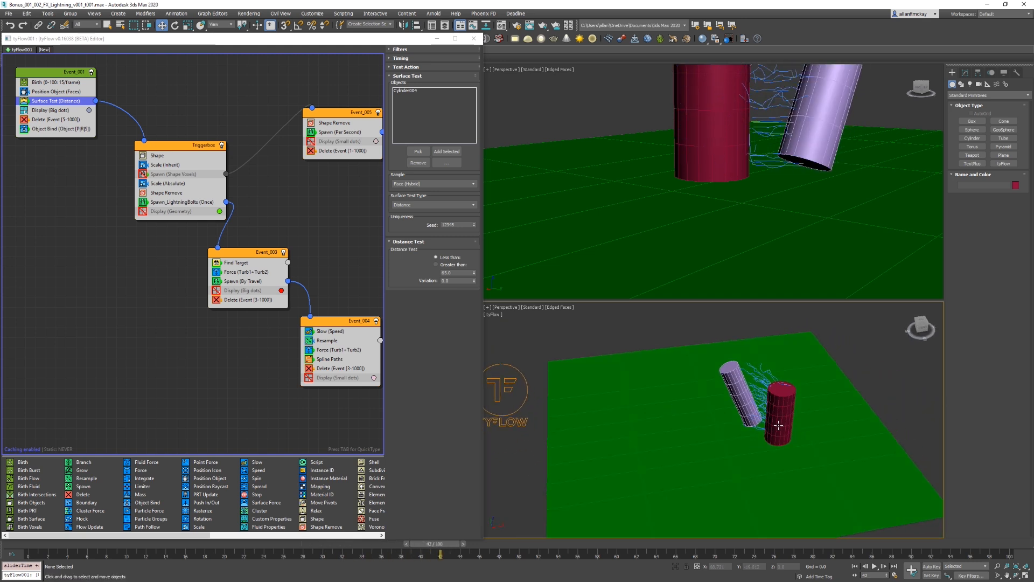
{"action": "key", "text": "Home"}
Step: Clone the upright Cylinder004 to a spot behind it and add the copy, Cylinder005, to the Surface Test objects in Event_001
{"action": "left_click", "coordinate": [775, 428]}
{"action": "mouse_move", "coordinate": [769, 423]}
{"action": "left_mouse_down", "text": "shift"}
{"action": "mouse_move", "coordinate": [744, 377]}
{"action": "mouse_move", "coordinate": [745, 391]}
{"action": "mouse_move", "coordinate": [817, 388]}
{"action": "left_mouse_up", "text": "shift"}
{"action": "key", "text": "Return"}
{"action": "left_click", "coordinate": [418, 152]}
{"action": "left_click", "coordinate": [794, 362]}
{"action": "right_click", "coordinate": [816, 369]}
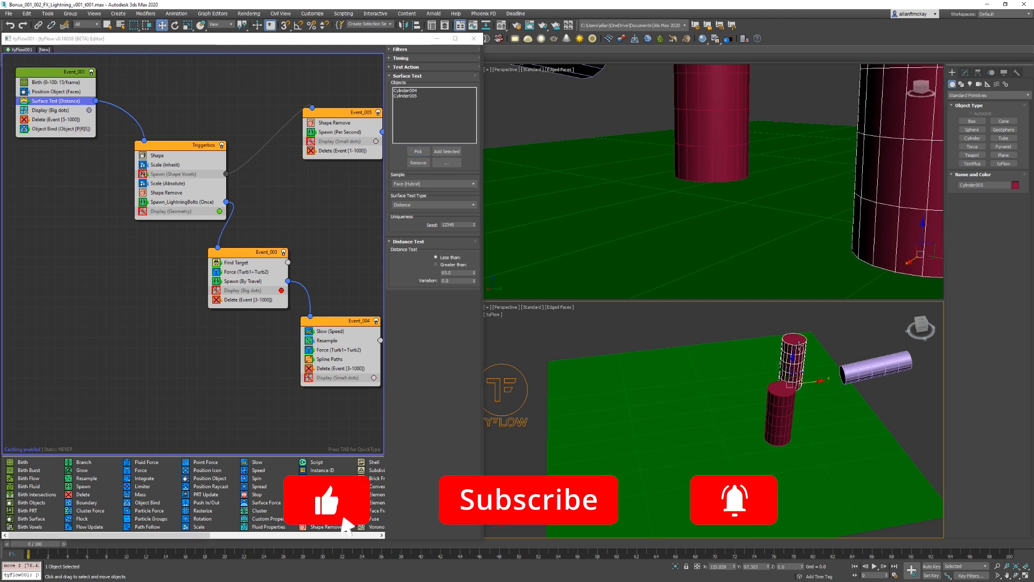
Step: Add Cylinder005 to the target objects of Find Target in Event_003
{"action": "left_click", "coordinate": [263, 264]}
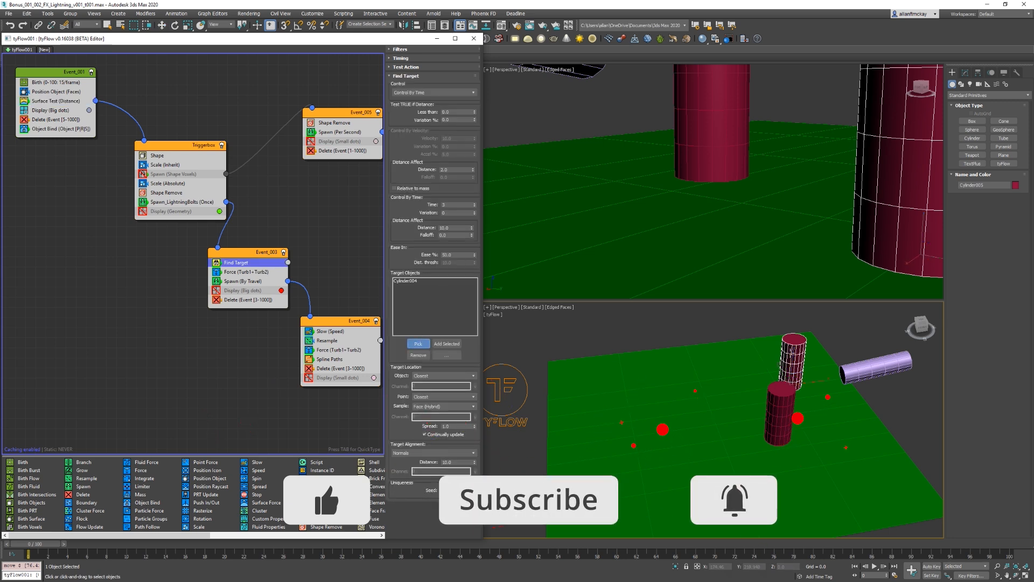
{"action": "left_click", "coordinate": [793, 352]}
{"action": "left_click", "coordinate": [685, 320]}
{"action": "middle_click_drag", "start_coordinate": [722, 335], "coordinate": [694, 338]}
Step: Play the simulation from a closer, higher view, examine the lightning around the two upright cylinders, and rewind to frame 0
{"action": "key", "text": "/"}
{"action": "middle_click_drag", "start_coordinate": [817, 370], "coordinate": [770, 415], "text": "alt"}
{"action": "left_click", "coordinate": [814, 436]}
{"action": "key", "text": "z"}
{"action": "key", "text": "alt+z"}
{"action": "left_click_drag", "start_coordinate": [771, 415], "coordinate": [771, 462]}
{"action": "middle_click_drag", "start_coordinate": [771, 462], "coordinate": [631, 405]}
{"action": "middle_click_drag", "start_coordinate": [632, 405], "coordinate": [739, 455]}
{"action": "key", "text": "/"}
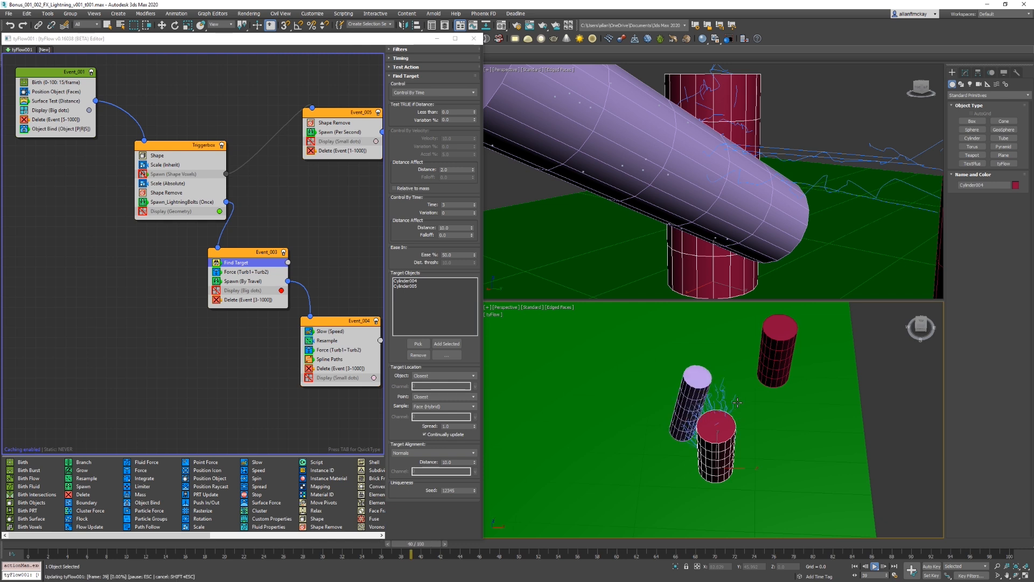
{"action": "key", "text": "Home"}
Step: Clone Cylinder005 along X to about -43 as a third upright cylinder, Cylinder006
{"action": "key", "text": "w"}
{"action": "left_click", "coordinate": [749, 366]}
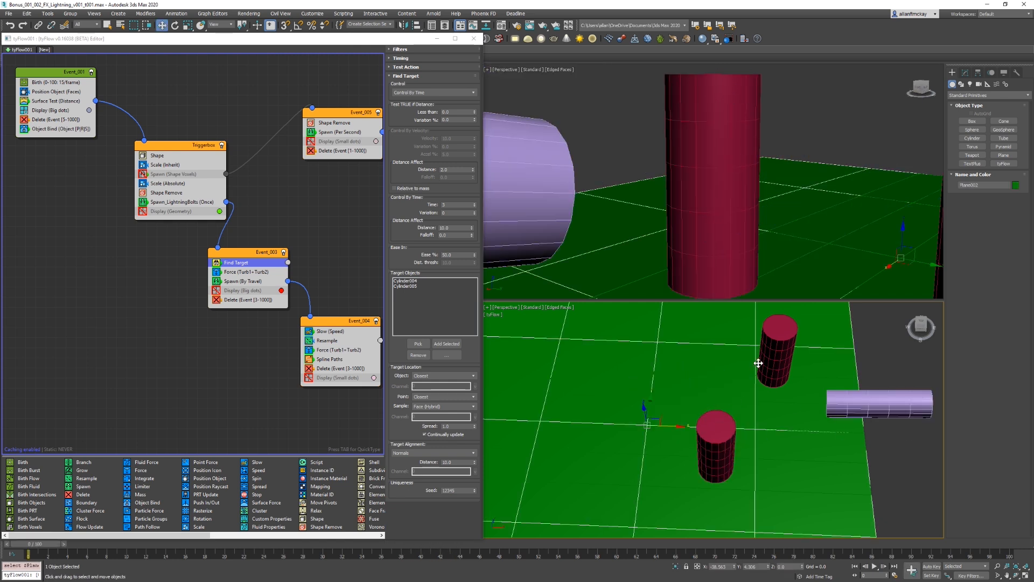
{"action": "left_click", "coordinate": [772, 360]}
{"action": "left_click_drag", "start_coordinate": [797, 375], "coordinate": [696, 373]}
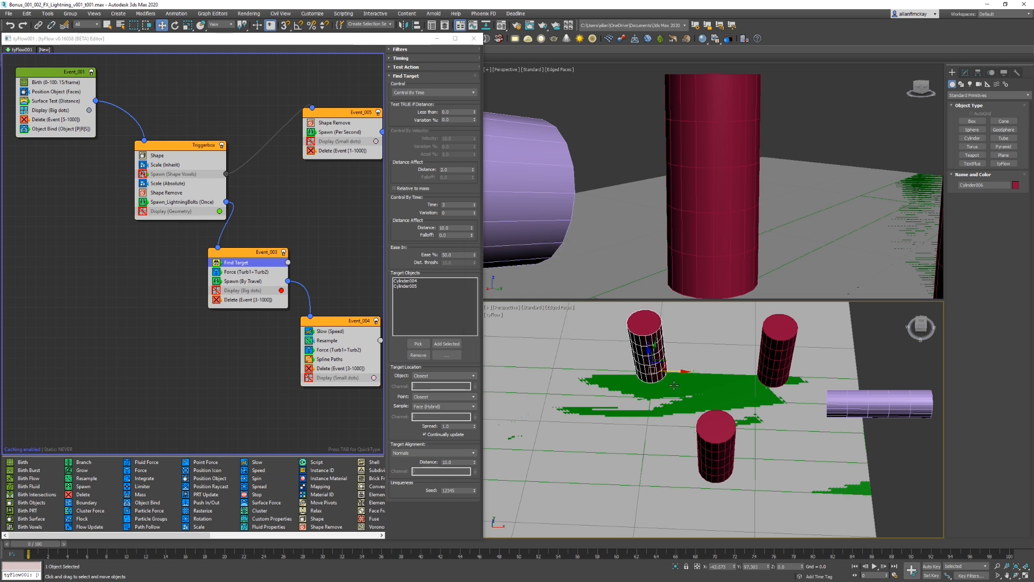
Step: Add Cylinder006 to the Surface Test objects in Event_001 and to the Find Target objects in Event_003
{"action": "left_click", "coordinate": [52, 111]}
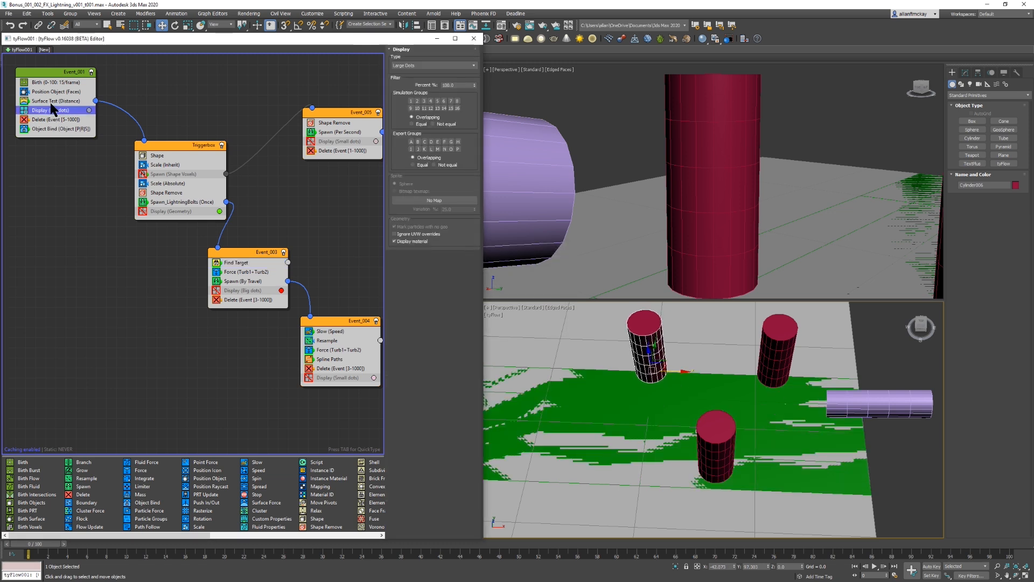
{"action": "left_click", "coordinate": [51, 102]}
{"action": "left_click", "coordinate": [418, 151]}
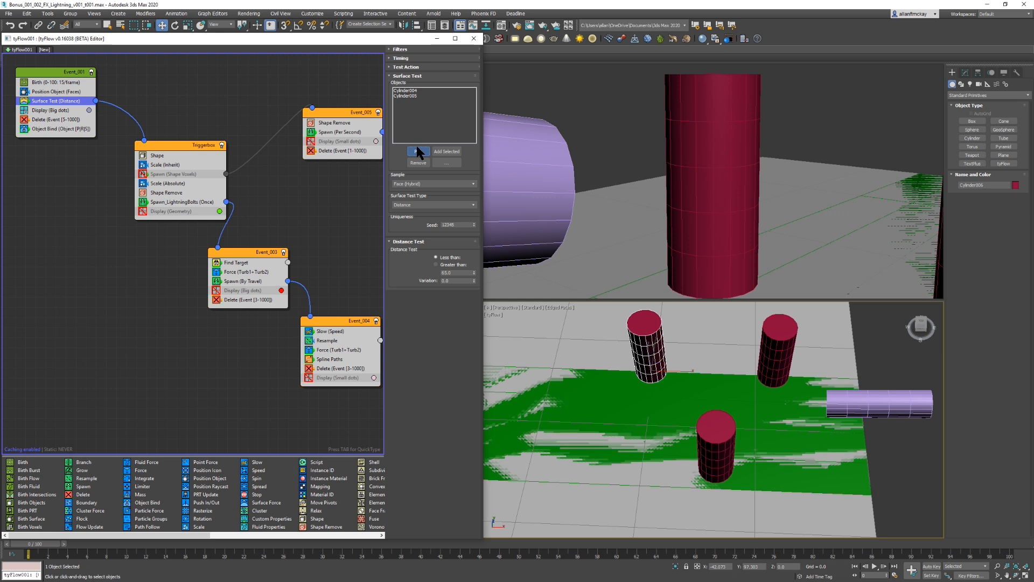
{"action": "left_click", "coordinate": [648, 314]}
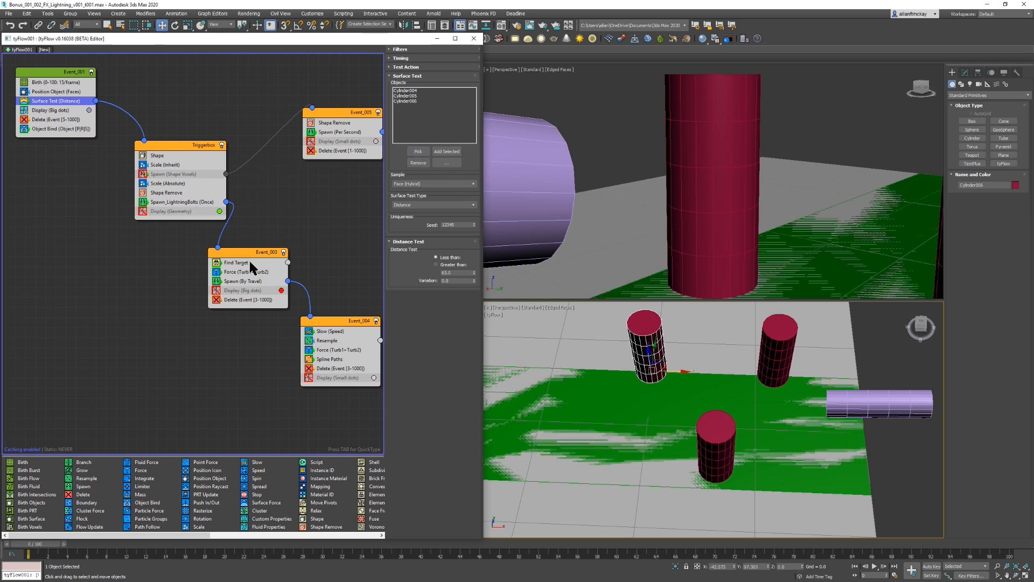
{"action": "left_click", "coordinate": [419, 343]}
{"action": "left_click", "coordinate": [649, 348]}
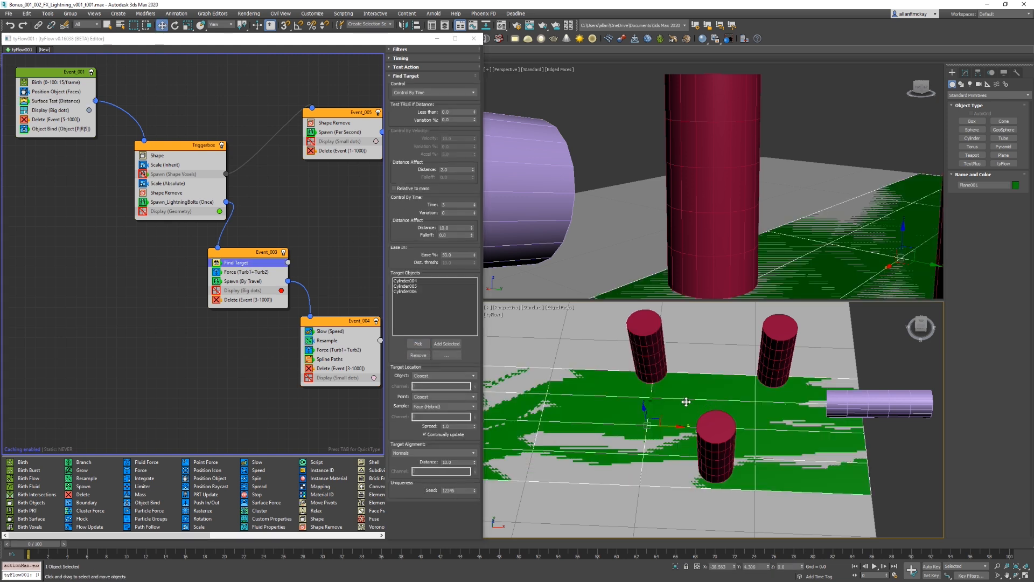
Step: Play the simulation from two view angles, examine the lightning arcing to the three upright cylinders, and rewind to frame 0
{"action": "middle_click_drag", "start_coordinate": [692, 367], "coordinate": [722, 410]}
{"action": "key", "text": "/"}
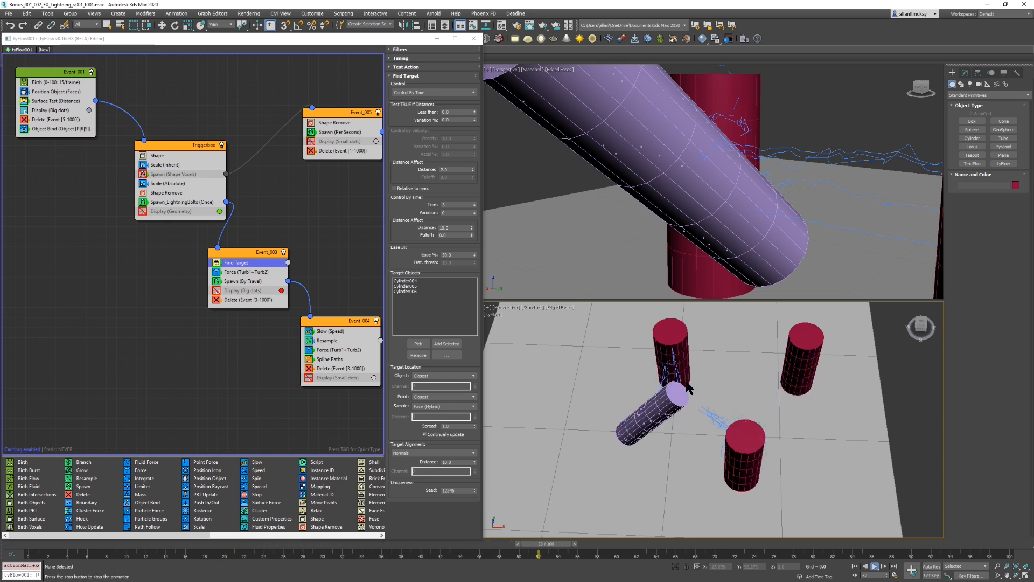
{"action": "key", "text": "slash"}
{"action": "middle_click_drag", "start_coordinate": [717, 384], "coordinate": [673, 391], "text": "alt"}
{"action": "key", "text": "Home"}
{"action": "key", "text": "slash"}
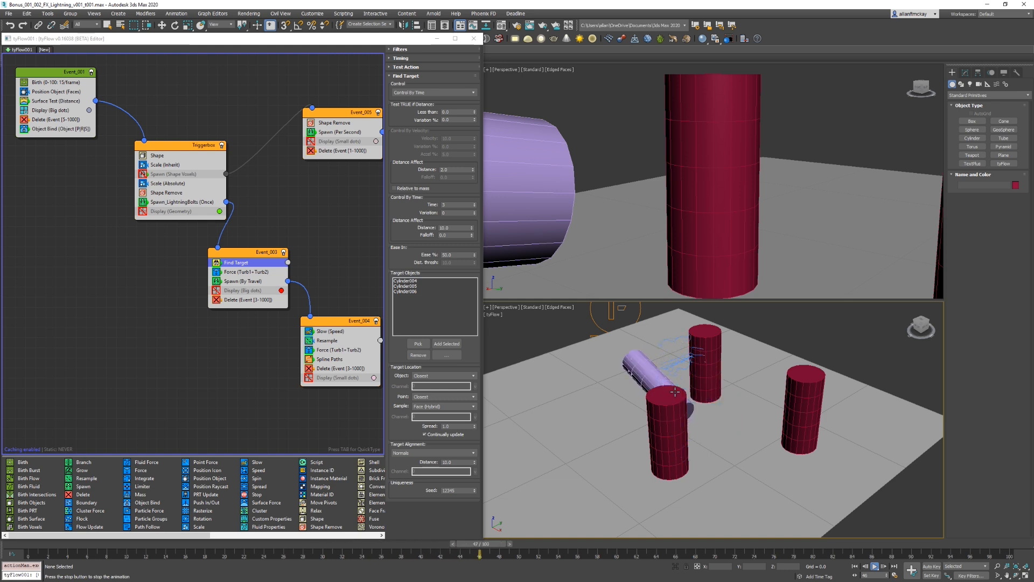
{"action": "key", "text": "slash"}
{"action": "key", "text": "Home"}
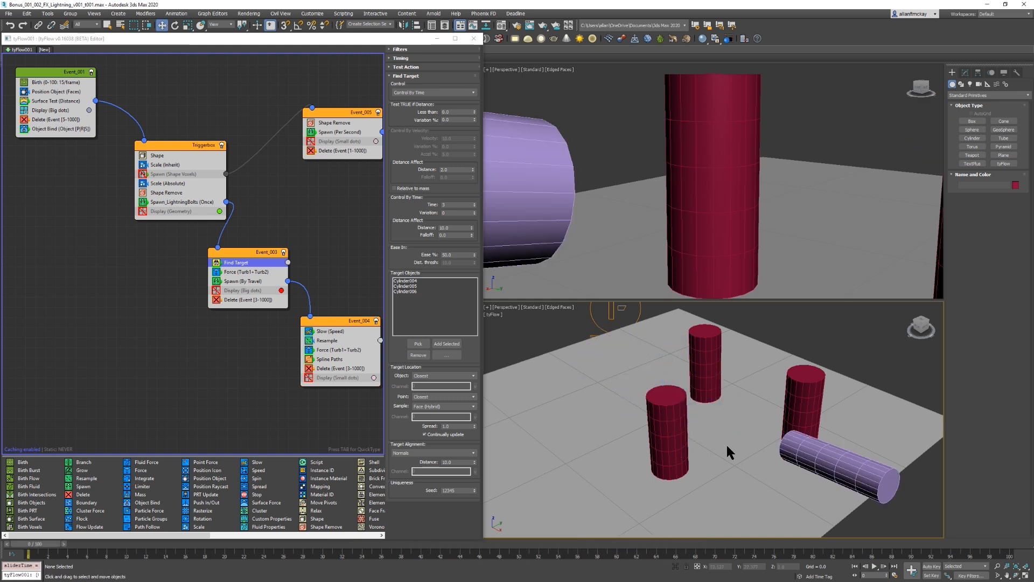
Step: Select the animated Cylinder002 and play the simulation to frame 57 to examine its movement between the upright cylinders
{"action": "left_click", "coordinate": [828, 471]}
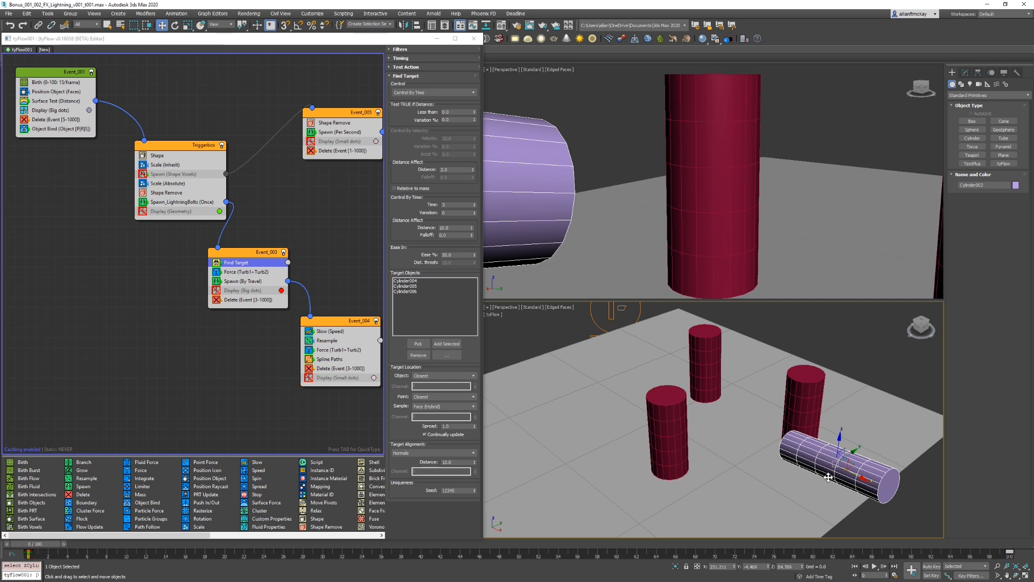
{"action": "key", "text": "slash"}
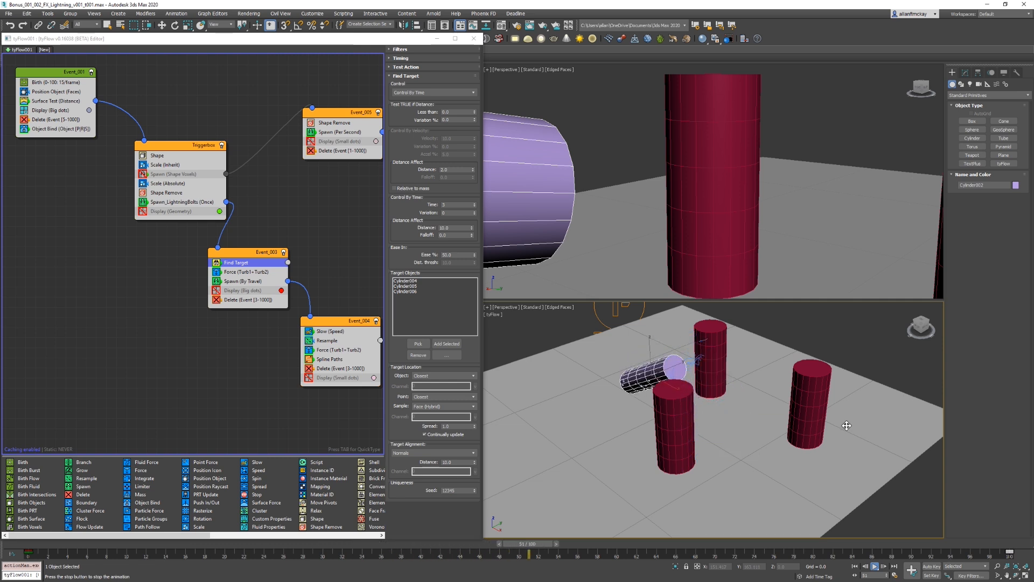
{"action": "key", "text": "w"}
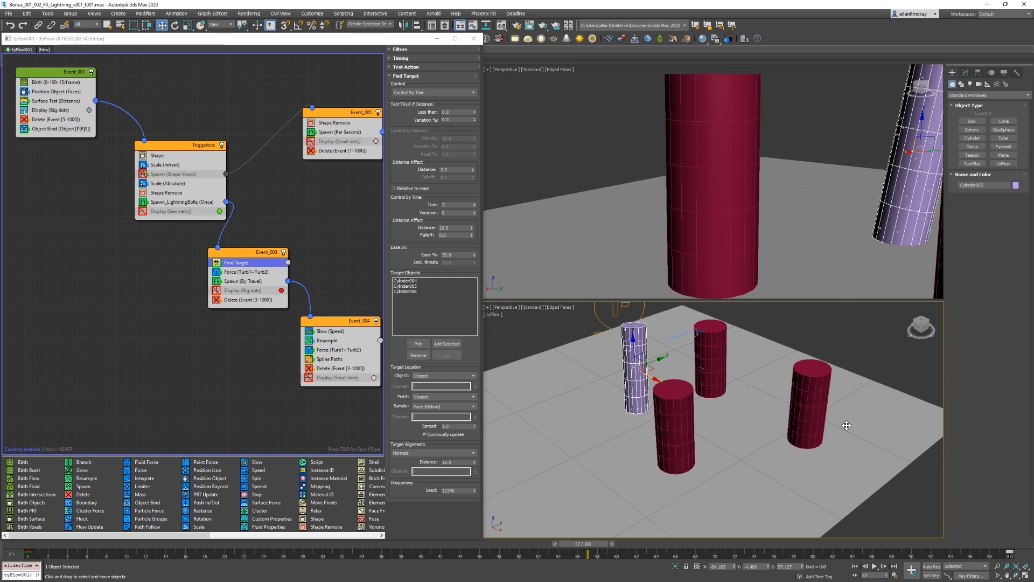
Step: Replay the simulation from frame 0, deselect Cylinder002, and examine how the lightning arcs to the upright cylinders
{"action": "key", "text": "slash"}
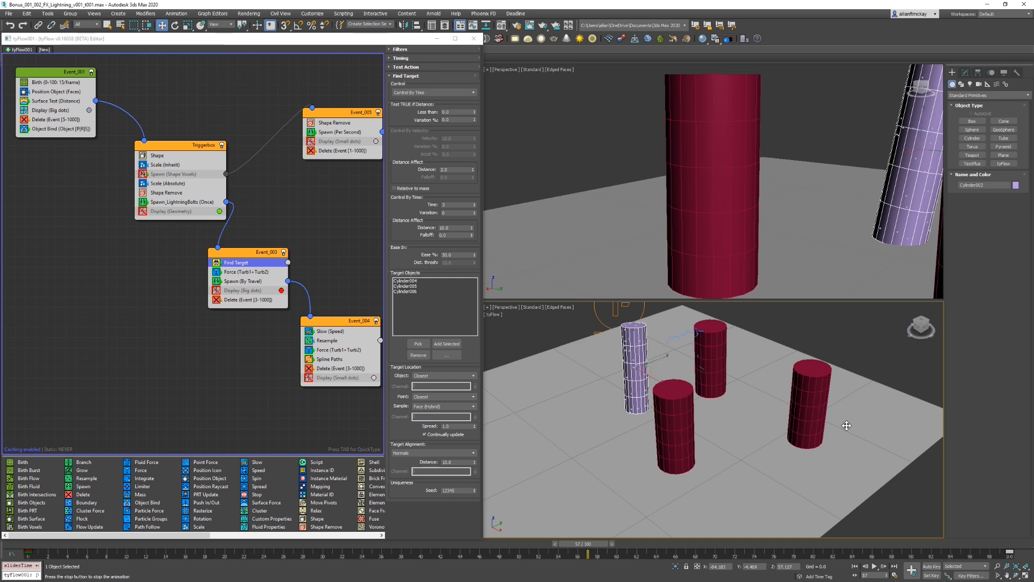
{"action": "key", "text": "Home"}
{"action": "key", "text": "slash"}
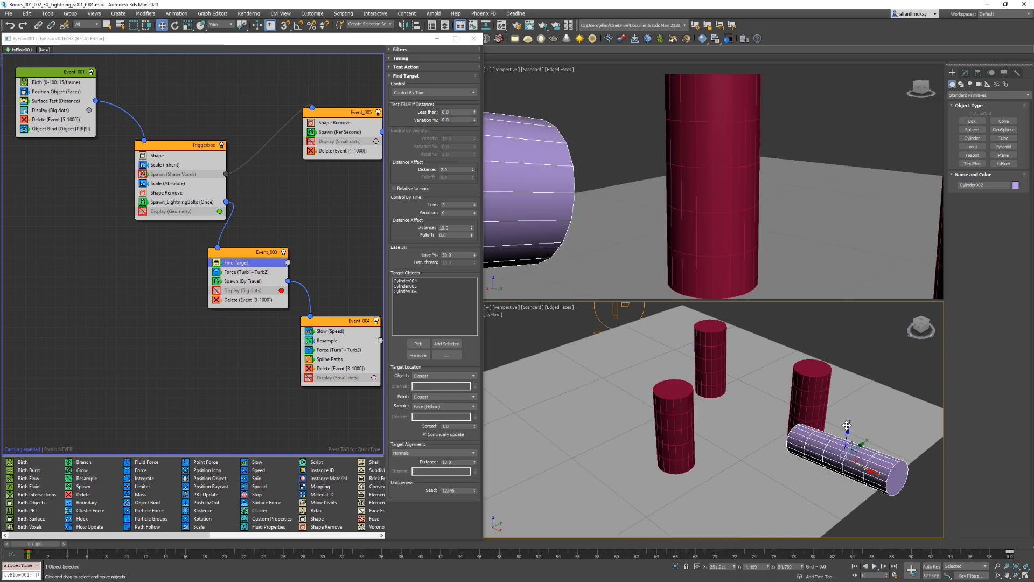
{"action": "key", "text": "slash"}
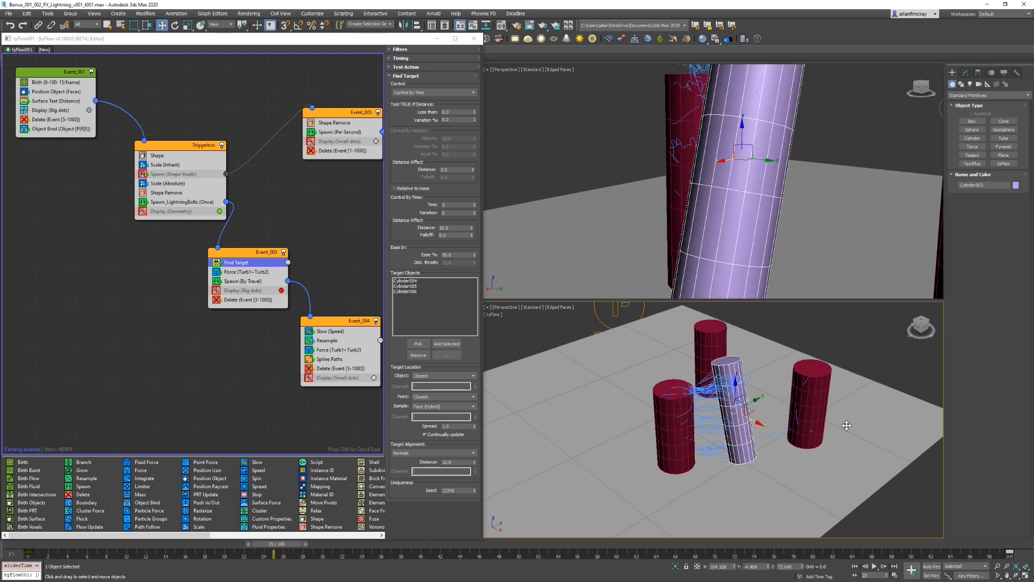
{"action": "key", "text": "slash"}
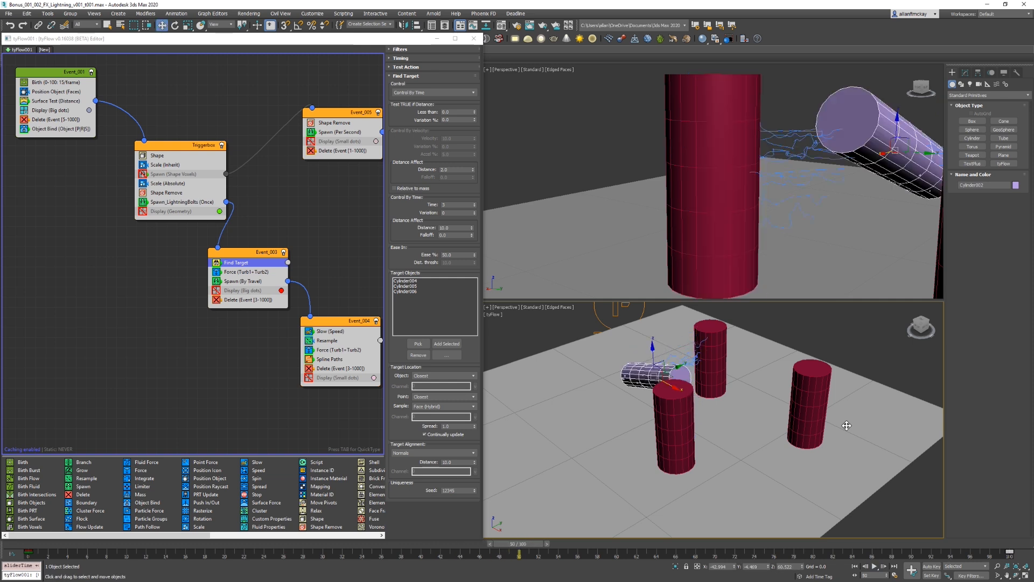
{"action": "left_click", "coordinate": [869, 378]}
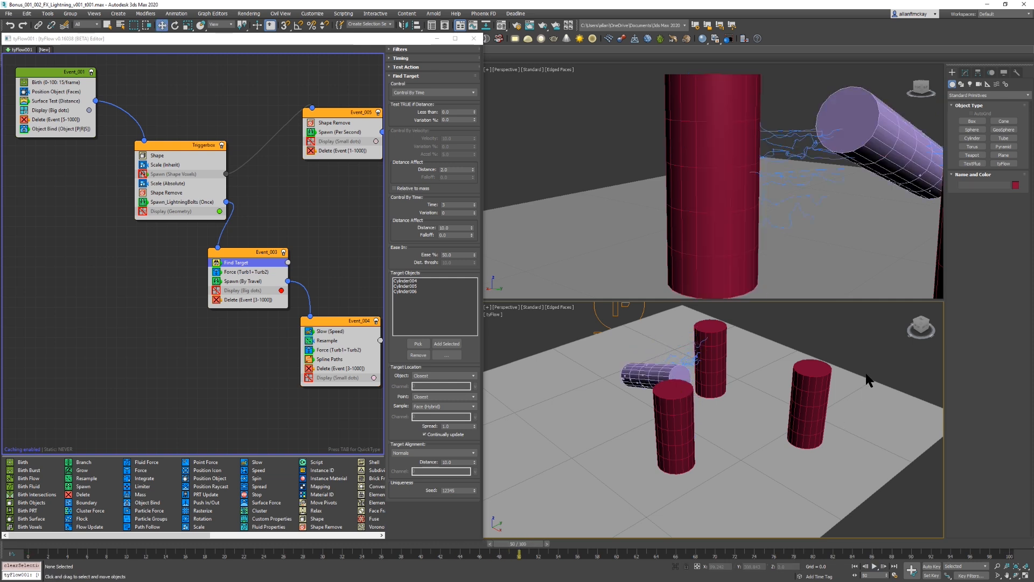
{"action": "key", "text": "slash"}
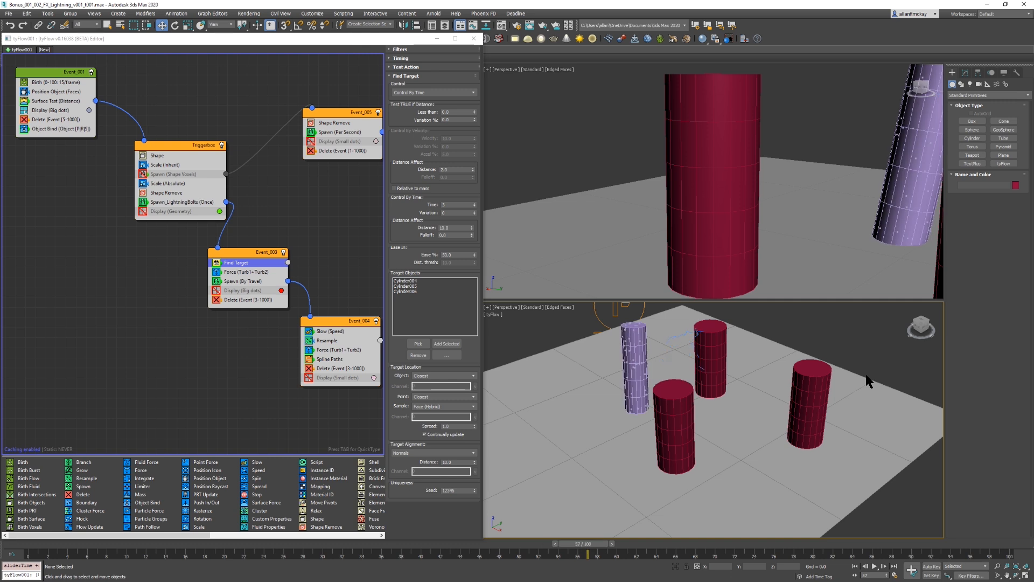
{"action": "key", "text": "Home"}
{"action": "key", "text": "slash"}
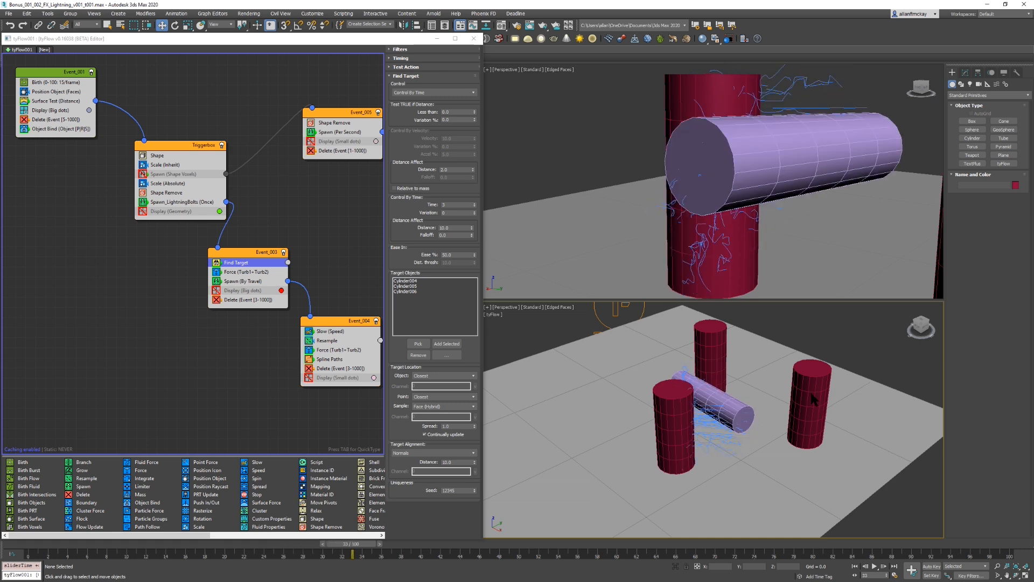
Step: Select the three upright cylinders in the lower perspective view and freeze them
{"action": "left_click", "coordinate": [669, 423]}
{"action": "key", "text": "z"}
{"action": "middle_click_drag", "start_coordinate": [669, 423], "coordinate": [781, 420], "text": "alt"}
{"action": "scroll", "coordinate": [741, 423], "scroll_direction": "down", "scroll_amount": 5}
{"action": "key", "text": "alt+z"}
{"action": "key", "text": "w"}
{"action": "left_click", "coordinate": [840, 360]}
{"action": "left_click", "coordinate": [778, 408]}
{"action": "key", "text": "6"}
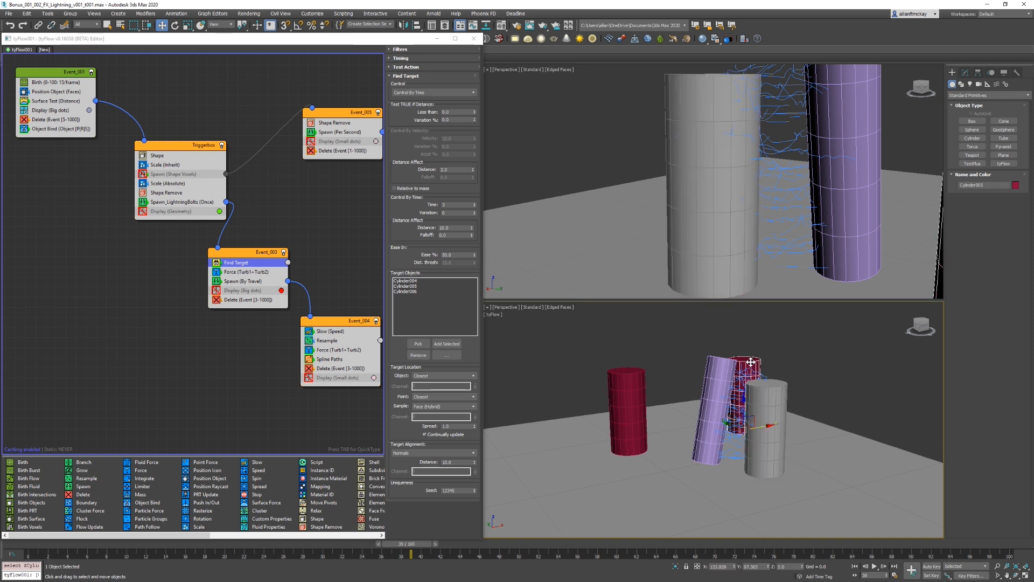
Step: Set the lower perspective view's shading to Clay and replay the simulation from frame 0 to examine the lightning
{"action": "left_click", "coordinate": [560, 308]}
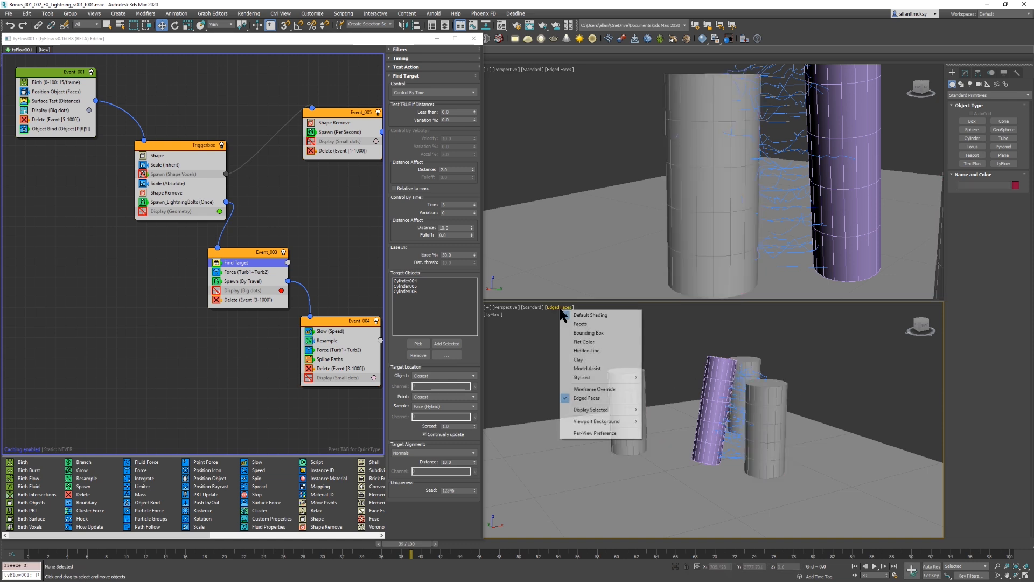
{"action": "left_click", "coordinate": [587, 359]}
{"action": "key", "text": "/"}
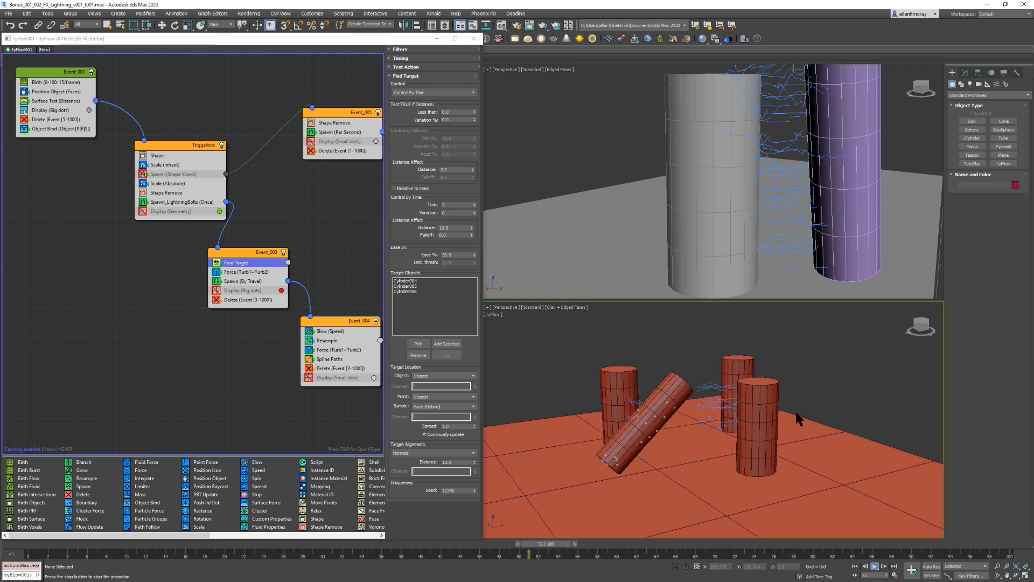
{"action": "key", "text": "/"}
{"action": "key", "text": "Home"}
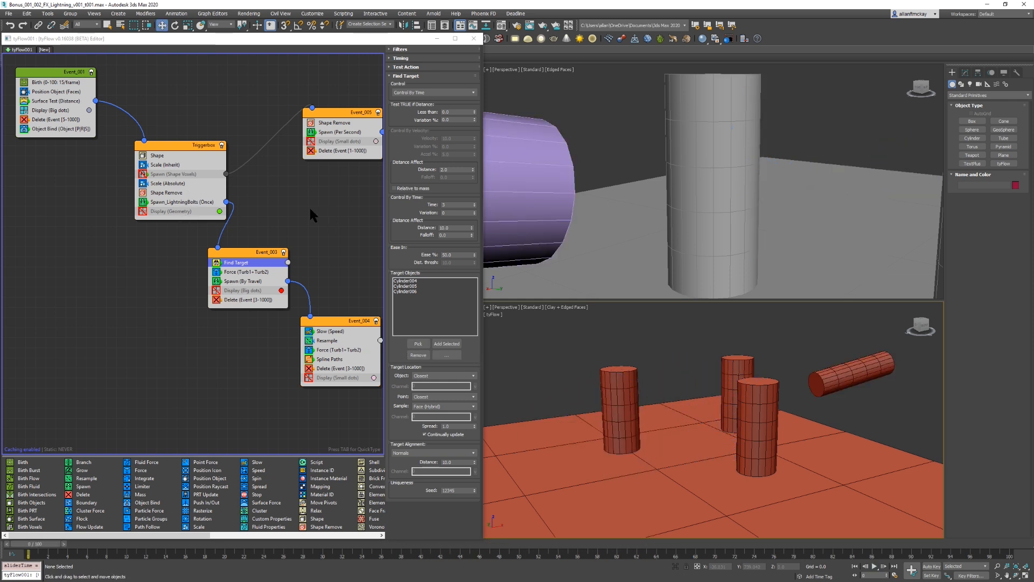
{"action": "middle_click_drag", "start_coordinate": [272, 186], "coordinate": [118, 218]}
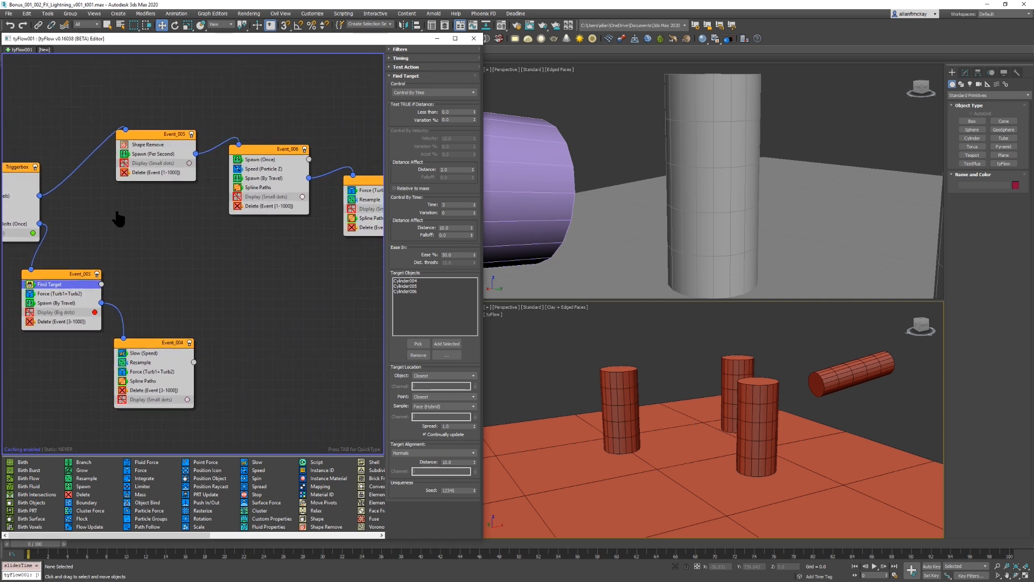
{"action": "middle_click_drag", "start_coordinate": [300, 272], "coordinate": [337, 286]}
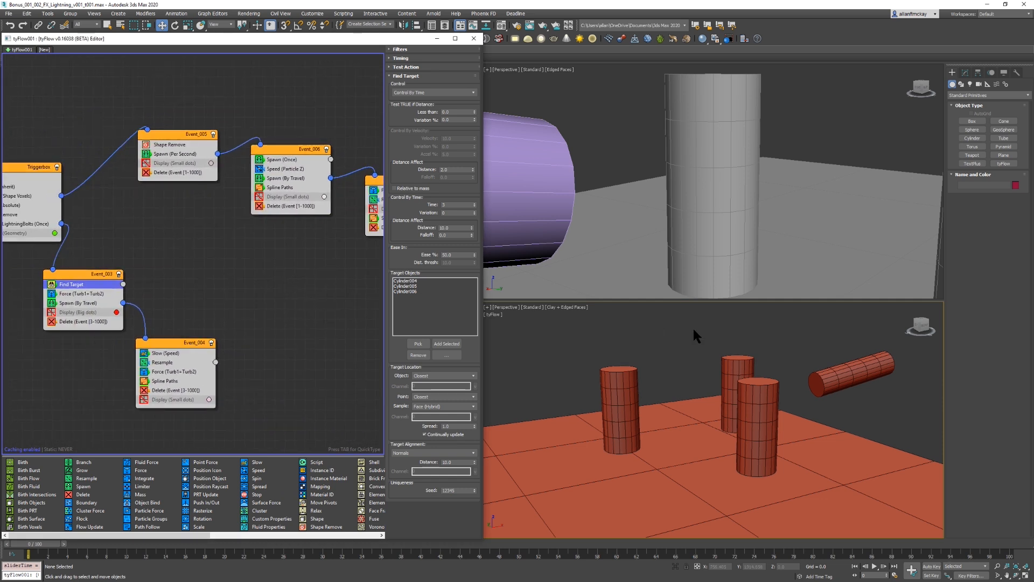
{"action": "left_click", "coordinate": [693, 328]}
{"action": "key", "text": "/"}
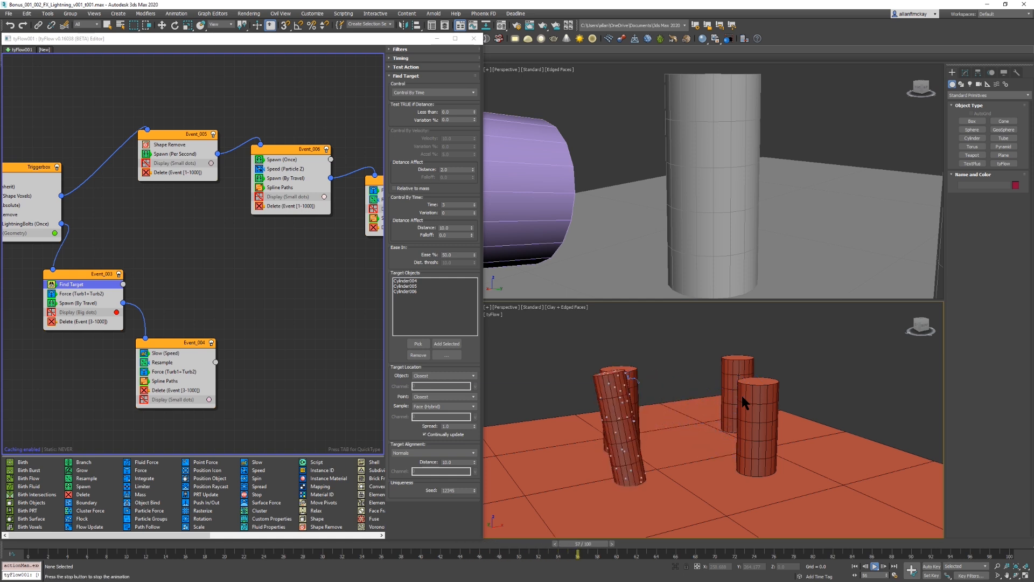
{"action": "key", "text": "slash"}
Step: Disable the Shape, Scale (Inherit), Scale (Absolute) and Shape Remove operators in the Triggerbox event and test the simulation from frame 0
{"action": "middle_click_drag", "start_coordinate": [108, 236], "coordinate": [284, 254]}
{"action": "left_click", "coordinate": [153, 213]}
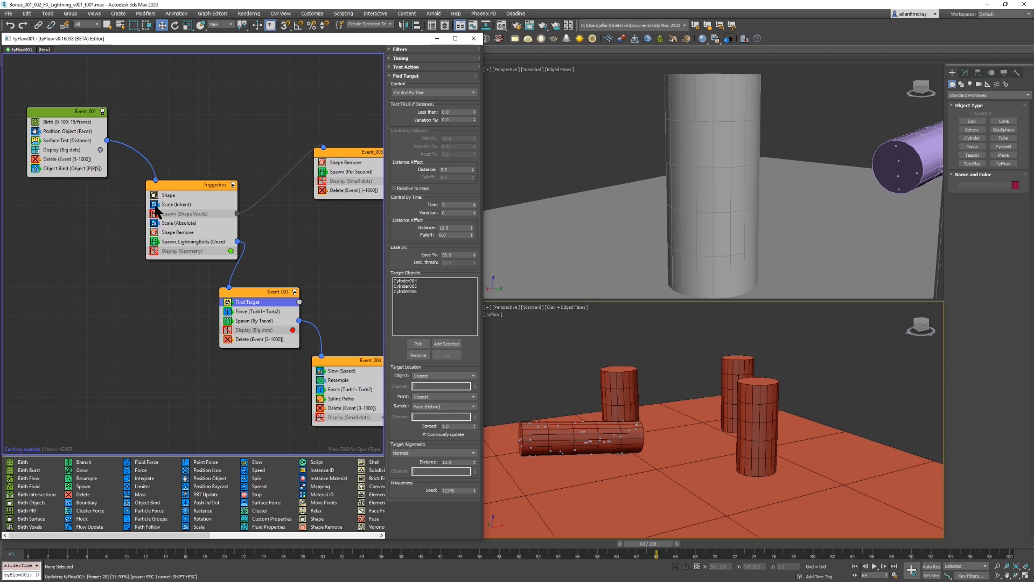
{"action": "key", "text": "Home"}
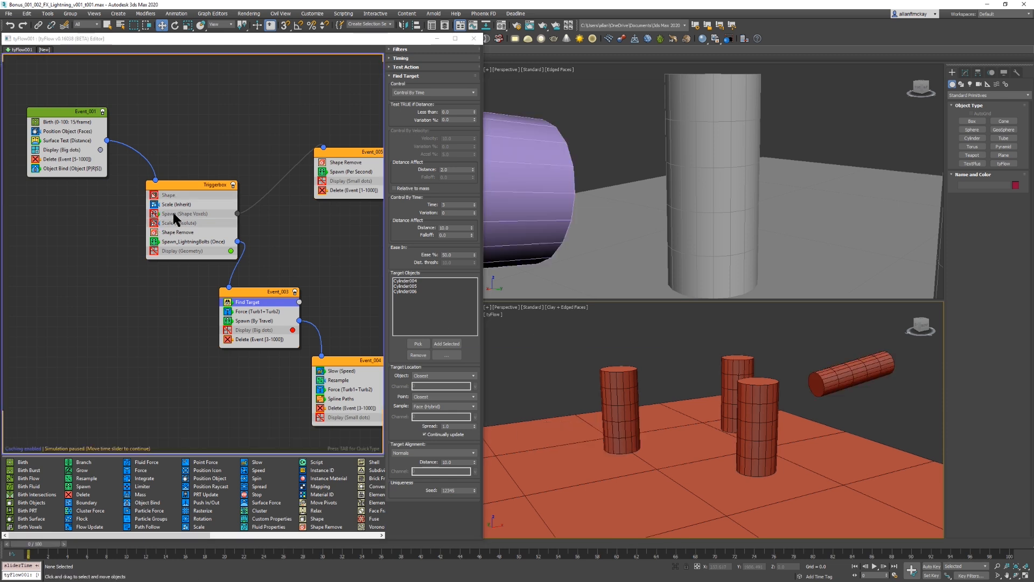
{"action": "left_click", "coordinate": [154, 205]}
{"action": "left_click", "coordinate": [154, 222]}
{"action": "left_click", "coordinate": [154, 232]}
{"action": "left_click", "coordinate": [635, 325]}
{"action": "key", "text": "slash"}
{"action": "key", "text": "slash"}
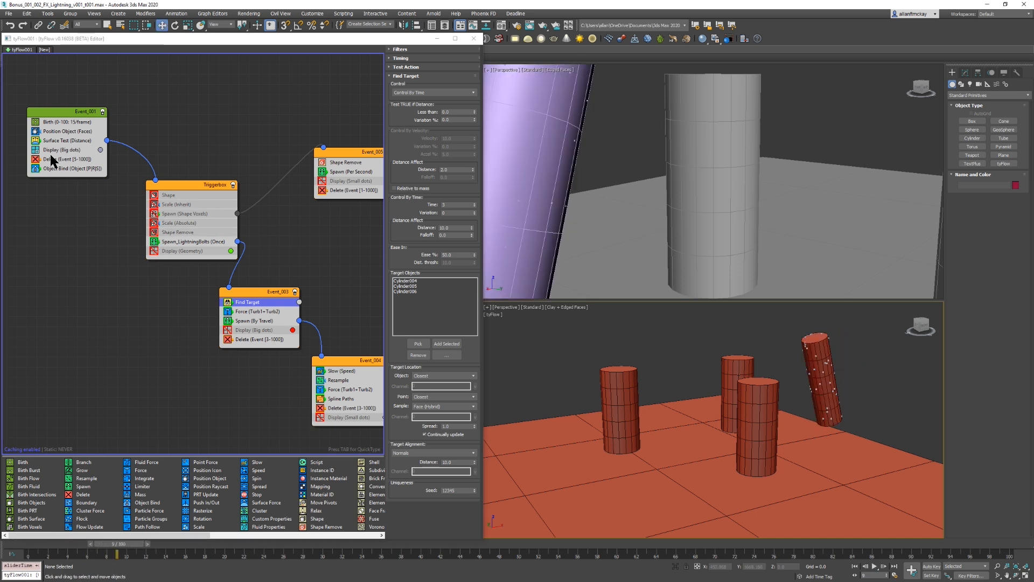
Step: Disable the Display (Big dots) operator in Event_001 and reposition the Triggerbox event between Event_001 and Event_003
{"action": "left_click", "coordinate": [36, 150]}
{"action": "left_click", "coordinate": [309, 211]}
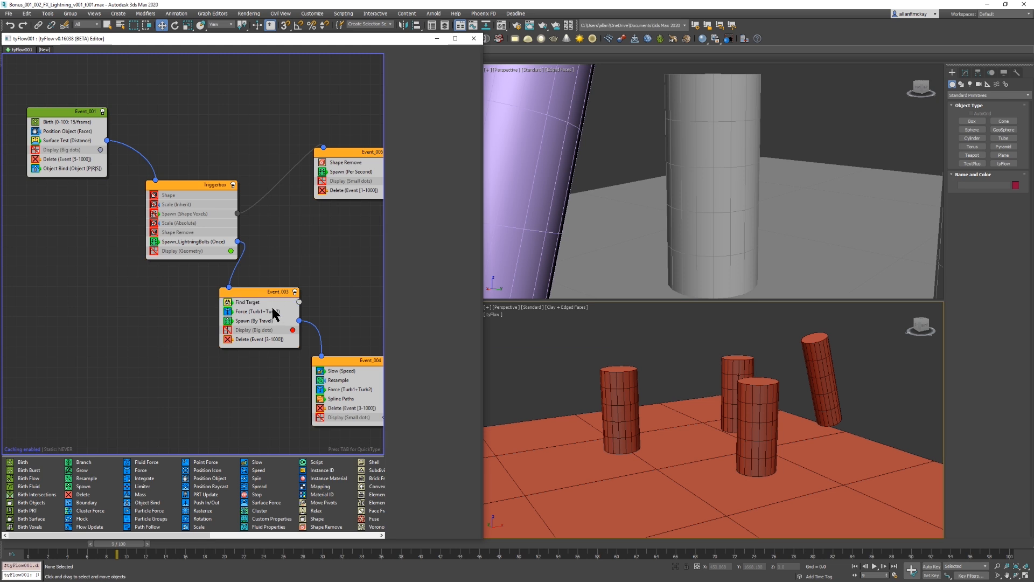
{"action": "left_click_drag", "start_coordinate": [179, 204], "coordinate": [190, 152]}
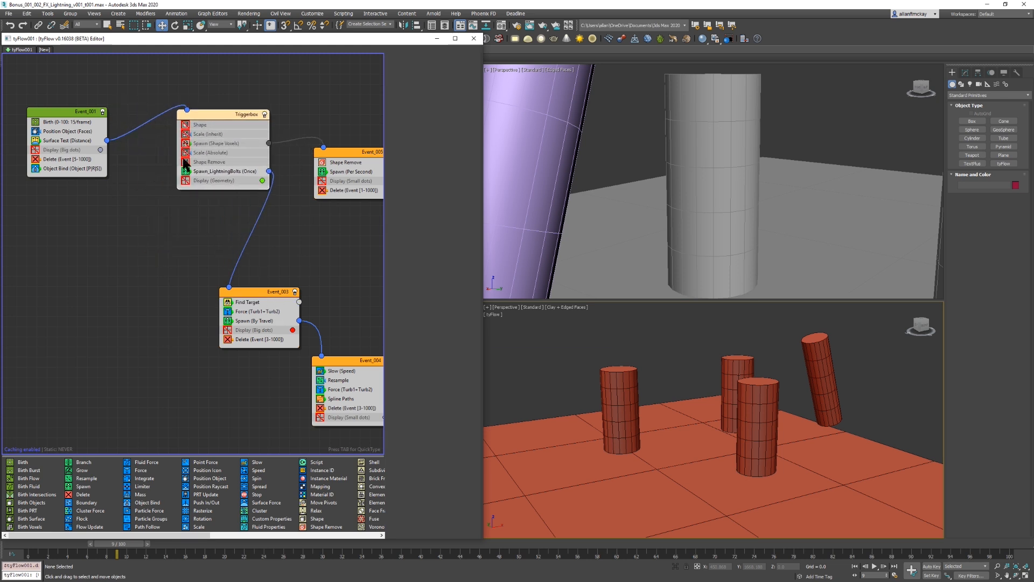
{"action": "left_click", "coordinate": [216, 171]}
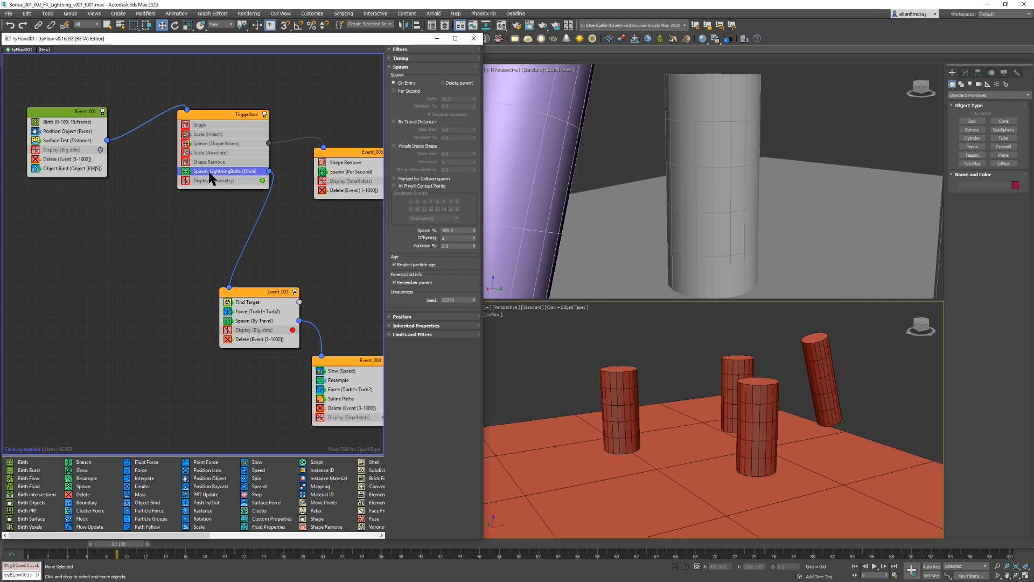
{"action": "left_click_drag", "start_coordinate": [210, 114], "coordinate": [163, 158]}
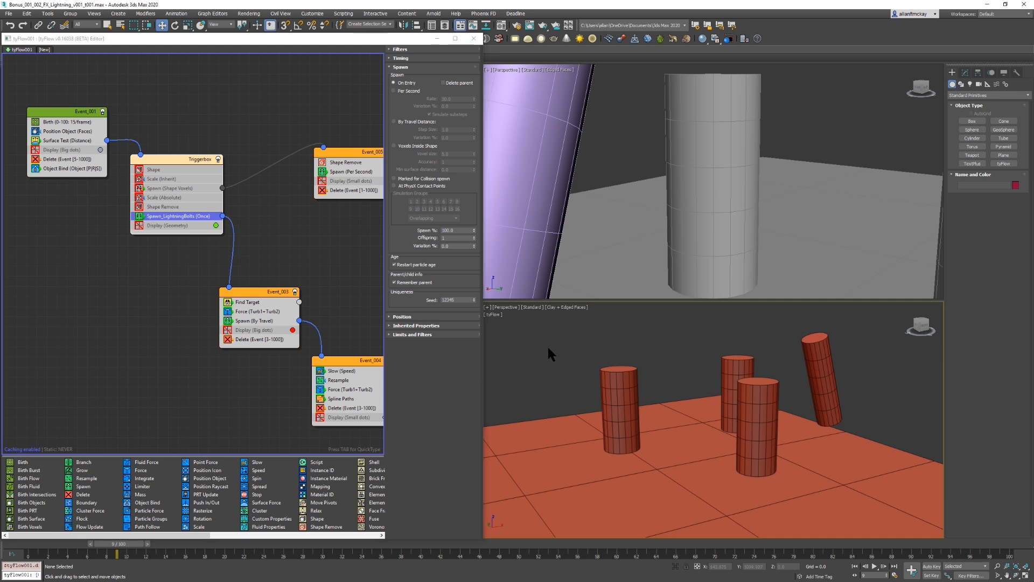
Step: Advance the simulation to frame 17 to check the lightning bolts, and rewind to frame 0
{"action": "key", "text": "period"}
{"action": "key", "text": "period"}
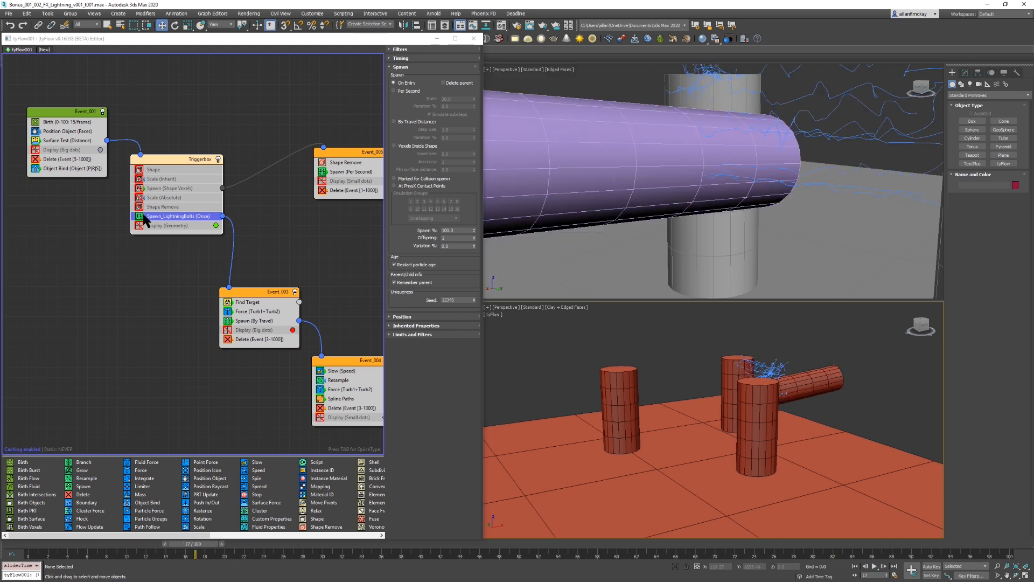
{"action": "key", "text": "Home"}
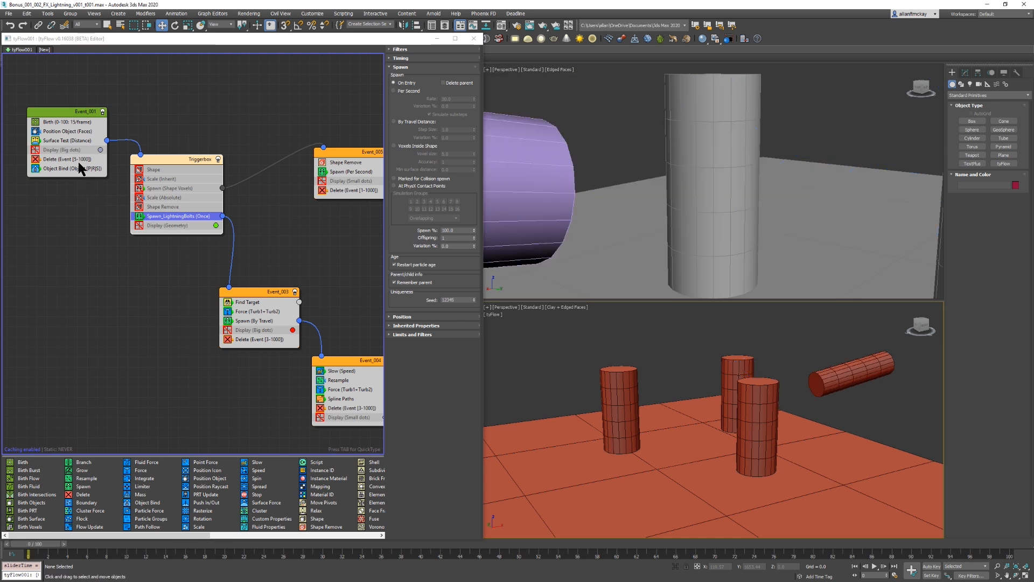
{"action": "left_click", "coordinate": [200, 140]}
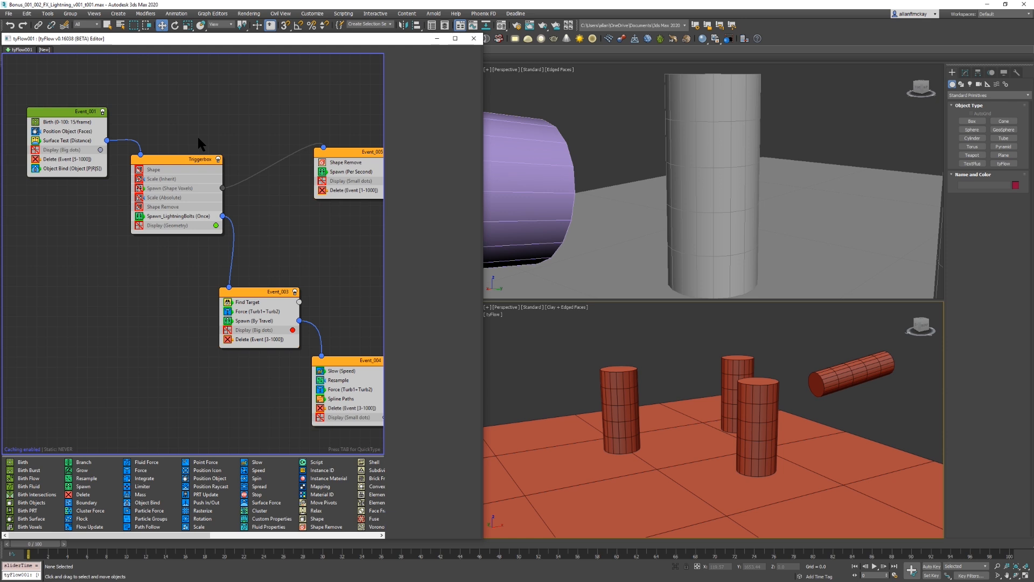
Step: Copy the Object Bind operator from Event_001 into the Triggerbox event and play the simulation to test it
{"action": "left_click", "coordinate": [64, 169]}
{"action": "right_click", "coordinate": [66, 173]}
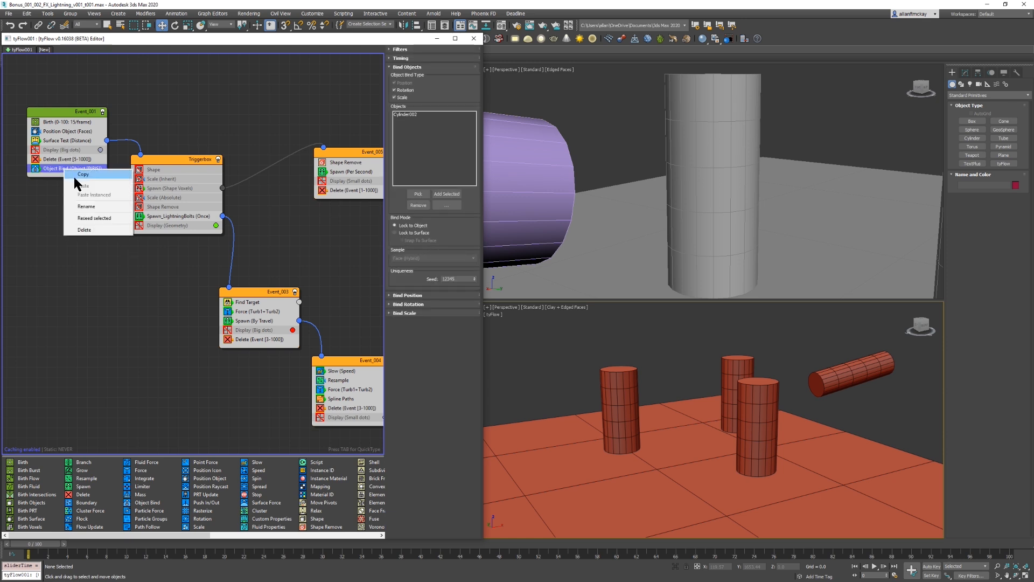
{"action": "right_click", "coordinate": [167, 224]}
{"action": "left_click", "coordinate": [186, 241]}
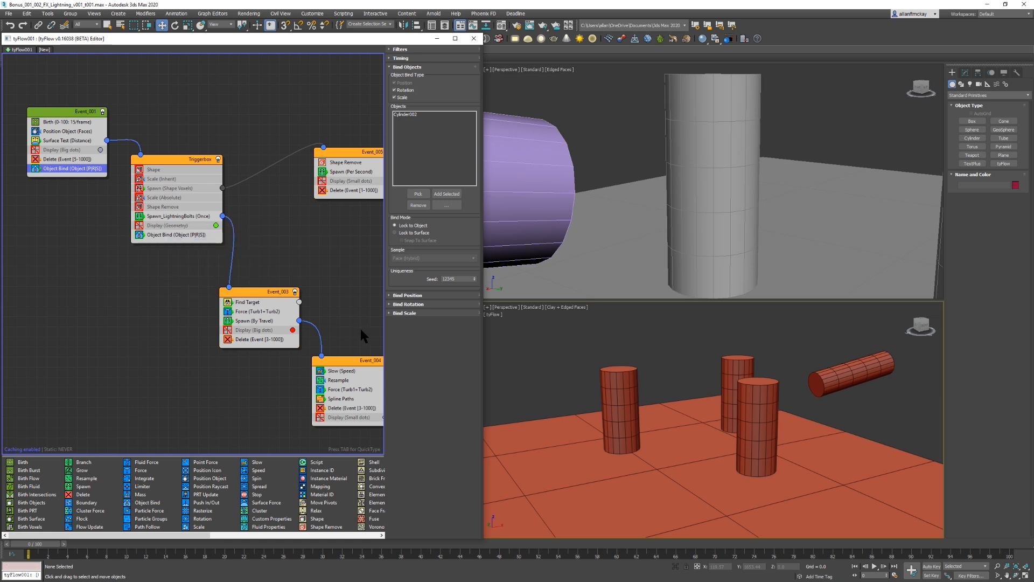
{"action": "key", "text": "slash"}
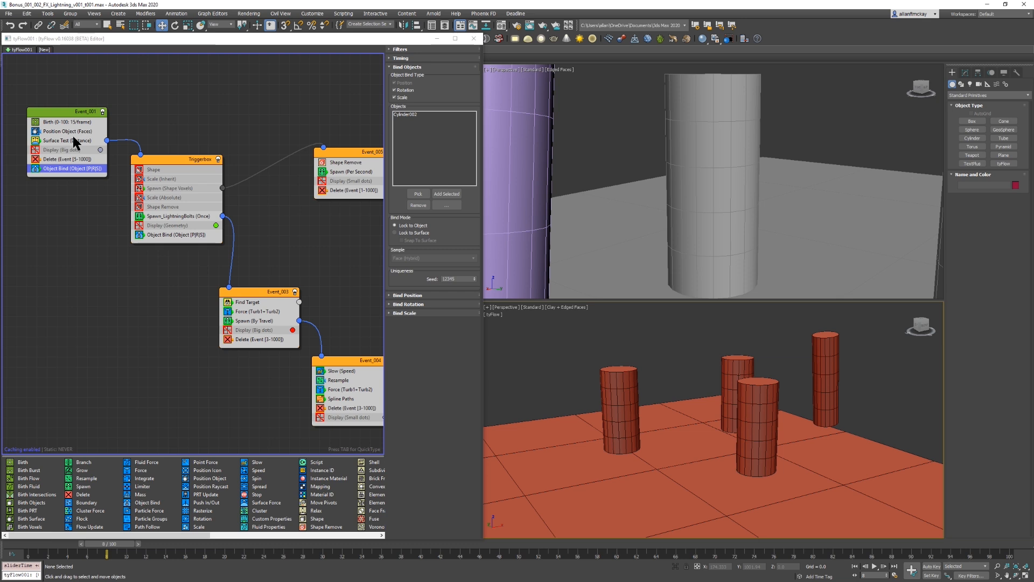
{"action": "left_click", "coordinate": [180, 235]}
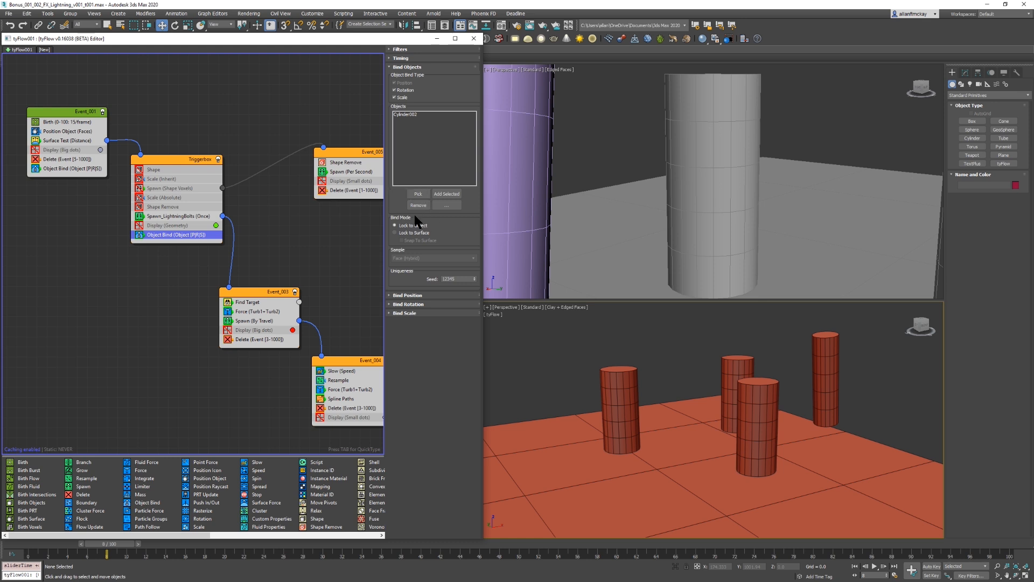
{"action": "key", "text": "/"}
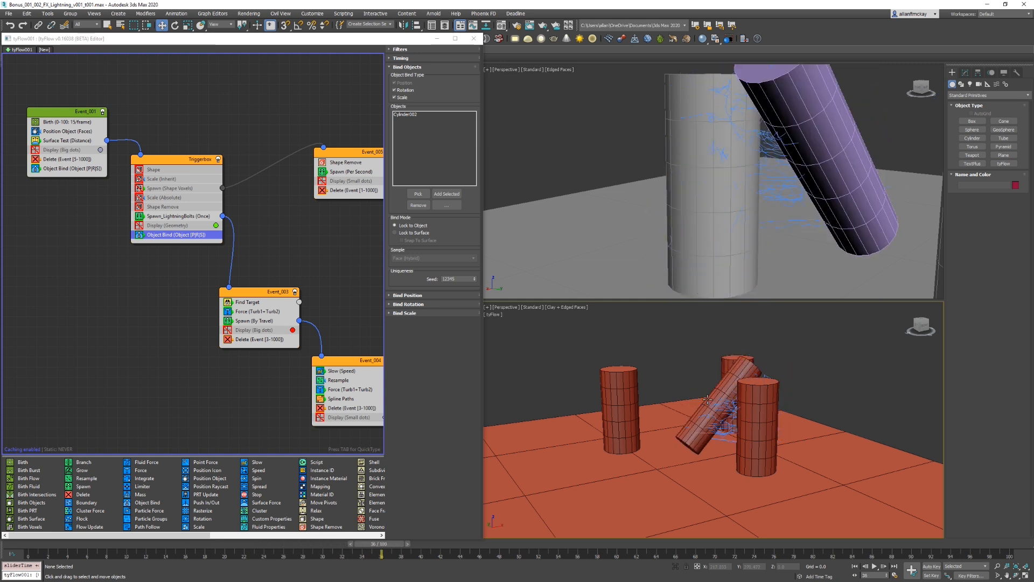
Step: Enable Display (Geometry) in the Triggerbox event, advance to frame 43 to examine the bound particles, and rewind to frame 0
{"action": "left_click", "coordinate": [144, 225]}
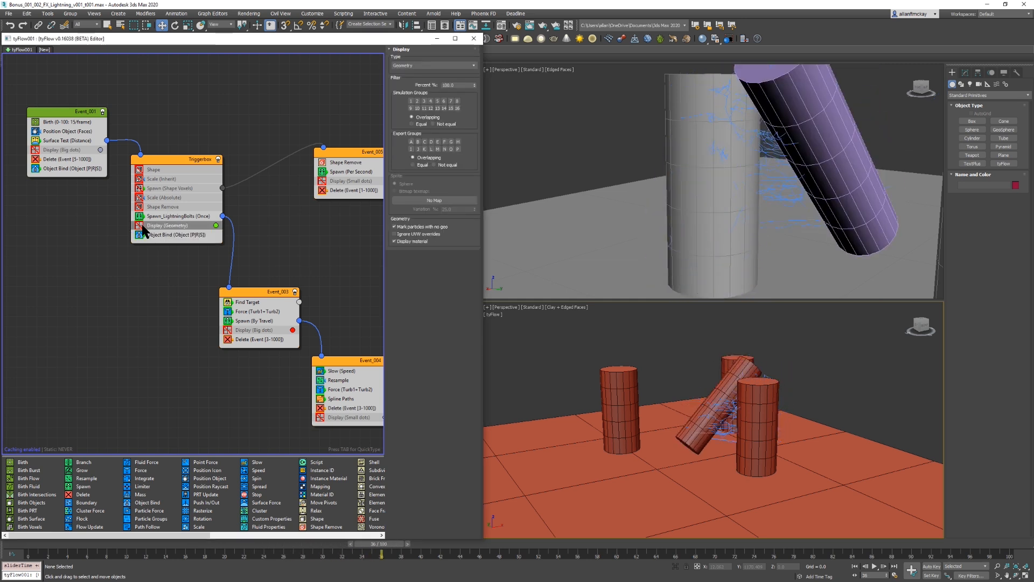
{"action": "left_click", "coordinate": [142, 227]}
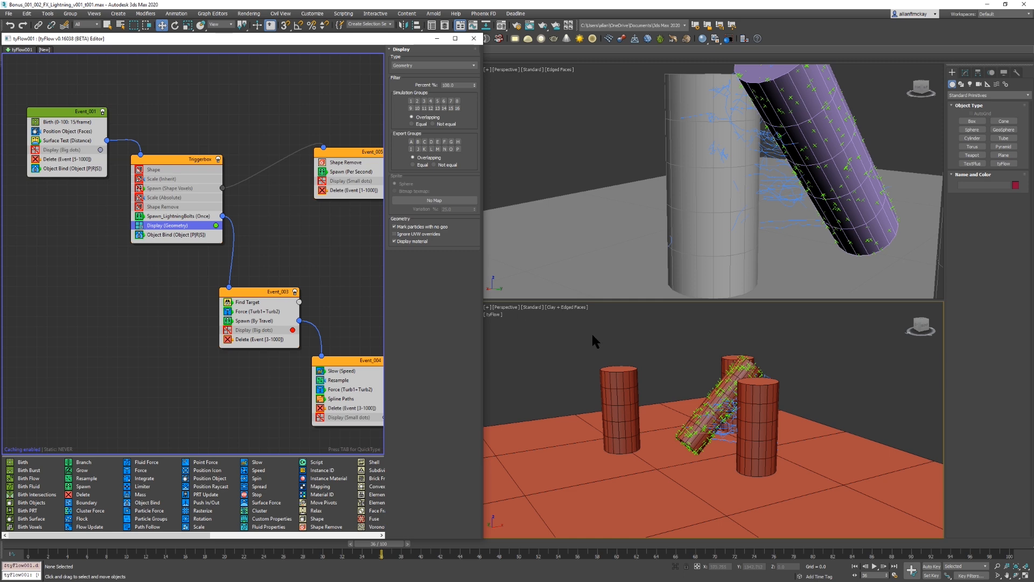
{"action": "left_click", "coordinate": [624, 339]}
{"action": "key", "text": "period"}
{"action": "key", "text": "period"}
{"action": "key", "text": "period"}
{"action": "key", "text": "period"}
{"action": "key", "text": "period"}
{"action": "key", "text": "period"}
{"action": "key", "text": "period"}
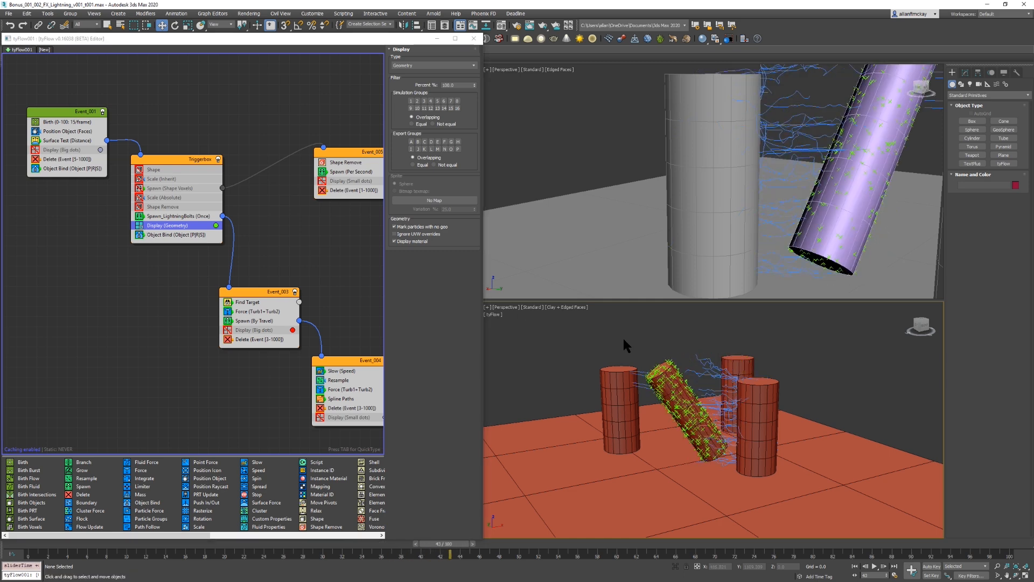
{"action": "key", "text": "Home"}
Step: Copy the Delete operator from Event_001 and paste it into the Triggerbox event
{"action": "left_click", "coordinate": [228, 246]}
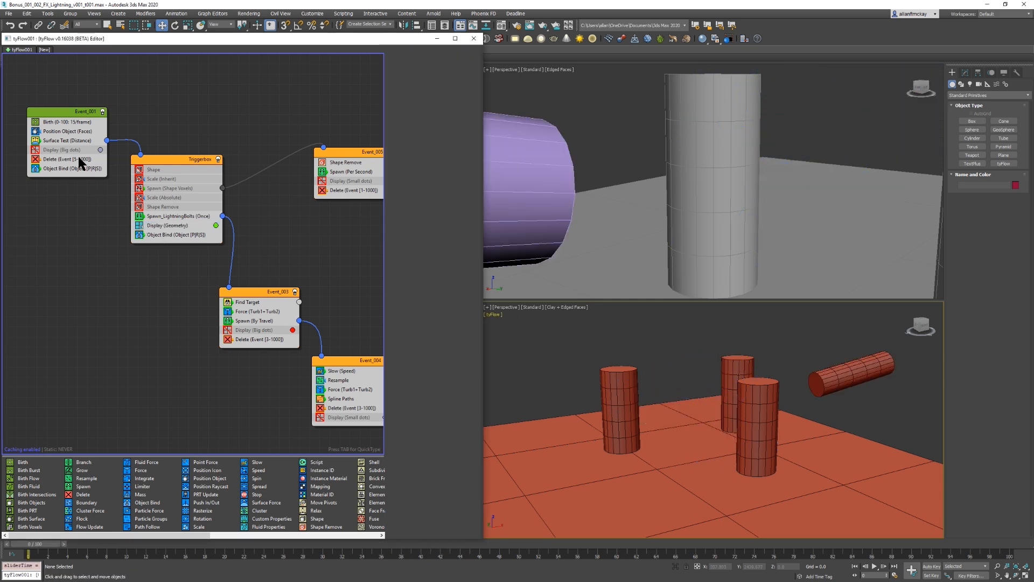
{"action": "right_click", "coordinate": [81, 158]}
{"action": "left_click", "coordinate": [90, 164]}
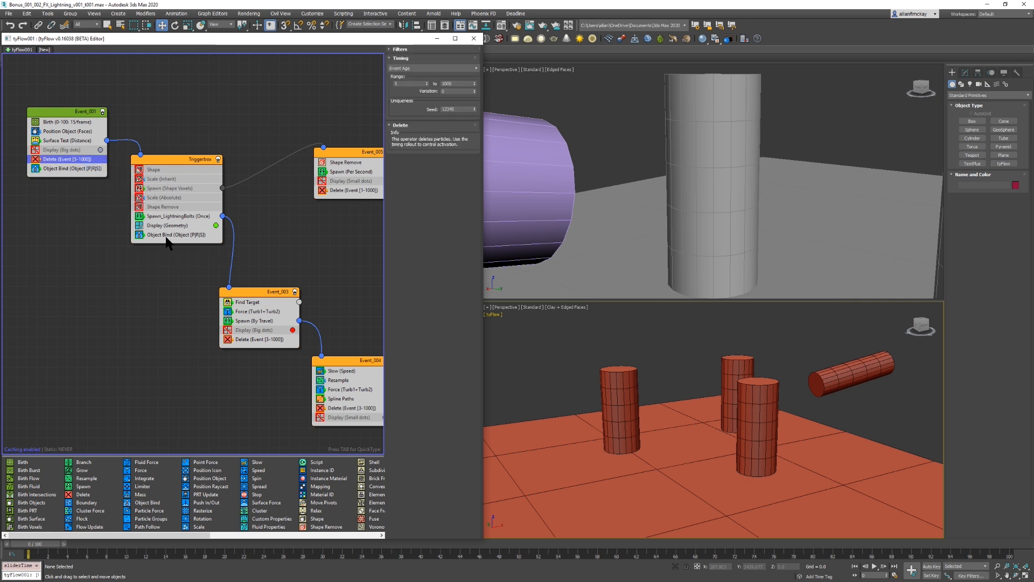
{"action": "right_click", "coordinate": [169, 241]}
{"action": "left_click", "coordinate": [186, 254]}
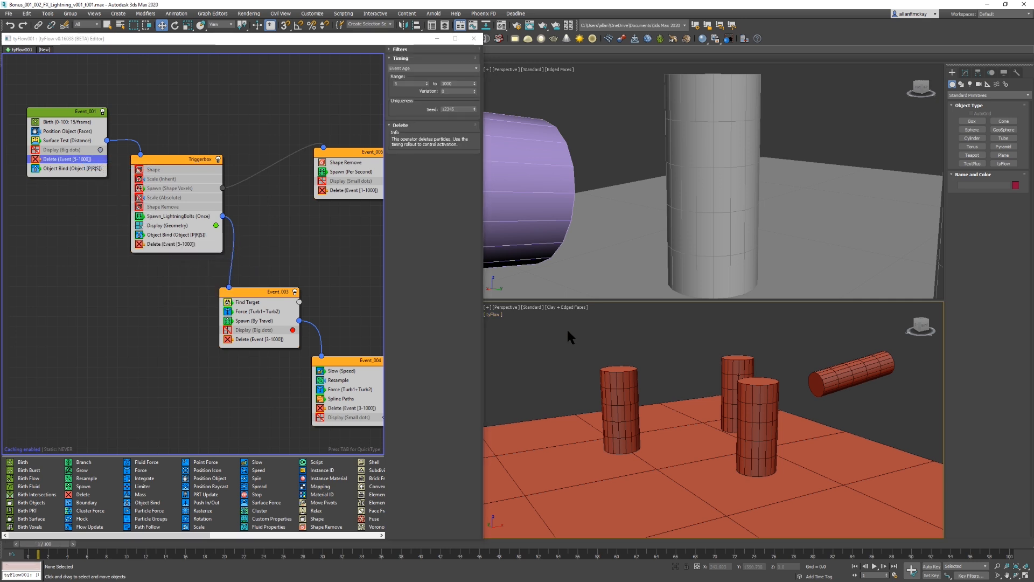
Step: Test the simulation, disable Spline Paths in Event_004, and replay it to frame 35 to check the particles on the animated cylinder
{"action": "key", "text": "/"}
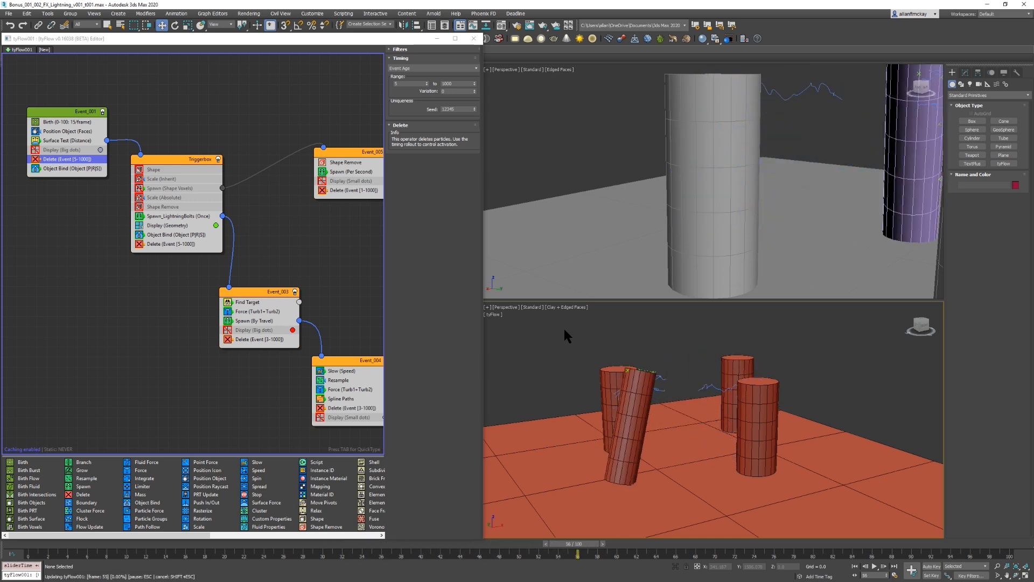
{"action": "key", "text": "Home"}
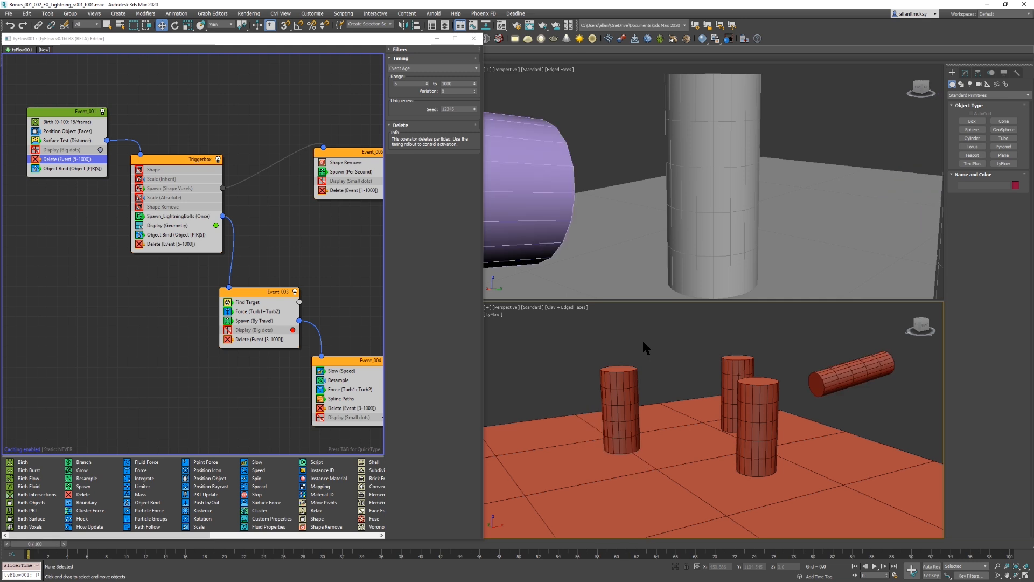
{"action": "left_click", "coordinate": [320, 399]}
{"action": "left_click", "coordinate": [563, 355]}
{"action": "key", "text": "/"}
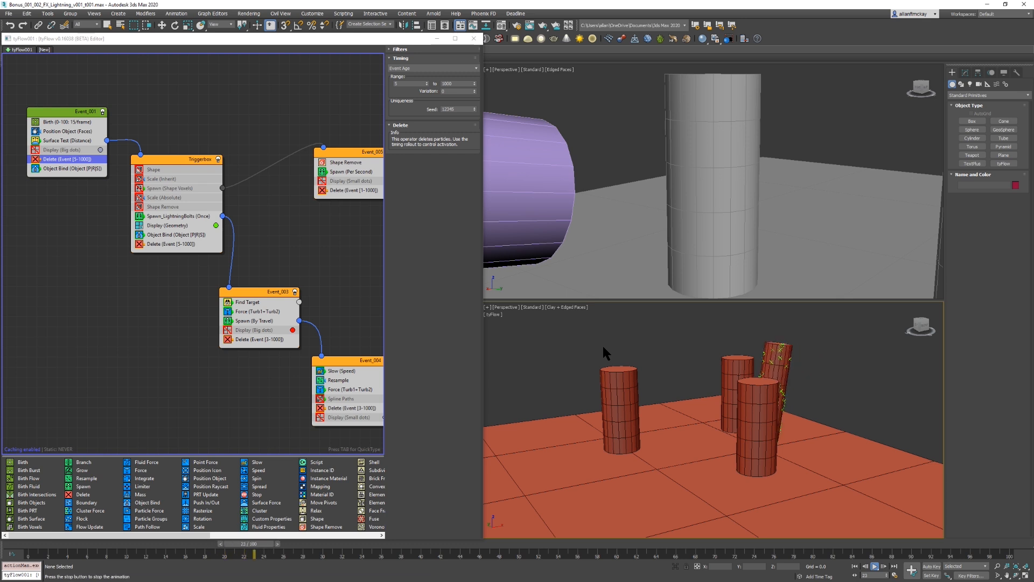
{"action": "key", "text": "/"}
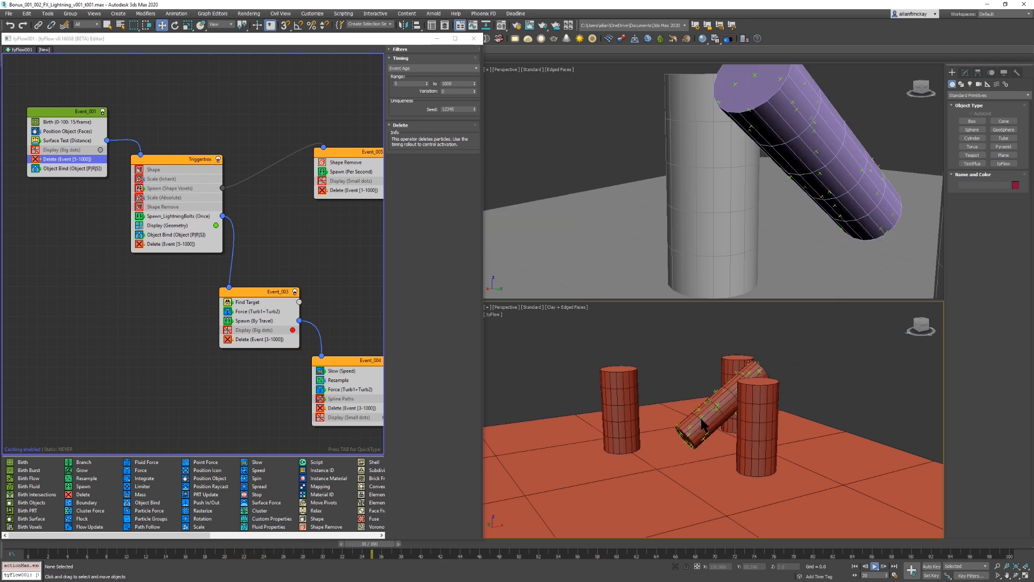
Step: Enable Display (Big dots) in Event_003 and change its particle colour to light blue
{"action": "left_click", "coordinate": [228, 331]}
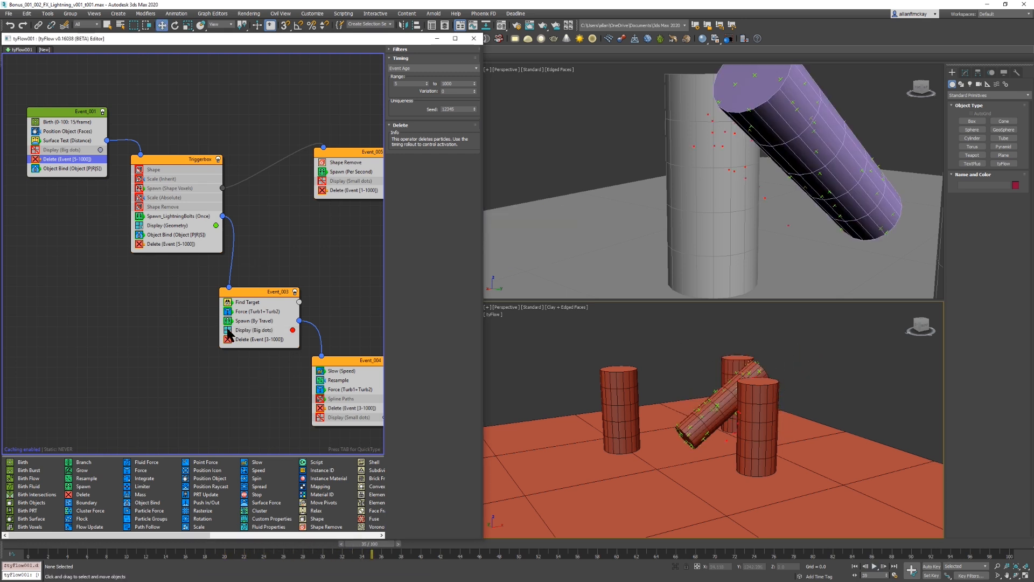
{"action": "left_click", "coordinate": [242, 331]}
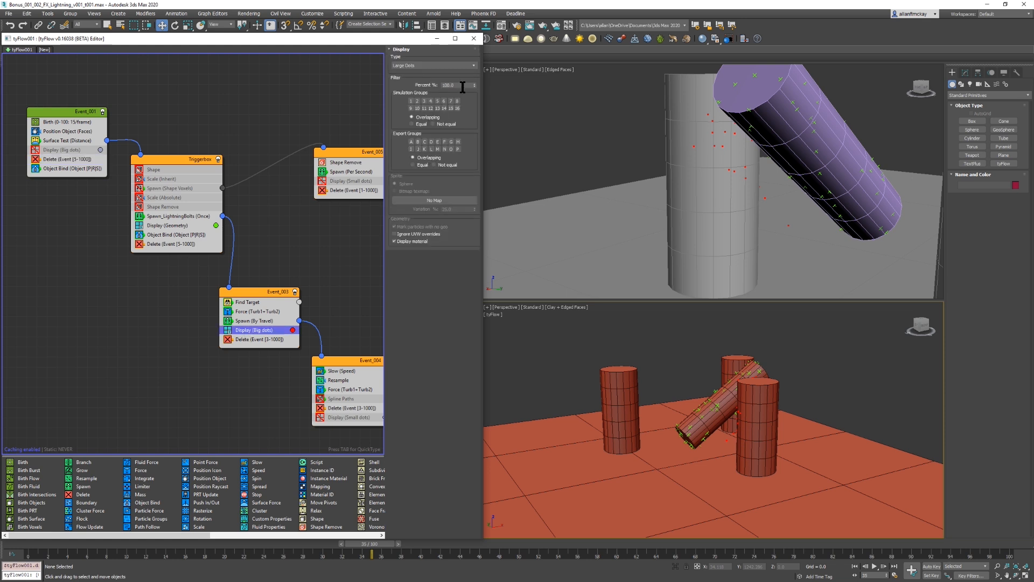
{"action": "left_click", "coordinate": [293, 330]}
{"action": "left_click_drag", "start_coordinate": [226, 310], "coordinate": [226, 317]}
{"action": "left_click", "coordinate": [295, 329]}
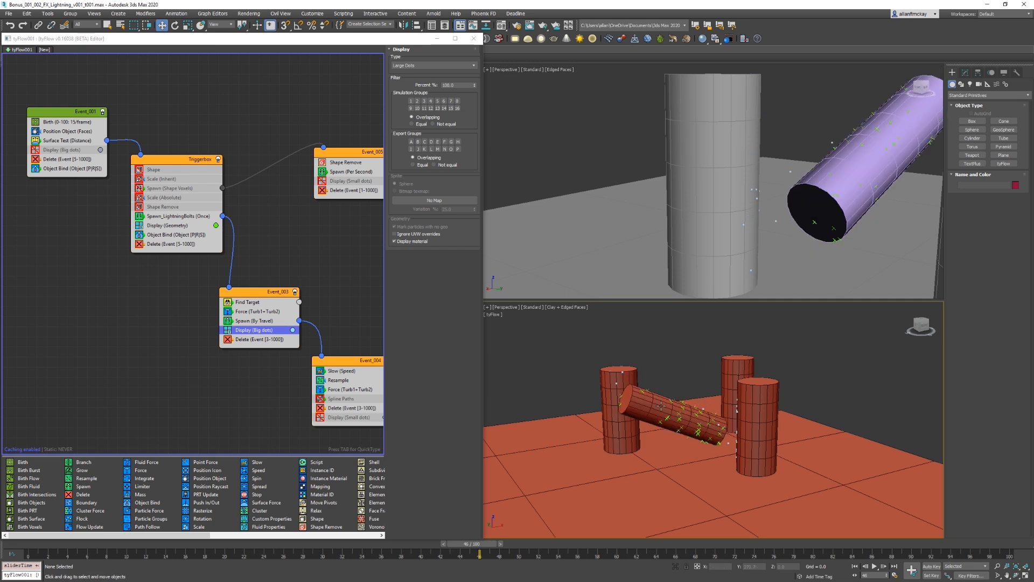
Step: Set the Ease of the Find Target operator in Event_003 to 20%
{"action": "left_click", "coordinate": [247, 303]}
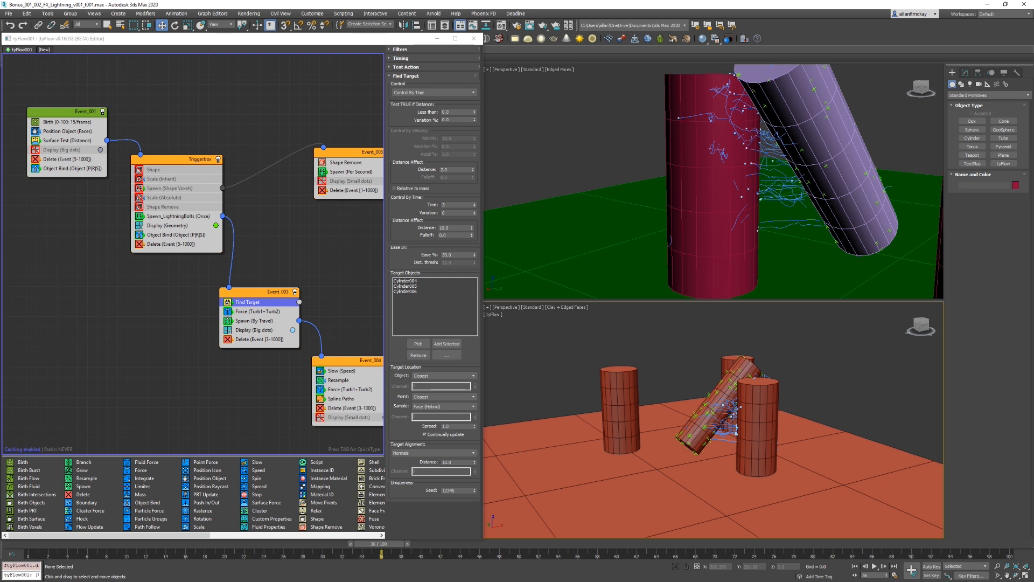
{"action": "double_click", "coordinate": [452, 255]}
{"action": "type", "text": "20"}
{"action": "key", "text": "Return"}
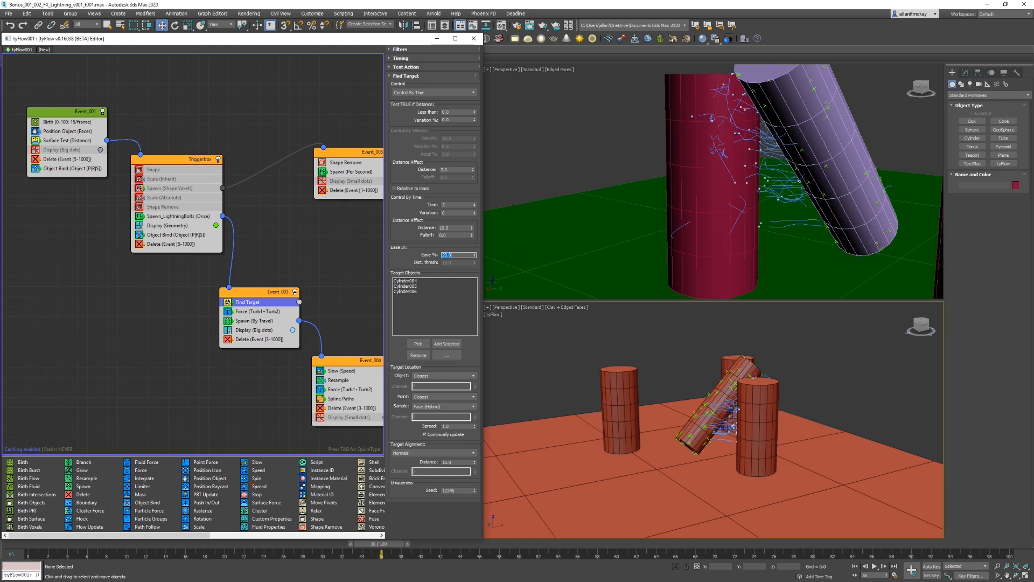
Step: Run the simulation on from frame 36 to examine the bolts with the new Find Target settings, and rewind to frame 0
{"action": "double_click", "coordinate": [454, 205]}
{"action": "key", "text": "period"}
{"action": "key", "text": "period"}
{"action": "key", "text": "period"}
{"action": "key", "text": "period"}
{"action": "key", "text": "period"}
{"action": "key", "text": "period"}
{"action": "key", "text": "period"}
{"action": "key", "text": "period"}
{"action": "key", "text": "period"}
{"action": "key", "text": "period"}
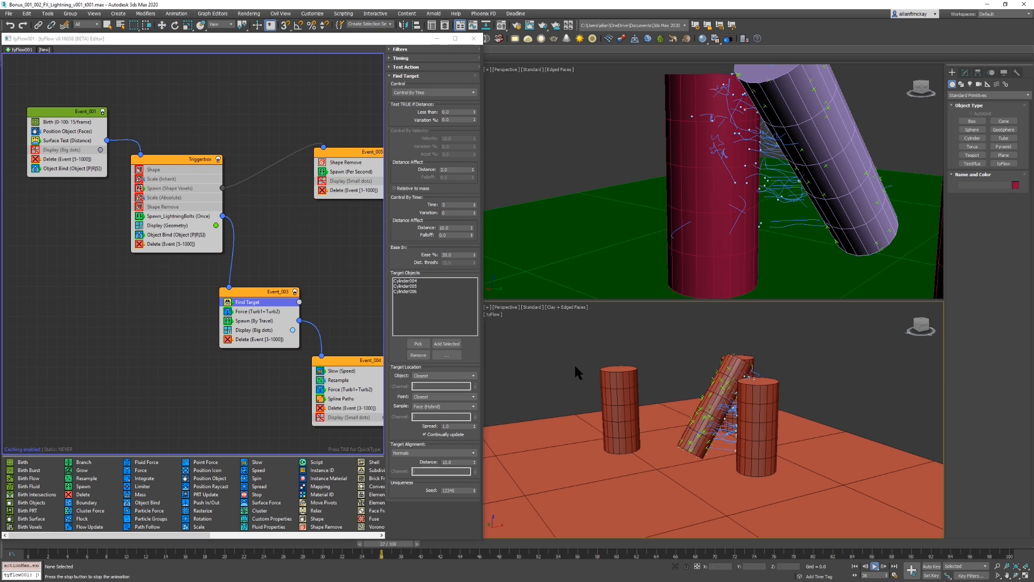
{"action": "key", "text": "period"}
{"action": "key", "text": "period"}
{"action": "key", "text": "period"}
{"action": "key", "text": "period"}
{"action": "key", "text": "period"}
{"action": "key", "text": "period"}
{"action": "key", "text": "period"}
{"action": "key", "text": "period"}
{"action": "key", "text": "period"}
{"action": "key", "text": "period"}
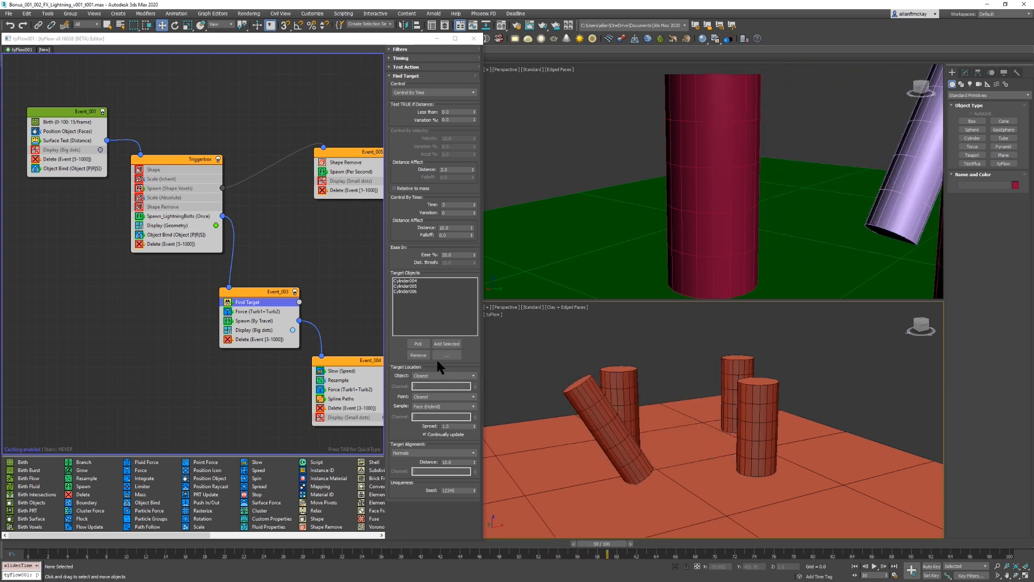
{"action": "key", "text": "Home"}
{"action": "key", "text": "period"}
{"action": "key", "text": "period"}
{"action": "key", "text": "period"}
{"action": "key", "text": "period"}
{"action": "key", "text": "period"}
{"action": "key", "text": "period"}
{"action": "key", "text": "period"}
{"action": "key", "text": "period"}
{"action": "key", "text": "period"}
{"action": "key", "text": "period"}
{"action": "key", "text": "period"}
{"action": "key", "text": "period"}
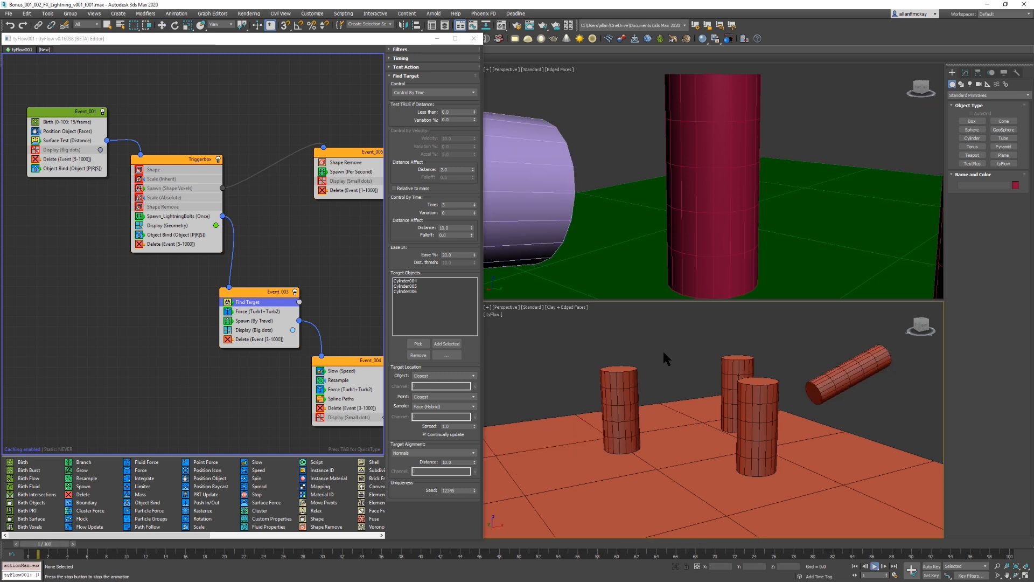
{"action": "key", "text": "Home"}
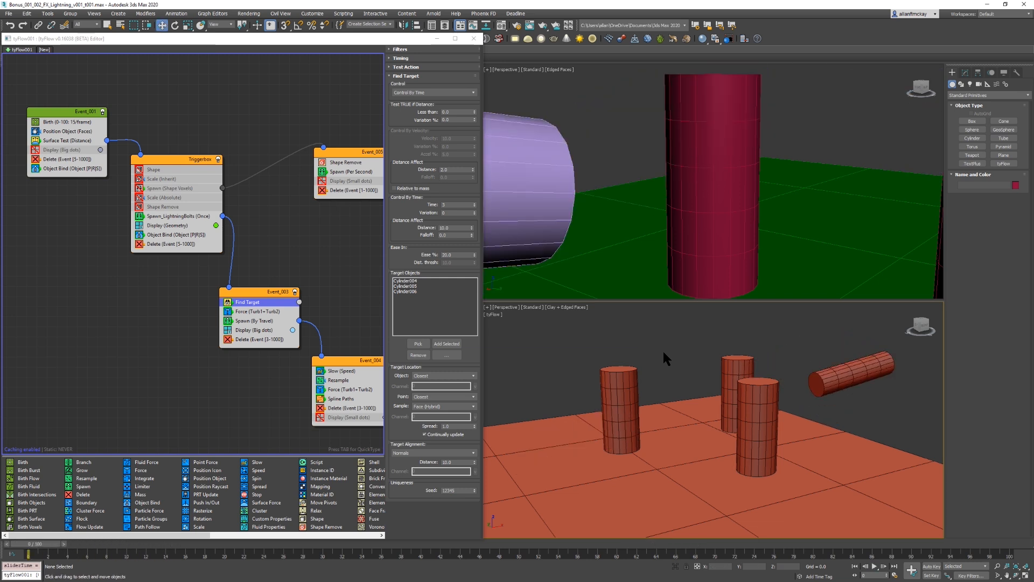
Step: Select the nearest upright cylinder and advance the simulation to frame 15 to examine the bolts arcing between the cylinders
{"action": "left_click", "coordinate": [746, 376]}
{"action": "key", "text": "z"}
{"action": "middle_click_drag", "start_coordinate": [746, 377], "coordinate": [695, 430], "text": "alt"}
{"action": "middle_click_drag", "start_coordinate": [695, 431], "coordinate": [738, 429], "text": "ctrl+alt"}
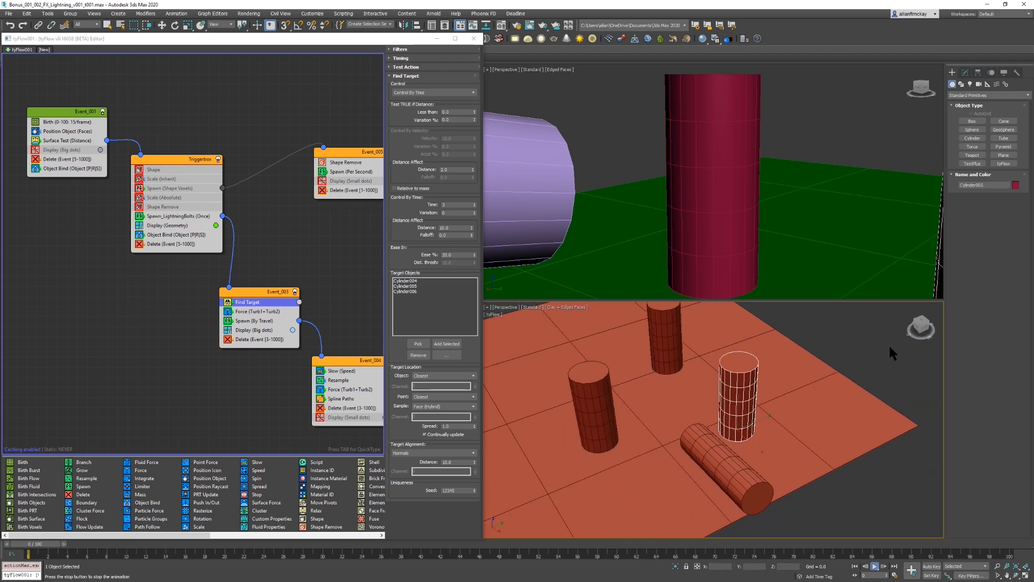
{"action": "key", "text": "period"}
{"action": "key", "text": "period"}
{"action": "key", "text": "period"}
{"action": "key", "text": "period"}
{"action": "key", "text": "period"}
{"action": "key", "text": "period"}
{"action": "key", "text": "period"}
{"action": "key", "text": "period"}
{"action": "key", "text": "period"}
{"action": "key", "text": "period"}
{"action": "key", "text": "period"}
{"action": "key", "text": "period"}
{"action": "key", "text": "period"}
{"action": "key", "text": "period"}
{"action": "key", "text": "period"}
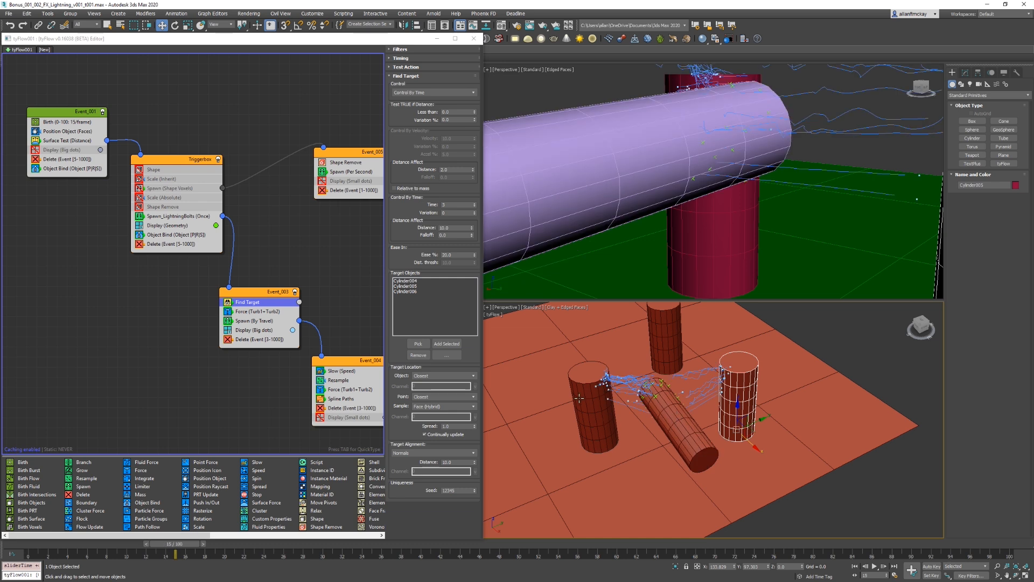
Step: Move Event_004 and Event_003 higher in the flow graph to open up space below them
{"action": "left_click", "coordinate": [318, 280]}
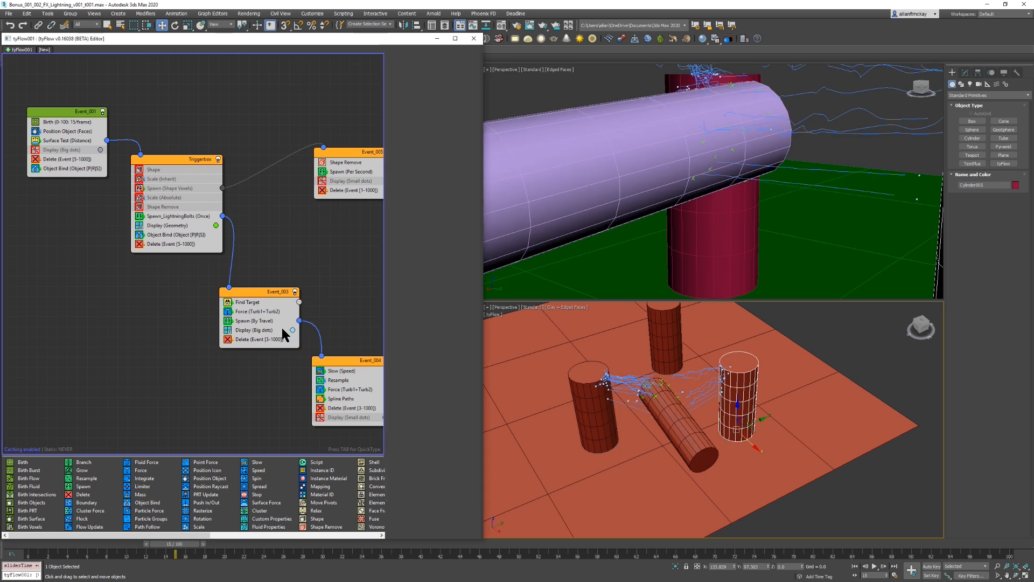
{"action": "left_click_drag", "start_coordinate": [339, 360], "coordinate": [379, 306]}
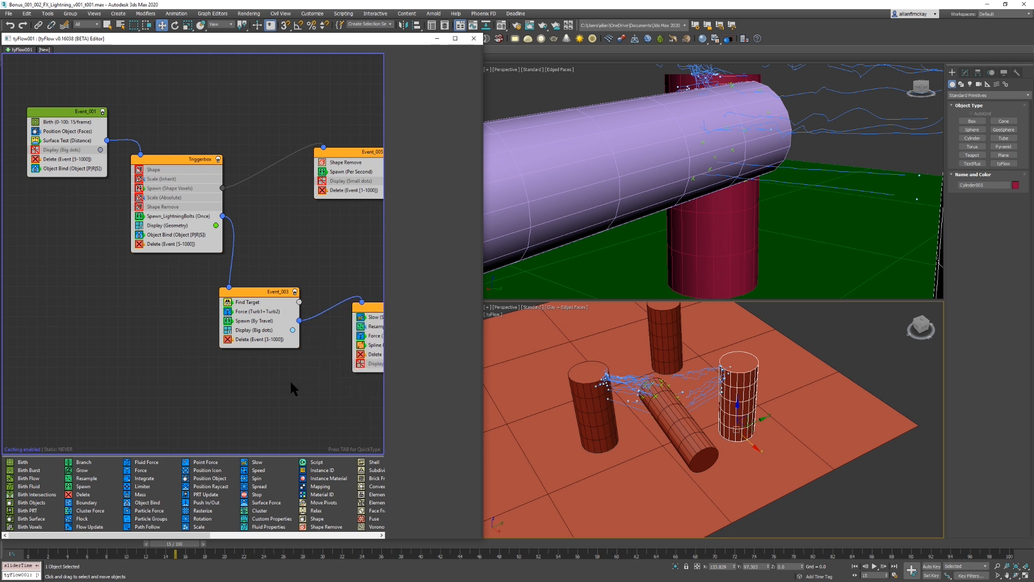
{"action": "left_click_drag", "start_coordinate": [261, 302], "coordinate": [267, 275]}
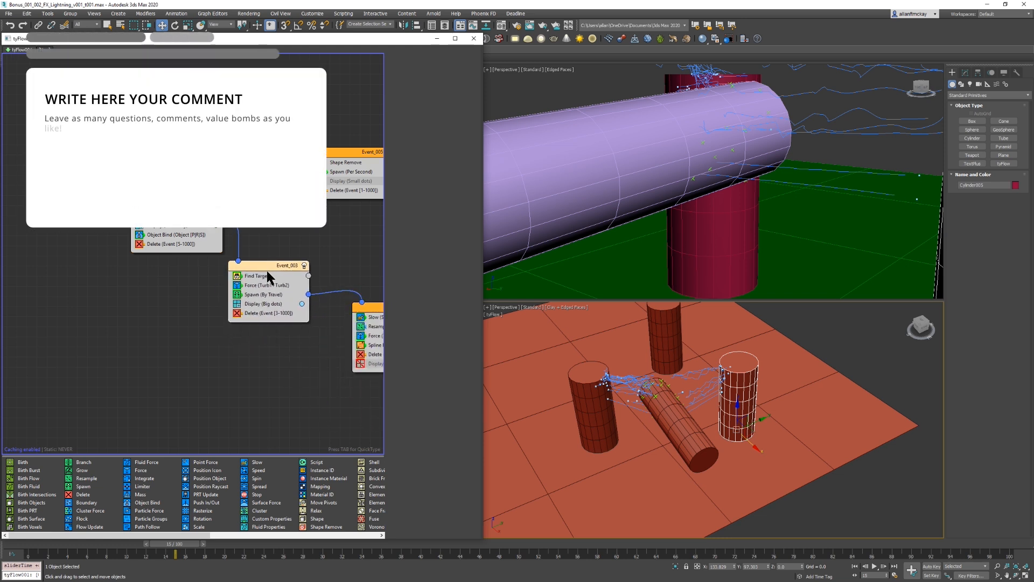
Step: Add a Spawn operator to Event_003 and place it directly above the Delete operator
{"action": "left_click", "coordinate": [258, 324]}
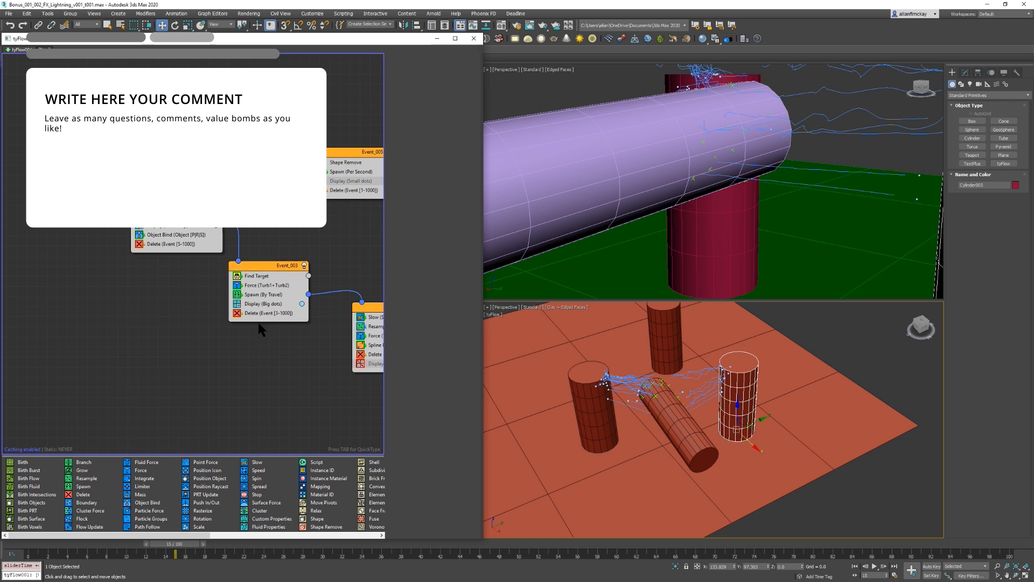
{"action": "left_click", "coordinate": [278, 264]}
{"action": "key", "text": "Tab"}
{"action": "type", "text": "spaw"}
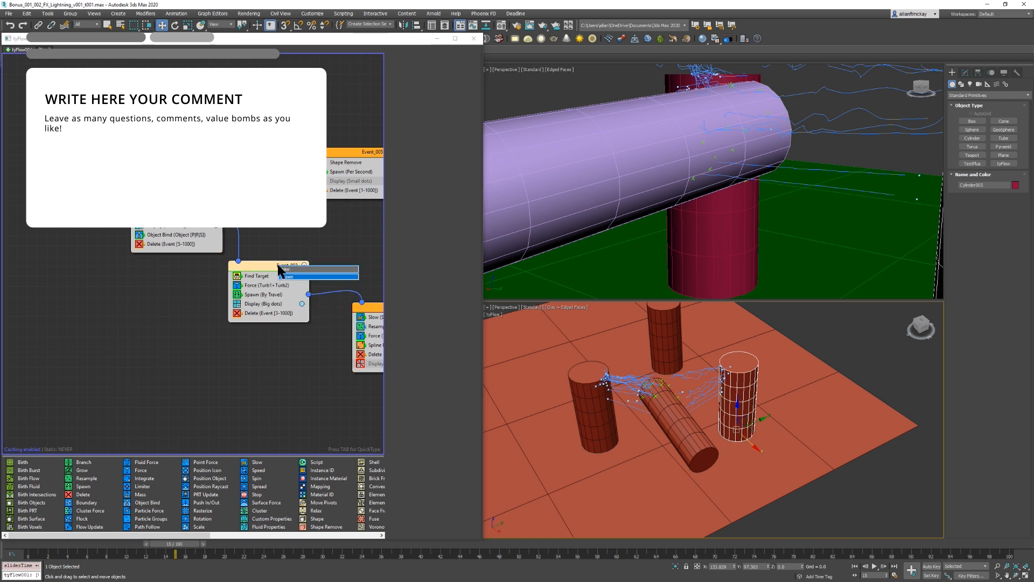
{"action": "key", "text": "Return"}
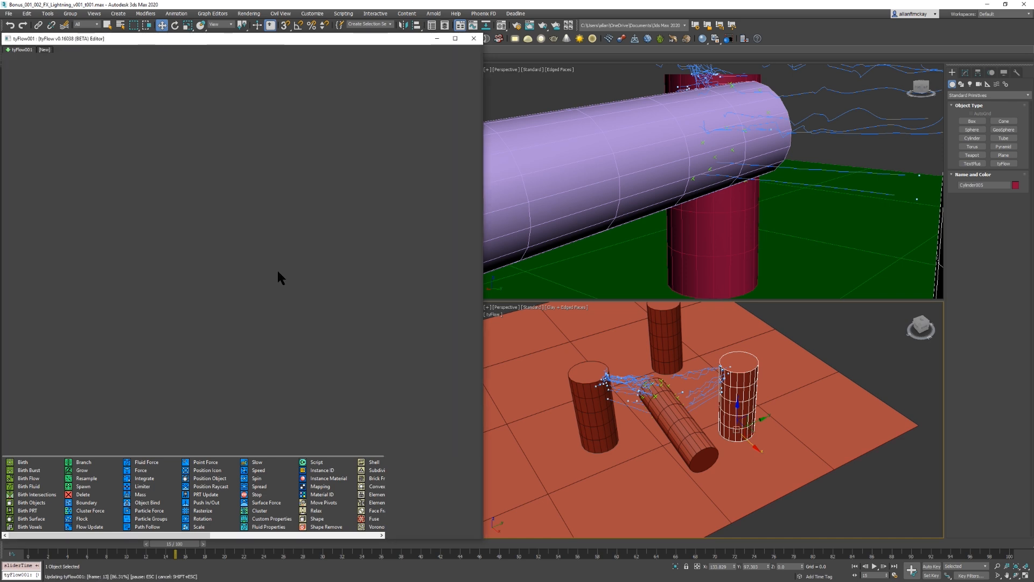
{"action": "left_click_drag", "start_coordinate": [269, 276], "coordinate": [280, 315]}
Step: Reposition Event_004 and move the Event_005, Event_006 and Event_007 chain well above the lightning events
{"action": "middle_click_drag", "start_coordinate": [318, 335], "coordinate": [174, 316]}
{"action": "left_click_drag", "start_coordinate": [233, 287], "coordinate": [246, 280]}
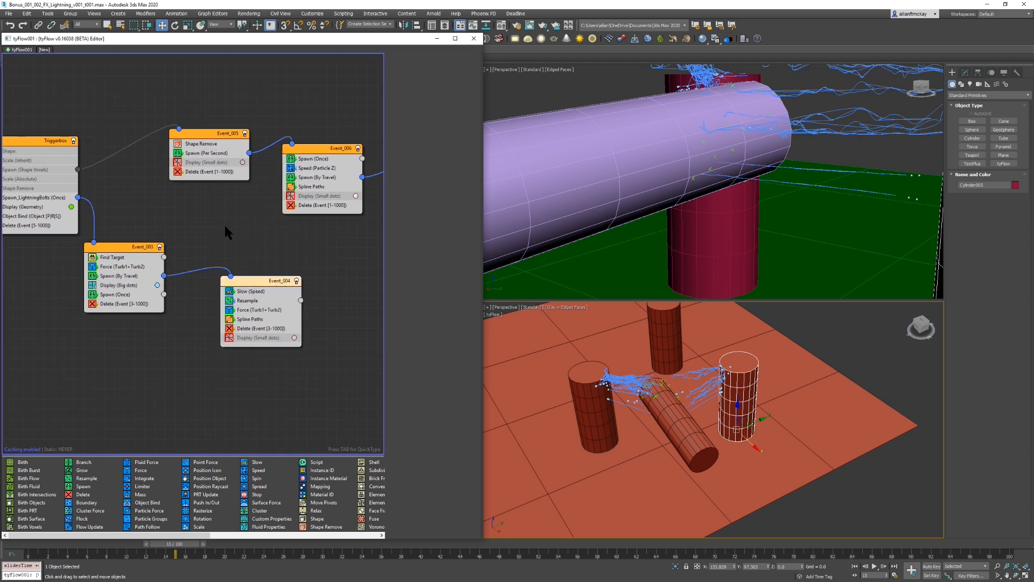
{"action": "middle_click_drag", "start_coordinate": [202, 217], "coordinate": [134, 275]}
{"action": "mouse_move", "coordinate": [119, 151]}
{"action": "left_mouse_down"}
{"action": "mouse_move", "coordinate": [354, 238]}
{"action": "mouse_move", "coordinate": [346, 240]}
{"action": "mouse_move", "coordinate": [334, 69]}
{"action": "left_mouse_up"}
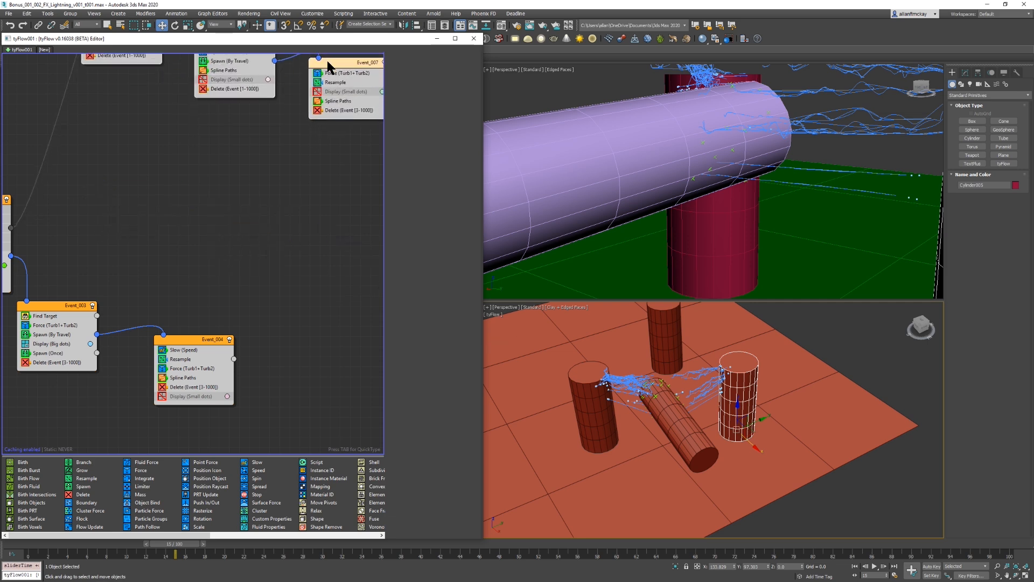
{"action": "middle_click_drag", "start_coordinate": [127, 266], "coordinate": [217, 271]}
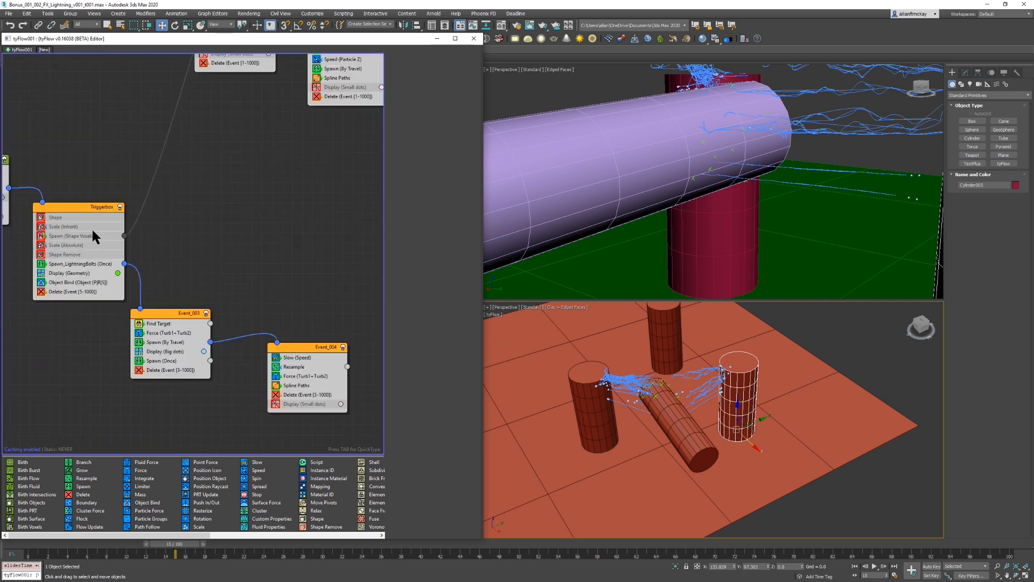
Step: Pull Spawn (Shape Voxels) out of Triggerbox into its own event, move Event_004 higher, and rewind to frame 0
{"action": "left_click_drag", "start_coordinate": [71, 235], "coordinate": [158, 115]}
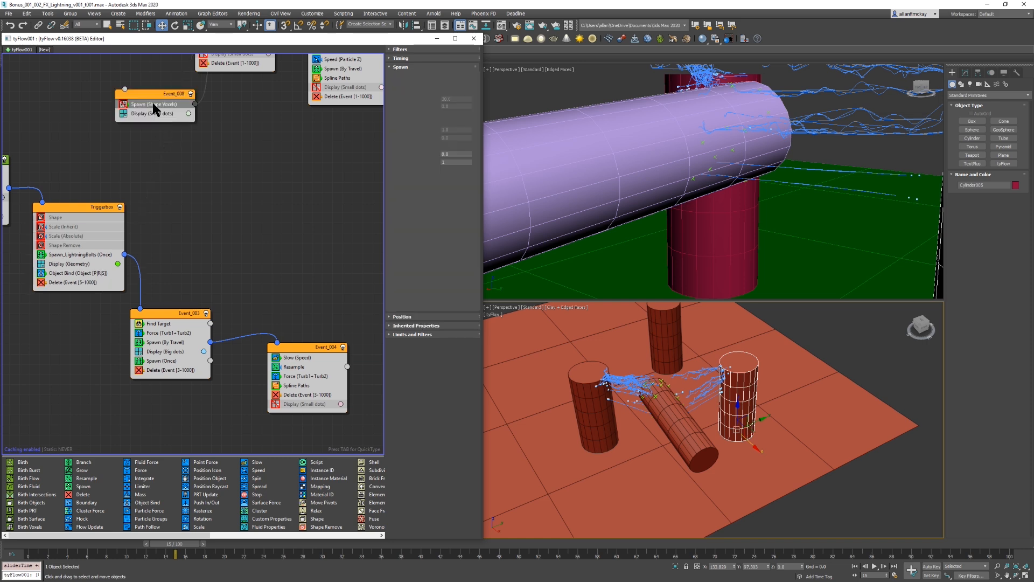
{"action": "middle_click_drag", "start_coordinate": [278, 218], "coordinate": [294, 130]}
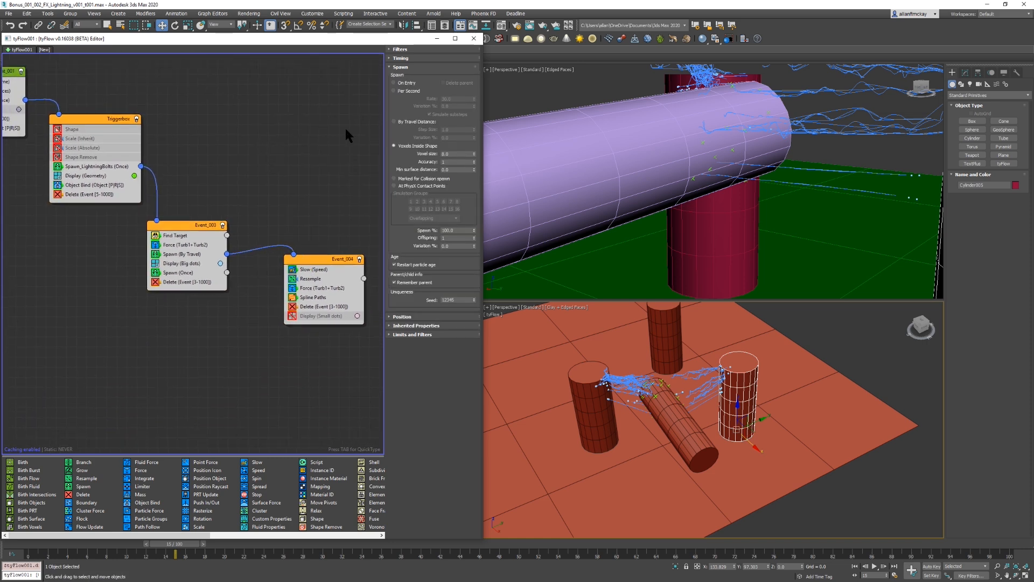
{"action": "left_click_drag", "start_coordinate": [307, 264], "coordinate": [344, 122]}
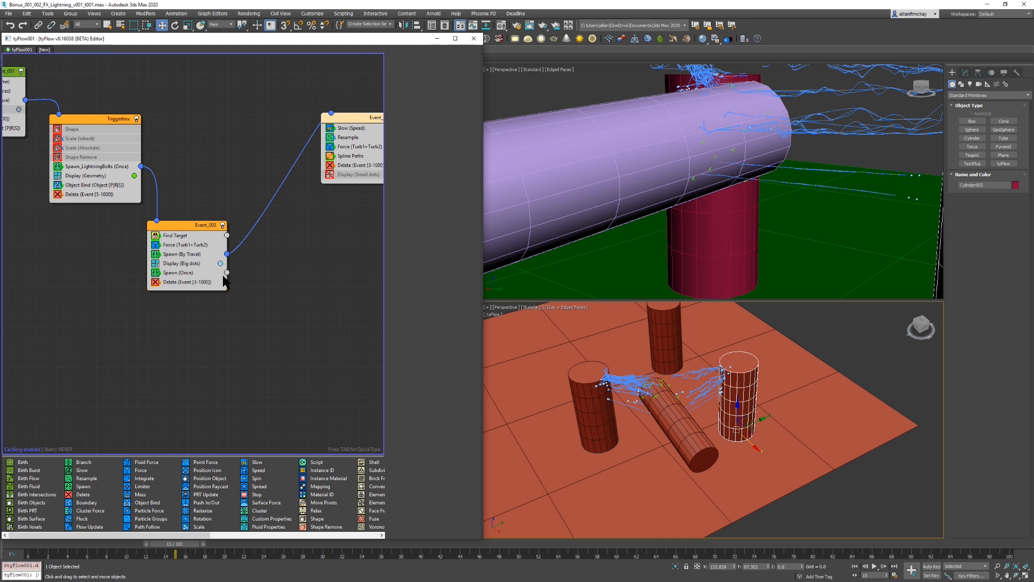
{"action": "left_click", "coordinate": [254, 293]}
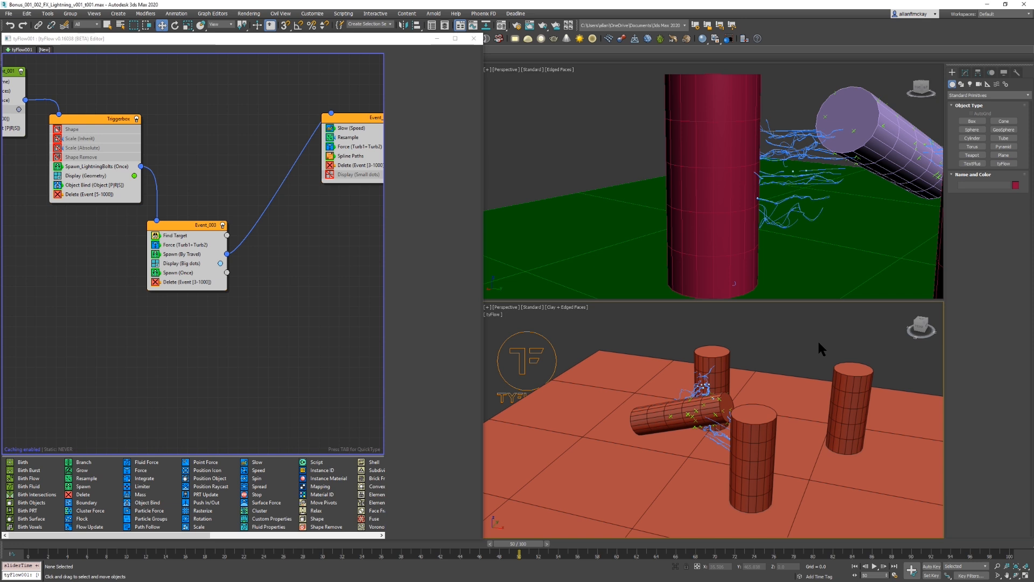
{"action": "key", "text": "Home"}
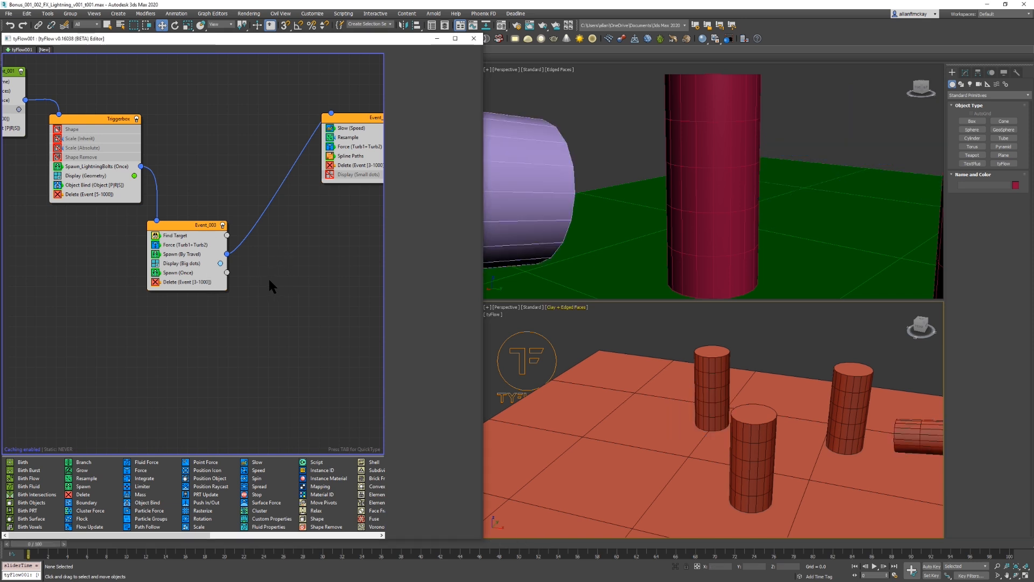
Step: Create a new event below Event_004 with a Delete operator timed by Particle Age starting at 10
{"action": "key", "text": "Tab"}
{"action": "type", "text": "del"}
{"action": "key", "text": "Return"}
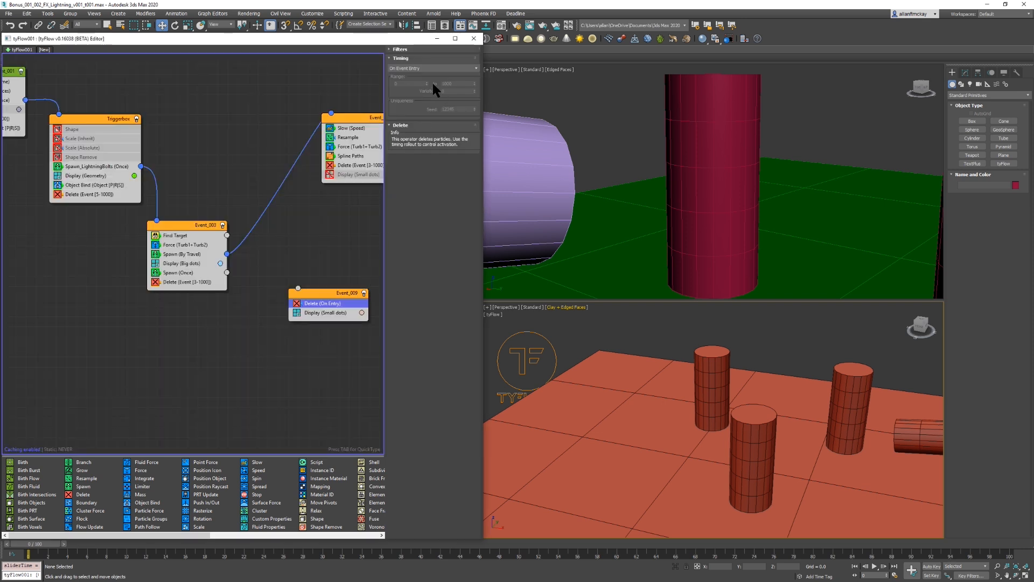
{"action": "left_click", "coordinate": [427, 67]}
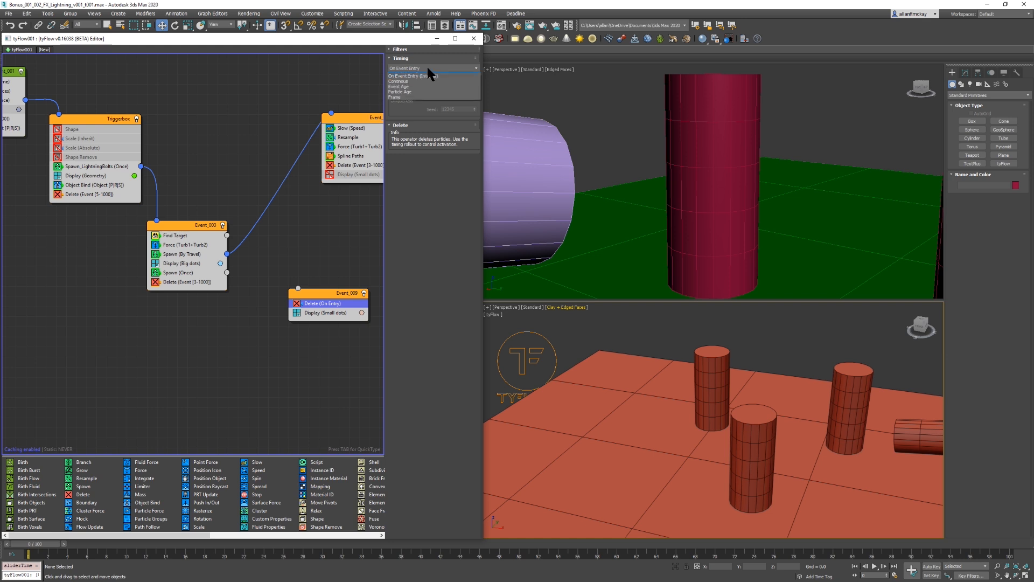
{"action": "left_click", "coordinate": [427, 86]}
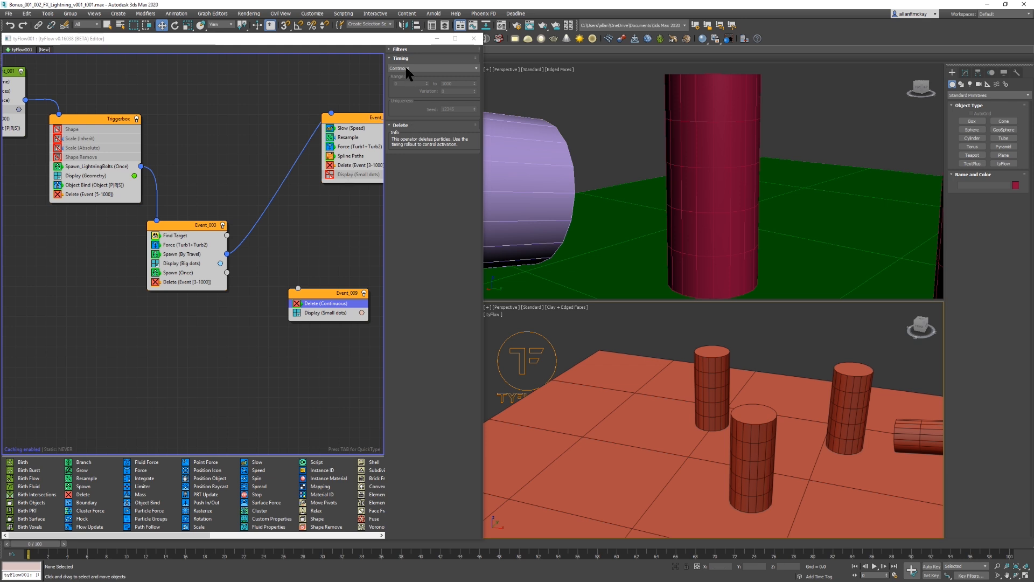
{"action": "left_click", "coordinate": [405, 67]}
{"action": "left_click", "coordinate": [407, 91]}
{"action": "left_click", "coordinate": [409, 69]}
{"action": "left_click", "coordinate": [412, 97]}
{"action": "left_click", "coordinate": [271, 244]}
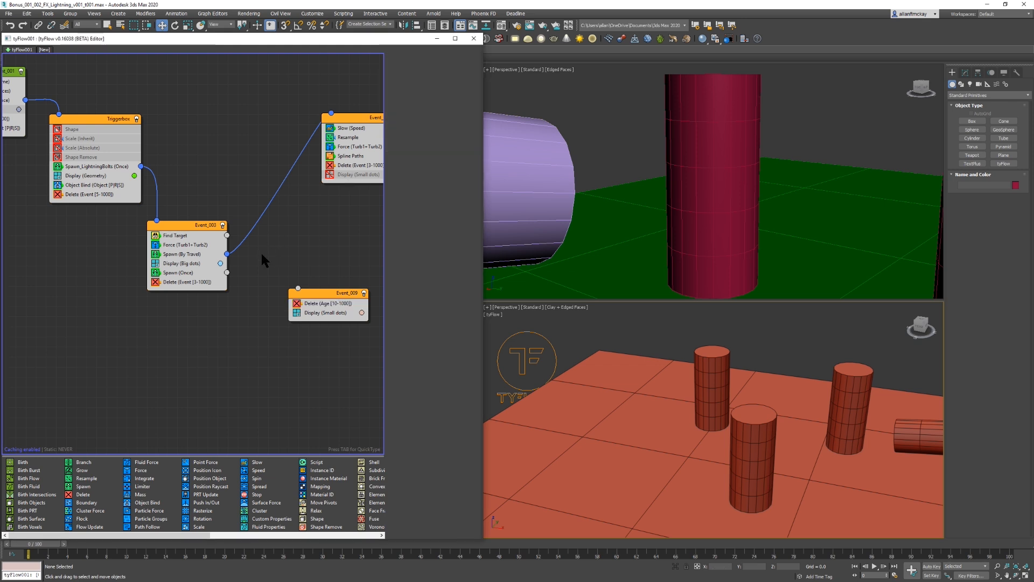
Step: Connect Spawn (Once) of Event_003 to the new Delete event and set its Offspring to 10
{"action": "left_click_drag", "start_coordinate": [229, 272], "coordinate": [298, 288]}
{"action": "left_click", "coordinate": [183, 272]}
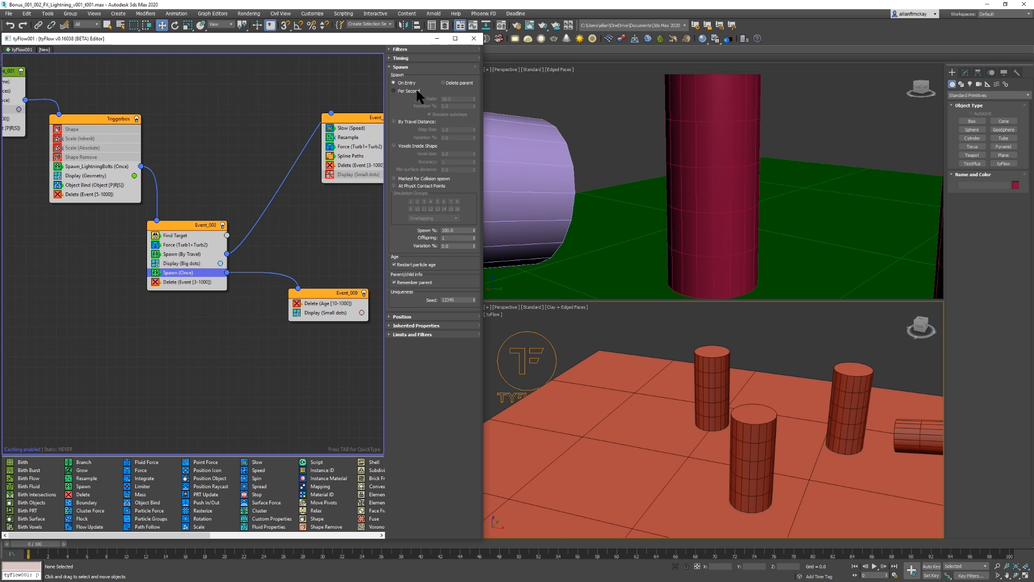
{"action": "double_click", "coordinate": [452, 238]}
{"action": "type", "text": "10"}
{"action": "left_click", "coordinate": [305, 332]}
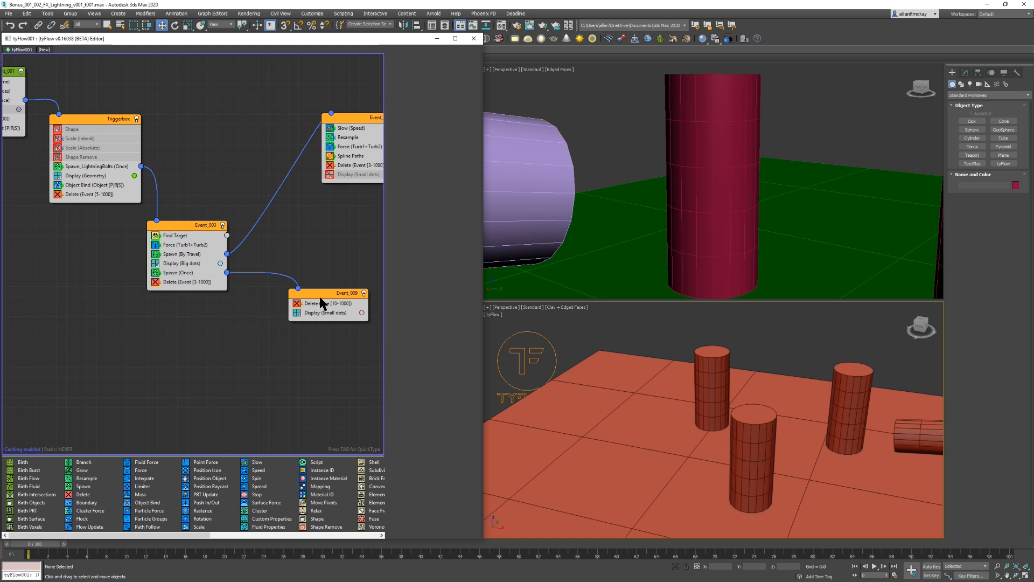
Step: Move Event_009 slightly lower and add a Speed operator to it
{"action": "left_click_drag", "start_coordinate": [330, 293], "coordinate": [327, 311]}
{"action": "key", "text": "Tab"}
{"action": "type", "text": "s"}
{"action": "key", "text": "BackSpace"}
{"action": "type", "text": "spee"}
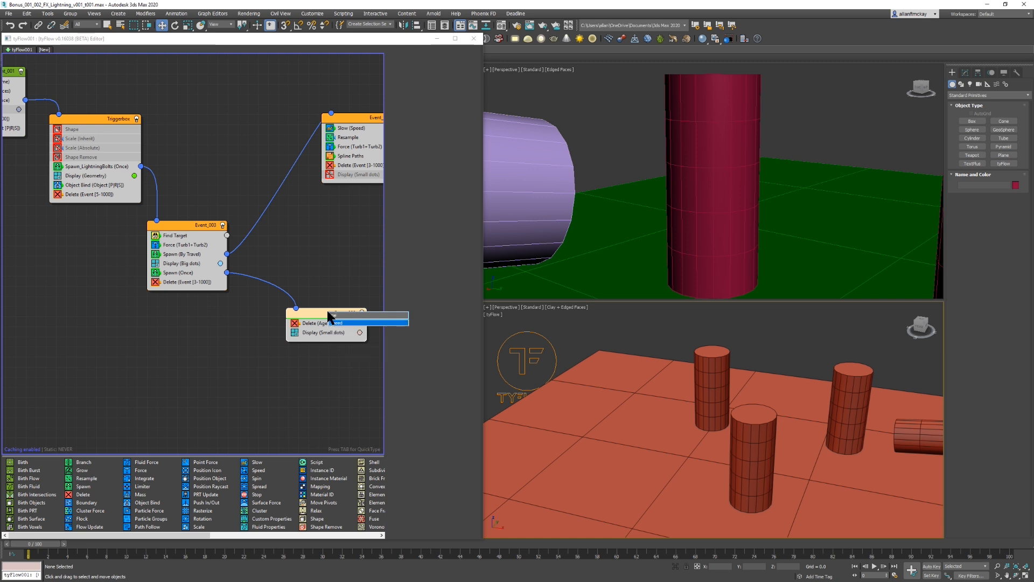
{"action": "key", "text": "Return"}
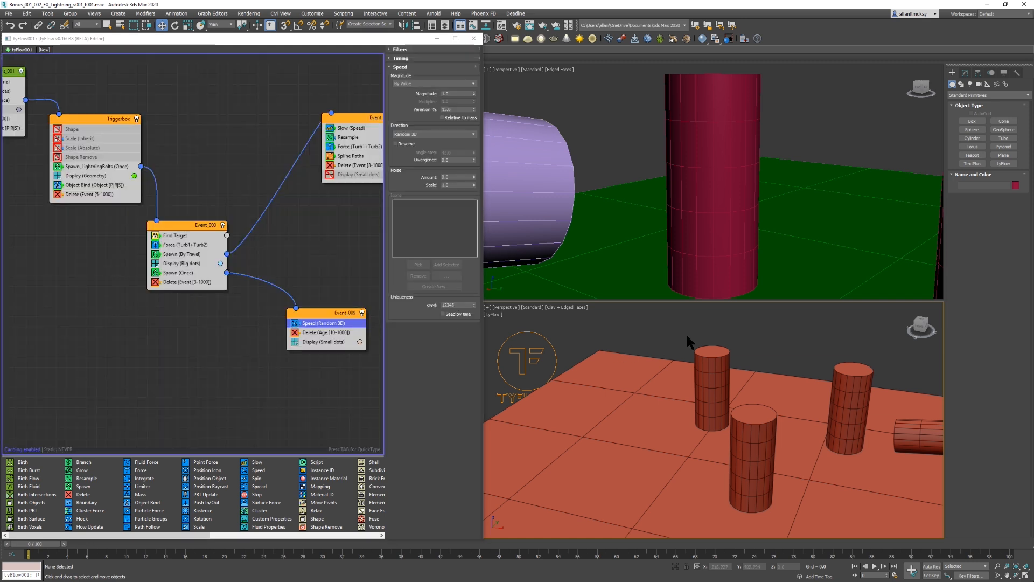
Step: Add an Object Bind operator to Event_009
{"action": "left_click", "coordinate": [355, 285]}
{"action": "key", "text": "Tab"}
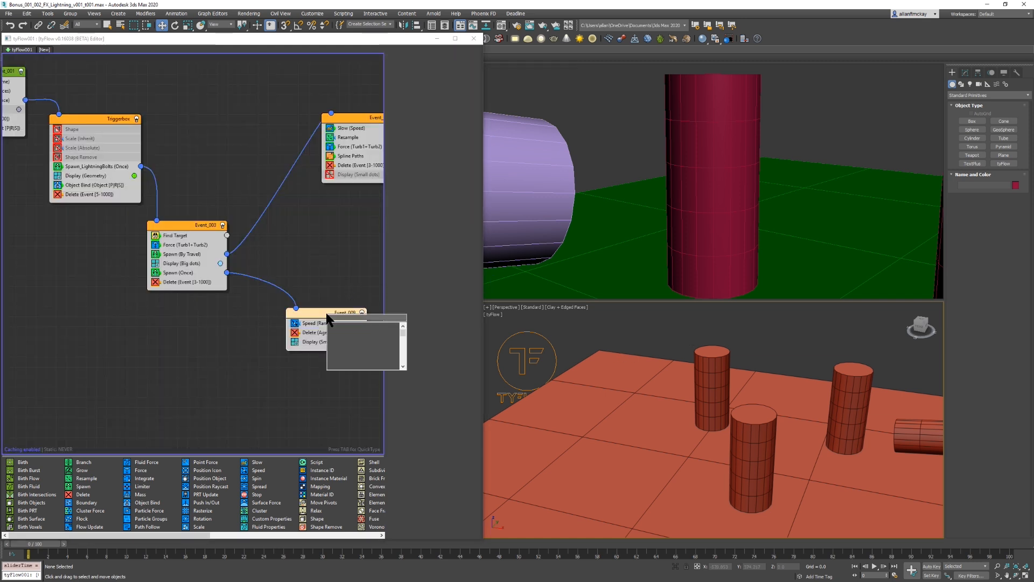
{"action": "type", "text": "floc"}
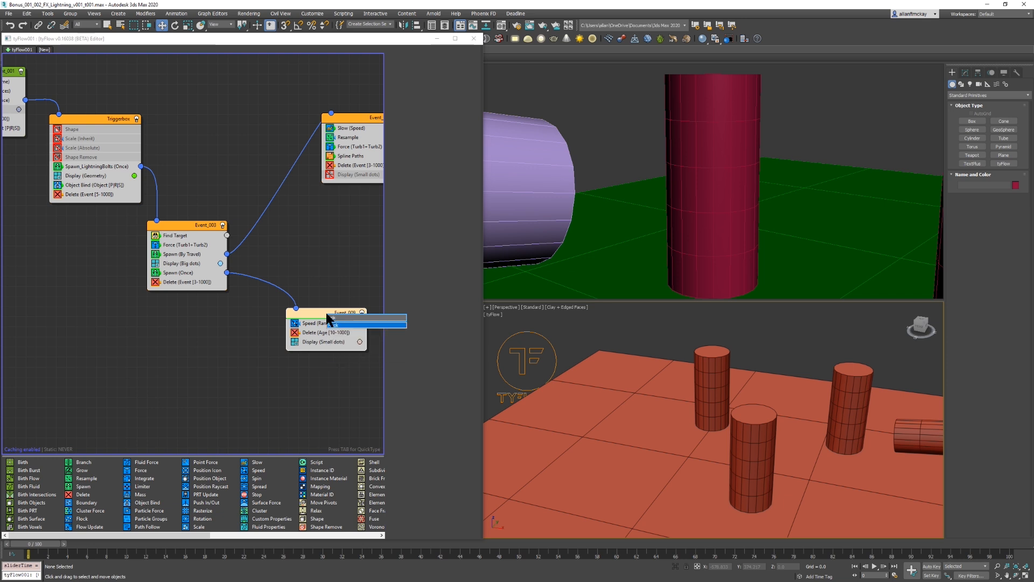
{"action": "key", "text": "BackSpace"}
{"action": "key", "text": "BackSpace"}
{"action": "key", "text": "BackSpace"}
{"action": "key", "text": "BackSpace"}
{"action": "type", "text": "obj"}
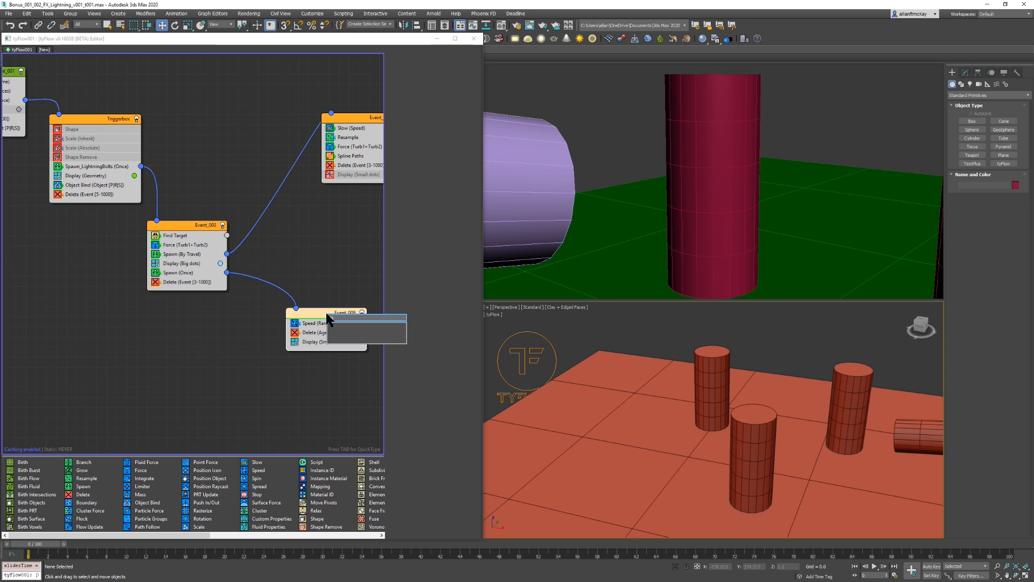
{"action": "key", "text": "Return"}
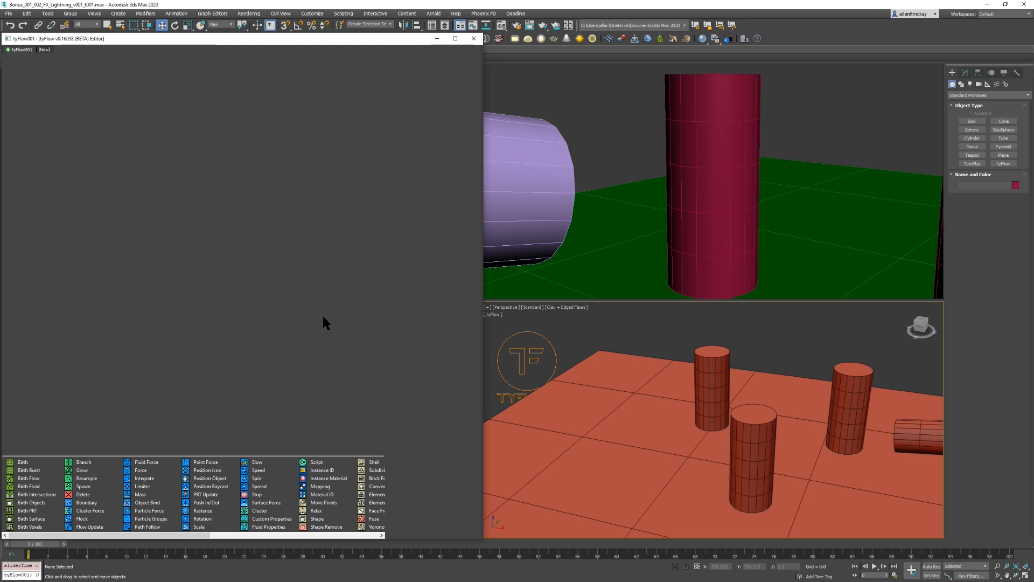
Step: Set the sticky position-bind Friction of Event_009's Object Bind operator to 15%
{"action": "left_click_drag", "start_coordinate": [324, 327], "coordinate": [338, 342]}
{"action": "left_click", "coordinate": [418, 296]}
{"action": "double_click", "coordinate": [454, 320]}
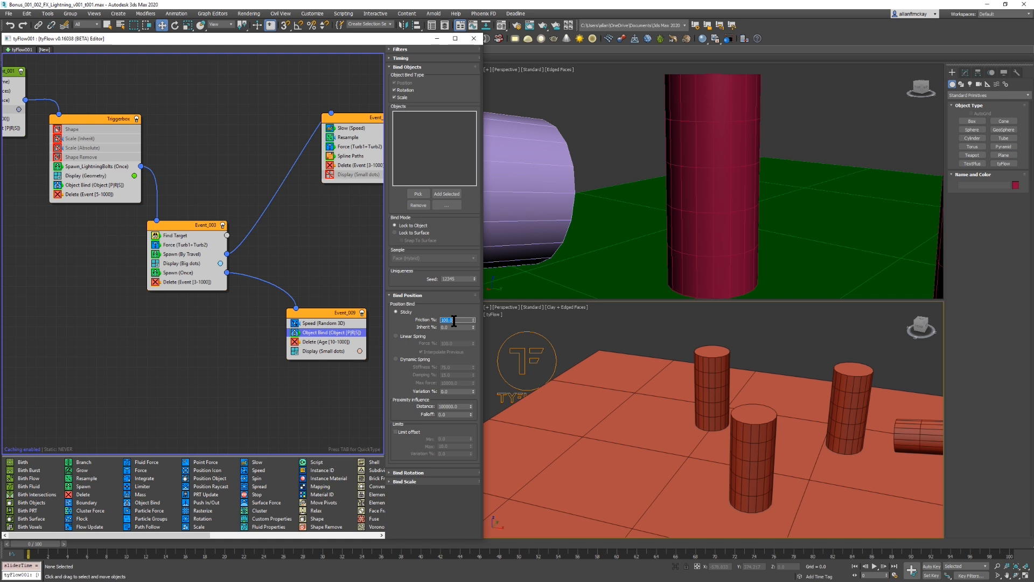
{"action": "left_click", "coordinate": [345, 260]}
{"action": "left_click", "coordinate": [321, 333]}
{"action": "left_click", "coordinate": [324, 332]}
Step: Add Cylinder006, Cylinder004 and Cylinder005 as bind objects and set the proximity influence Distance to 65
{"action": "left_click", "coordinate": [418, 193]}
{"action": "left_click", "coordinate": [511, 218]}
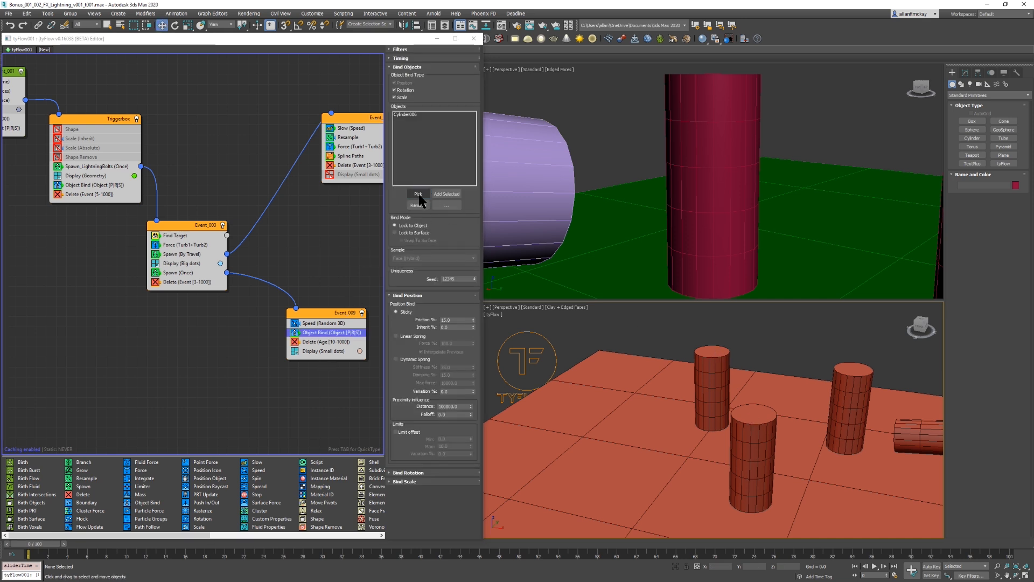
{"action": "left_click", "coordinate": [418, 195]}
{"action": "left_click", "coordinate": [869, 393]}
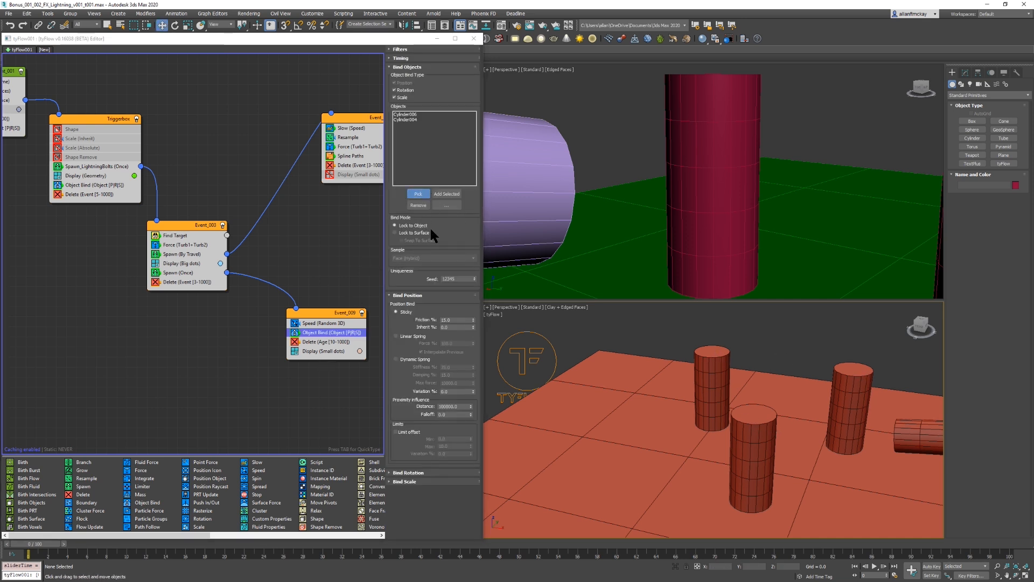
{"action": "double_click", "coordinate": [450, 406]}
{"action": "type", "text": "65"}
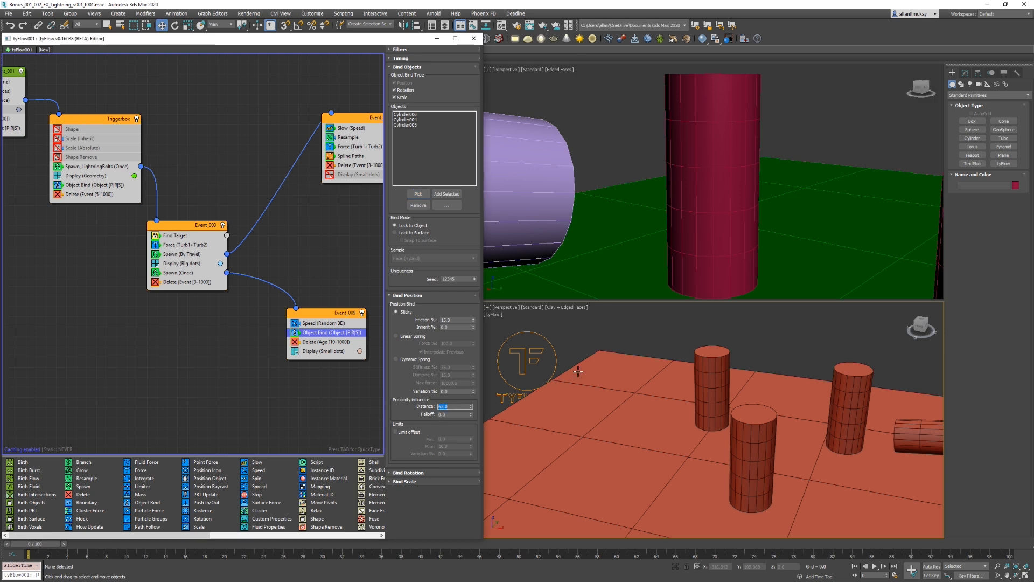
Step: Play the simulation while orbiting the lower perspective view to examine the bound particles, and rewind to frame 0
{"action": "type", "text": "/"}
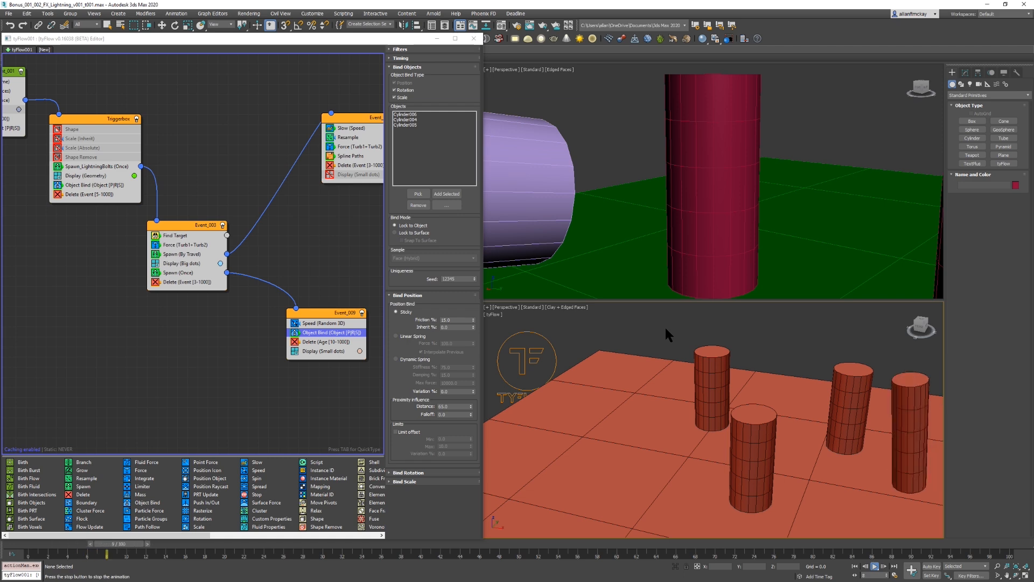
{"action": "type", "text": "/"}
{"action": "middle_click_drag", "start_coordinate": [838, 412], "coordinate": [691, 434], "text": "alt"}
{"action": "key", "text": "/"}
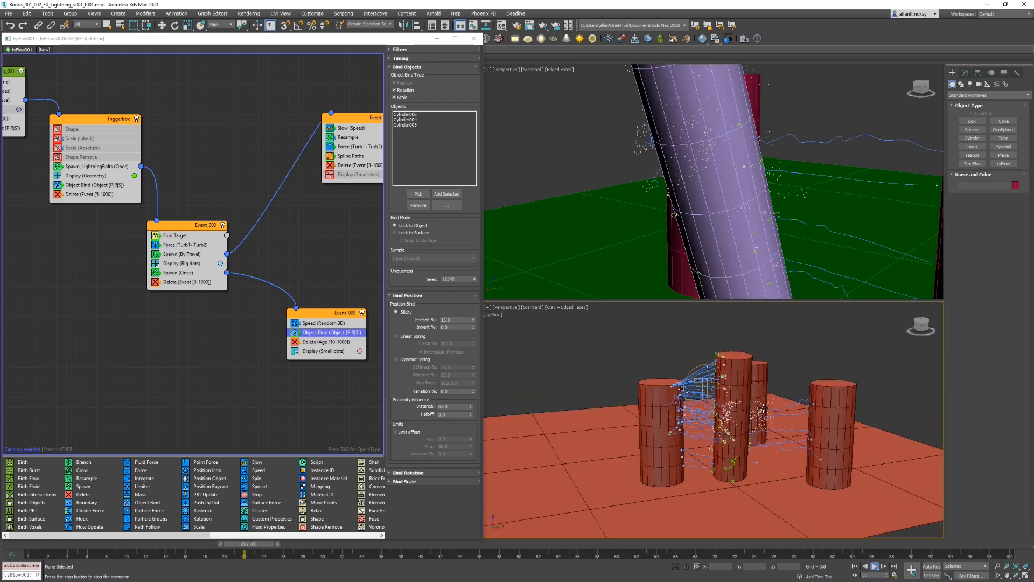
{"action": "key", "text": "Home"}
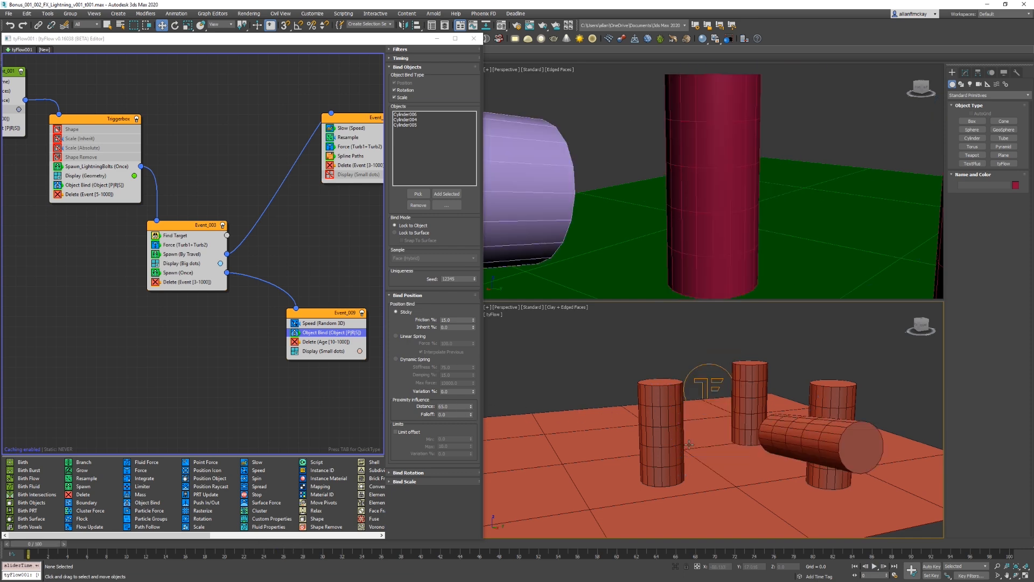
Step: Turn off the Display operators in Event_003 and Triggerbox
{"action": "left_click", "coordinate": [156, 263]}
{"action": "middle_click_drag", "start_coordinate": [50, 196], "coordinate": [95, 202]}
{"action": "left_click", "coordinate": [104, 186]}
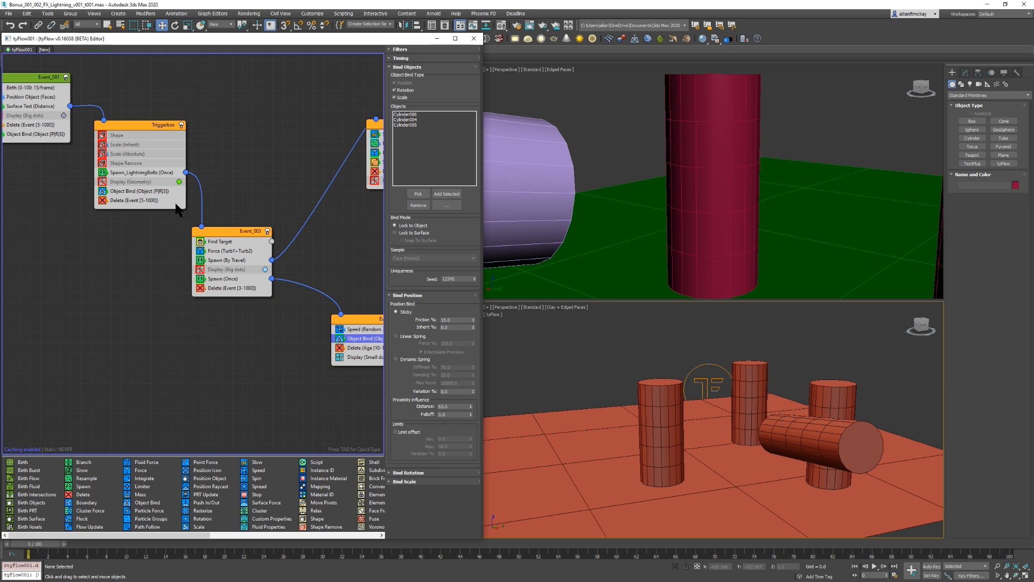
Step: Play the simulation and step through frames to examine the particles around the moving cylinder
{"action": "key", "text": "/"}
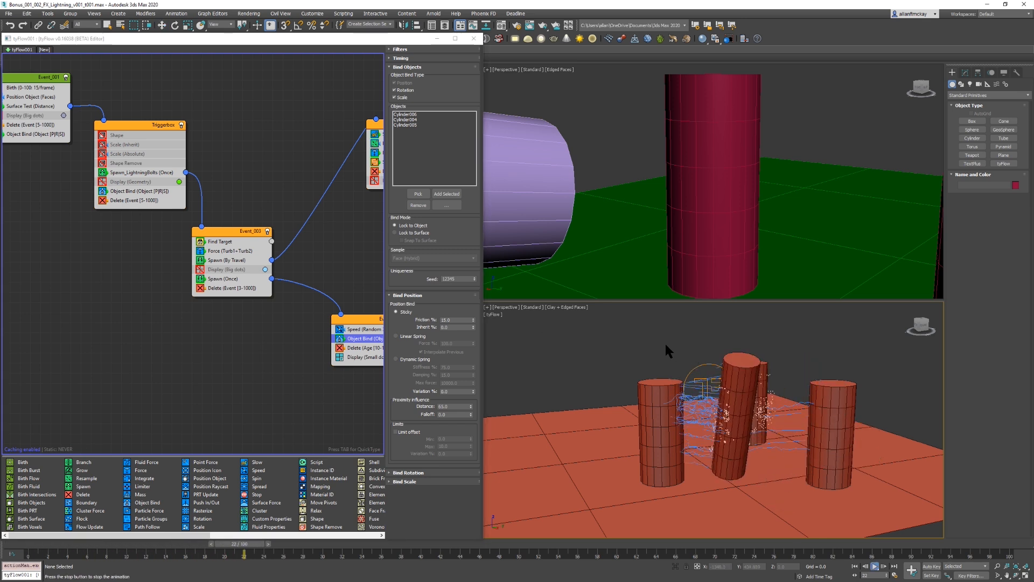
{"action": "key", "text": "/"}
{"action": "key", "text": "."}
{"action": "key", "text": "."}
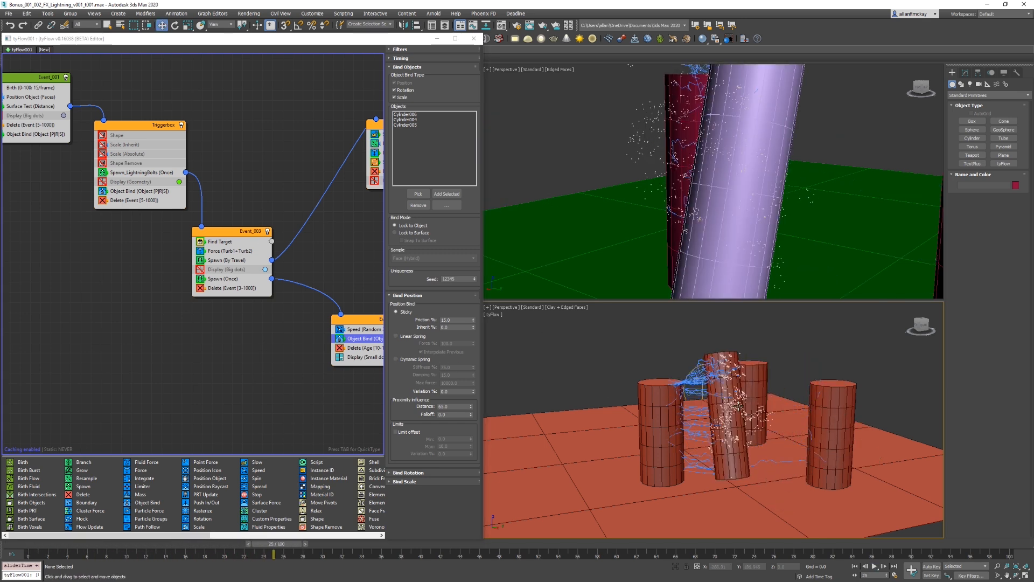
{"action": "key", "text": "."}
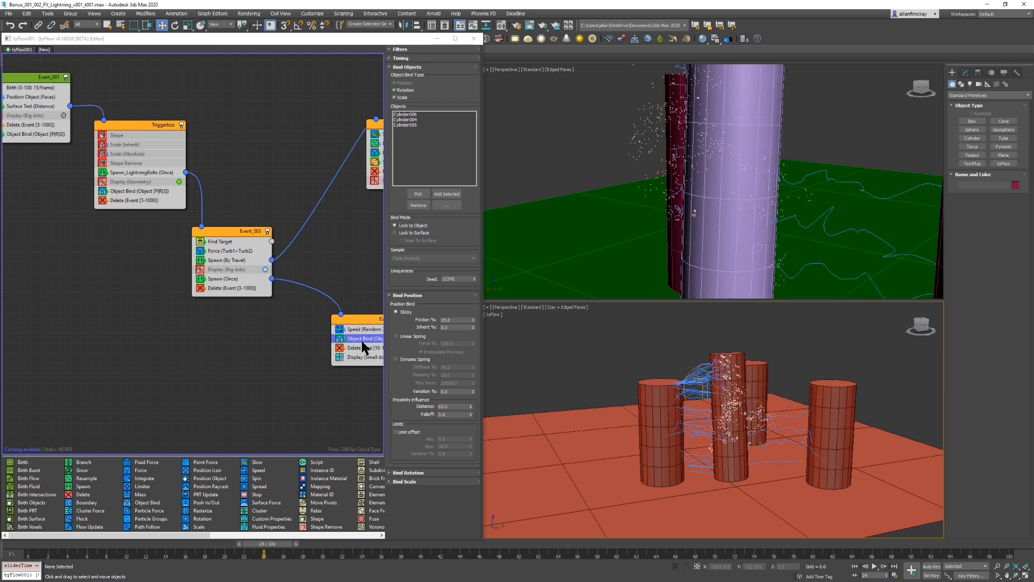
Step: Set Event_009's Object Bind mode to Lock to Surface and enable Snap To Surface
{"action": "middle_click_drag", "start_coordinate": [292, 351], "coordinate": [198, 354]}
{"action": "left_click", "coordinate": [418, 234]}
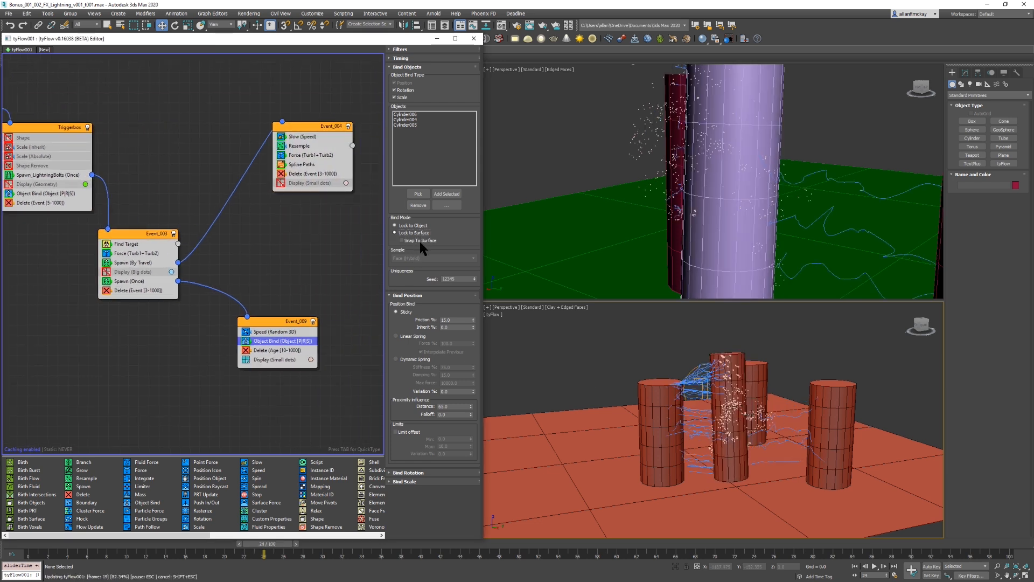
{"action": "key", "text": "/"}
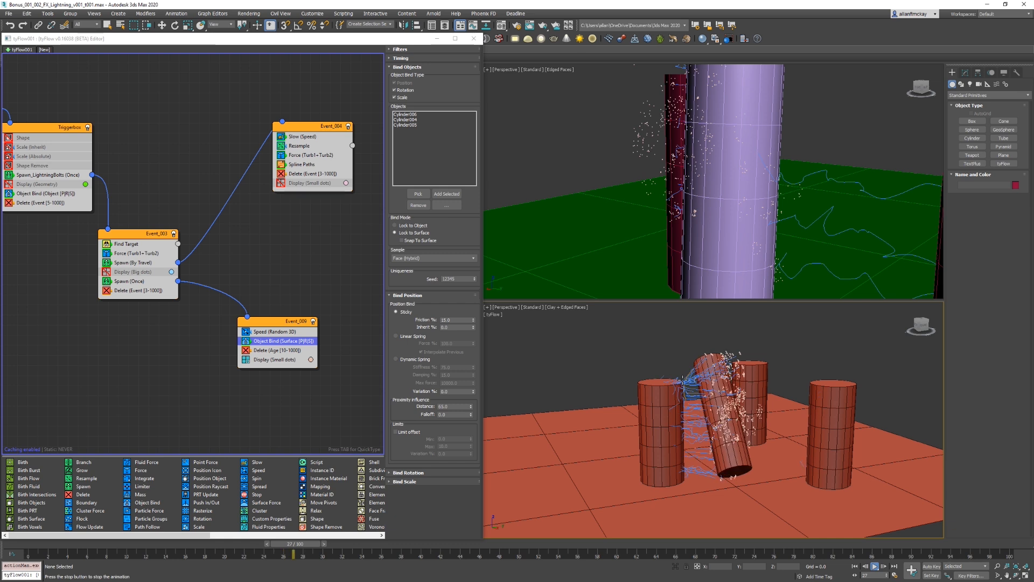
{"action": "key", "text": "/"}
{"action": "key", "text": "Home"}
{"action": "left_click", "coordinate": [416, 239]}
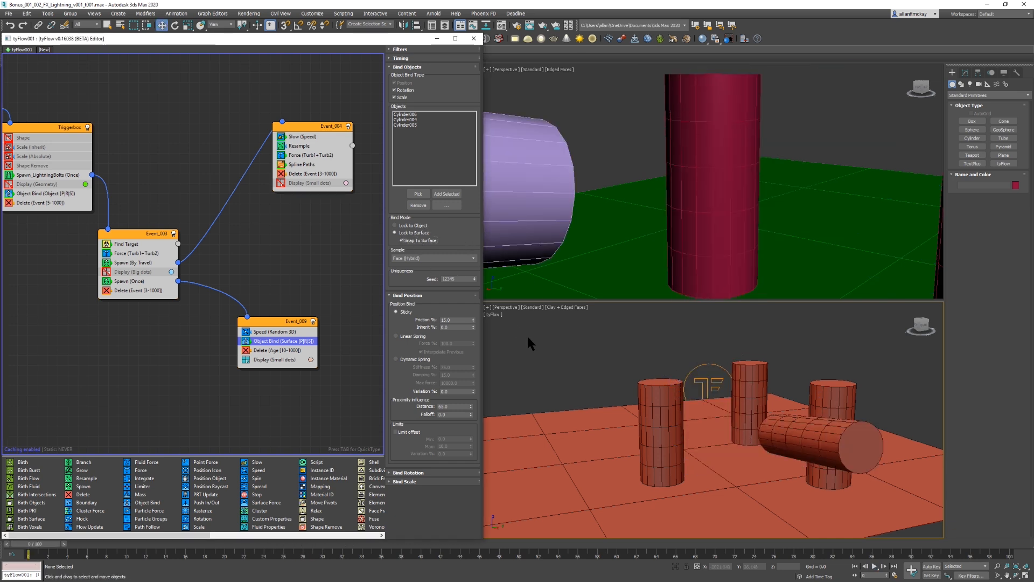
Step: Play the simulation and step through frames to examine how the particles snap to the cylinder surfaces
{"action": "key", "text": "period"}
{"action": "key", "text": "period"}
{"action": "left_click", "coordinate": [413, 59]}
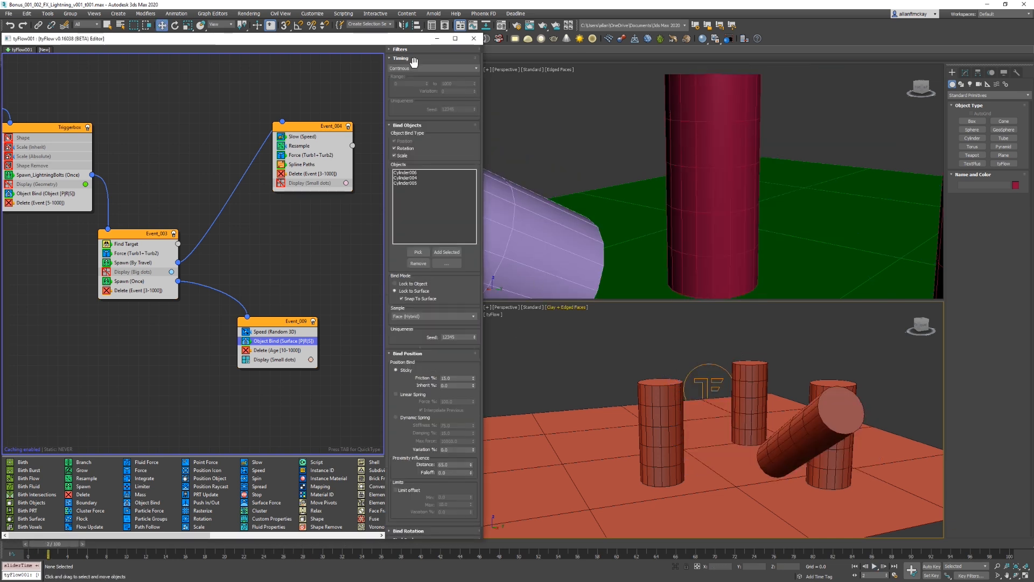
{"action": "left_click", "coordinate": [603, 367]}
{"action": "key", "text": "/"}
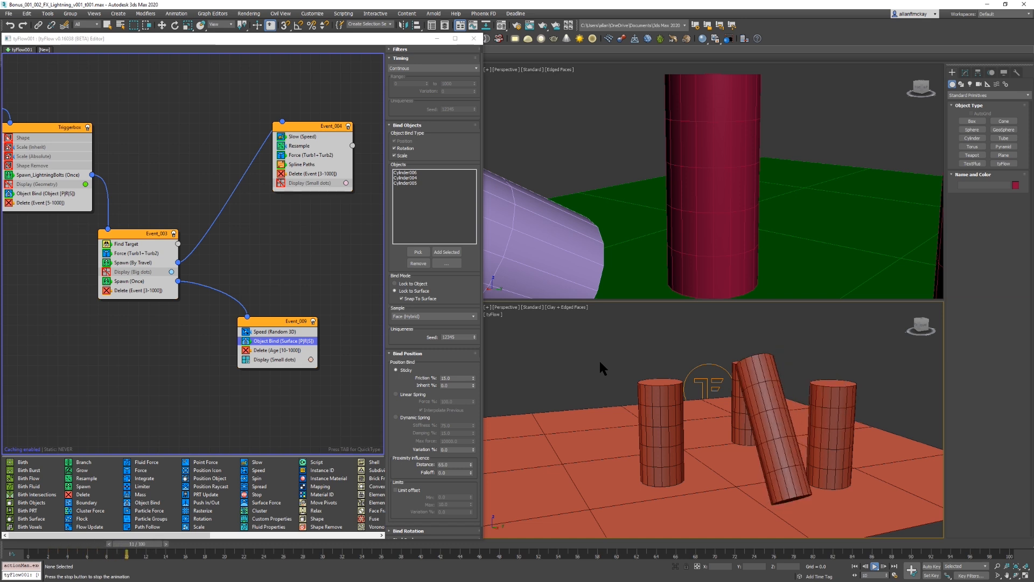
{"action": "key", "text": "/"}
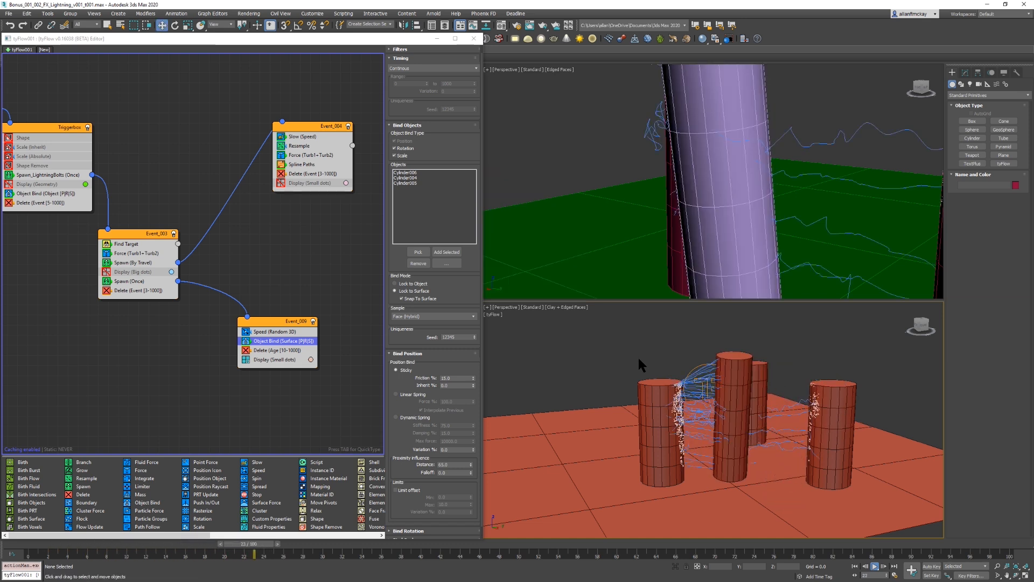
{"action": "key", "text": "/"}
{"action": "key", "text": "period"}
{"action": "key", "text": "period"}
{"action": "key", "text": "period"}
{"action": "key", "text": "period"}
{"action": "key", "text": "period"}
{"action": "key", "text": "period"}
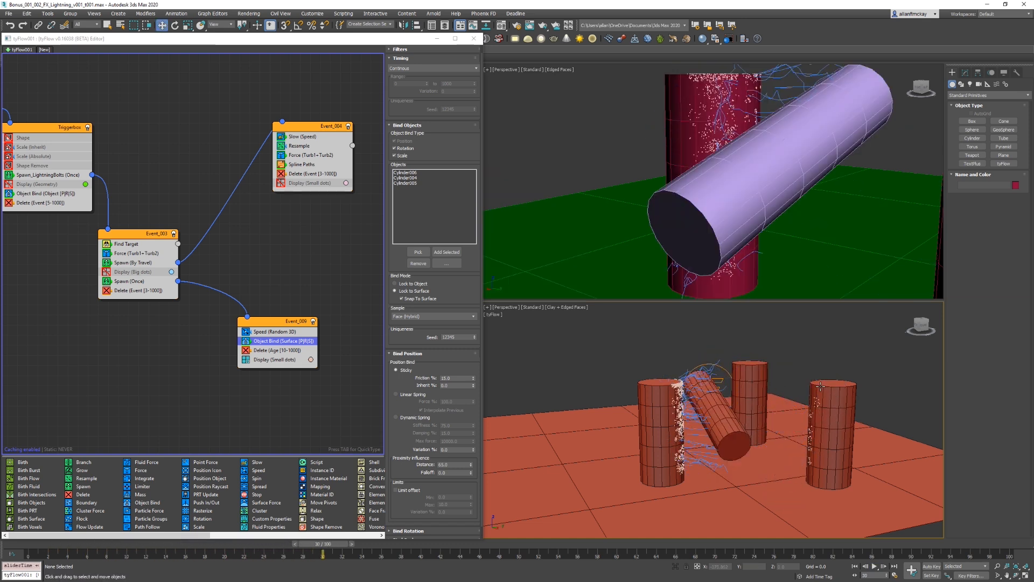
Step: Replay the simulation from frame 0 while orbiting around the cylinders to examine the surface particles from another side
{"action": "key", "text": "Home"}
{"action": "key", "text": "slash"}
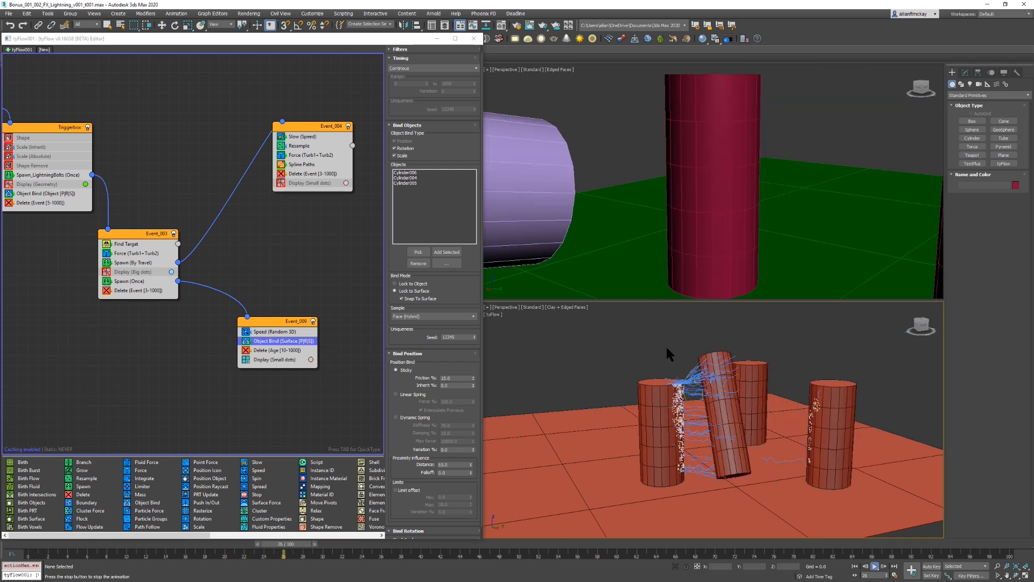
{"action": "middle_click_drag", "start_coordinate": [706, 393], "coordinate": [725, 399], "text": "alt"}
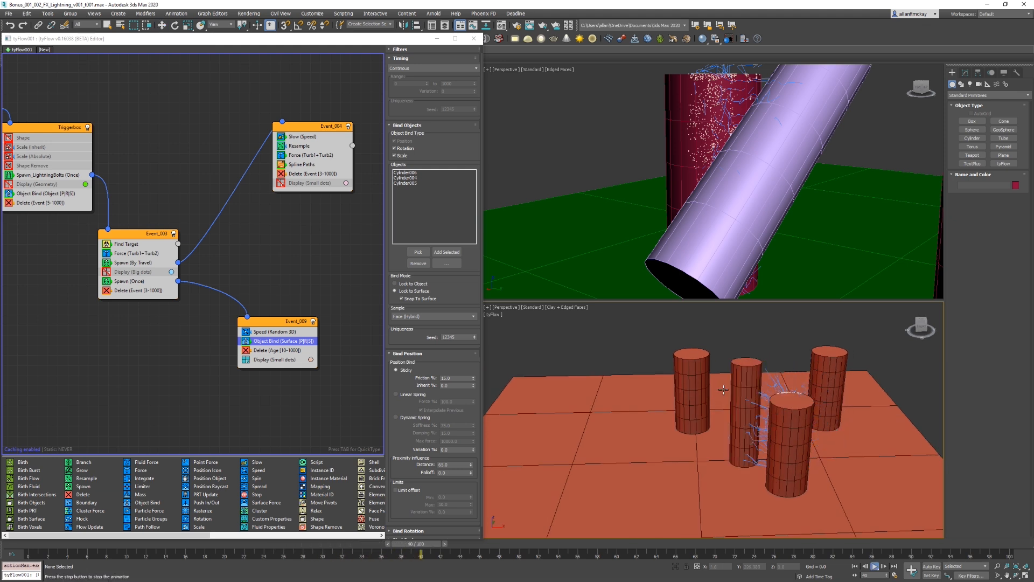
{"action": "key", "text": "slash"}
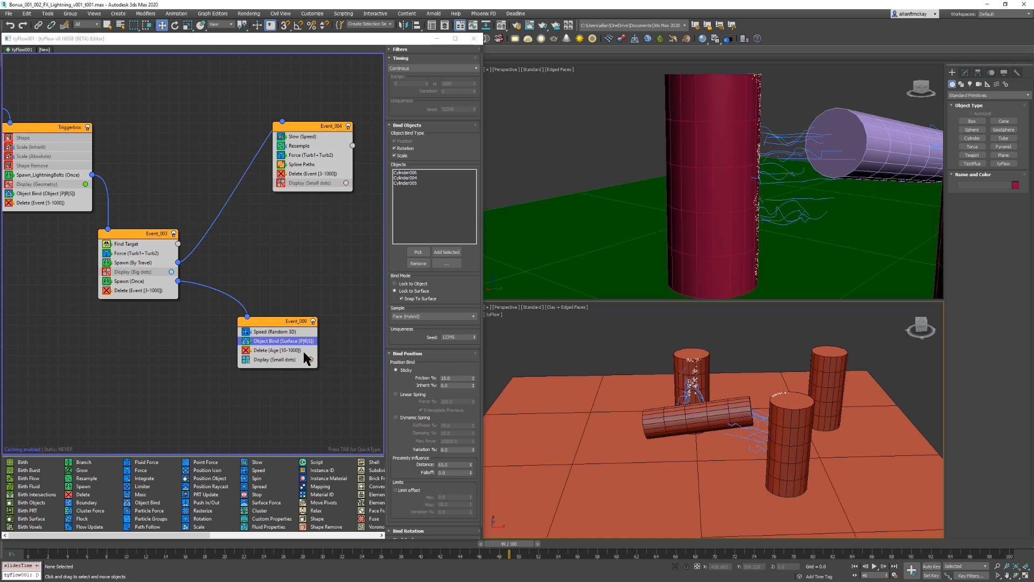
Step: Set the Magnitude of Event_009's Speed operator to 6 and replay the simulation from frame 0
{"action": "left_click", "coordinate": [281, 331]}
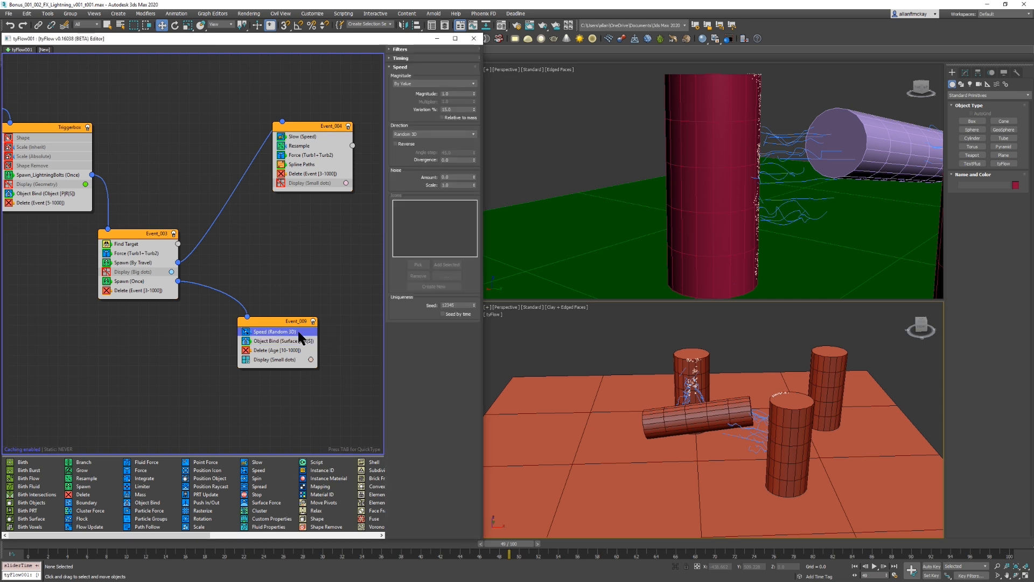
{"action": "key", "text": "Return"}
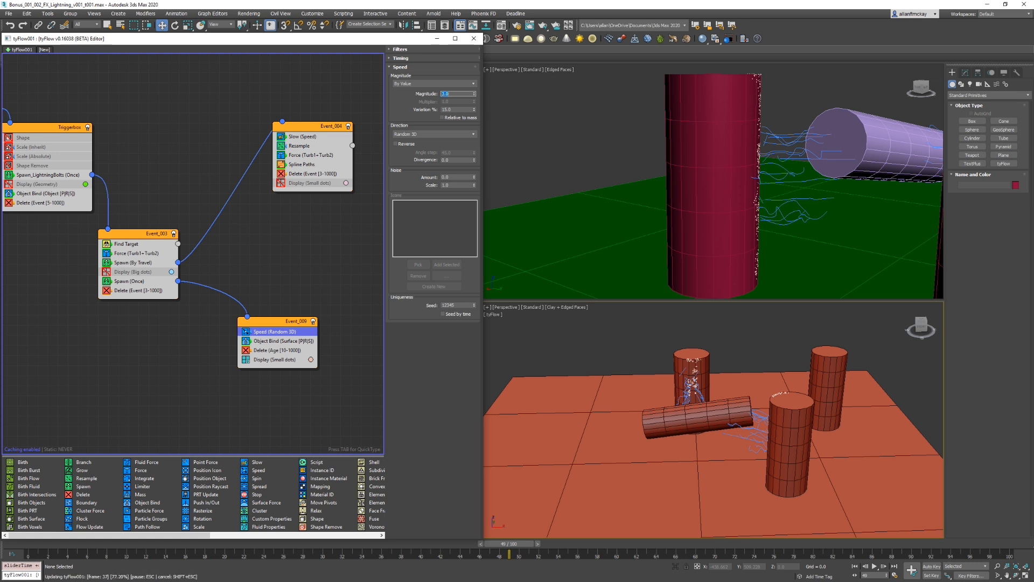
{"action": "left_click", "coordinate": [751, 368]}
{"action": "key", "text": "/"}
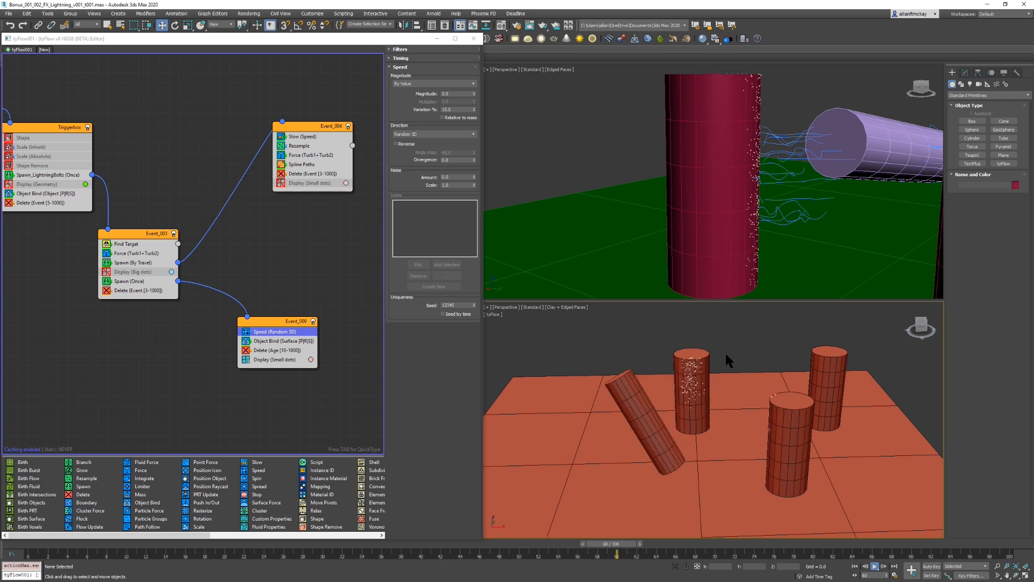
{"action": "key", "text": "Home"}
{"action": "left_click", "coordinate": [698, 347]}
{"action": "key", "text": "/"}
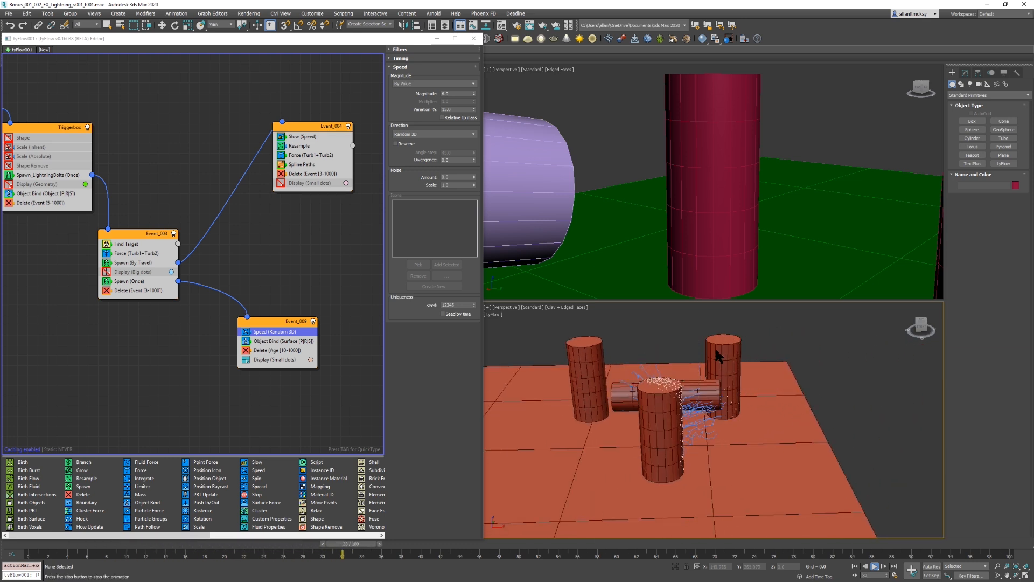
{"action": "key", "text": "/"}
{"action": "key", "text": "Home"}
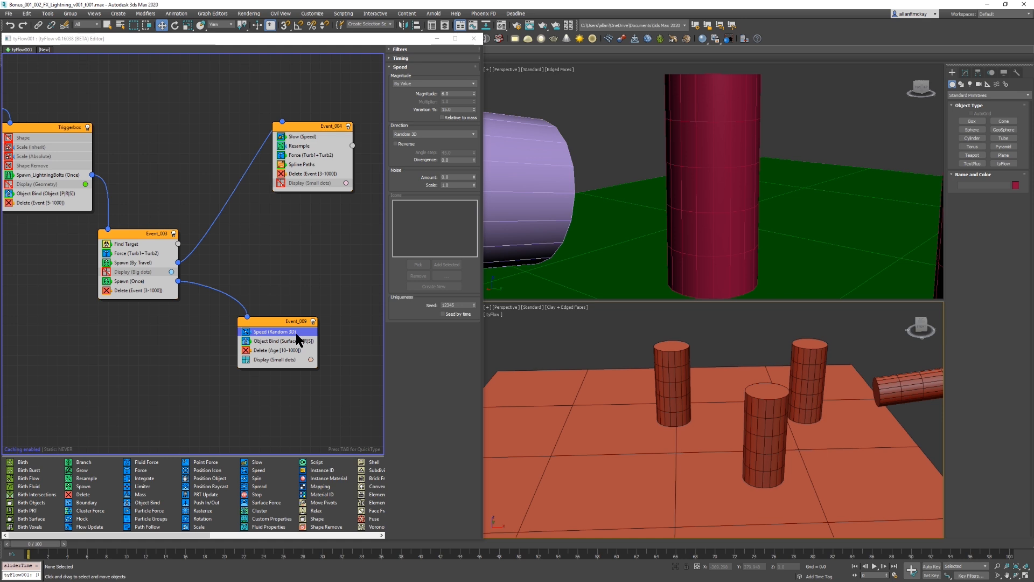
Step: Copy the Spline Paths operator from Event_004 and paste it into Event_009
{"action": "left_click", "coordinate": [253, 379]}
{"action": "left_click_drag", "start_coordinate": [270, 318], "coordinate": [273, 319]}
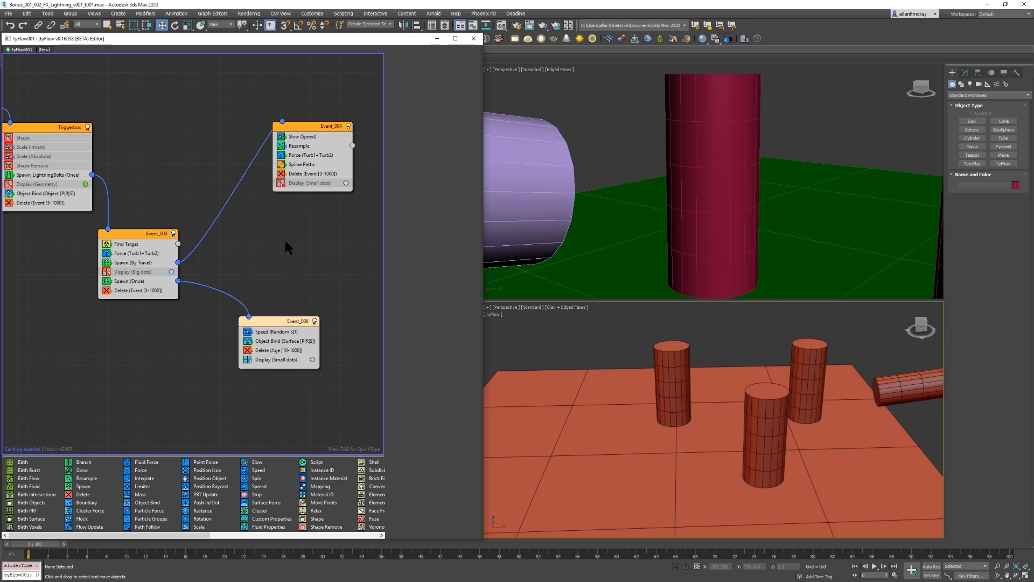
{"action": "left_click", "coordinate": [308, 165]}
{"action": "right_click", "coordinate": [312, 167]}
{"action": "key", "text": "Escape"}
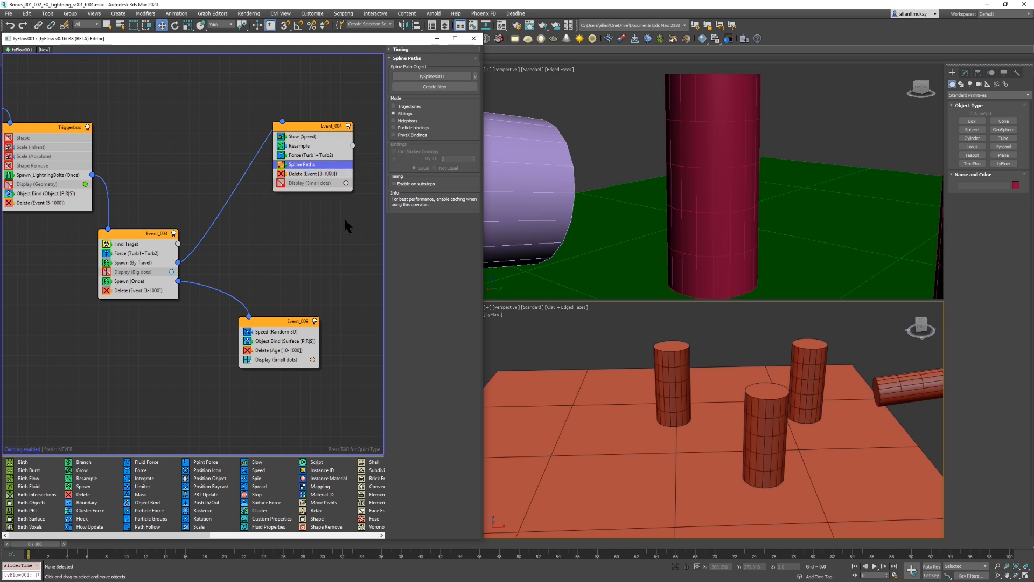
{"action": "right_click", "coordinate": [264, 359]}
{"action": "left_click", "coordinate": [277, 365]}
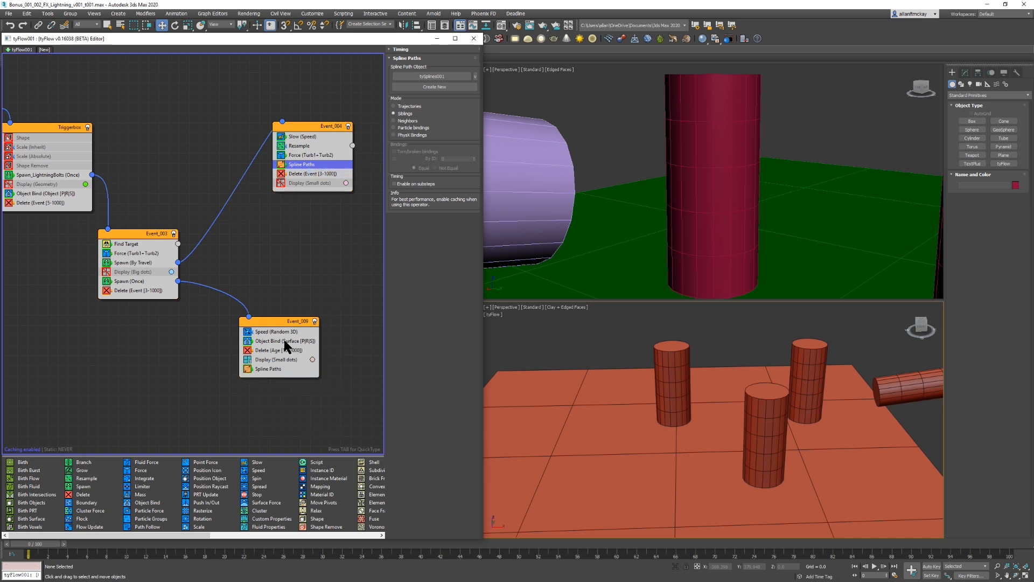
Step: Add a Resample operator at the start of Event_009 and replay the simulation to inspect the paths on the cylinders
{"action": "left_click", "coordinate": [286, 322]}
{"action": "key", "text": "Tab"}
{"action": "type", "text": "res"}
{"action": "key", "text": "Return"}
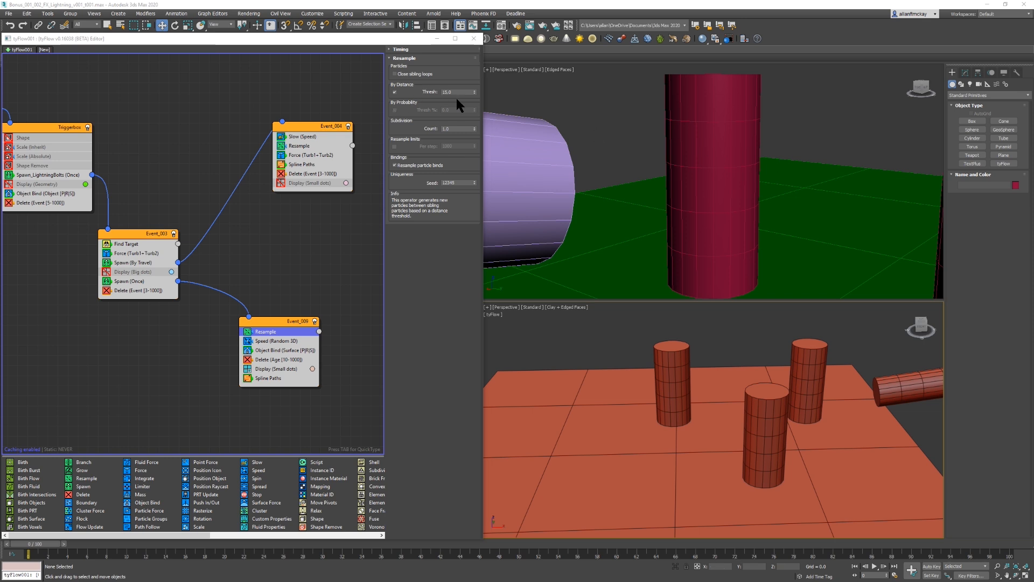
{"action": "key", "text": "/"}
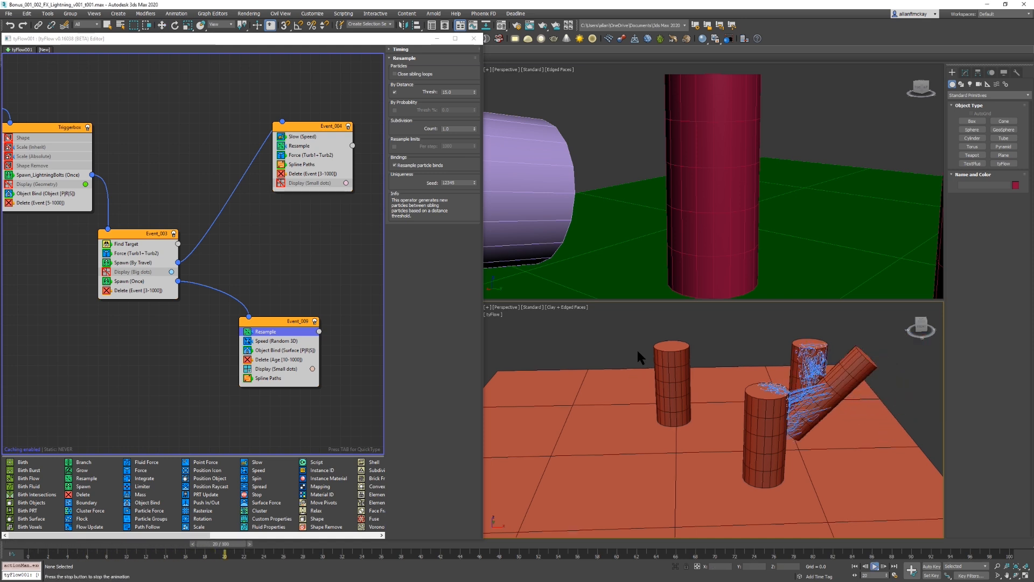
{"action": "key", "text": "w"}
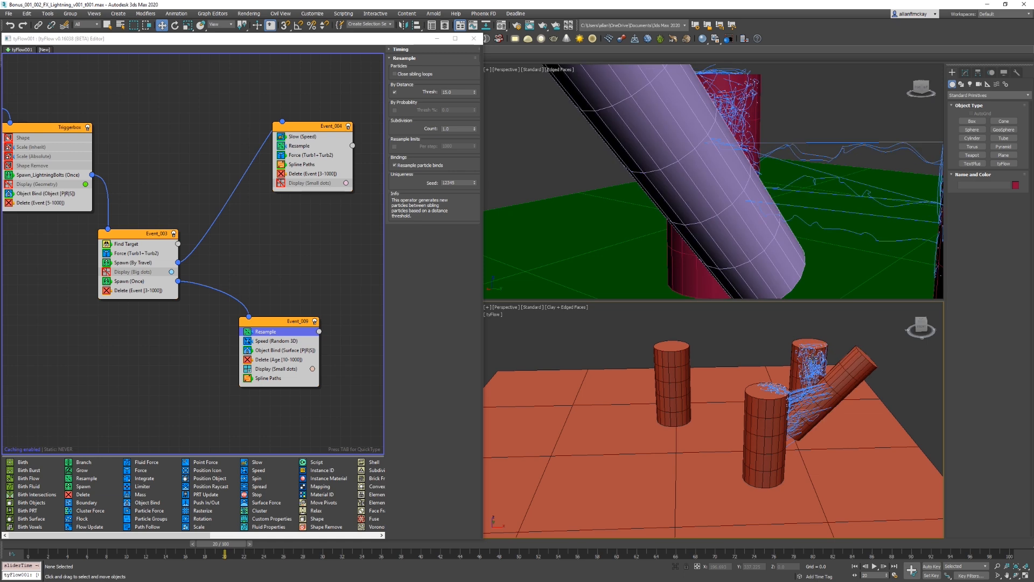
{"action": "scroll", "coordinate": [812, 359], "scroll_direction": "up", "scroll_amount": 5}
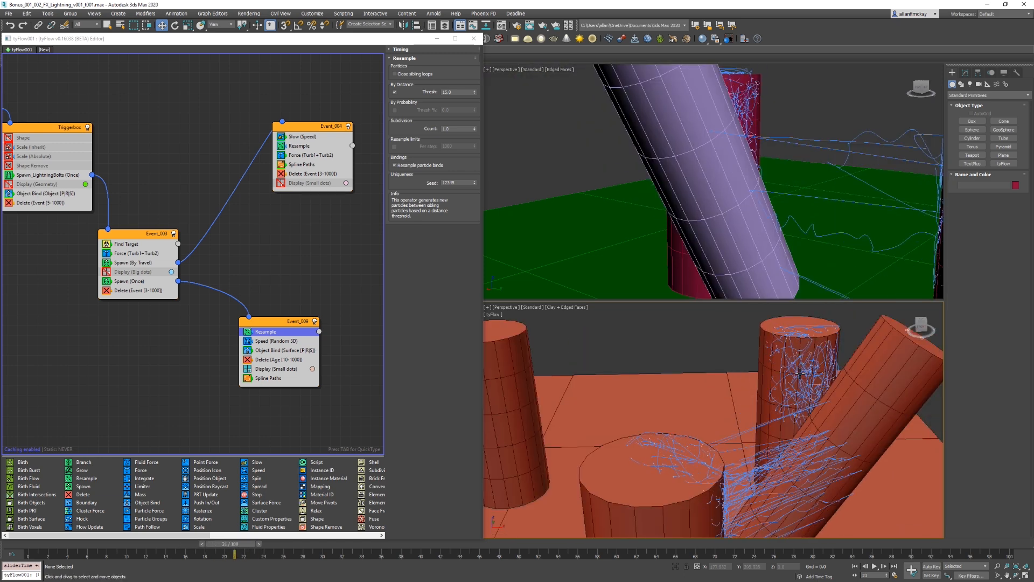
Step: Disable the Spline Paths operator in Event_004 and inspect the remaining surface paths from another angle
{"action": "left_click", "coordinate": [280, 165]}
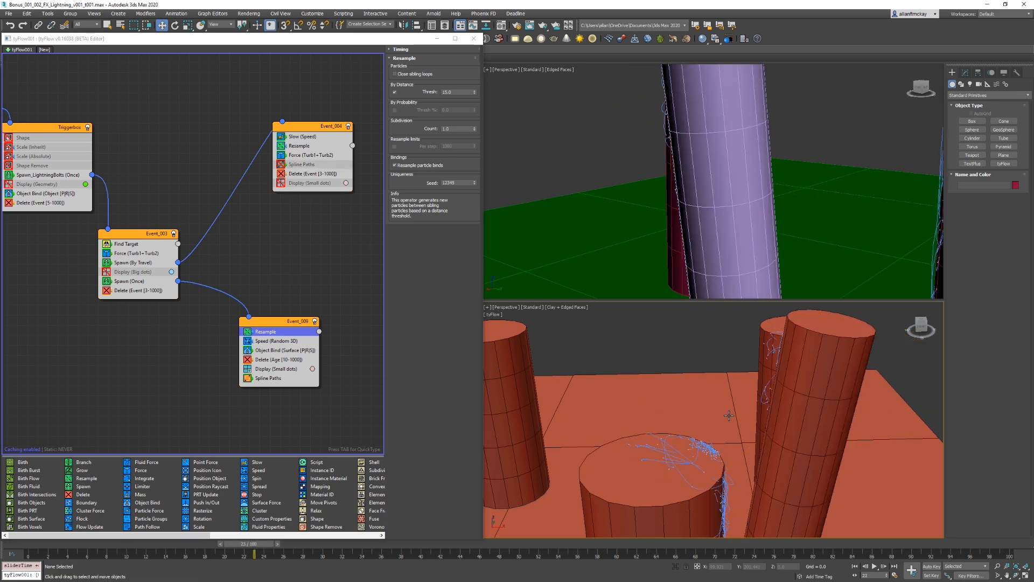
{"action": "middle_click_drag", "start_coordinate": [778, 432], "coordinate": [721, 428], "text": "alt"}
{"action": "middle_click_drag", "start_coordinate": [766, 459], "coordinate": [742, 456]}
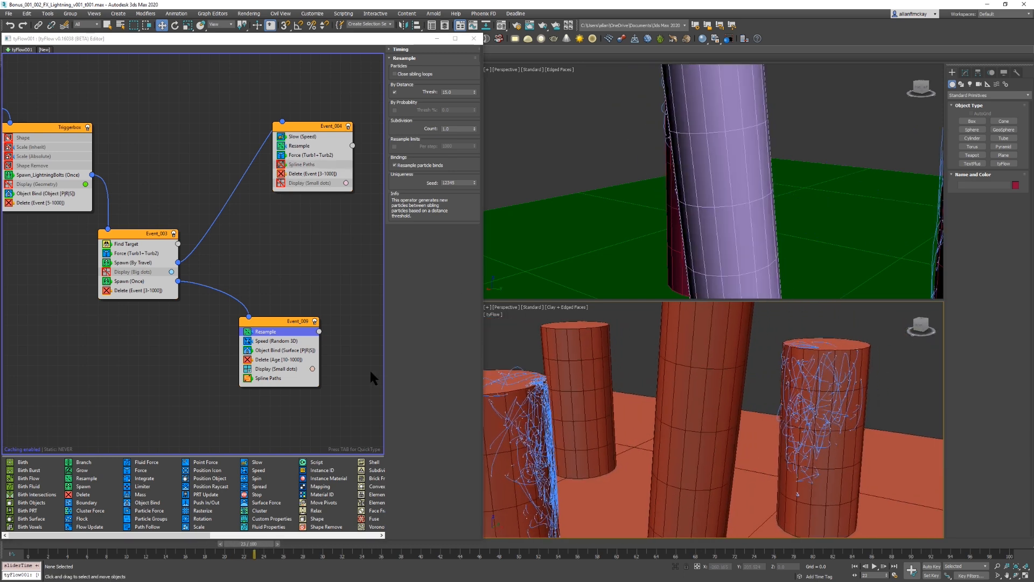
{"action": "left_click", "coordinate": [333, 351]}
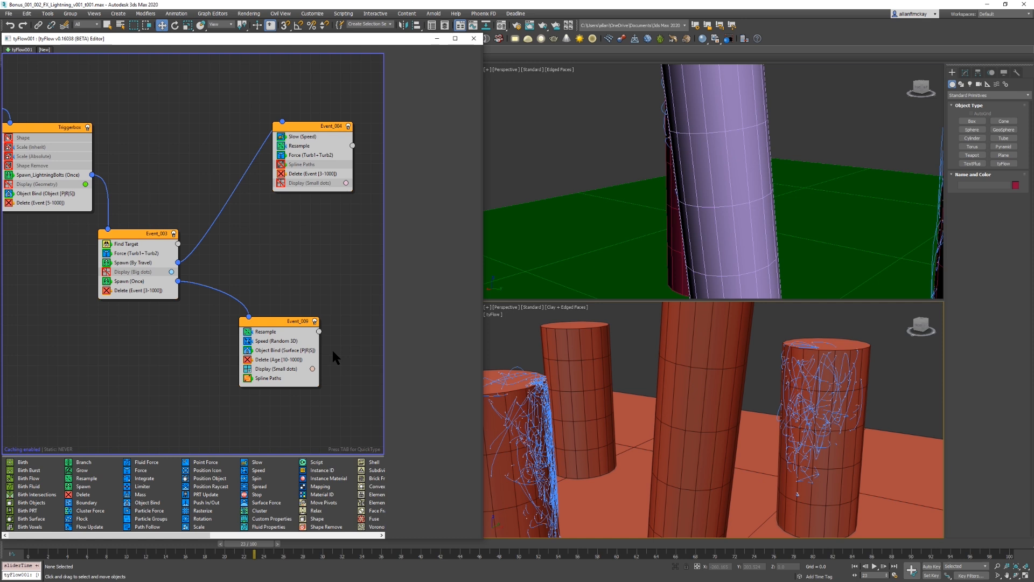
Step: Add a Force operator below Resample in Event_009 and return to frame 0
{"action": "left_click", "coordinate": [265, 318]}
{"action": "key", "text": "Tab"}
{"action": "type", "text": "for"}
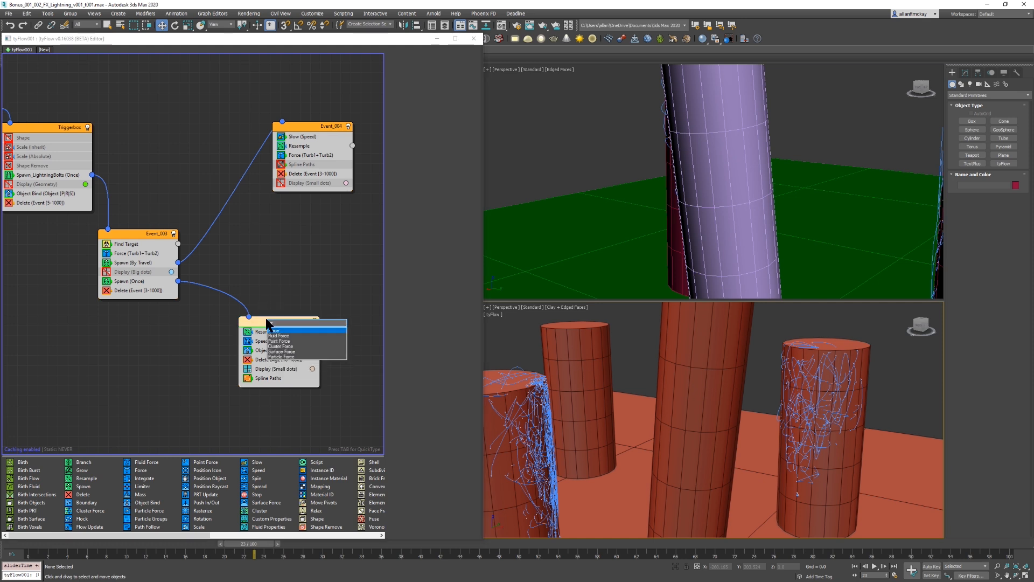
{"action": "key", "text": "Return"}
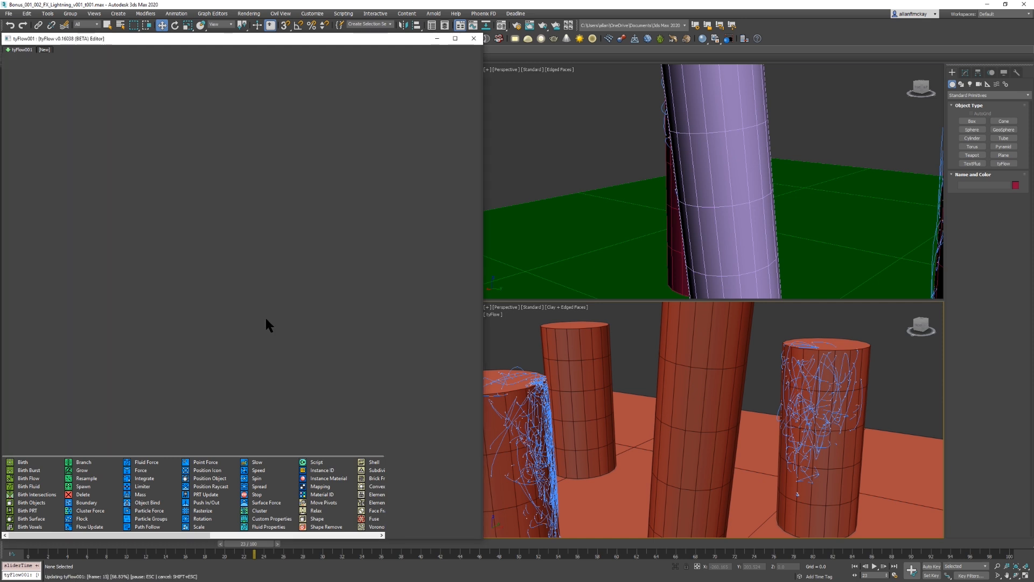
{"action": "middle_click", "coordinate": [584, 327]}
{"action": "key", "text": "Home"}
{"action": "left_click_drag", "start_coordinate": [262, 334], "coordinate": [283, 344]}
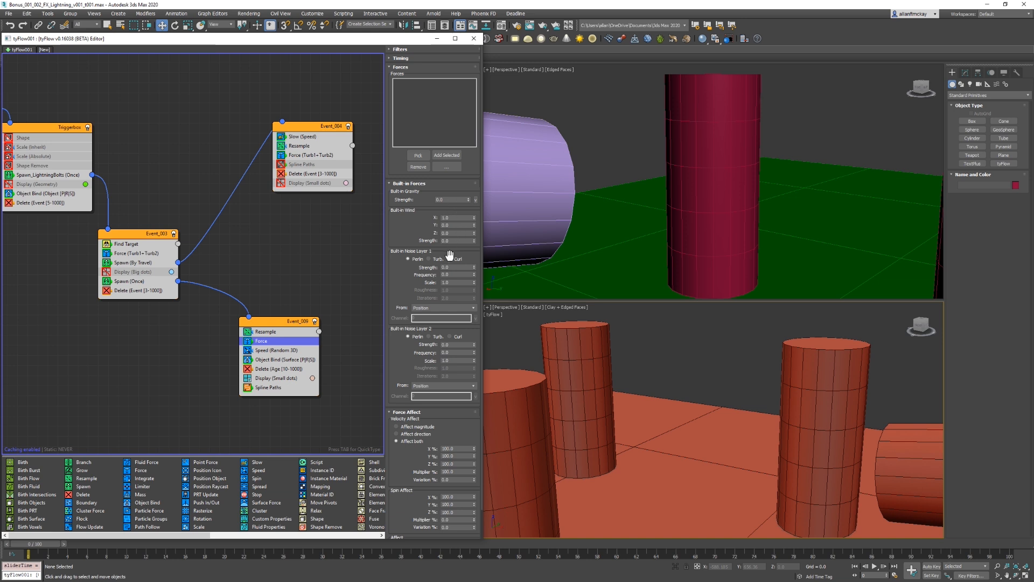
Step: Set built-in noise layer 1 of Event_009's Force operator to Turb. with strength 0.5 and frequency 2, and play the simulation
{"action": "left_click", "coordinate": [436, 260]}
{"action": "key", "text": "Tab"}
{"action": "type", "text": "2"}
{"action": "key", "text": "Tab"}
{"action": "type", "text": "."}
{"action": "left_click", "coordinate": [697, 378]}
{"action": "key", "text": "slash"}
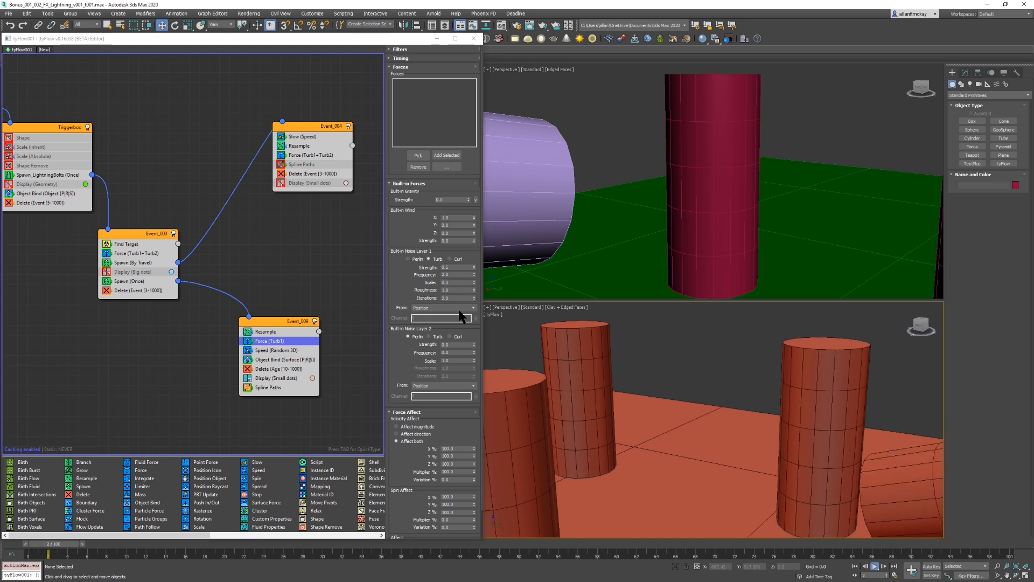
Step: Adjust the scale of the Force operator's noise layer 1, set its iterations to 3, and replay the simulation
{"action": "double_click", "coordinate": [455, 283]}
{"action": "type", "text": "."}
{"action": "key", "text": "Tab"}
{"action": "type", "text": "23"}
{"action": "left_click", "coordinate": [673, 346]}
{"action": "key", "text": "slash"}
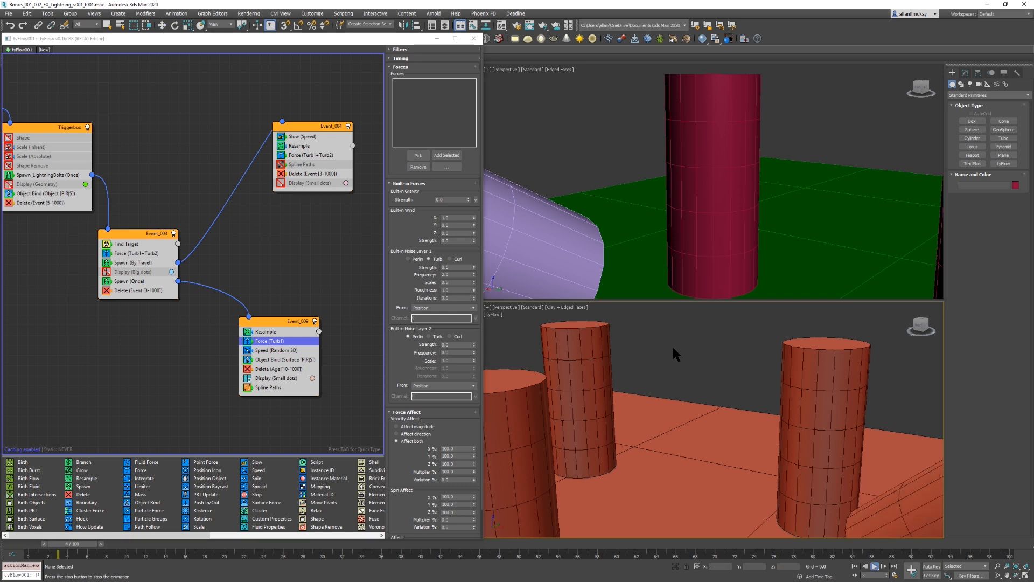
Step: Step through frames to examine the turbulent surface paths around the cylinders, and return to frame 0
{"action": "middle_click_drag", "start_coordinate": [689, 354], "coordinate": [670, 353]}
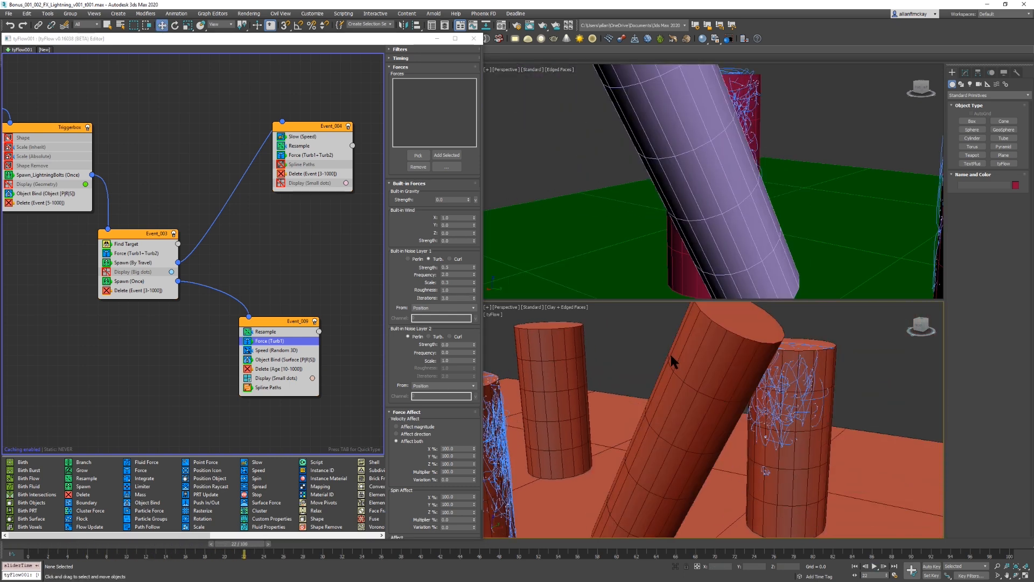
{"action": "key", "text": "comma"}
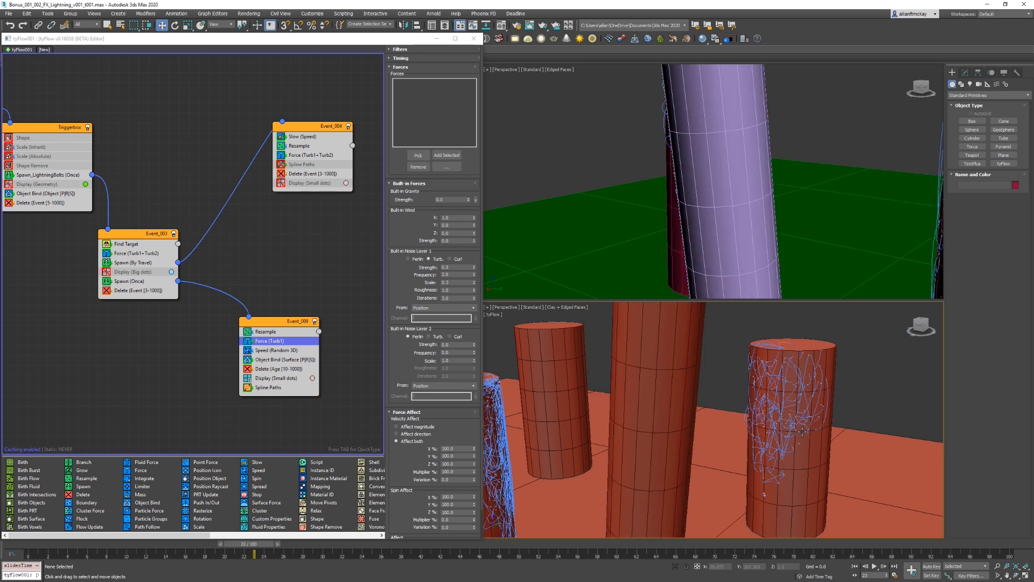
{"action": "left_click", "coordinate": [280, 332]}
{"action": "key", "text": "period"}
{"action": "key", "text": "period"}
{"action": "key", "text": "period"}
{"action": "key", "text": "Home"}
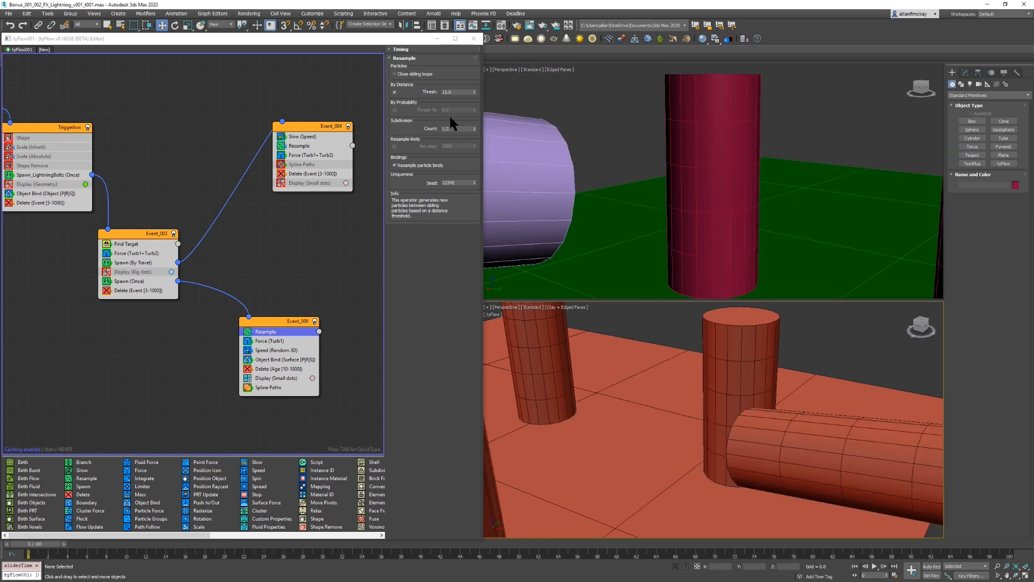
Step: Reopen the tyFlow001 editor and set the timing of Event_009's Resample operator to Continuous
{"action": "left_click", "coordinate": [431, 56]}
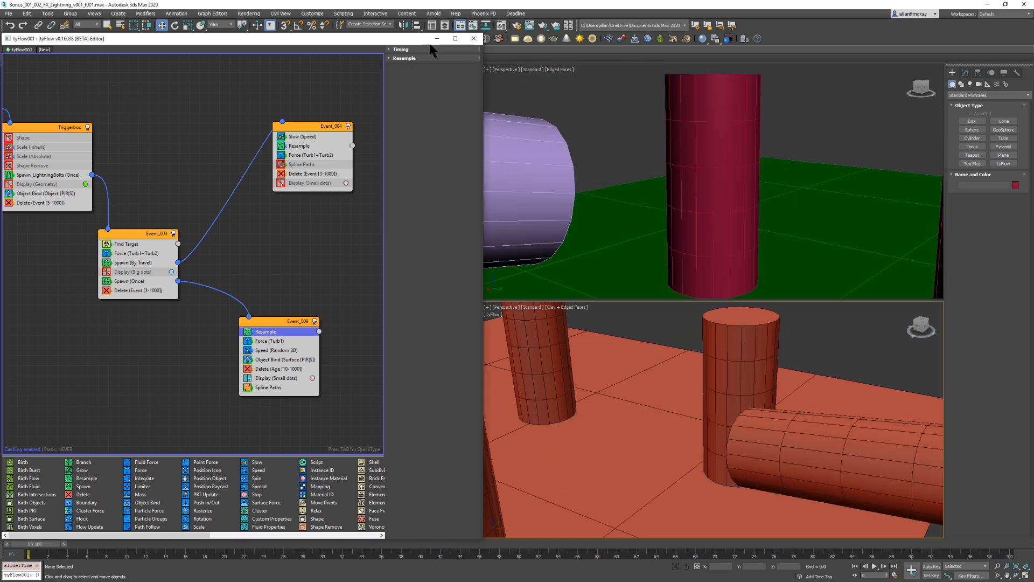
{"action": "key", "text": "Escape"}
{"action": "left_click", "coordinate": [493, 314]}
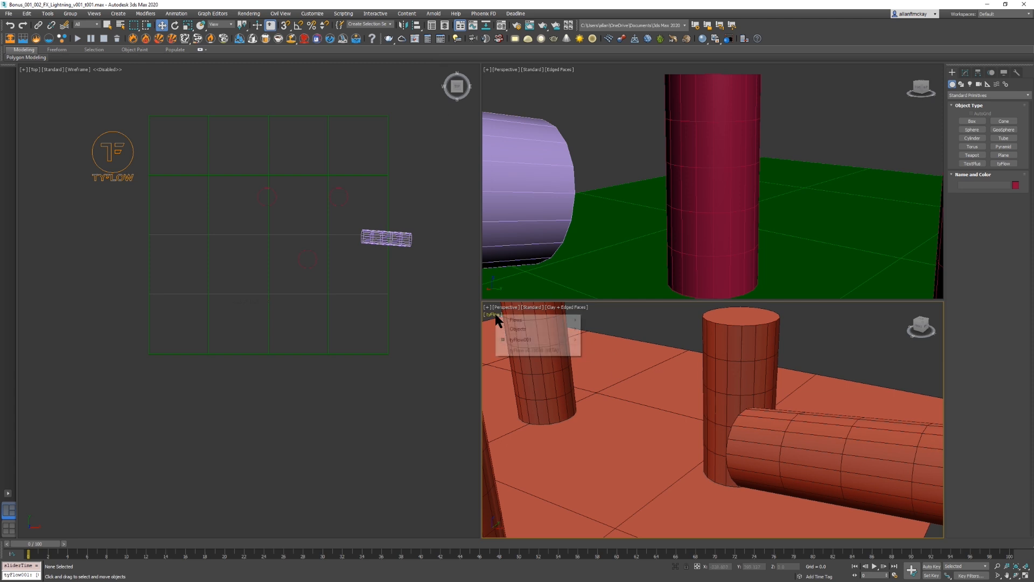
{"action": "mouse_move", "coordinate": [542, 339]}
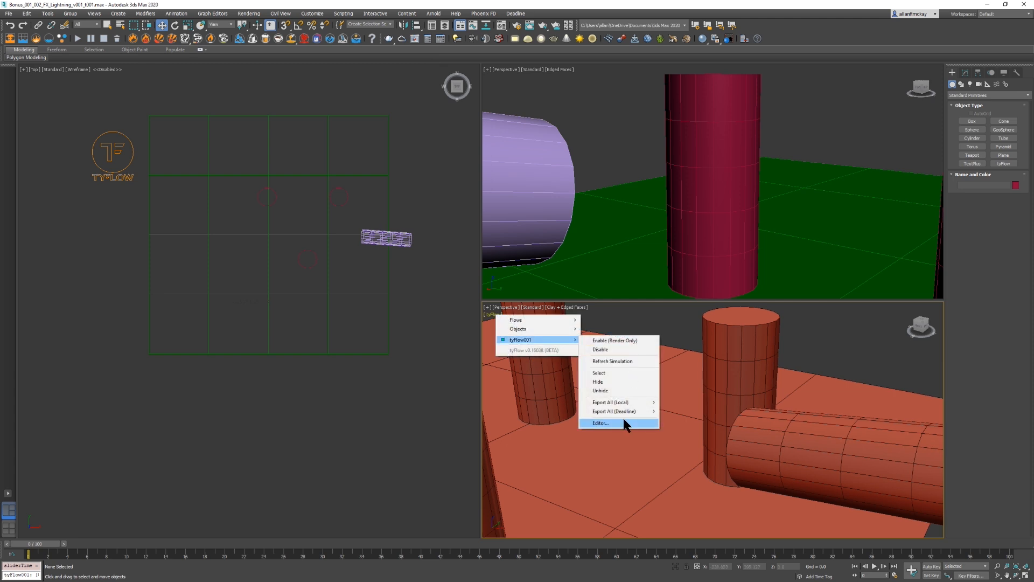
{"action": "left_click", "coordinate": [622, 420]}
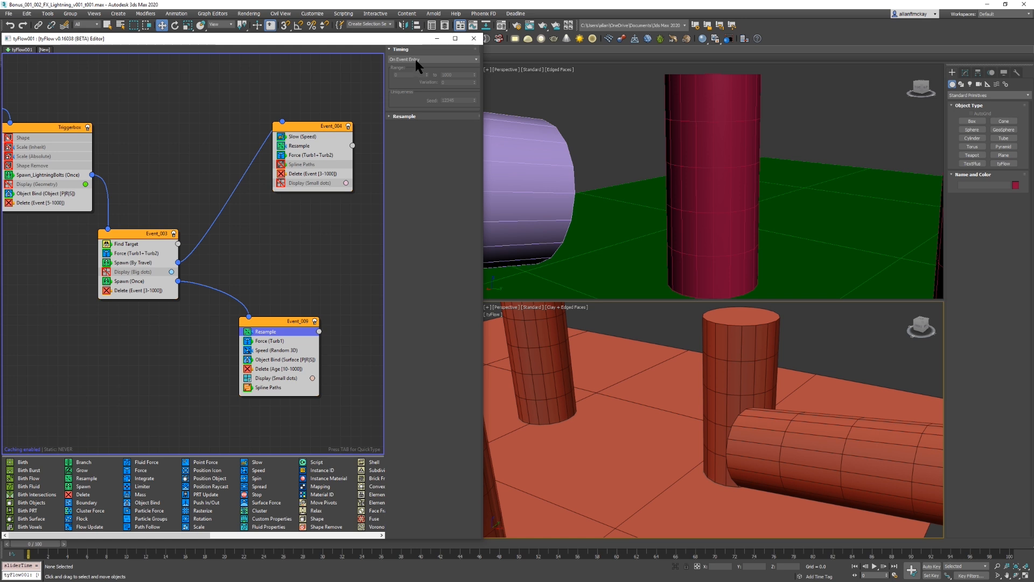
{"action": "left_click", "coordinate": [415, 60]}
{"action": "left_click", "coordinate": [415, 77]}
Step: Set the By Distance threshold of Event_009's Resample operator to 30
{"action": "left_click", "coordinate": [404, 116]}
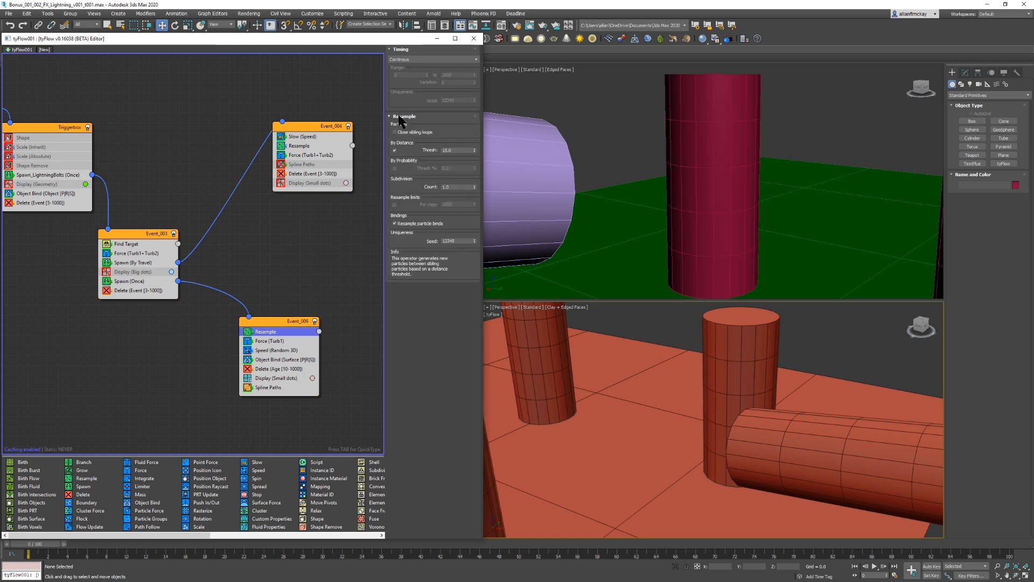
{"action": "double_click", "coordinate": [460, 150]}
{"action": "left_click", "coordinate": [632, 366]}
{"action": "left_click", "coordinate": [664, 330]}
Step: Step through the simulation frame by frame to examine the density of the resampled surface paths, and return to frame 0
{"action": "key", "text": "period"}
{"action": "key", "text": "period"}
{"action": "key", "text": "period"}
{"action": "key", "text": "period"}
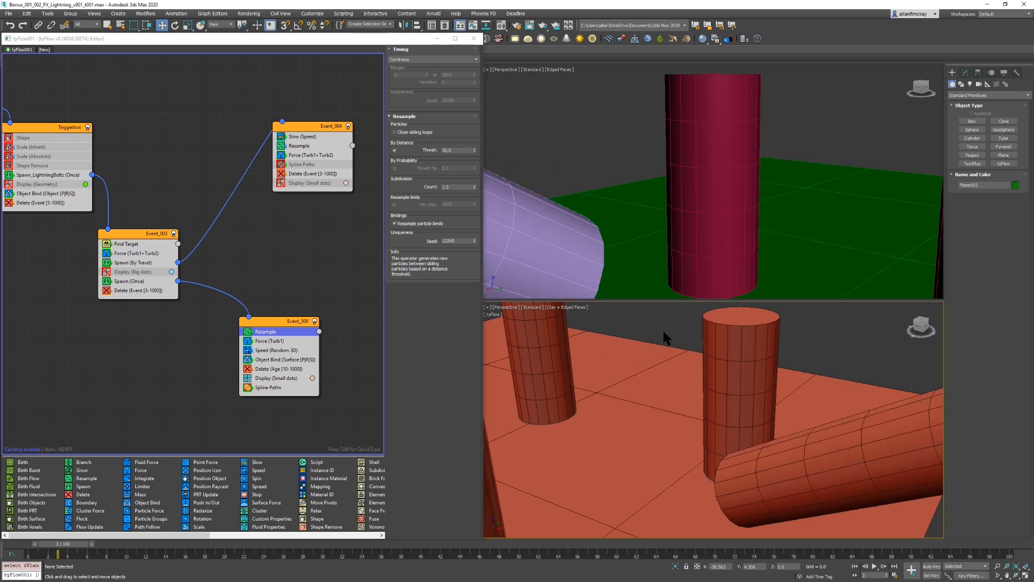
{"action": "key", "text": "period"}
{"action": "key", "text": "period"}
{"action": "key", "text": "period"}
{"action": "key", "text": "period"}
{"action": "key", "text": "period"}
{"action": "key", "text": "period"}
{"action": "key", "text": "period"}
{"action": "key", "text": "period"}
{"action": "key", "text": "period"}
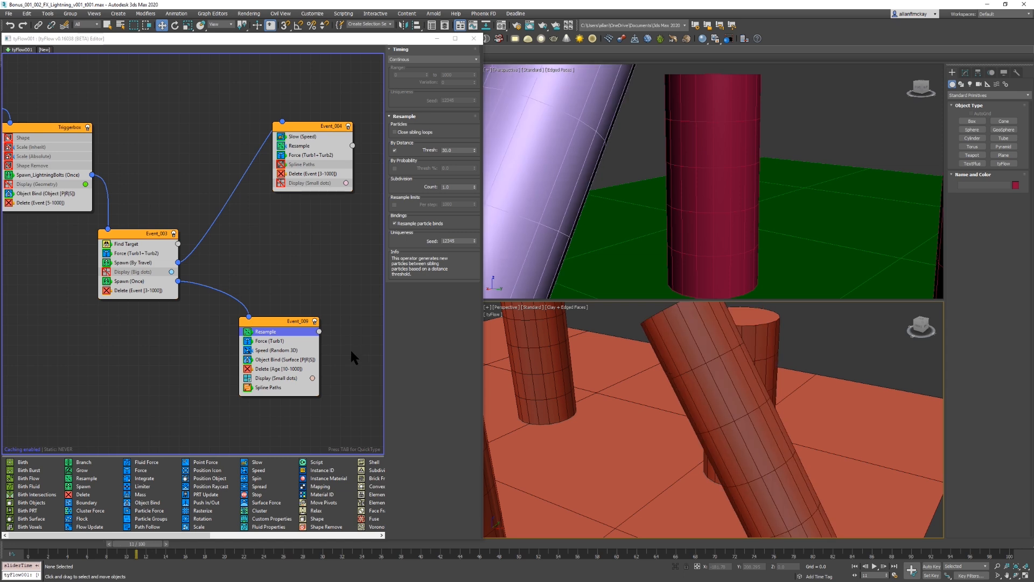
{"action": "key", "text": "period"}
{"action": "key", "text": "period"}
{"action": "key", "text": "period"}
{"action": "key", "text": "period"}
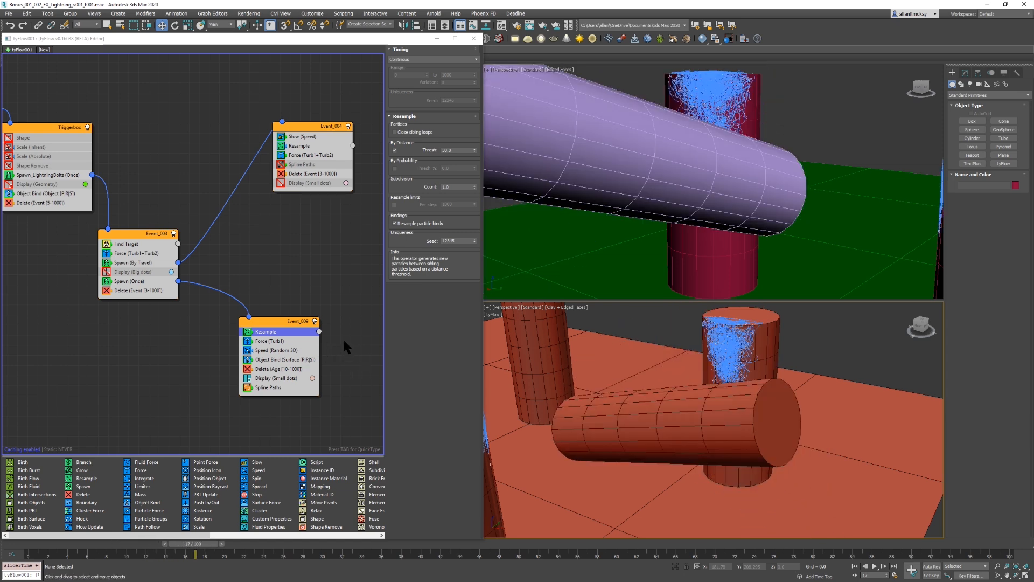
{"action": "key", "text": "period"}
{"action": "key", "text": "period"}
{"action": "key", "text": "period"}
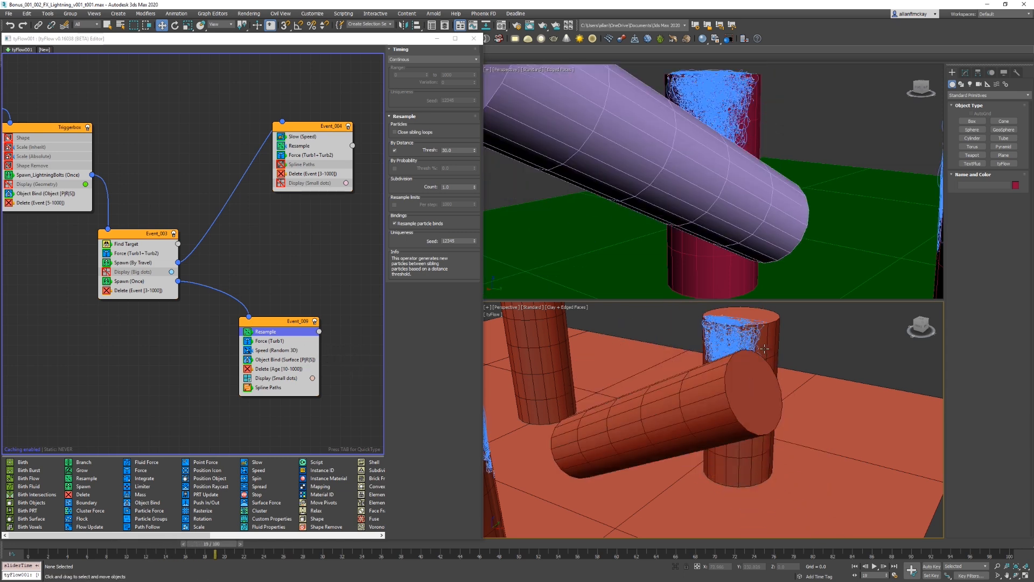
{"action": "key", "text": "period"}
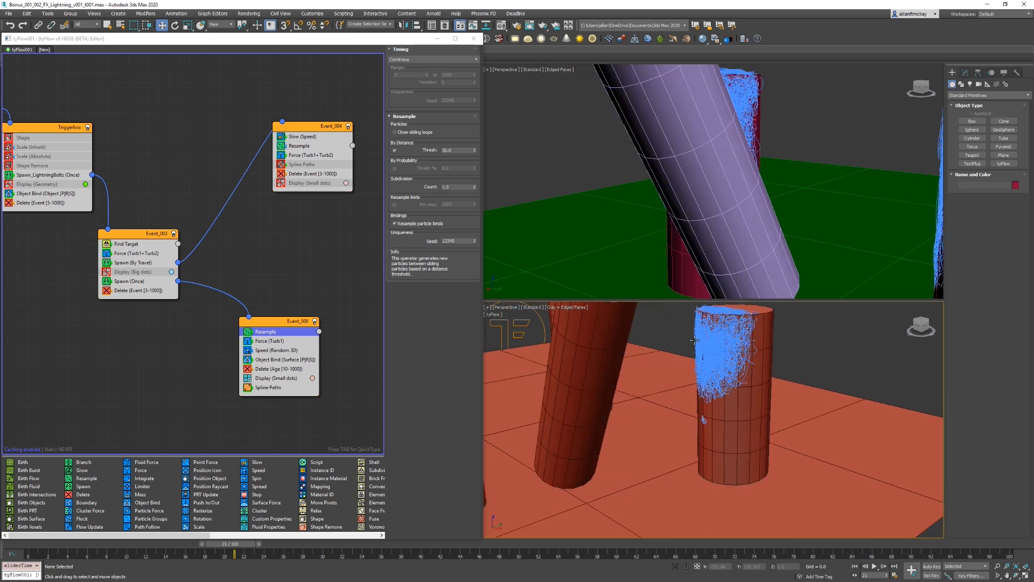
{"action": "key", "text": "period"}
{"action": "key", "text": "period"}
{"action": "key", "text": "period"}
{"action": "key", "text": "period"}
{"action": "key", "text": "period"}
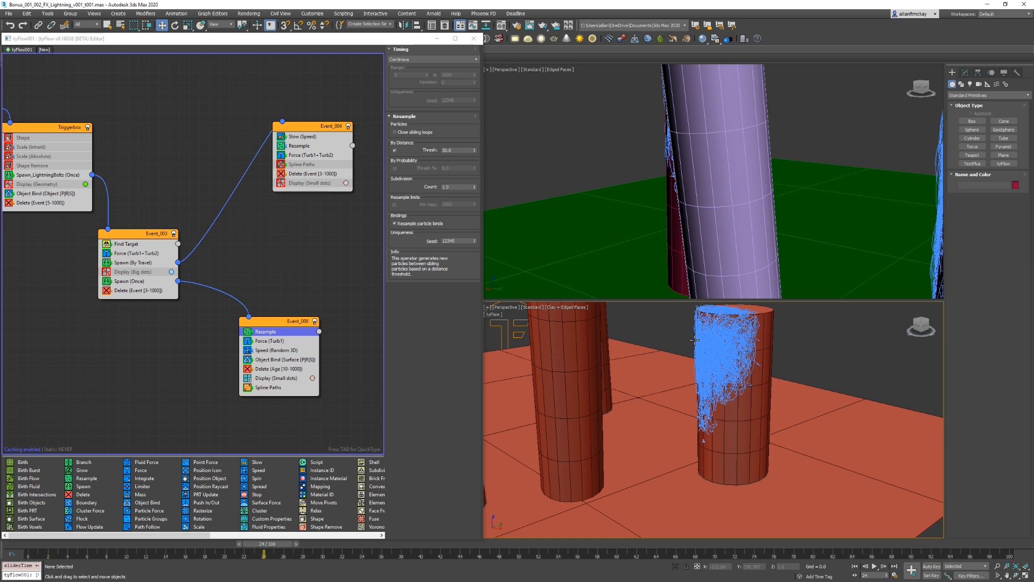
{"action": "key", "text": "period"}
{"action": "key", "text": "period"}
{"action": "key", "text": "period"}
{"action": "key", "text": "period"}
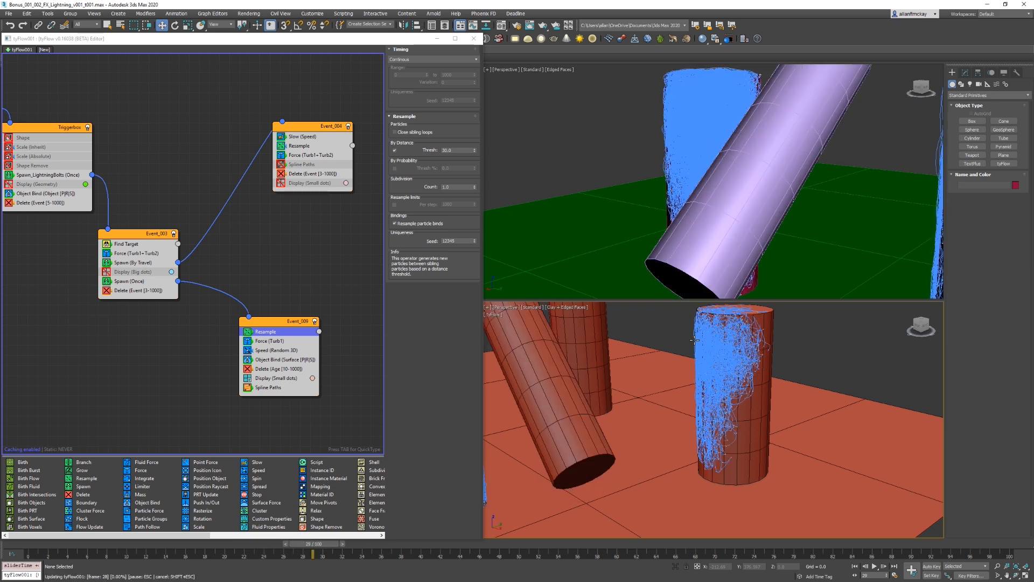
{"action": "key", "text": "period"}
{"action": "key", "text": "period"}
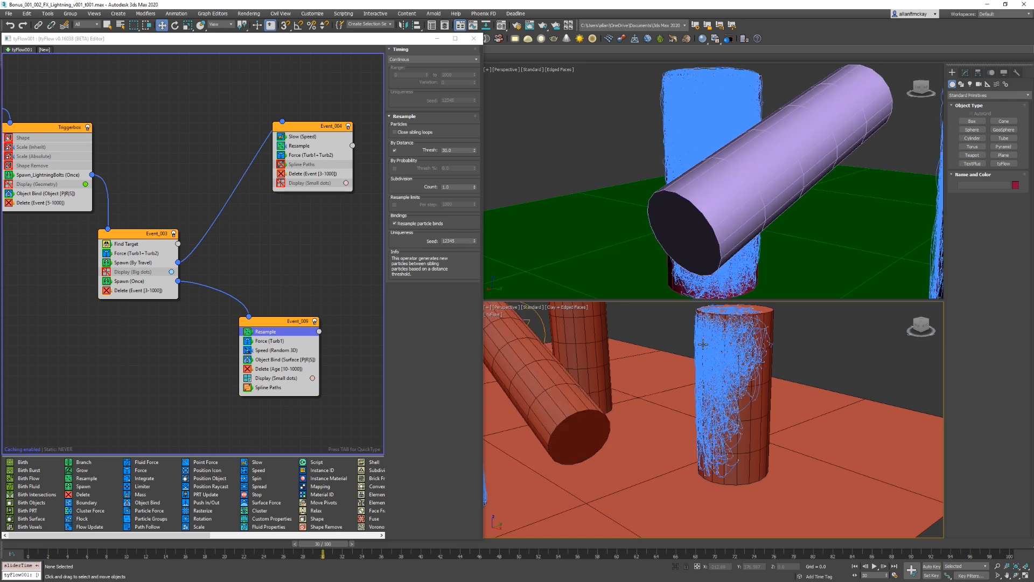
{"action": "key", "text": "period"}
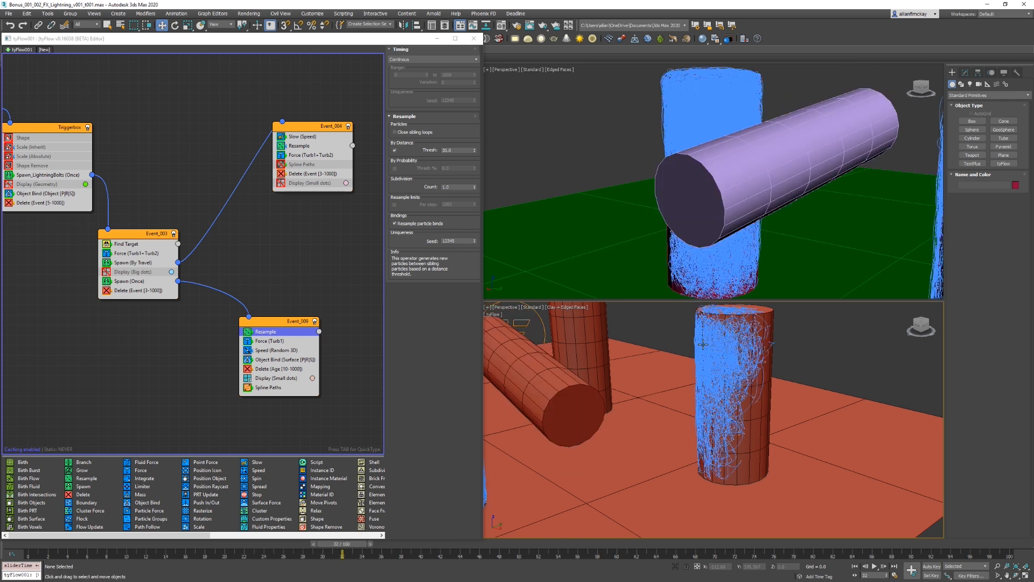
{"action": "key", "text": "Home"}
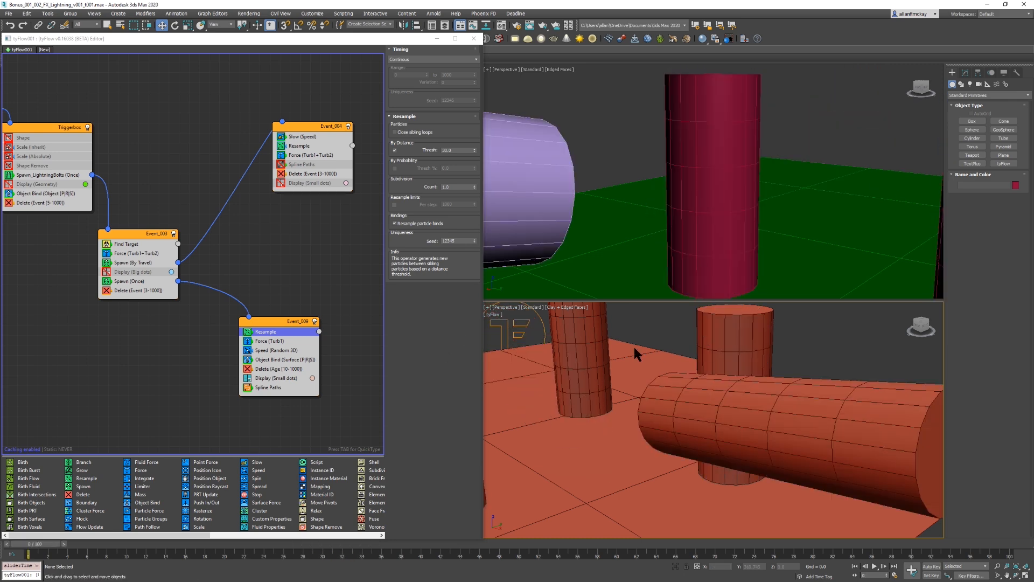
Step: Set Event_009's Delete operator to a particle age range starting at 3 with variation 4, and replay the simulation
{"action": "left_click", "coordinate": [291, 368]}
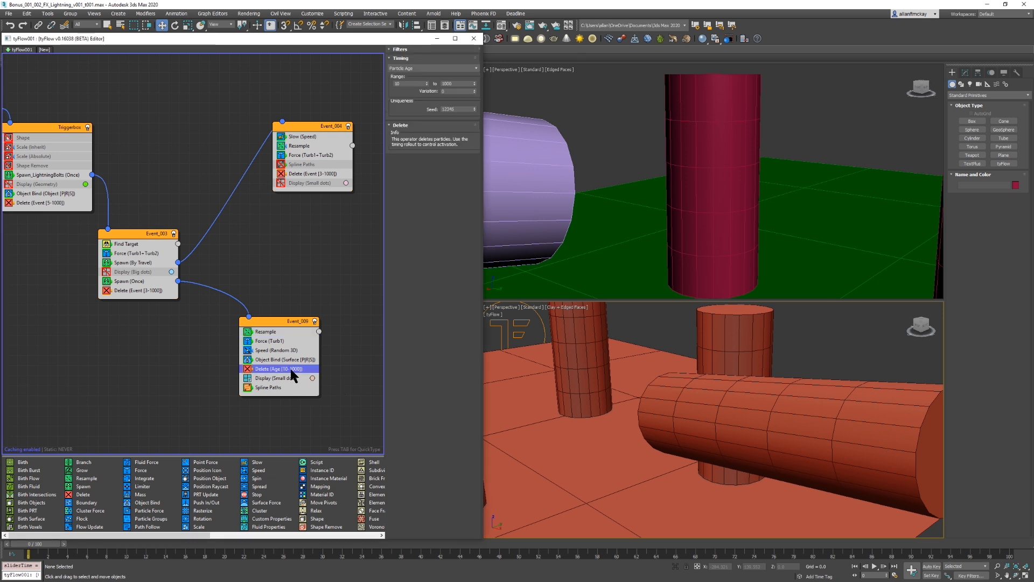
{"action": "left_click", "coordinate": [450, 91]}
{"action": "type", "text": "4"}
{"action": "key", "text": "Return"}
{"action": "key", "text": "/"}
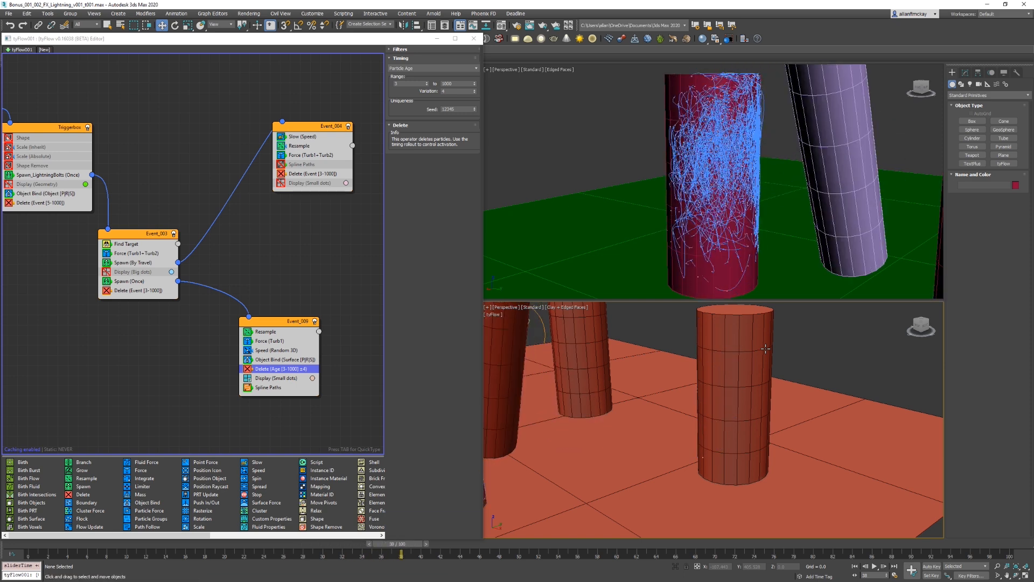
{"action": "key", "text": "Home"}
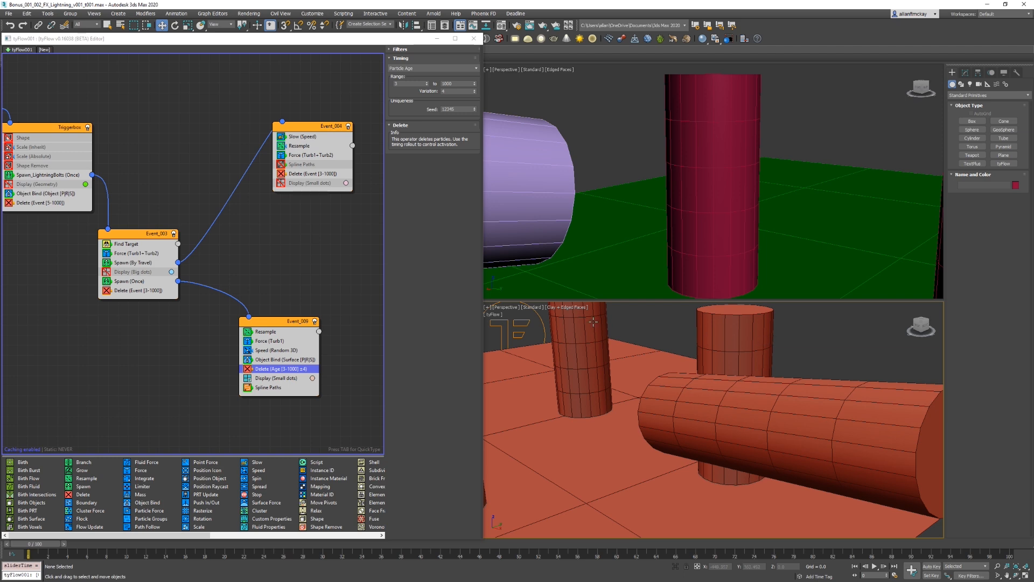
Step: Move Event_008 up so it sits above Event_005 in the flow graph
{"action": "middle_click_drag", "start_coordinate": [253, 174], "coordinate": [283, 357]}
{"action": "middle_click_drag", "start_coordinate": [285, 238], "coordinate": [193, 144]}
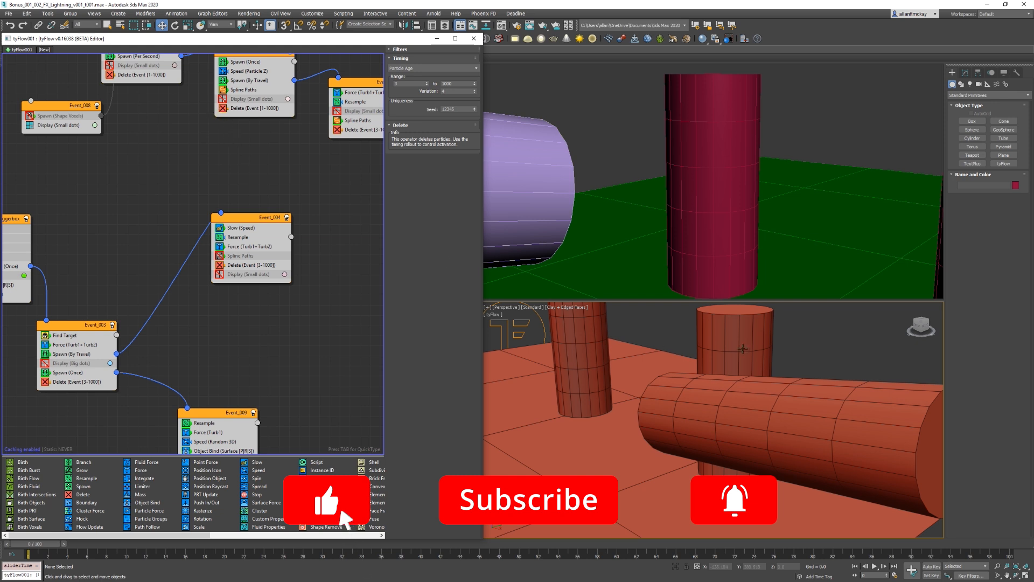
{"action": "middle_click_drag", "start_coordinate": [157, 153], "coordinate": [176, 233]}
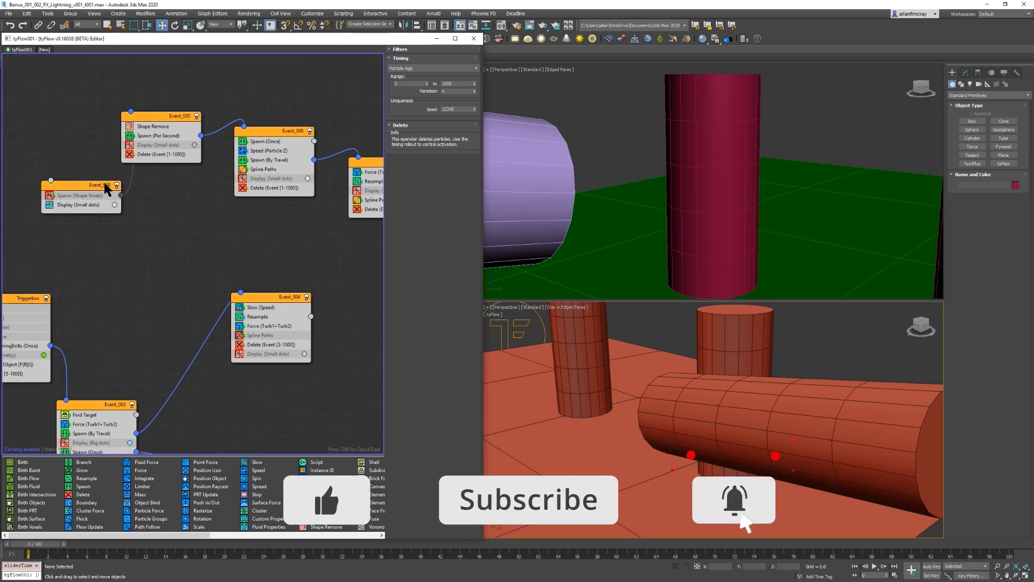
{"action": "left_click_drag", "start_coordinate": [93, 188], "coordinate": [78, 73]}
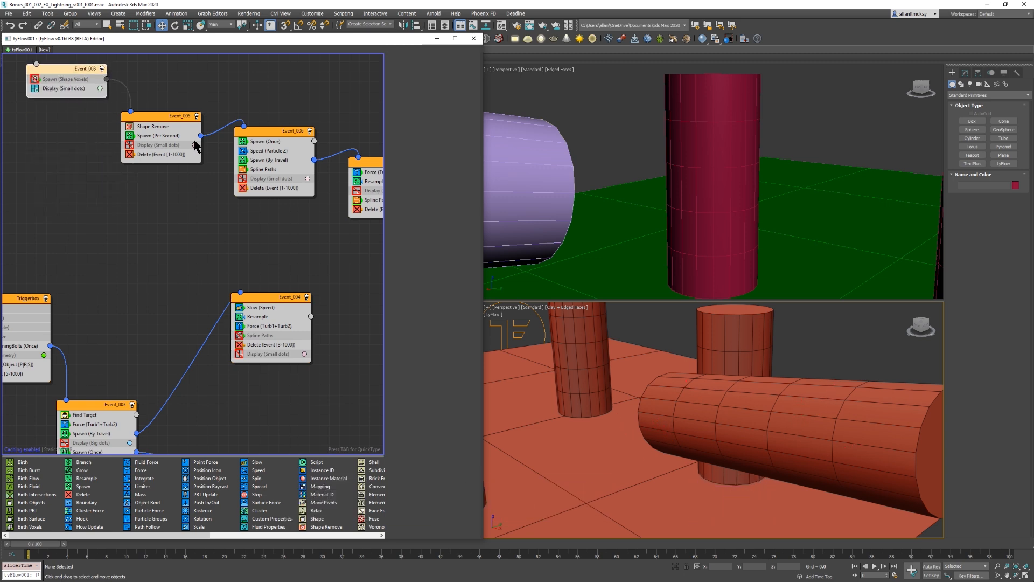
{"action": "middle_click_drag", "start_coordinate": [205, 227], "coordinate": [138, 168]}
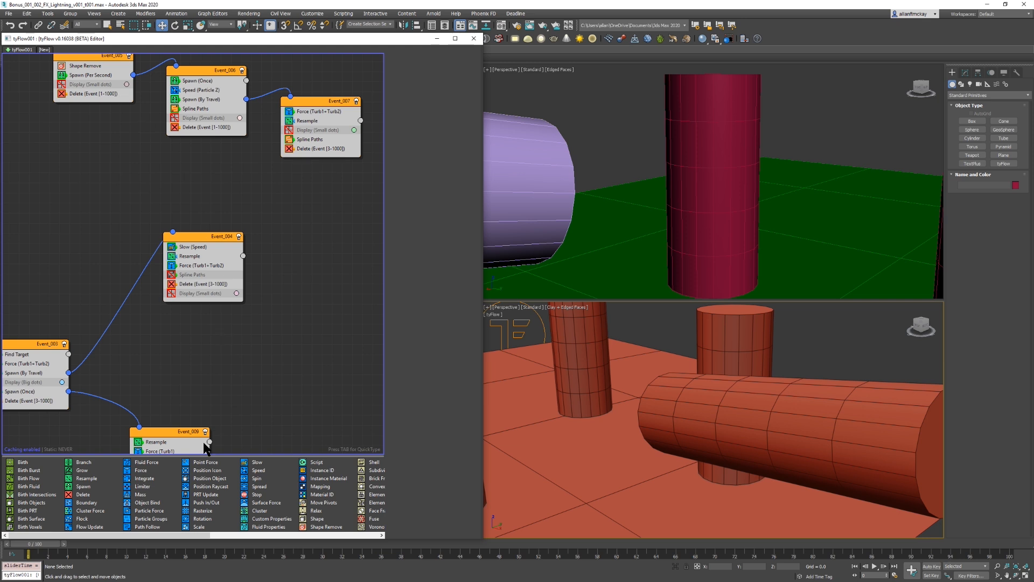
Step: Move the Spawn (Per Second) operator out of Event_005 and into Event_009, just above its Spline Paths operator
{"action": "left_click_drag", "start_coordinate": [91, 75], "coordinate": [264, 419]}
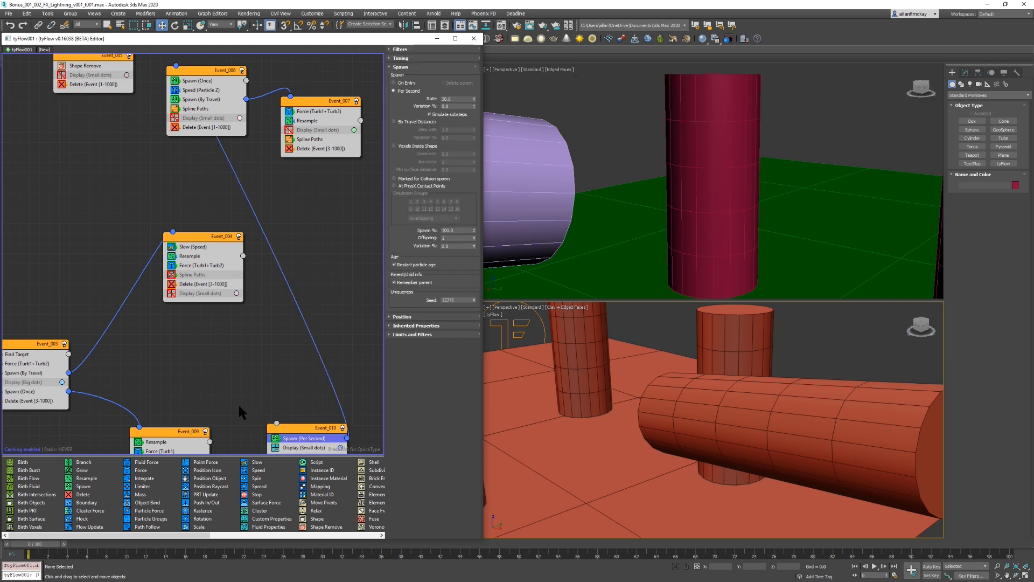
{"action": "middle_click_drag", "start_coordinate": [246, 414], "coordinate": [224, 259]}
{"action": "left_click_drag", "start_coordinate": [271, 285], "coordinate": [164, 343]}
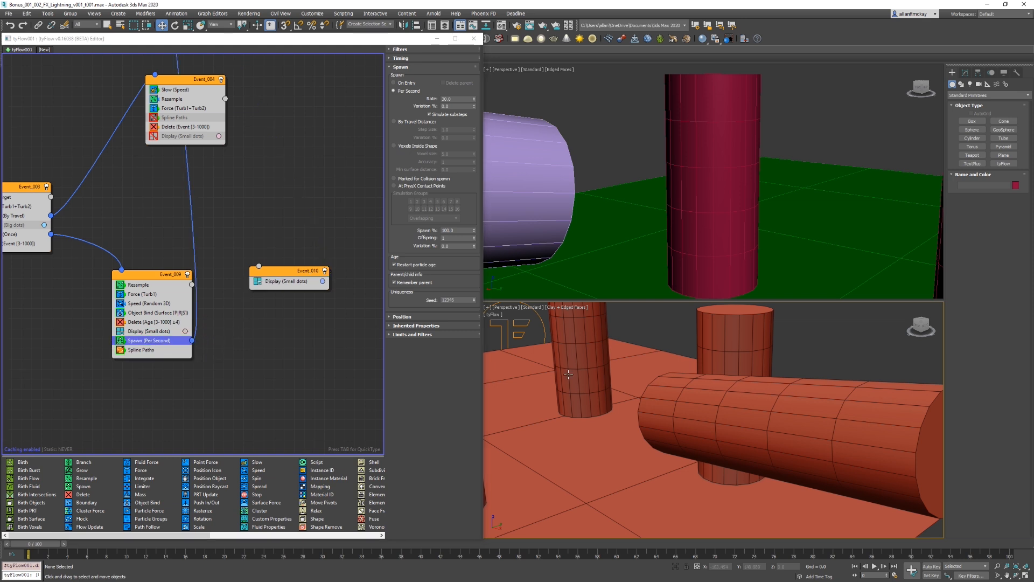
Step: Step through the simulation frame by frame to about frame 14 to examine the particles spawned from the surface paths
{"action": "middle_click_drag", "start_coordinate": [254, 156], "coordinate": [272, 282]}
{"action": "middle_click", "coordinate": [681, 404]}
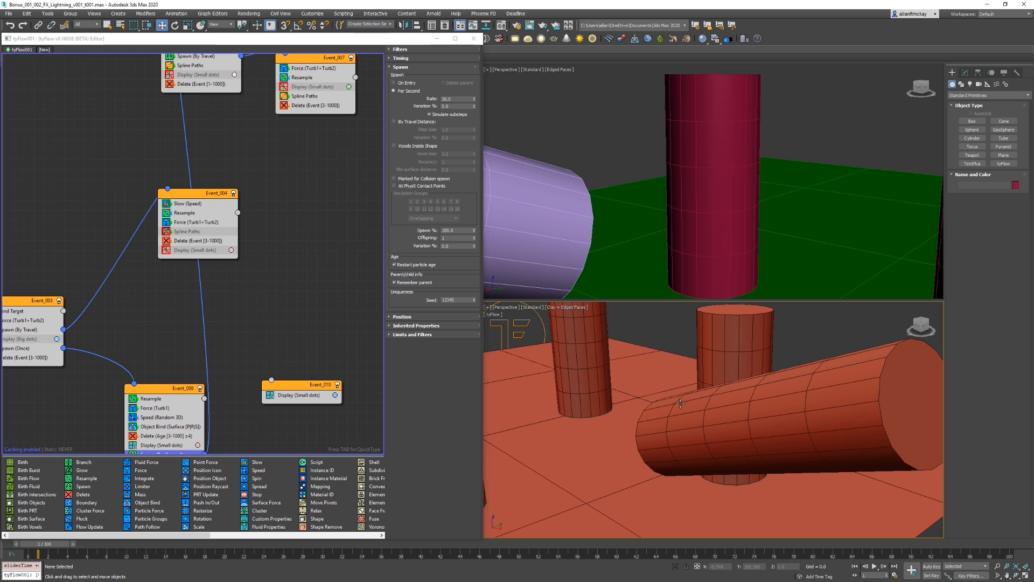
{"action": "key", "text": "period"}
{"action": "key", "text": "period"}
{"action": "key", "text": "period"}
{"action": "key", "text": "period"}
{"action": "key", "text": "period"}
{"action": "key", "text": "period"}
{"action": "key", "text": "period"}
{"action": "key", "text": "period"}
{"action": "key", "text": "period"}
{"action": "key", "text": "period"}
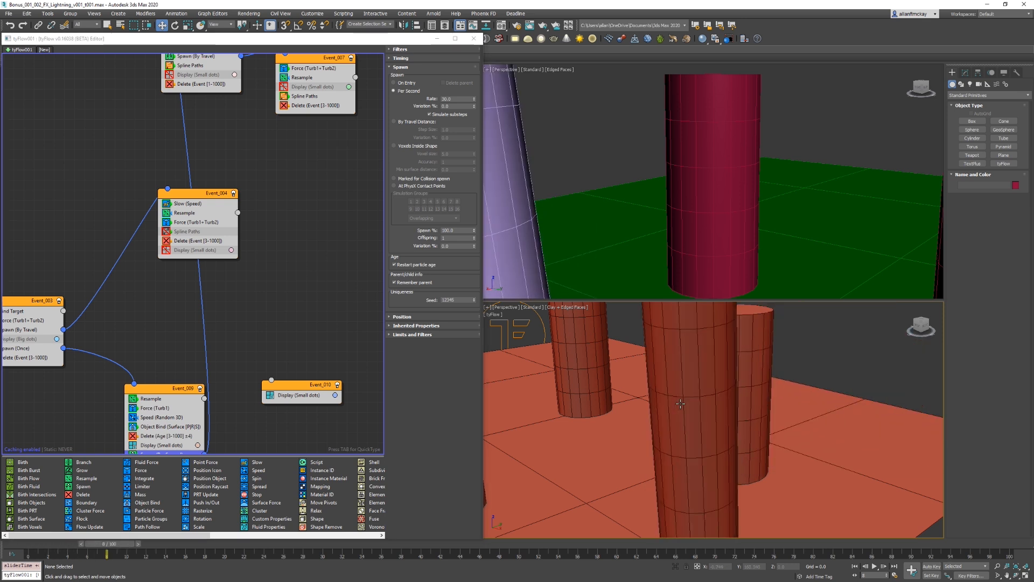
{"action": "key", "text": "period"}
{"action": "key", "text": "period"}
{"action": "key", "text": "period"}
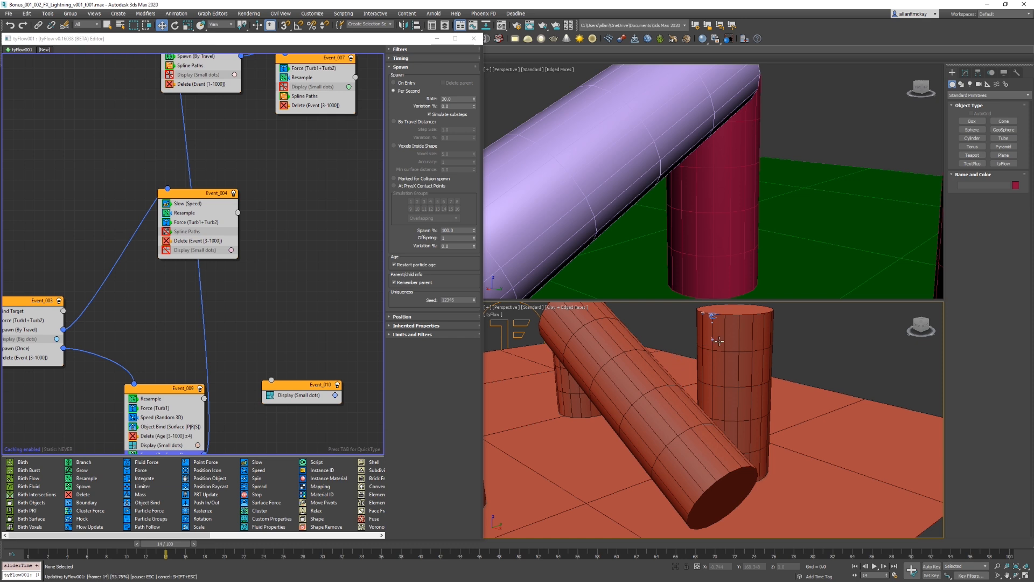
{"action": "key", "text": "period"}
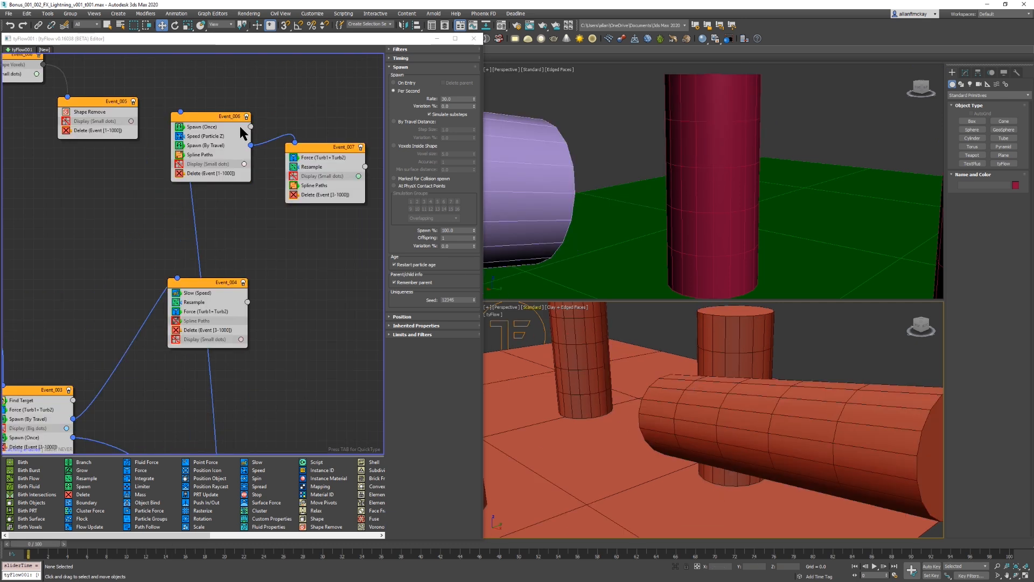
Step: Disable Event_006's Spawn (Once) and Speed operators, and set its Spawn (By Travel) step size to 1.0 for a replay
{"action": "left_click", "coordinate": [179, 135]}
{"action": "left_click", "coordinate": [180, 126]}
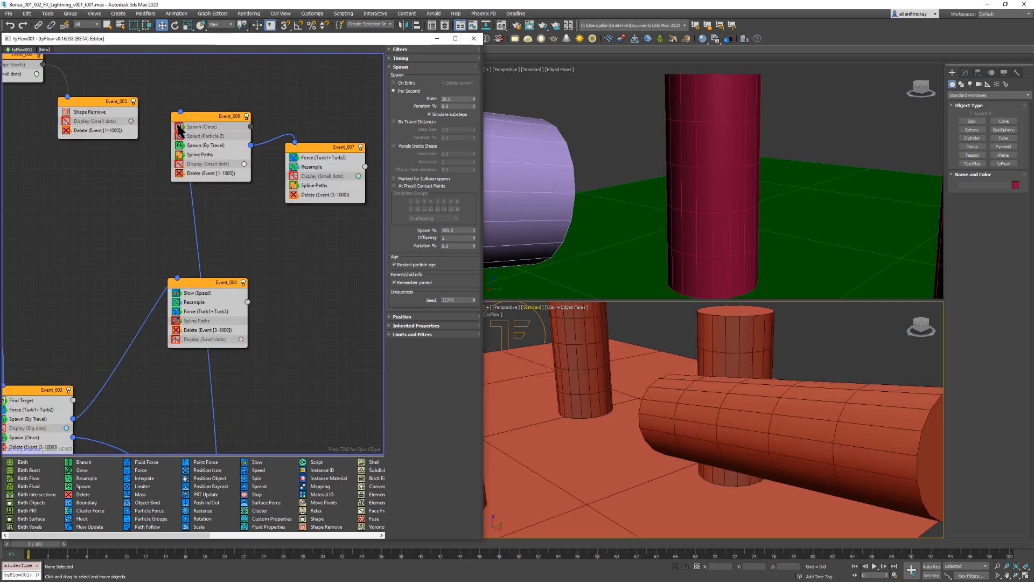
{"action": "left_click", "coordinate": [210, 148]}
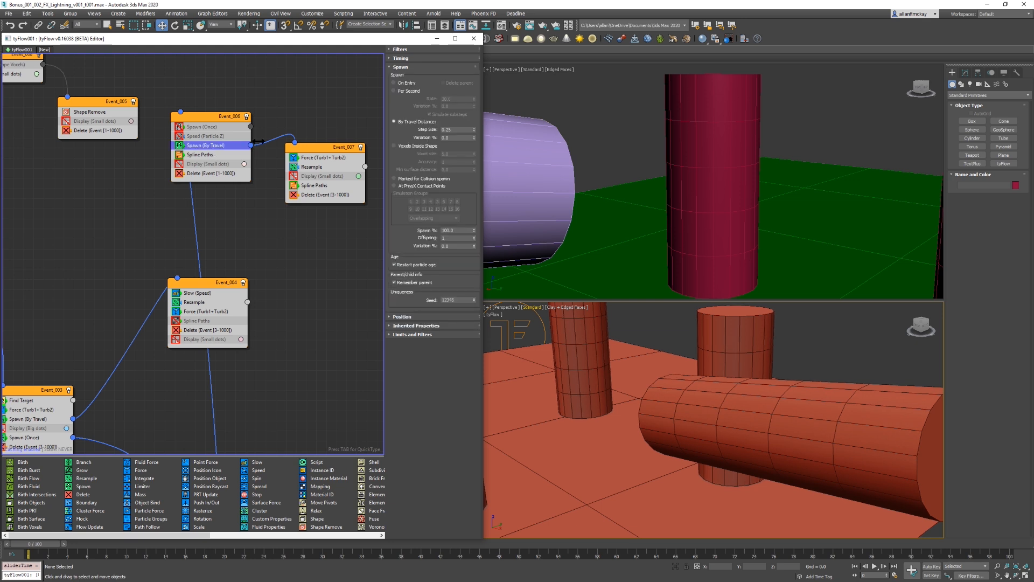
{"action": "middle_click", "coordinate": [678, 409]}
{"action": "key", "text": "slash"}
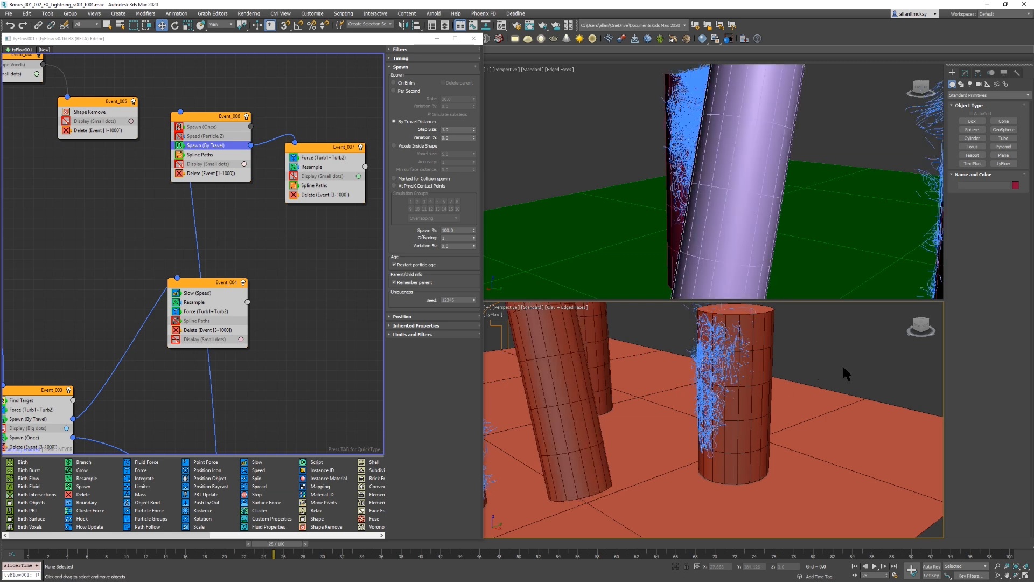
Step: Return to frame 0, enable Spline Paths in Event_004 and disable Spawn (Once) in Event_003 to replay only the main bolts
{"action": "key", "text": "alt+z"}
{"action": "left_click_drag", "start_coordinate": [768, 388], "coordinate": [805, 450]}
{"action": "middle_click_drag", "start_coordinate": [806, 449], "coordinate": [801, 447], "text": "alt"}
{"action": "key", "text": "w"}
{"action": "key", "text": "Home"}
{"action": "middle_click_drag", "start_coordinate": [133, 333], "coordinate": [310, 237]}
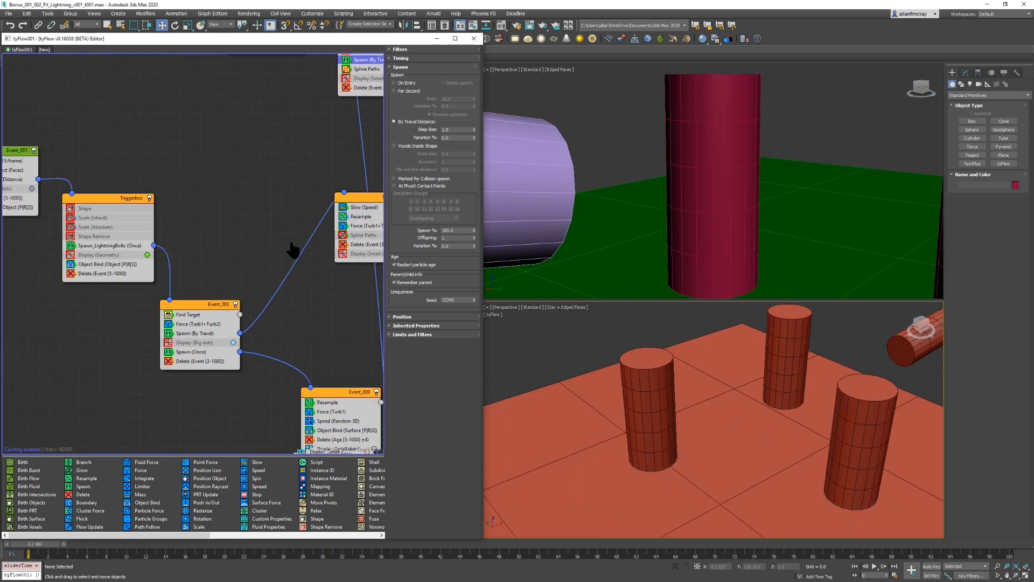
{"action": "middle_click_drag", "start_coordinate": [283, 312], "coordinate": [247, 215]}
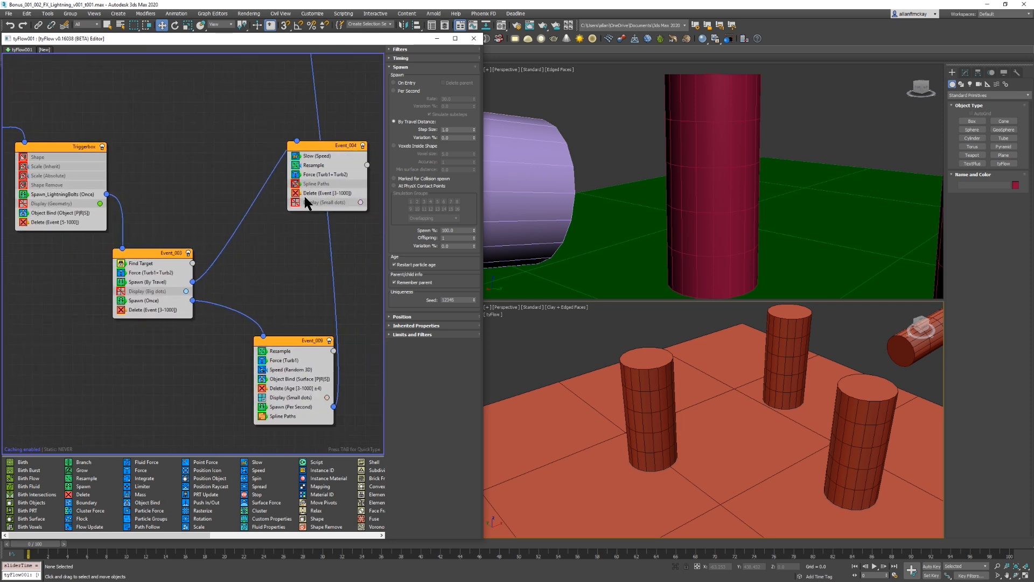
{"action": "left_click", "coordinate": [298, 184]}
{"action": "middle_click_drag", "start_coordinate": [629, 350], "coordinate": [600, 354]}
{"action": "key", "text": "slash"}
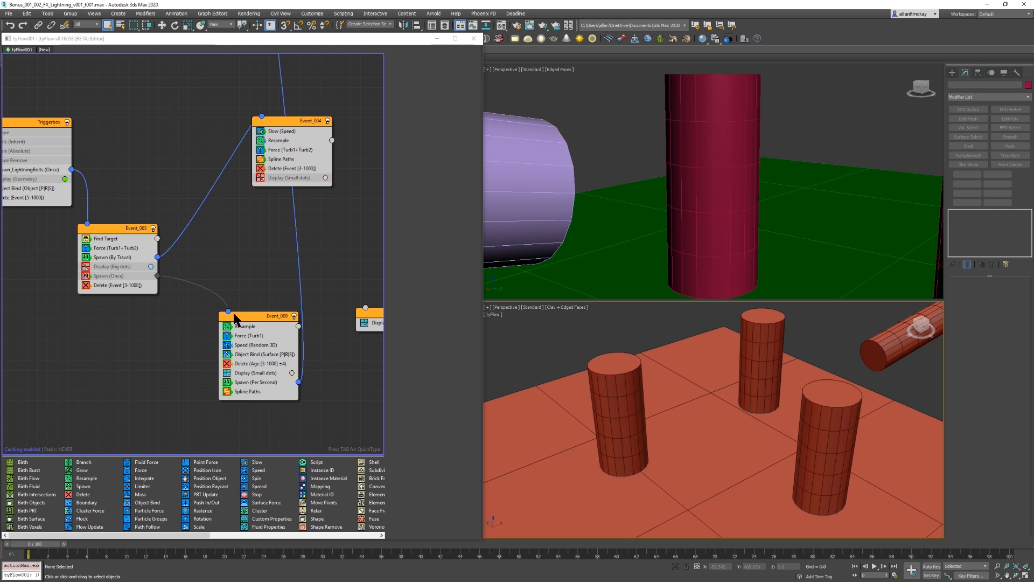
Step: Set the offspring of the Triggerbox event's Spawn_LightningBolts operator to 5 and replay the simulation
{"action": "middle_click_drag", "start_coordinate": [132, 200], "coordinate": [253, 280]}
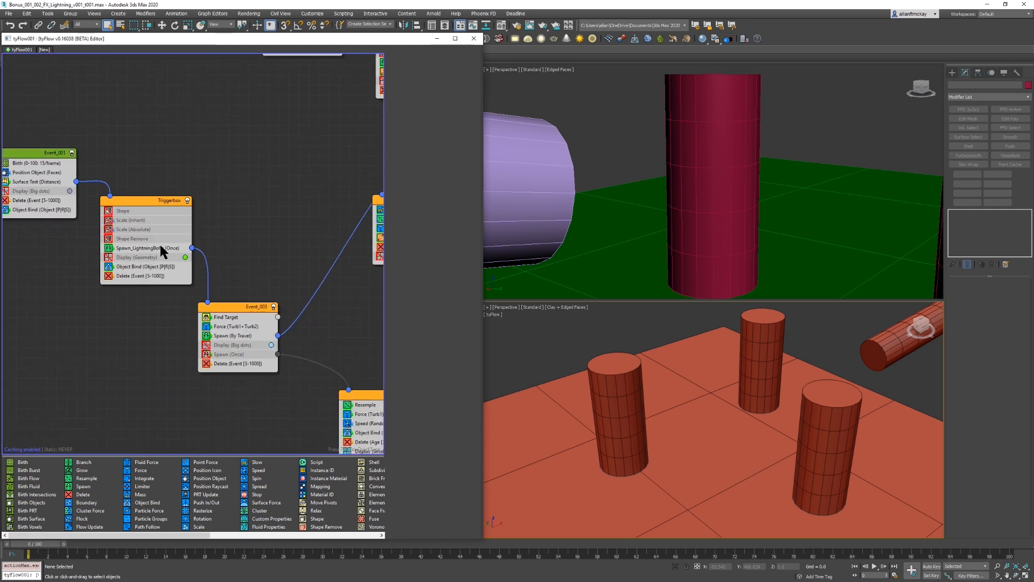
{"action": "left_click", "coordinate": [160, 249]}
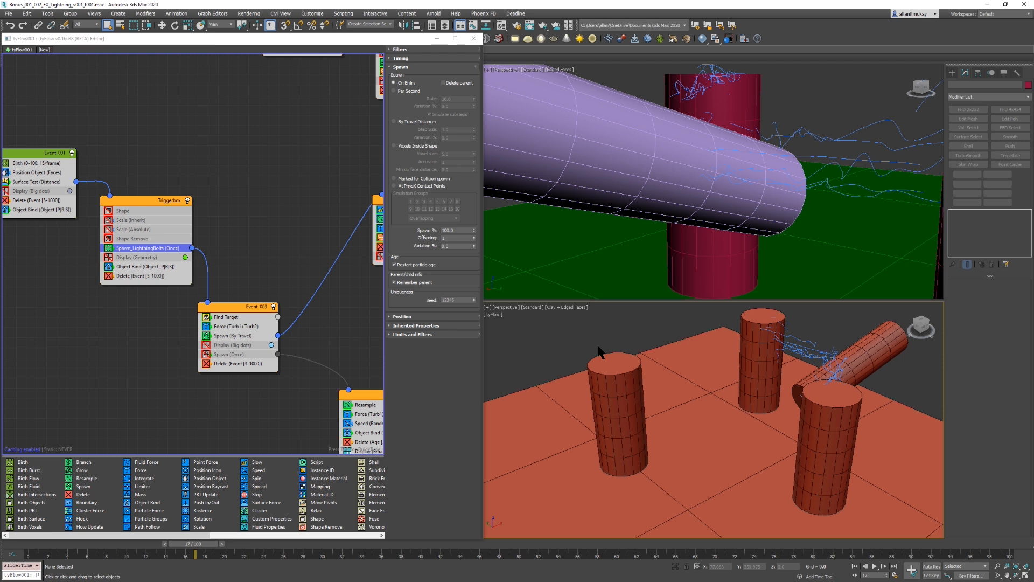
{"action": "left_click", "coordinate": [457, 237]}
{"action": "type", "text": "3"}
{"action": "key", "text": "Return"}
{"action": "left_click_drag", "start_coordinate": [461, 238], "coordinate": [422, 240]}
{"action": "type", "text": "5"}
{"action": "key", "text": "Return"}
{"action": "left_click", "coordinate": [612, 375]}
{"action": "left_click", "coordinate": [552, 331]}
{"action": "key", "text": "/"}
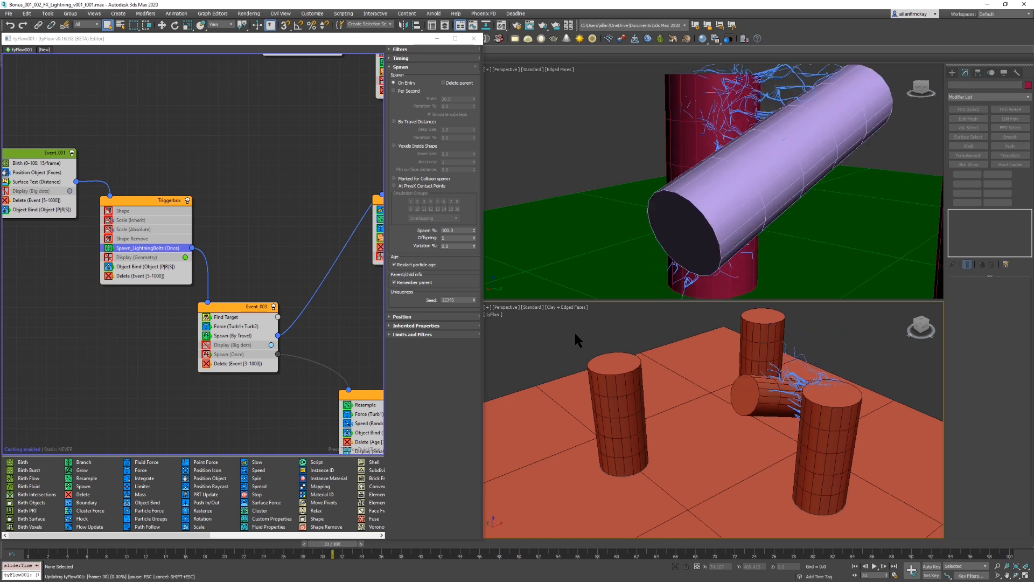
Step: Review Event_006's Spawn (By Travel) settings and step through frames around 32 to examine the shape of the bolts
{"action": "left_click", "coordinate": [241, 334]}
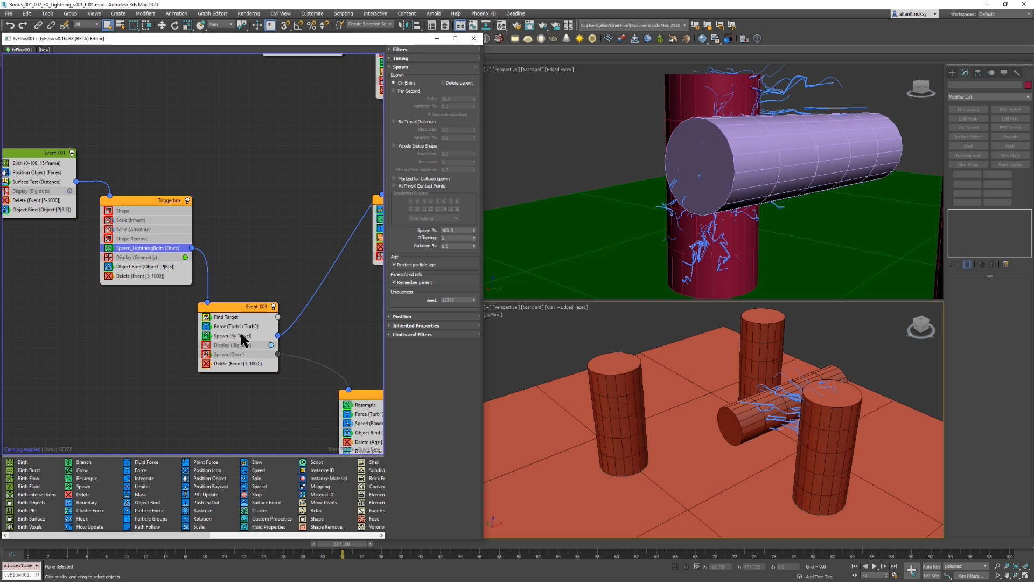
{"action": "middle_click_drag", "start_coordinate": [320, 353], "coordinate": [194, 332]}
{"action": "middle_click_drag", "start_coordinate": [232, 182], "coordinate": [204, 333]}
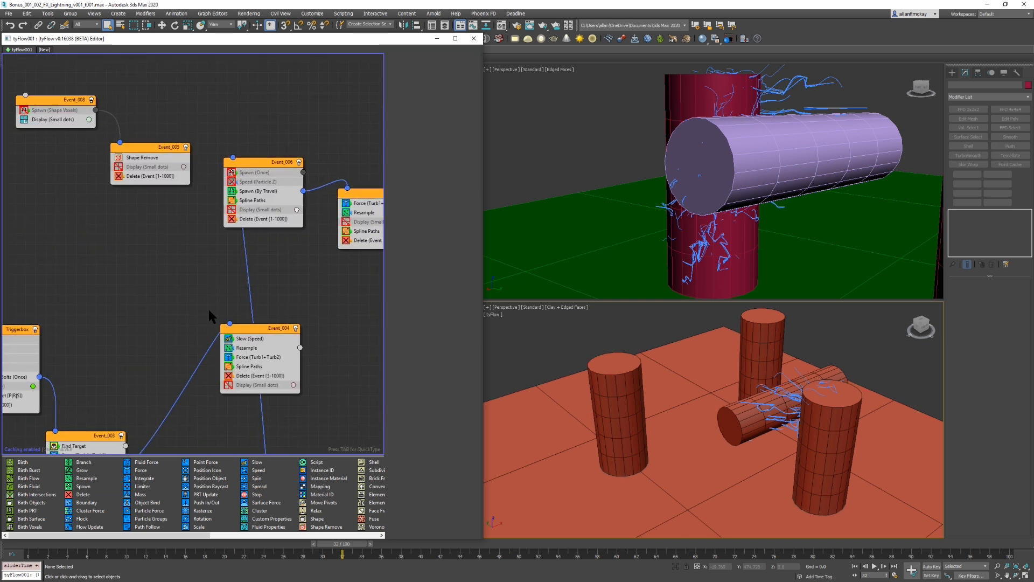
{"action": "left_click", "coordinate": [278, 193]}
{"action": "left_click", "coordinate": [535, 351]}
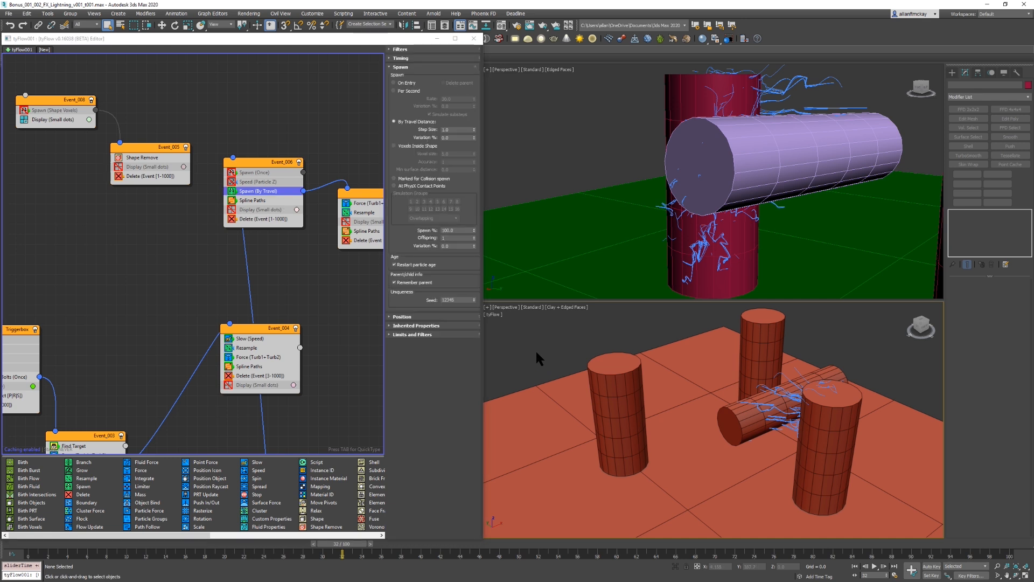
{"action": "key", "text": "period"}
{"action": "key", "text": "period"}
{"action": "key", "text": "comma"}
Step: Set Event_007's Resample distance threshold to 0.5 and Event_006's Spawn (By Travel) step size to 2.0, and return to frame 0
{"action": "middle_click_drag", "start_coordinate": [289, 264], "coordinate": [135, 240]}
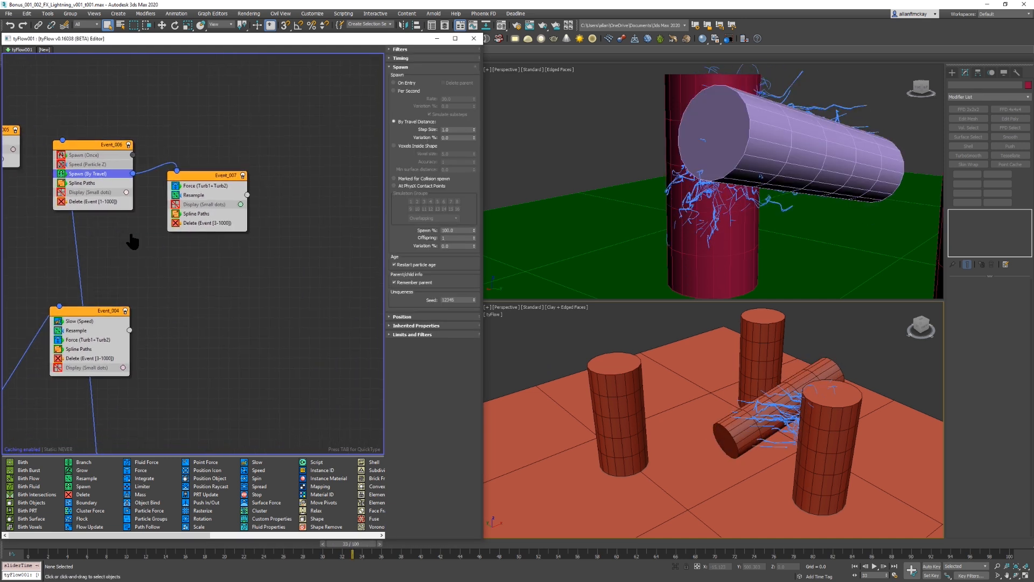
{"action": "left_click", "coordinate": [206, 195]}
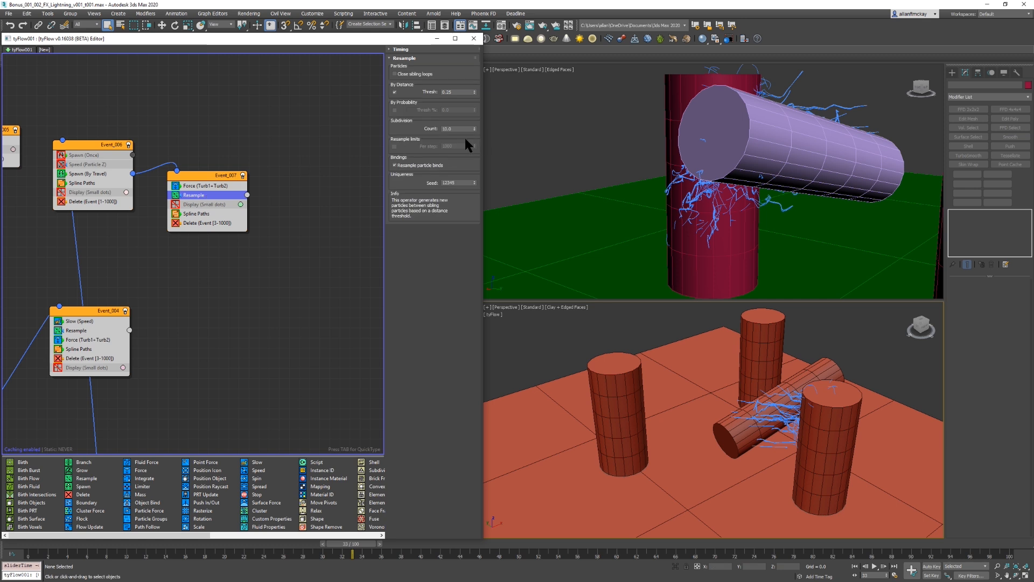
{"action": "left_click", "coordinate": [463, 94]}
{"action": "type", "text": ".5"}
{"action": "key", "text": "Return"}
{"action": "left_click", "coordinate": [108, 172]}
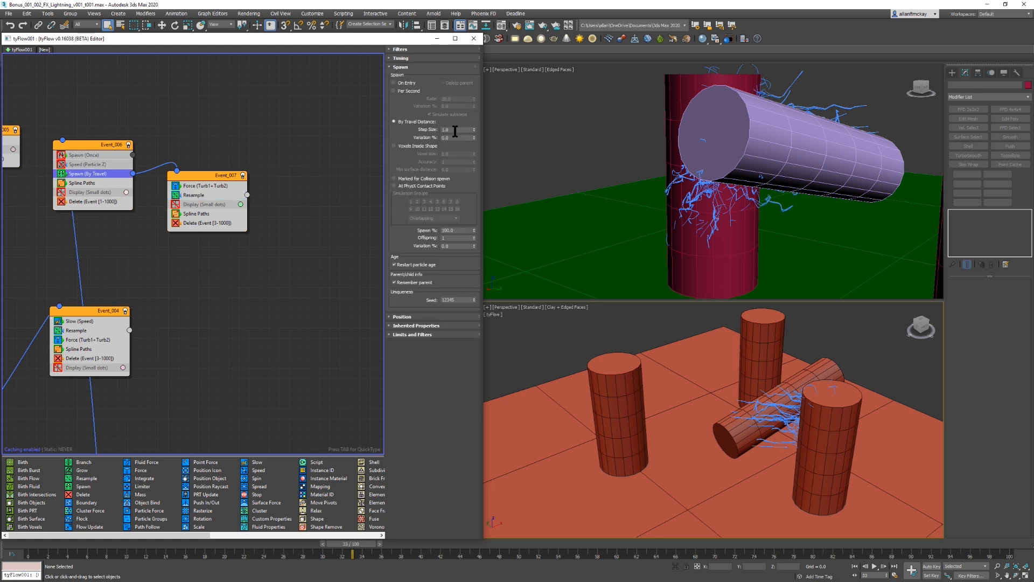
{"action": "key", "text": "Home"}
Step: Re-enable the Spawn (Once) operator in Event_003 and set its offspring to 5
{"action": "middle_click_drag", "start_coordinate": [263, 346], "coordinate": [329, 197]}
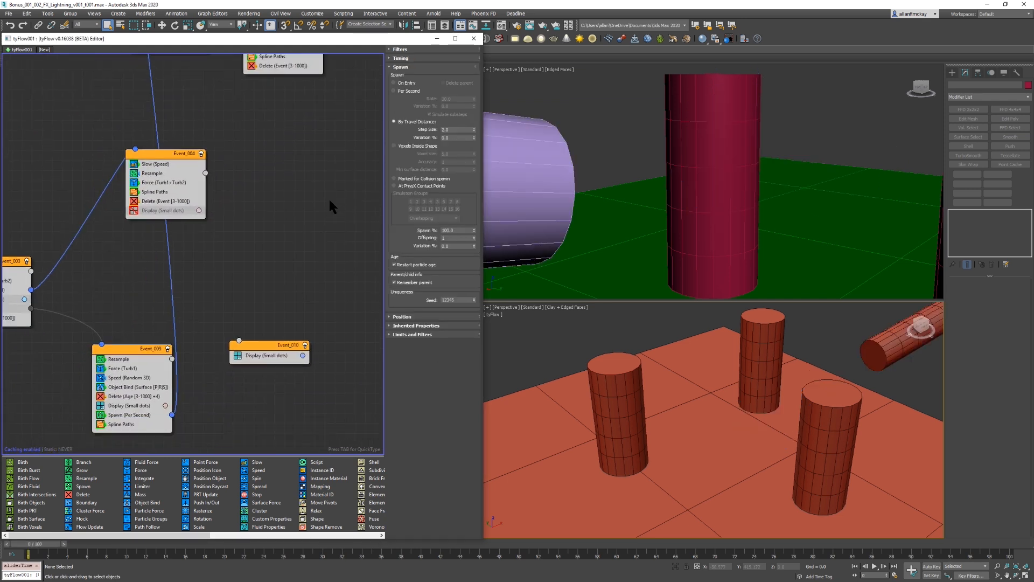
{"action": "middle_click_drag", "start_coordinate": [256, 274], "coordinate": [342, 263]}
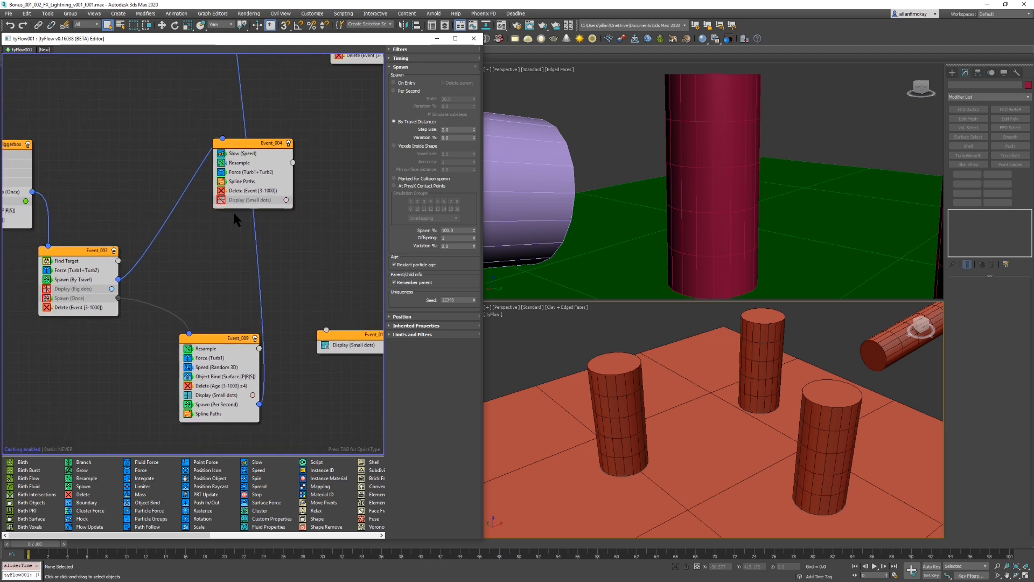
{"action": "left_click", "coordinate": [43, 300]}
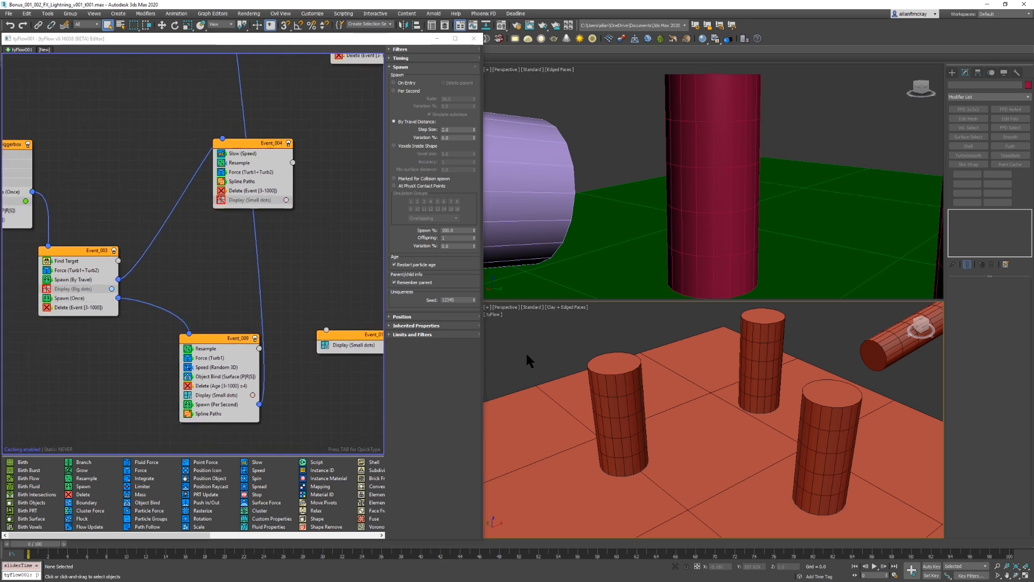
{"action": "left_click", "coordinate": [106, 318]}
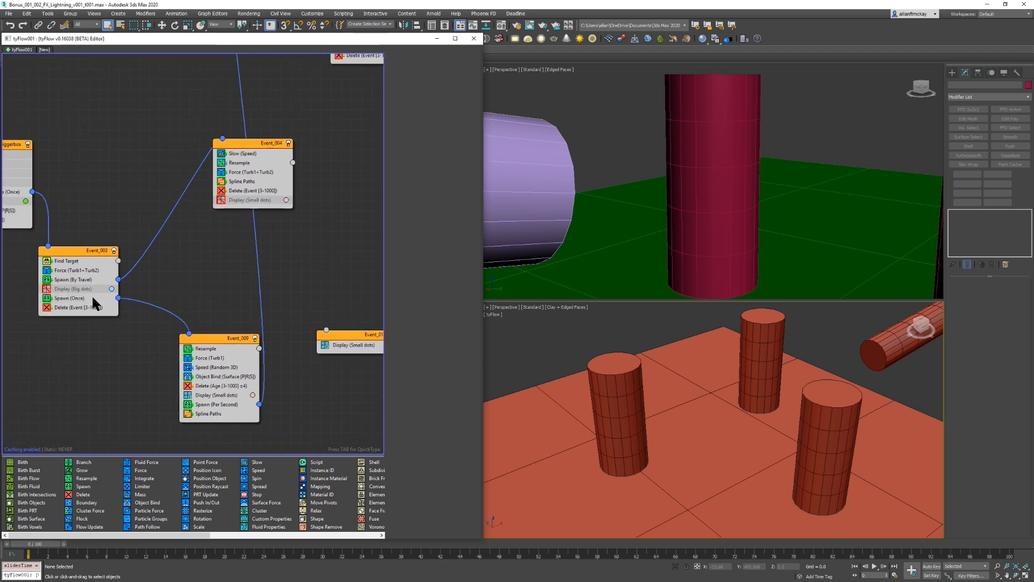
{"action": "left_click", "coordinate": [93, 299]}
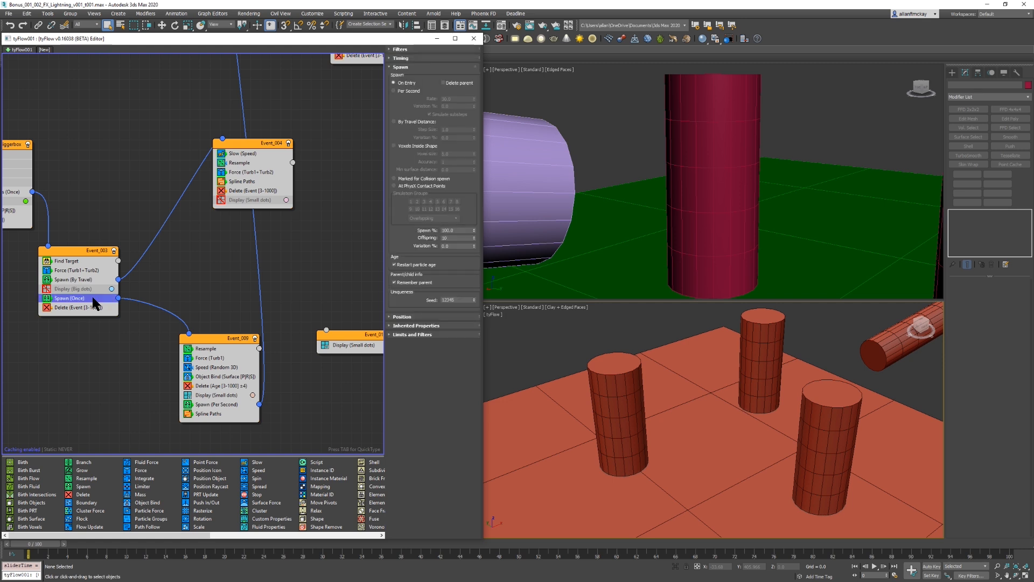
{"action": "double_click", "coordinate": [453, 238]}
{"action": "left_click", "coordinate": [533, 347]}
Step: Step through the simulation to frame 15 and examine up close the bolts and surface paths around the cylinder tops
{"action": "key", "text": "period"}
{"action": "key", "text": "period"}
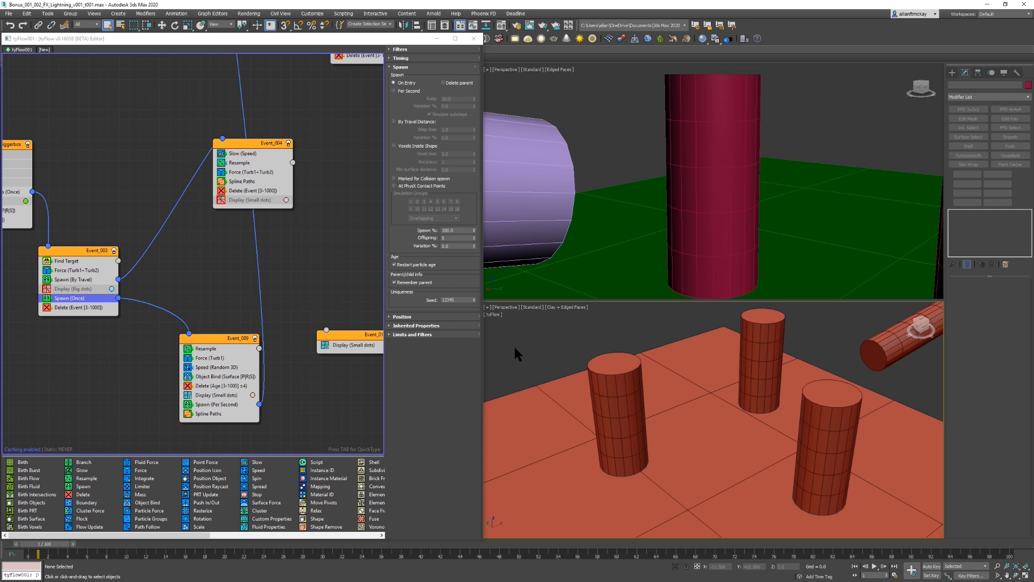
{"action": "key", "text": "period"}
{"action": "key", "text": "period"}
{"action": "key", "text": "period"}
{"action": "key", "text": "period"}
{"action": "key", "text": "period"}
{"action": "key", "text": "period"}
{"action": "key", "text": "period"}
{"action": "key", "text": "period"}
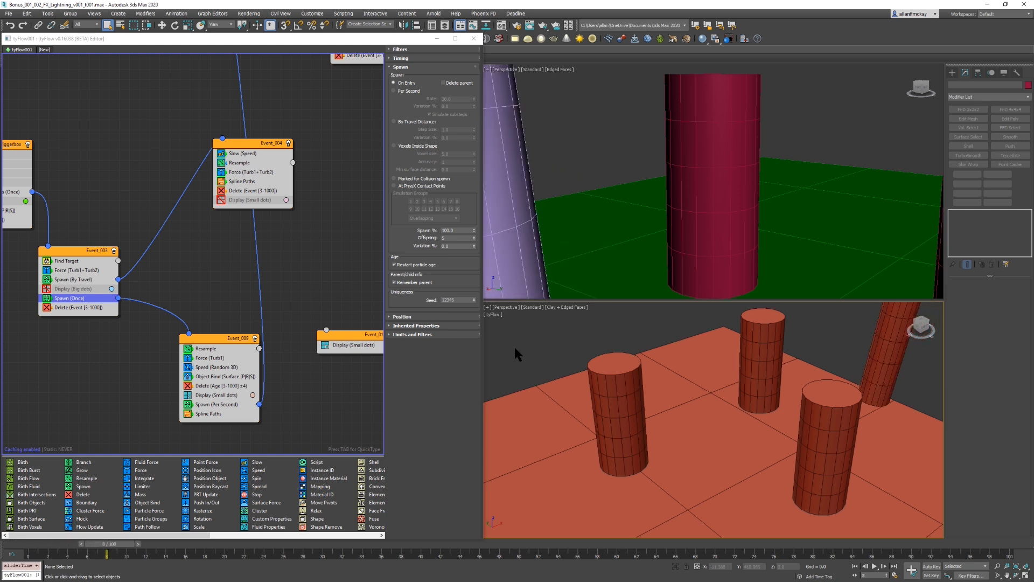
{"action": "key", "text": "period"}
{"action": "key", "text": "period"}
{"action": "key", "text": "period"}
{"action": "key", "text": "period"}
{"action": "key", "text": "period"}
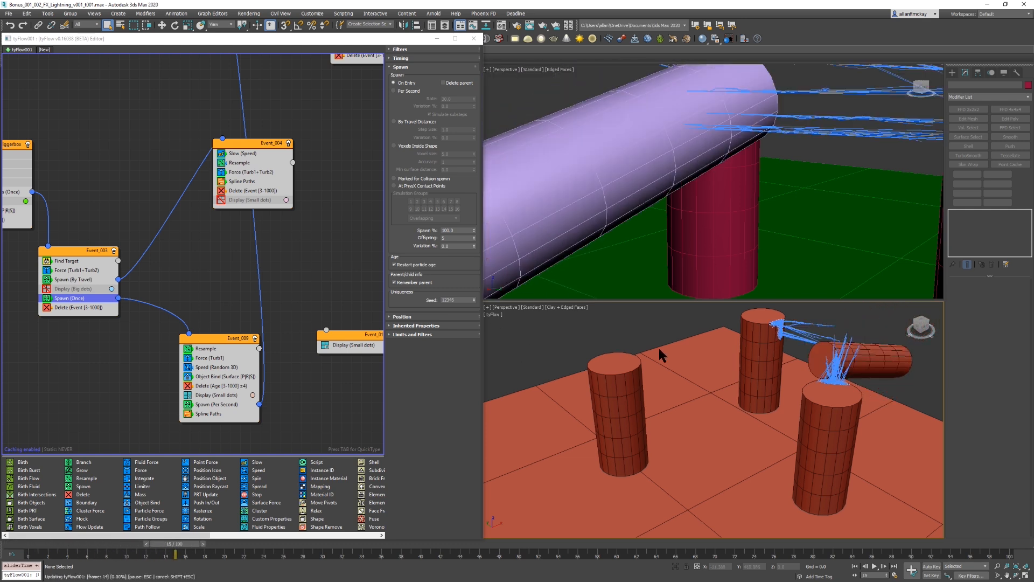
{"action": "scroll", "coordinate": [769, 331], "scroll_direction": "up", "scroll_amount": 5}
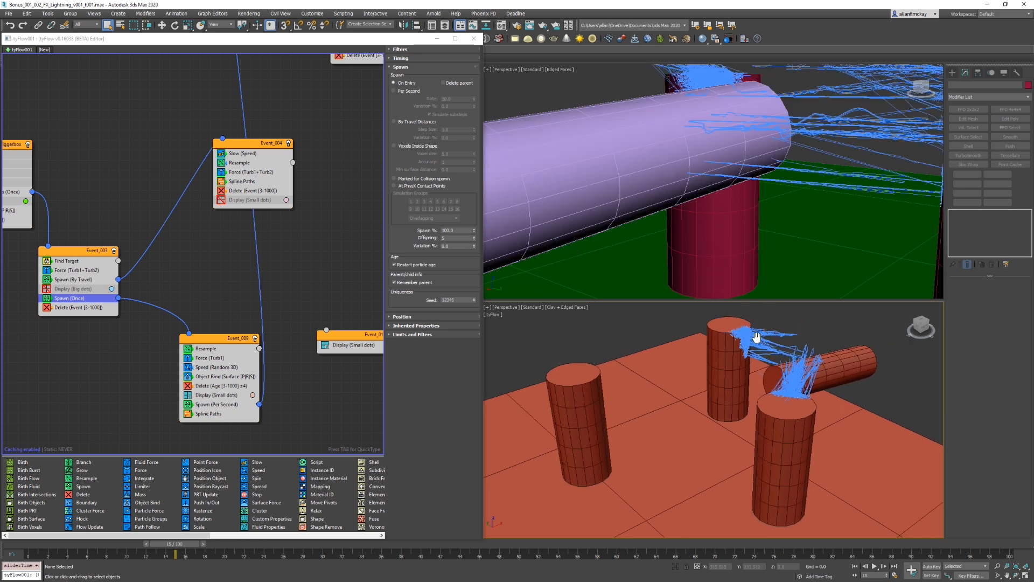
{"action": "scroll", "coordinate": [577, 389], "scroll_direction": "up", "scroll_amount": 1}
{"action": "middle_click_drag", "start_coordinate": [577, 389], "coordinate": [578, 360], "text": "alt"}
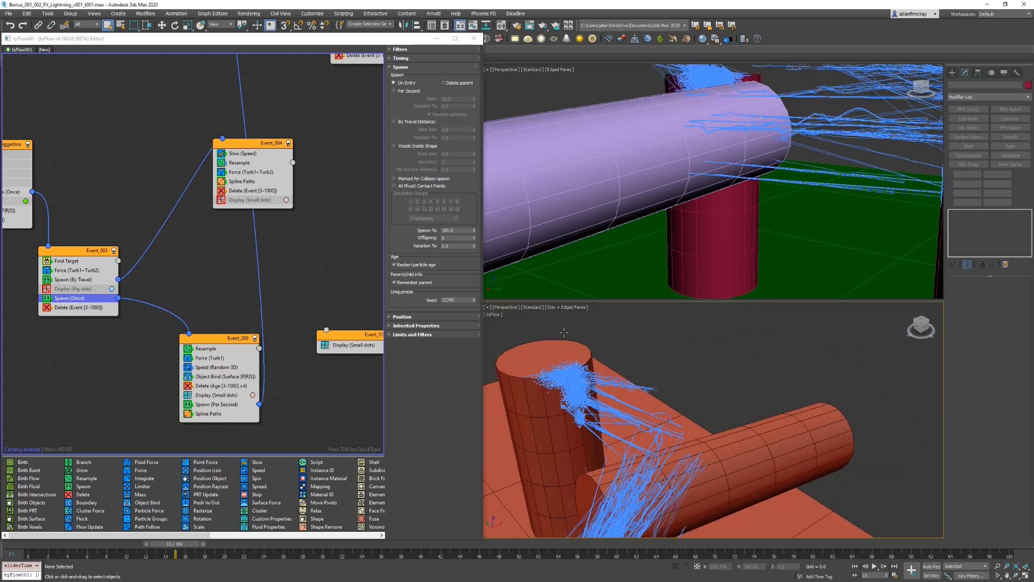
Step: Set Event_003's Spawn (Once) offspring to 2 and Event_009's Spawn (Per Second) rate to 15
{"action": "double_click", "coordinate": [443, 237]}
{"action": "type", "text": "2"}
{"action": "key", "text": "Return"}
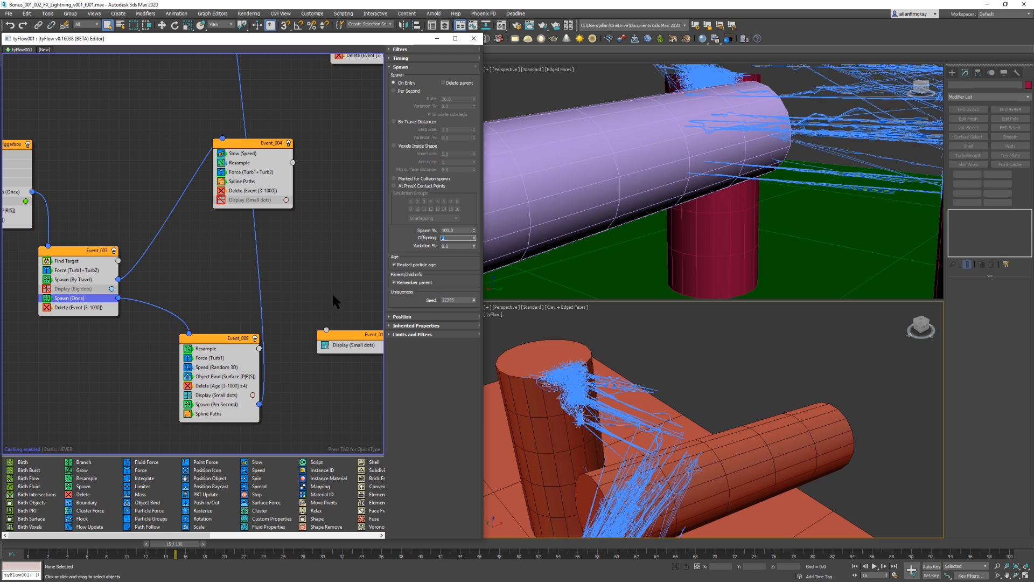
{"action": "left_click", "coordinate": [227, 405]}
{"action": "type", "text": "15"}
{"action": "key", "text": "Return"}
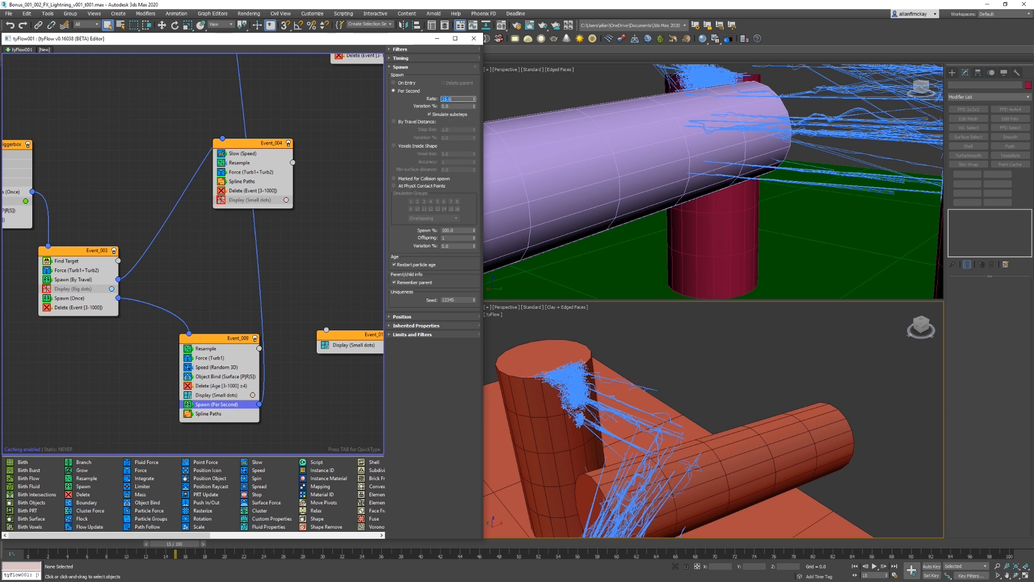
Step: Step through the simulation from frame 15 past frame 22 to examine the bolts and surface paths, and return to frame 0
{"action": "right_click", "coordinate": [590, 254]}
{"action": "right_click", "coordinate": [642, 402]}
{"action": "key", "text": "period"}
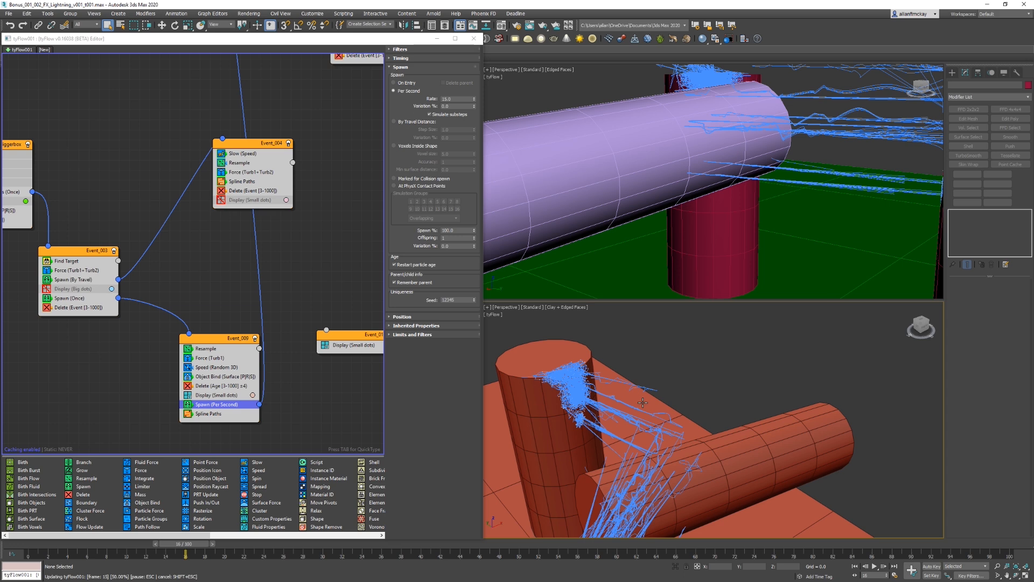
{"action": "key", "text": "period"}
{"action": "key", "text": "period"}
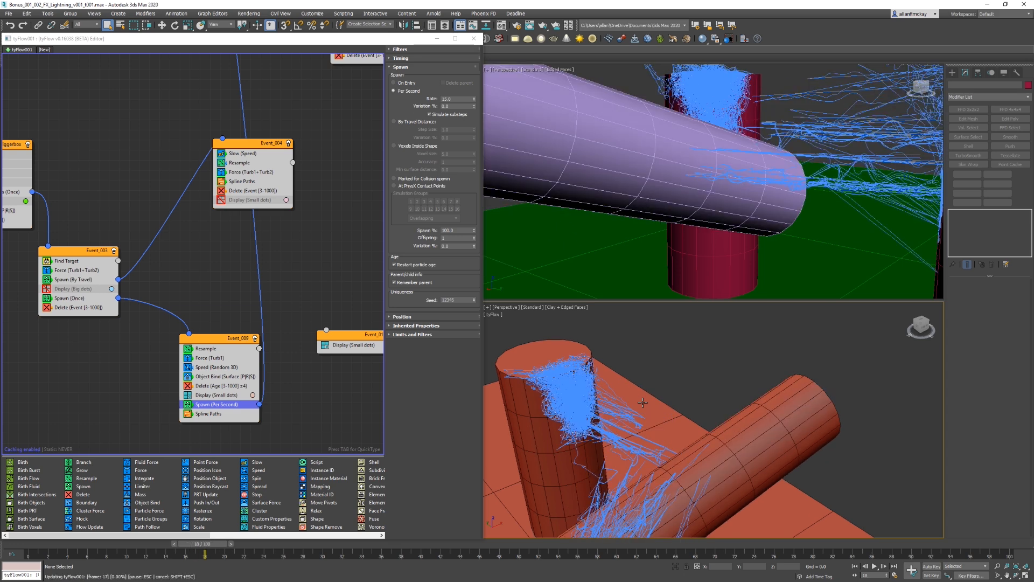
{"action": "key", "text": "period"}
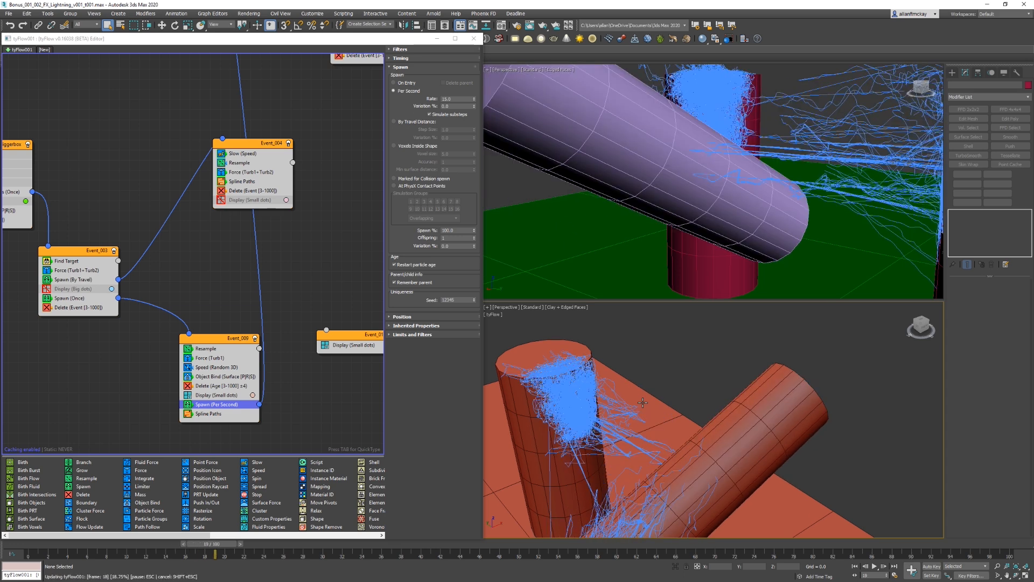
{"action": "key", "text": "period"}
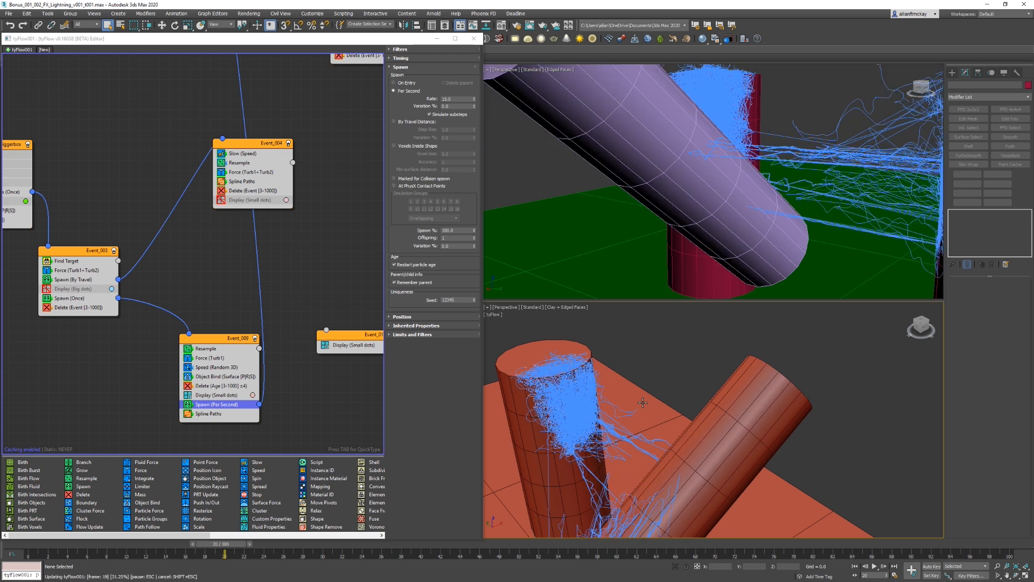
{"action": "key", "text": "period"}
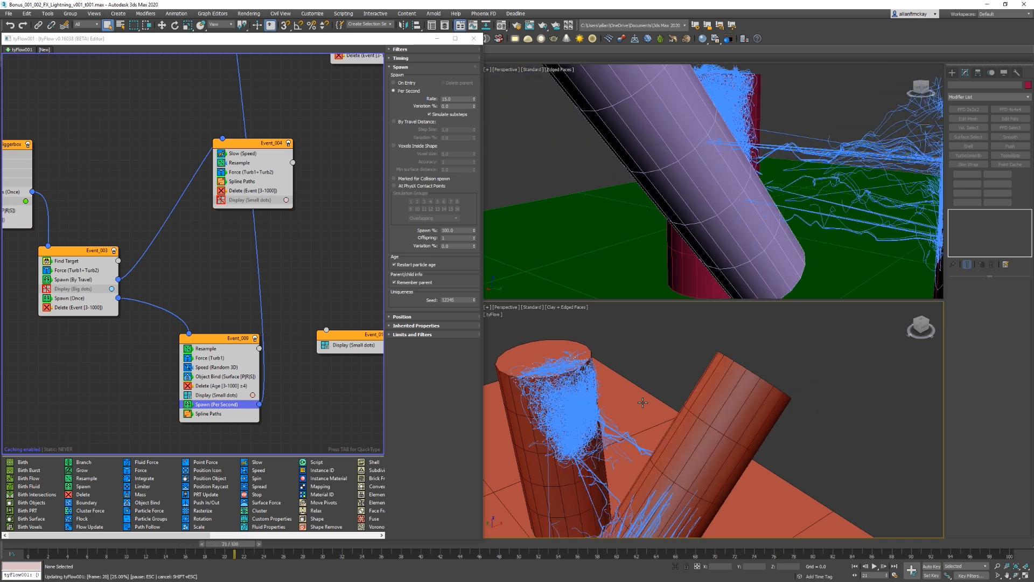
{"action": "key", "text": "period"}
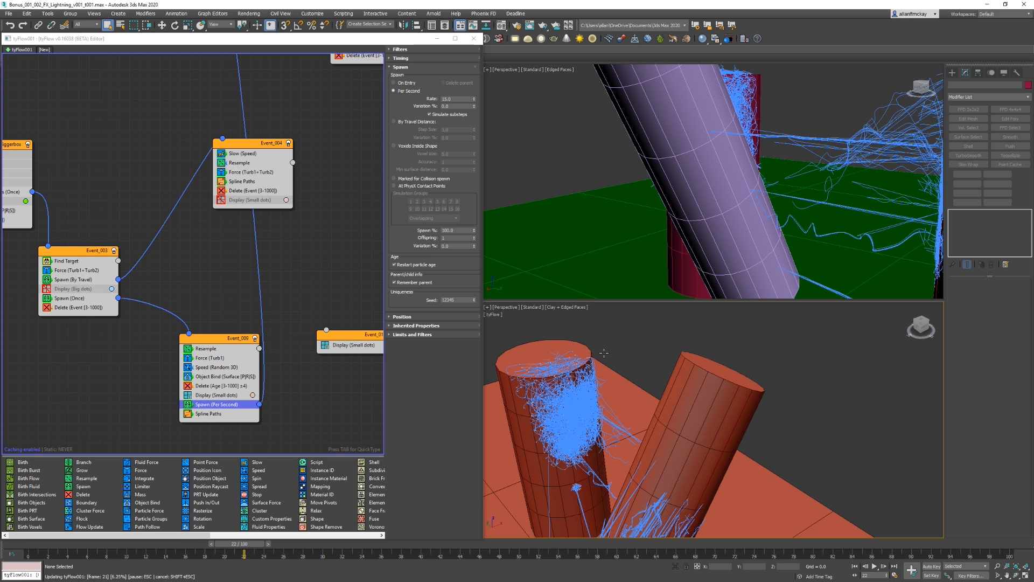
{"action": "key", "text": "period"}
{"action": "key", "text": "period"}
{"action": "key", "text": "Home"}
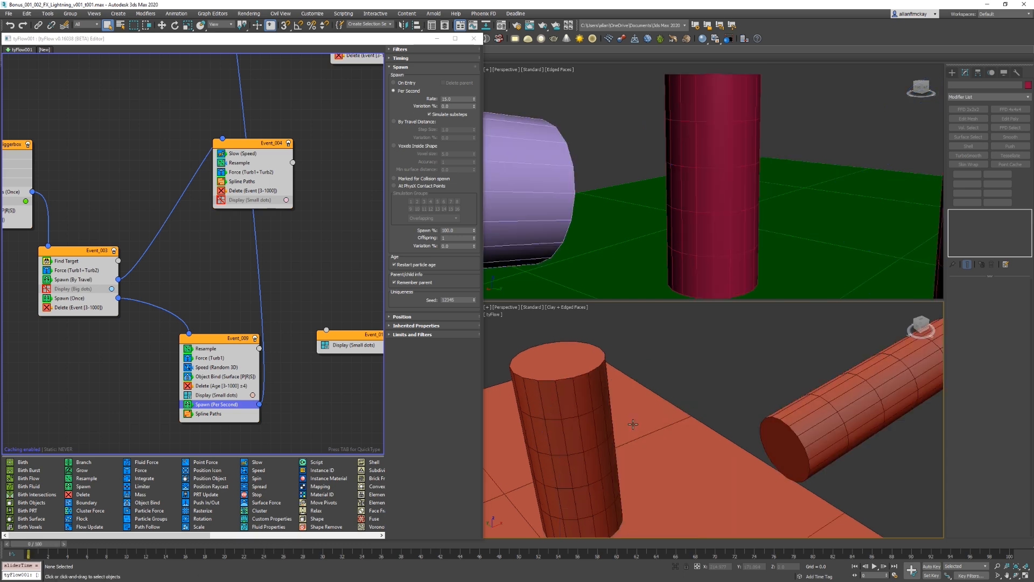
Step: Review the settings of Event_006's Spawn (By Travel), Event_007's Resample and Event_009's Spawn (Per Second), and examine the flow back to Triggerbox
{"action": "scroll", "coordinate": [282, 203], "scroll_direction": "up", "scroll_amount": 5}
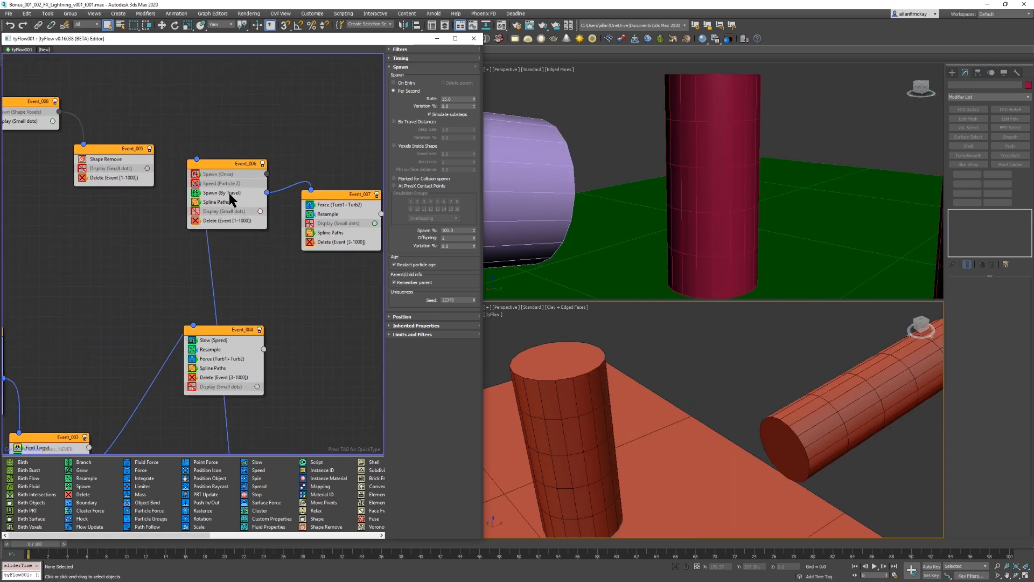
{"action": "left_click", "coordinate": [230, 194]}
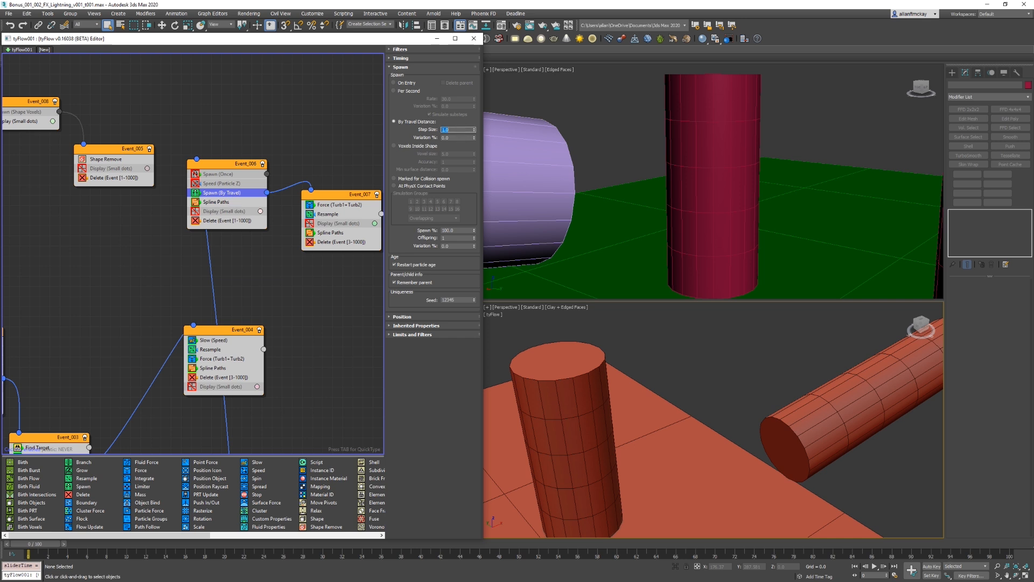
{"action": "left_click", "coordinate": [346, 214]}
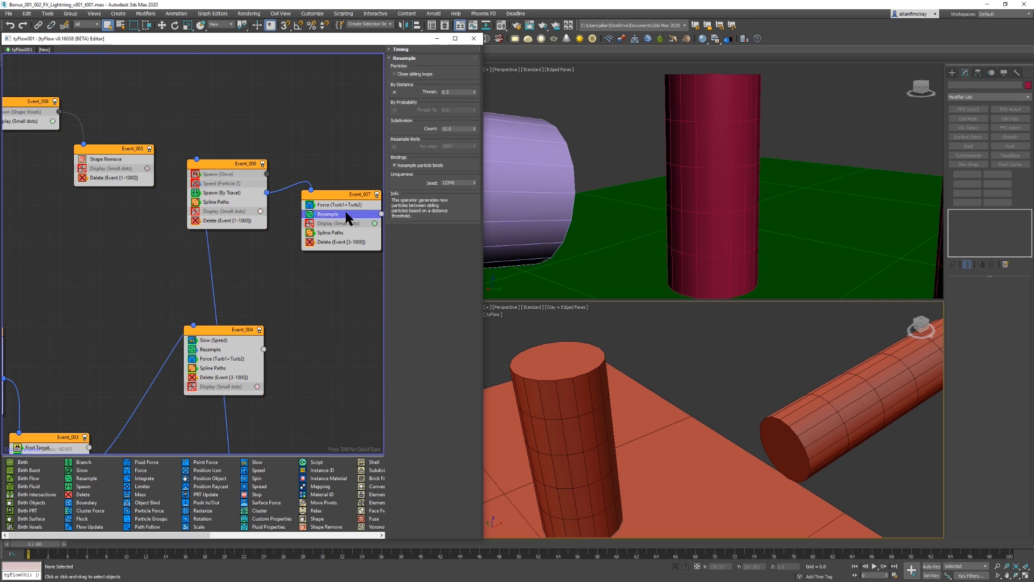
{"action": "double_click", "coordinate": [456, 93]}
{"action": "middle_click_drag", "start_coordinate": [338, 319], "coordinate": [374, 98]}
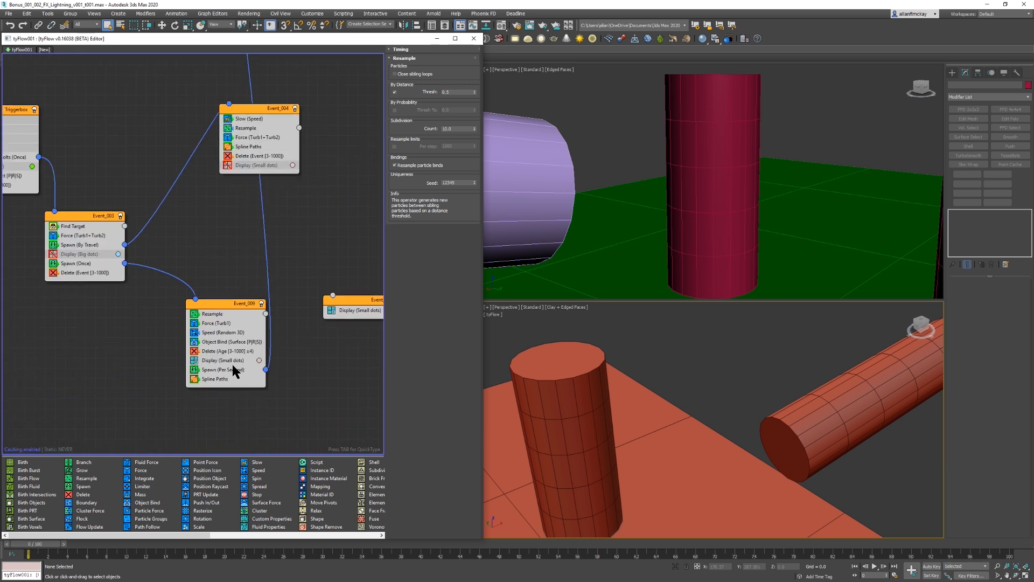
{"action": "left_click", "coordinate": [237, 370]}
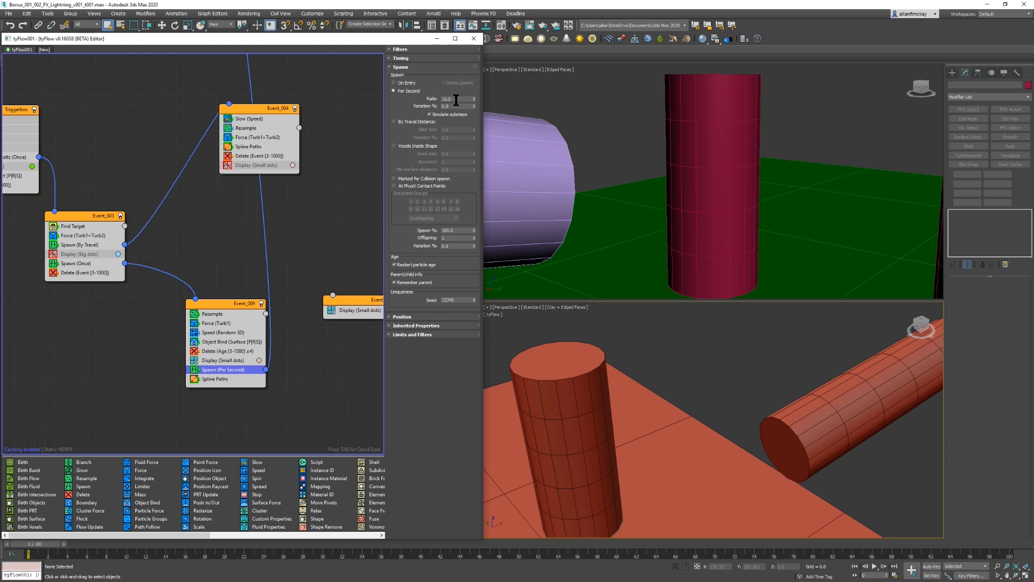
{"action": "middle_click_drag", "start_coordinate": [59, 199], "coordinate": [170, 189]}
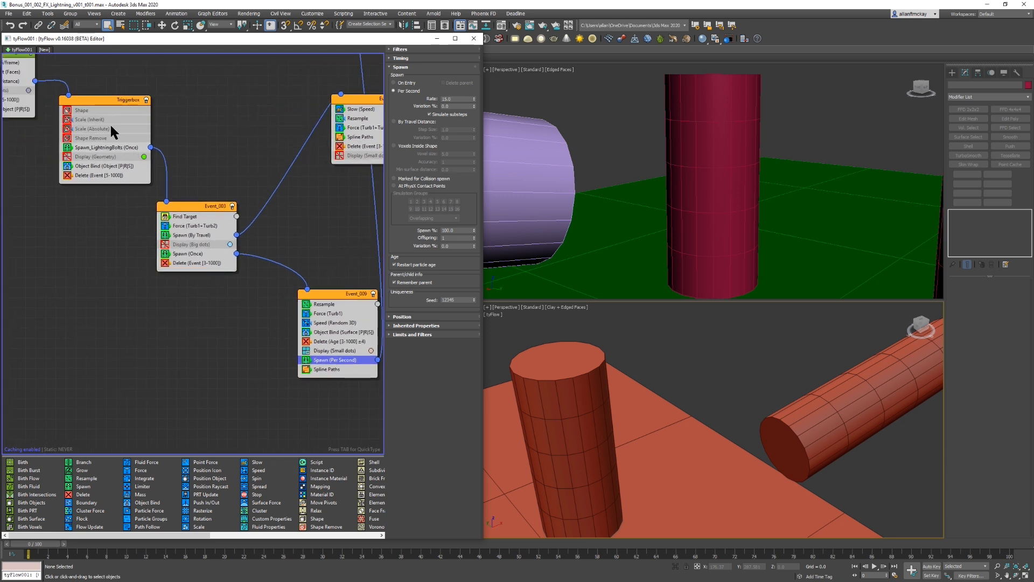
{"action": "middle_click_drag", "start_coordinate": [111, 142], "coordinate": [246, 177]}
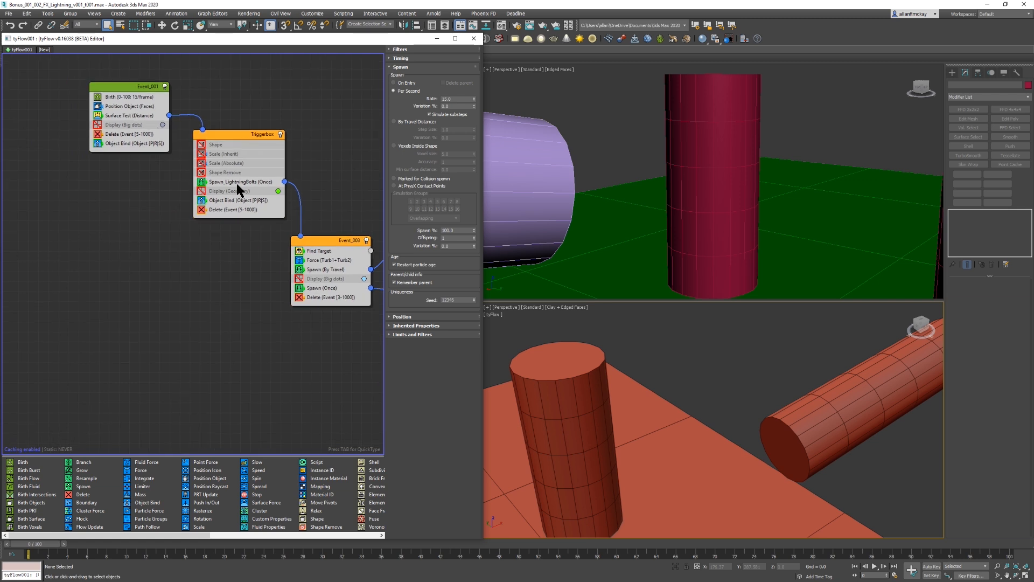
{"action": "middle_click_drag", "start_coordinate": [354, 265], "coordinate": [241, 204]}
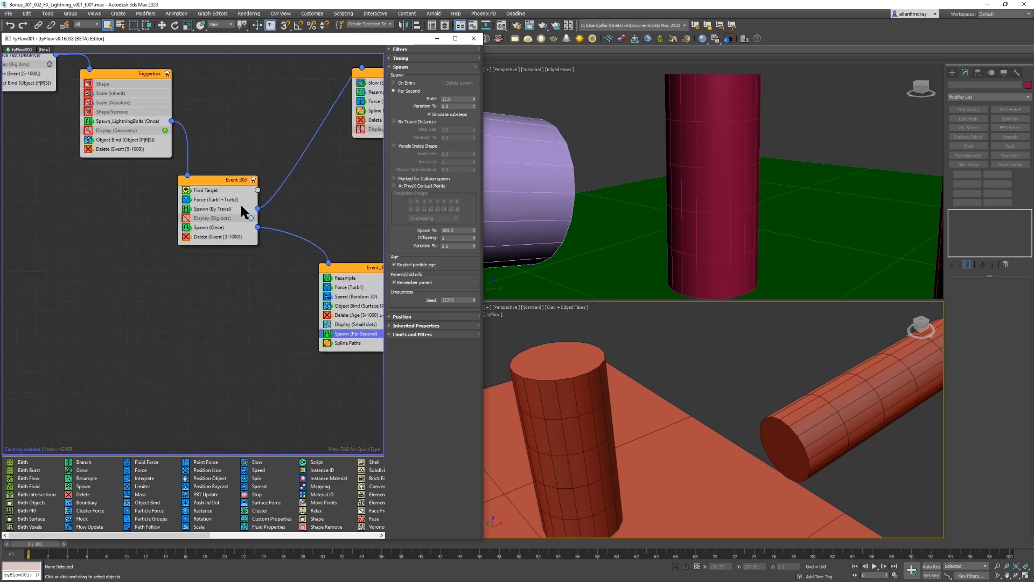
Step: Set the spawn percentage of Event_003's Spawn (Once) operator to 75 and play the simulation
{"action": "left_click", "coordinate": [221, 229]}
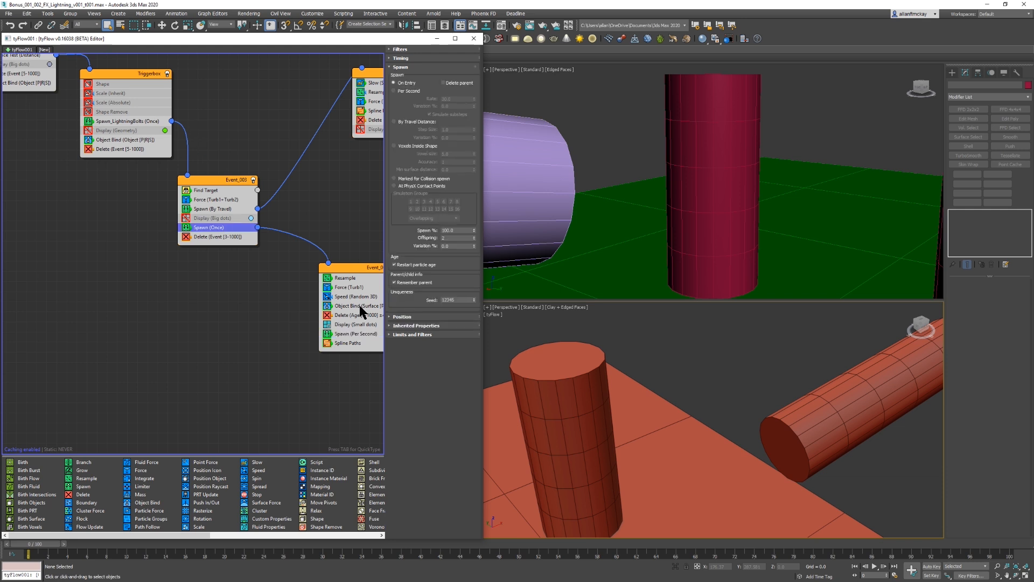
{"action": "left_click", "coordinate": [454, 231]}
{"action": "key", "text": "/"}
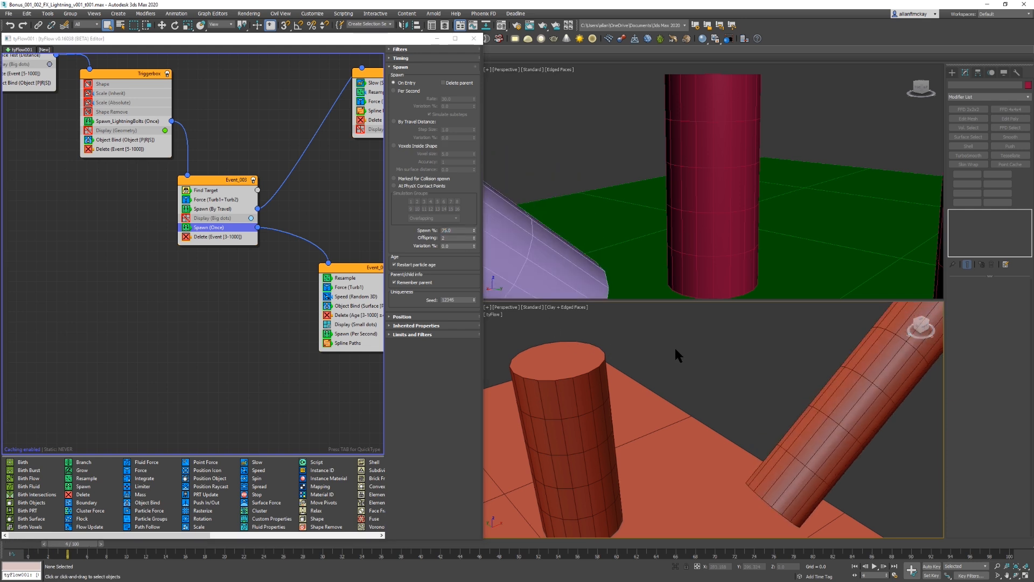